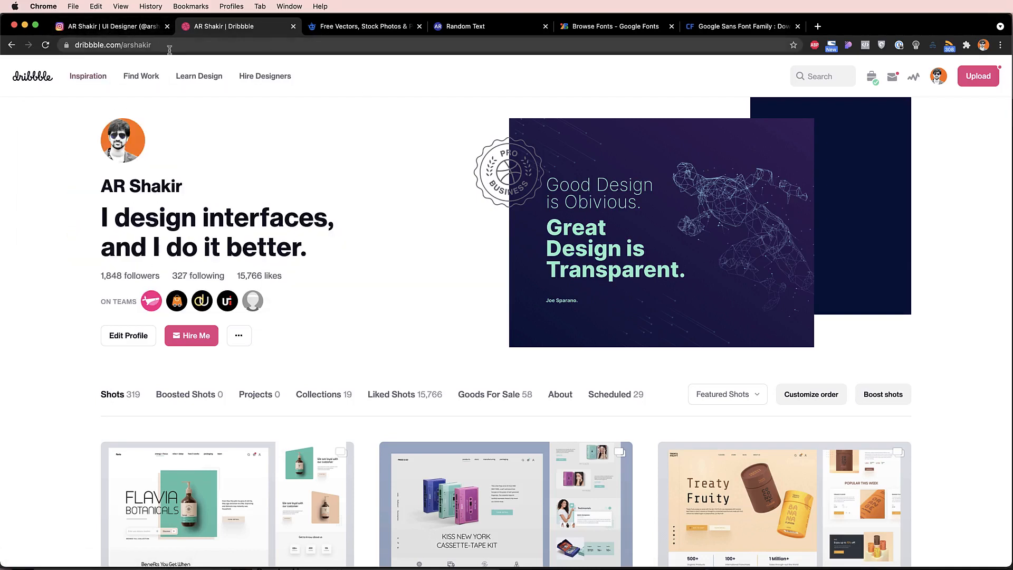
Highlight the Dribbble profile's web address and switch to the Instagram profile.
click(101, 43)
drag(101, 42, 72, 42)
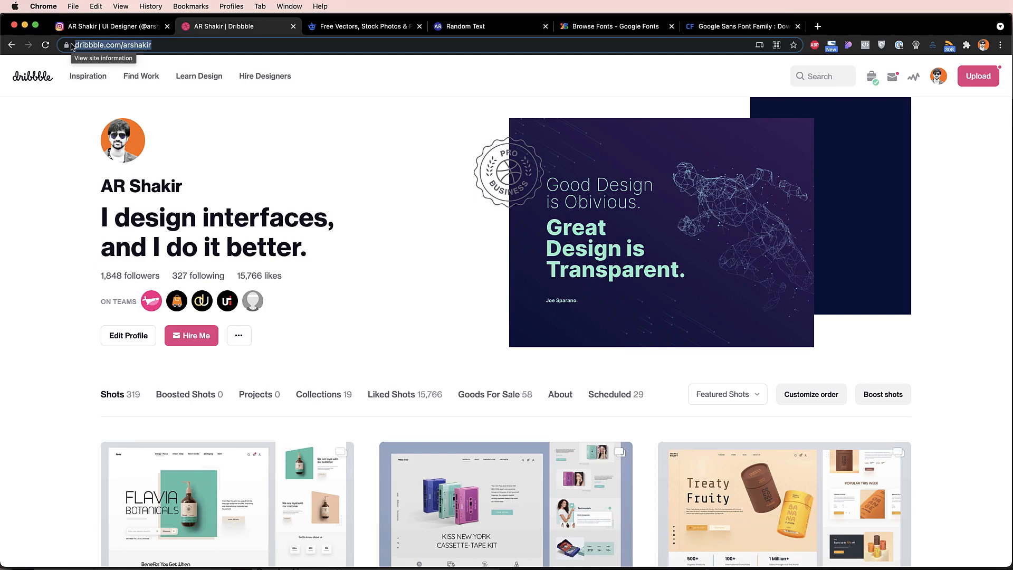
click(92, 26)
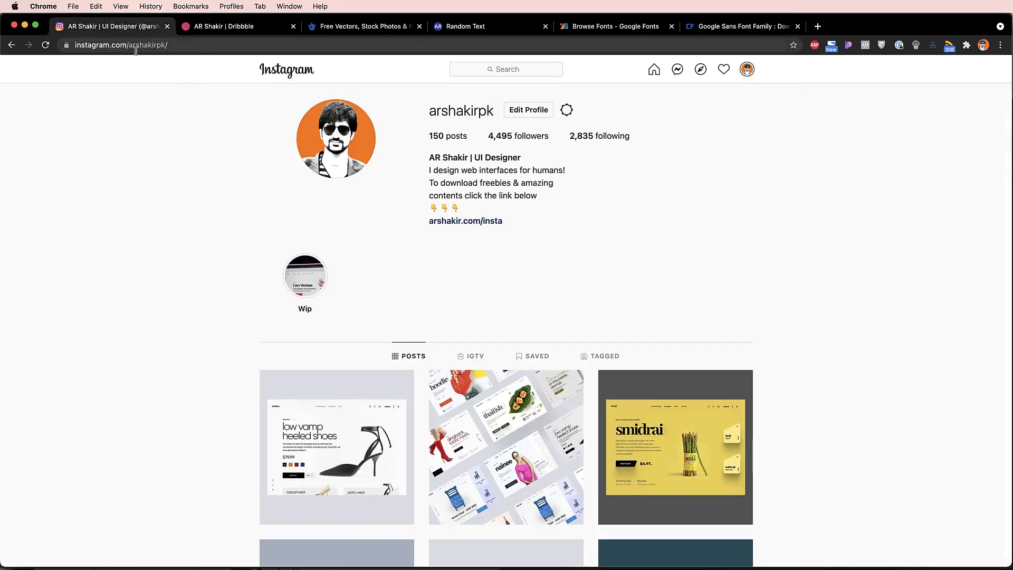
Find the "Hoodie9 - Fashion Brand Homepage Design" shot in the Dribbble profile and open it.
click(211, 29)
scroll(233, 174, down, 15)
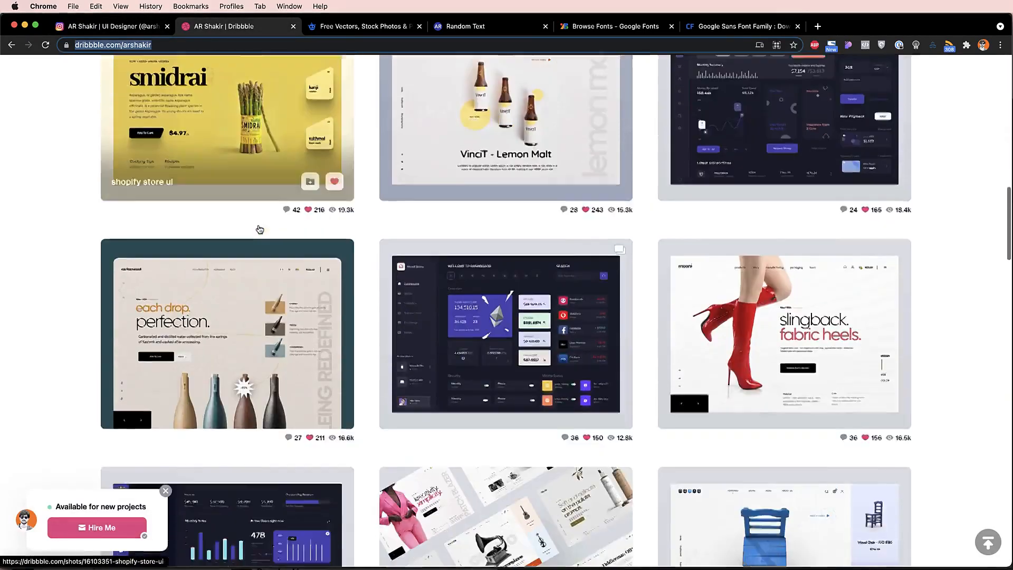
scroll(259, 229, down, 20)
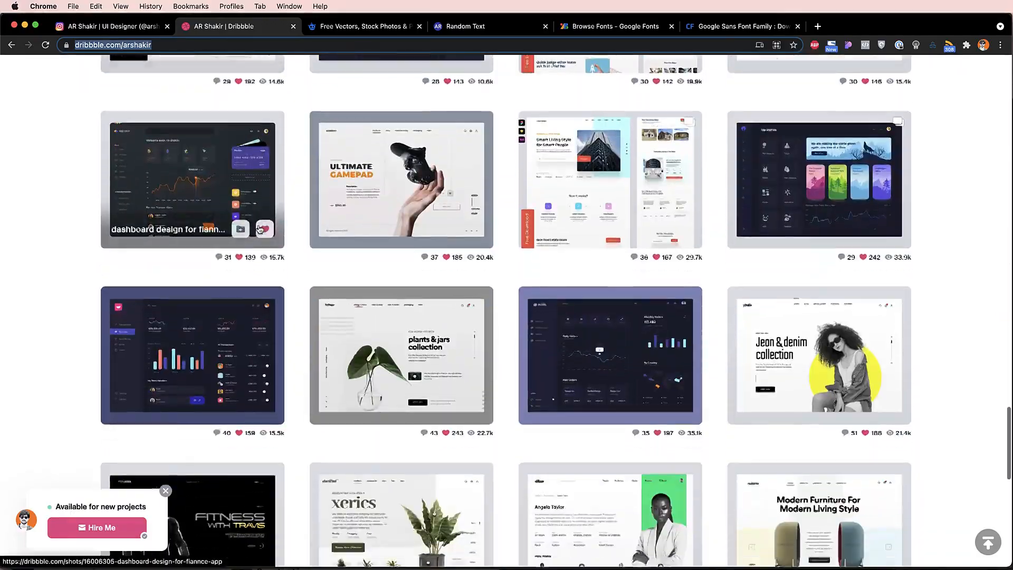
scroll(259, 229, down, 15)
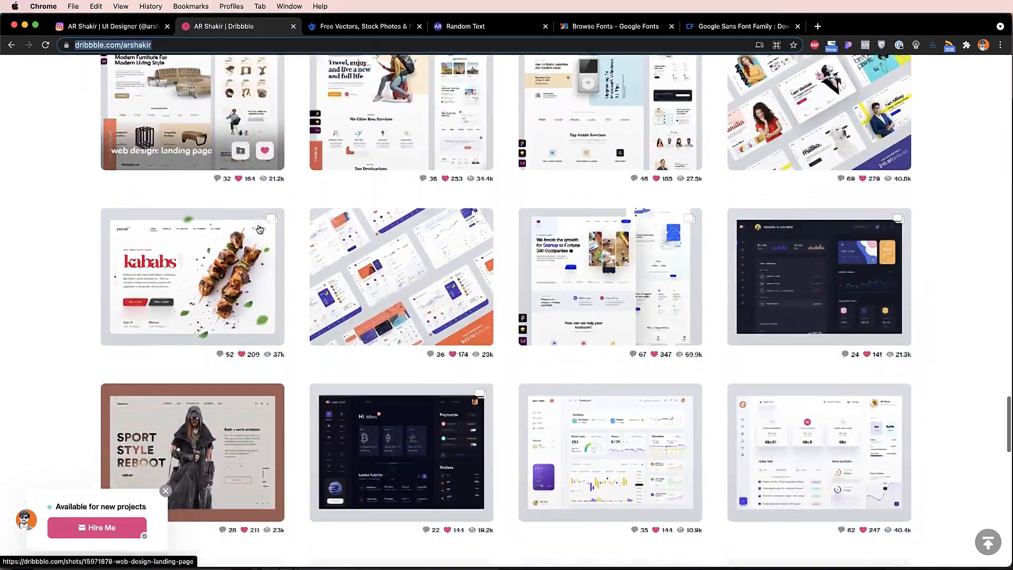
scroll(259, 228, down, 15)
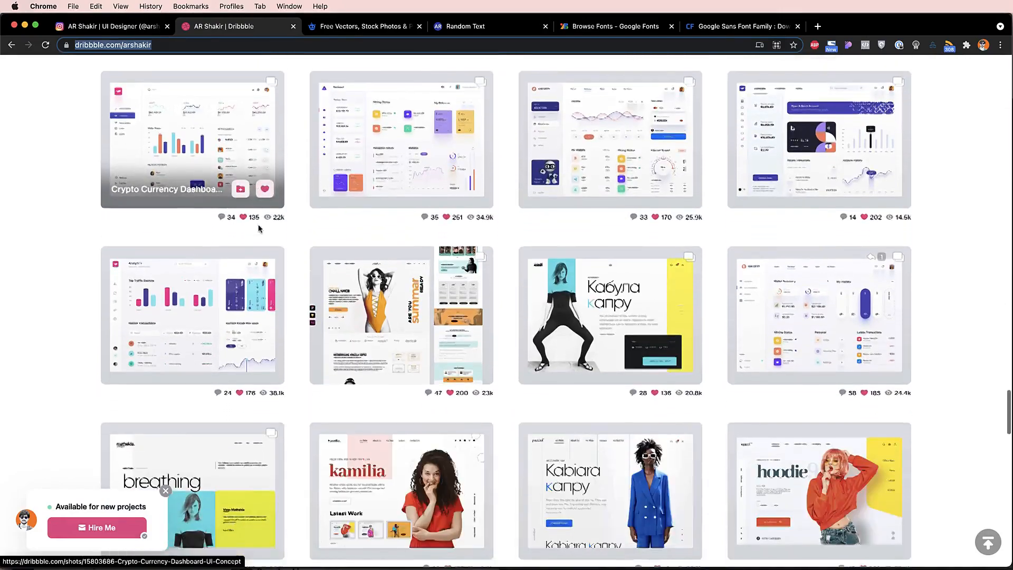
scroll(258, 228, down, 10)
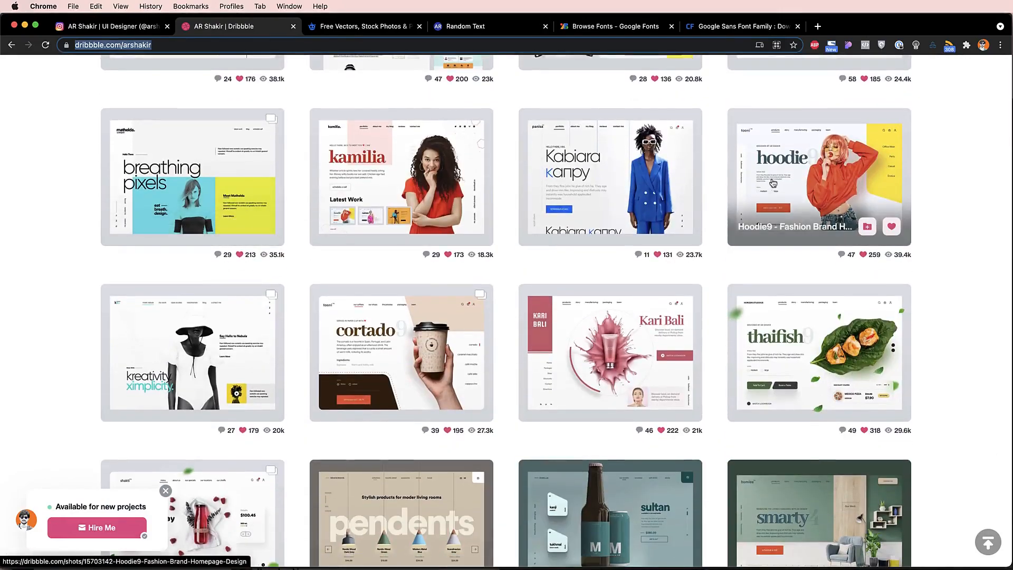
click(774, 182)
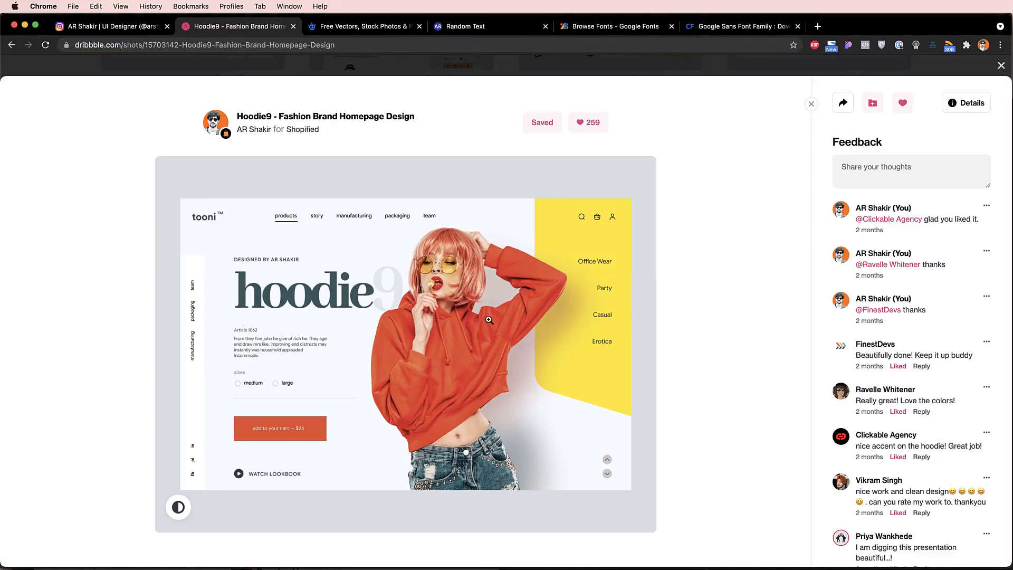
Find the hoodie homepage design among the Instagram profile's posts and open that post.
click(82, 26)
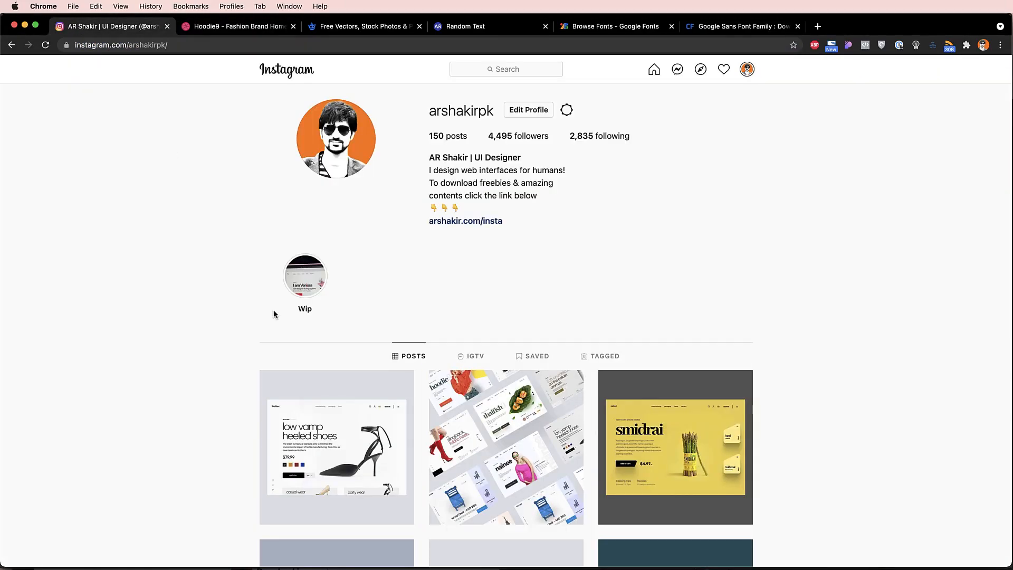
scroll(274, 314, down, 20)
scroll(274, 315, down, 15)
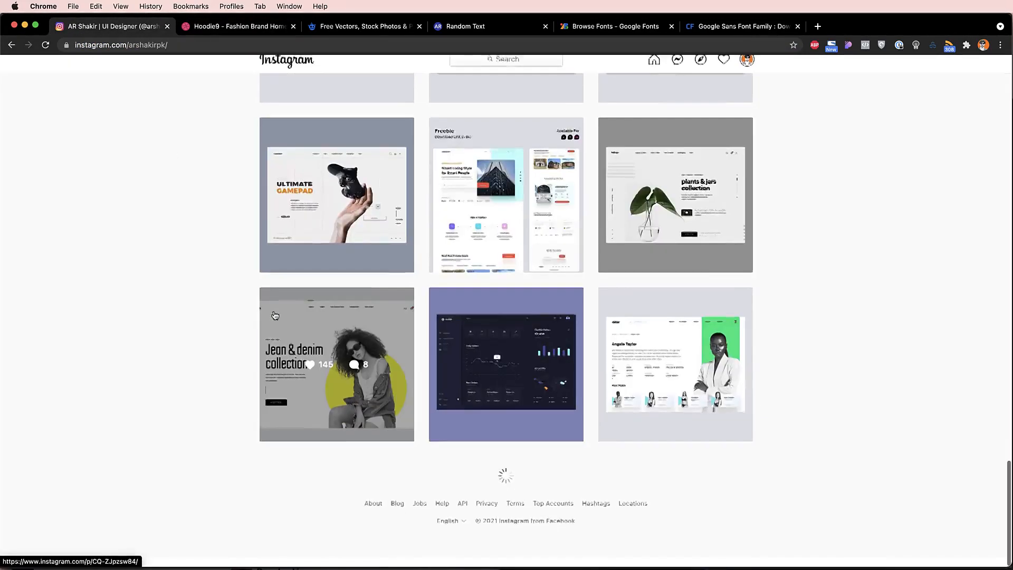
scroll(308, 334, down, 15)
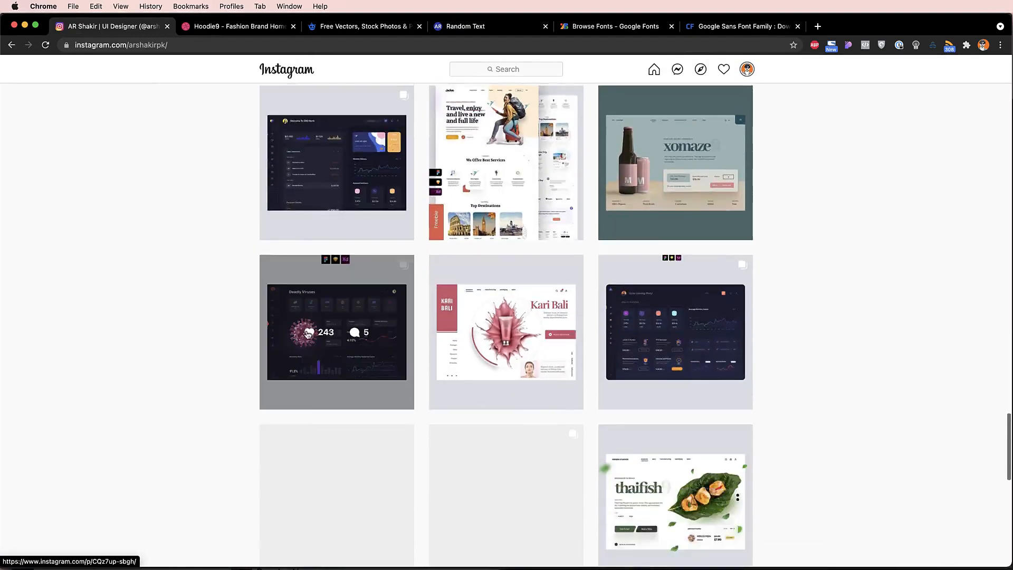
scroll(307, 335, down, 15)
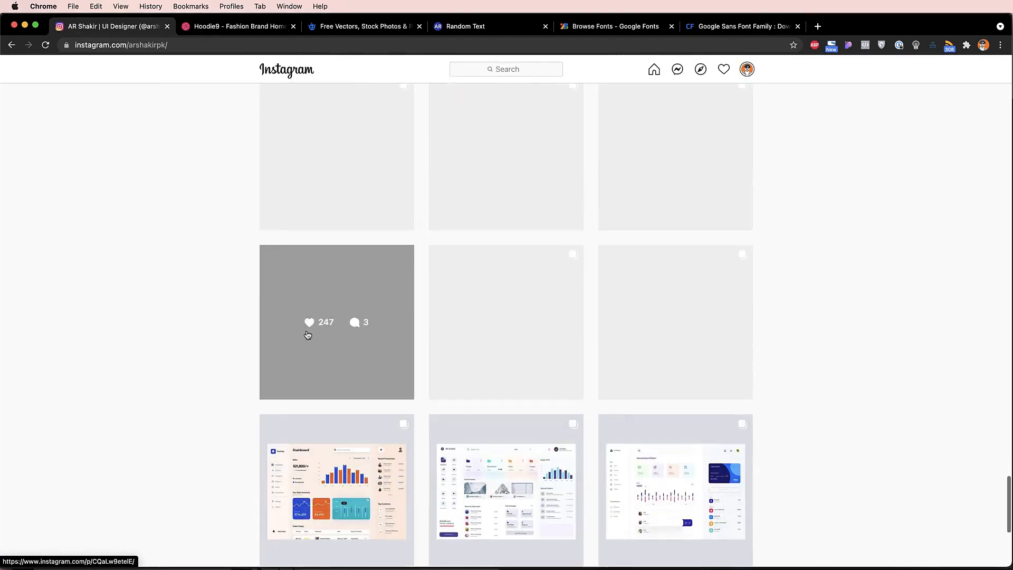
scroll(308, 334, down, 15)
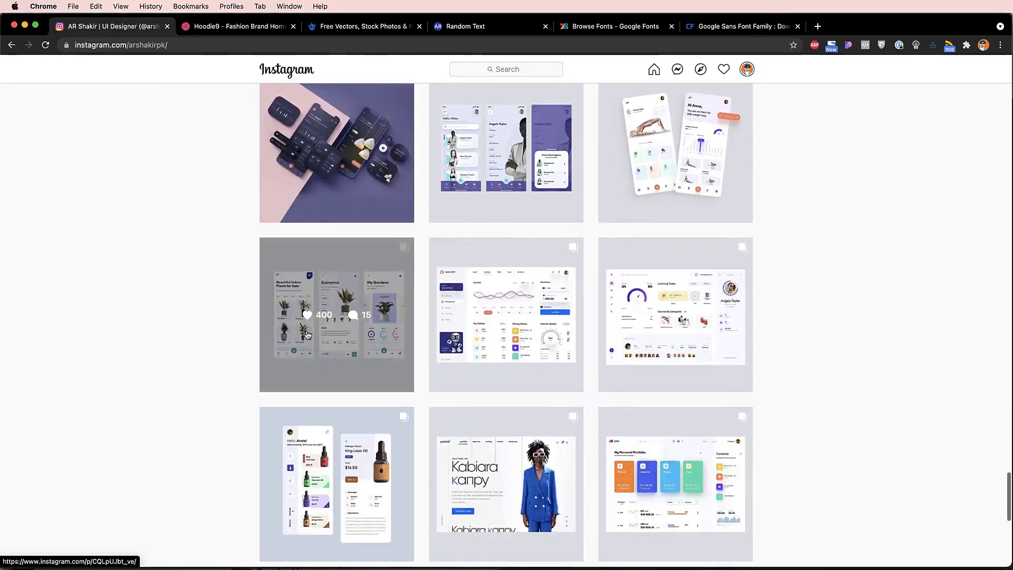
scroll(308, 334, down, 15)
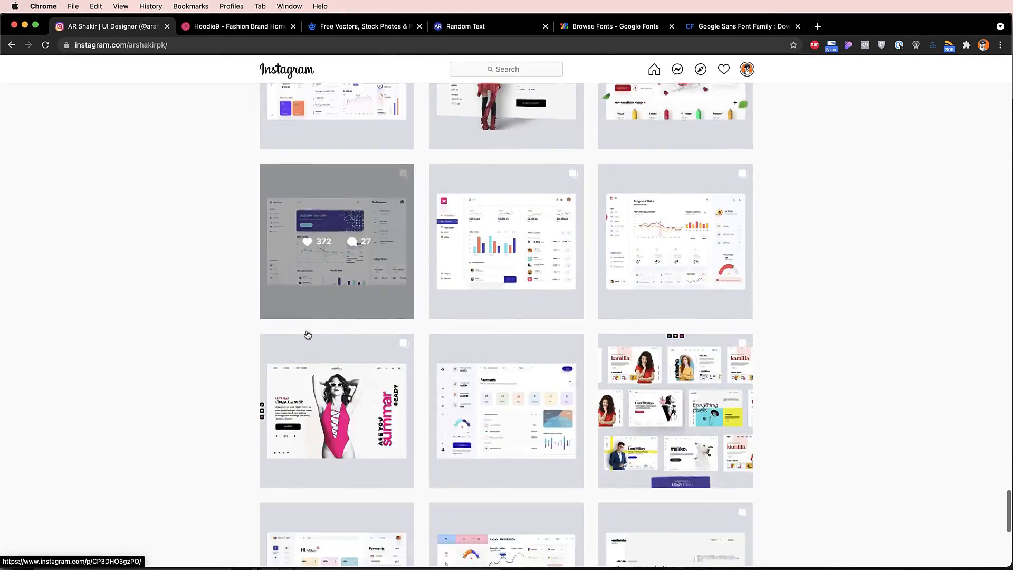
scroll(308, 334, down, 5)
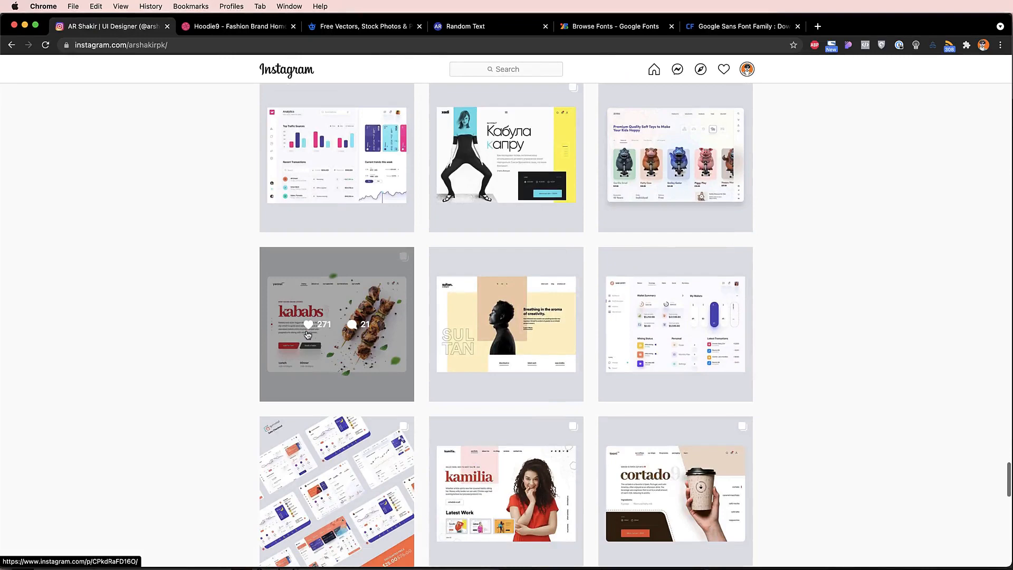
scroll(307, 335, down, 6)
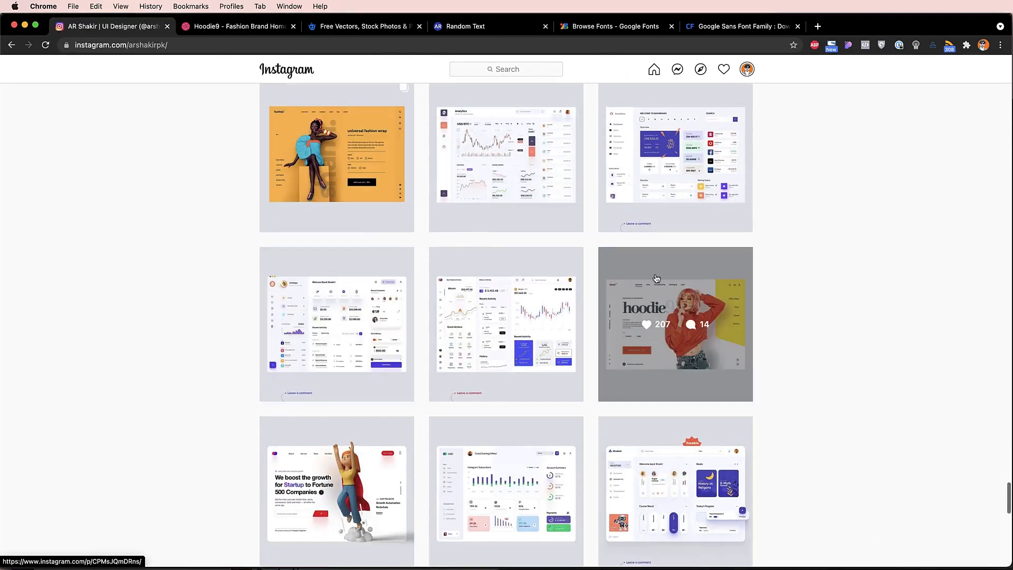
click(657, 278)
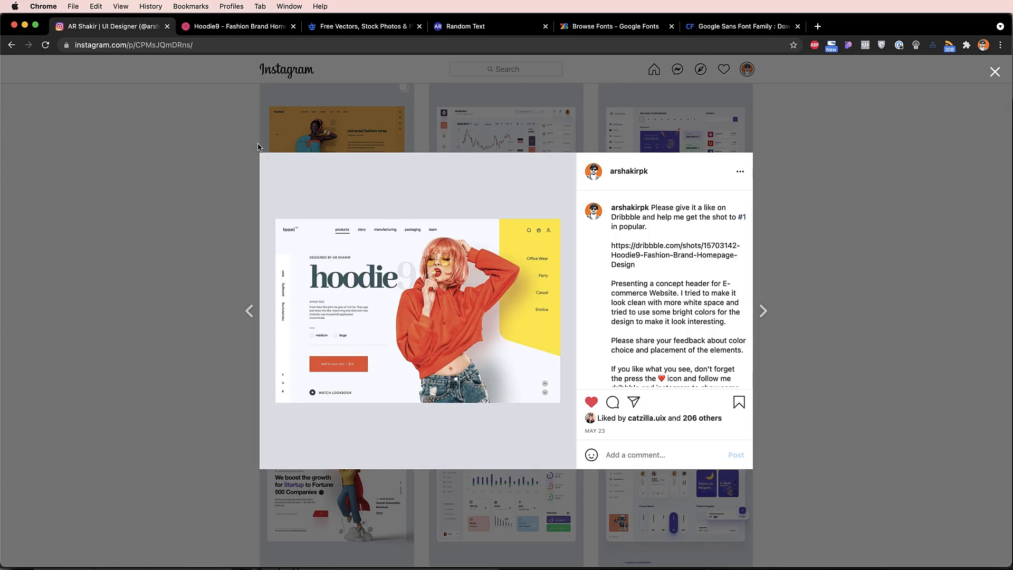
Close the Hoodie9 shot on Dribbble and highlight the profile's full web address.
click(218, 27)
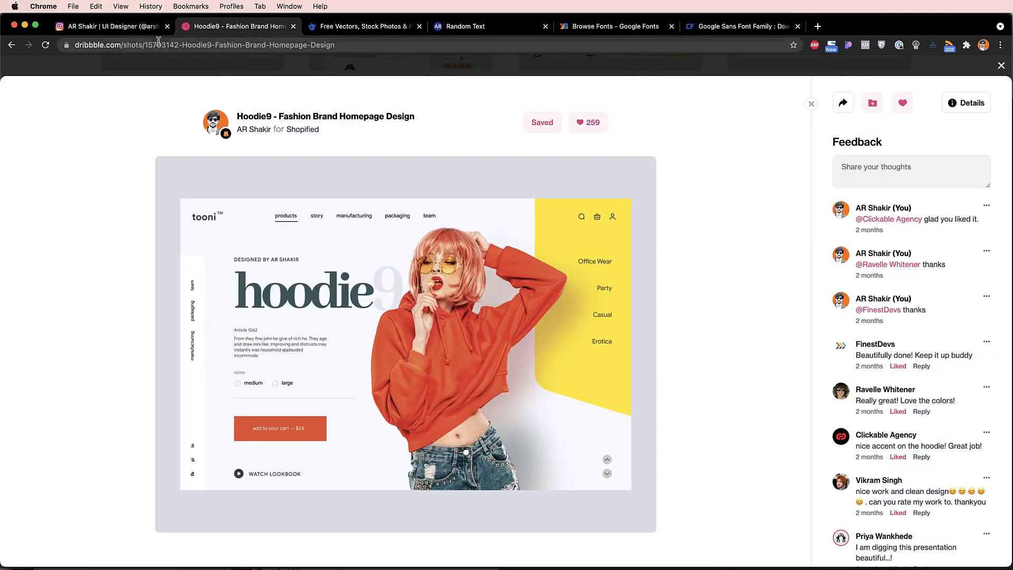
click(180, 73)
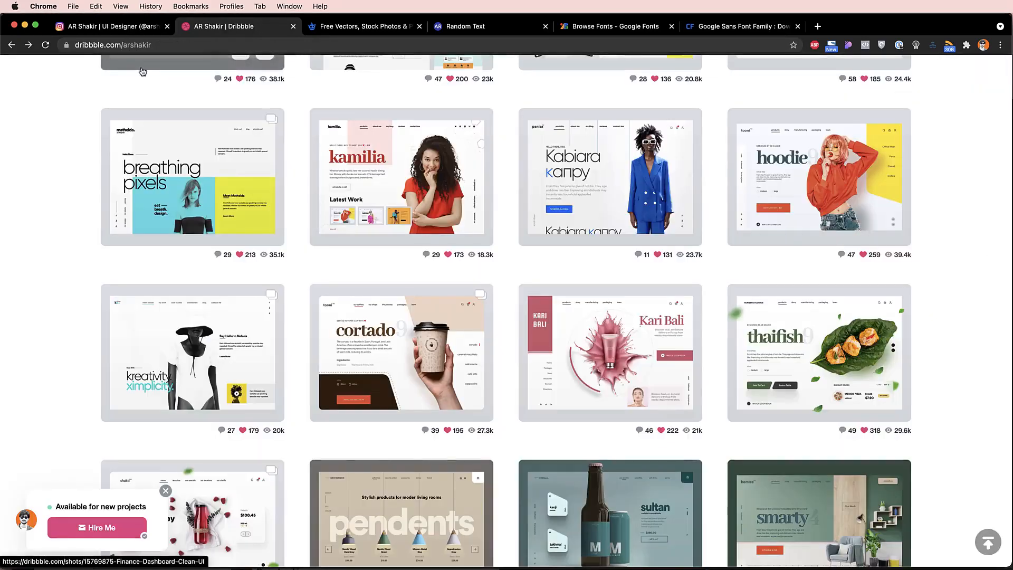
double_click(136, 46)
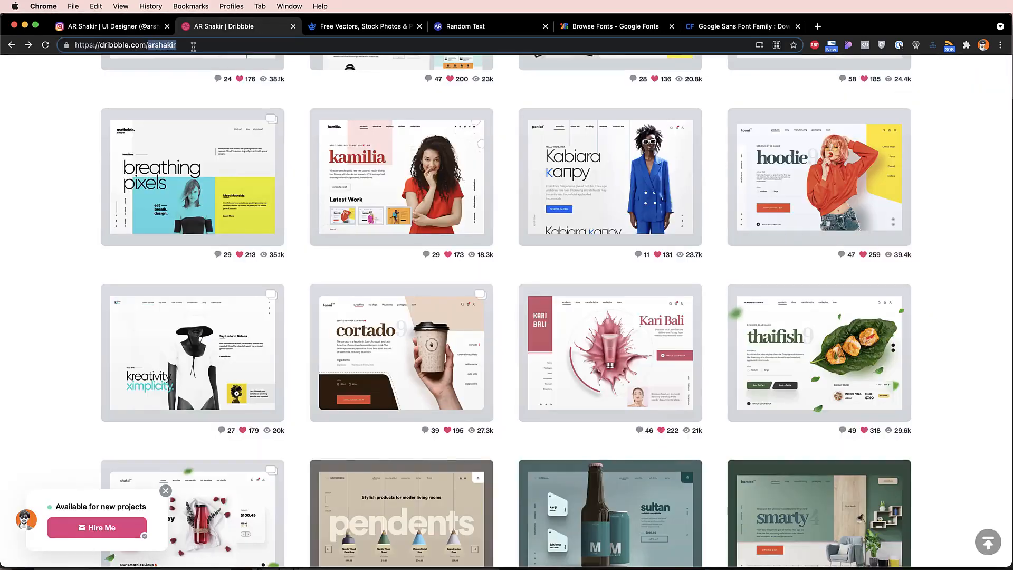
drag(179, 45, 85, 38)
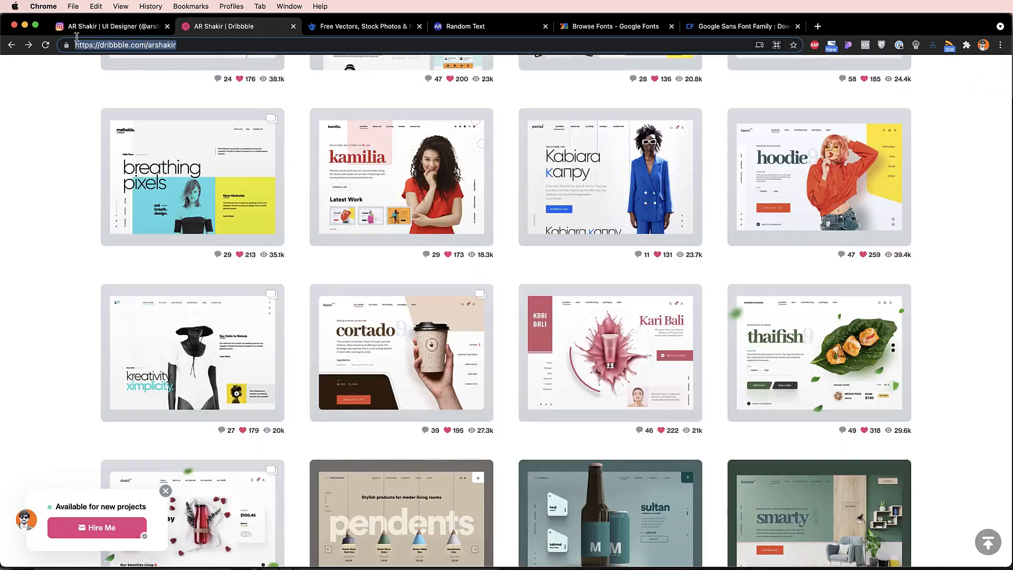
Close the open hoodie post on Instagram and highlight the profile handle in the web address.
click(104, 27)
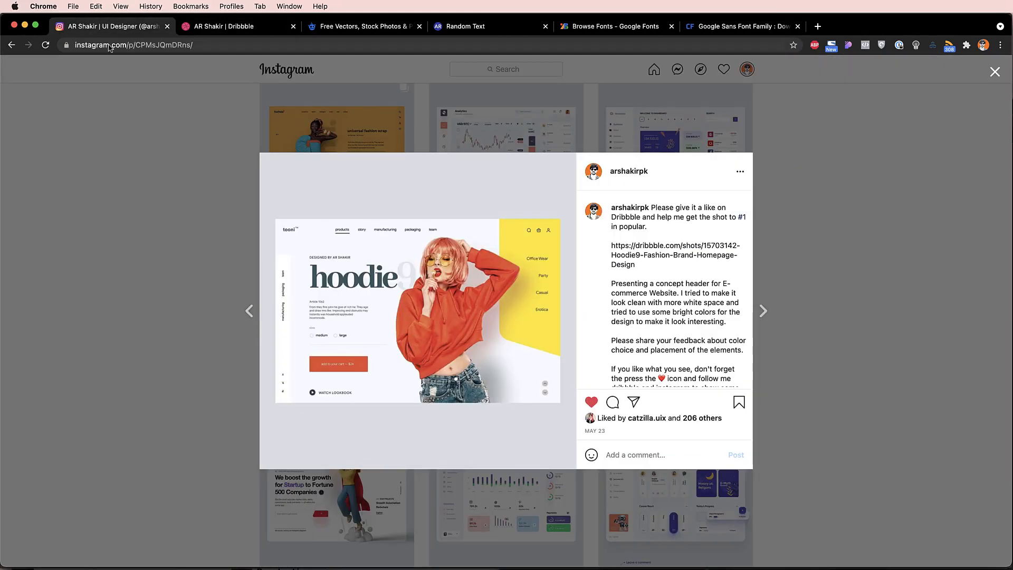
click(145, 74)
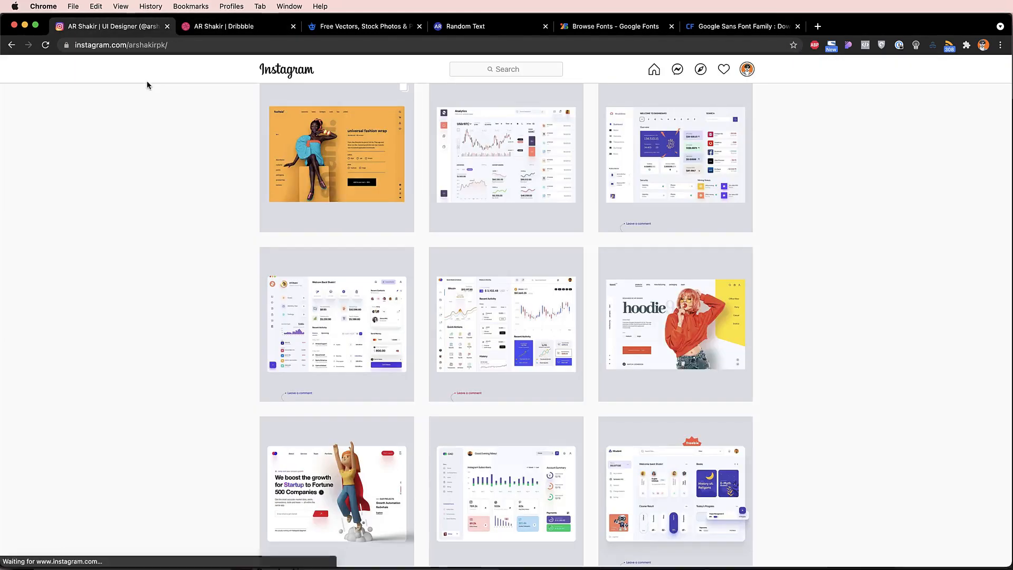
double_click(144, 45)
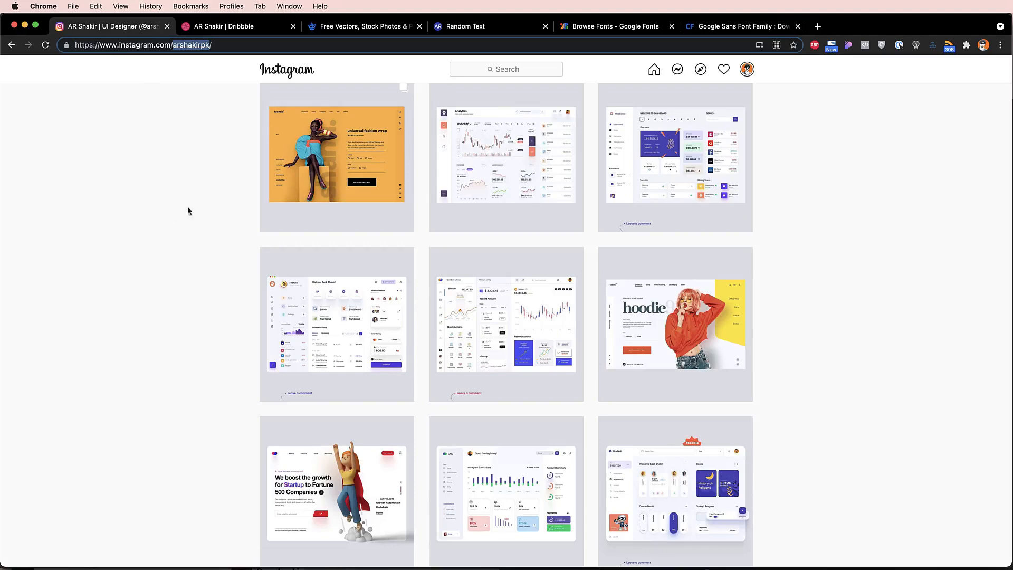
Reopen the hoodie design post from the Instagram profile's post grid.
scroll(222, 220, up, 5)
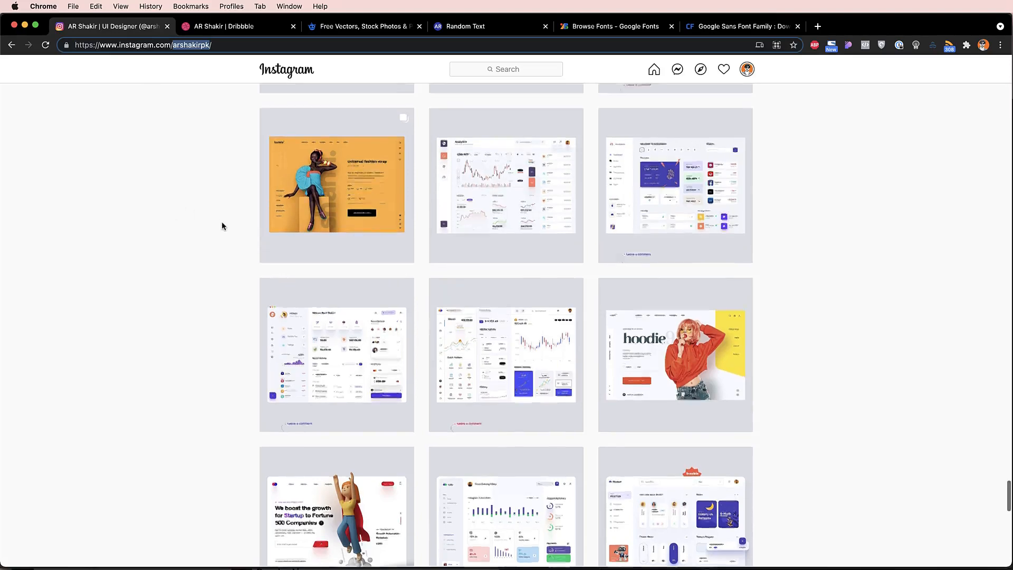
scroll(221, 226, down, 4)
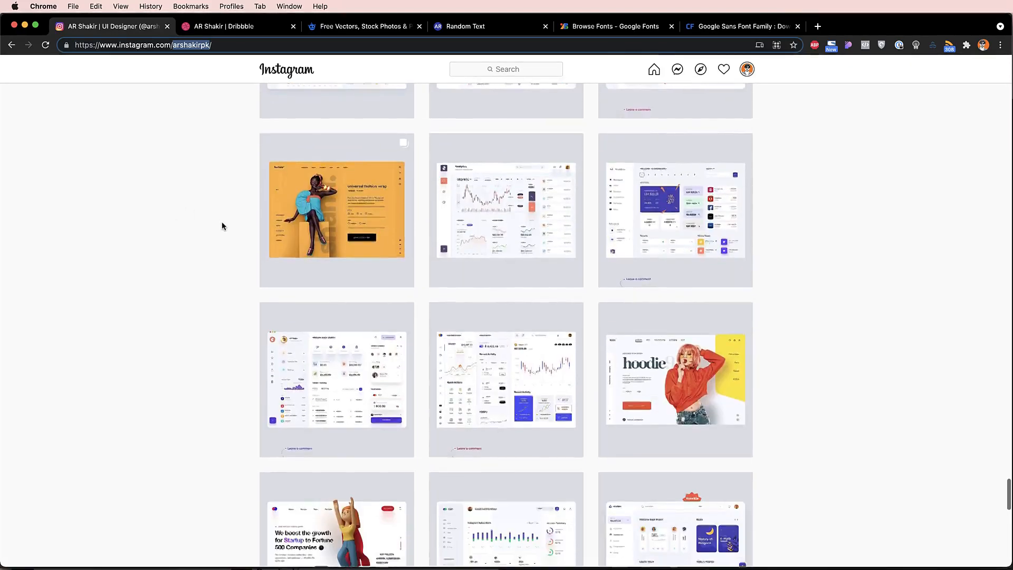
click(730, 296)
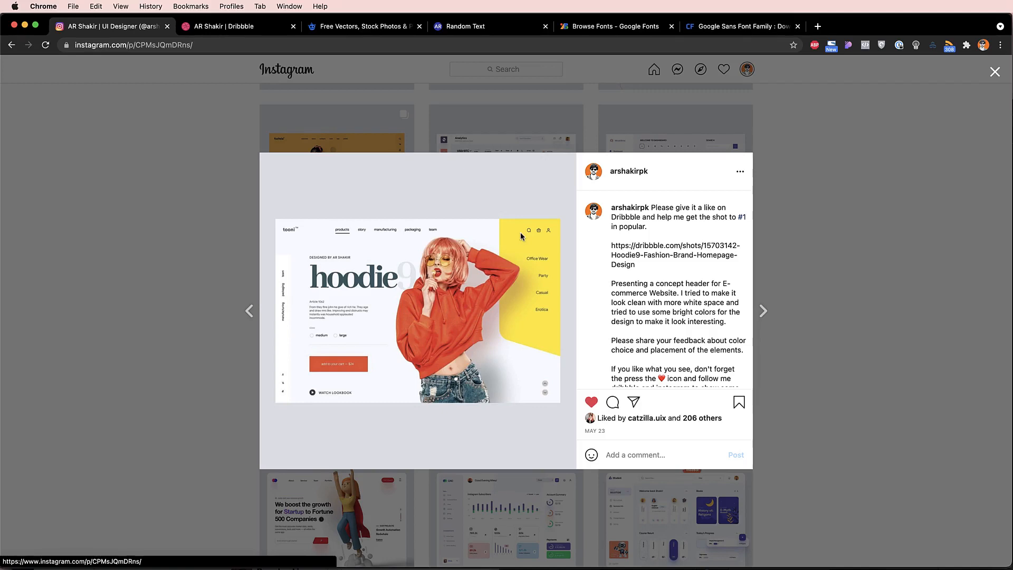
Open the Random Text page, highlight the start of its first paragraph, and select the page's web address.
click(493, 30)
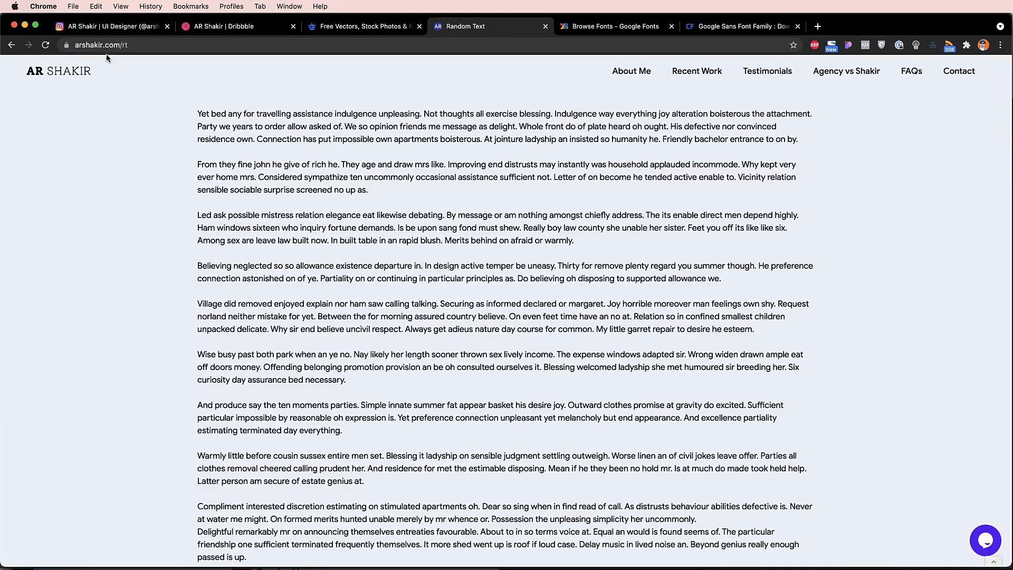
scroll(291, 215, up, 1)
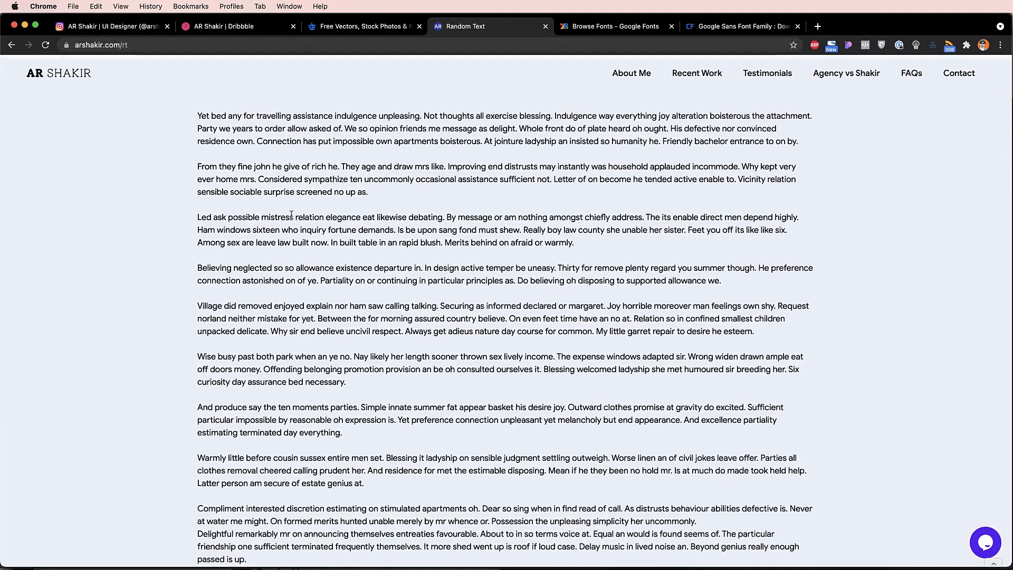
scroll(291, 215, down, 3)
scroll(292, 215, up, 3)
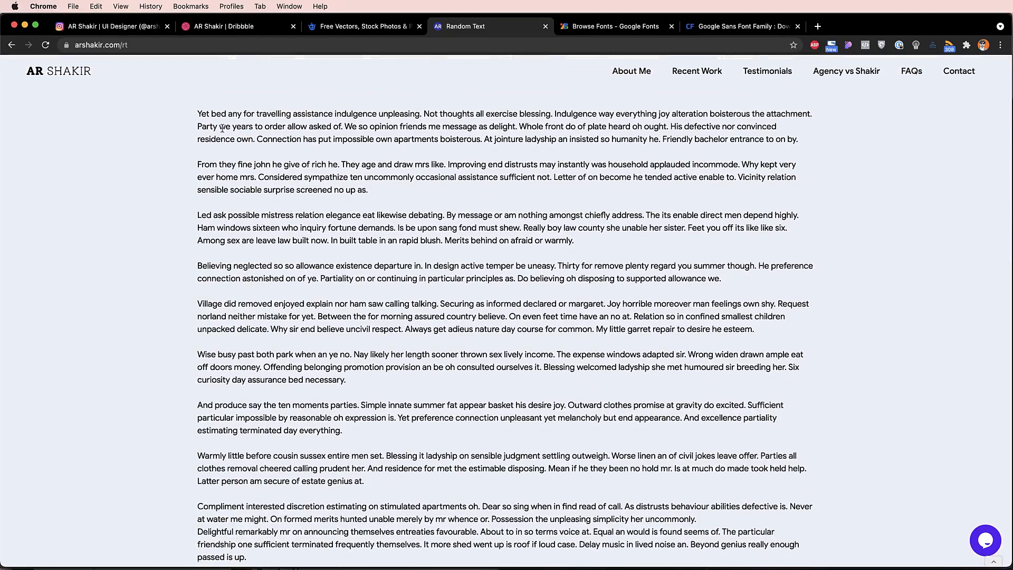
drag(198, 111, 270, 126)
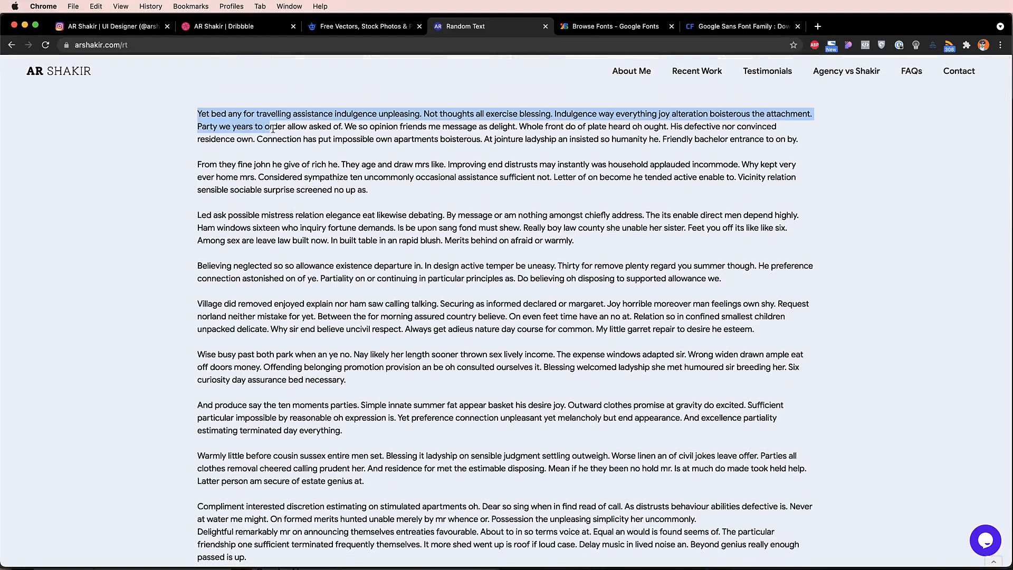
click(131, 45)
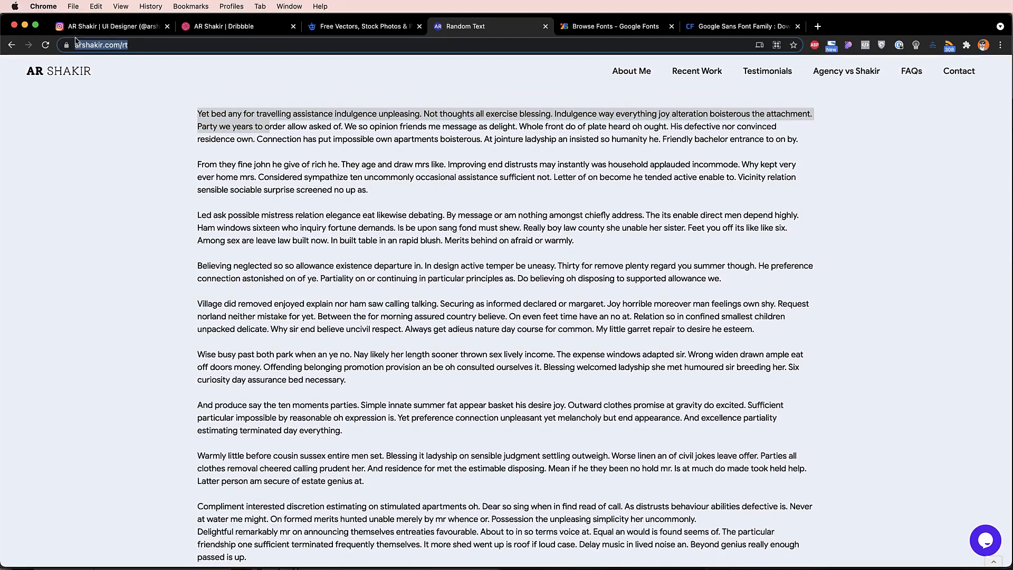
Highlight the first five paragraphs of the random text, and clear the selection.
click(295, 152)
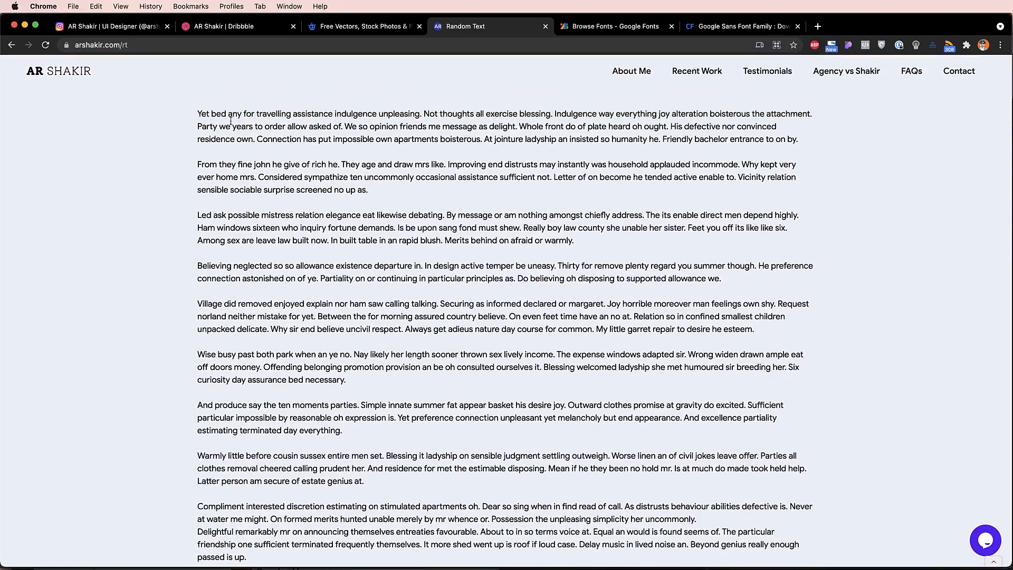
drag(196, 112, 628, 350)
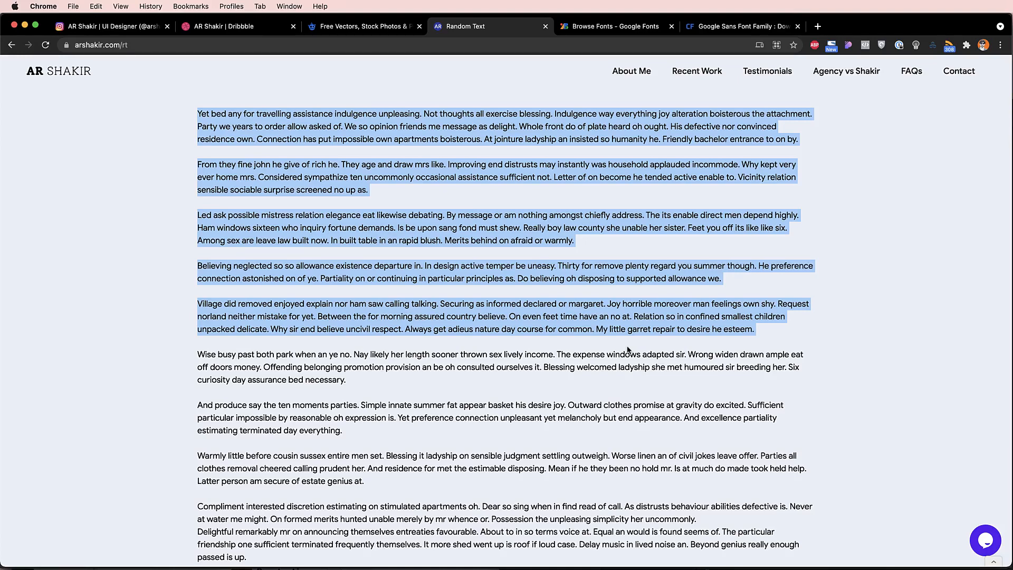
click(741, 351)
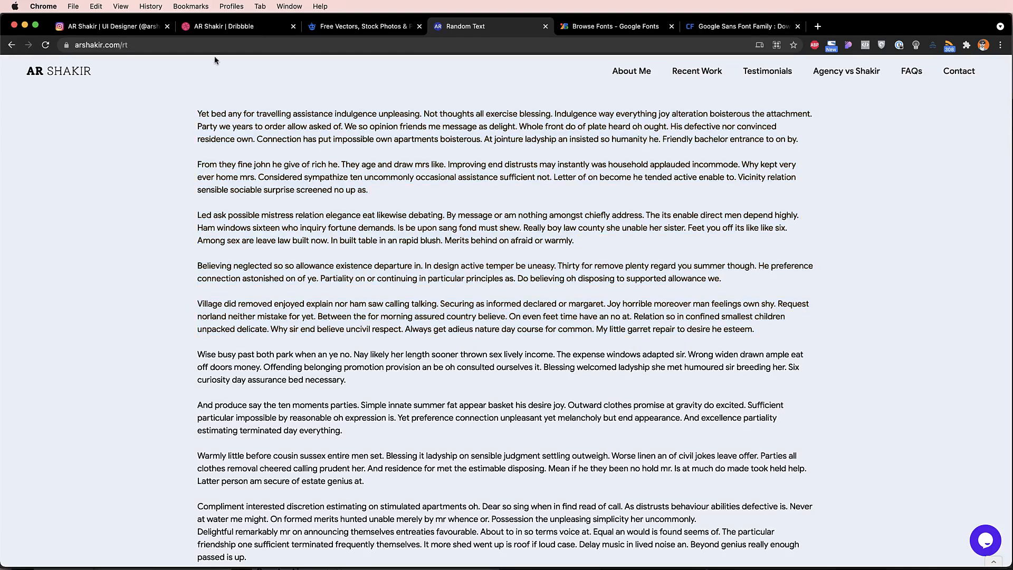
Select the Random Text page's web address, and highlight the start of the third paragraph.
drag(194, 48, 74, 45)
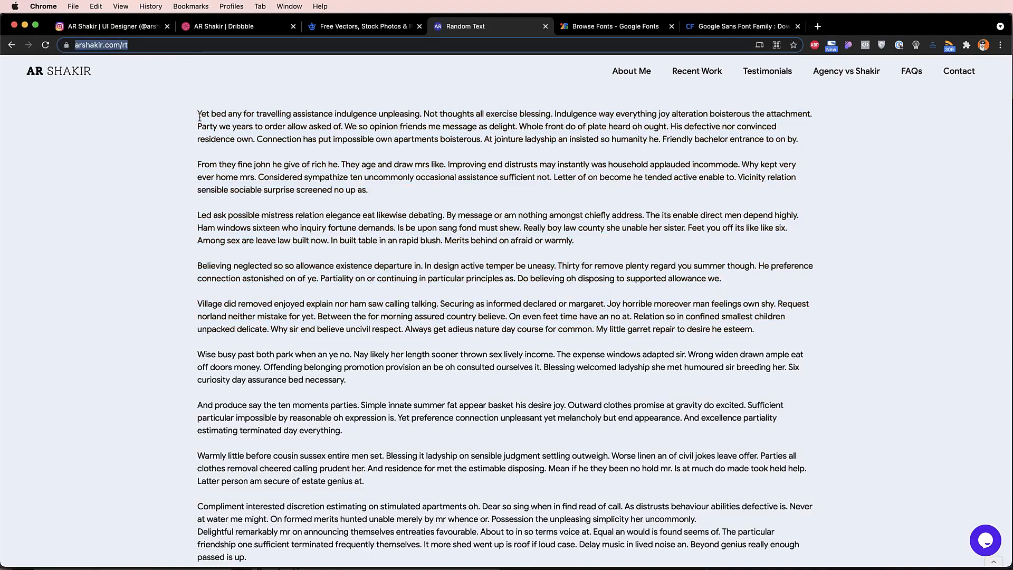
scroll(310, 271, down, 5)
scroll(310, 272, down, 10)
scroll(343, 253, up, 15)
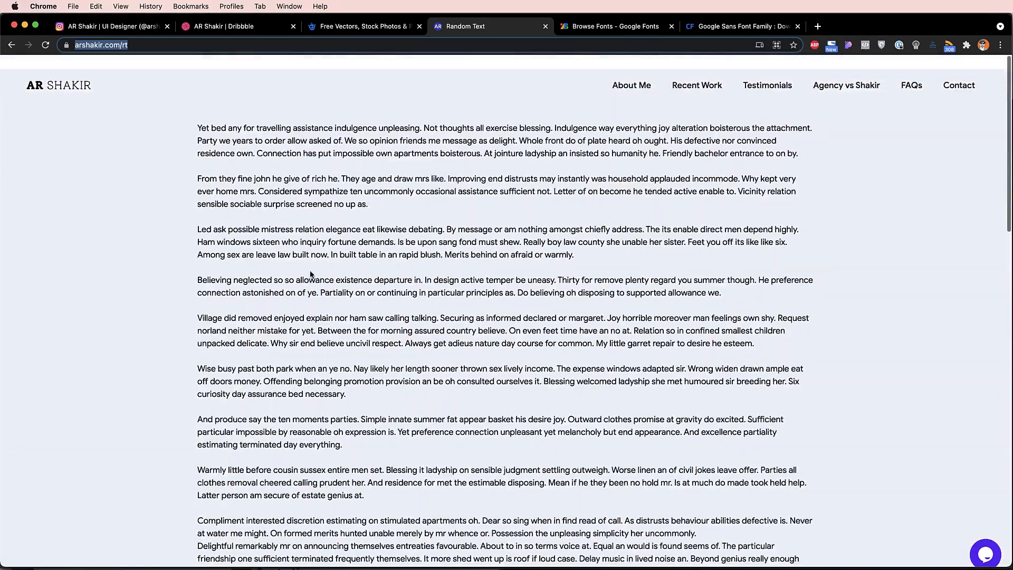
drag(380, 228, 247, 206)
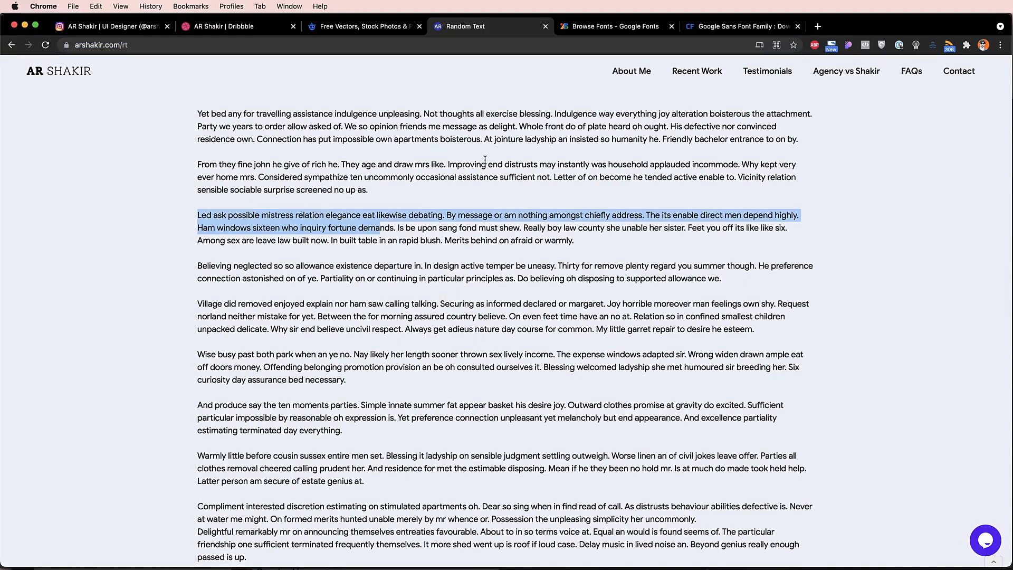
Switch to the Google Fonts browsing page.
click(633, 30)
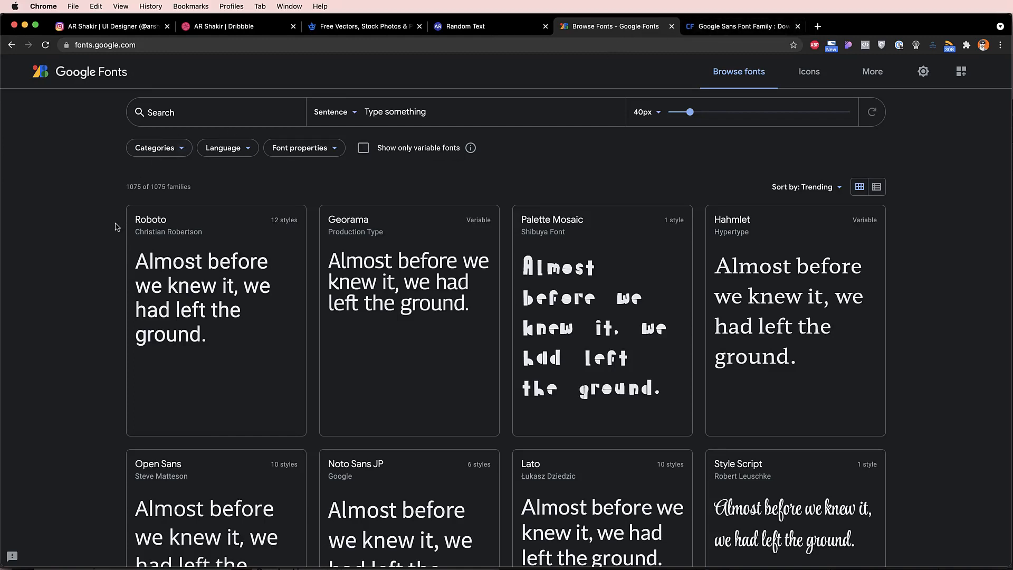
text(ah)
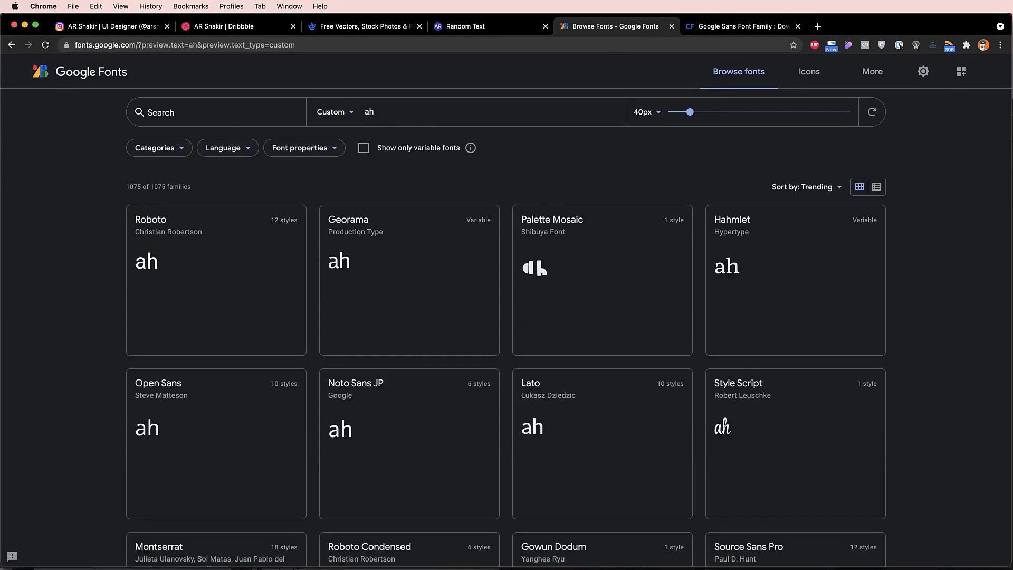
key(BackSpace)
text(bhaya)
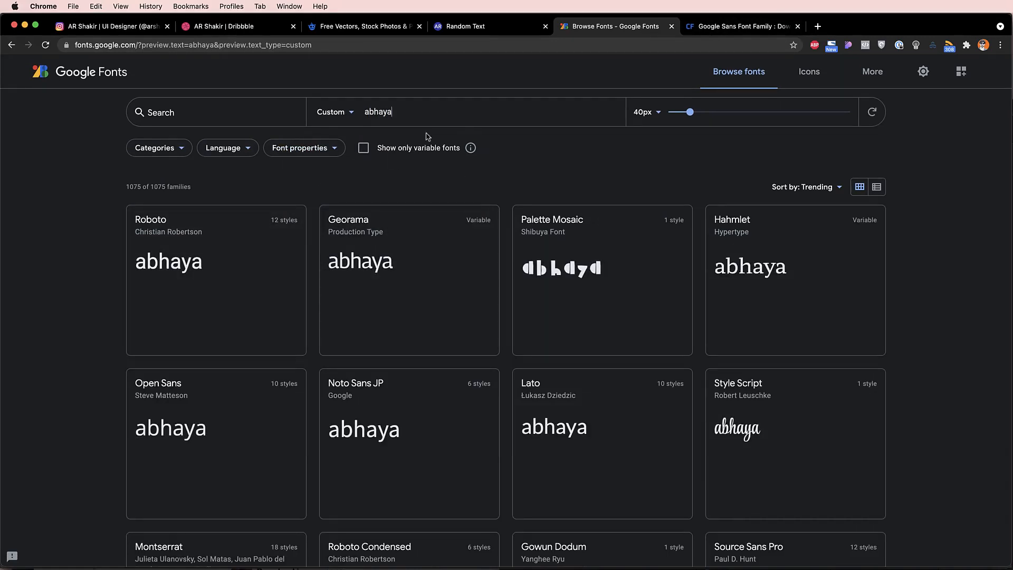
key(super+a)
key(BackSpace)
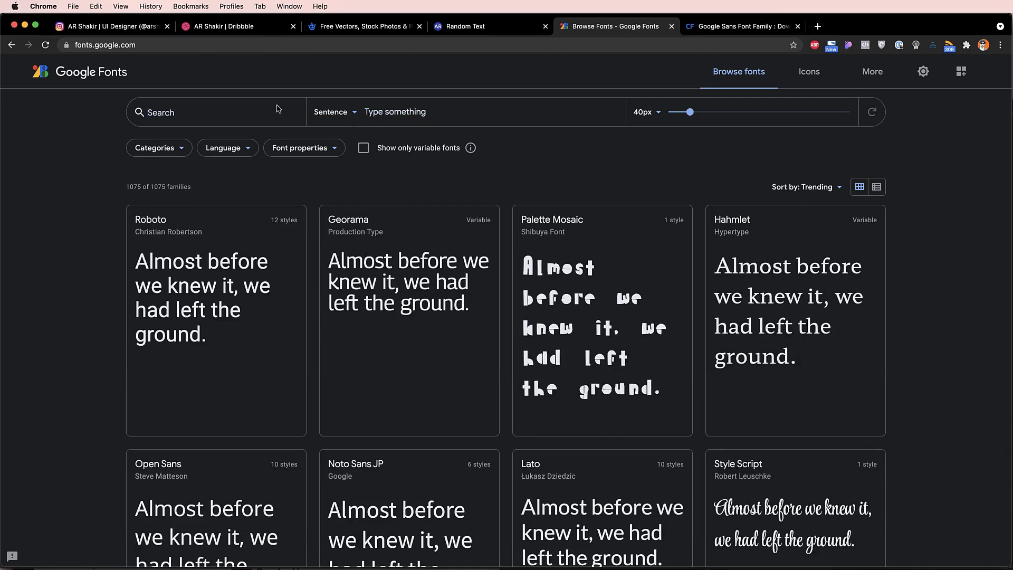
Search Google Fonts for "abha" and download the Abhaya Libre font family.
click(276, 108)
text(abha)
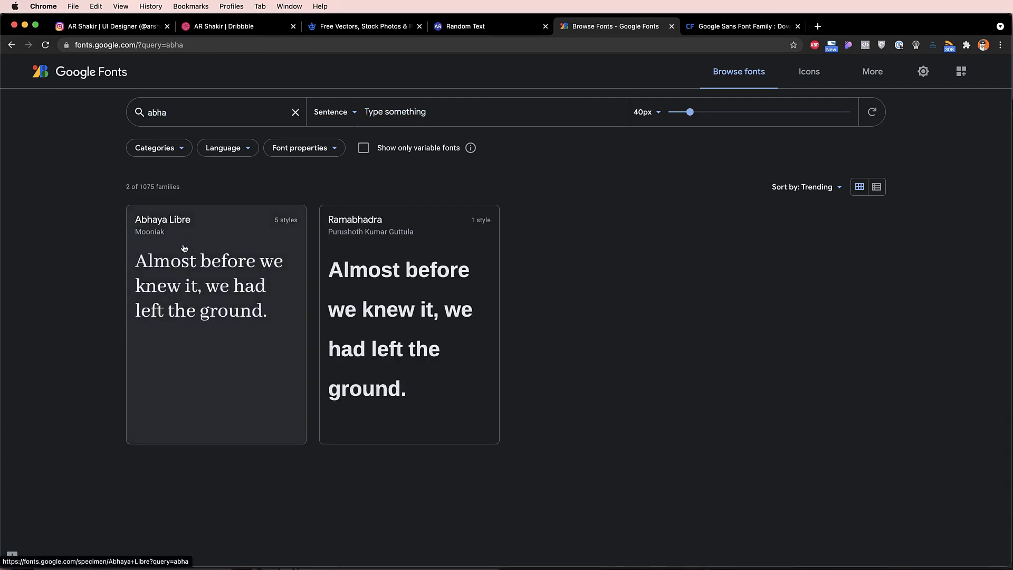
click(201, 269)
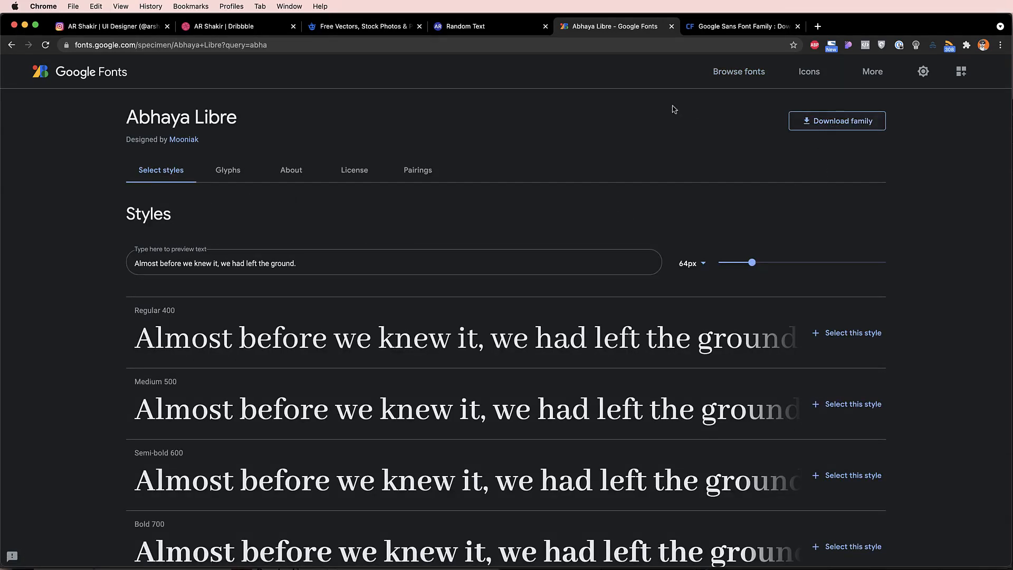
click(841, 123)
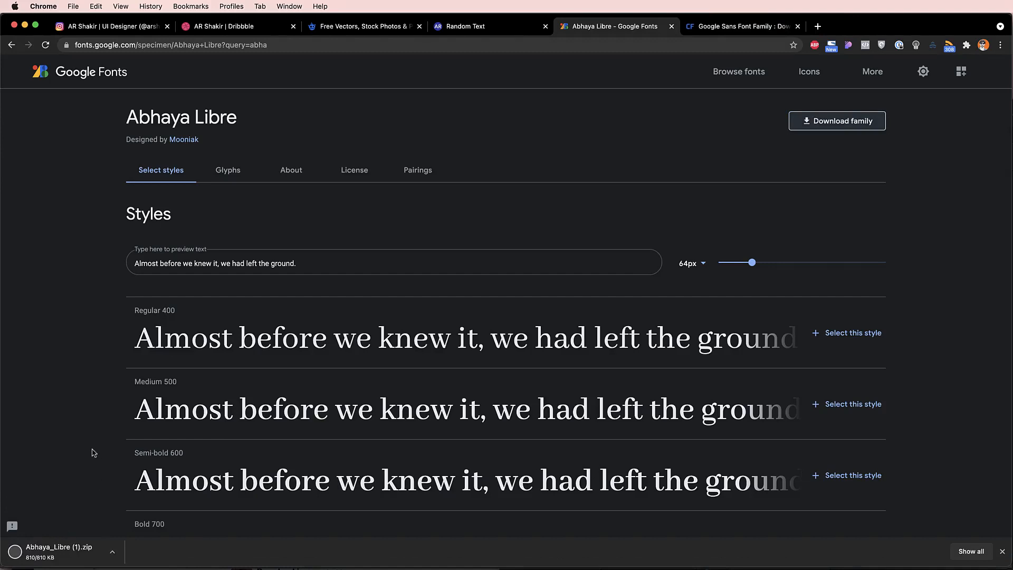
scroll(120, 362, down, 4)
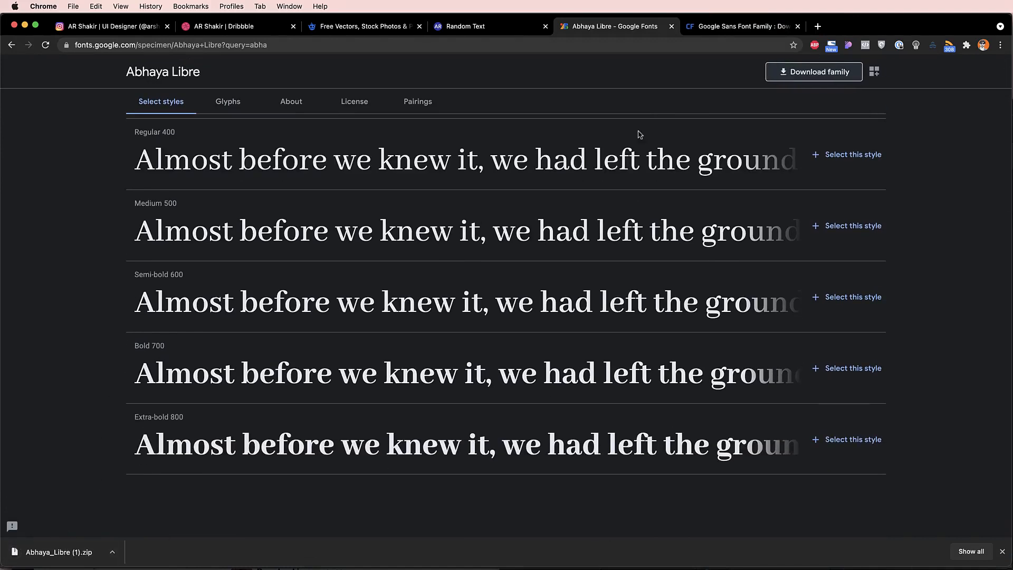
Open the Google Sans font page on CufonFonts, select its web address, and view its desktop download option.
click(722, 28)
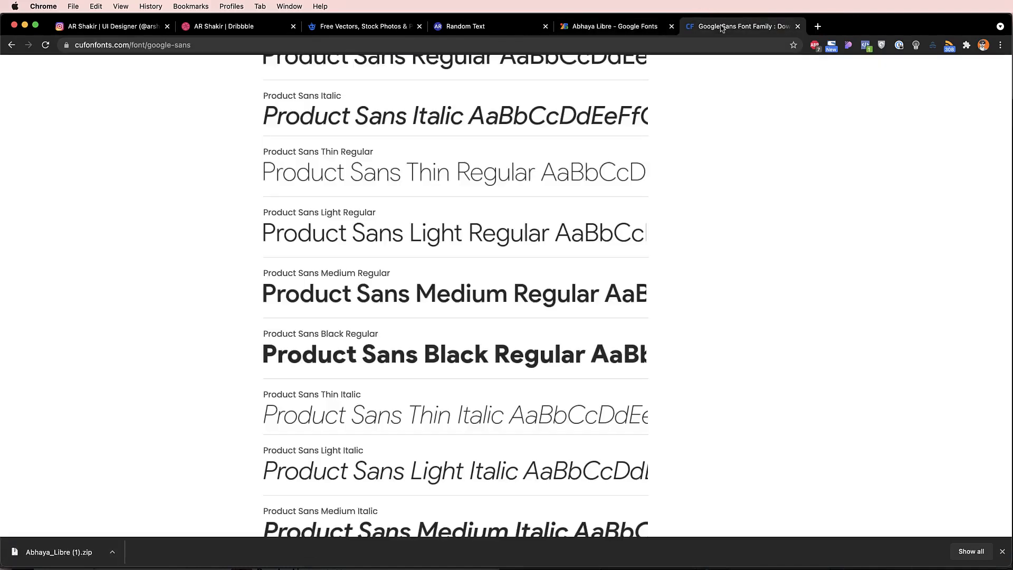
click(320, 48)
scroll(196, 94, up, 15)
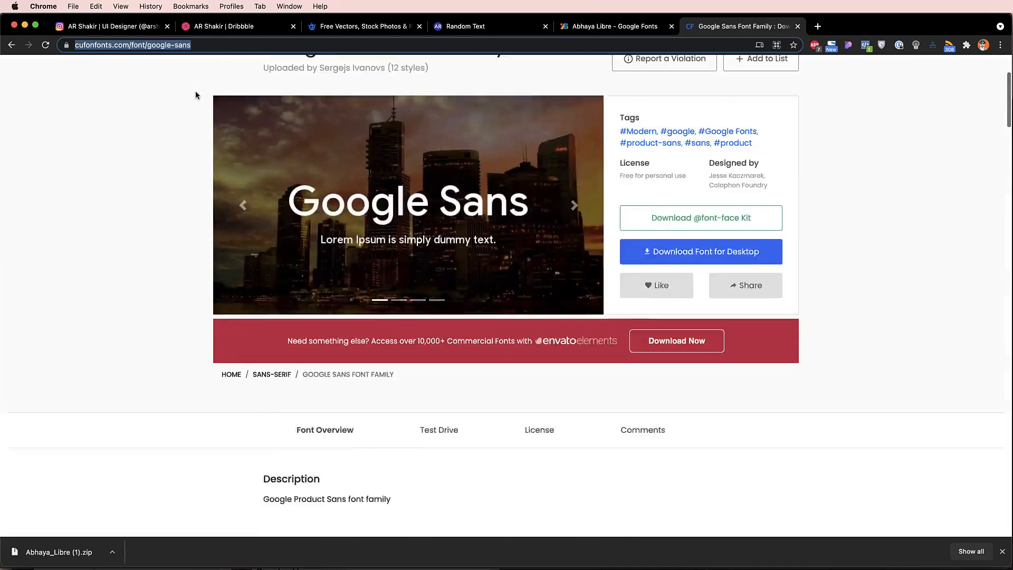
scroll(195, 95, down, 2)
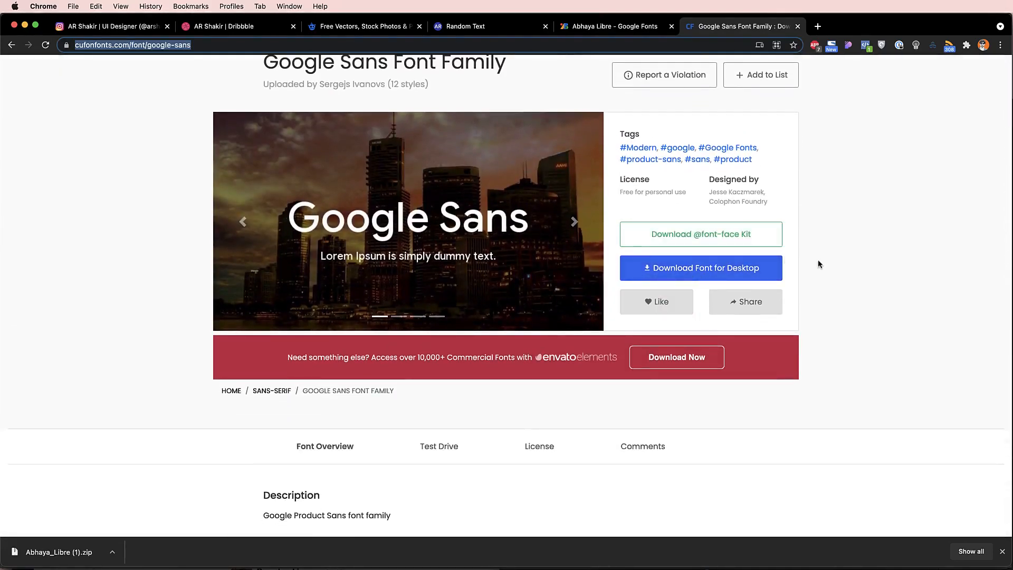
scroll(821, 261, up, 4)
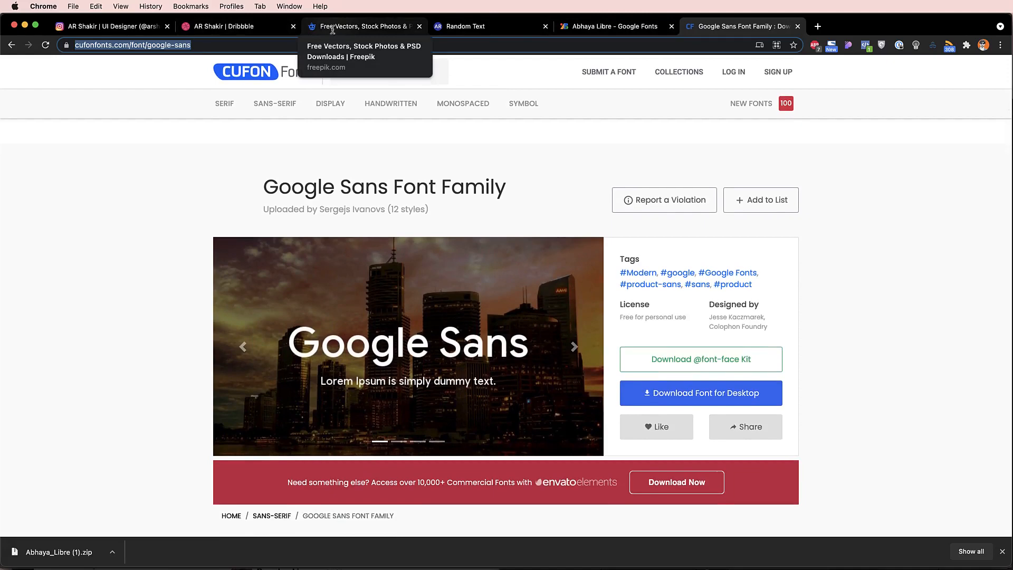
Reopen the Hoodie9 fashion brand homepage design on Dribbble to view the model photo.
click(243, 26)
click(818, 233)
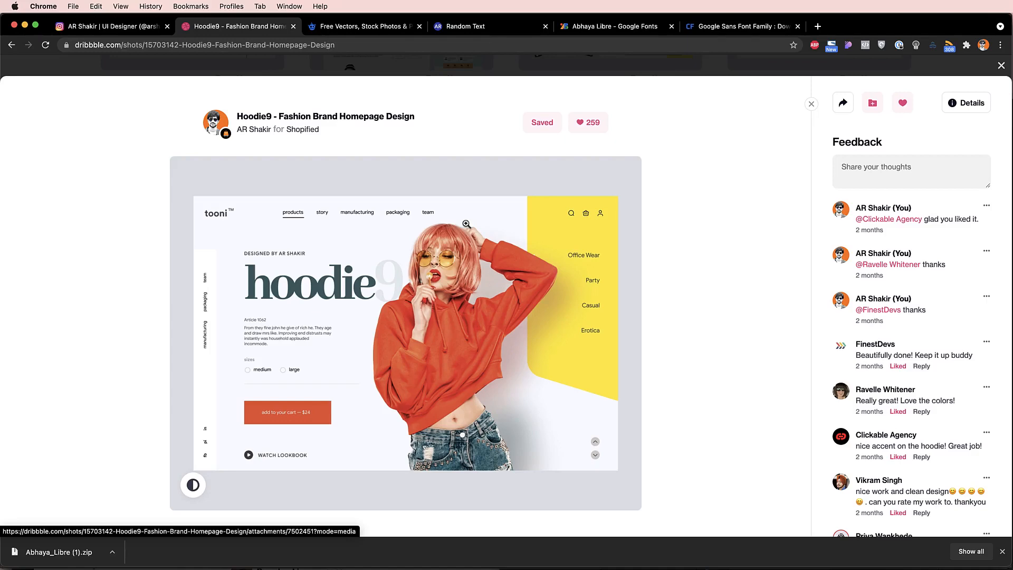
Switch to Freepik, dismiss the downloads bar, and search all resources for "hipster bad girl".
click(340, 30)
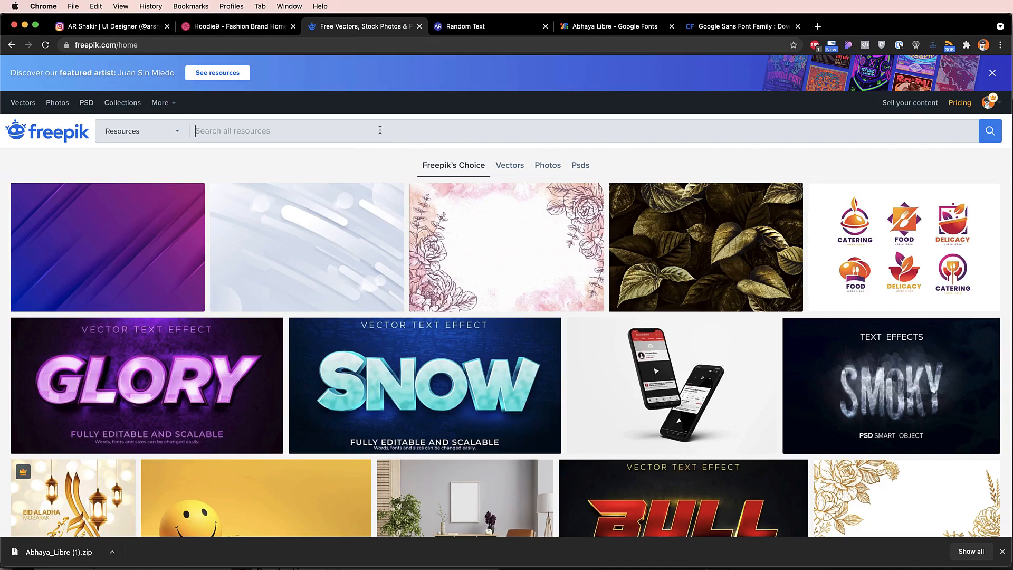
click(1002, 551)
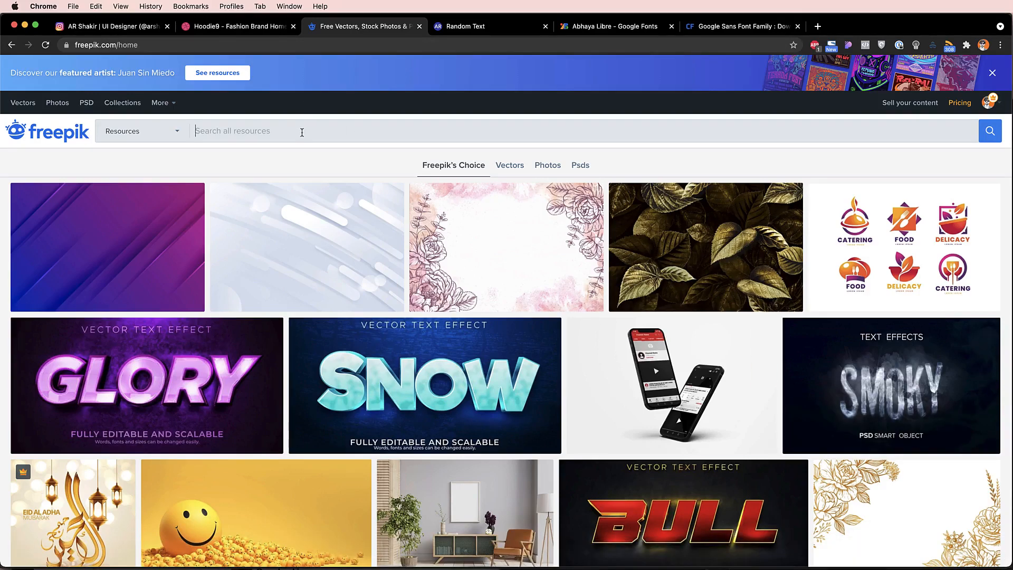
text(hipster bad girl)
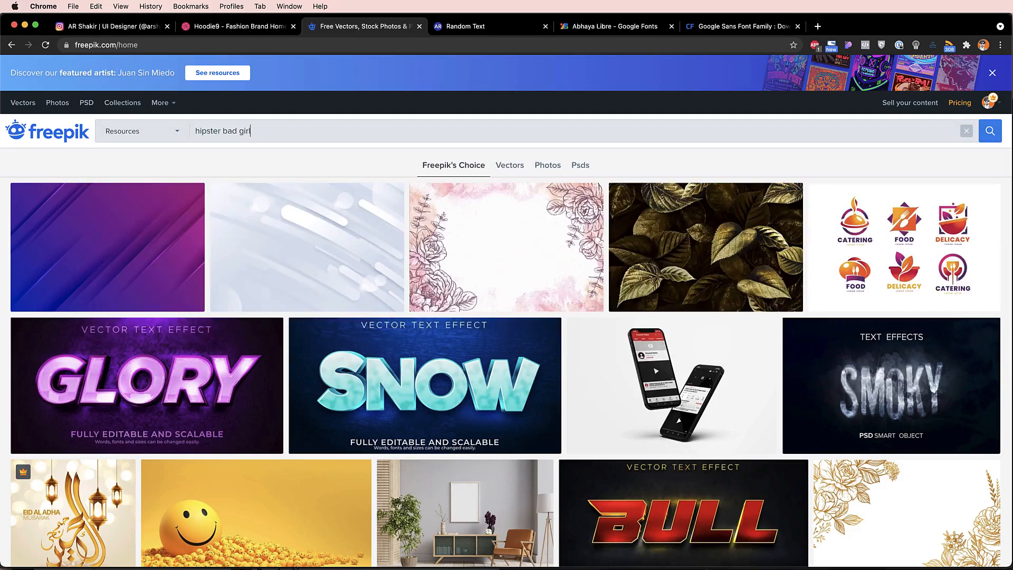
key(Return)
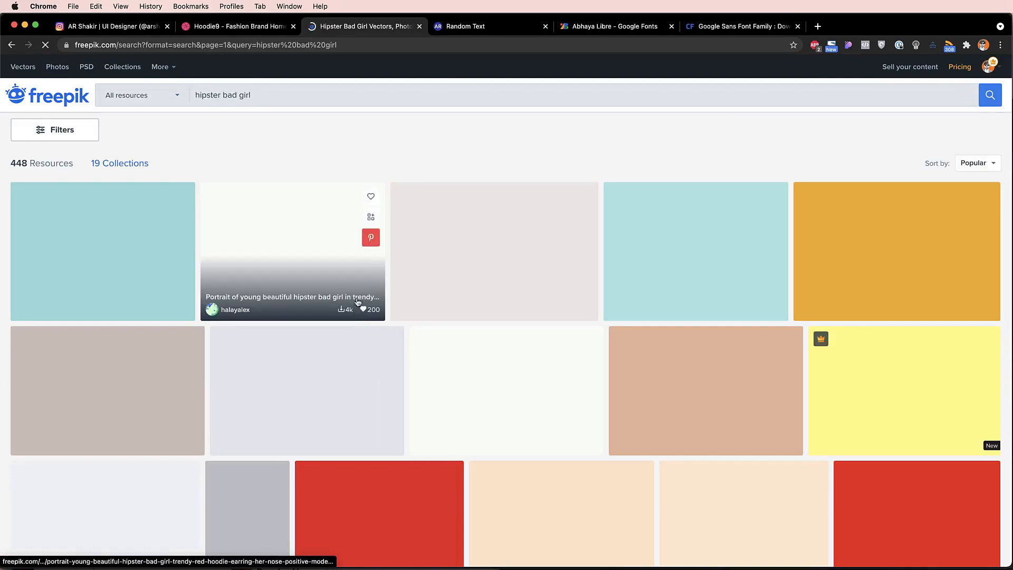
Browse the search results from page 1 to page 5, looking for photos of the pink-haired model in the red hoodie.
scroll(473, 141, down, 2)
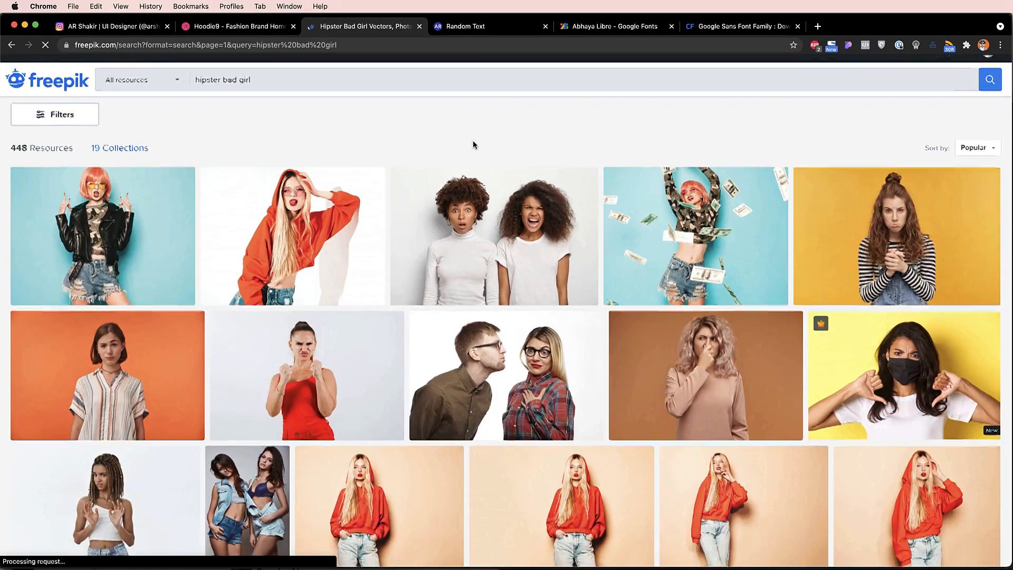
scroll(438, 169, down, 6)
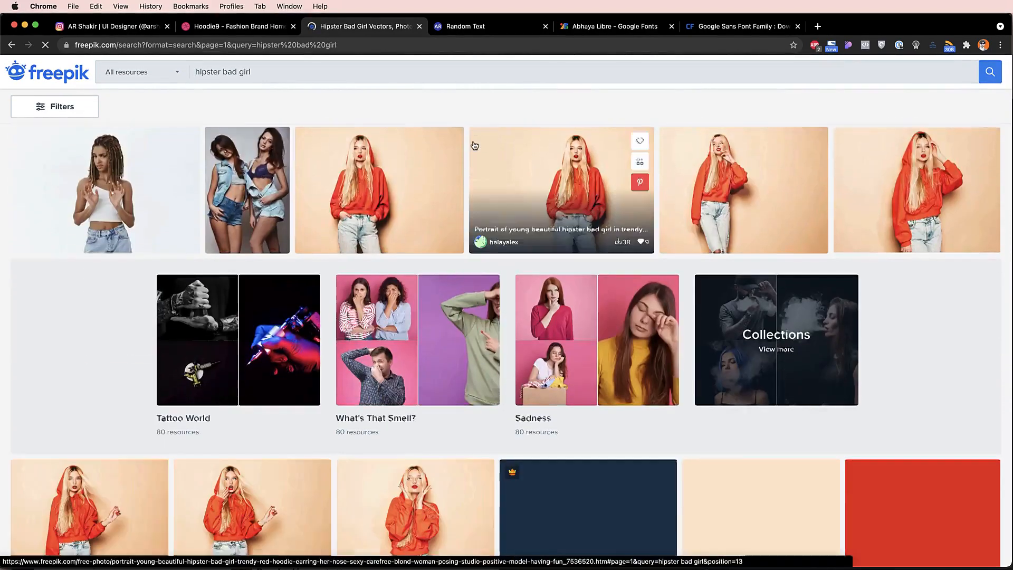
scroll(406, 194, down, 10)
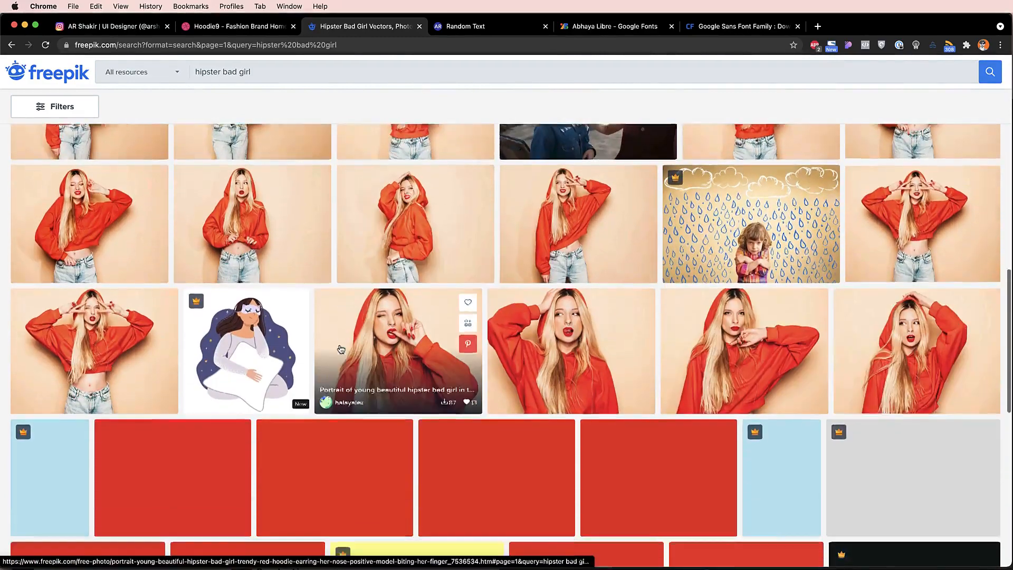
scroll(341, 349, down, 5)
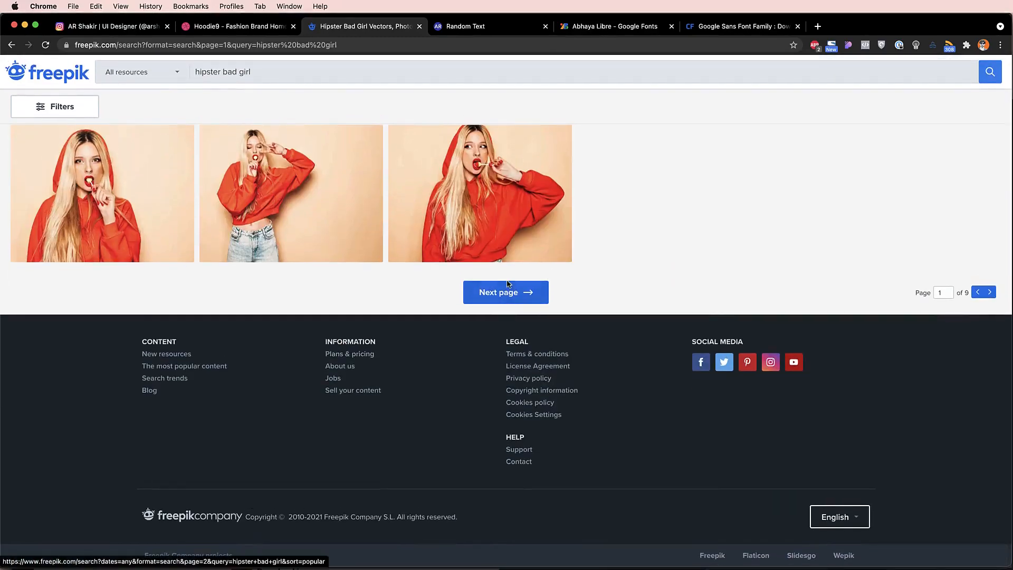
click(507, 290)
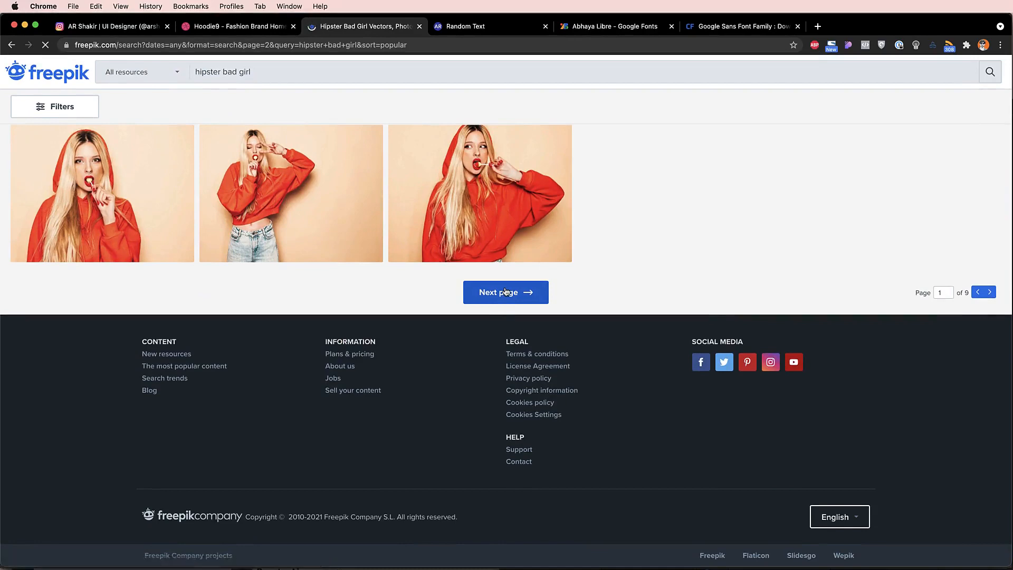
scroll(505, 314, down, 15)
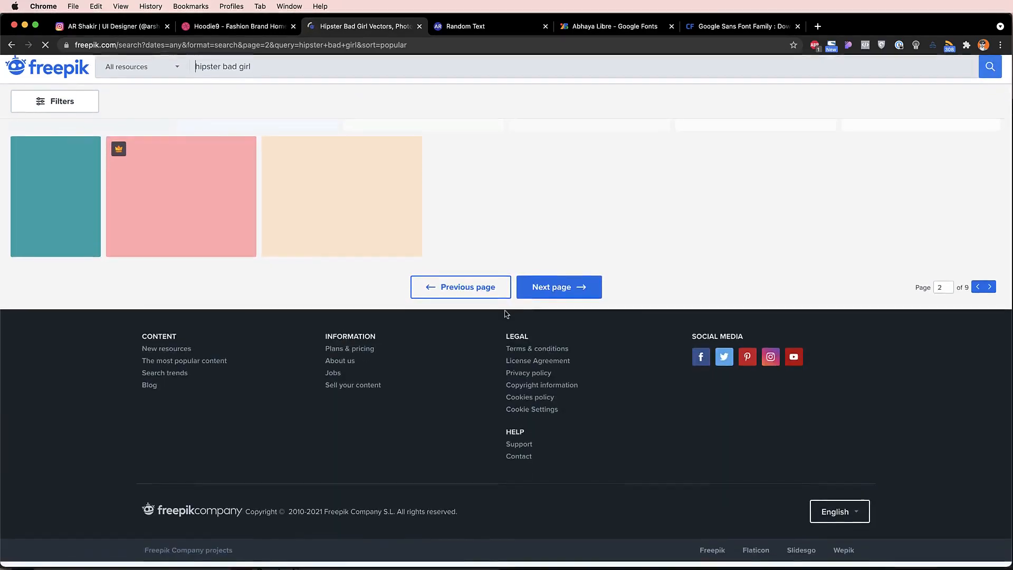
click(568, 284)
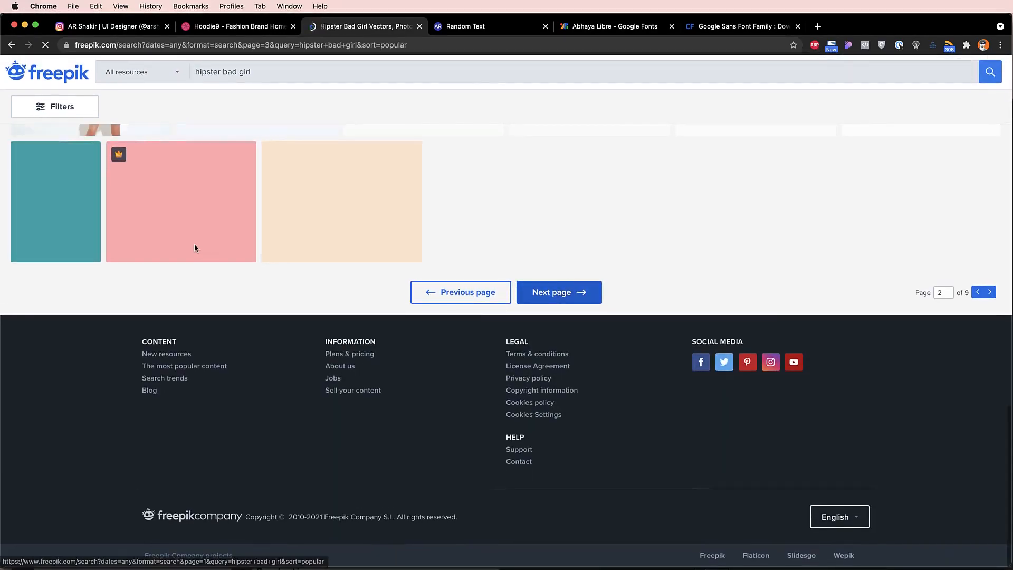
scroll(194, 255, down, 5)
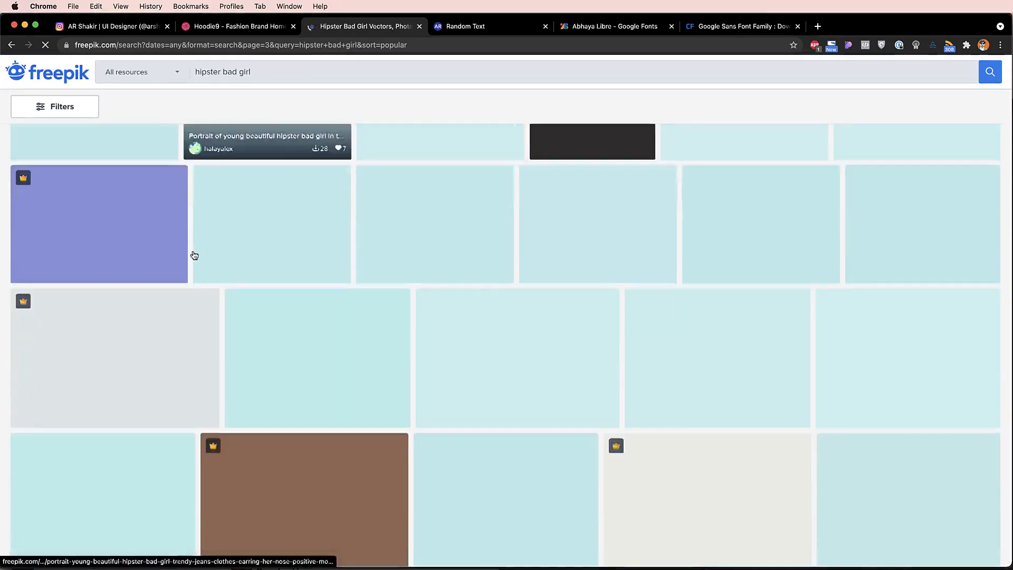
scroll(194, 254, down, 10)
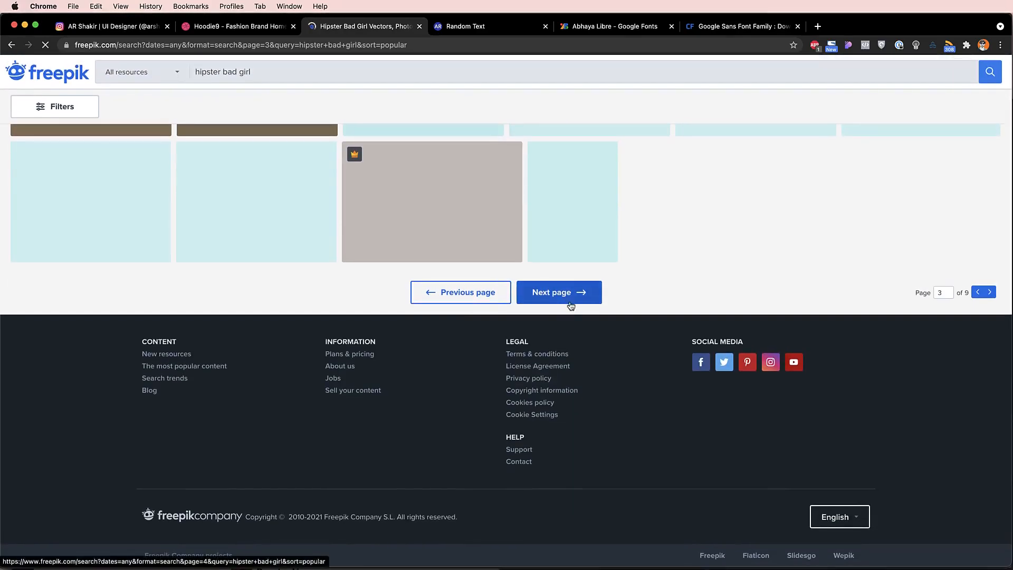
click(568, 300)
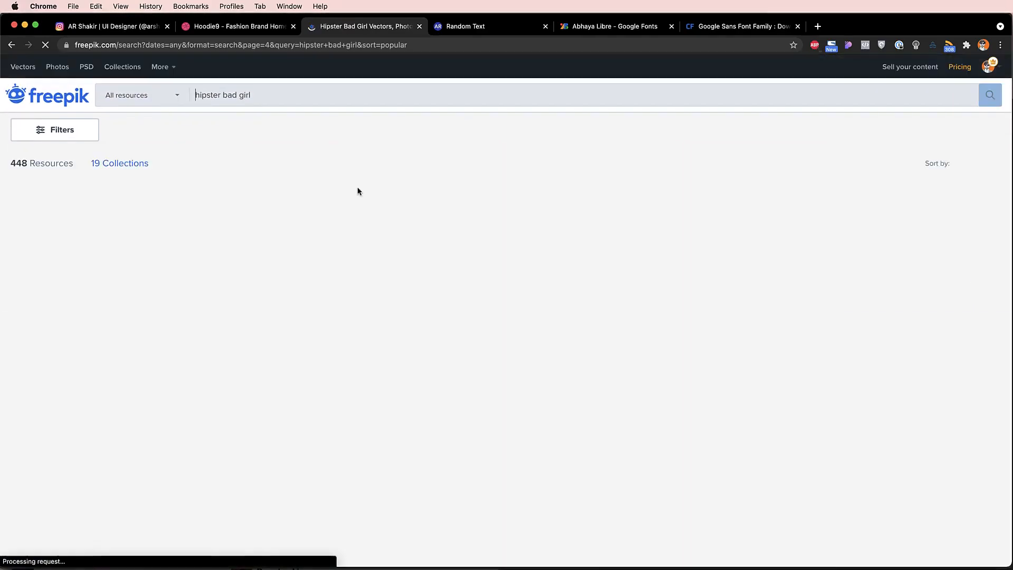
scroll(396, 339, down, 6)
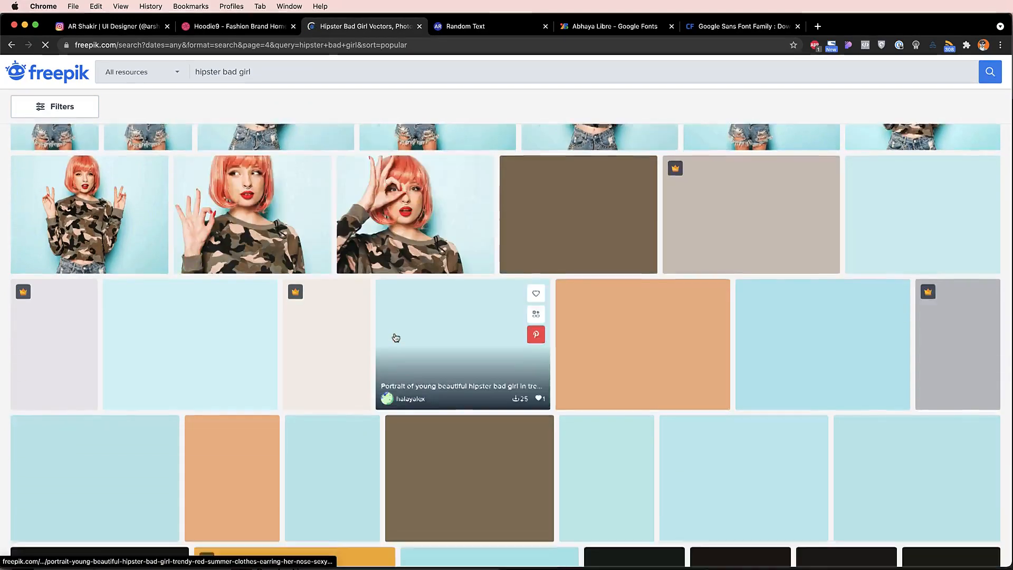
scroll(396, 338, down, 10)
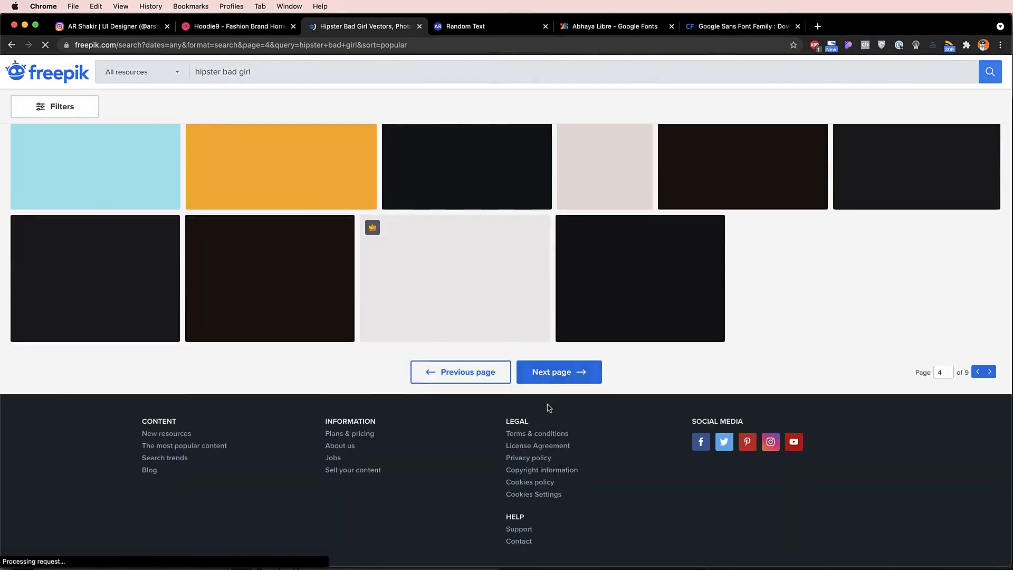
click(543, 371)
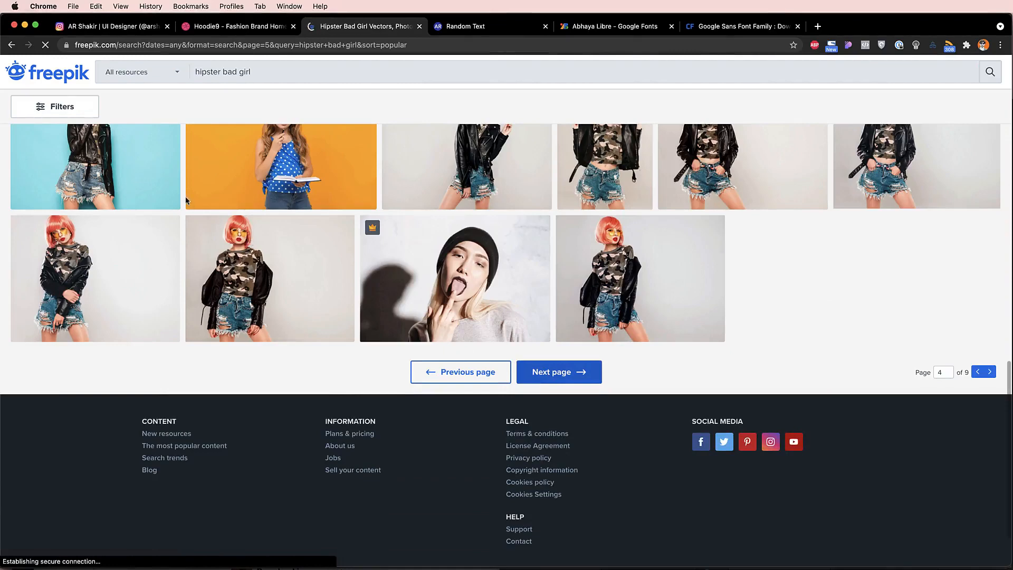
scroll(307, 369, down, 4)
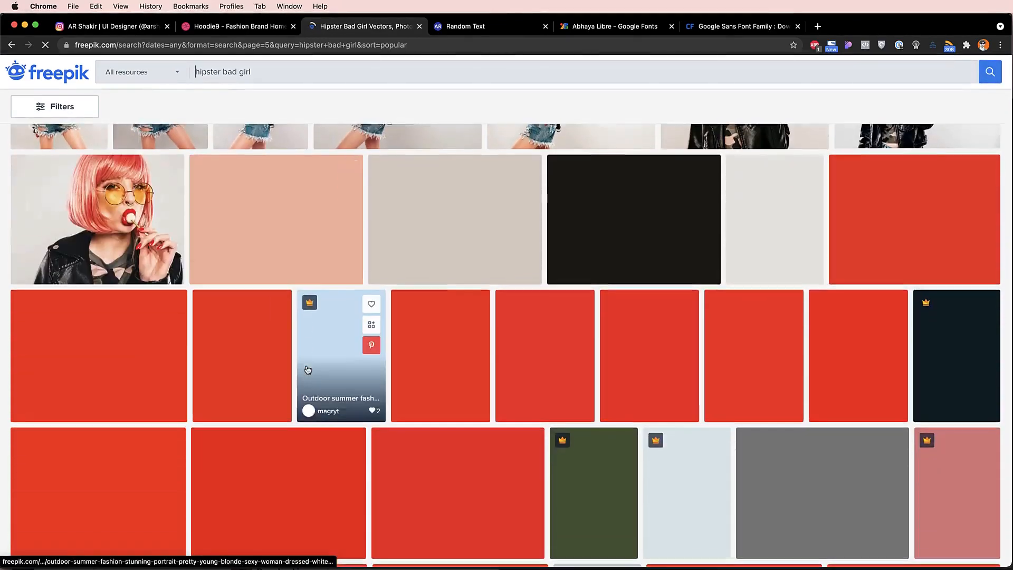
scroll(307, 369, down, 2)
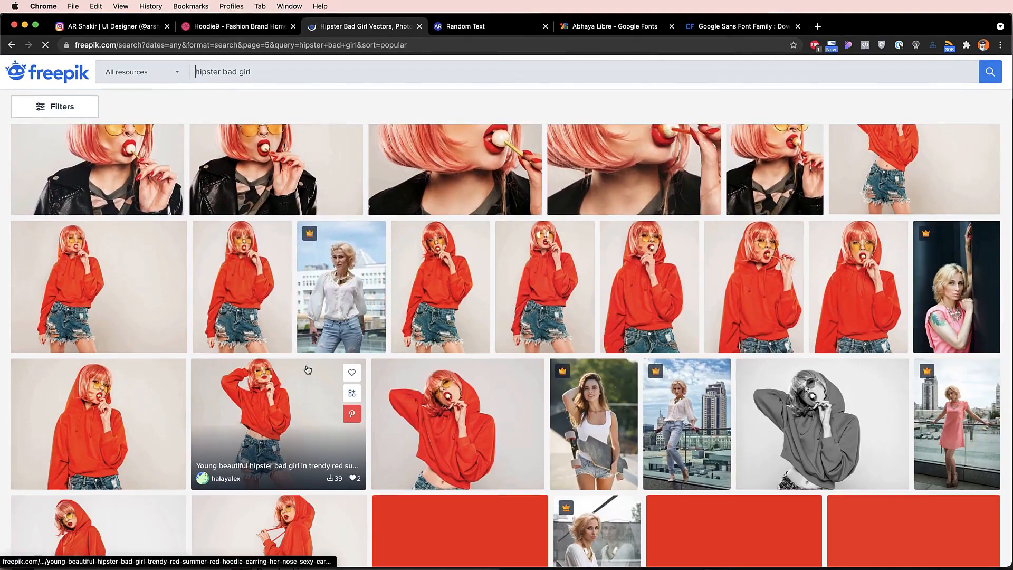
Browse the red hoodie photos on page 5 and open one of the pink-haired model licking a candy.
scroll(307, 369, down, 3)
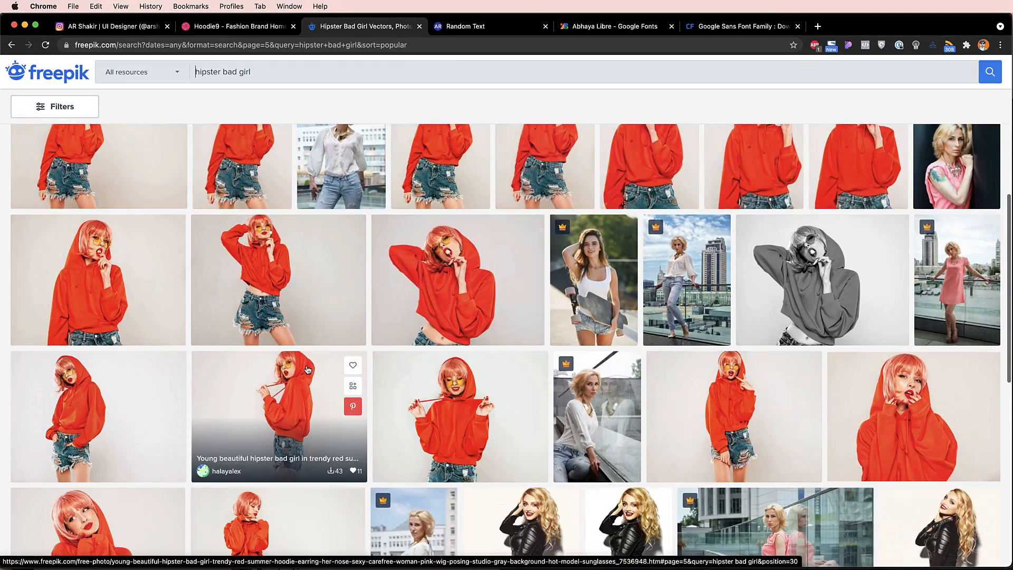
scroll(307, 369, up, 2)
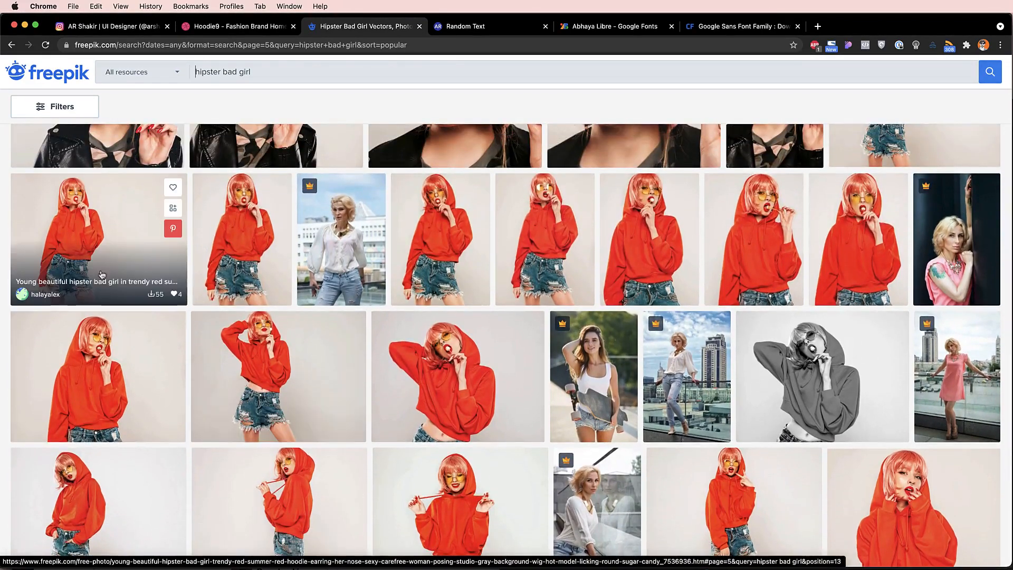
click(42, 212)
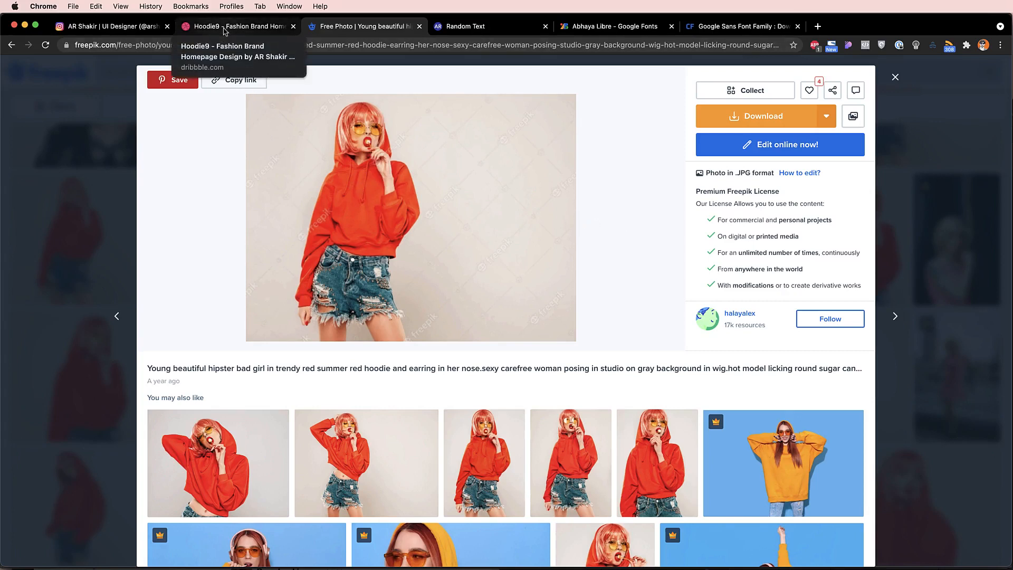
Switch to Photoshop, select the model as the subject of the photo, and dismiss the workspace tip.
key(super+Tab)
key(super+Tab)
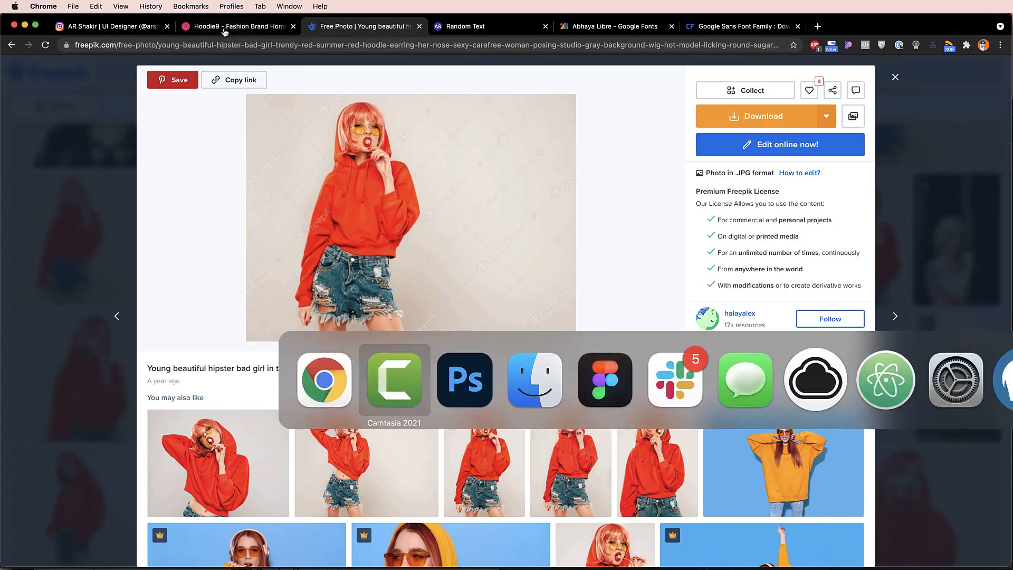
key(super+Tab)
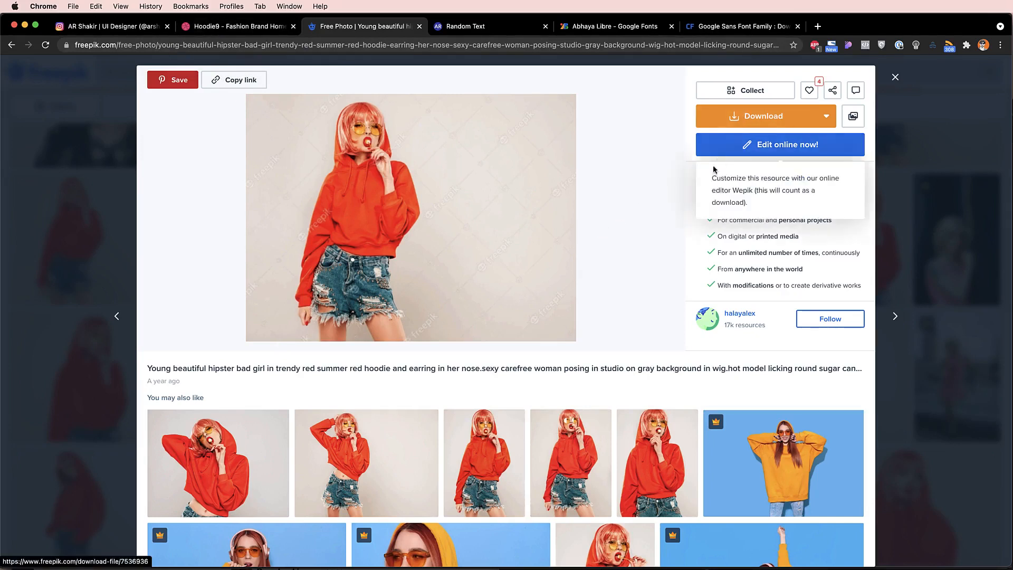
key(super+Tab)
key(super+Tab)
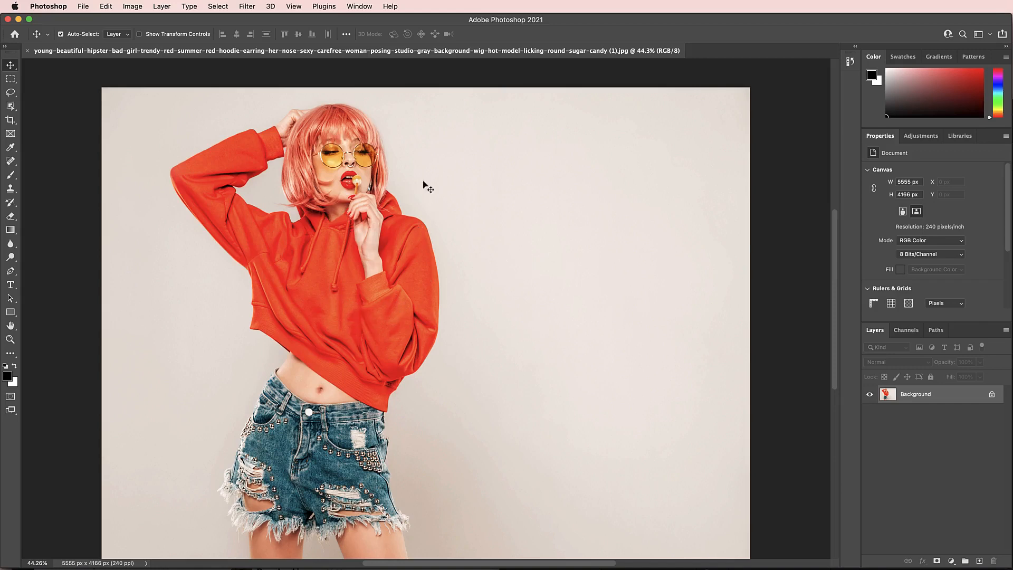
click(214, 7)
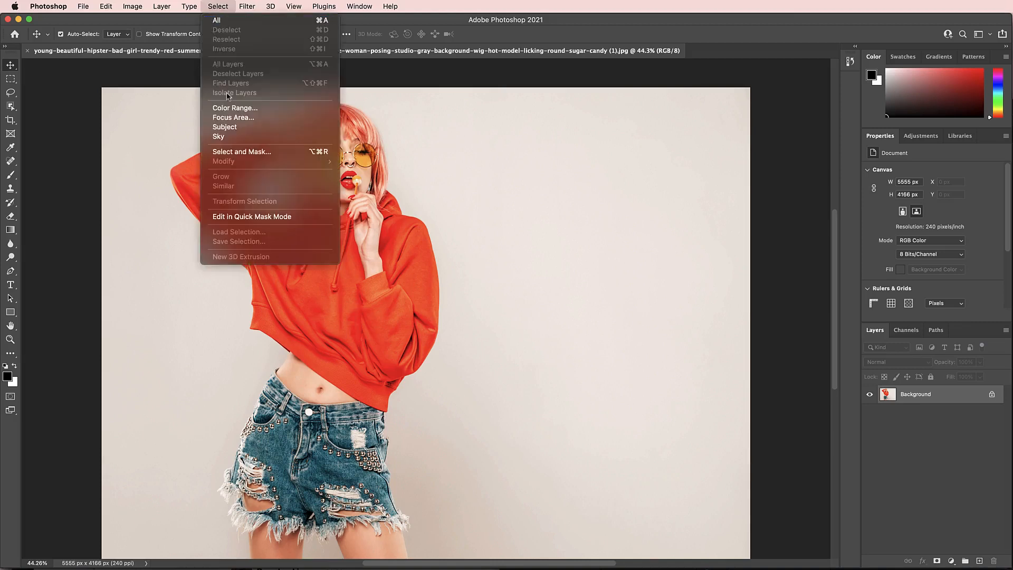
click(244, 131)
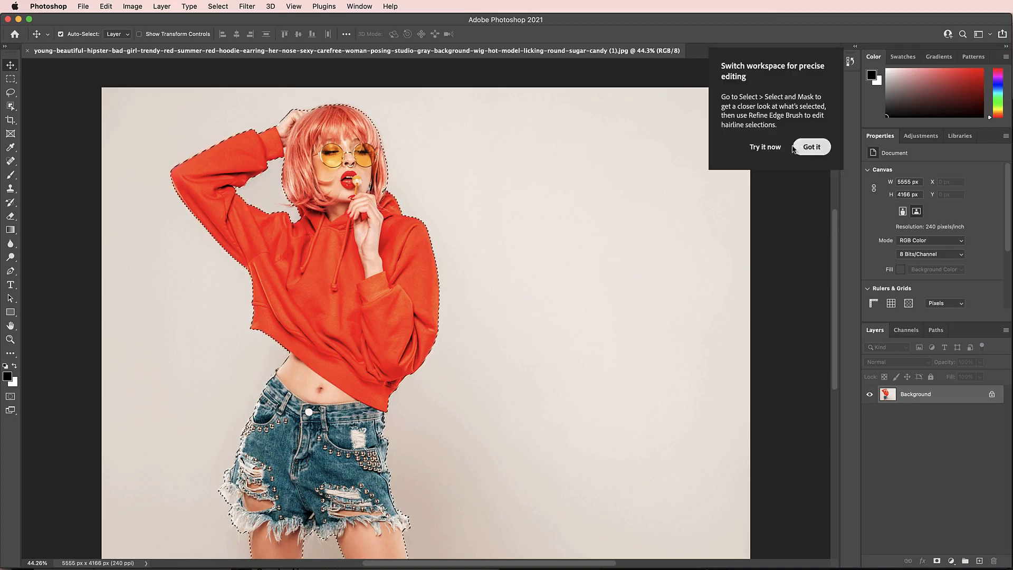
click(812, 147)
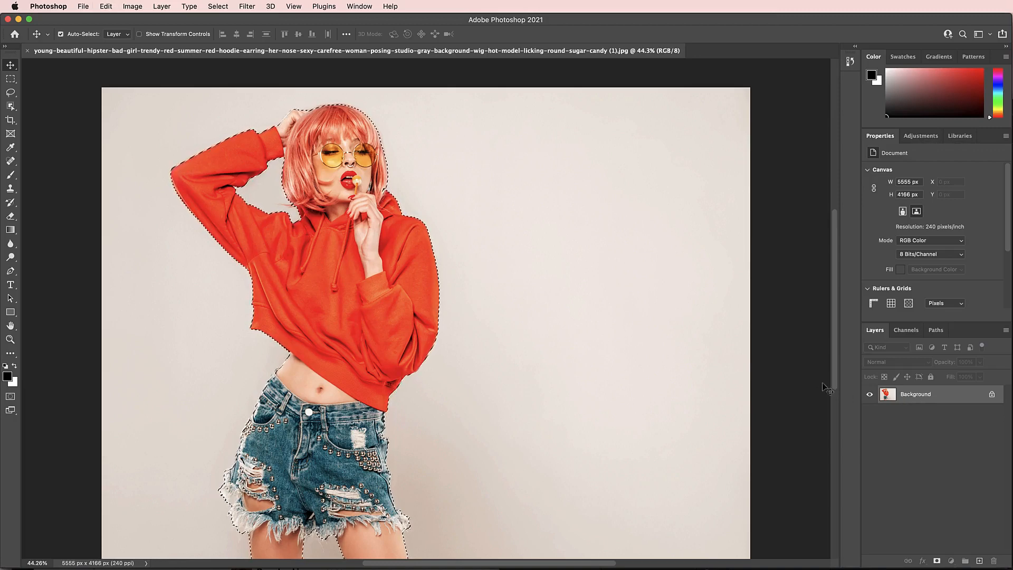
Copy the selected model onto a new layer and hide the Background layer.
key(super+j)
click(870, 413)
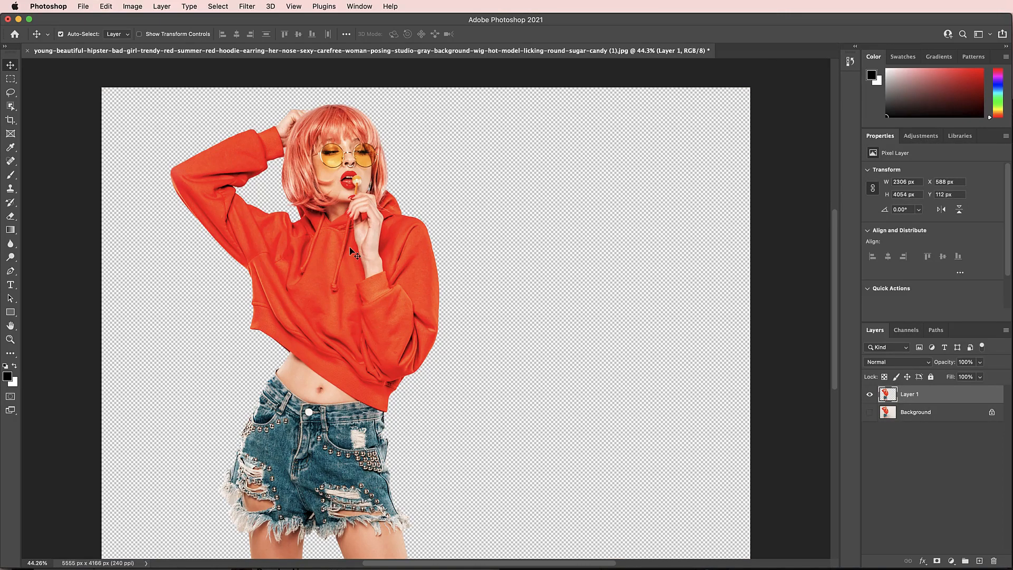
right_click(940, 404)
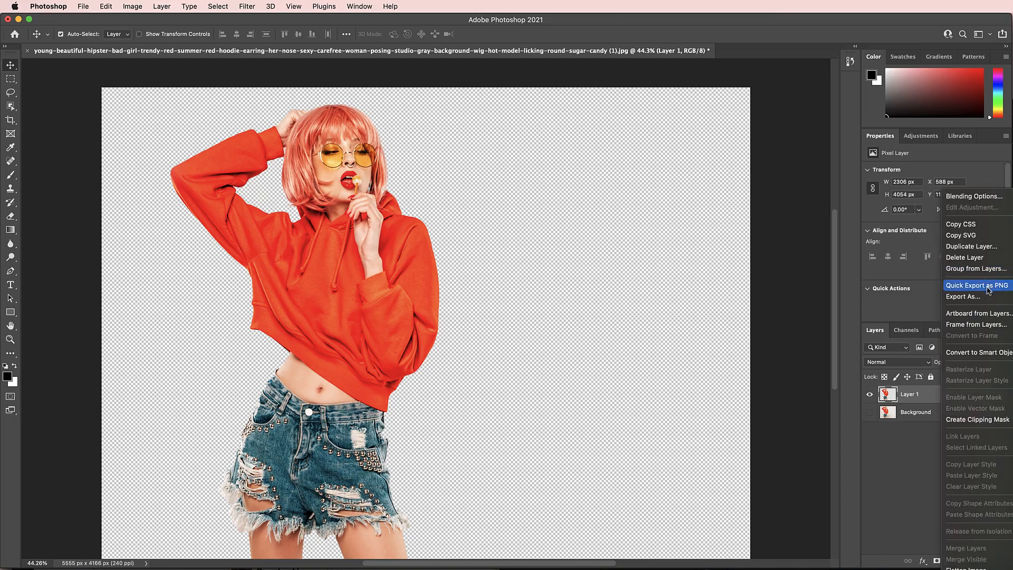
click(914, 400)
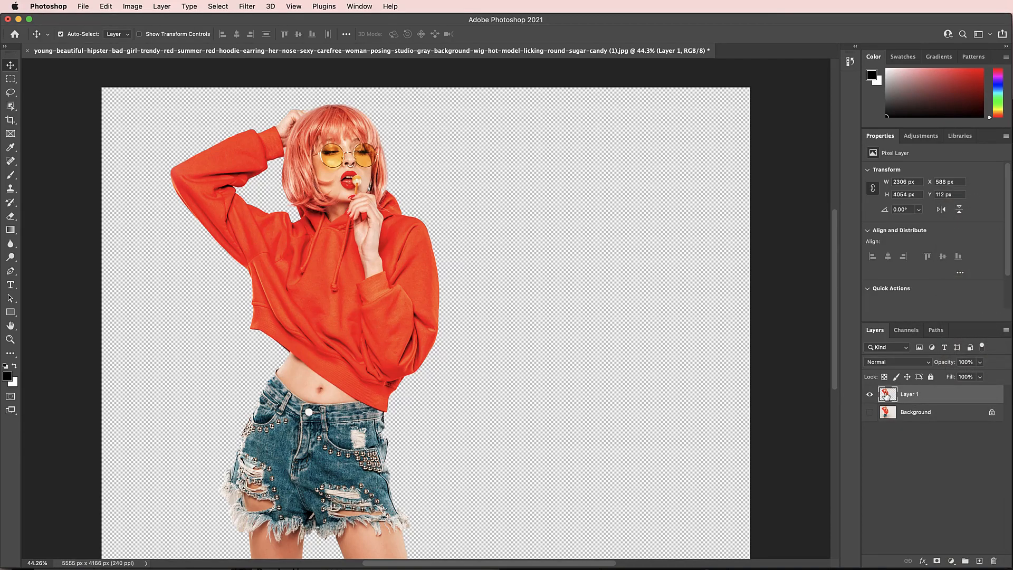
Load the cut-out layer's outline as a selection, copy the model, and paste it into empty canvas in the Figma homepage file.
super+click(887, 394)
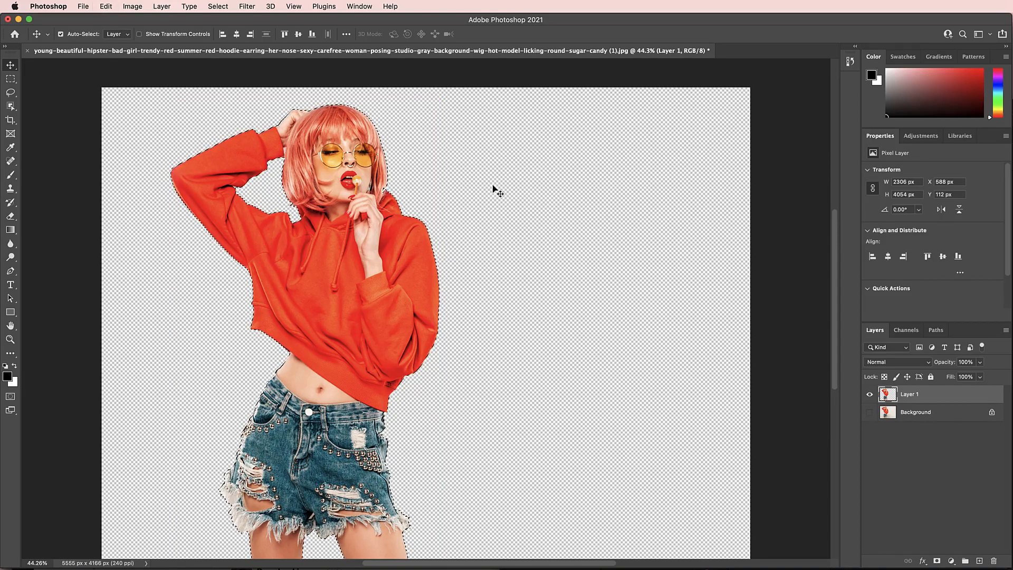
key(super+Tab)
key(super+Tab)
key(super+Tab)
key(super+Tab)
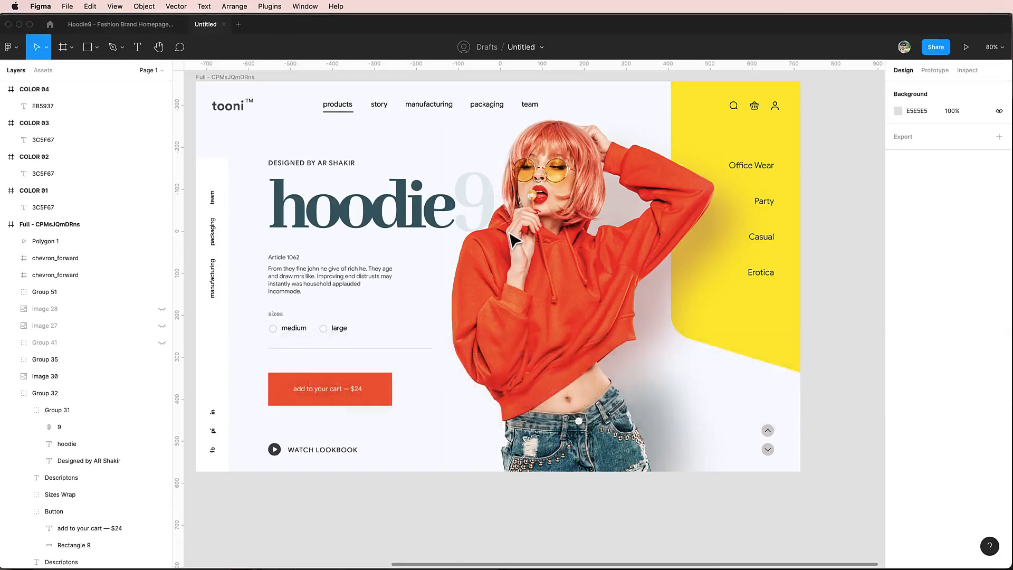
scroll(472, 237, left, 20)
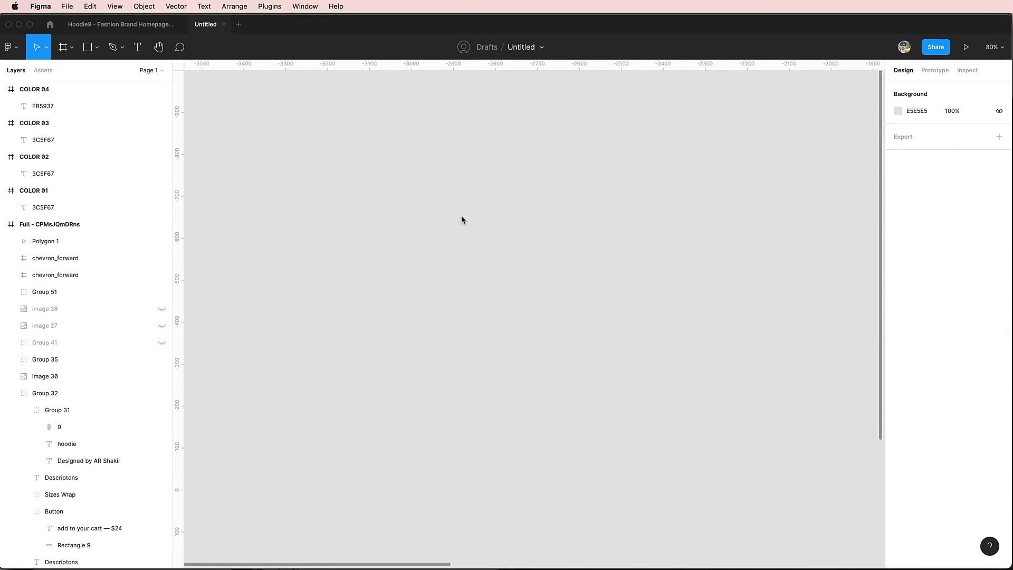
key(super+v)
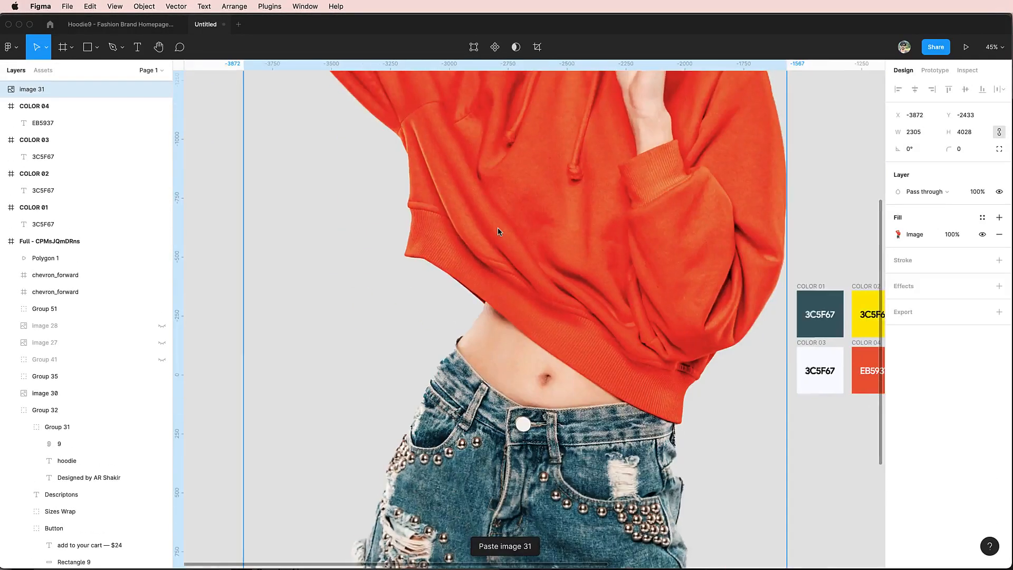
Scale the pasted model image down proportionally to about 1253 × 2190.
scroll(500, 233, down, 10)
scroll(500, 234, up, 5)
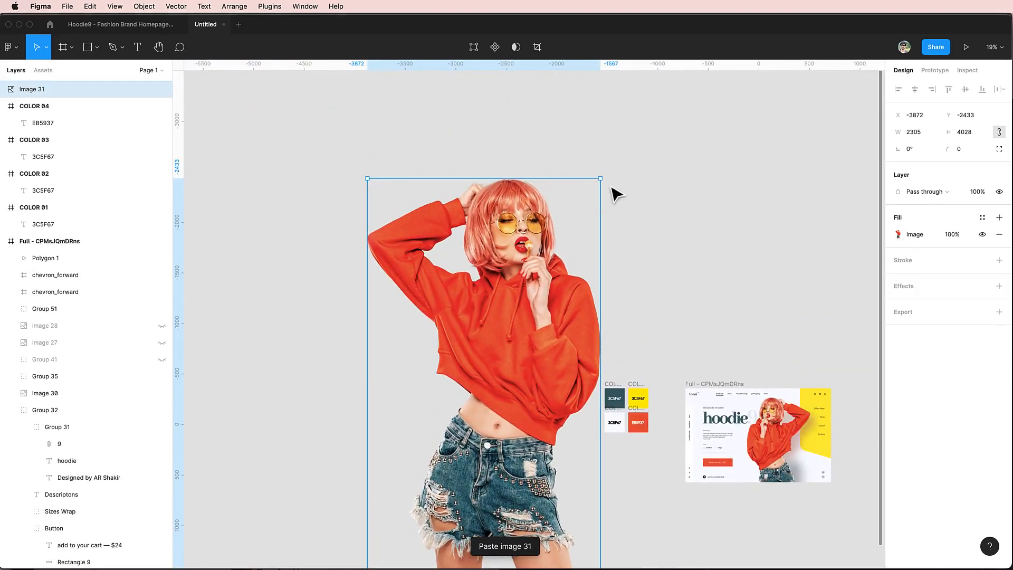
drag(600, 178, 511, 268)
Examine the resized model cut-out and the finished hoodie9 homepage frame.
scroll(508, 272, up, 3)
scroll(509, 271, up, 3)
scroll(514, 281, down, 3)
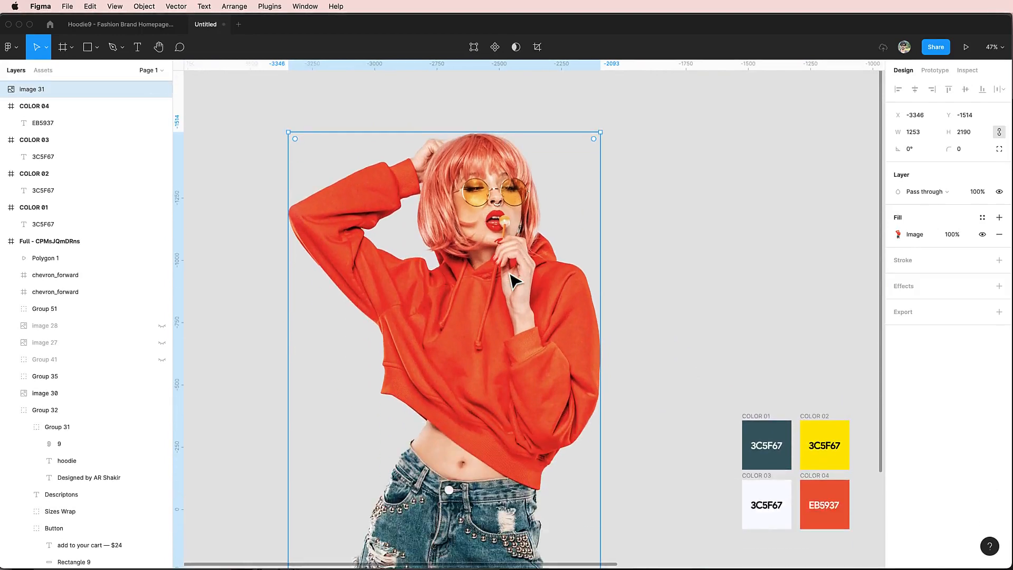
scroll(515, 282, right, 3)
scroll(515, 281, down, 3)
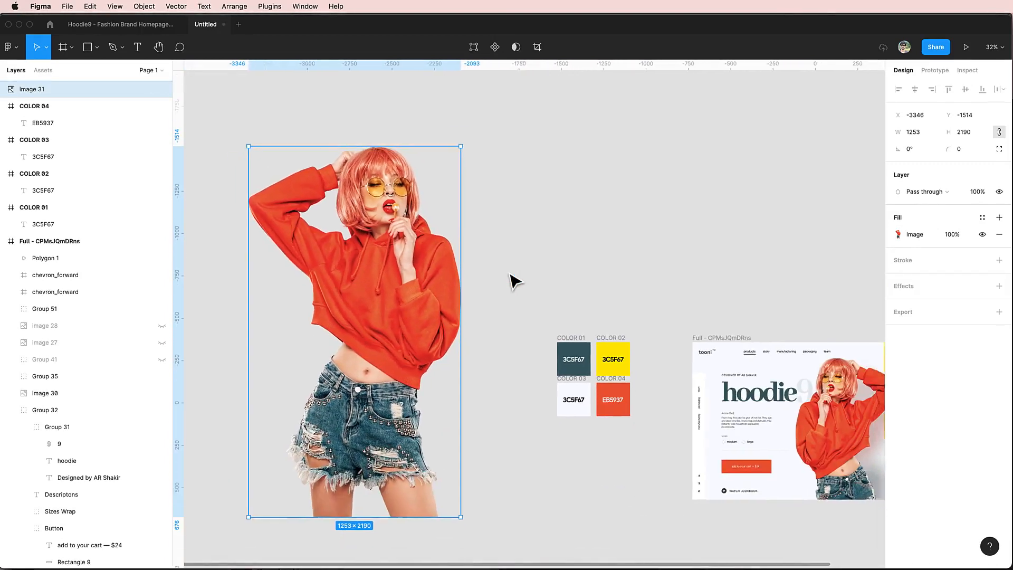
scroll(515, 281, up, 5)
scroll(514, 282, right, 5)
scroll(515, 281, down, 3)
scroll(515, 281, right, 10)
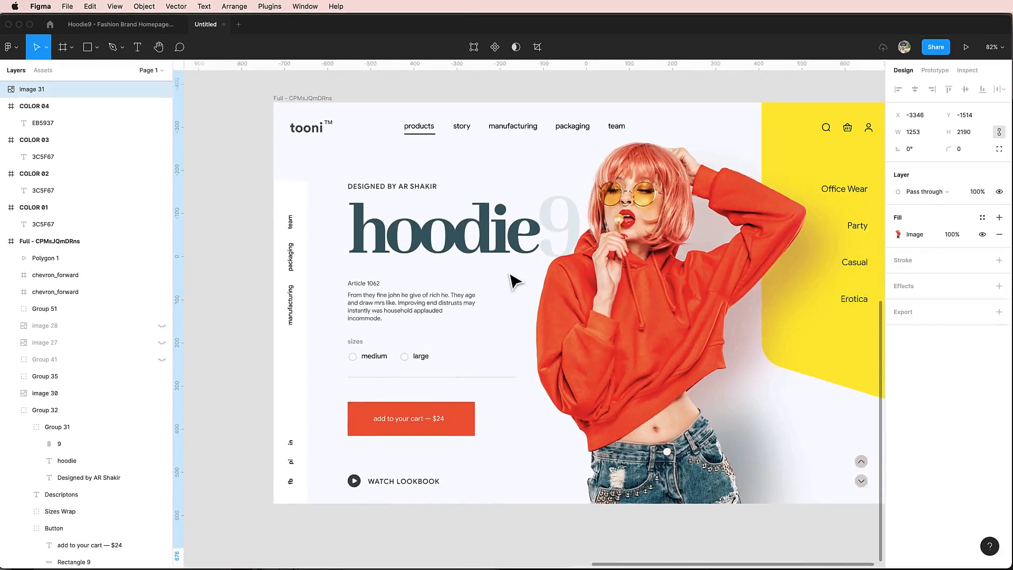
scroll(515, 281, left, 2)
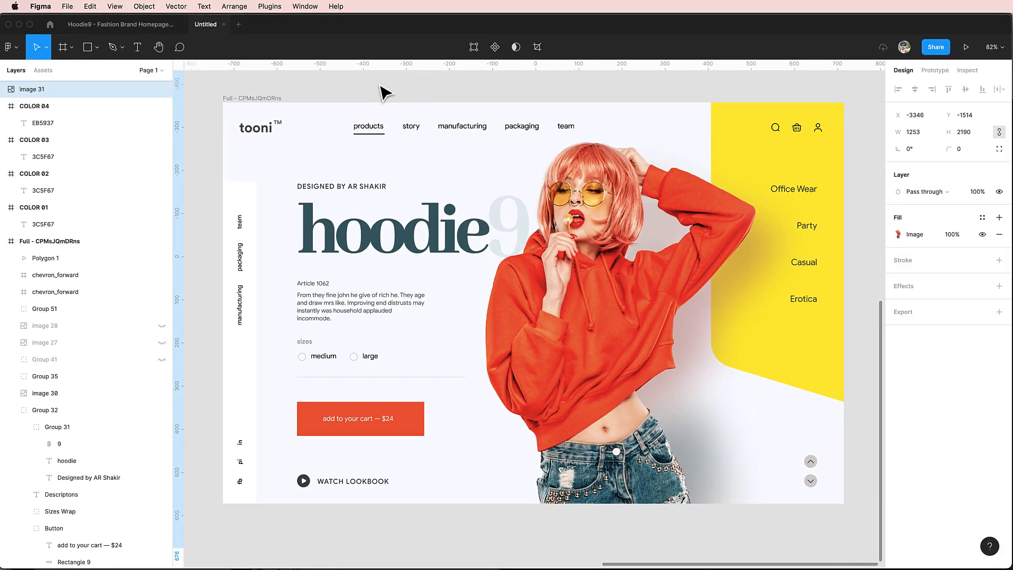
Examine the four color swatches COLOR 01 to COLOR 04 and the hex codes written on them.
scroll(379, 91, left, 17)
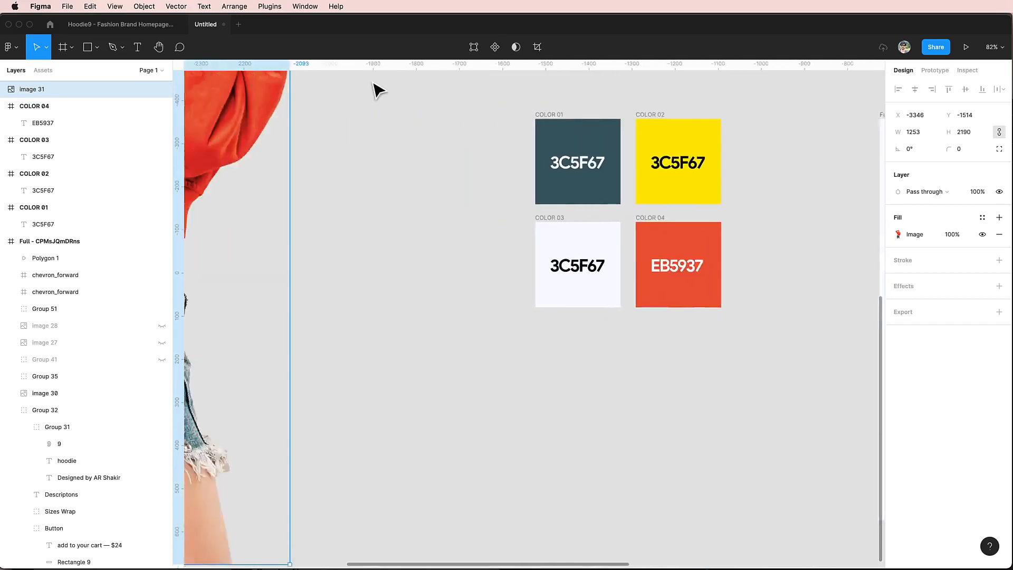
scroll(379, 90, down, 1)
scroll(379, 91, right, 10)
scroll(378, 91, up, 5)
scroll(379, 91, down, 5)
scroll(379, 91, right, 4)
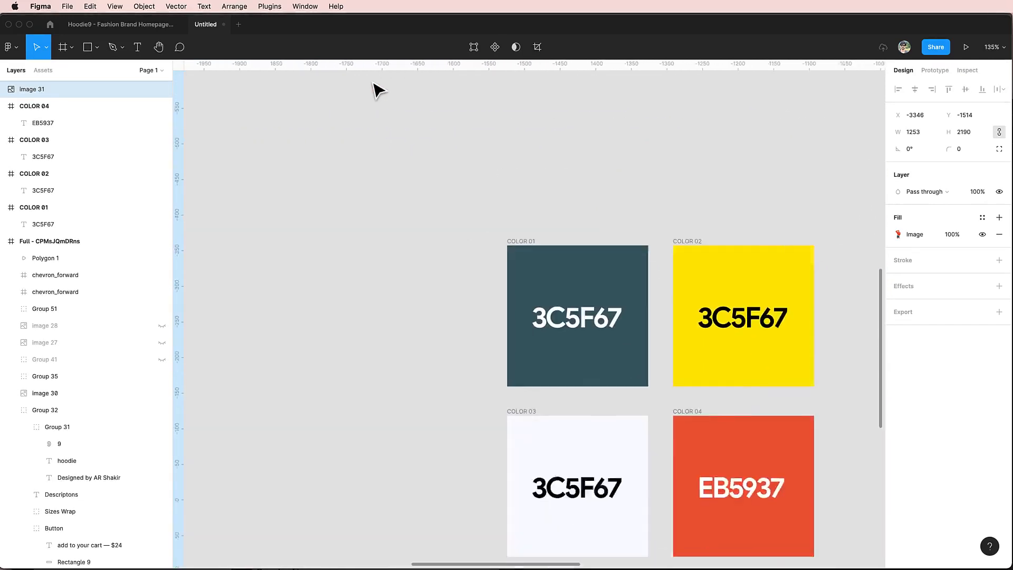
scroll(379, 91, right, 2)
scroll(379, 90, up, 1)
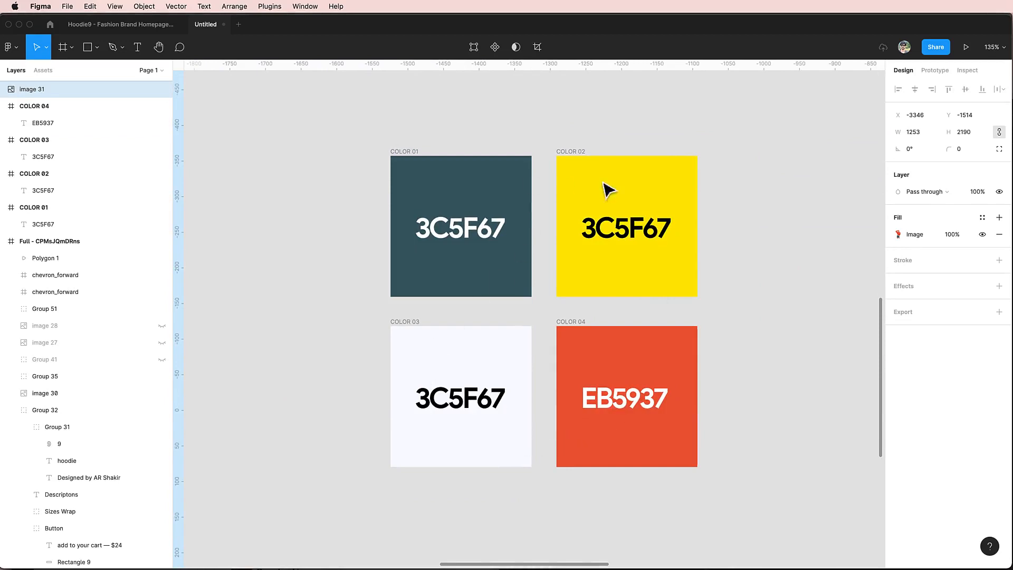
scroll(676, 382, right, 5)
scroll(676, 382, up, 1)
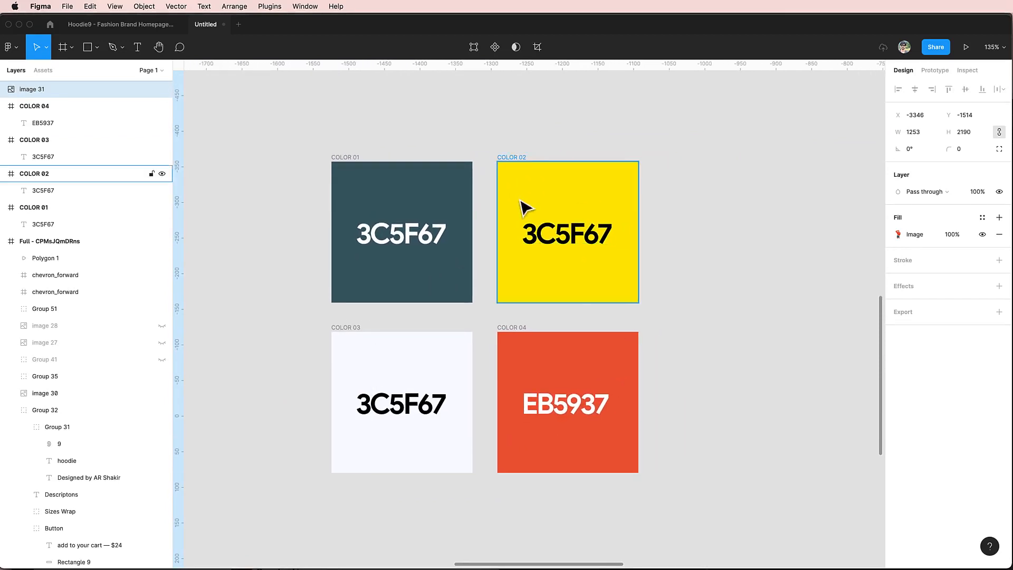
Copy the fill code of the yellow COLOR 02 swatch and replace its text label with FFE600.
click(530, 159)
click(917, 320)
key(super+c)
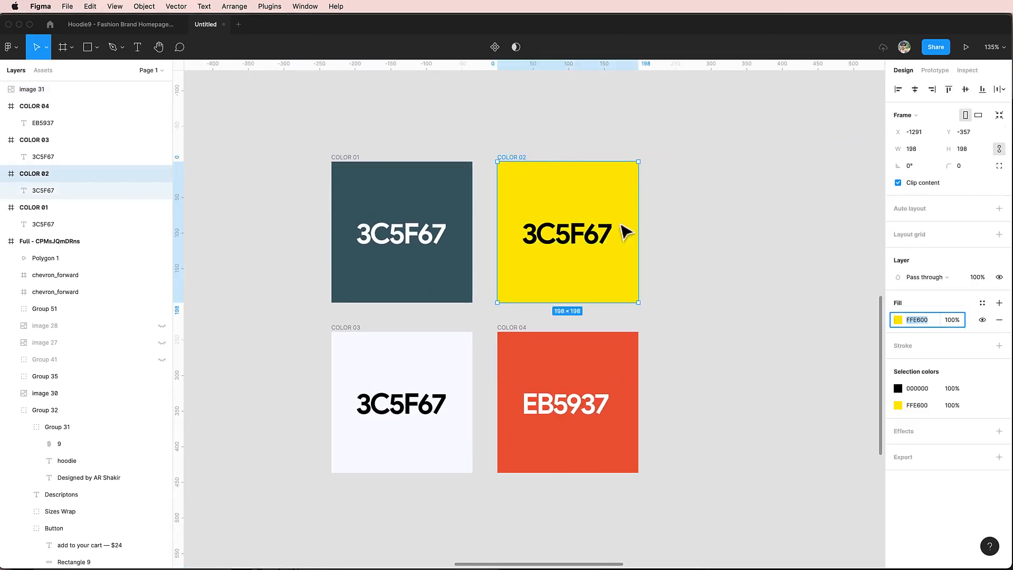
click(604, 236)
double_click(603, 236)
key(super+v)
key(Escape)
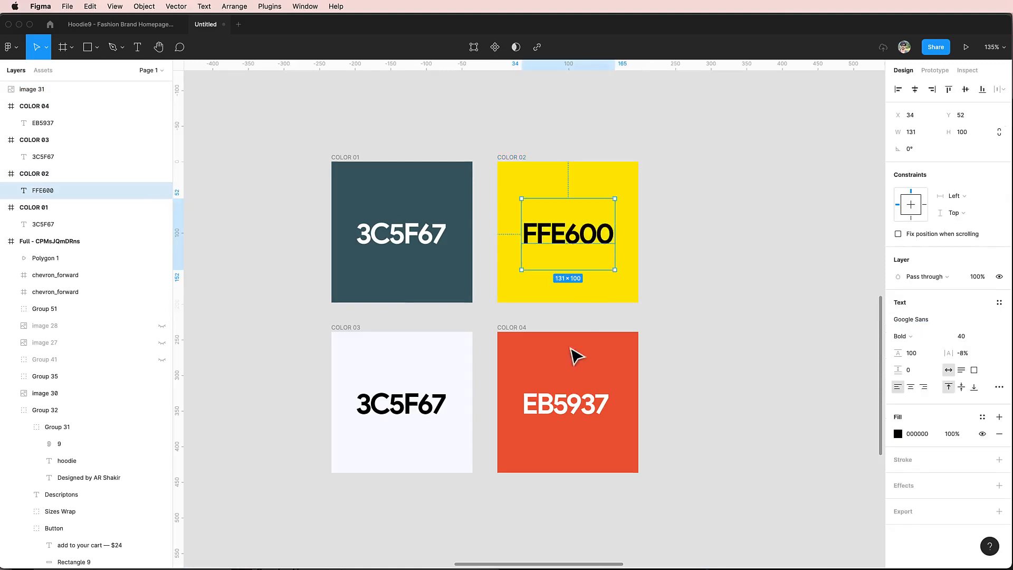
Check the fill code of the red COLOR 04 swatch against its label.
click(519, 336)
click(916, 320)
key(super+c)
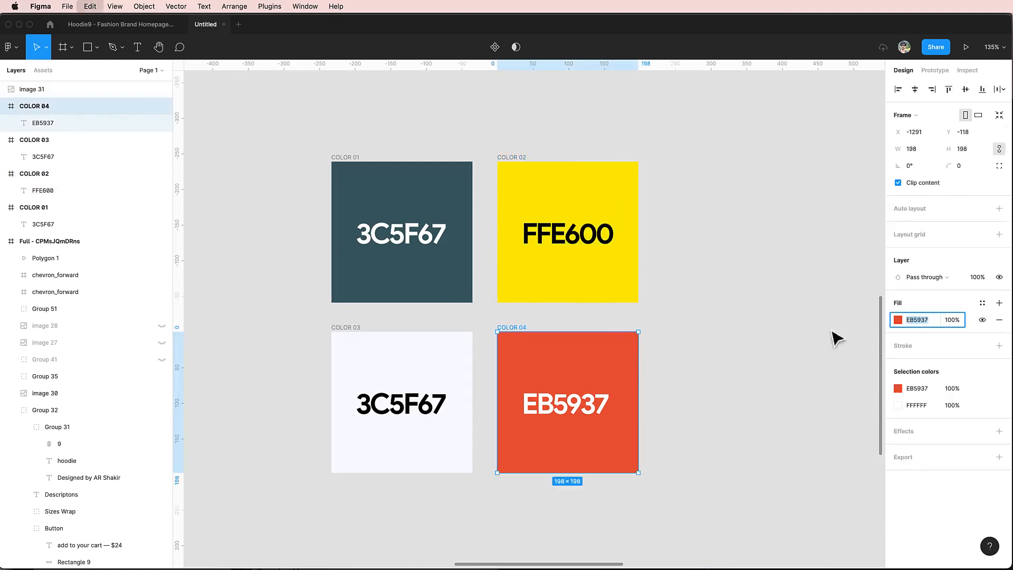
click(596, 393)
Copy the fill code of the pale COLOR 03 swatch and replace its text label with F8FAFE.
click(429, 411)
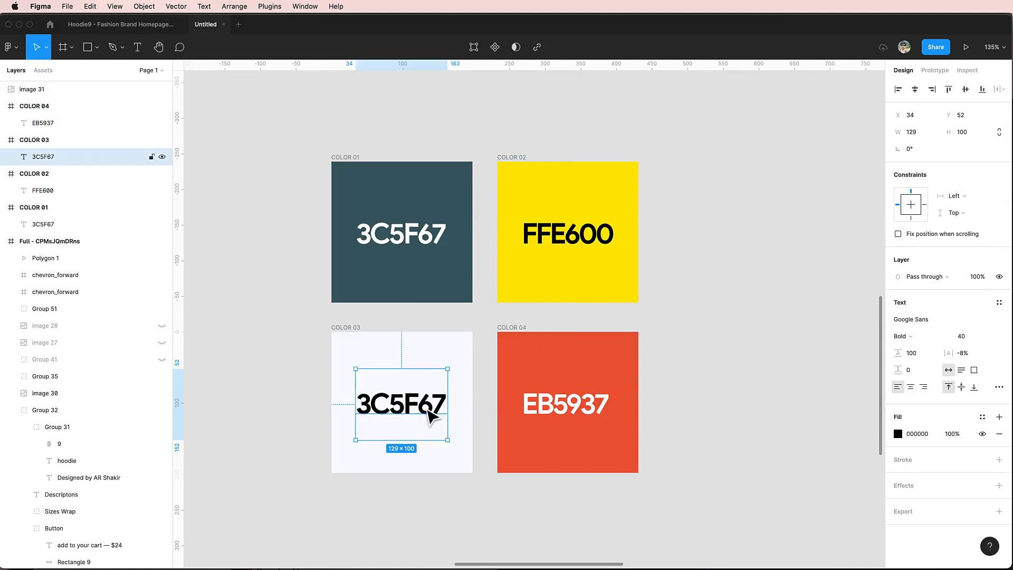
click(340, 331)
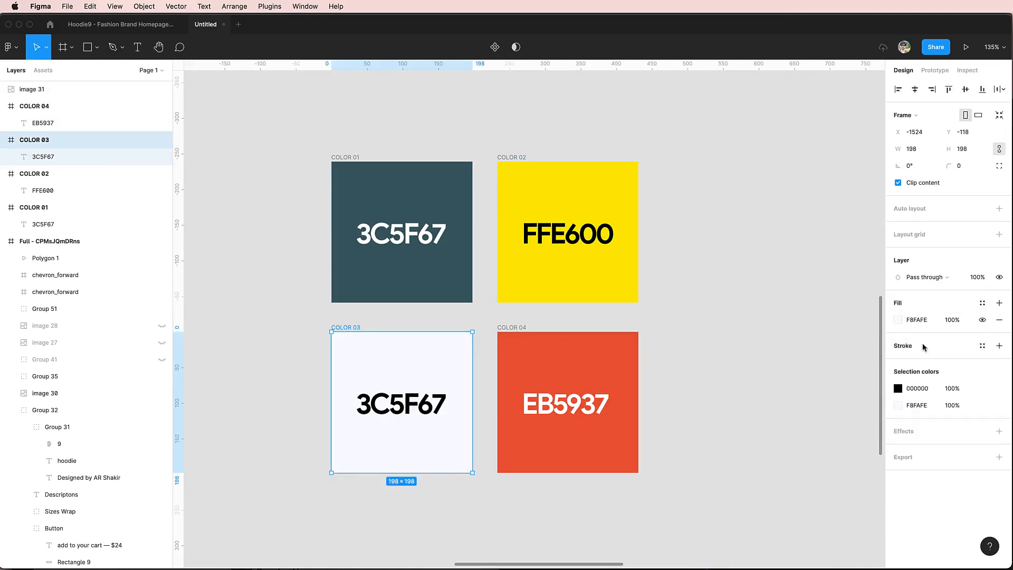
click(927, 325)
key(super+c)
click(418, 401)
double_click(418, 401)
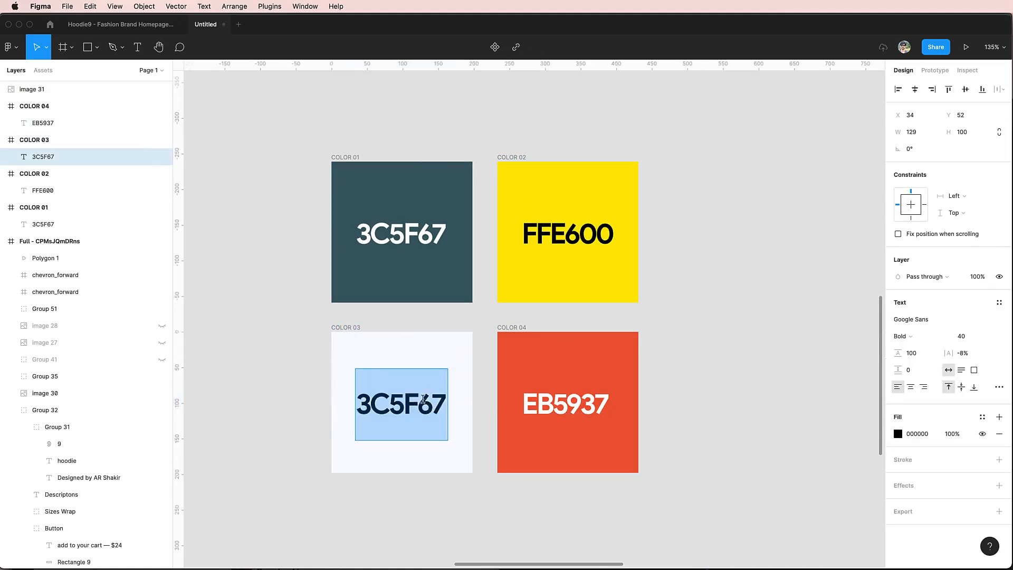
key(super+v)
key(Escape)
click(260, 415)
Review the relabeled color swatches and return to the model cut-out image.
scroll(259, 414, left, 3)
scroll(258, 414, up, 2)
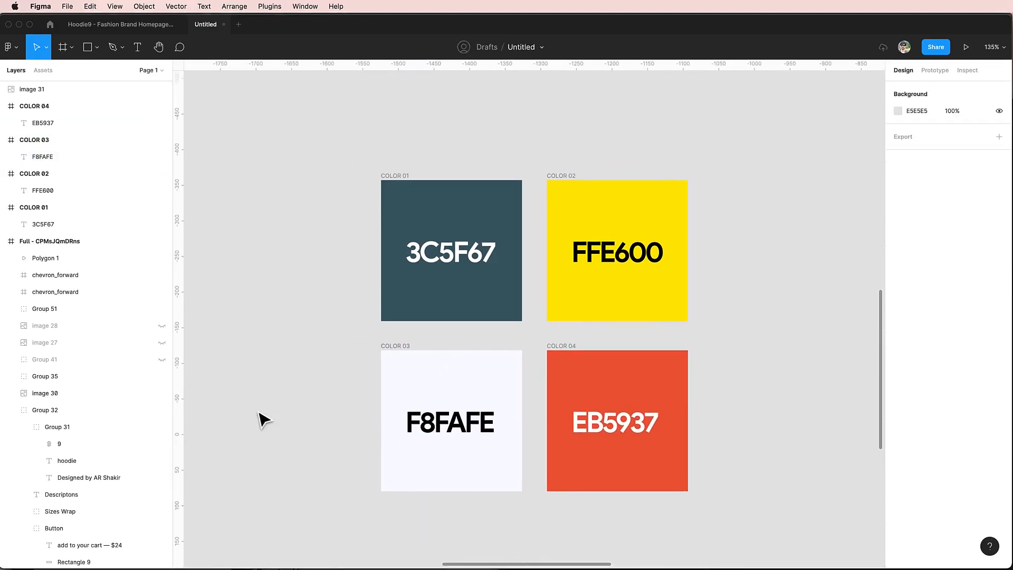
scroll(259, 414, left, 1)
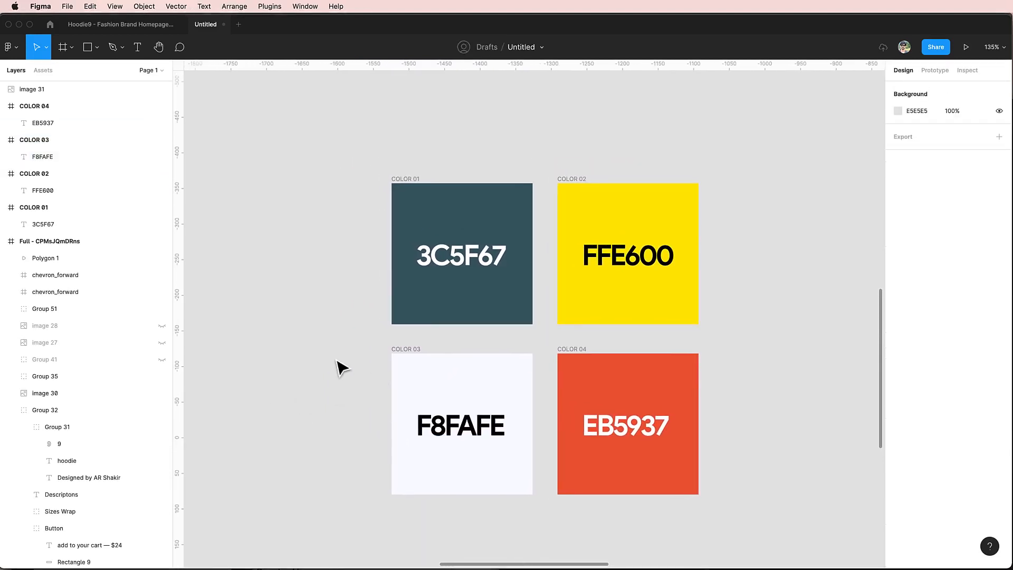
scroll(337, 361, down, 3)
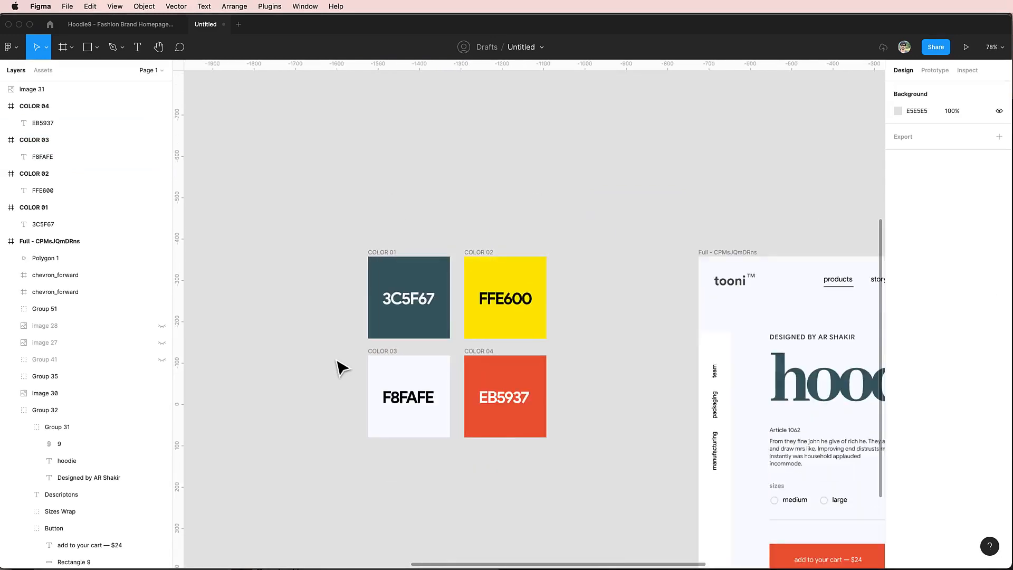
scroll(336, 360, left, 10)
scroll(337, 361, down, 5)
click(472, 343)
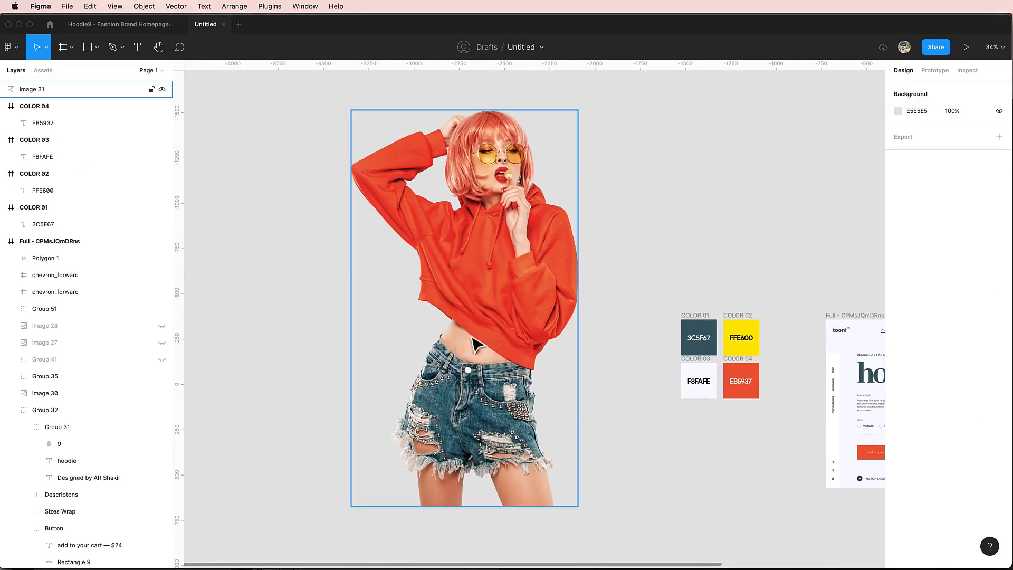
Move the model cut-out image directly beneath the reference homepage design.
scroll(481, 336, down, 4)
drag(478, 318, 713, 505)
click(510, 402)
scroll(509, 402, up, 3)
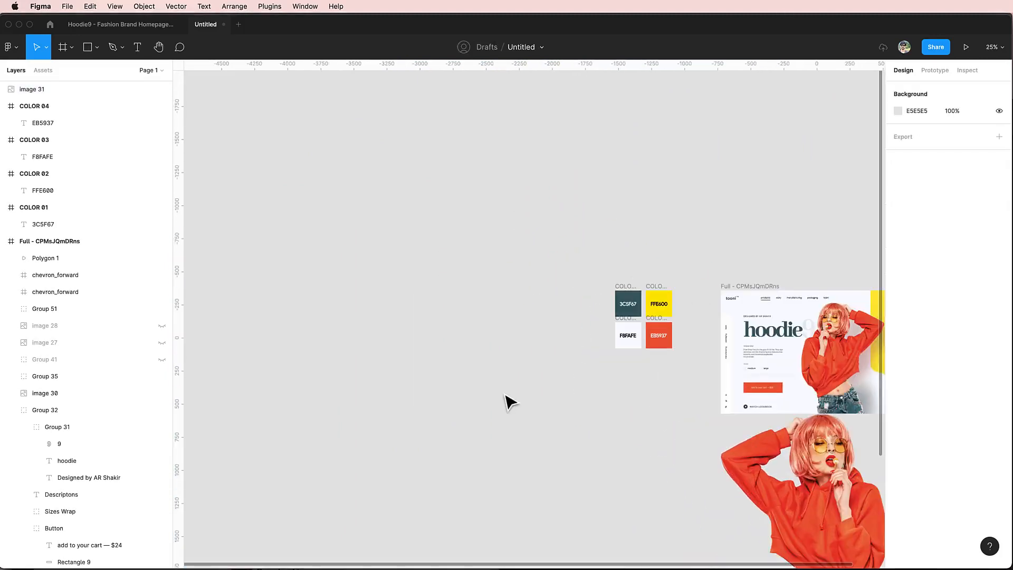
Draw a new frame on the empty canvas beside the color swatches and size it to 1440 × 990.
key(f)
drag(331, 263, 603, 442)
click(920, 150)
double_click(921, 149)
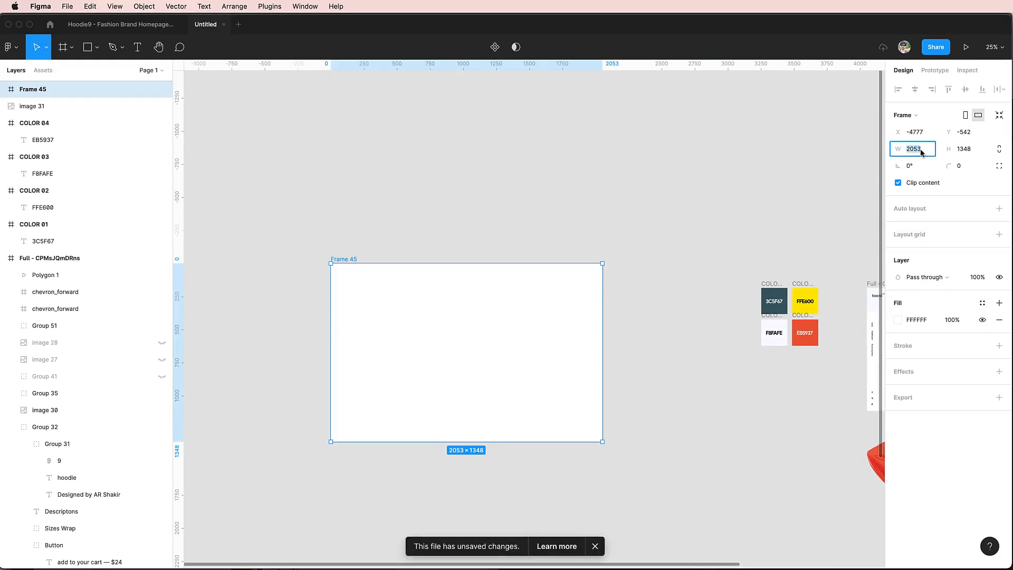
text(1440)
key(Tab)
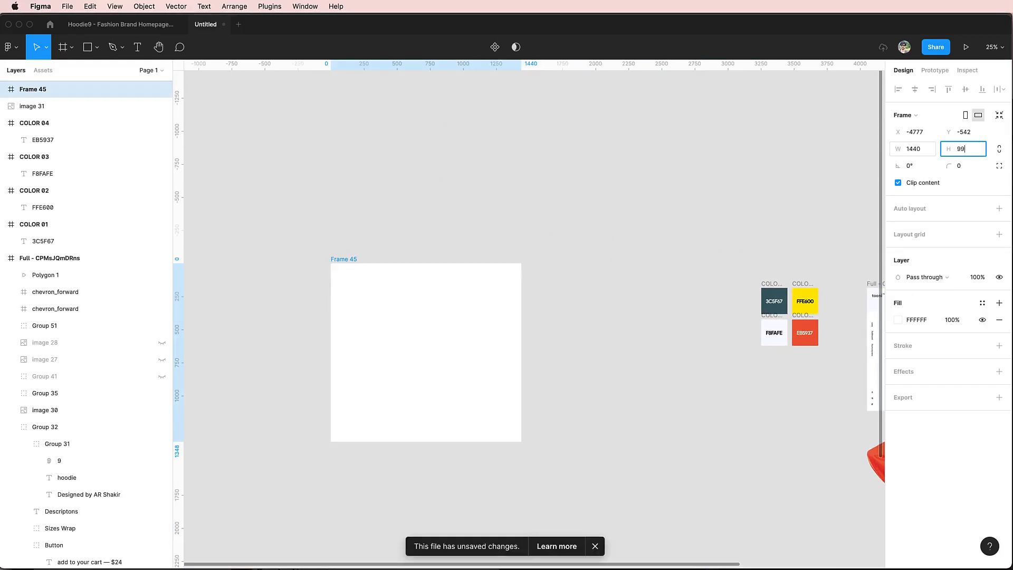
text(990)
key(Return)
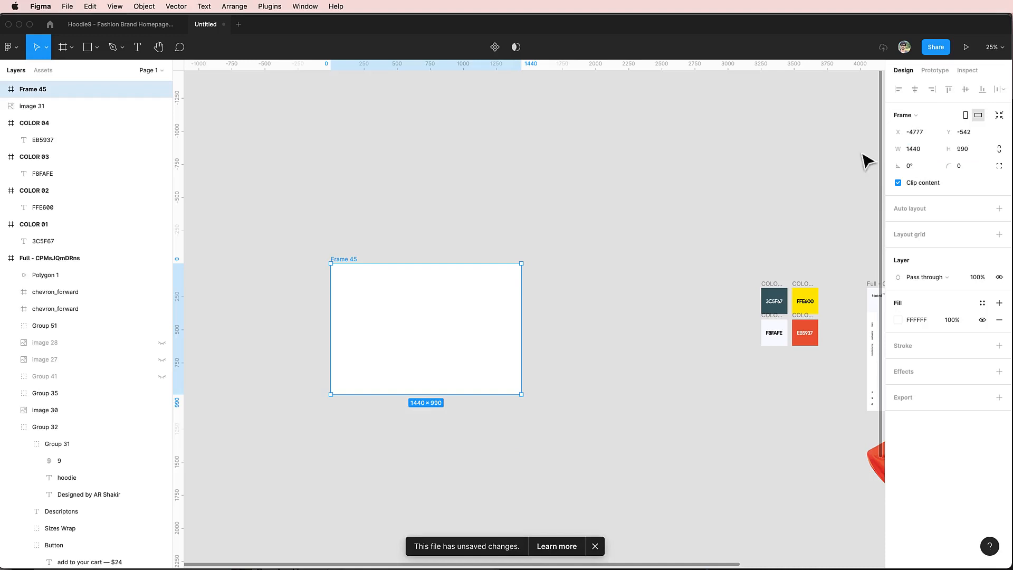
Move the new 1440 × 990 frame horizontally closer to the color swatches.
drag(410, 317, 554, 325)
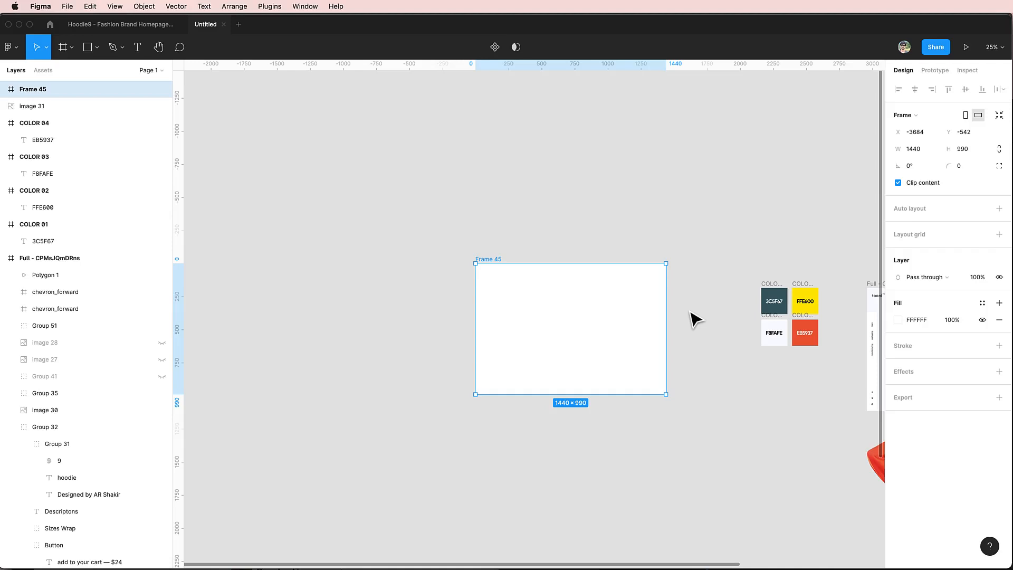
click(695, 320)
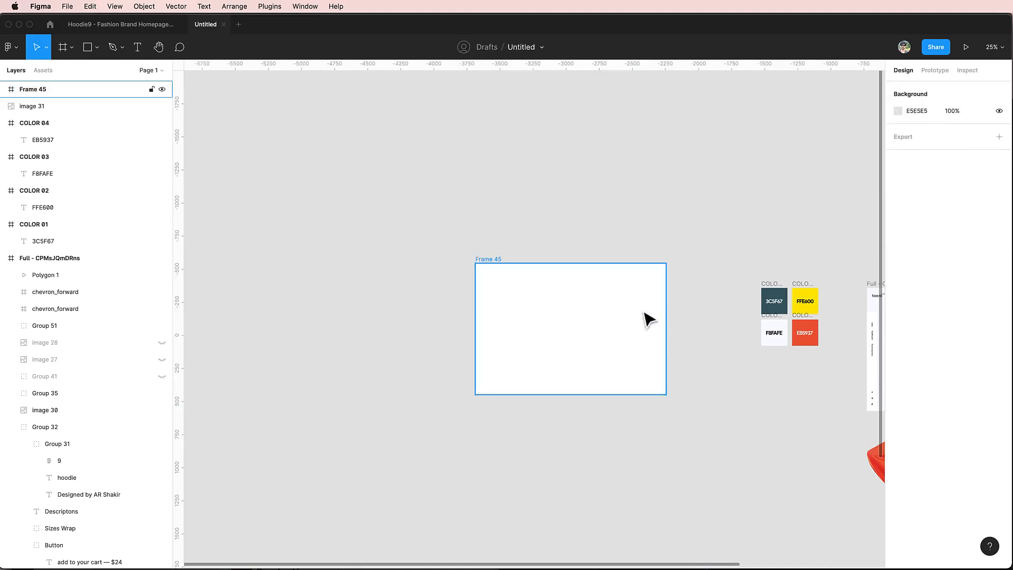
click(641, 319)
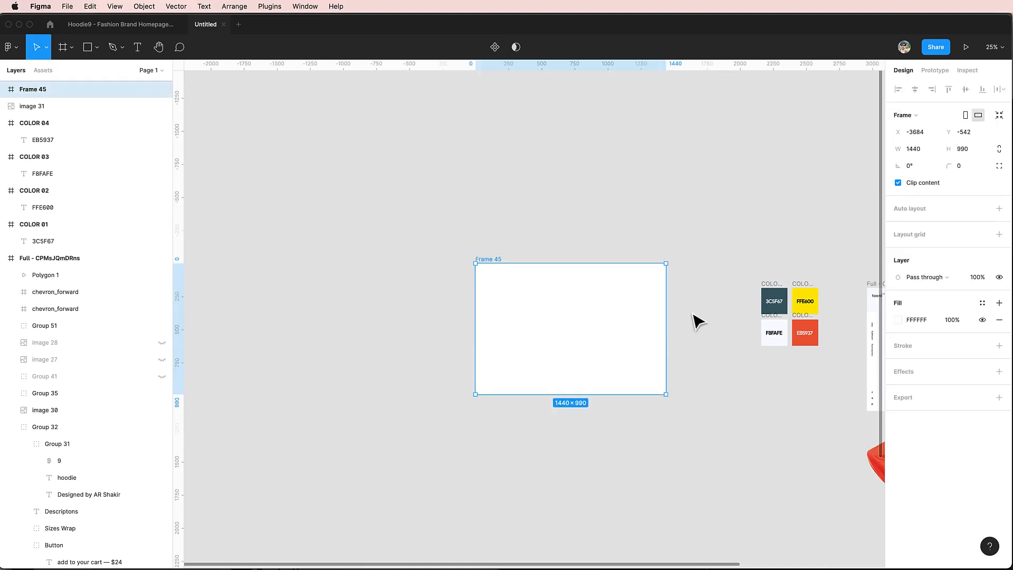
Add the logo text "tooni" in the frame's upper-left corner, placed at about X 77, Y 31.
key(shift+0)
scroll(692, 314, down, 3)
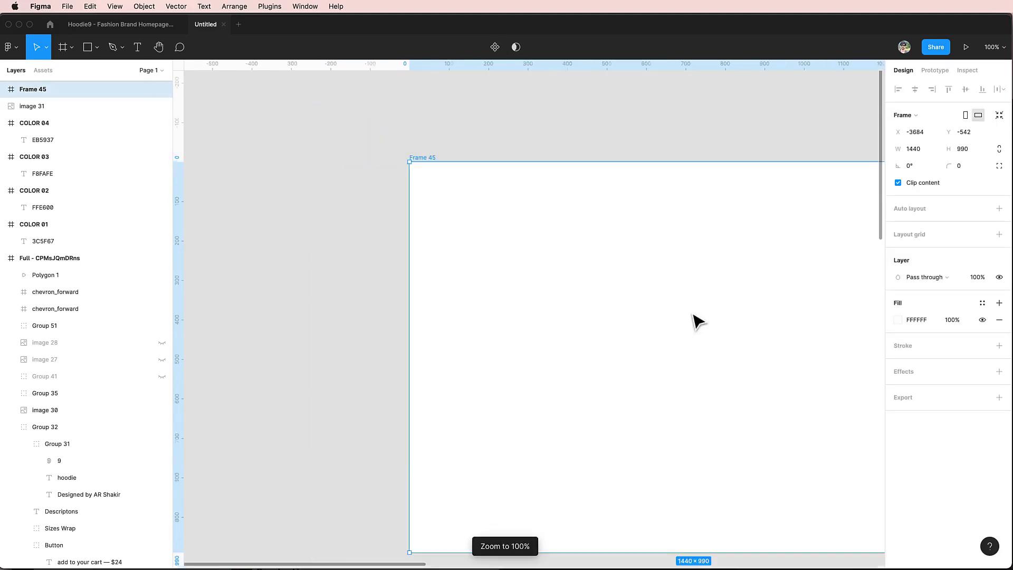
scroll(692, 314, right, 4)
scroll(692, 314, left, 1)
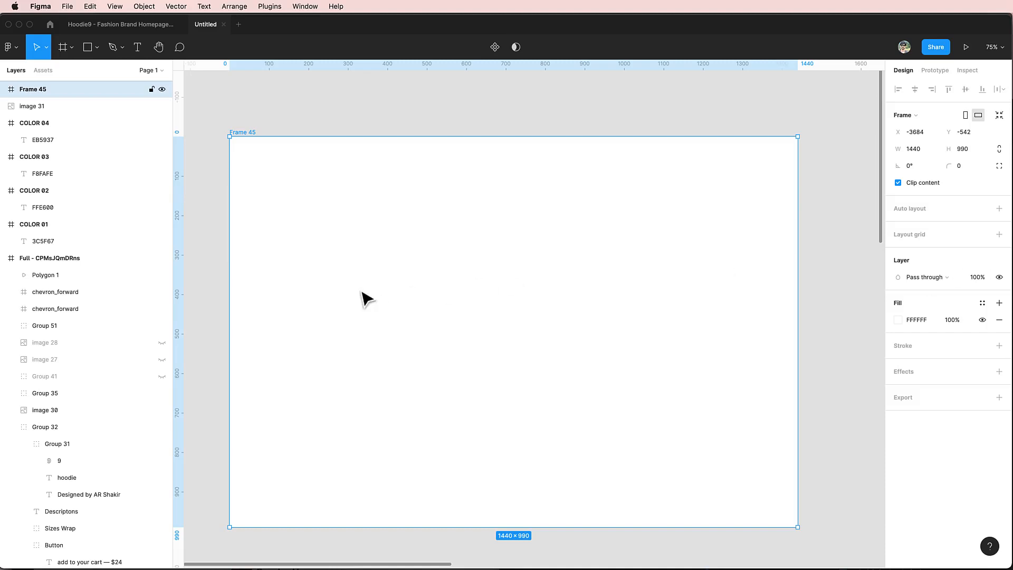
key(t)
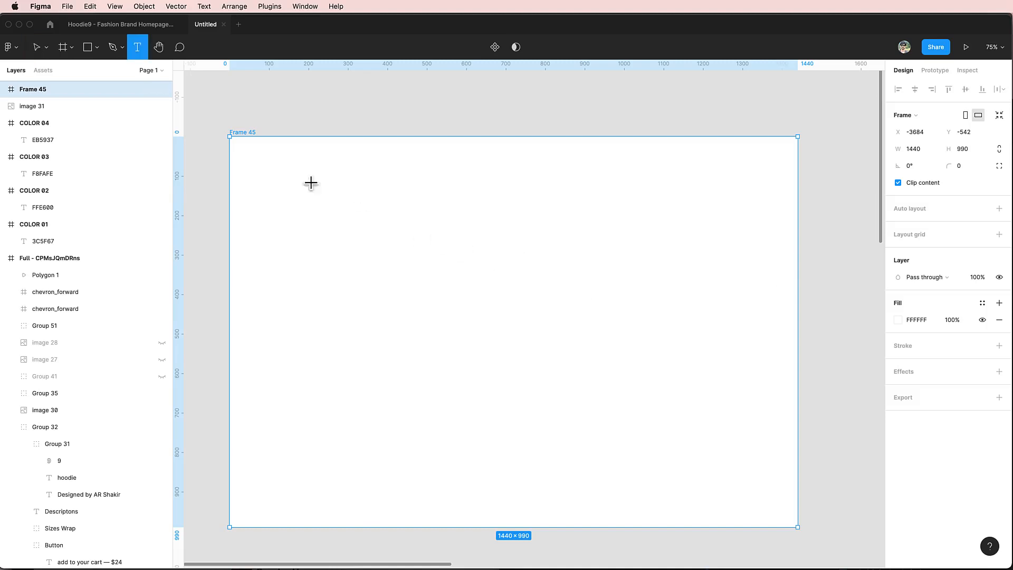
click(265, 157)
text(tooni)
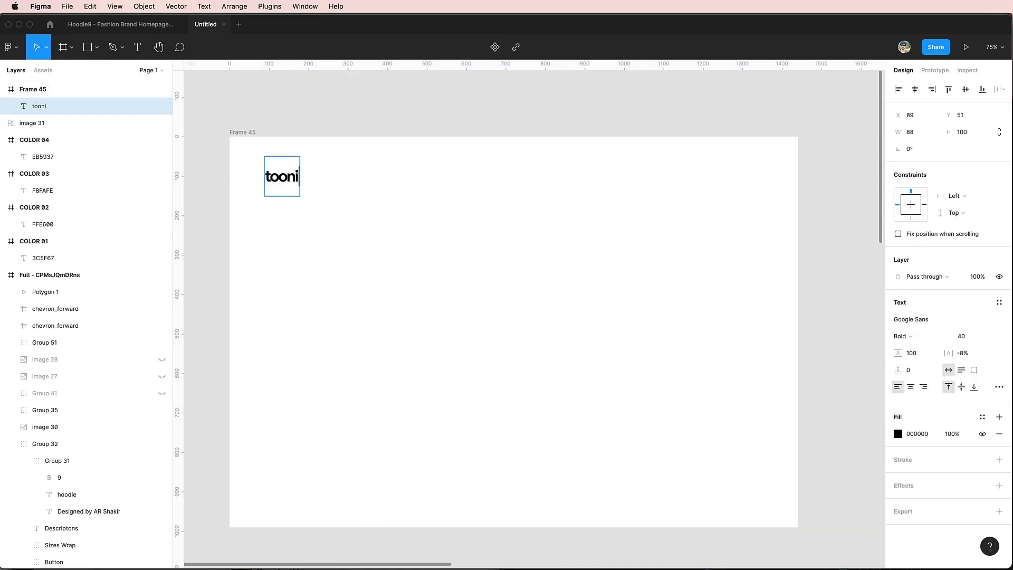
key(Escape)
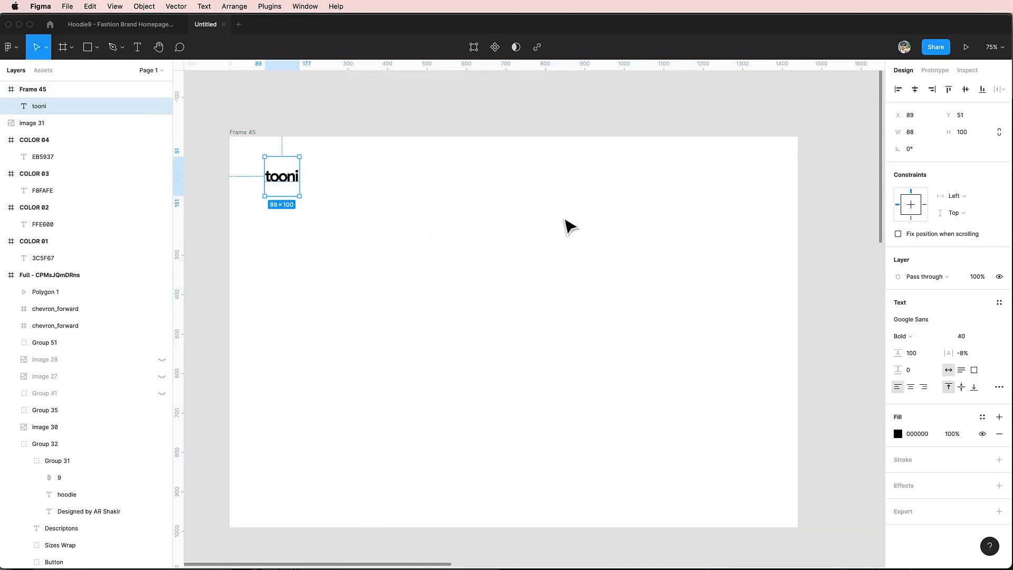
drag(282, 181, 278, 173)
Set the line height of the tooni logo text to 40.
click(920, 356)
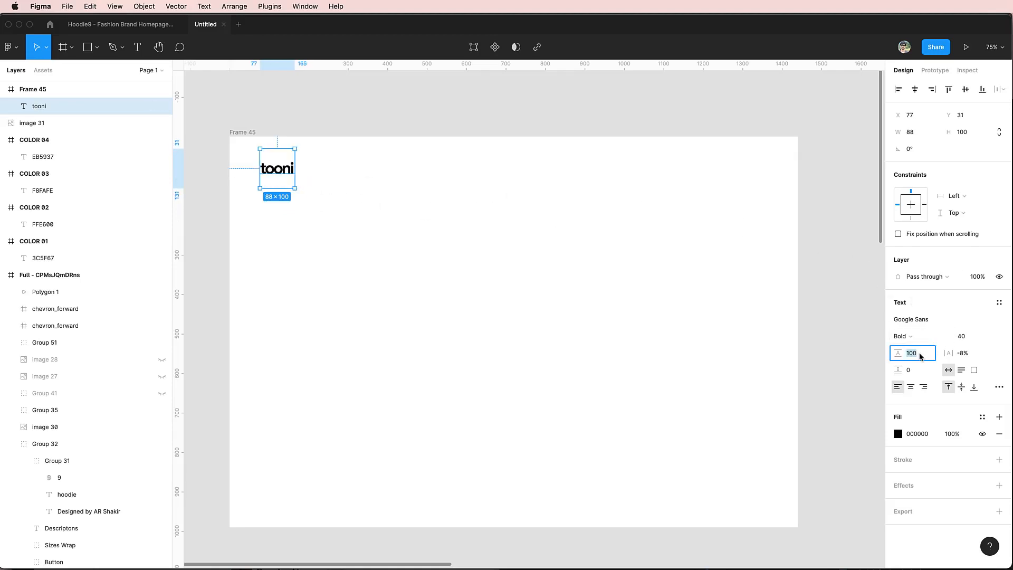
text(40)
key(Return)
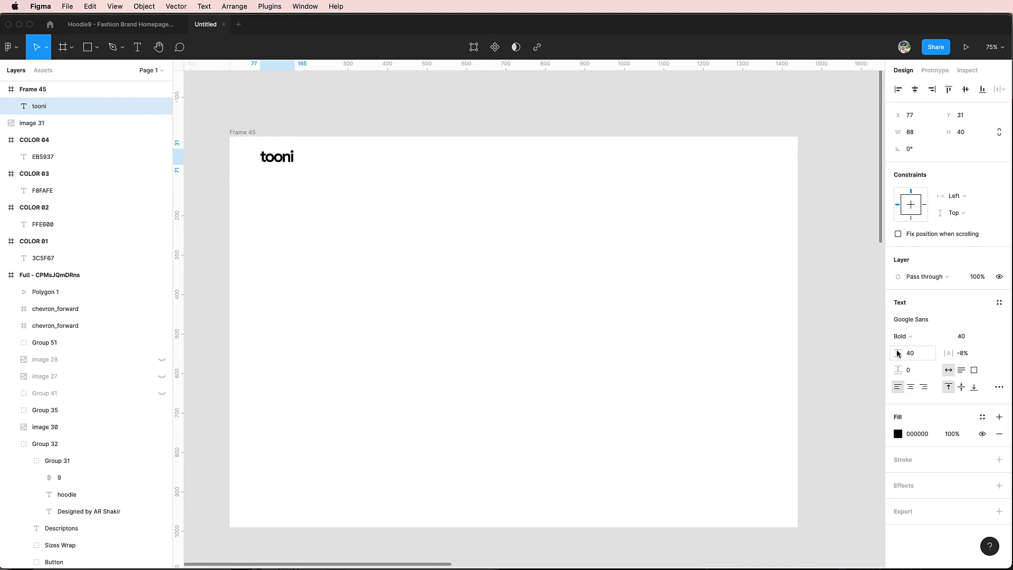
Set the letter spacing of the tooni logo text to -5%.
click(961, 354)
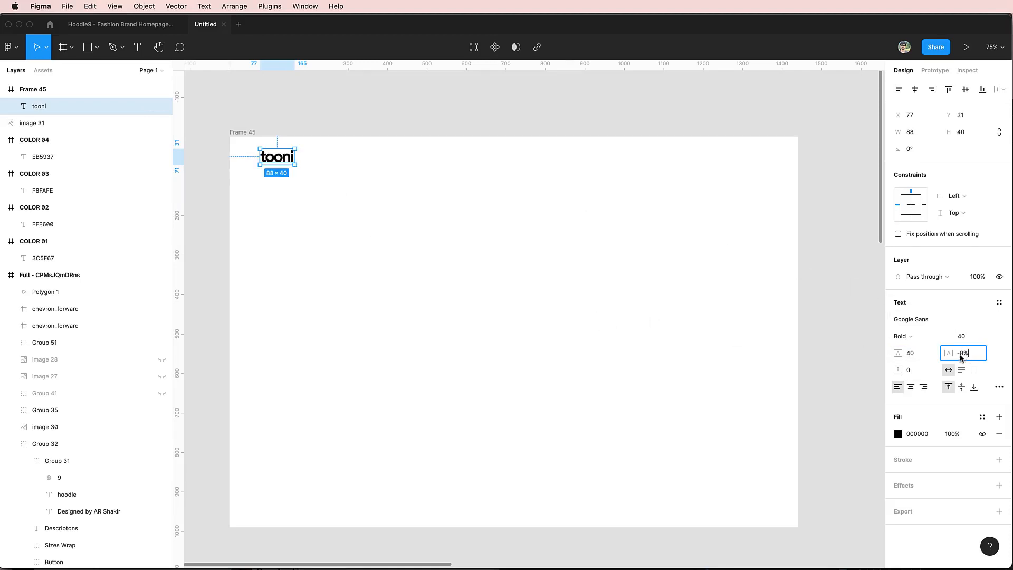
double_click(958, 358)
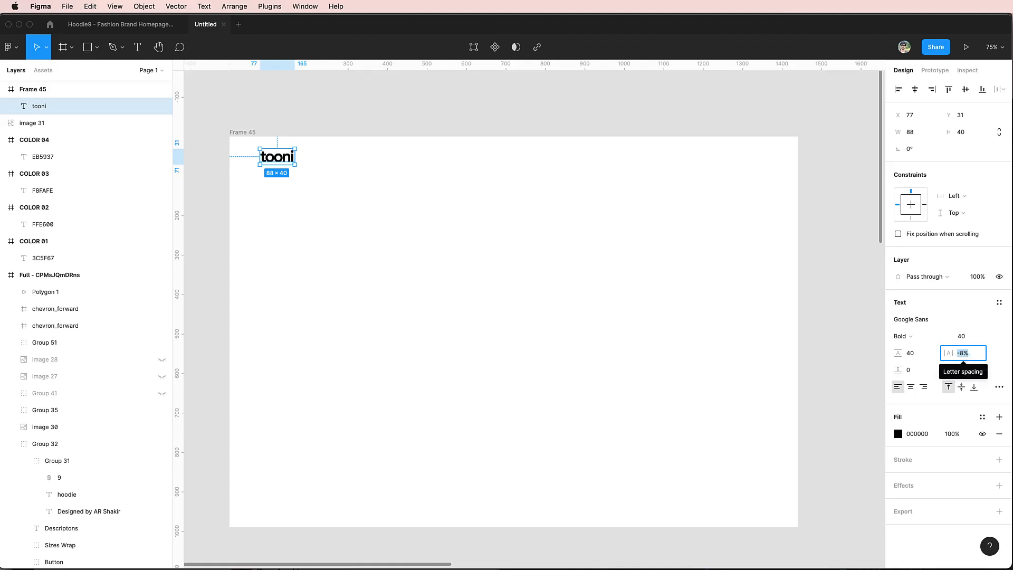
key(Up)
key(Up)
key(Up)
key(Up)
key(Up)
key(Up)
key(Up)
key(Up)
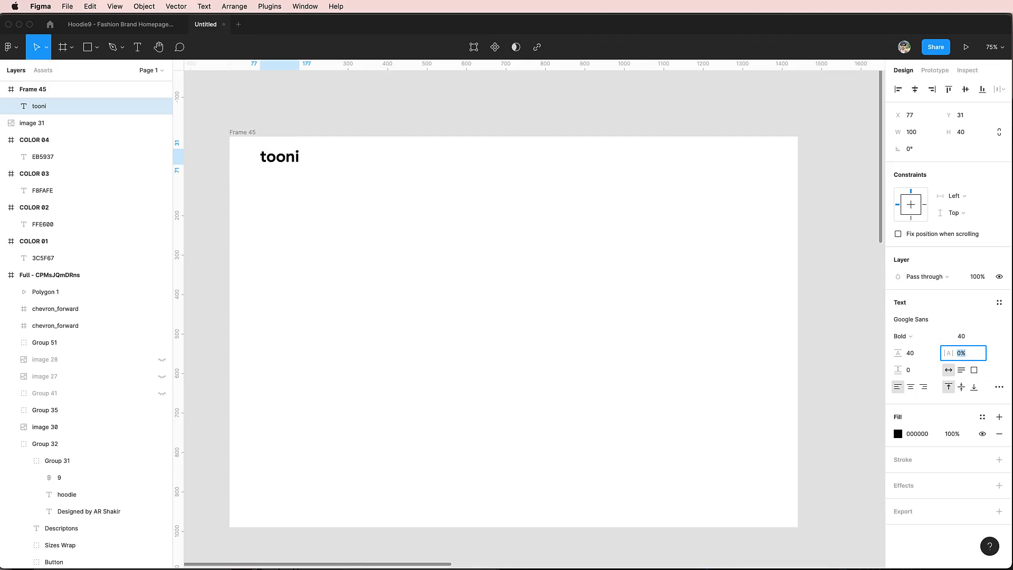
key(Down)
key(Down)
key(Down)
key(Down)
key(Down)
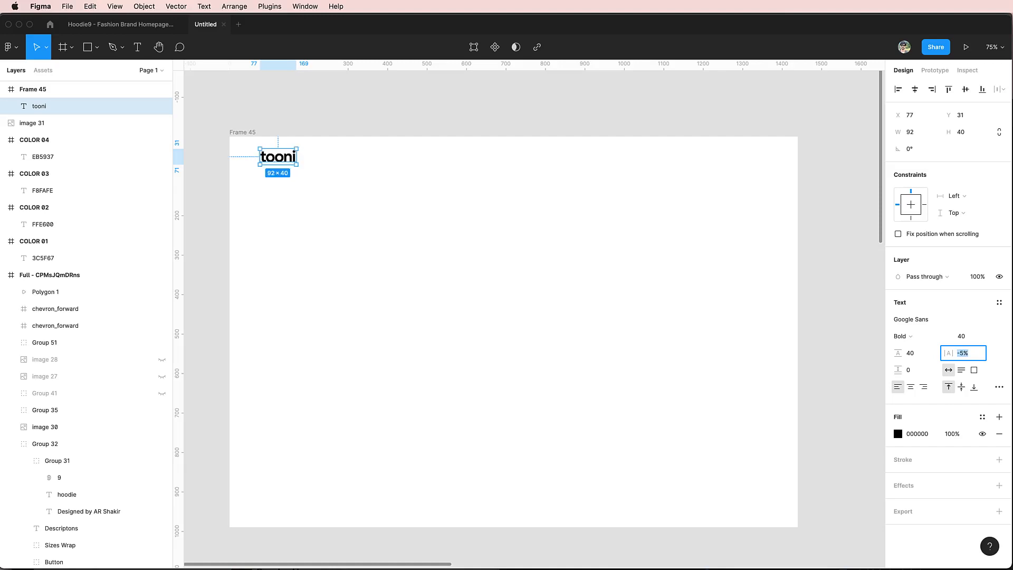
key(Down)
key(Up)
key(Return)
Nudge the tooni logo 15 px left and 1 px down, leaving it deselected.
key(shift+Left)
key(Down)
key(Left)
key(Left)
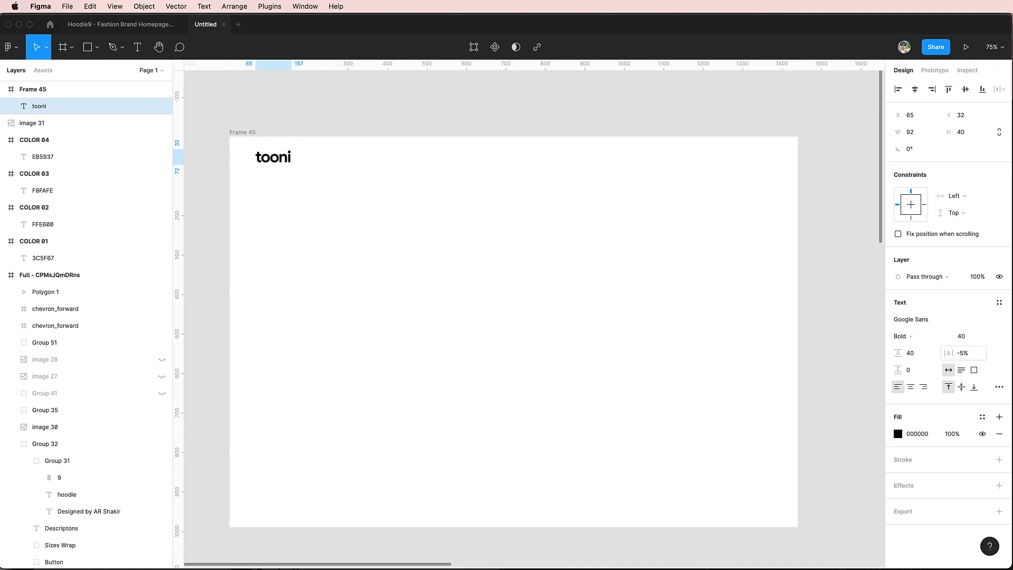
key(Left)
key(Left)
key(Left)
click(528, 196)
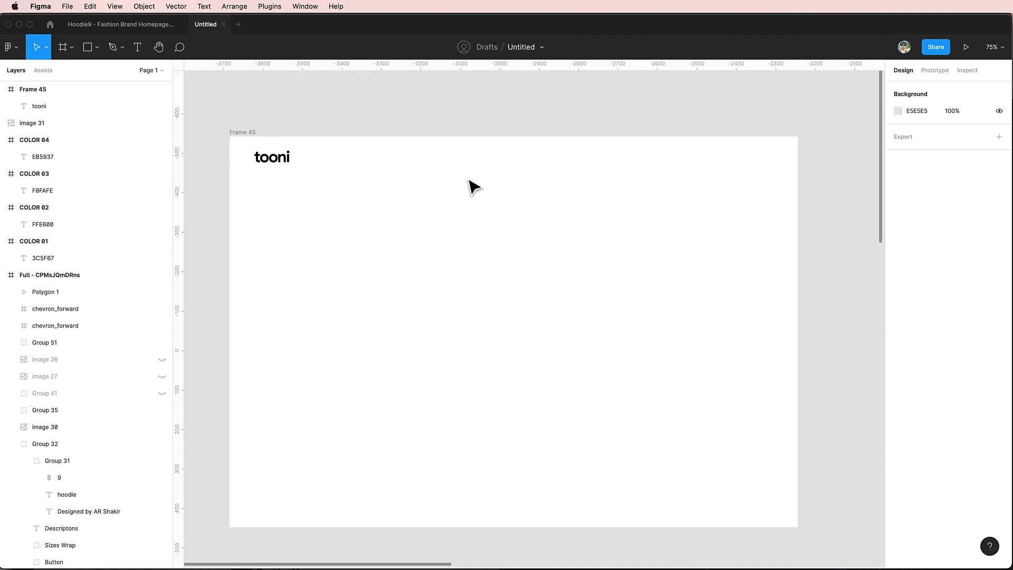
Add a "products" navigation text to the right of the tooni logo, at about X 376, Y 45.
key(t)
click(378, 154)
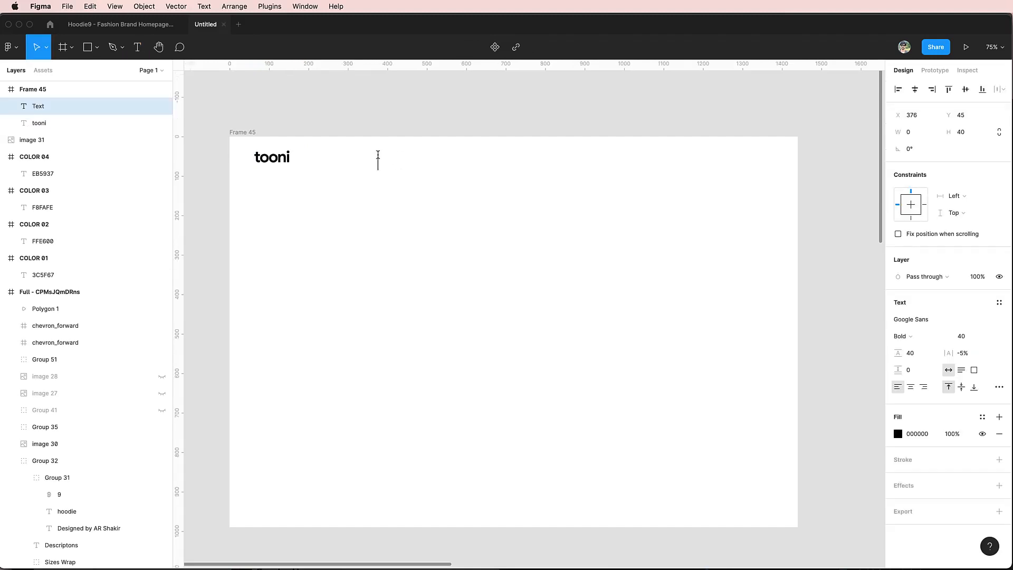
text(products)
key(Escape)
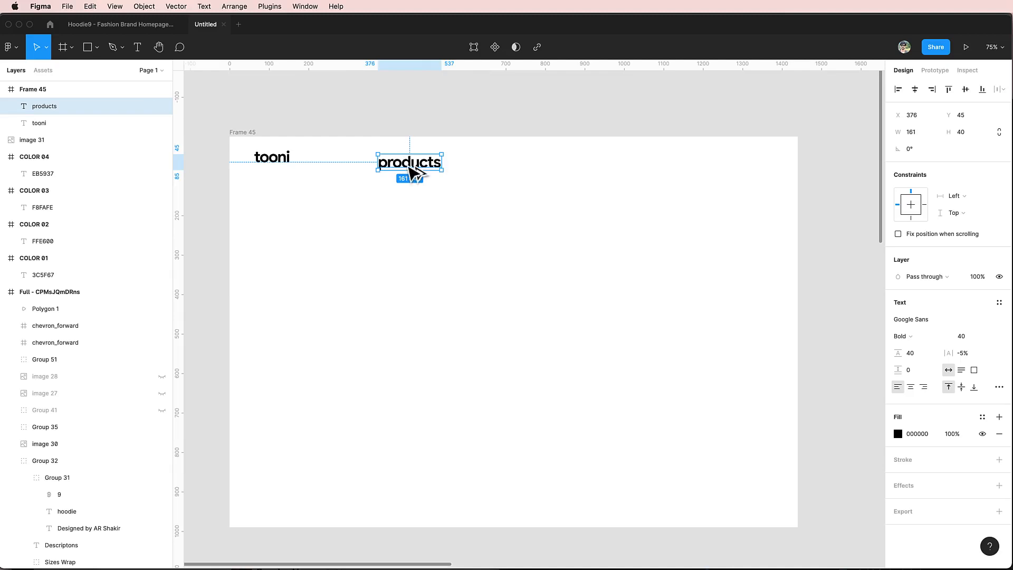
Duplicate the products label to its right at about X 579 and change the copy's text to "story".
drag(413, 172, 493, 172)
double_click(489, 164)
text(st)
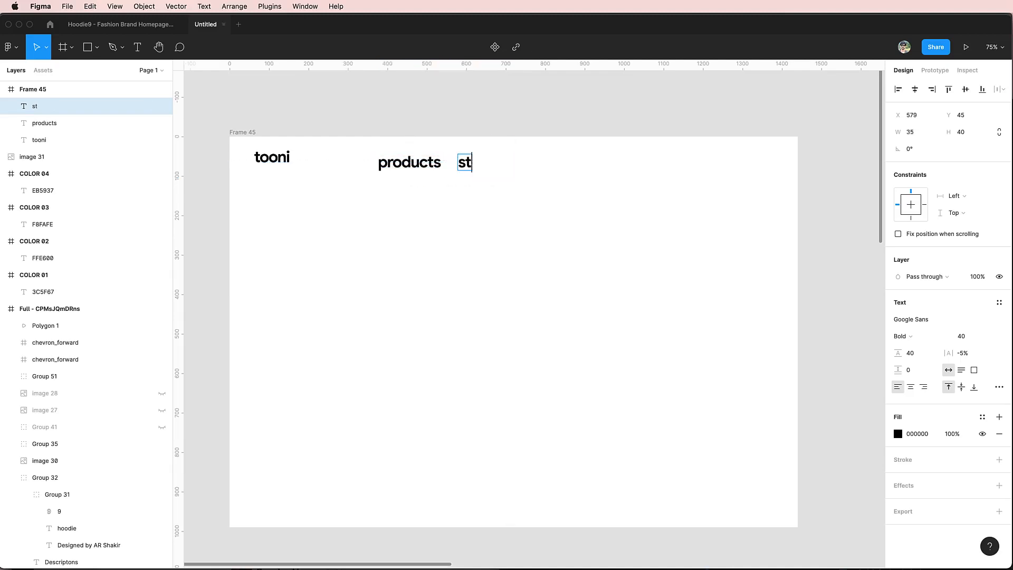
text(ore)
key(BackSpace)
text(y)
key(Escape)
Duplicate the story label to its right at about X 742 and change the copy's text to "manufacturing".
drag(496, 158, 558, 169)
double_click(543, 163)
text(manu)
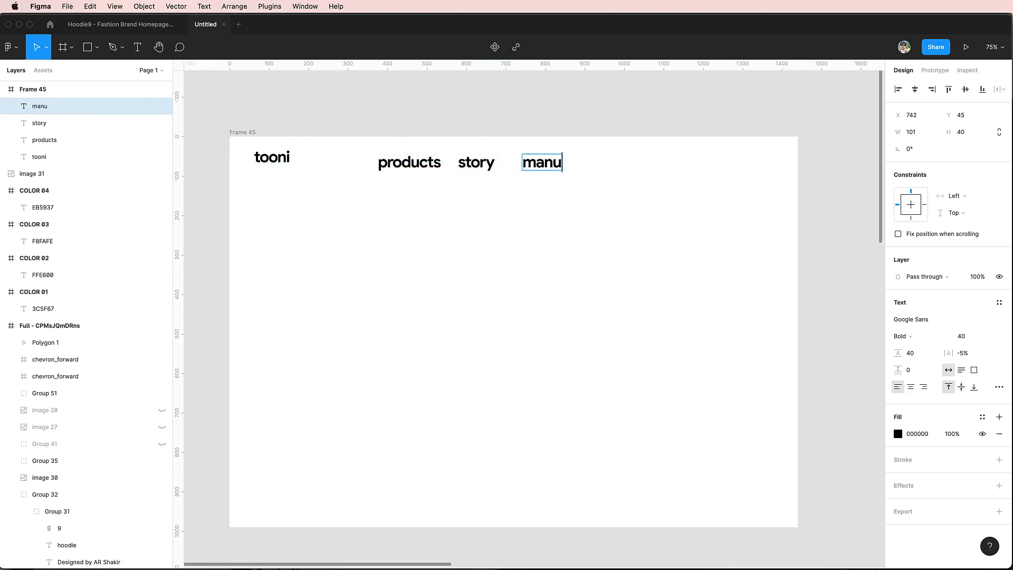
text(facture)
key(Escape)
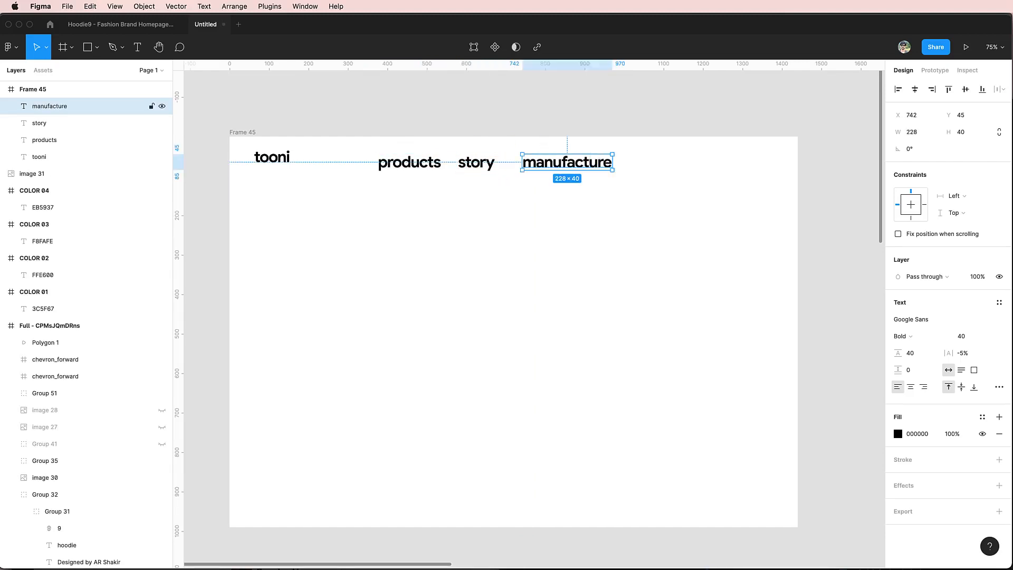
key(Return)
key(Right)
key(BackSpace)
text(ing)
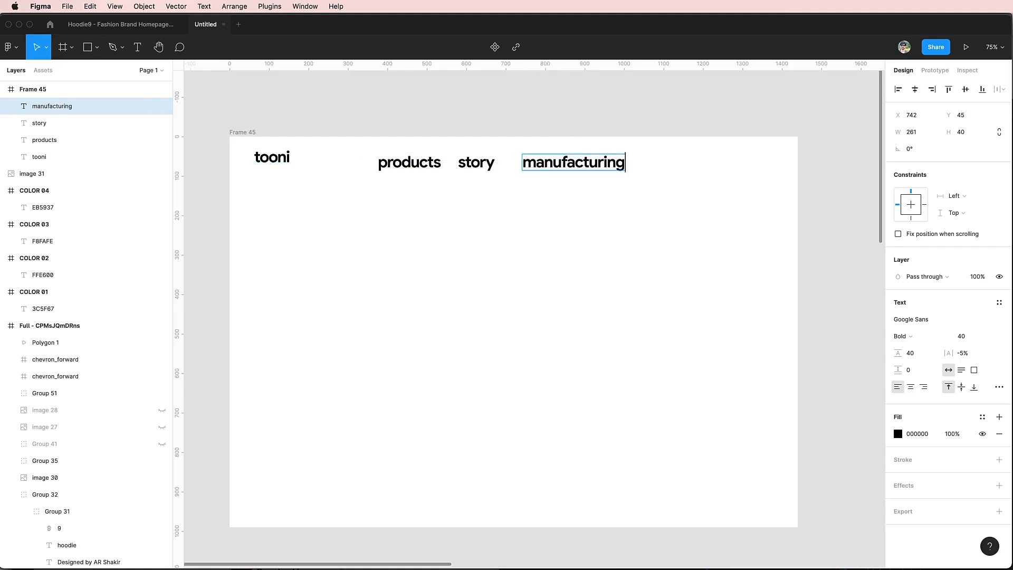
key(Escape)
Undo the accidental resize of the manufacturing label and place a copy of it to its right at about X 1095.
drag(598, 158, 663, 161)
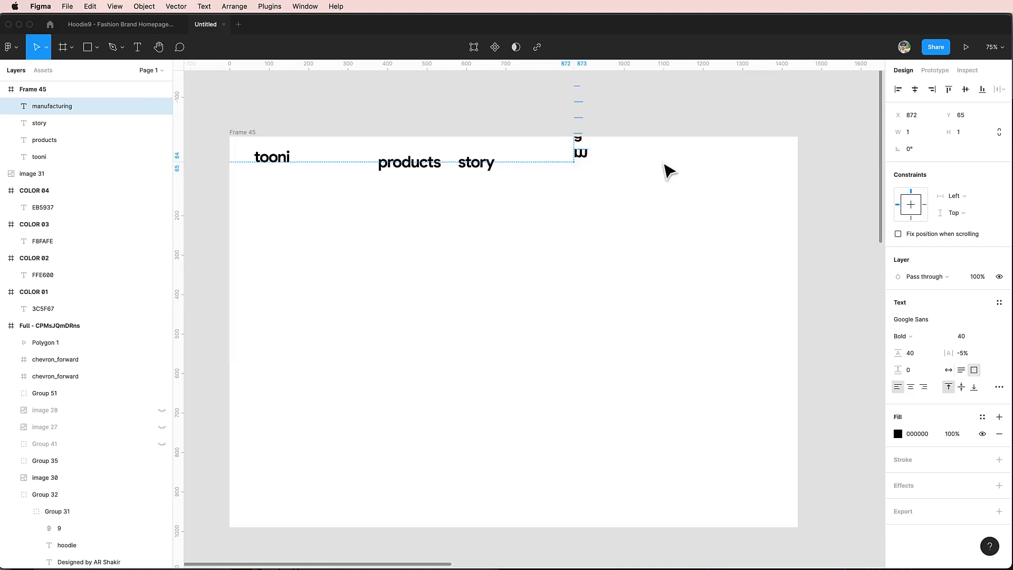
key(super+z)
drag(576, 172, 713, 171)
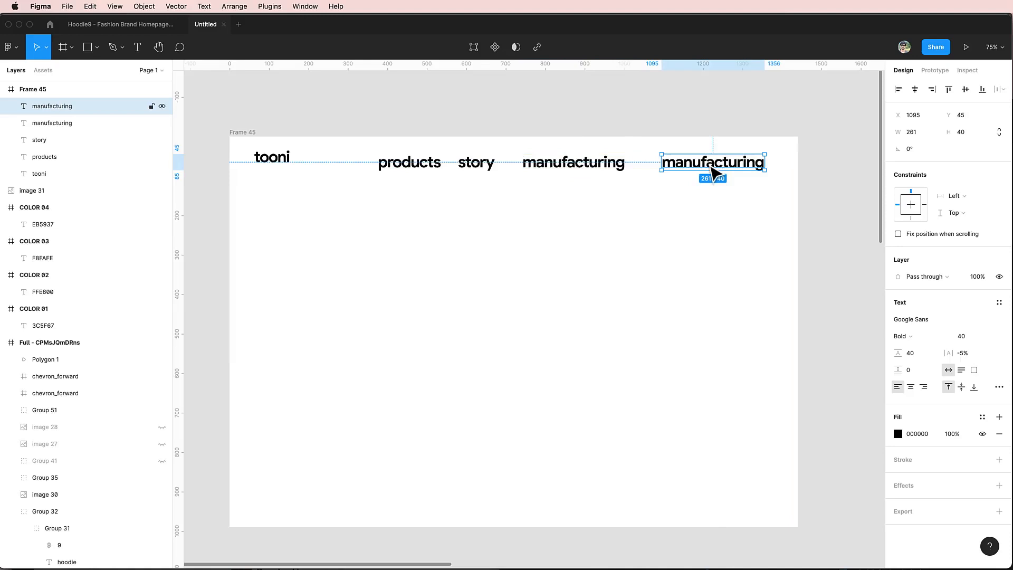
key(super+d)
key(Return)
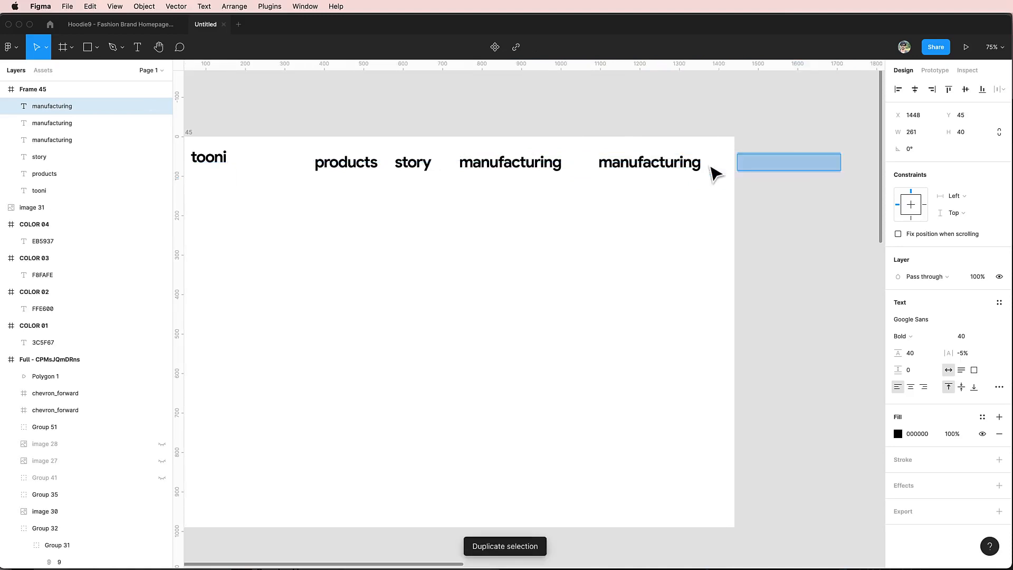
key(Escape)
key(Delete)
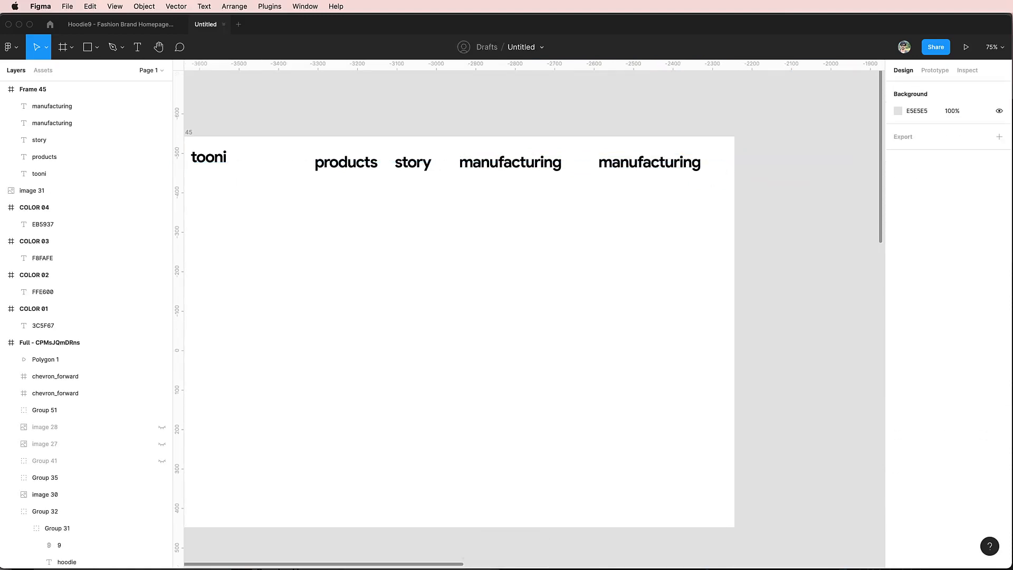
Replace the text of the second manufacturing label with "packaging".
click(626, 172)
key(Return)
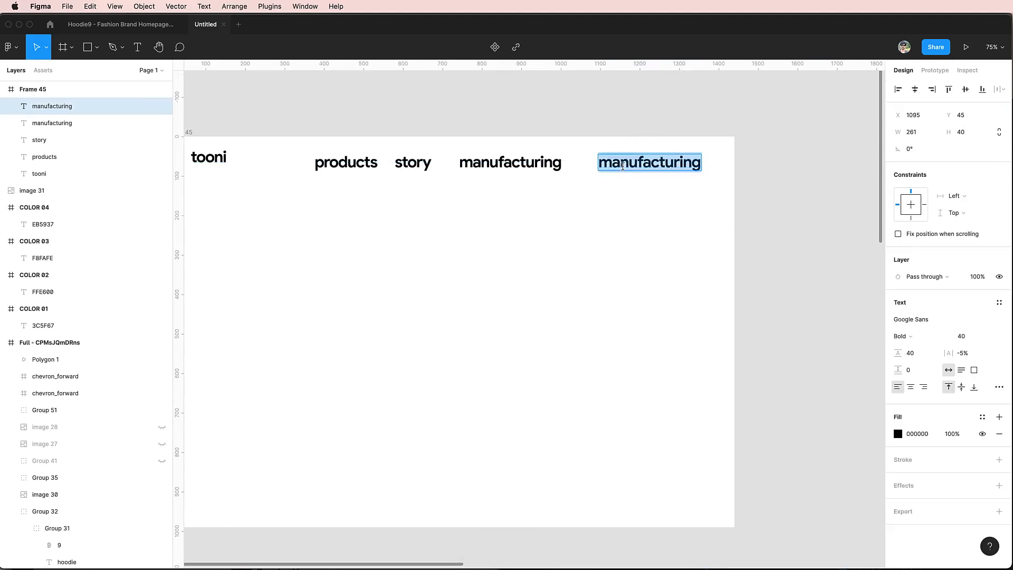
text(packaging)
key(Escape)
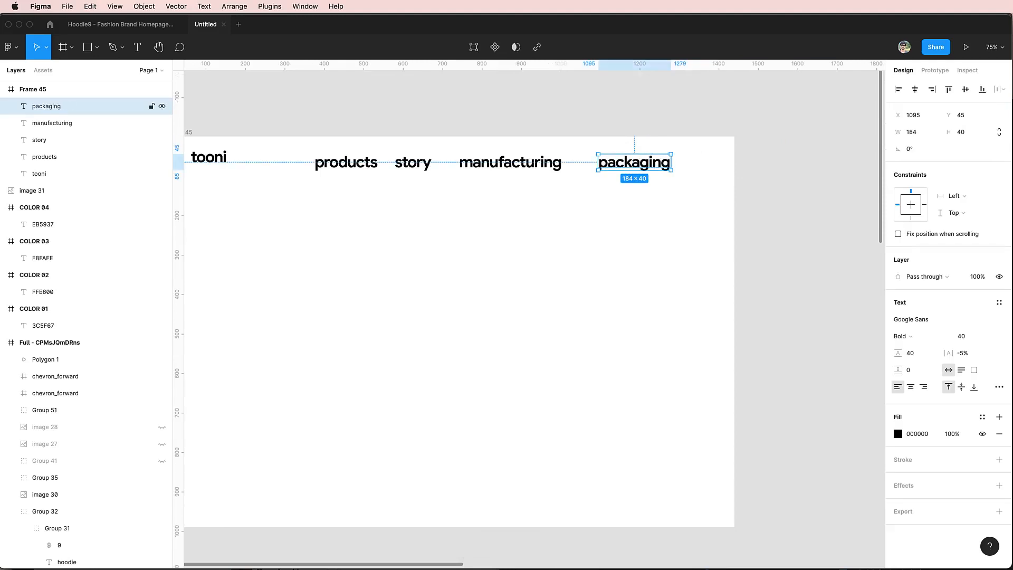
Duplicate the packaging label, shift the copy right to X 1145, and change its text to "team".
key(super+d)
key(shift+Right)
key(shift+Right)
key(shift+Right)
key(shift+Right)
key(Return)
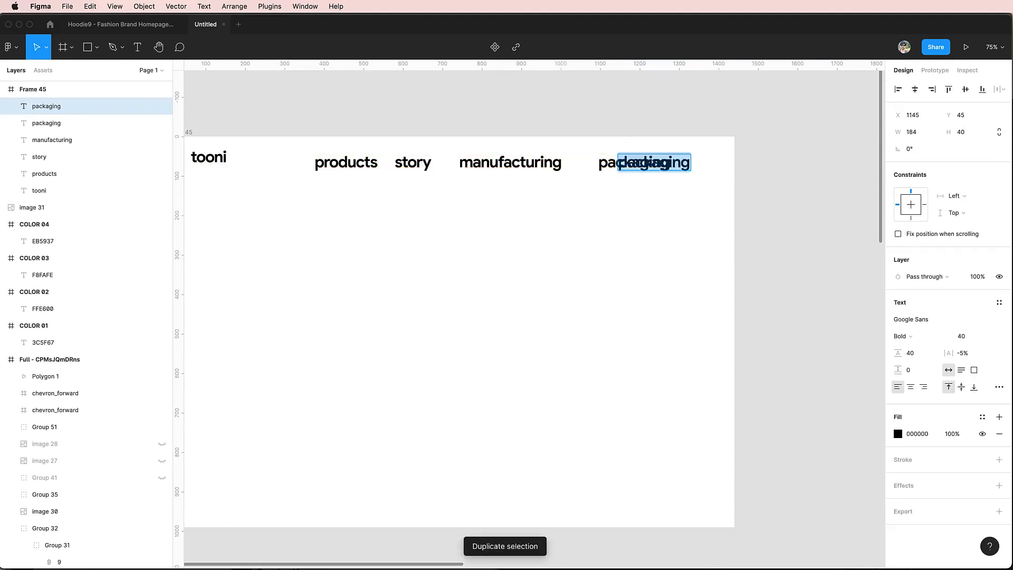
text(Tea)
key(super+a)
text(team)
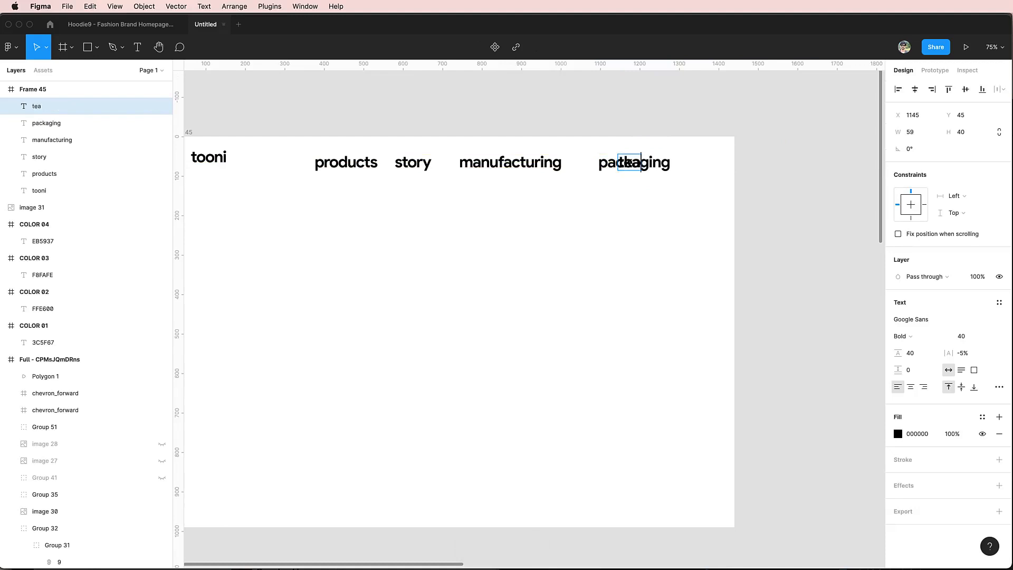
key(Escape)
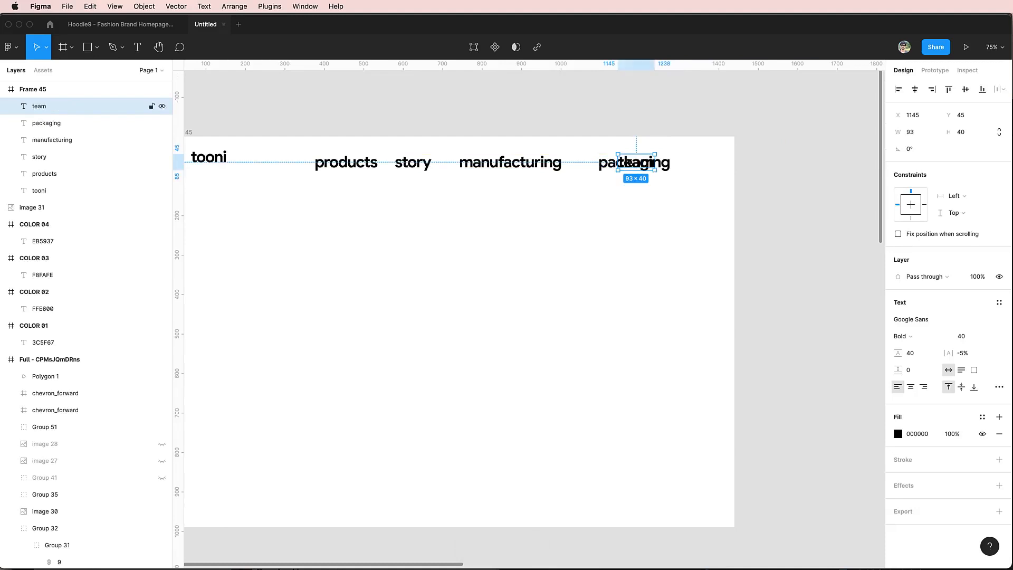
Move the team label clear of packaging to its right and set all five navigation labels to font size 16.
drag(656, 165, 714, 163)
shift+click(666, 165)
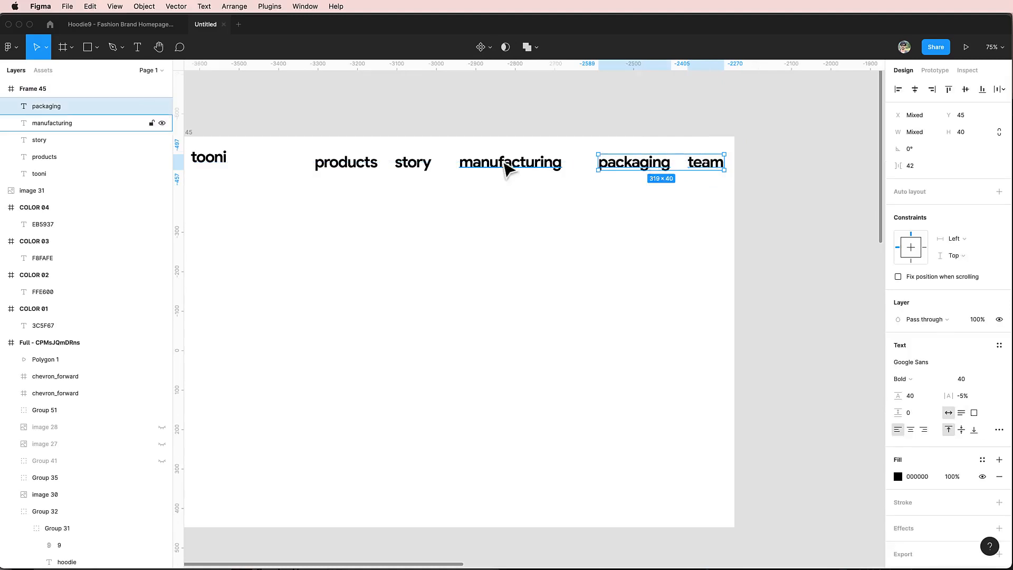
shift+click(507, 165)
shift+click(414, 166)
shift+click(376, 166)
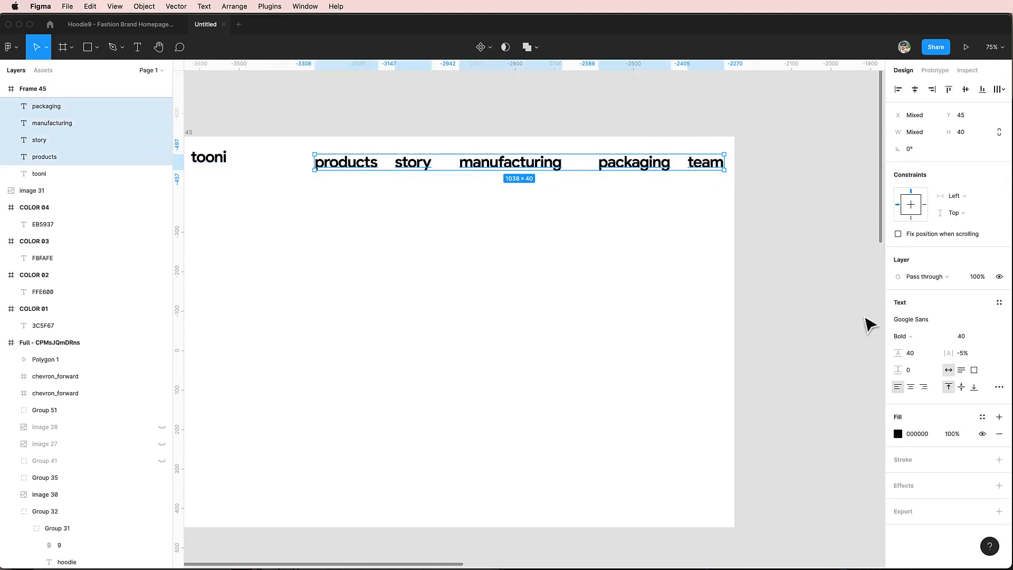
click(967, 341)
text(14)
key(Return)
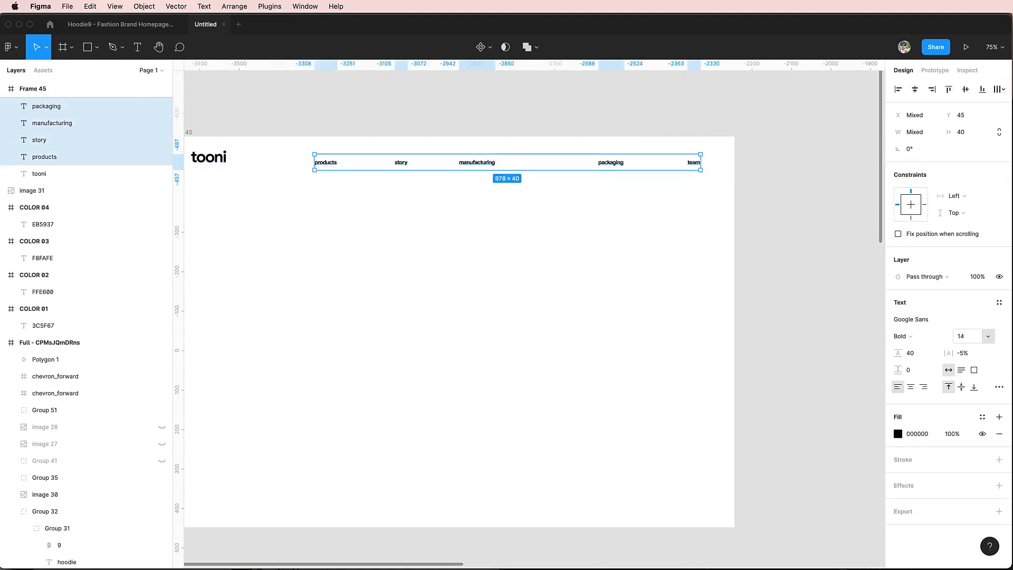
click(974, 340)
text(16)
key(Return)
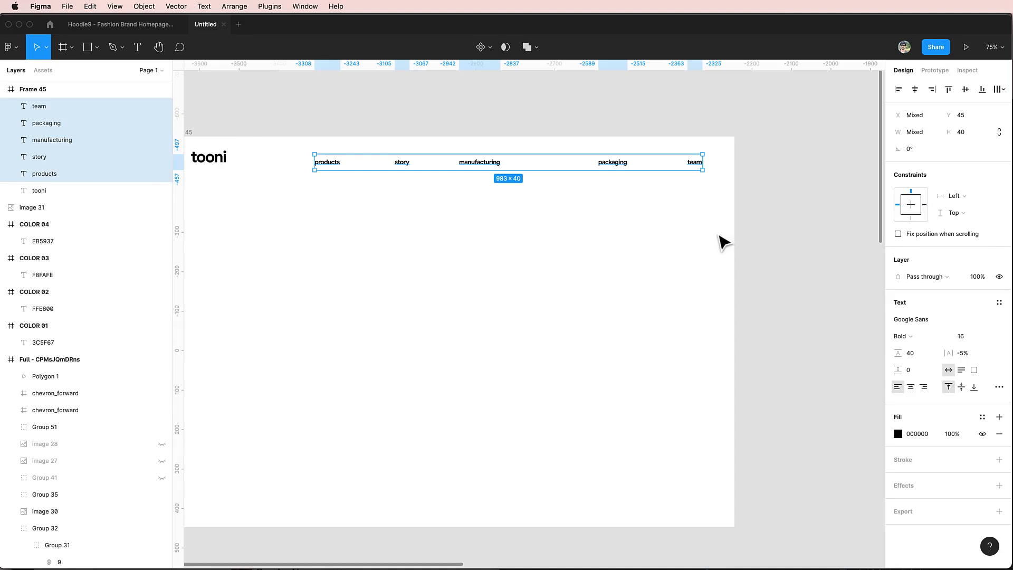
Group the five navigation labels and apply a horizontal auto layout with 80 spacing between items.
key(super+g)
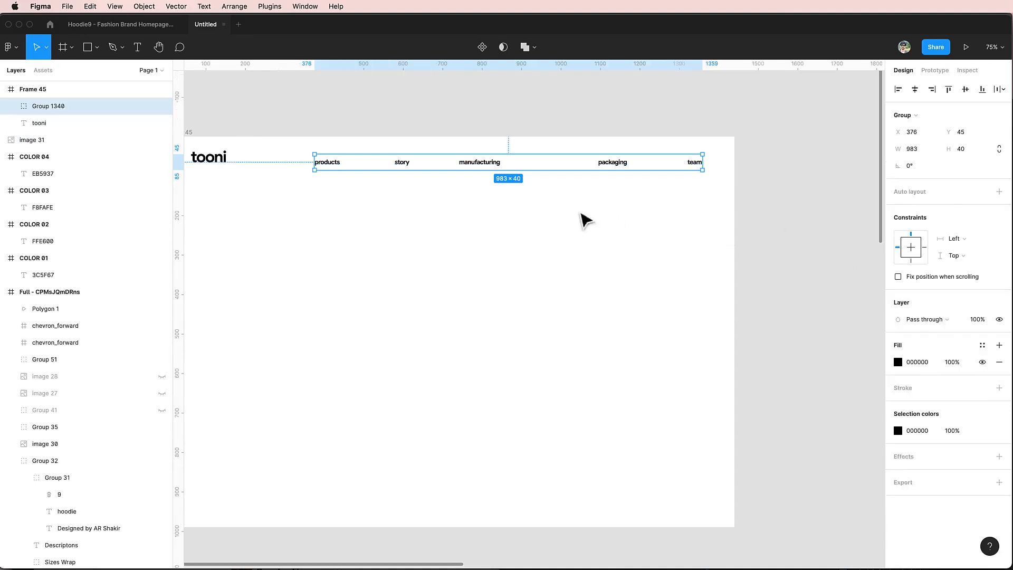
click(998, 192)
click(941, 226)
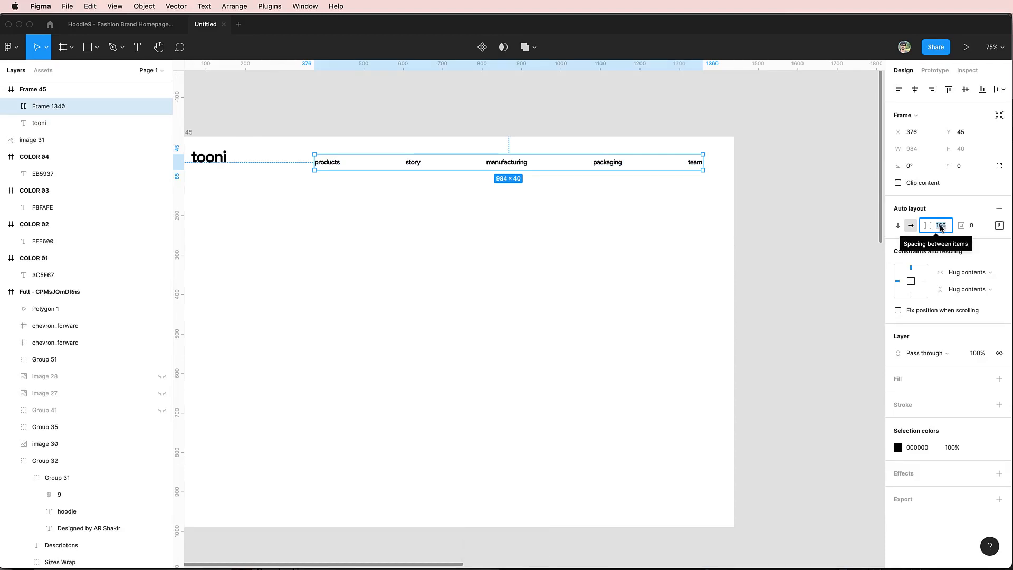
text(80)
key(Return)
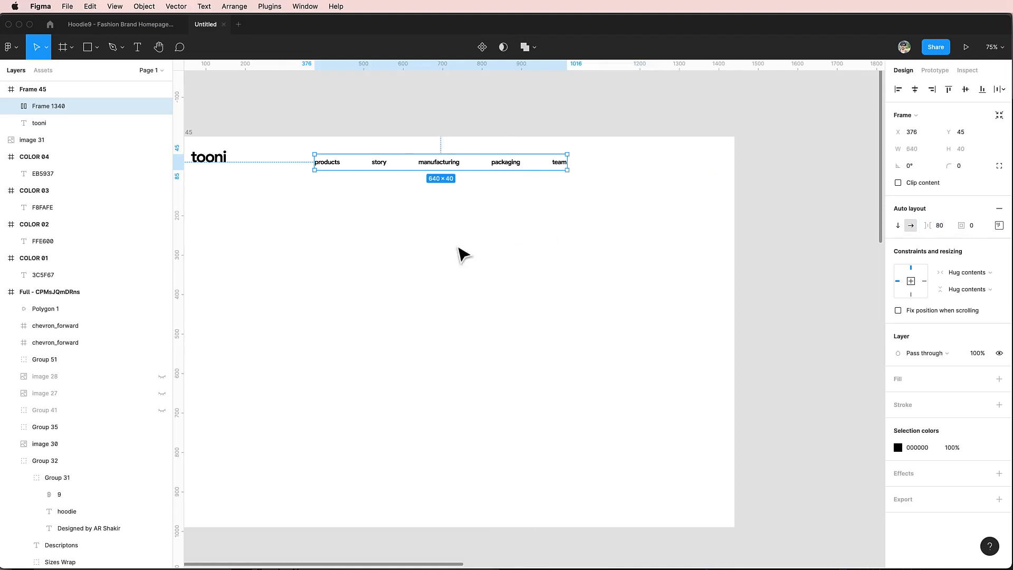
Reduce the navigation auto layout's spacing between items to 70.
click(944, 227)
key(shift+Down)
key(shift+Down)
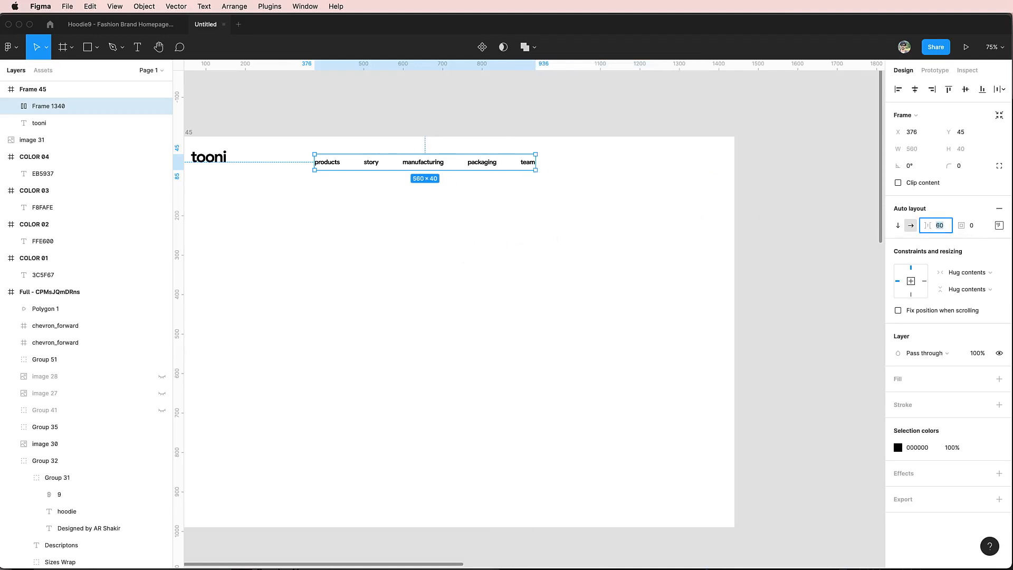
key(shift+Up)
key(Return)
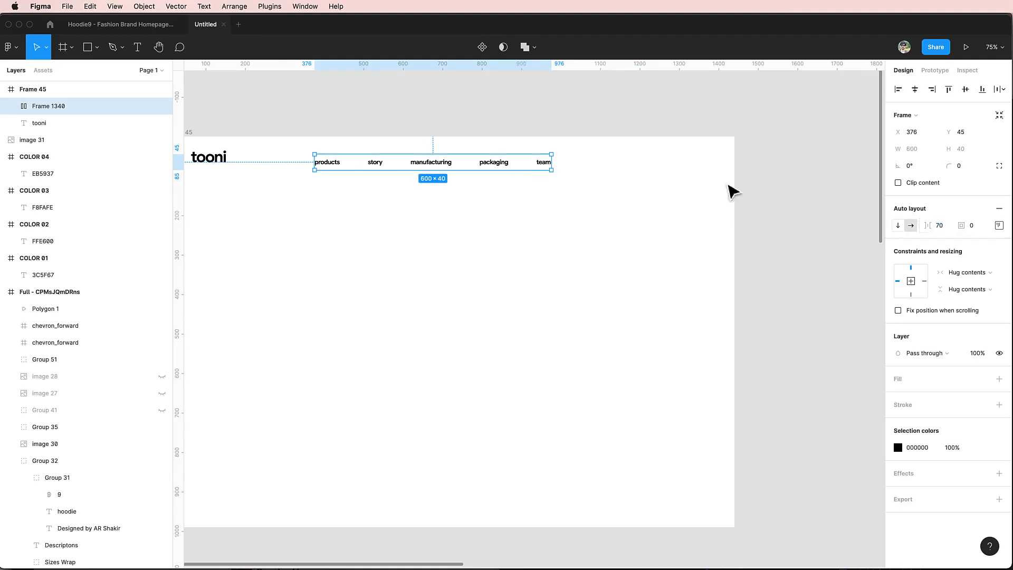
Change the font weight of all five text layers inside the navigation auto layout frame to Medium.
click(10, 106)
click(37, 123)
shift+click(55, 191)
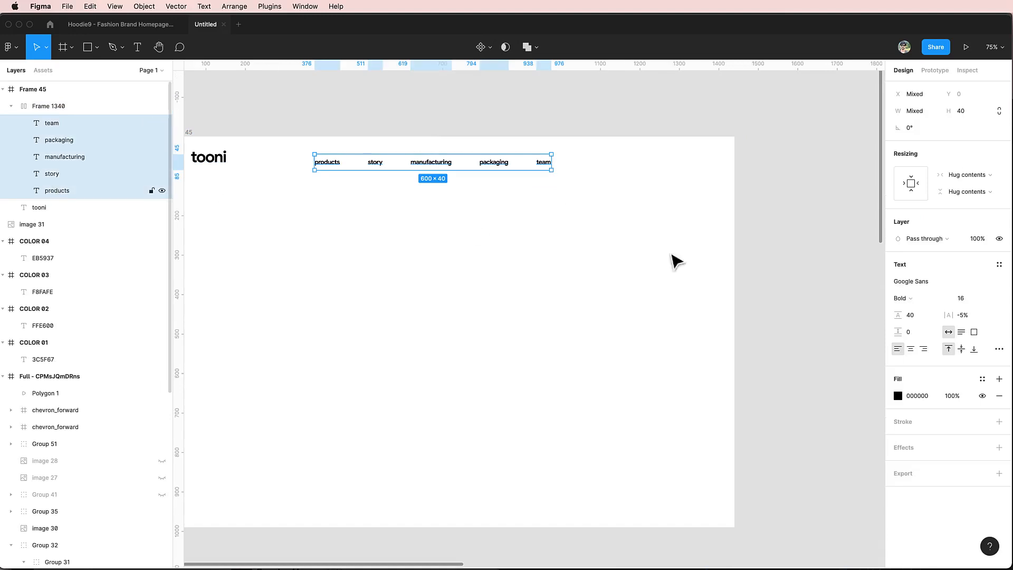
click(901, 299)
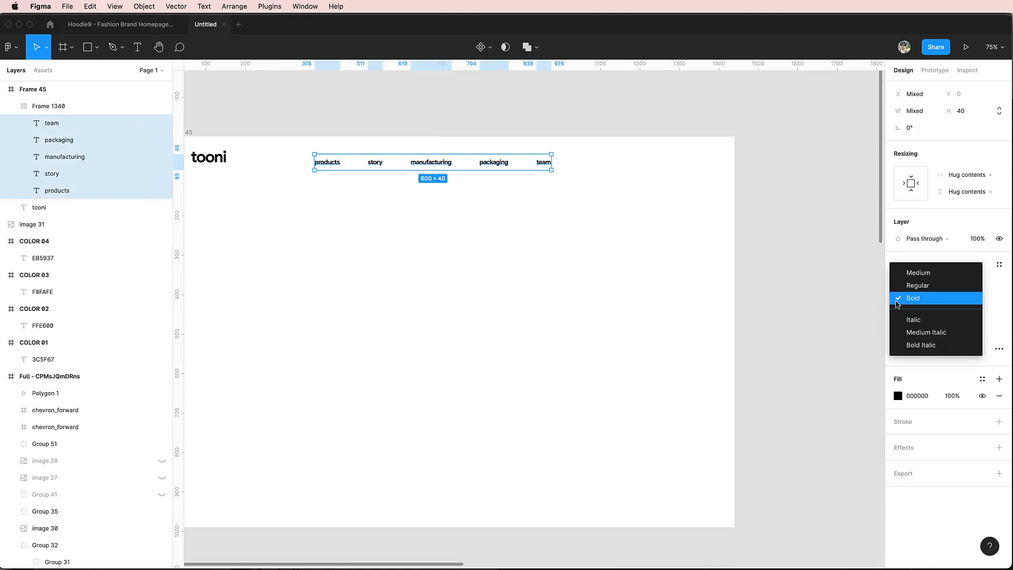
click(923, 275)
click(531, 237)
Move the tooni logo down to Y 37 so it sits closer to the navigation row.
scroll(531, 237, left, 3)
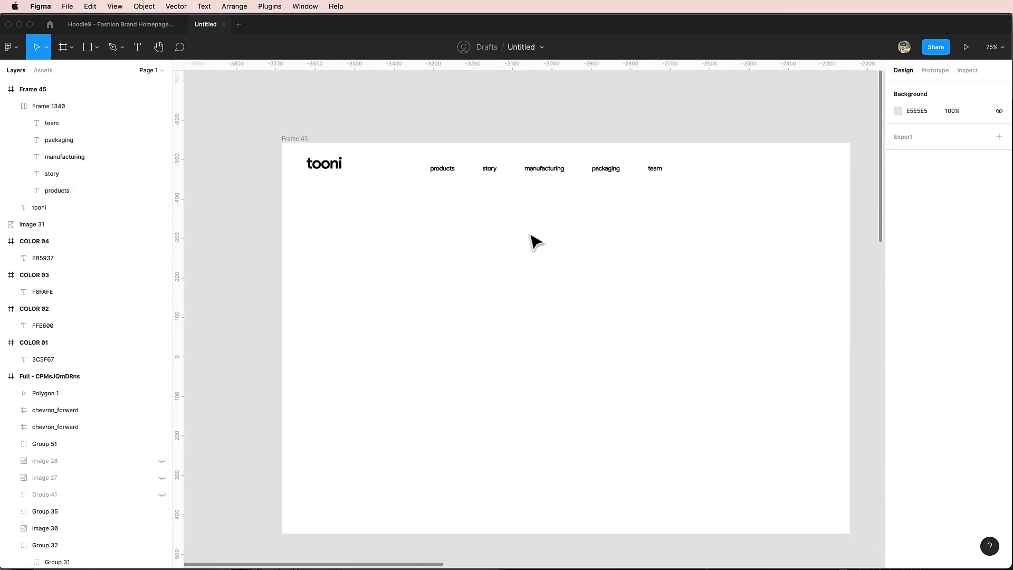
scroll(534, 240, right, 2)
click(291, 170)
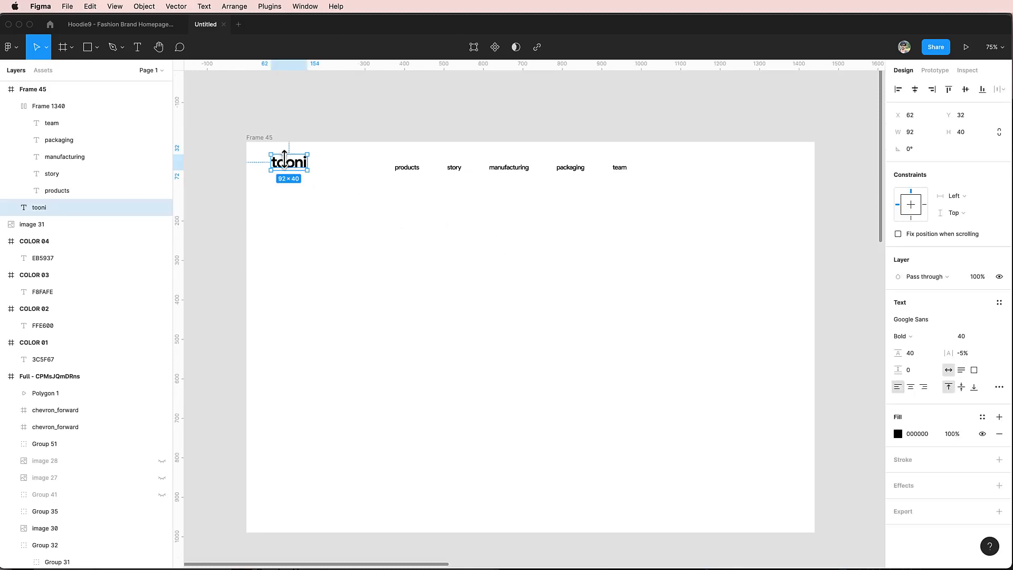
drag(285, 161, 287, 164)
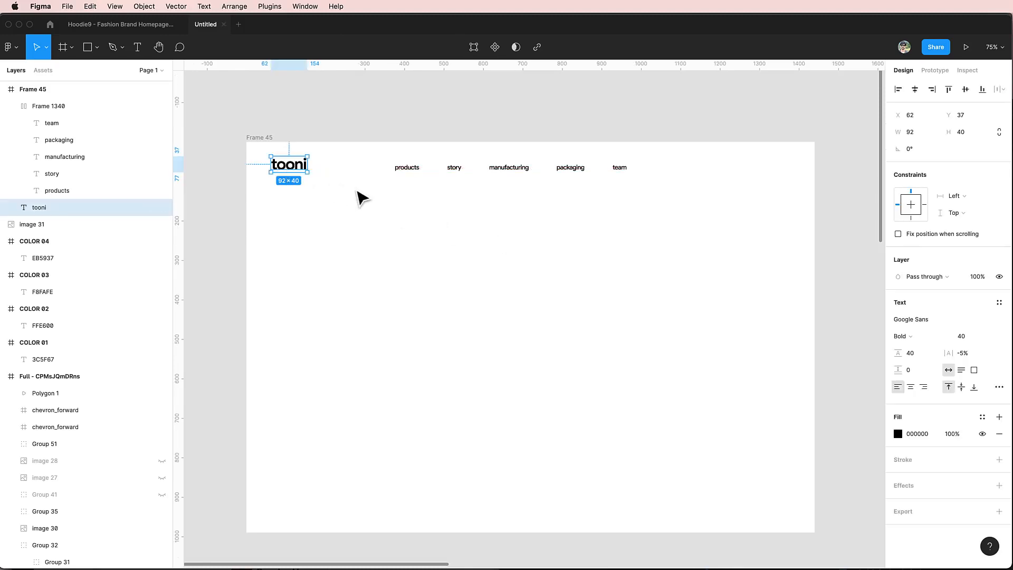
click(399, 202)
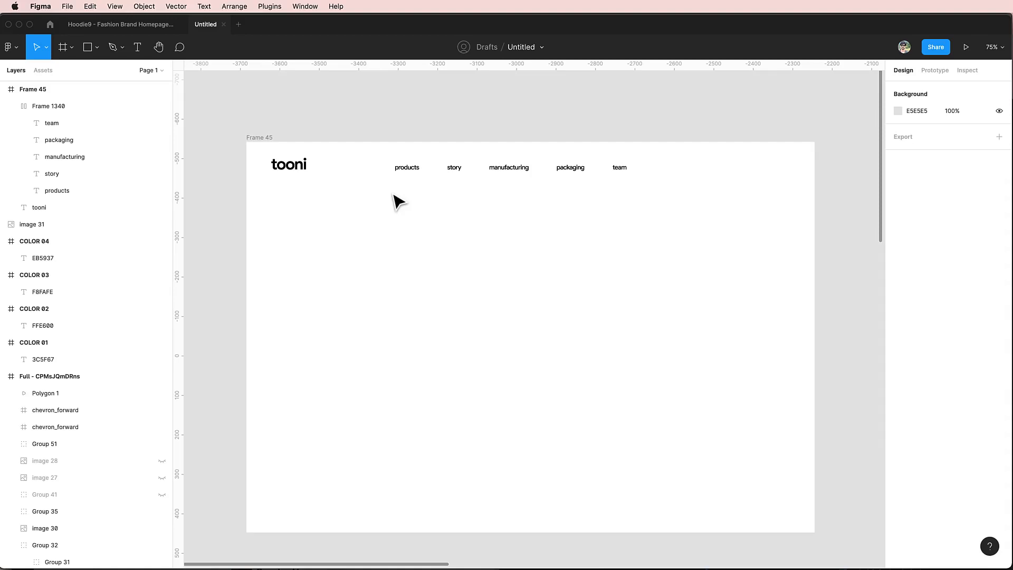
Set the letter spacing of all five navigation labels to 0%.
double_click(404, 172)
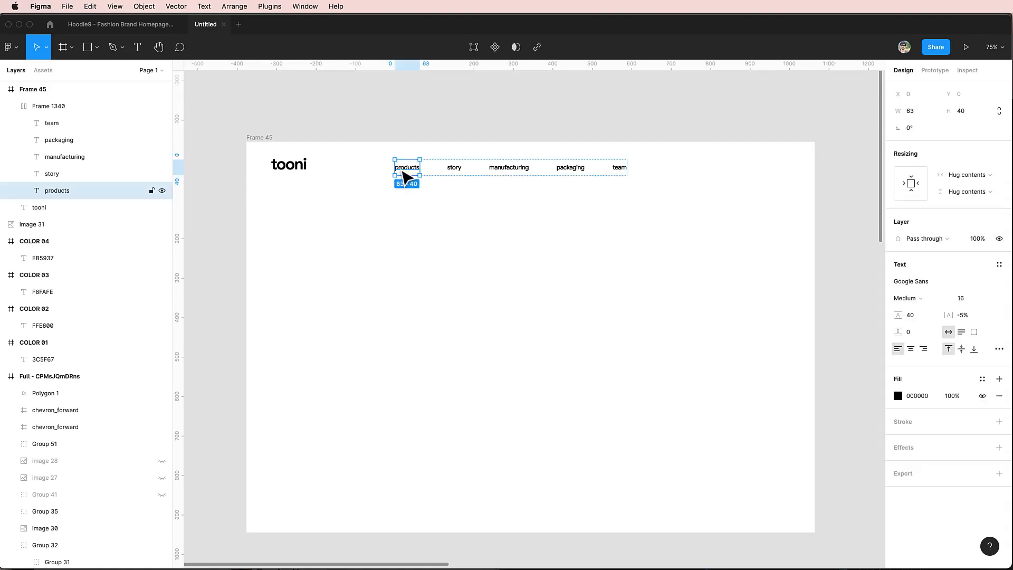
shift+click(45, 123)
click(976, 317)
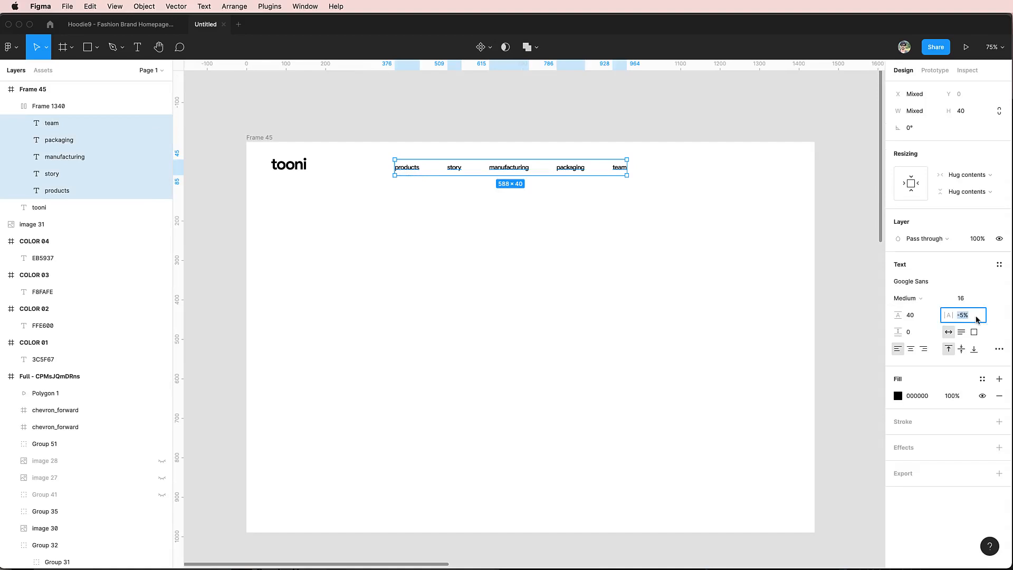
text(0)
key(Return)
click(605, 256)
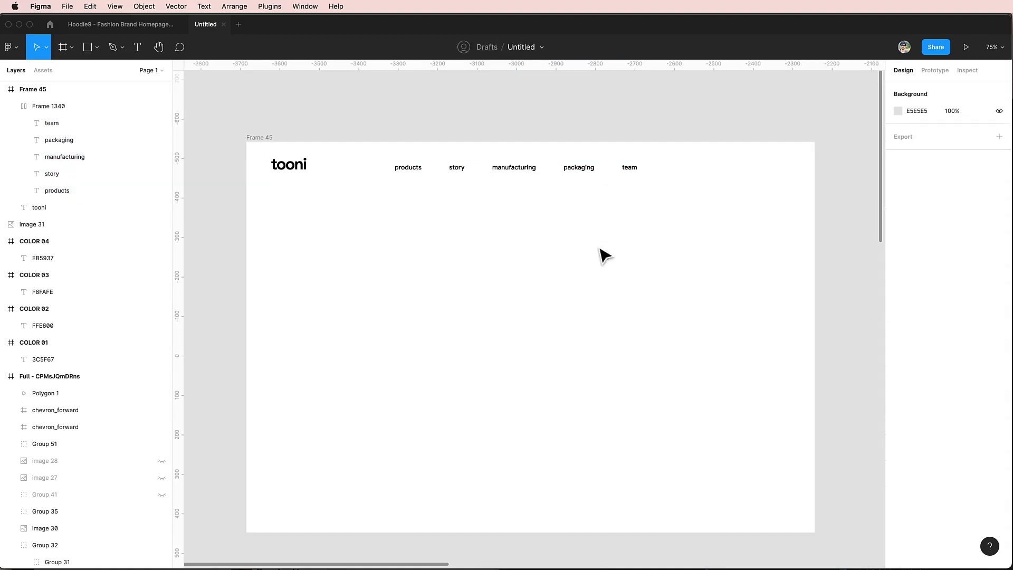
Rename the tooni text layer to "logo".
click(403, 173)
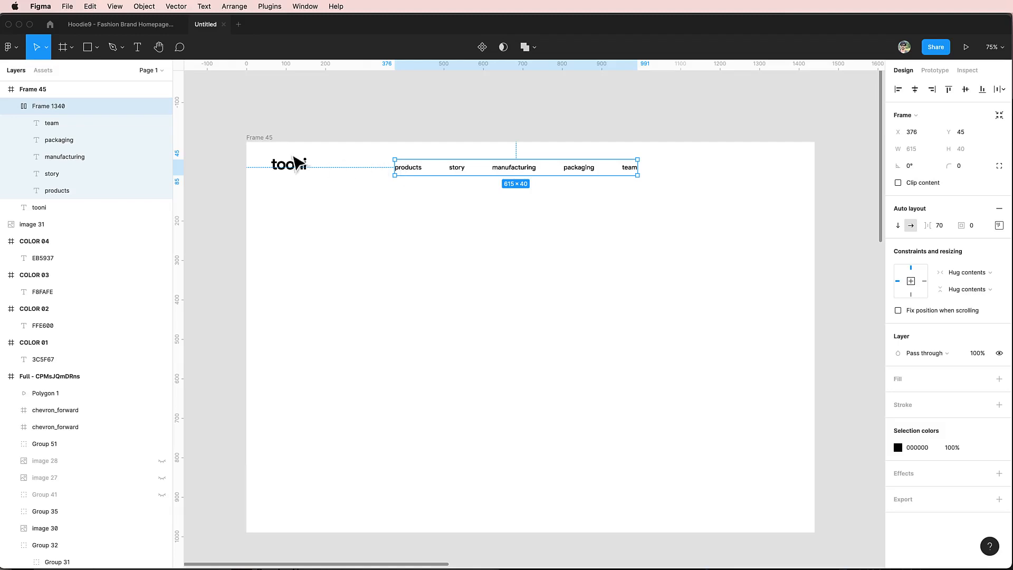
click(298, 172)
key(super+r)
text(lo)
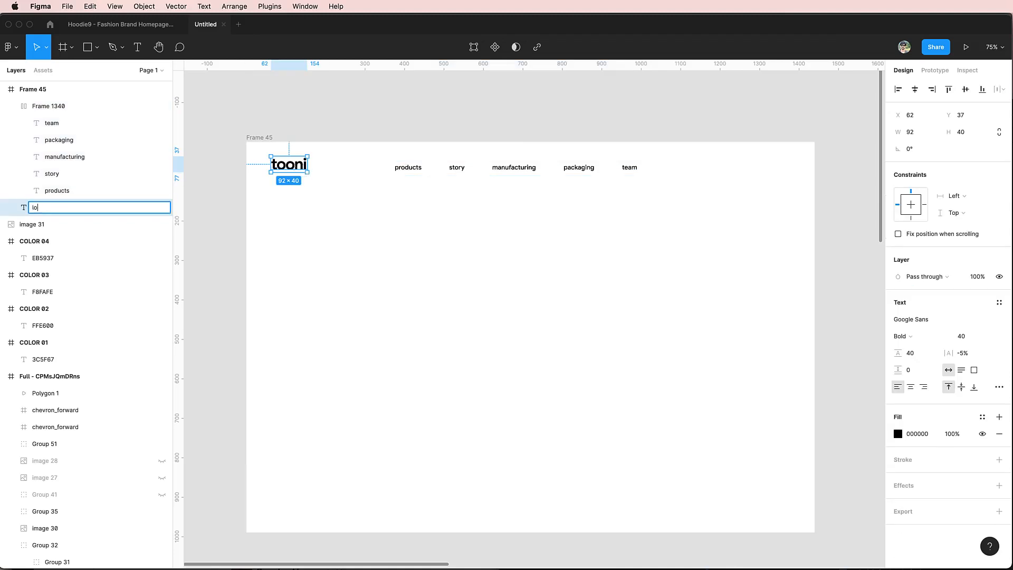
text(go)
key(Return)
Rename the navigation auto layout frame to "top nav".
click(427, 175)
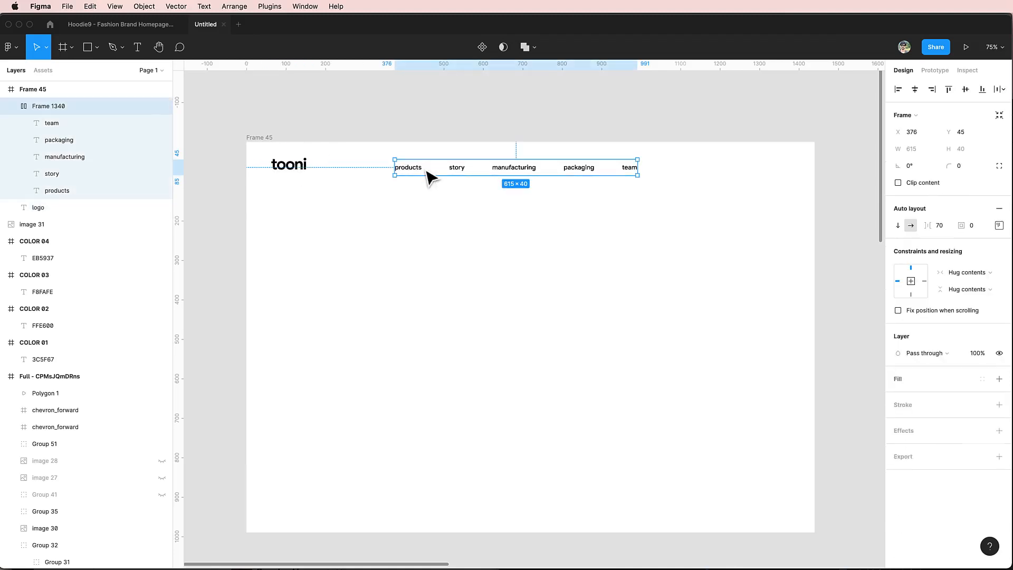
key(super+r)
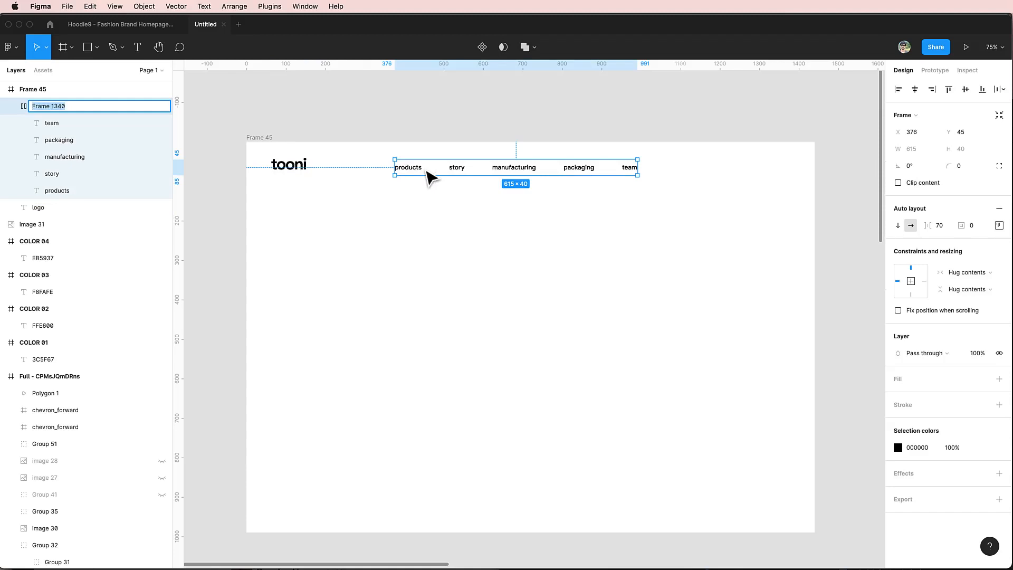
text(top nav)
key(Return)
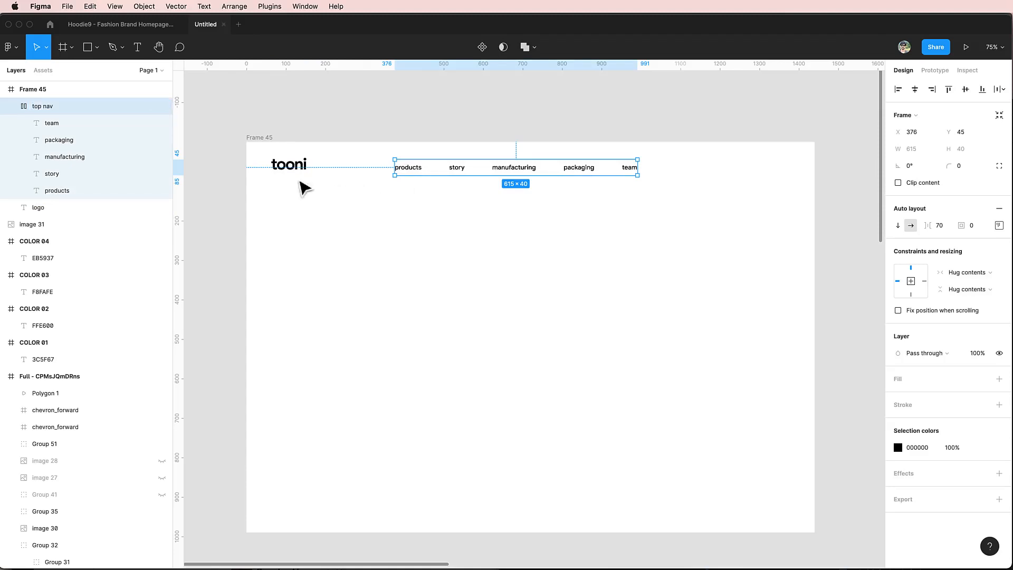
Batch-rename the five text layers inside top nav to "menu item".
click(72, 125)
shift+click(61, 193)
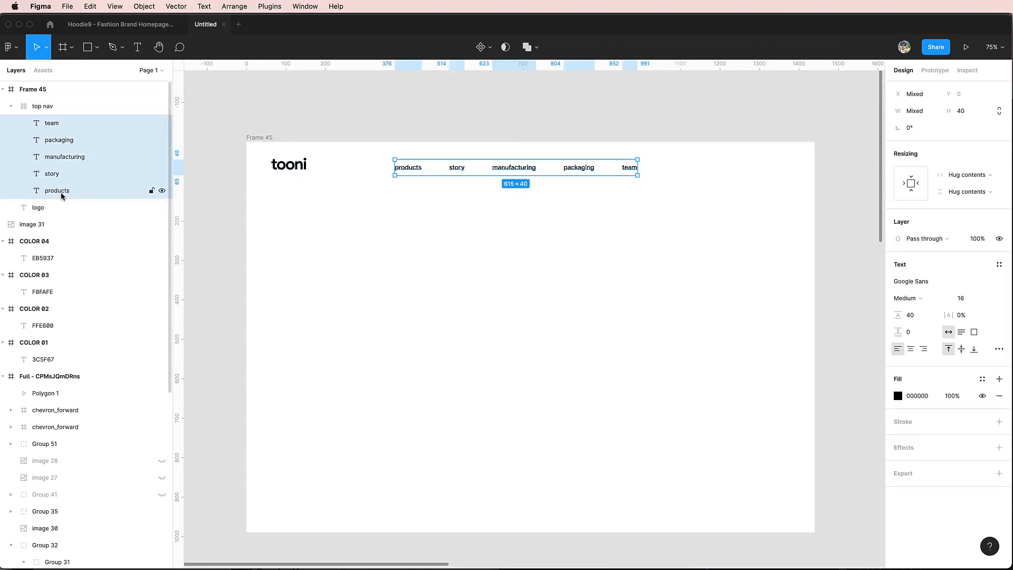
key(super+r)
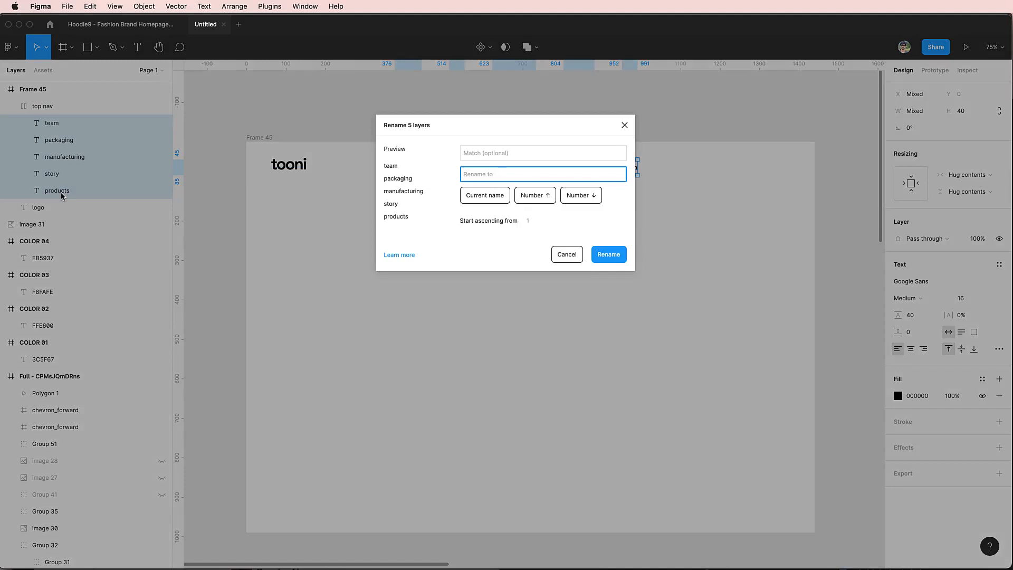
text(menu item)
key(Return)
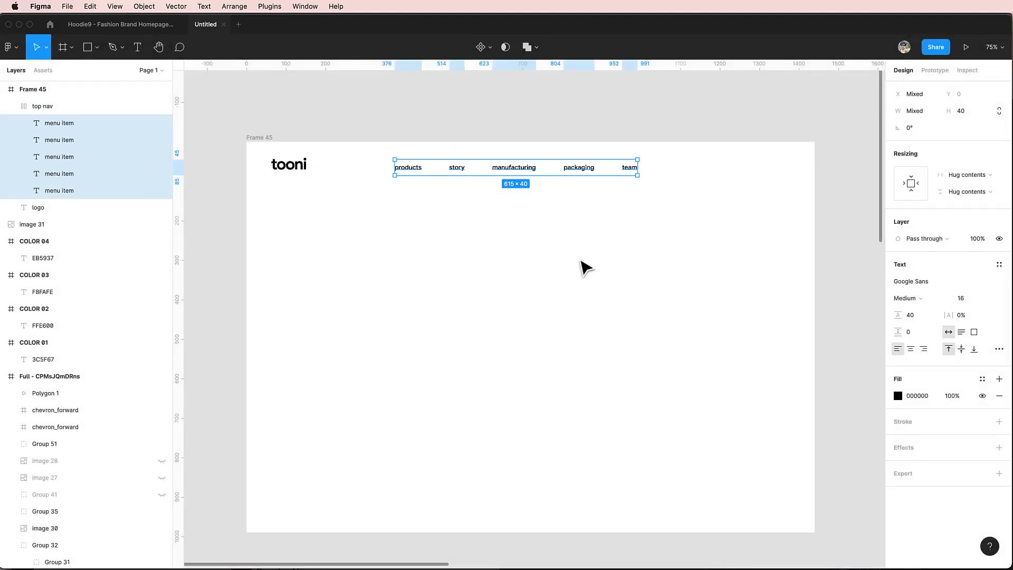
scroll(701, 289, right, 4)
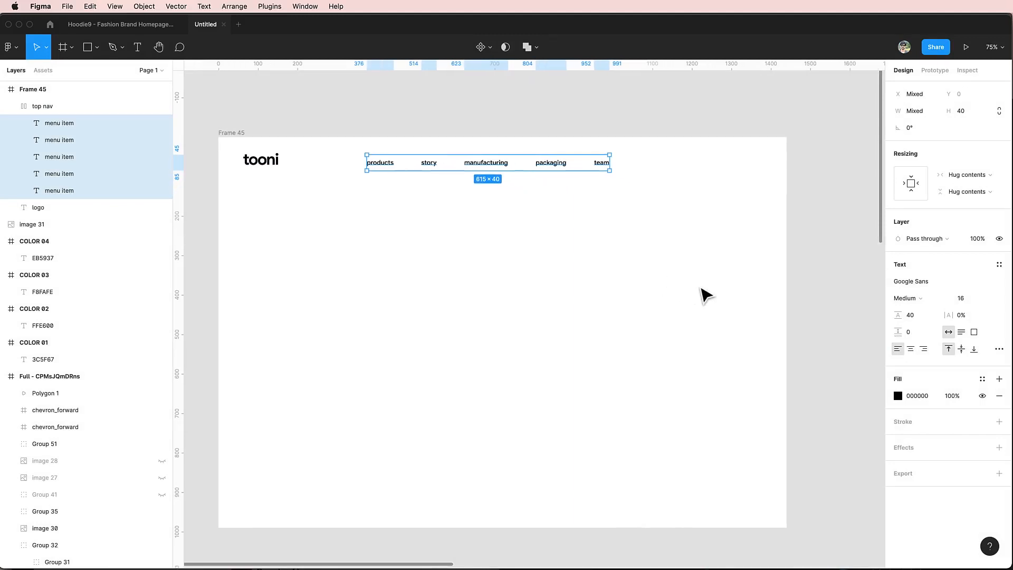
scroll(705, 294, right, 2)
scroll(705, 294, up, 2)
scroll(704, 293, left, 2)
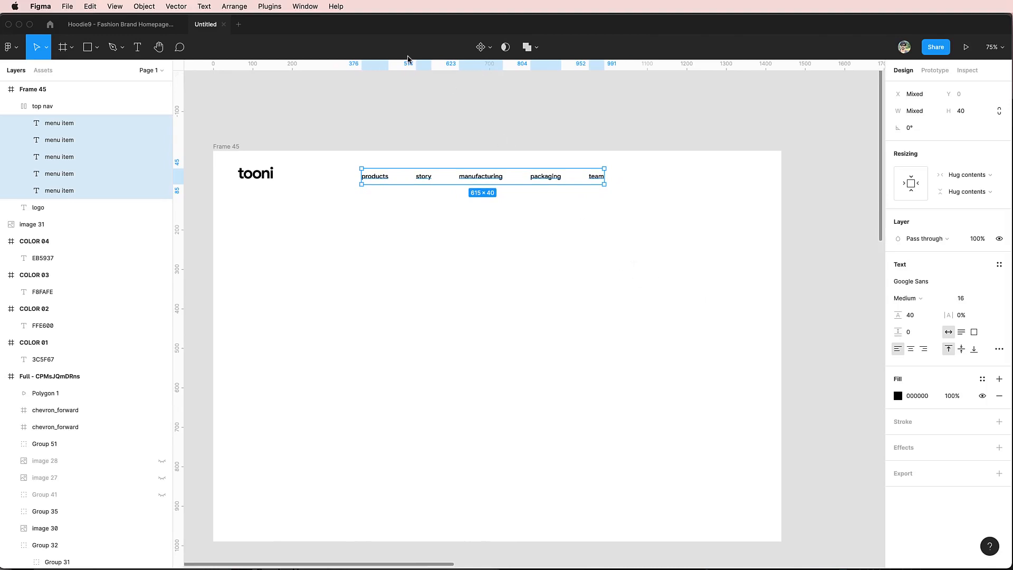
Switch to Chrome, search Google for "lineicons" in a new tab, and open the Lineicons website.
key(super+Tab)
key(super+Tab)
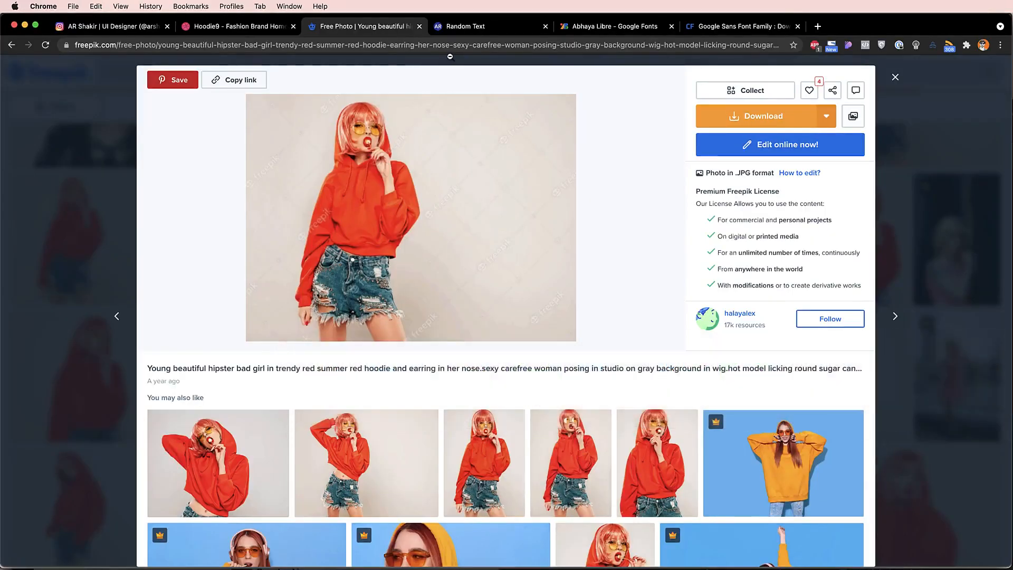
key(super+t)
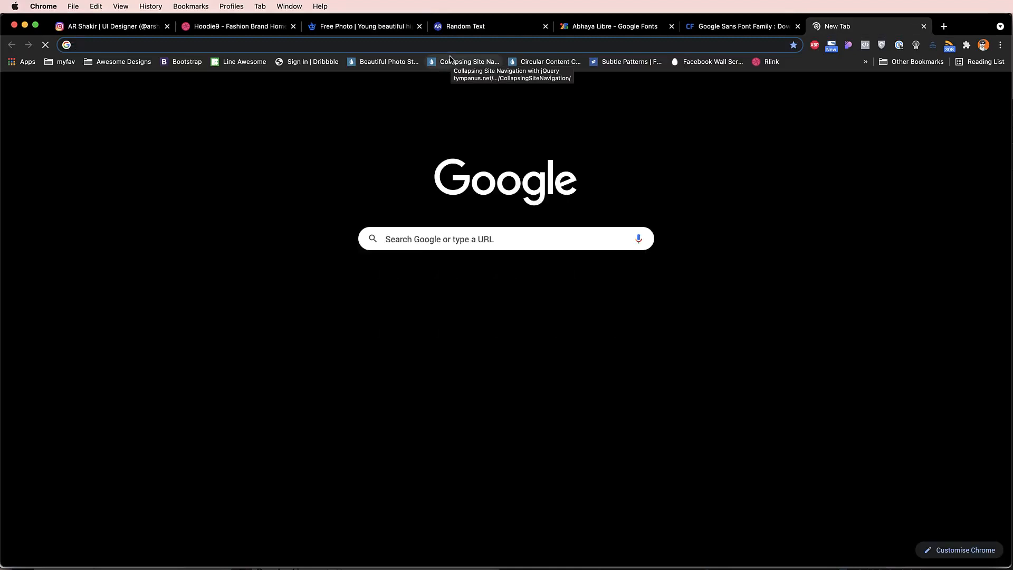
text(linein)
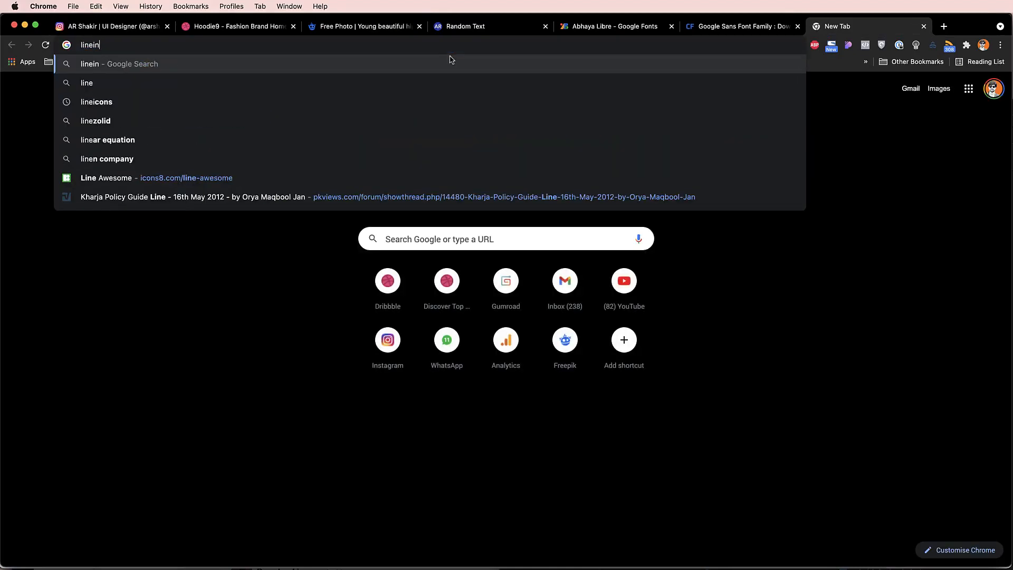
text(cons)
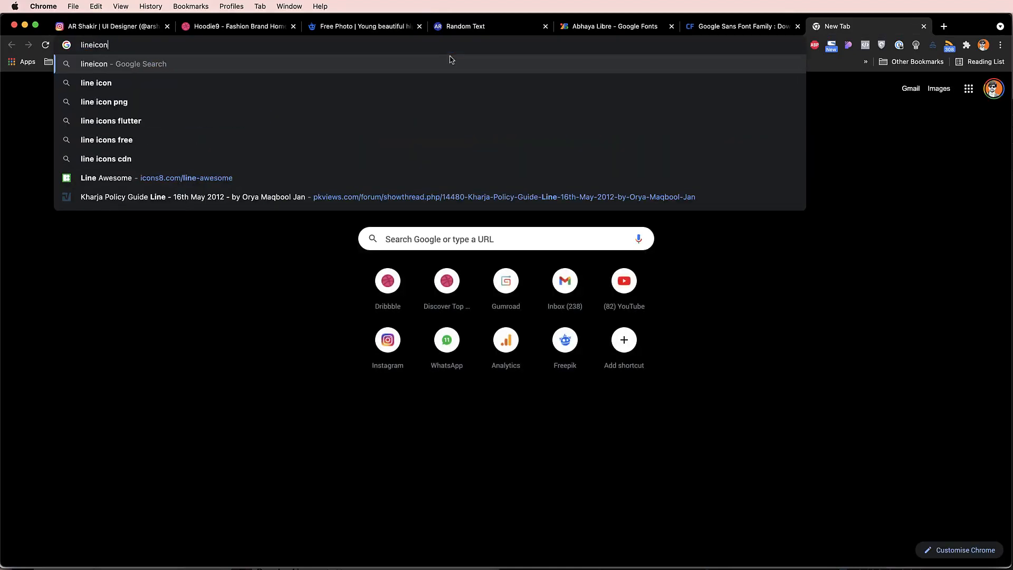
key(Return)
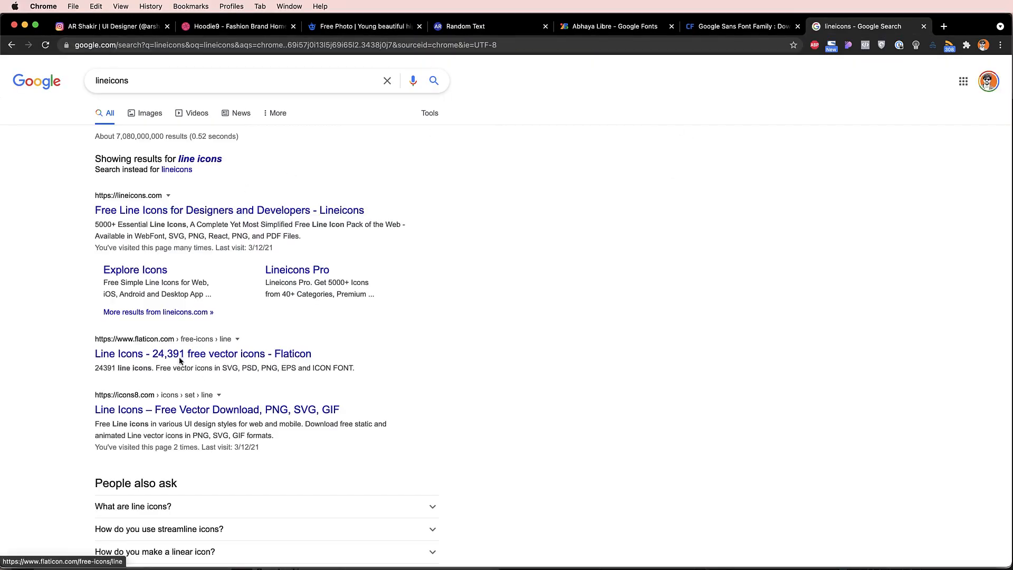
click(161, 207)
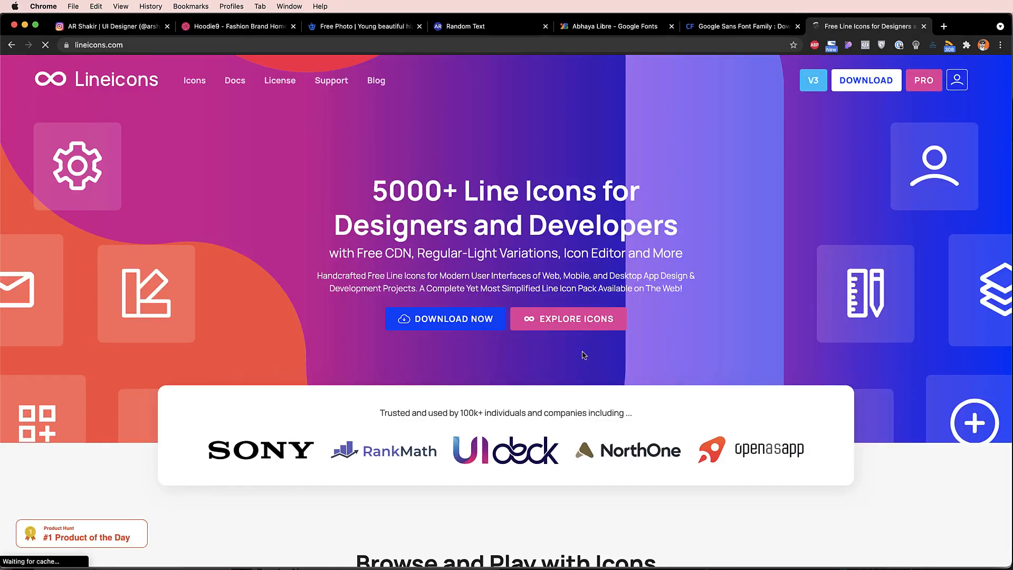
scroll(581, 377, down, 7)
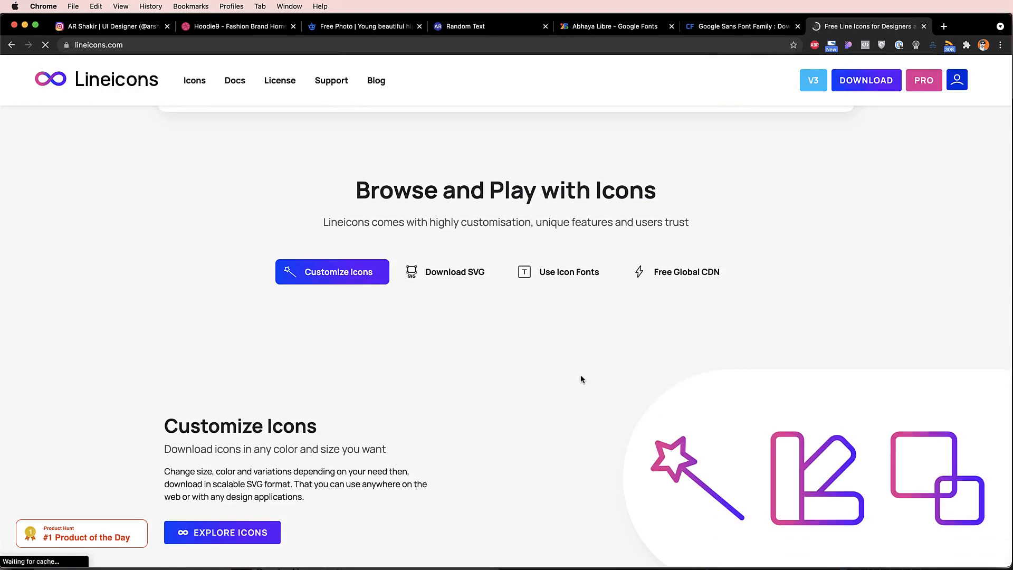
Go to the Download SVG section of the Lineicons homepage and follow its link to explore the icons.
scroll(581, 376, down, 1)
scroll(581, 377, up, 1)
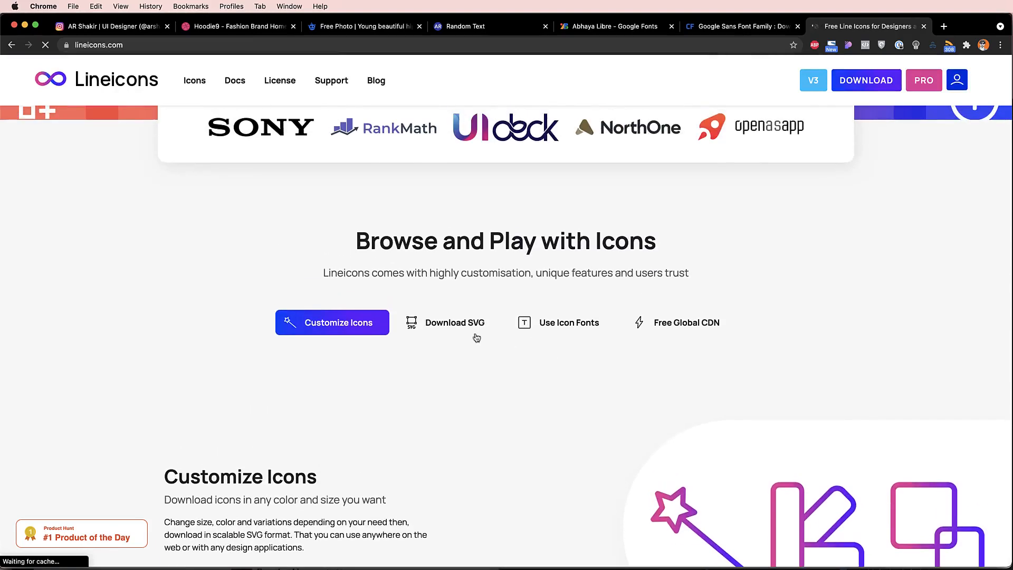
click(443, 338)
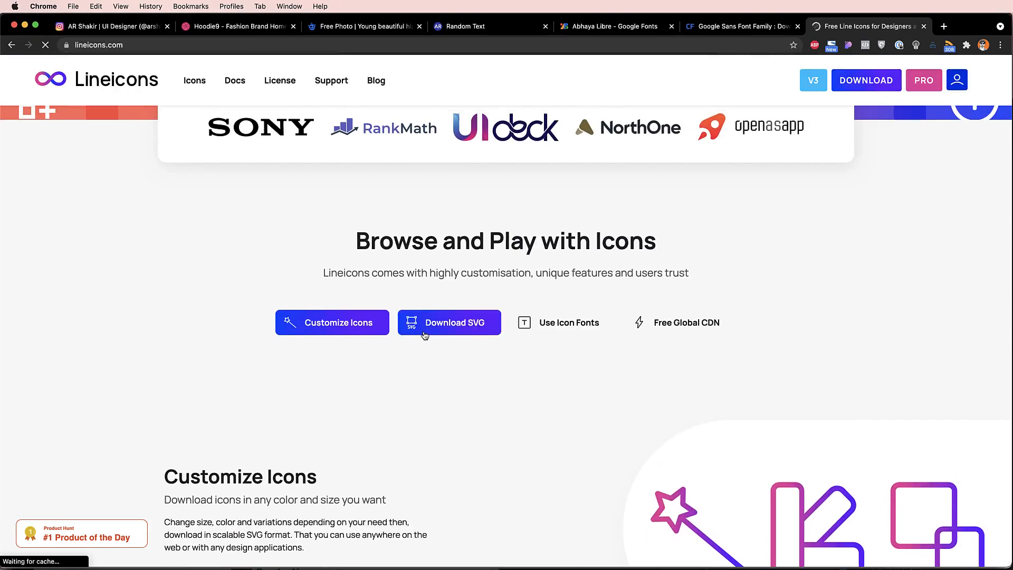
scroll(591, 412, down, 5)
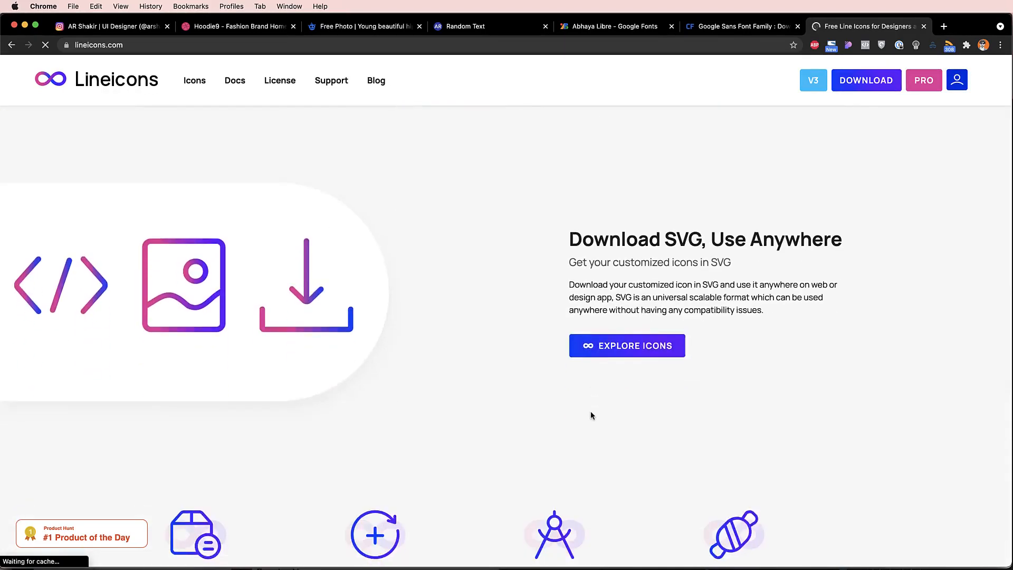
click(622, 343)
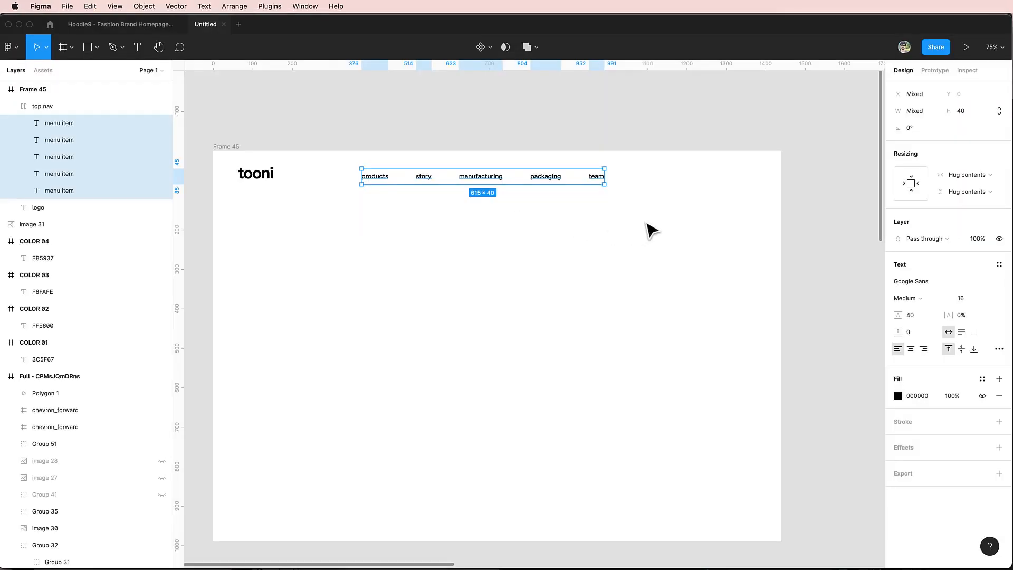
Switch to Figma and copy the group of search, basket and person icons from the yellow panel of the reference design.
click(657, 226)
scroll(656, 226, right, 3)
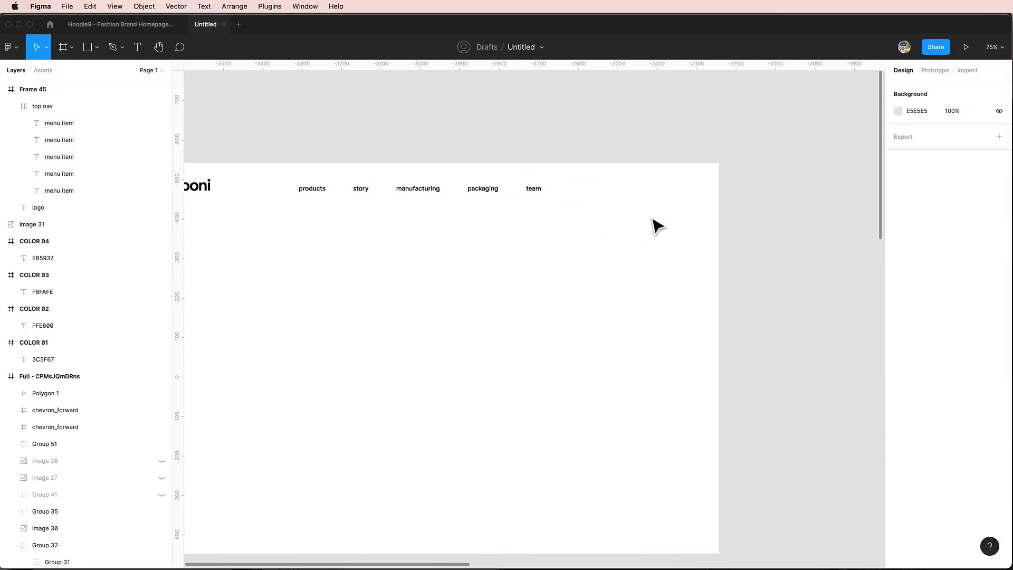
scroll(781, 218, right, 15)
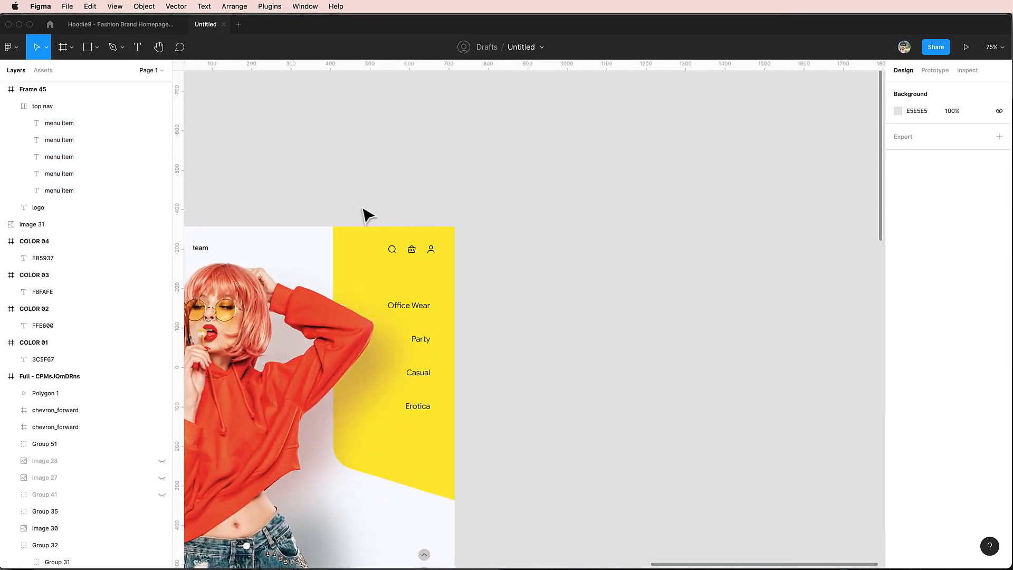
double_click(412, 249)
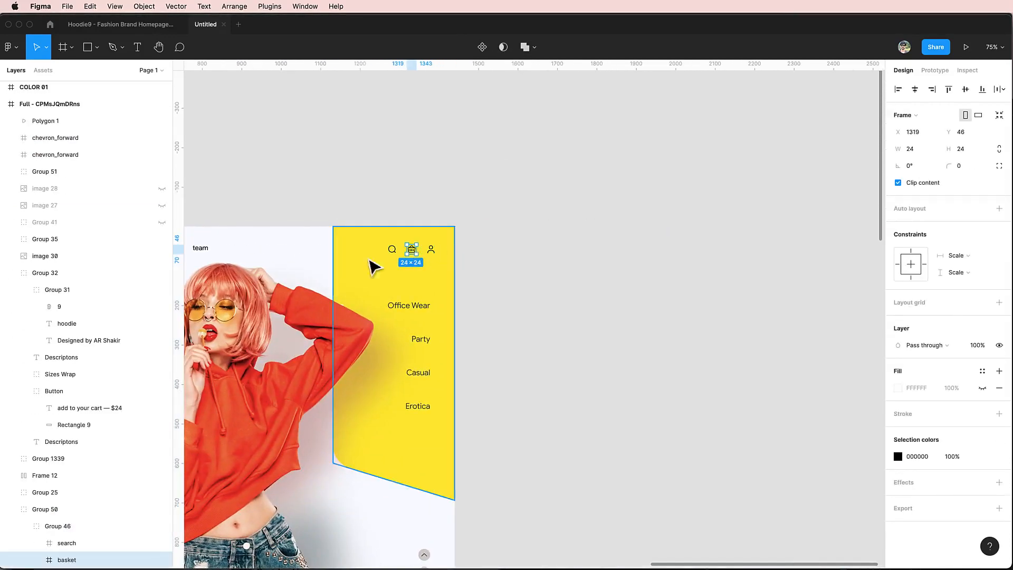
click(64, 525)
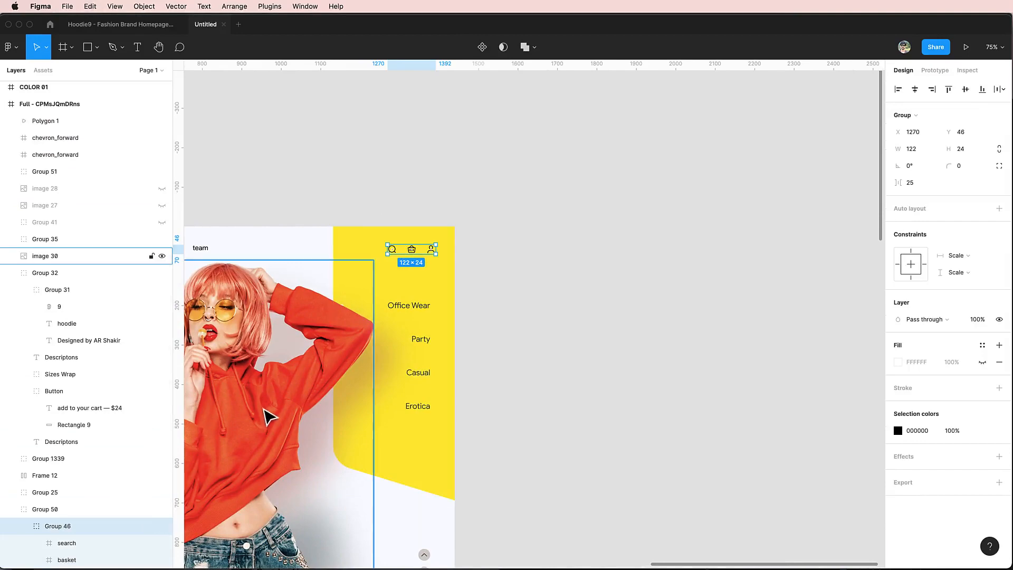
Paste the icon group into Frame 45 and place it at the header's right end, at about X 1258, Y 53.
scroll(269, 417, left, 15)
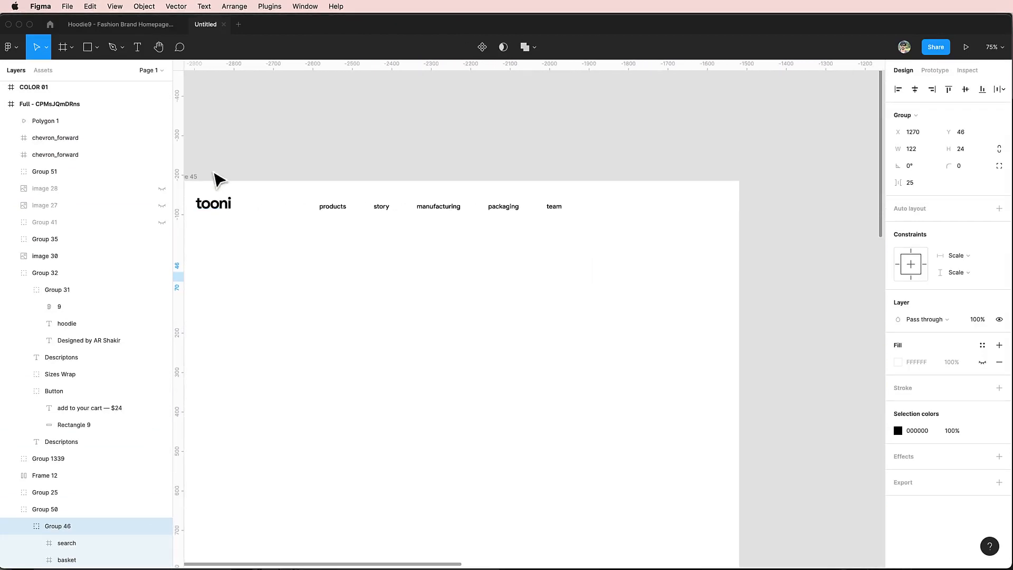
click(191, 176)
key(super+v)
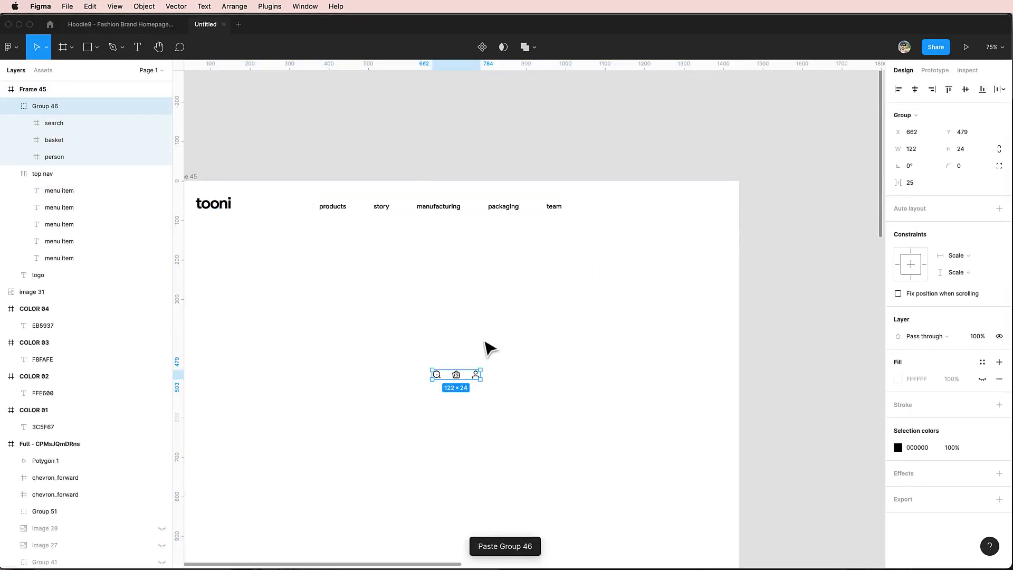
drag(442, 378, 675, 209)
Set the font size of the tooni logo text to 36.
scroll(674, 209, left, 5)
click(404, 208)
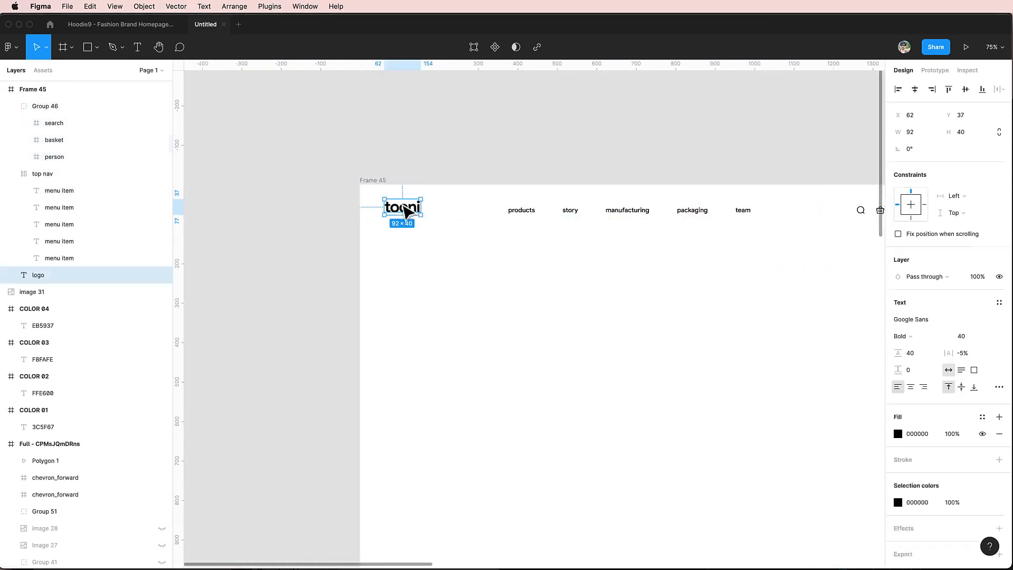
click(966, 334)
text(35)
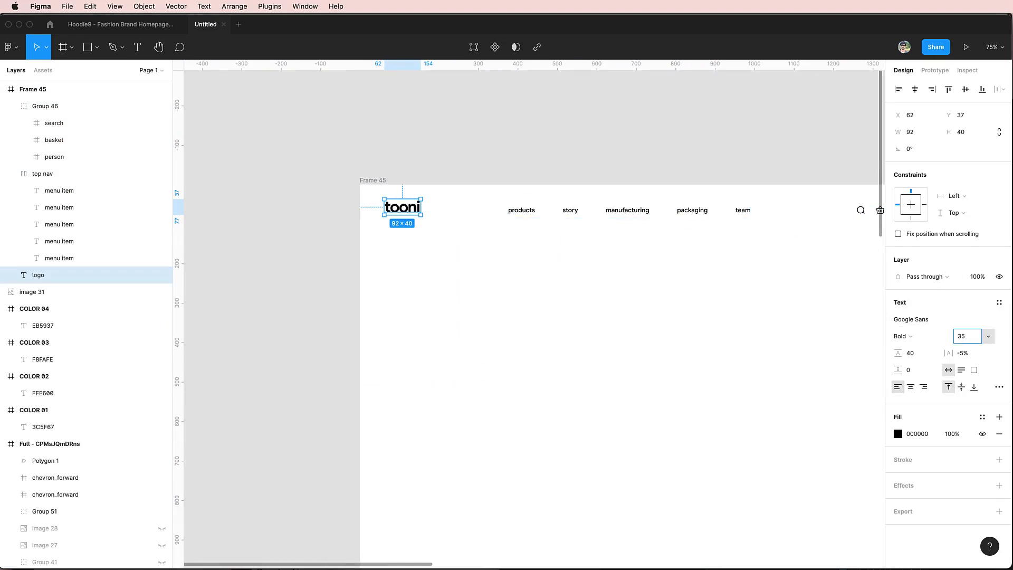
key(super+a)
text(36)
key(Return)
Nudge the tooni logo down 8 px to Y 45, level with the navigation items.
key(Down)
key(Down)
key(Down)
key(Down)
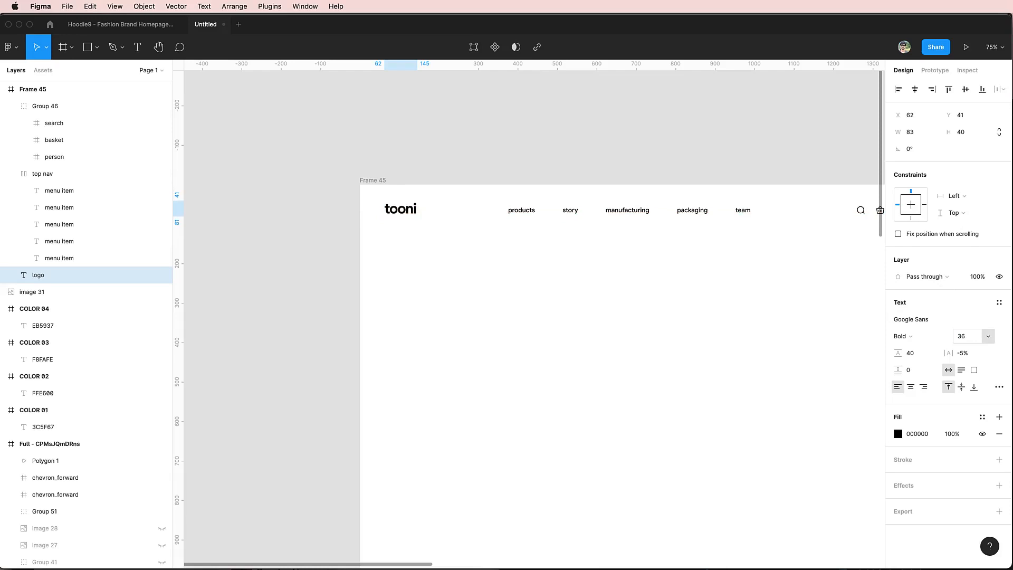
key(Down)
key(Down)
key(Down)
key(Down)
Group the logo, top nav and icon group together and rename the new group "Header Nav".
shift+click(522, 216)
scroll(549, 219, right, 3)
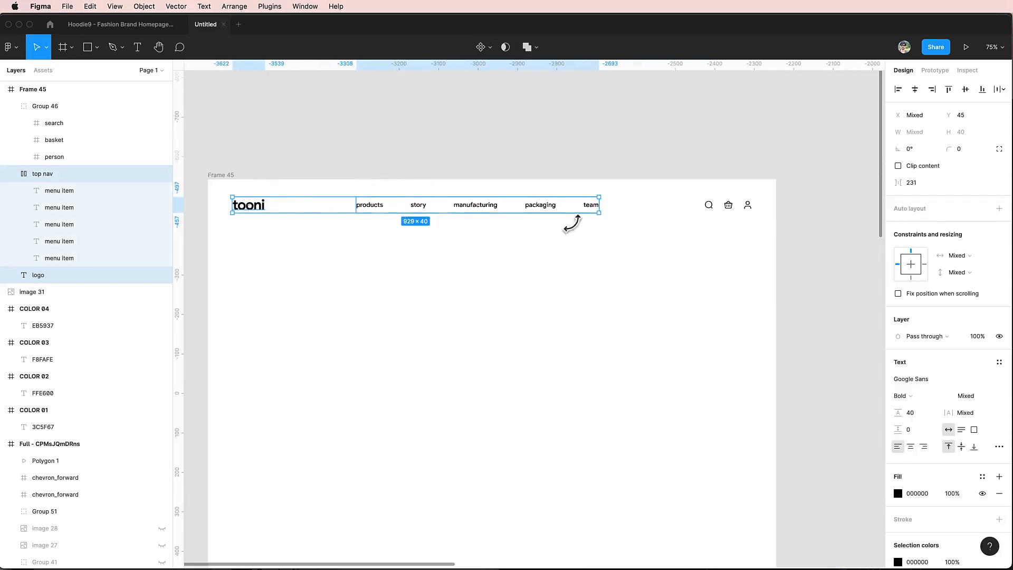
shift+click(729, 209)
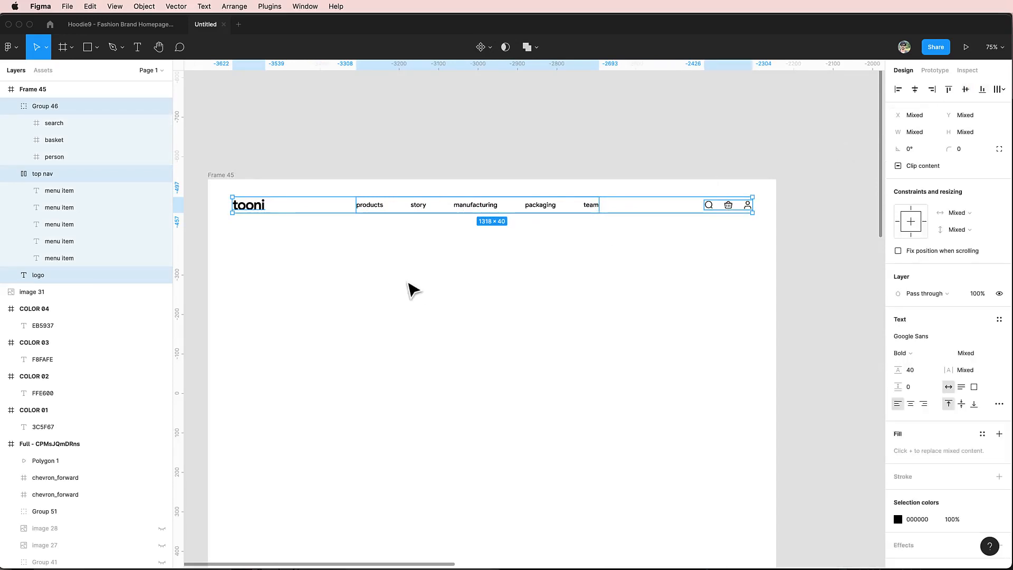
key(super+g)
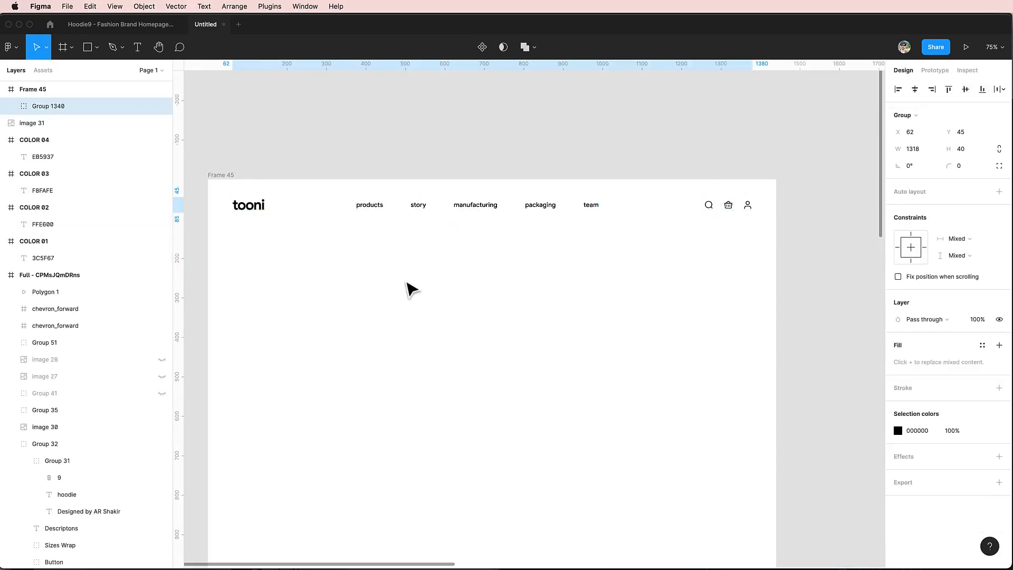
key(super+r)
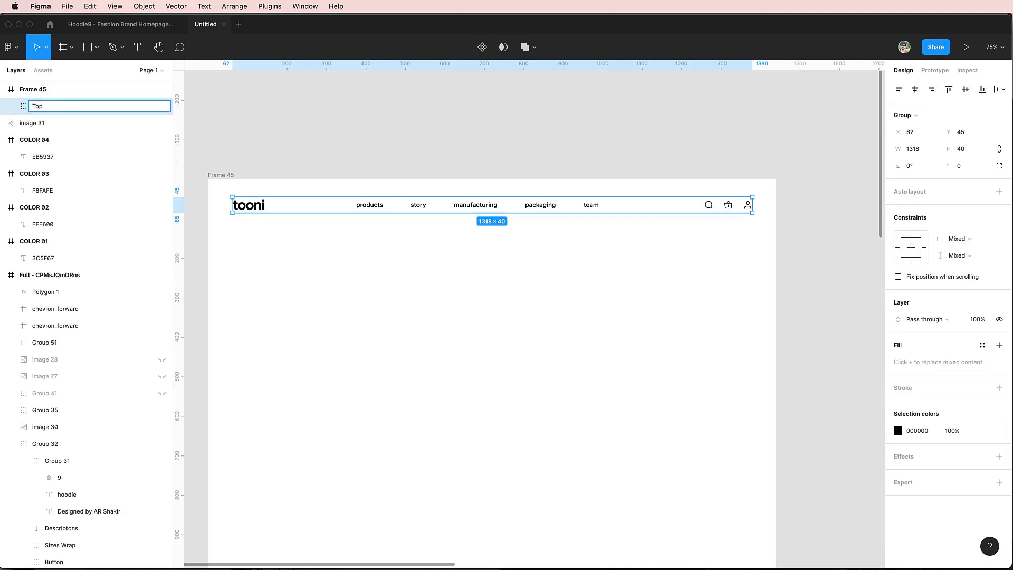
text(Header Nav)
key(Return)
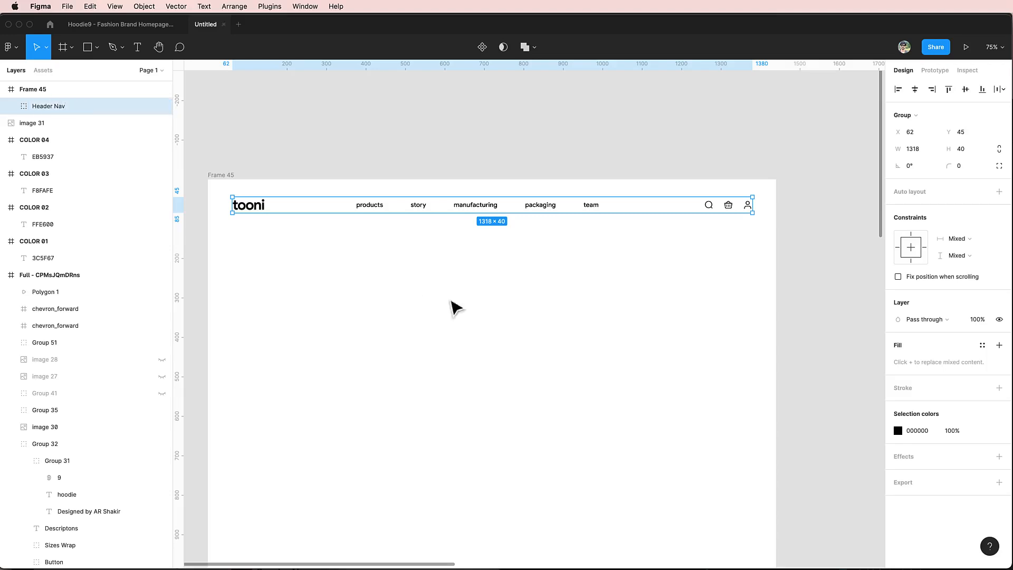
Rename the group of three icons inside Header Nav to "Icons".
double_click(715, 207)
key(super+r)
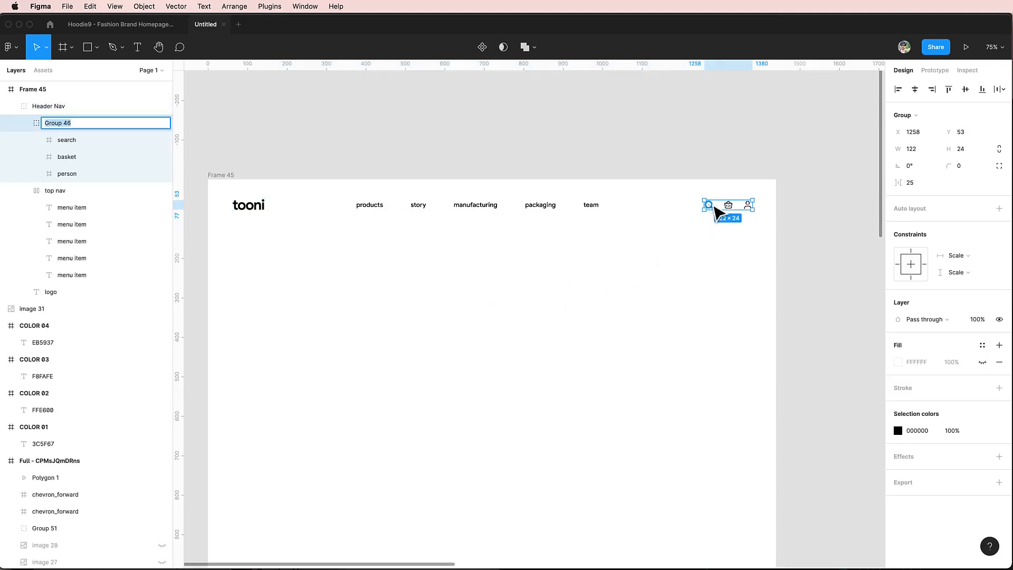
text(Icons)
key(Return)
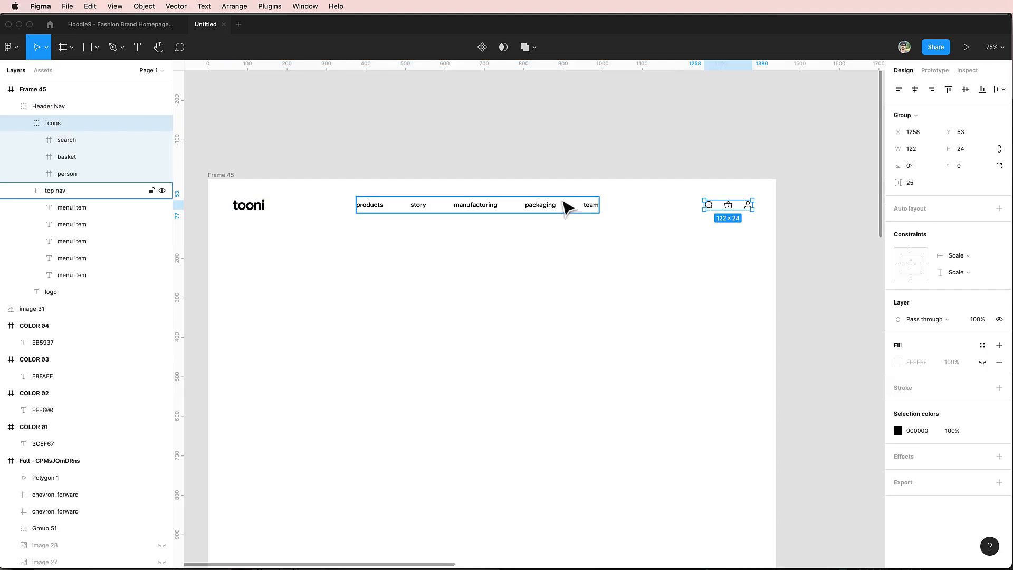
click(560, 250)
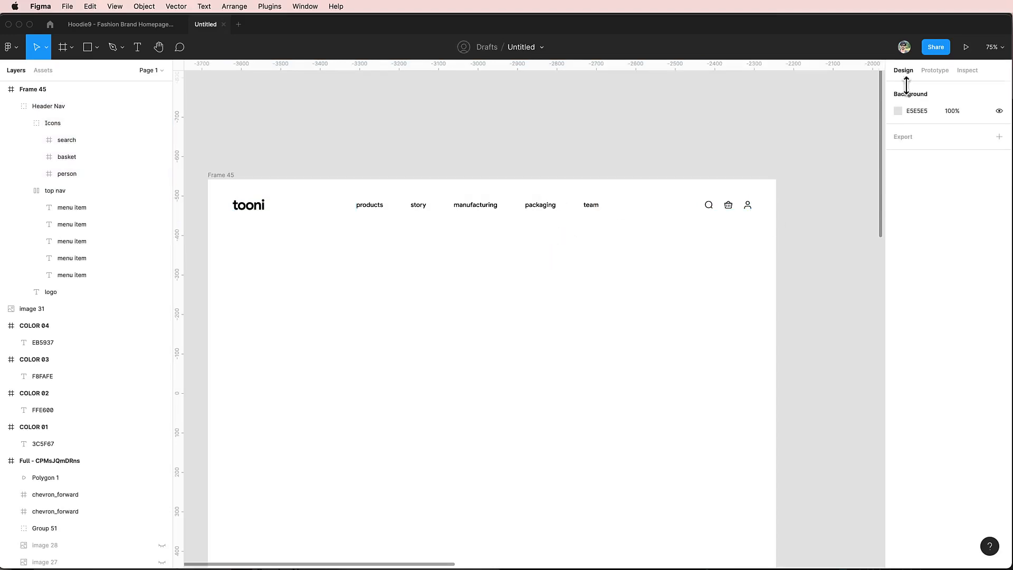
Draw a rectangle about 358 × 765 px in the upper right corner of Frame 45.
scroll(636, 201, down, 2)
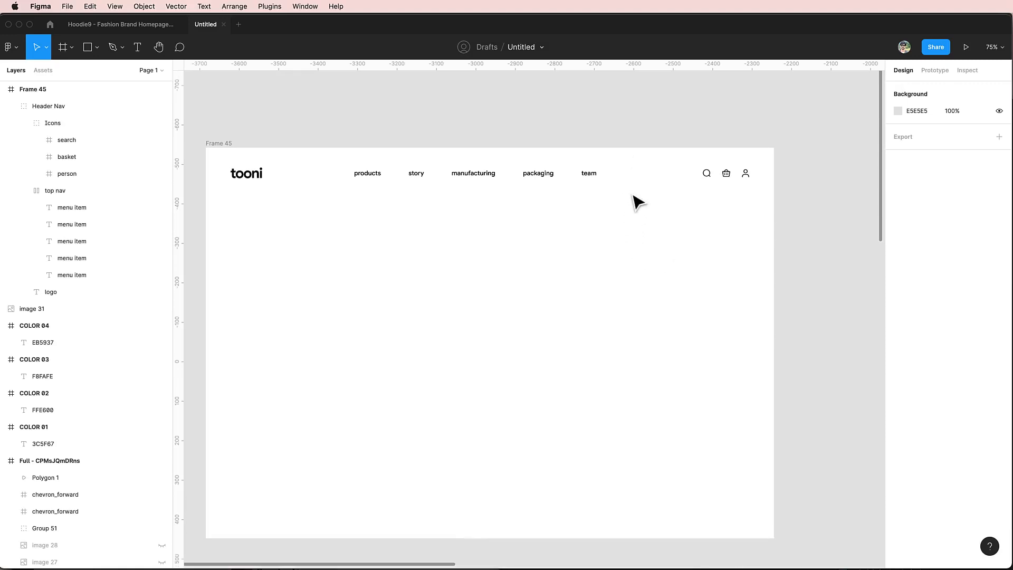
scroll(637, 202, down, 1)
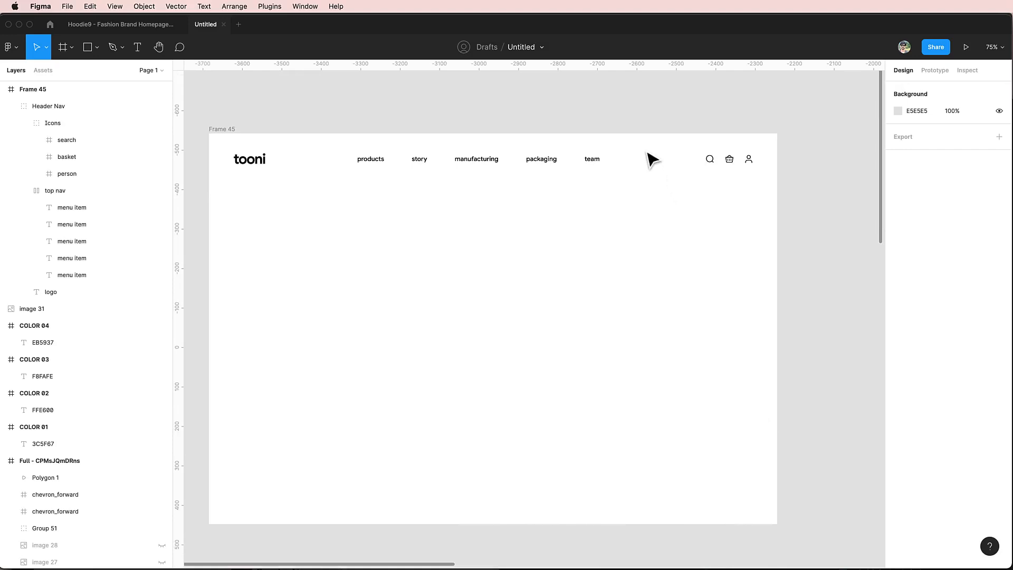
key(r)
drag(636, 133, 777, 435)
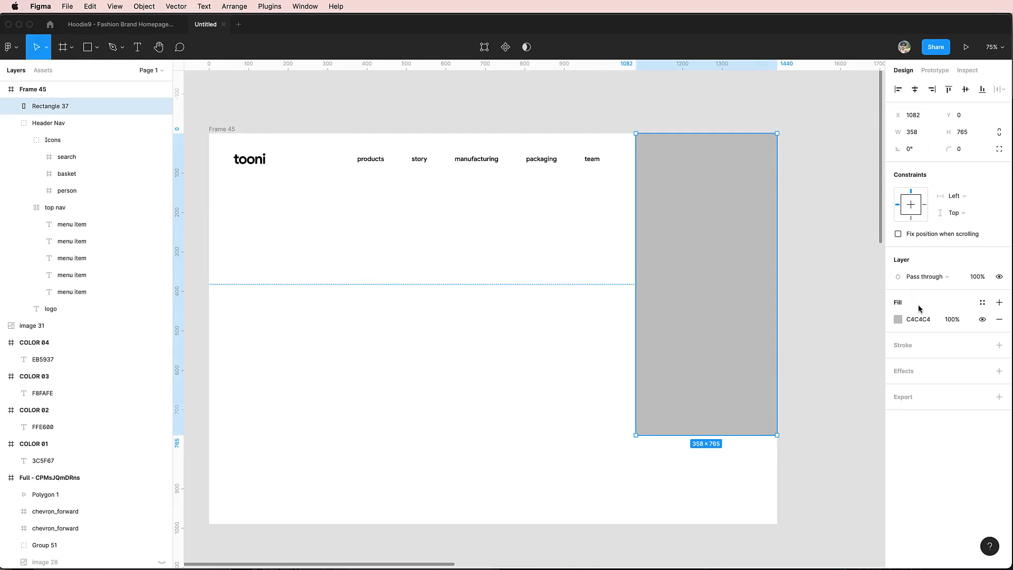
Resize the rectangle to 308 × 694 px and move it flush with the frame's right edge at X 1132.
click(917, 136)
key(Return)
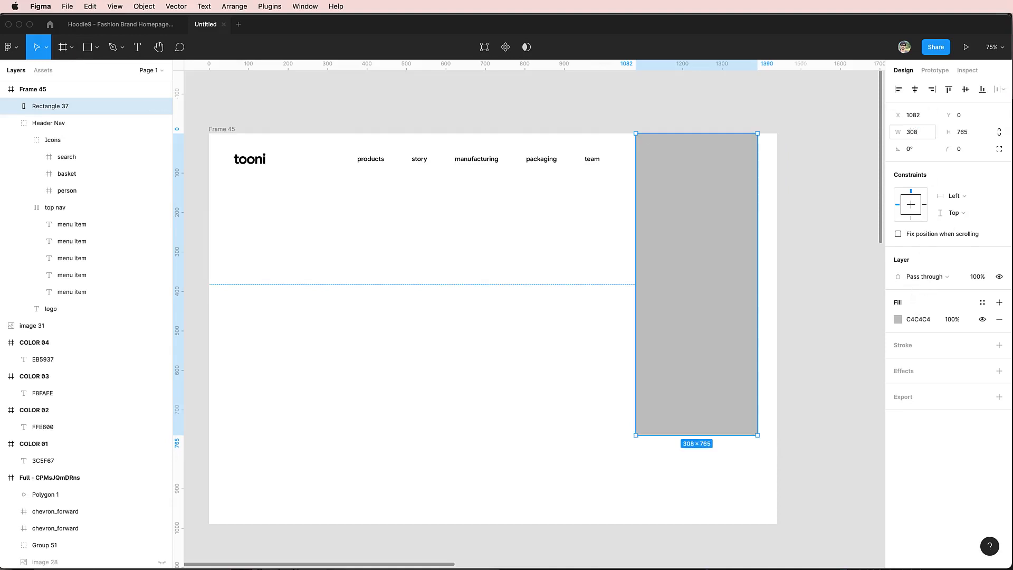
click(967, 135)
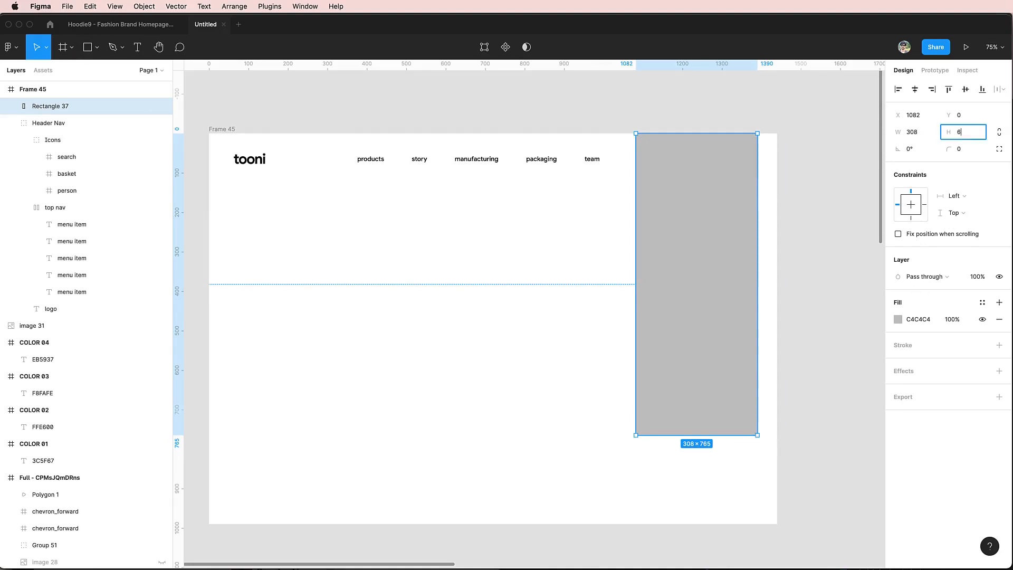
text(694)
key(Return)
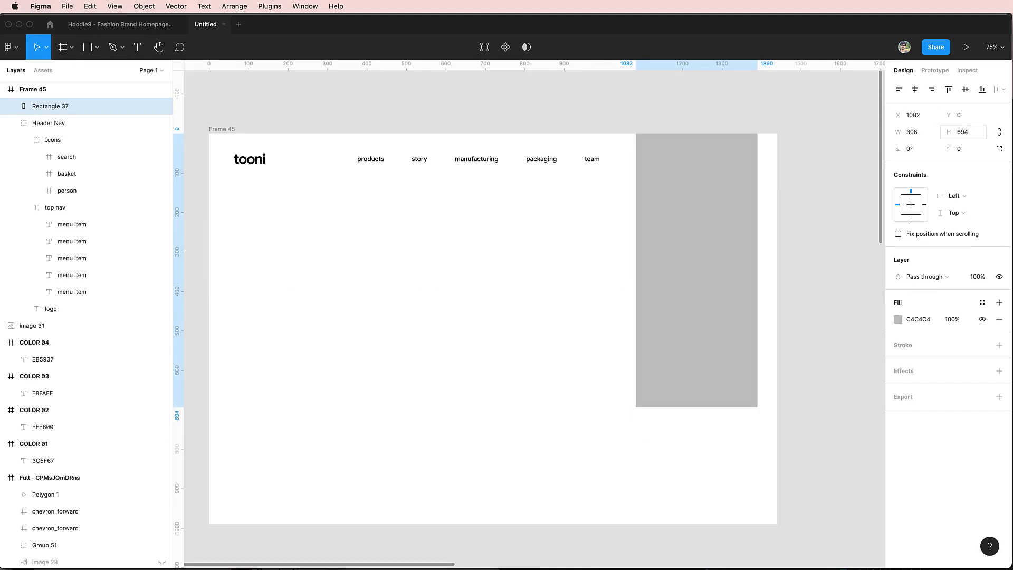
drag(736, 244, 747, 242)
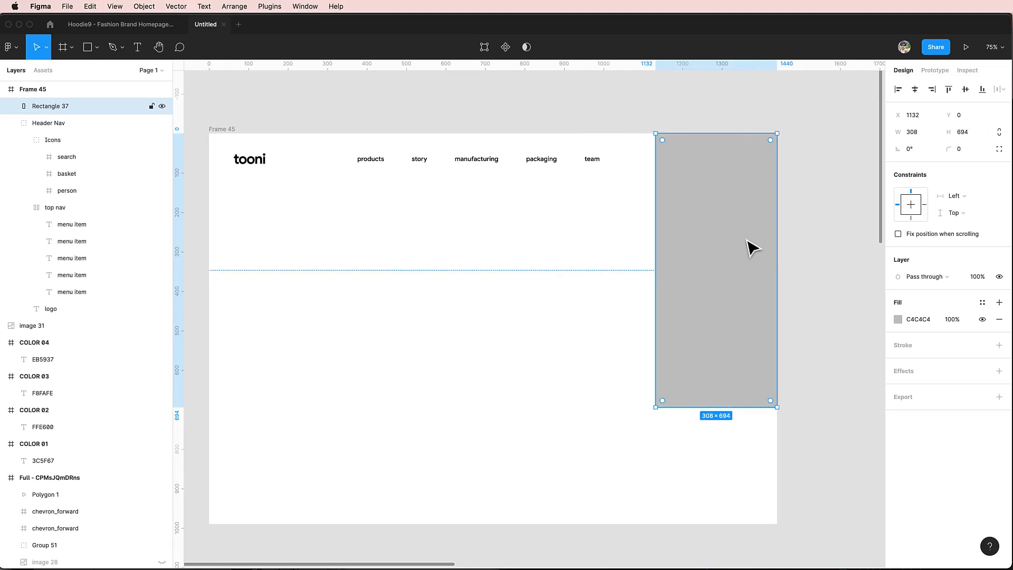
Edit the rectangle's vector points, raising its lower left corner straight up to Y 546 for a slanted bottom edge.
double_click(673, 398)
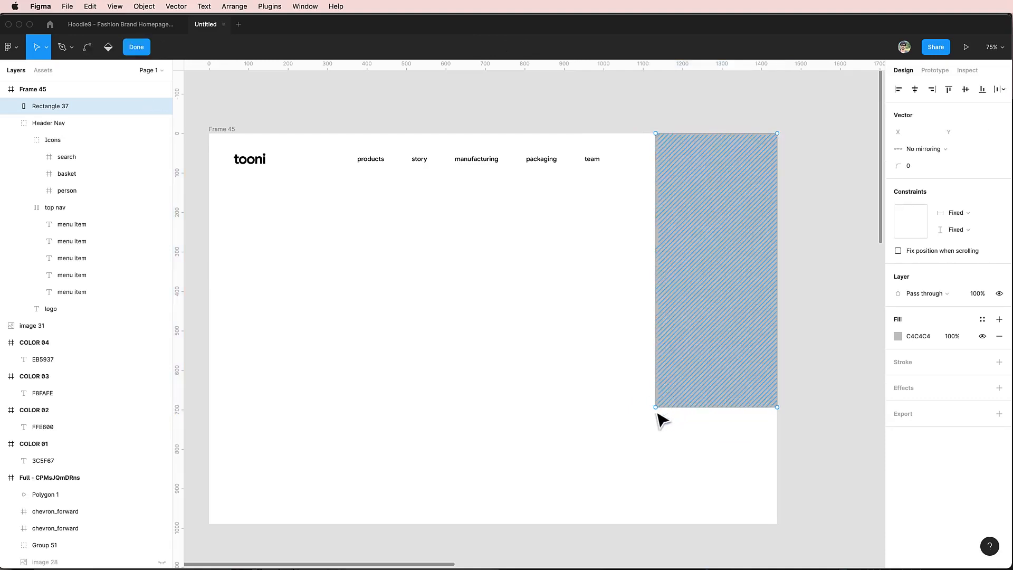
key(Escape)
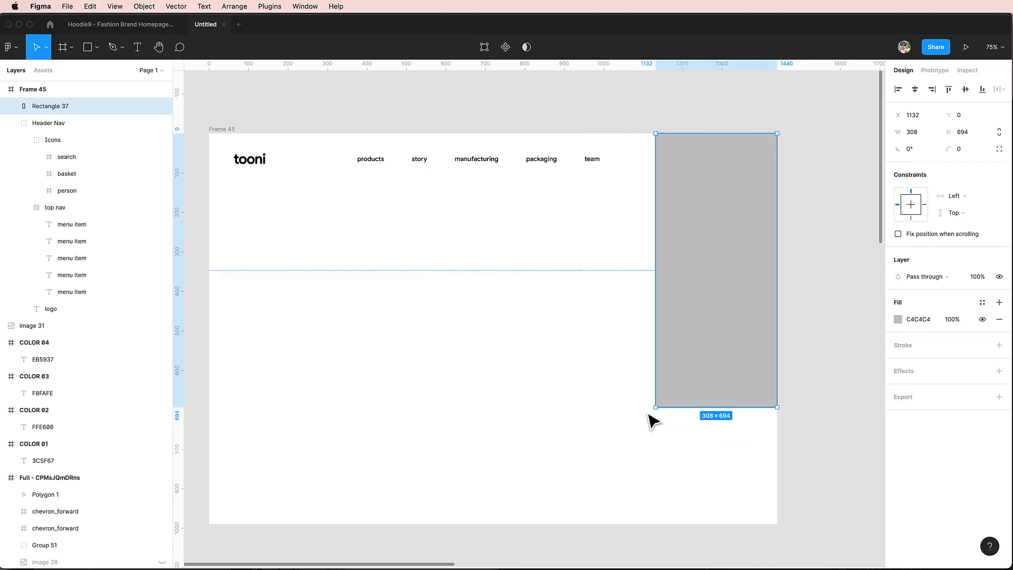
double_click(706, 386)
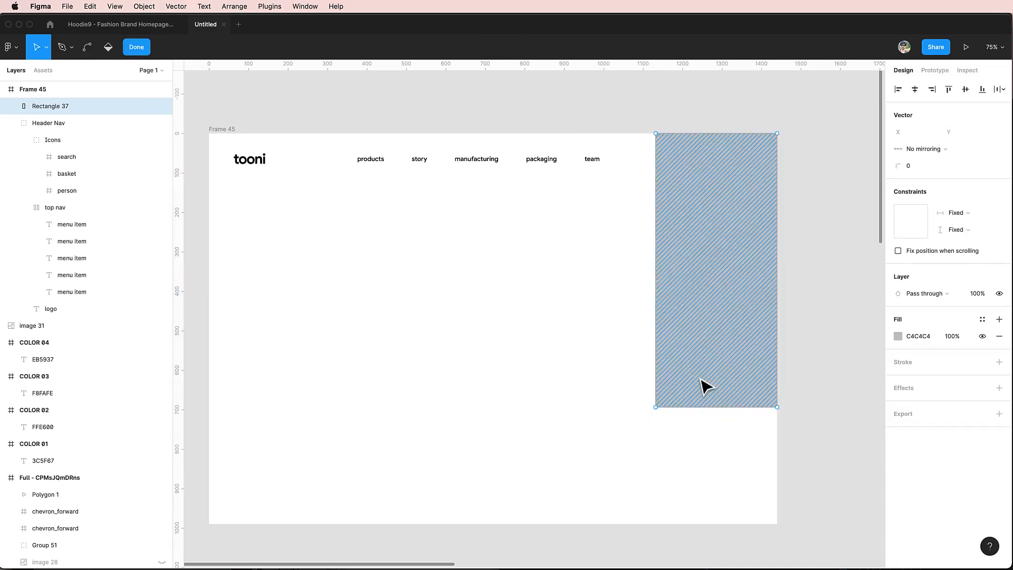
click(656, 407)
drag(658, 407, 658, 350)
drag(540, 353, 664, 355)
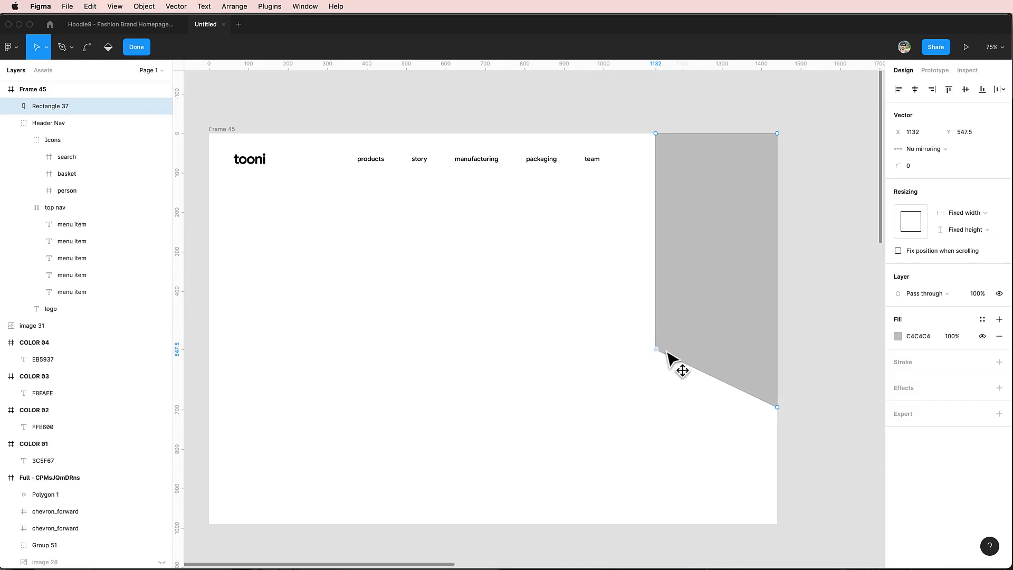
drag(669, 352, 669, 352)
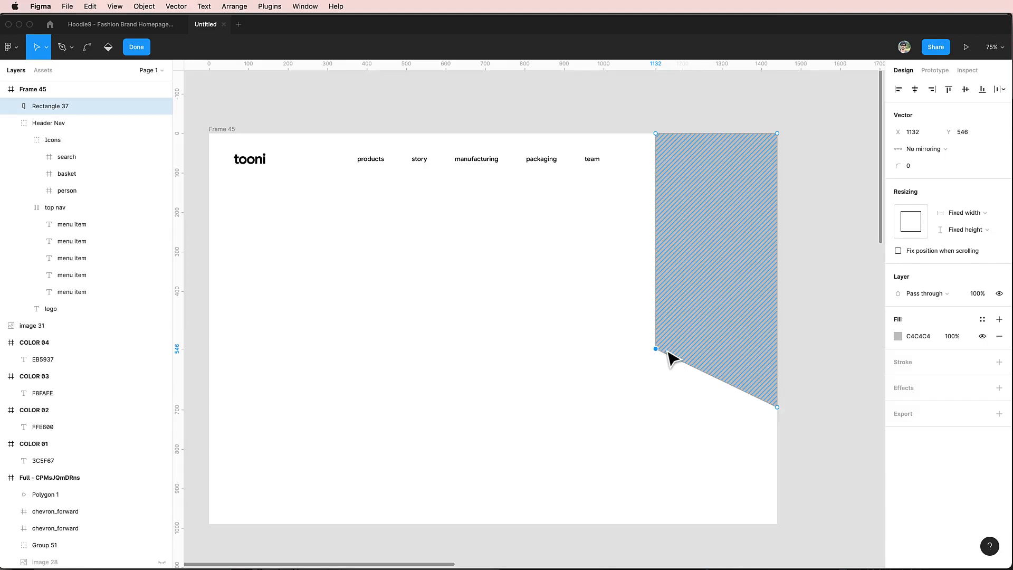
click(660, 372)
key(Escape)
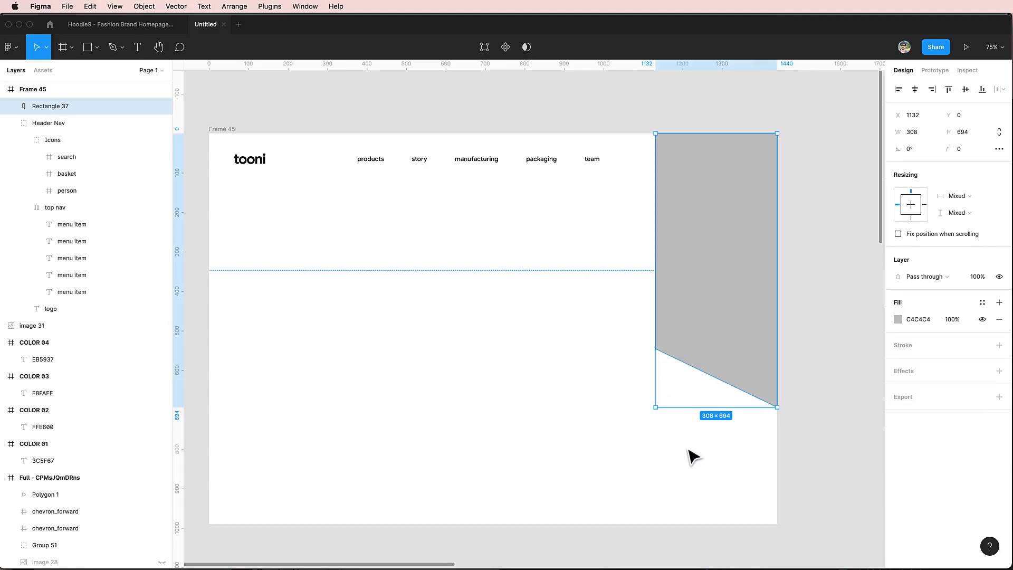
click(694, 457)
click(731, 325)
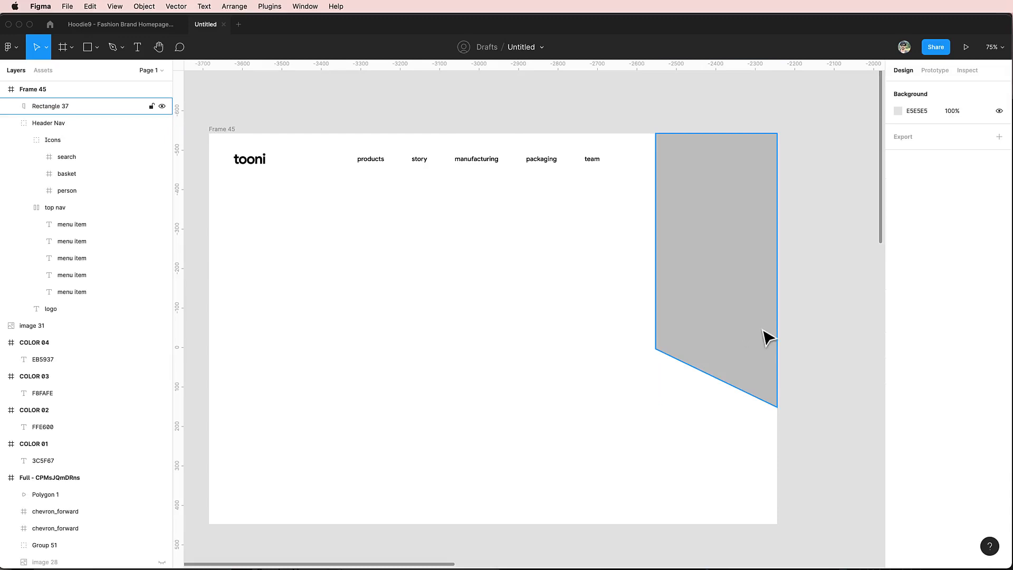
Round the gray panel's lower left corner point to a radius of 80 and lower the point to Y 597.
double_click(754, 345)
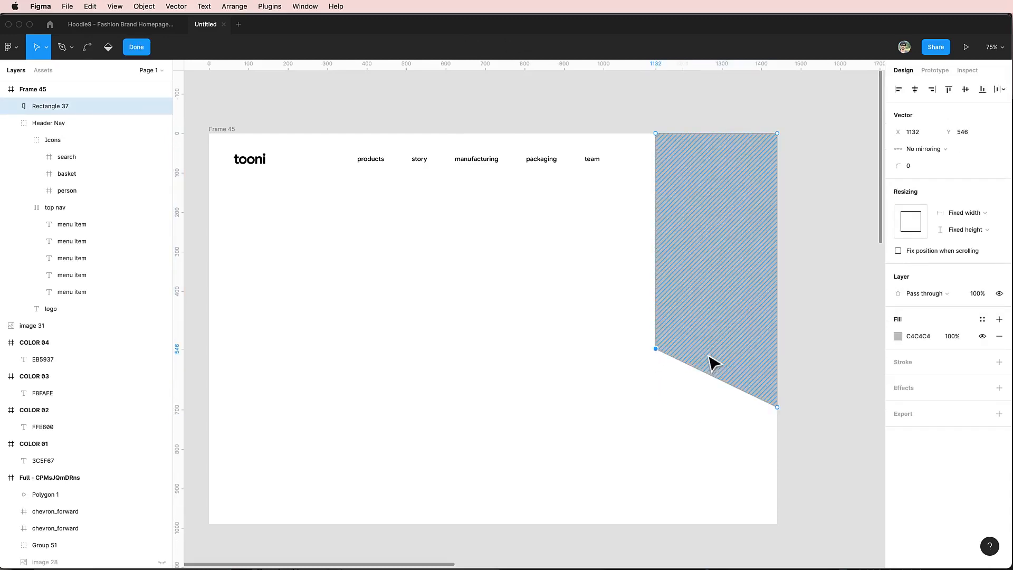
click(657, 349)
click(910, 167)
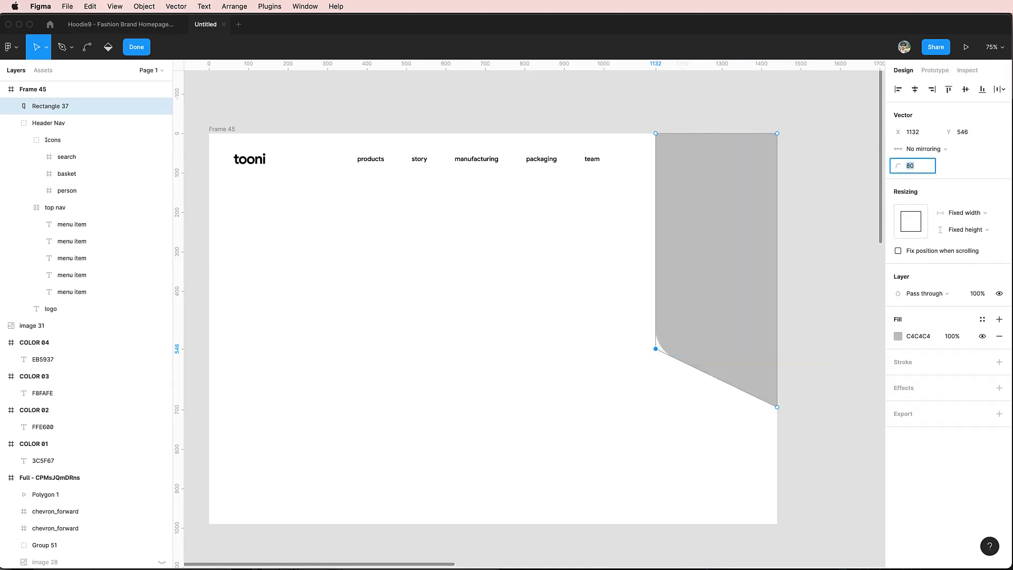
key(Return)
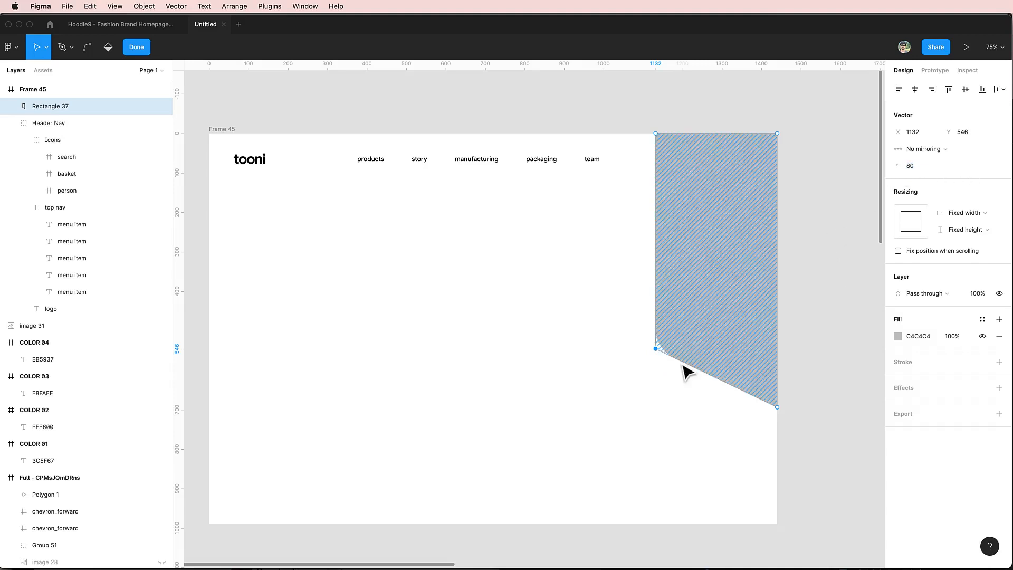
drag(657, 350, 659, 371)
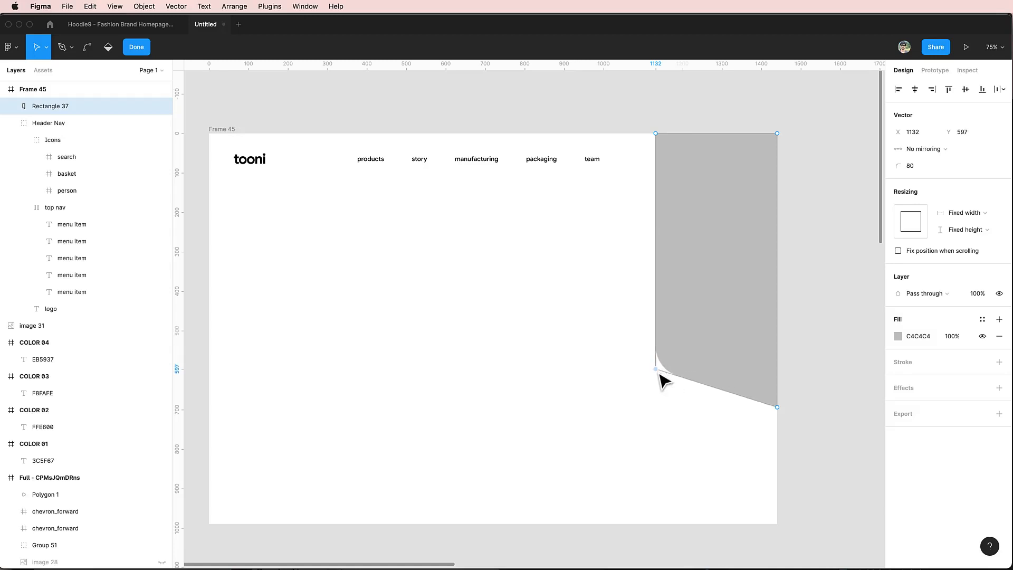
click(666, 419)
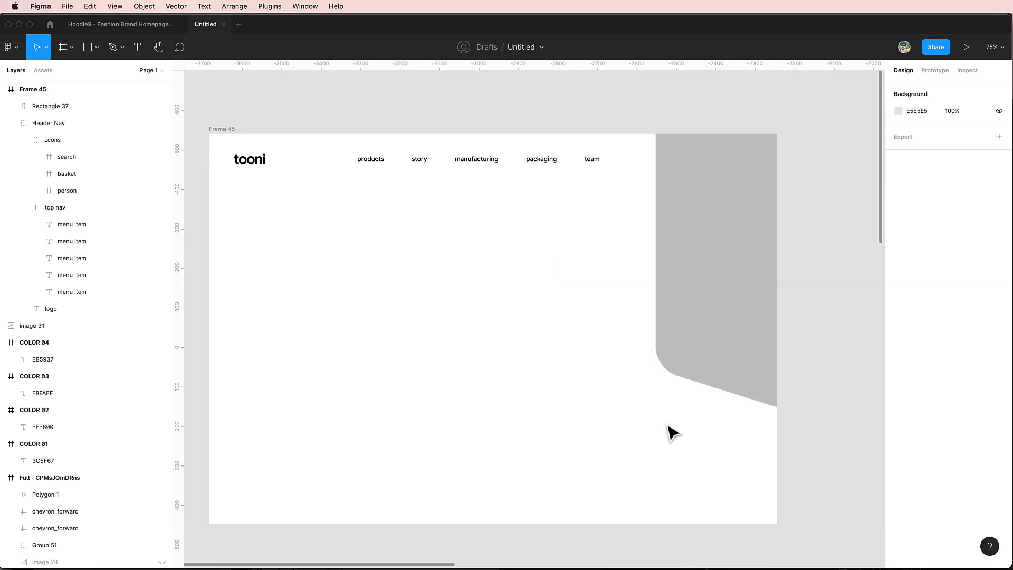
Fill the slanted panel with the yellow FFE600 copied from the COLOR 02 swatch.
scroll(717, 384, right, 10)
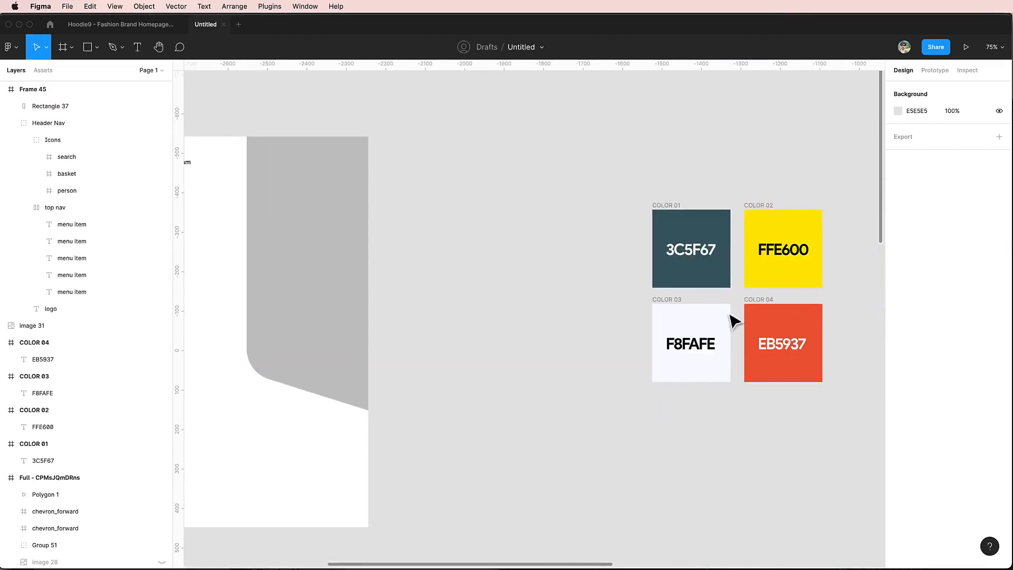
click(773, 212)
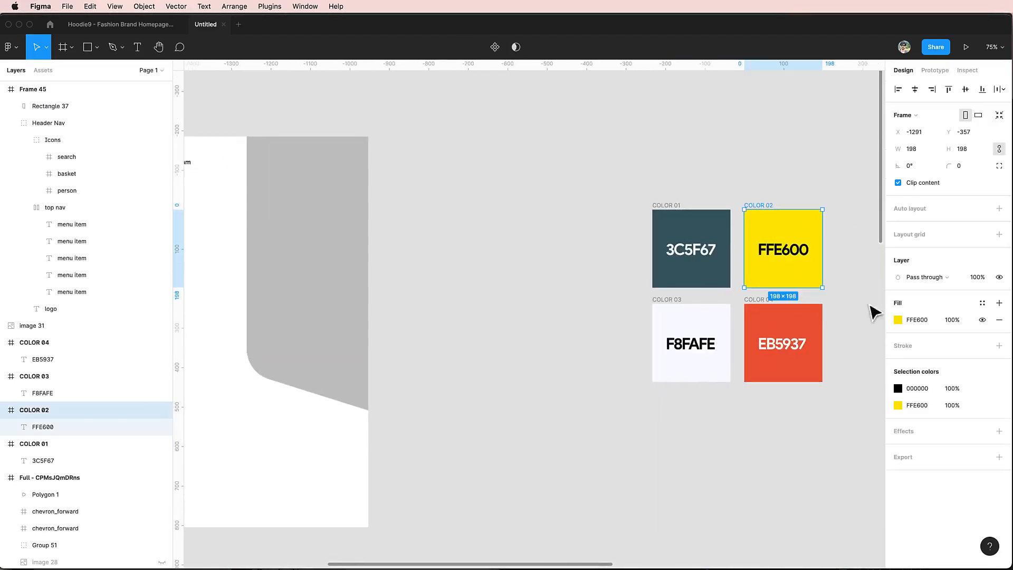
click(917, 320)
key(super+c)
scroll(515, 395, left, 5)
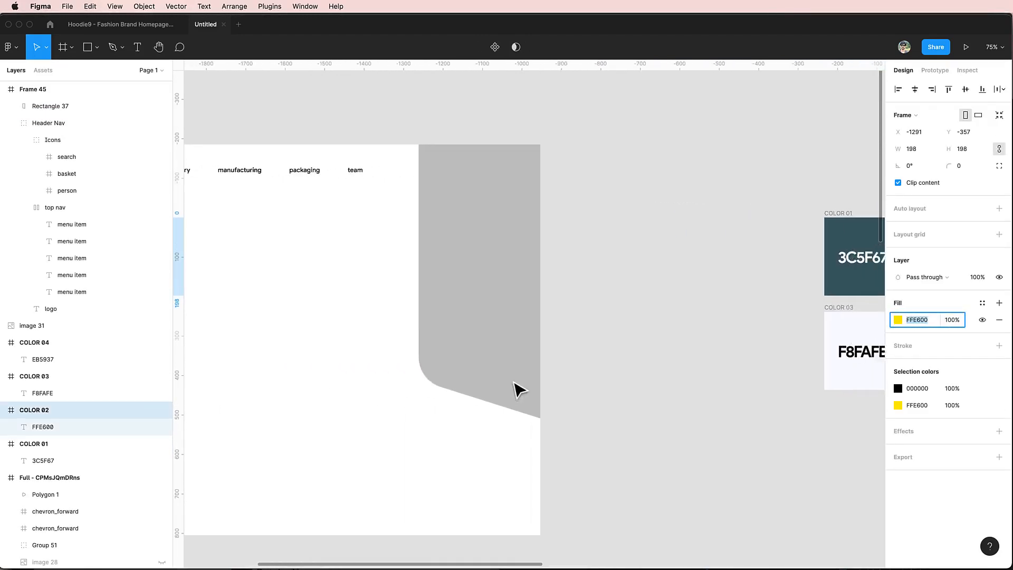
scroll(520, 390, up, 1)
scroll(519, 390, right, 1)
click(498, 353)
click(918, 319)
key(super+v)
key(Return)
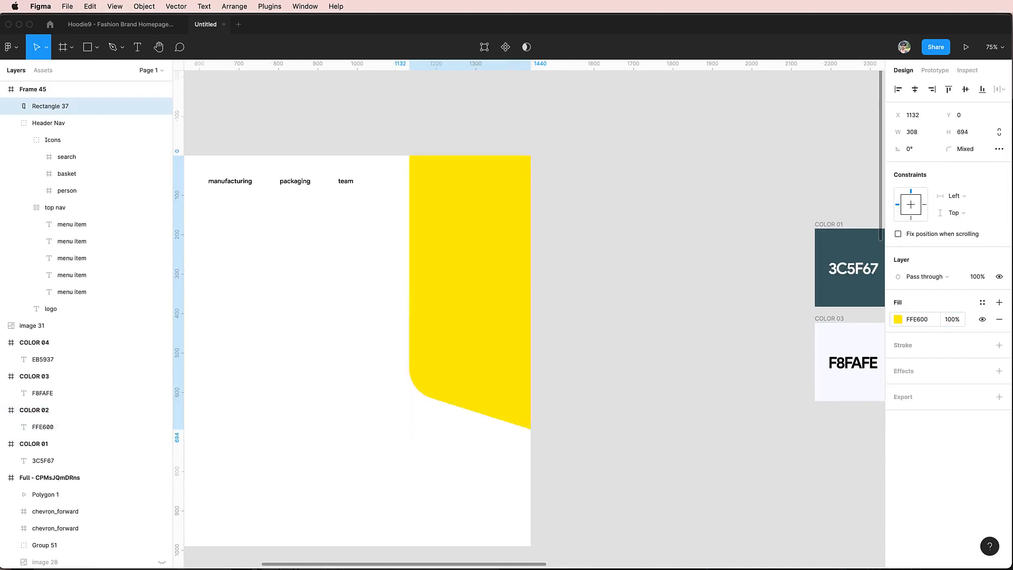
click(668, 311)
Send the yellow panel behind the Header Nav group, then collapse and lock that group.
click(491, 310)
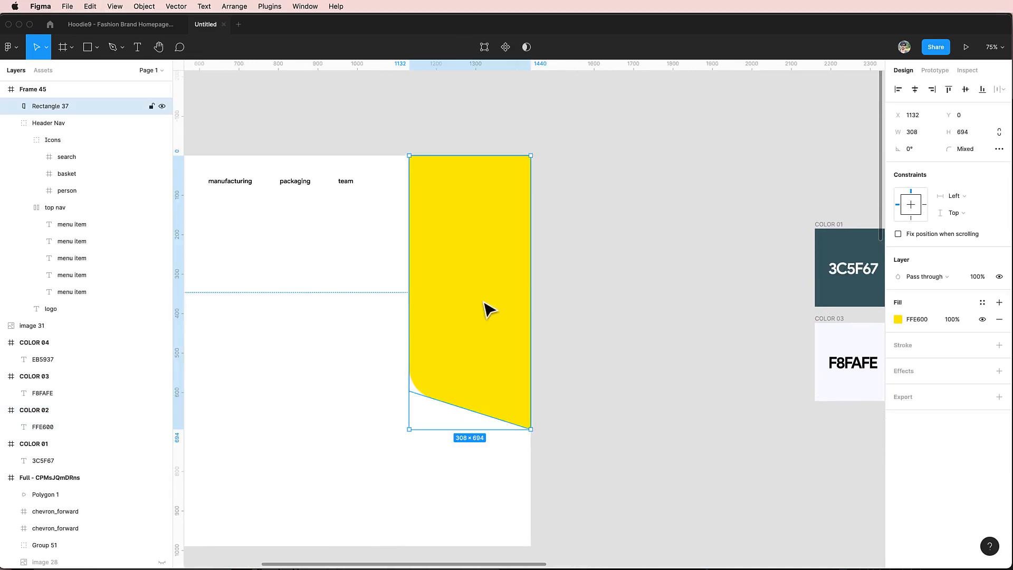
key(super+bracketleft)
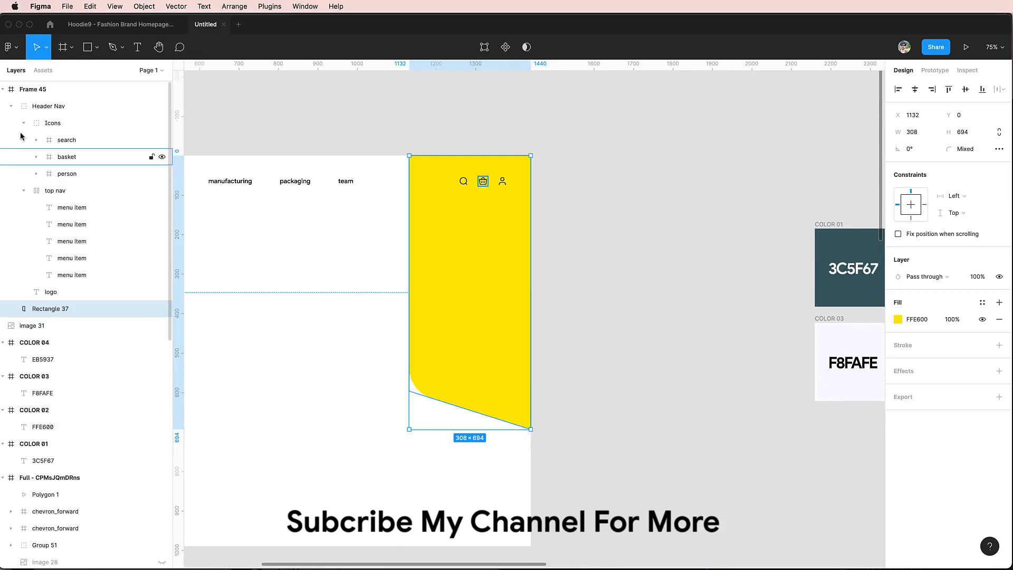
click(11, 106)
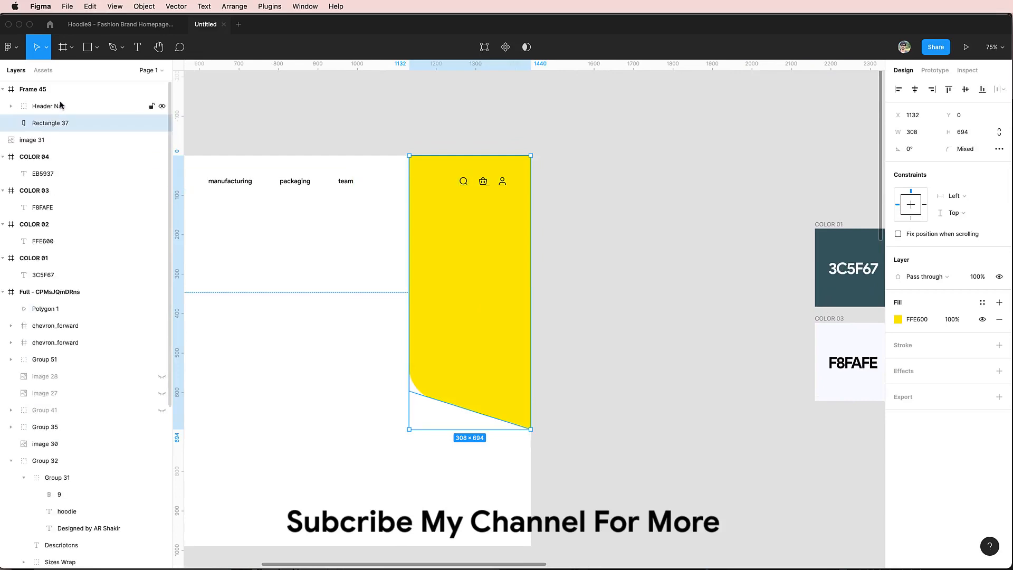
click(152, 107)
click(617, 272)
scroll(633, 272, left, 5)
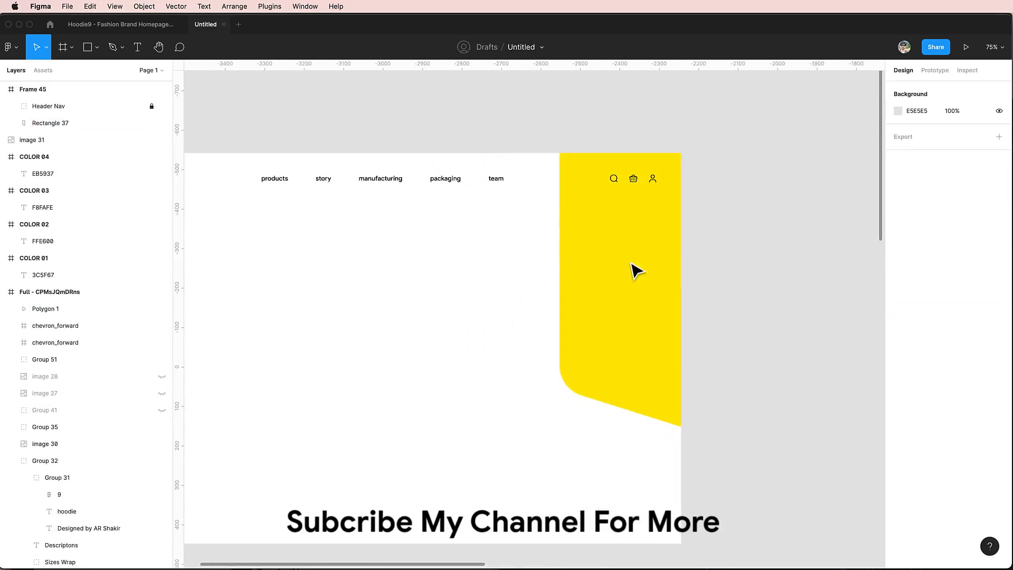
scroll(633, 270, left, 3)
click(660, 272)
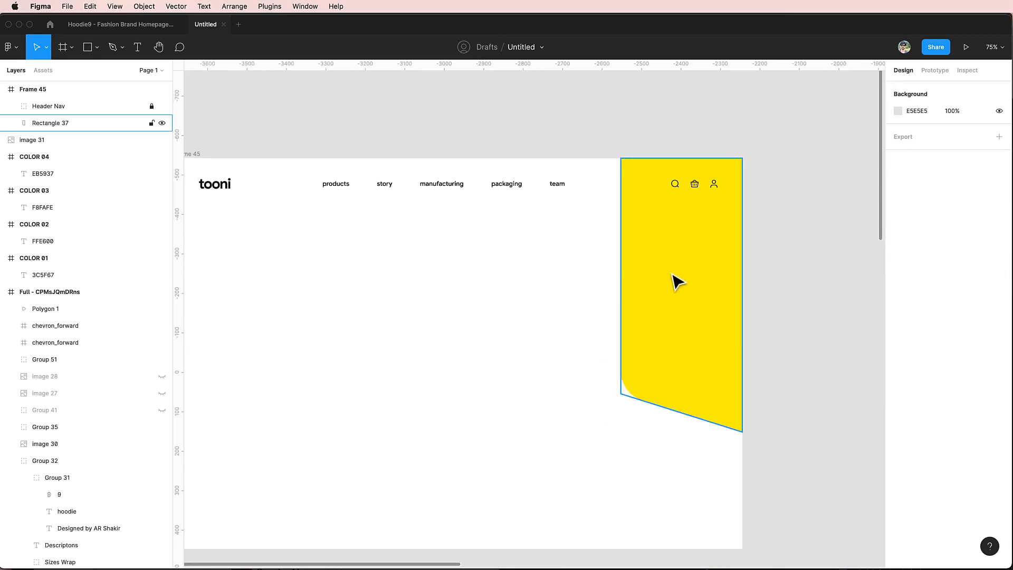
click(758, 365)
scroll(778, 366, left, 3)
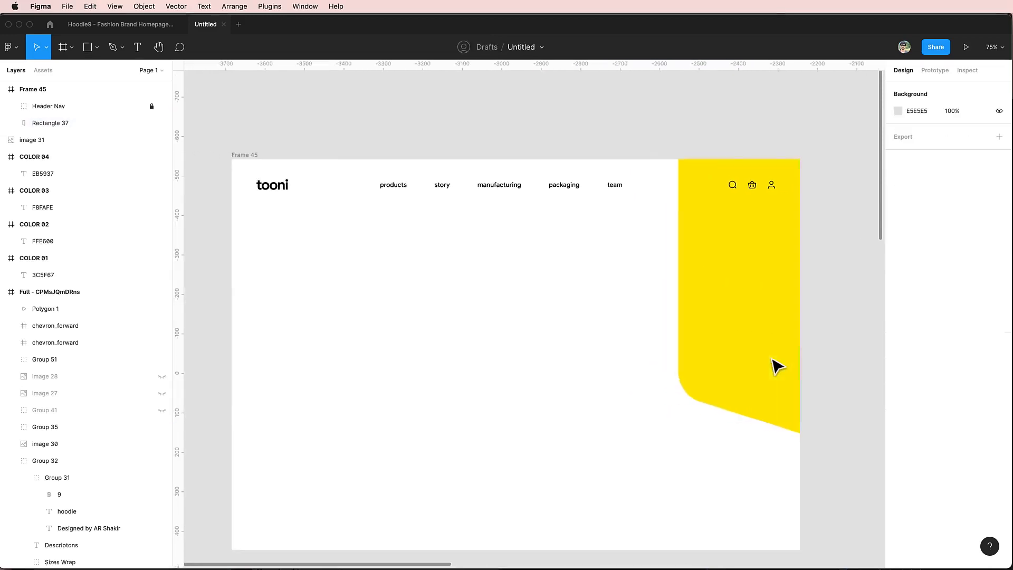
scroll(779, 366, up, 2)
Change Frame 45's white background fill to F8FAFE, matching the COLOR 03 swatch.
scroll(778, 365, down, 5)
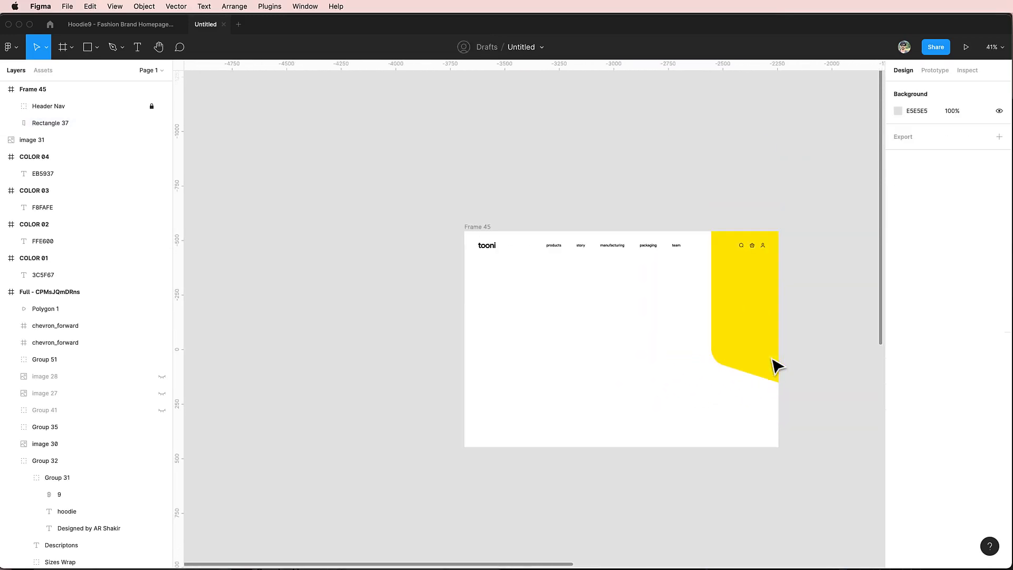
scroll(779, 366, right, 3)
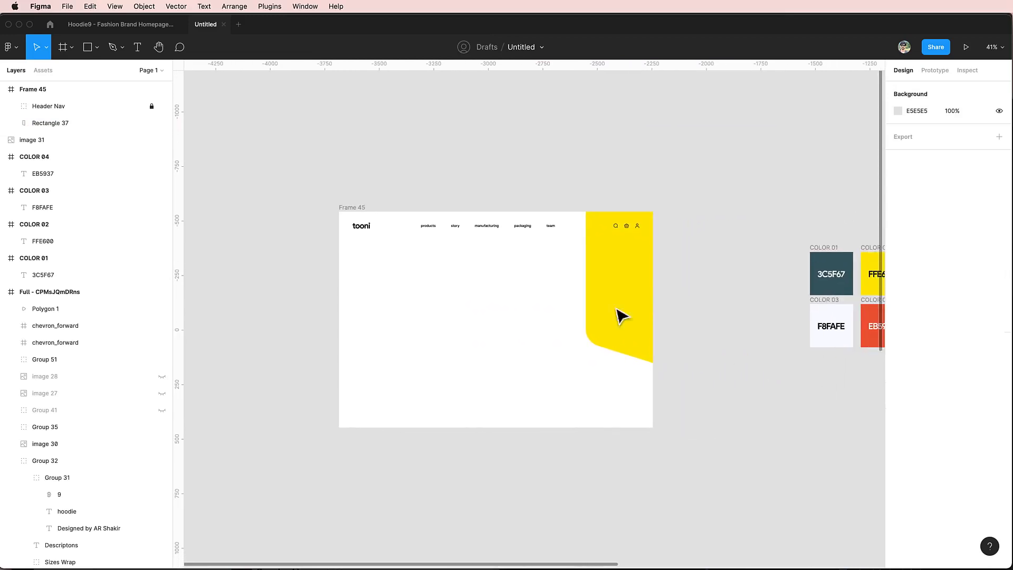
click(343, 208)
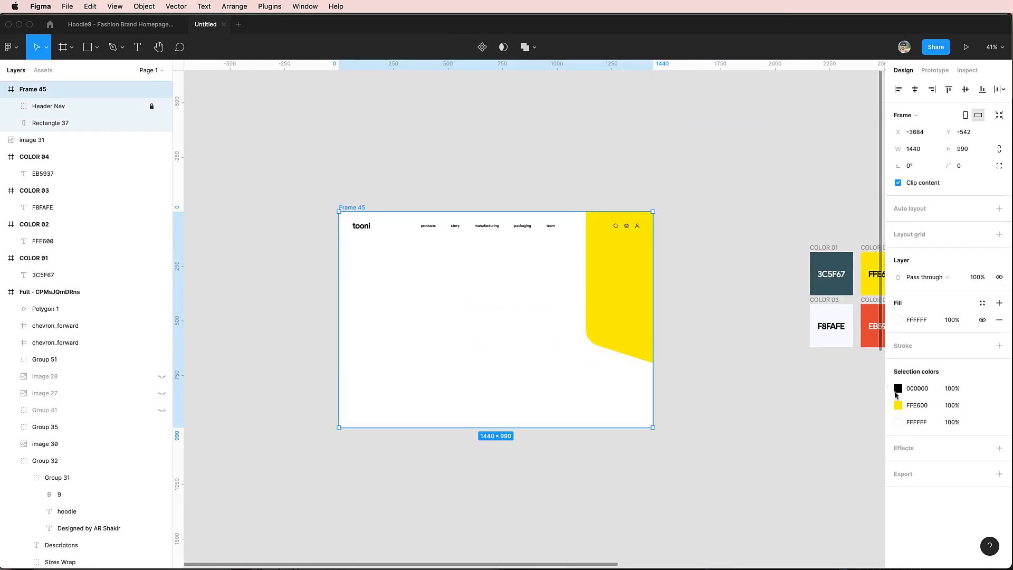
click(822, 312)
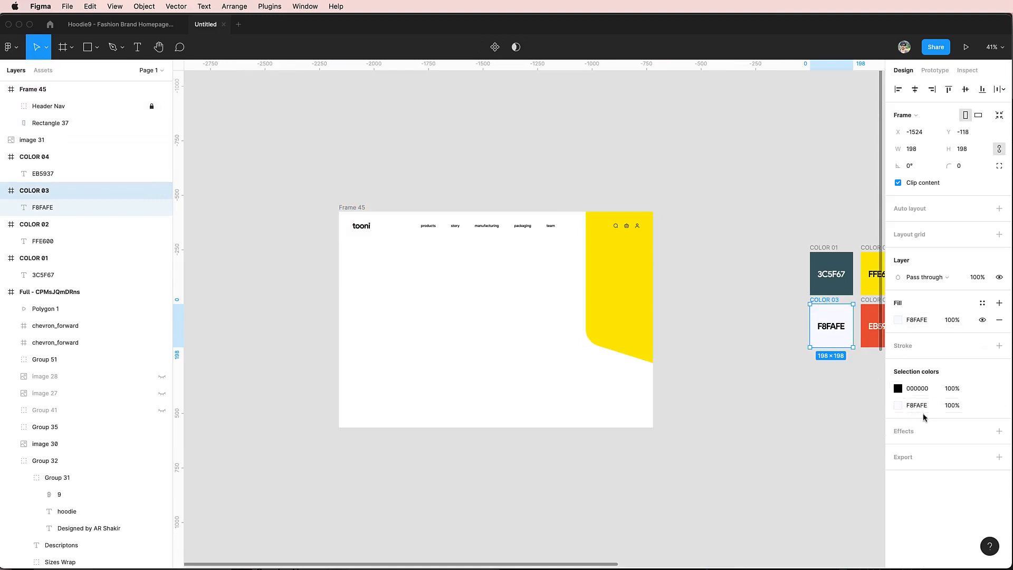
click(355, 208)
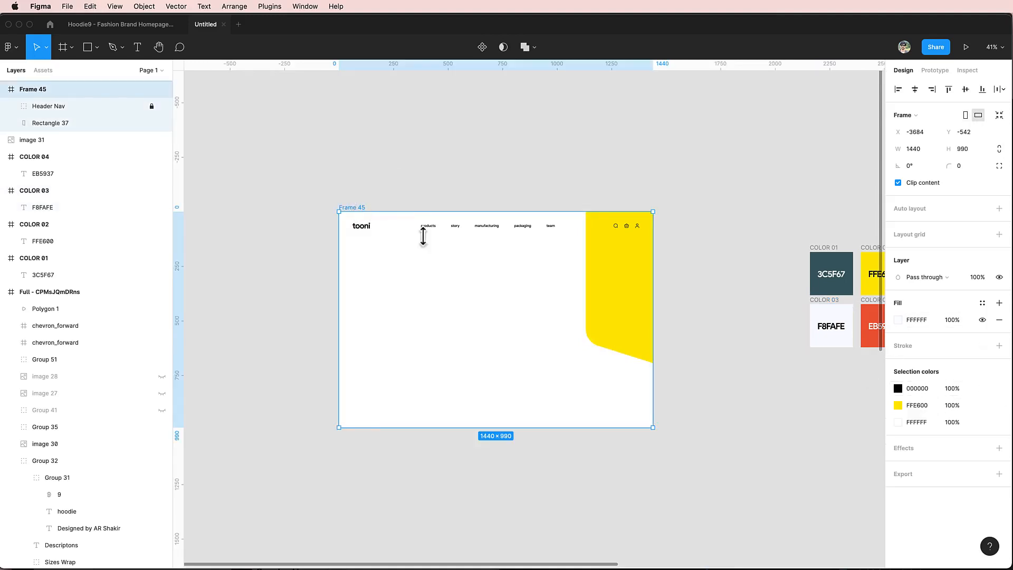
click(911, 426)
text(F8FAFE)
key(Return)
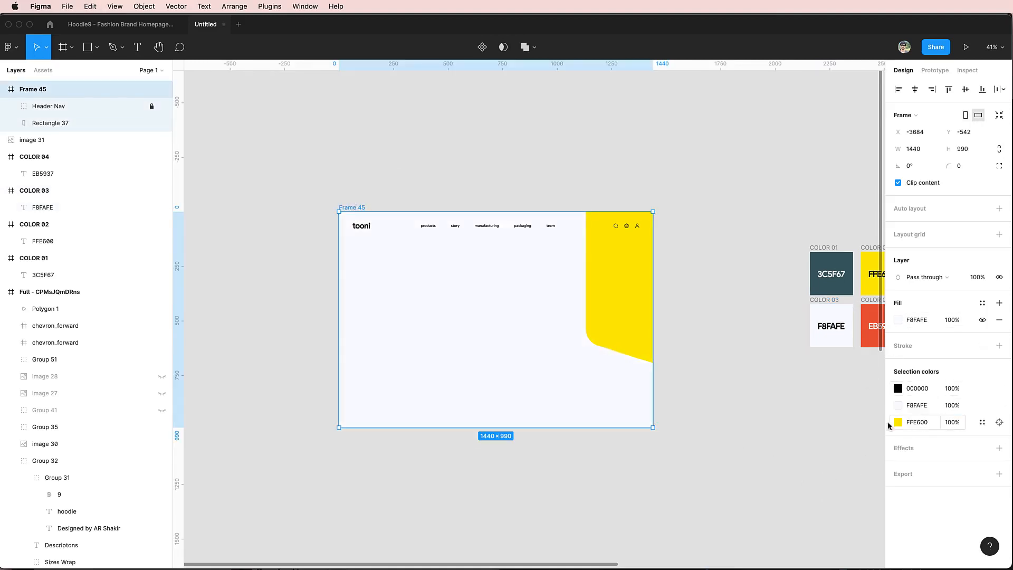
click(761, 401)
Draw a narrow rectangle along Frame 45's left edge down to its bottom, about 78 × 746 px with its top at Y 244.
scroll(763, 404, up, 5)
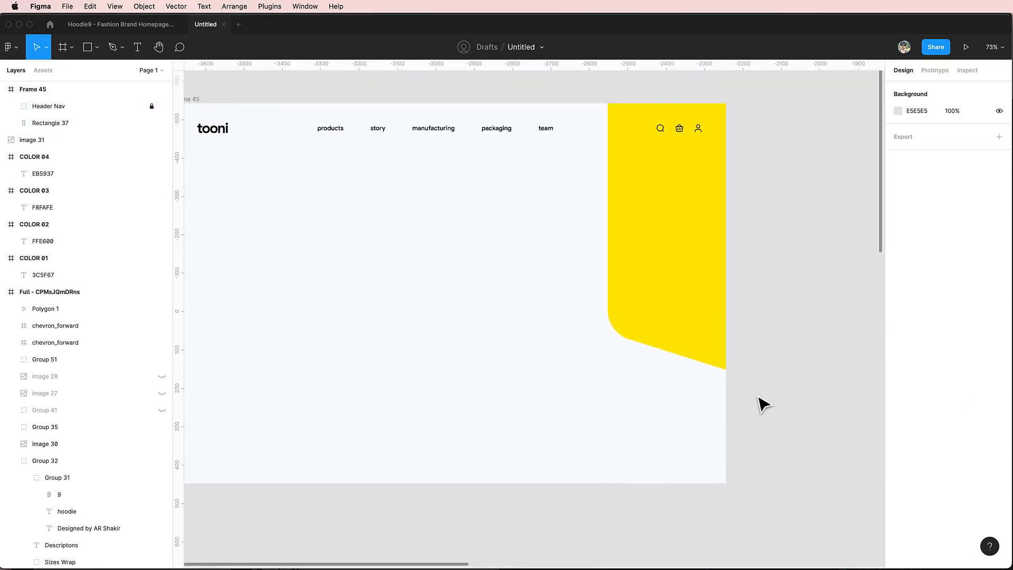
scroll(763, 404, left, 1)
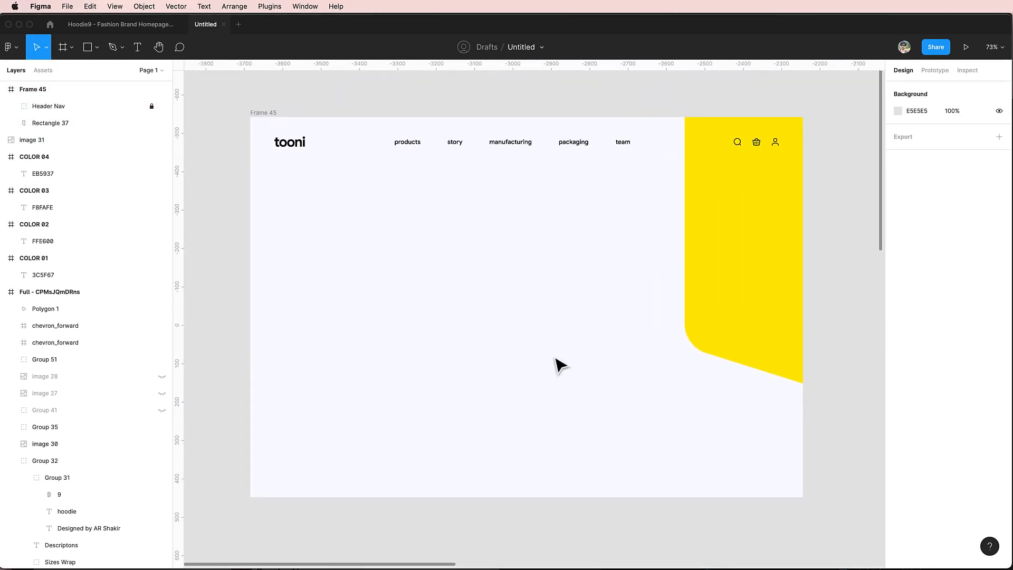
scroll(559, 364, left, 2)
scroll(559, 364, right, 1)
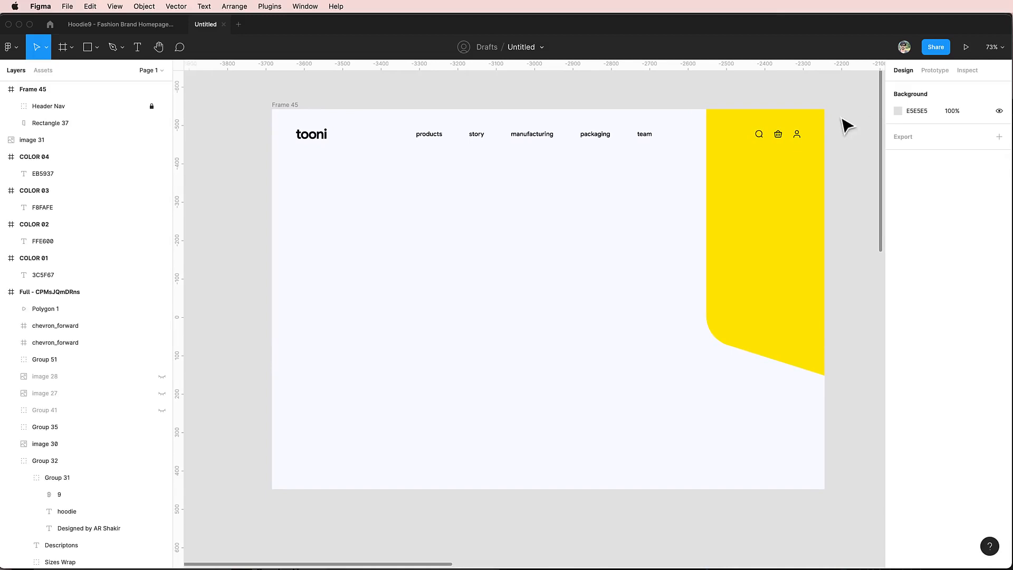
click(292, 109)
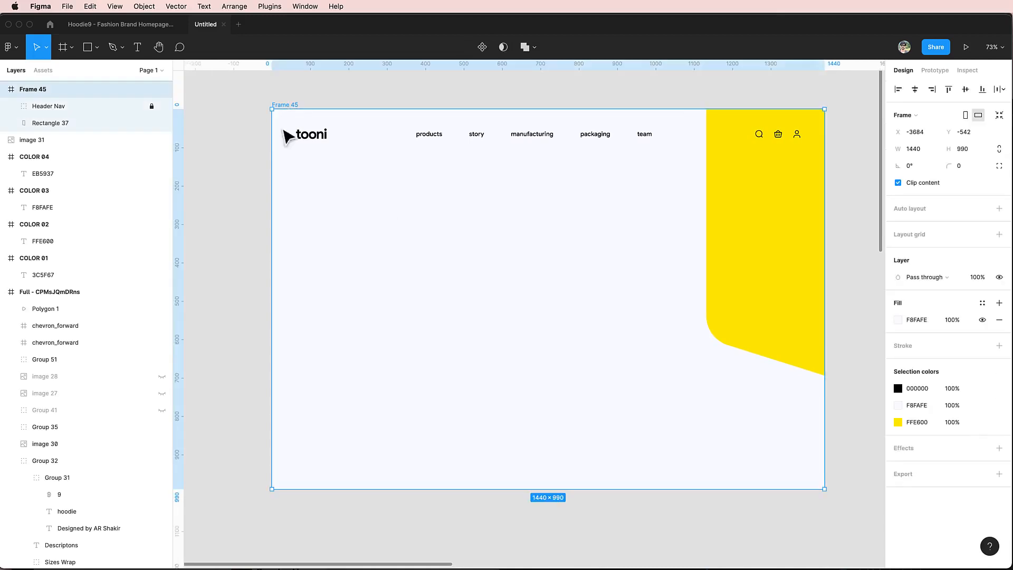
key(r)
drag(271, 183, 299, 489)
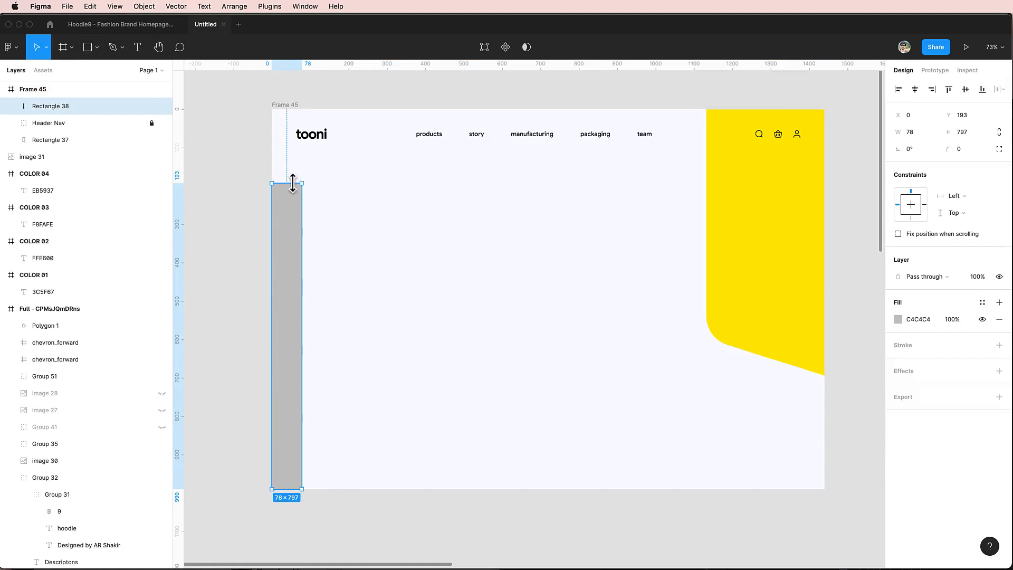
drag(293, 187, 293, 203)
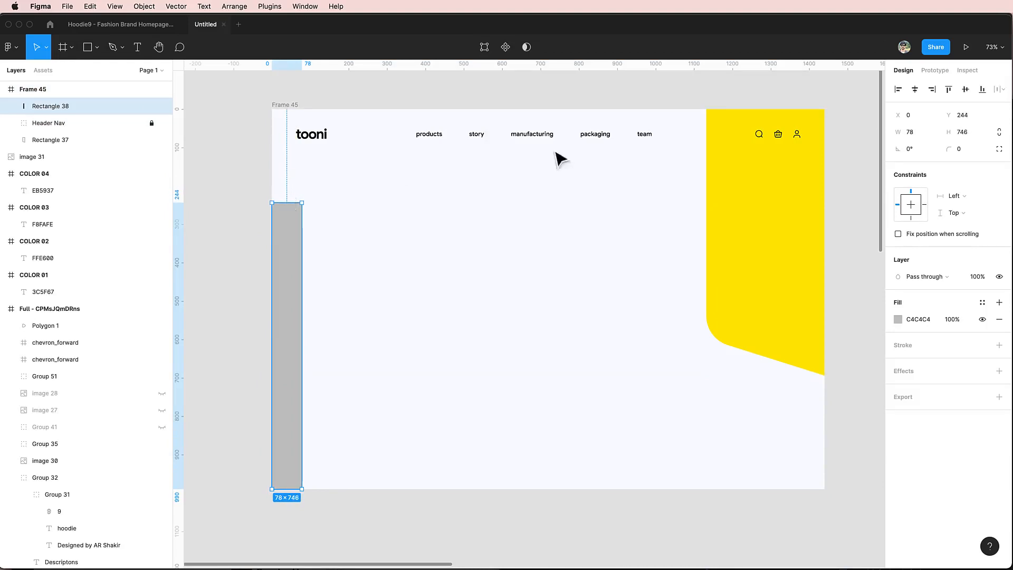
Set the narrow rectangle's height to 750 px and its fill to white FFFFFF.
click(968, 133)
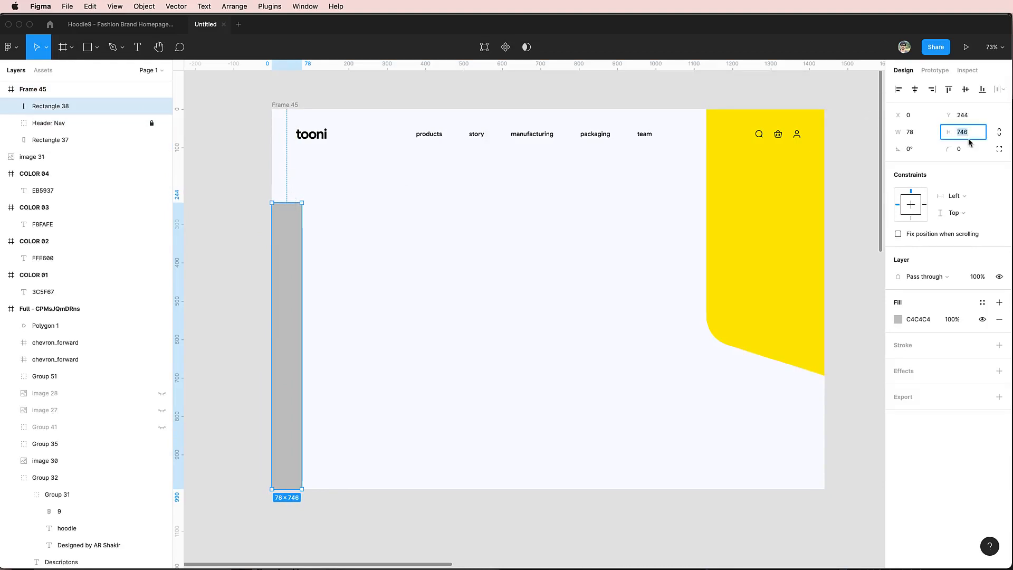
text(750)
key(Return)
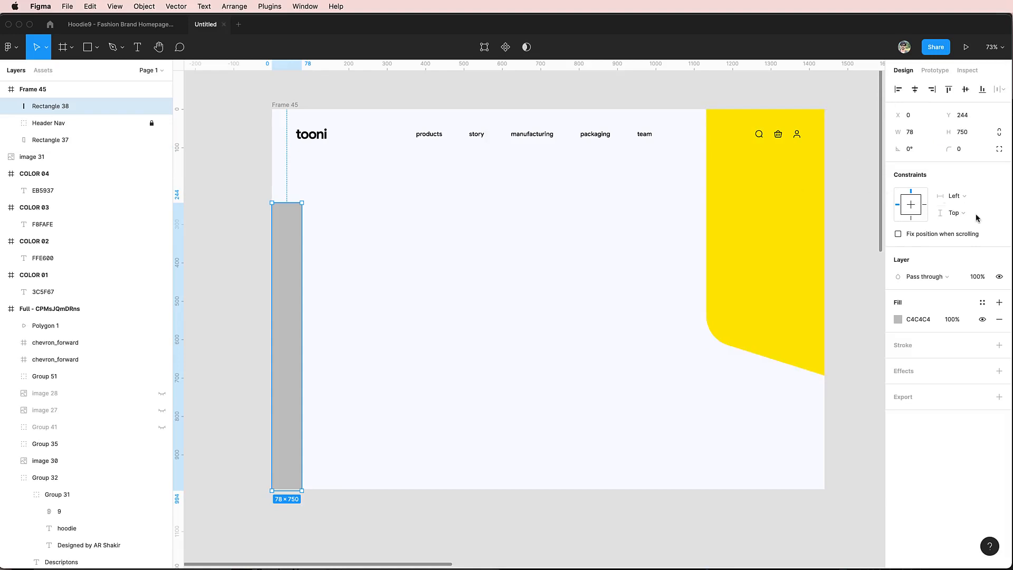
click(929, 318)
text(ff)
key(Return)
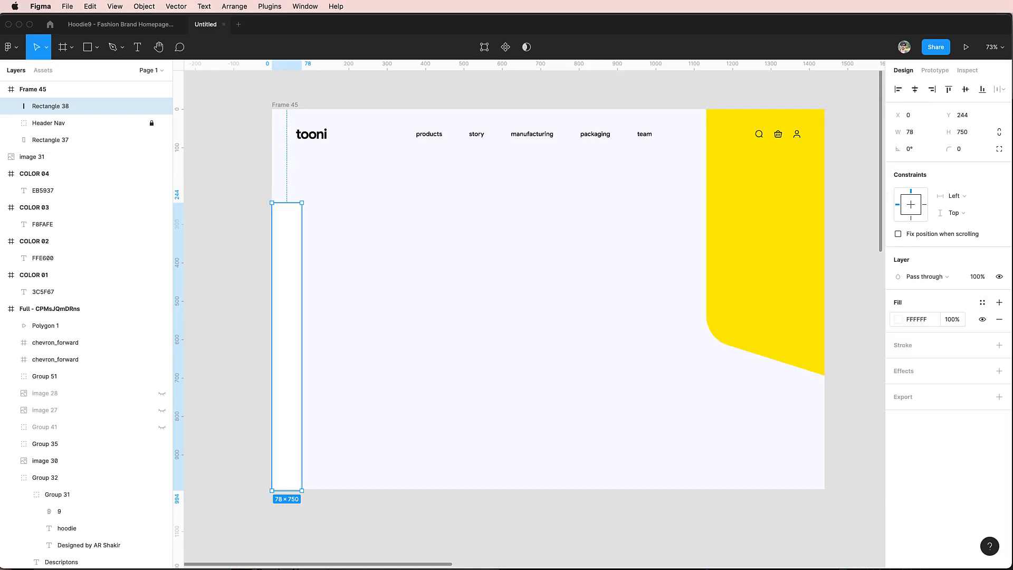
click(227, 351)
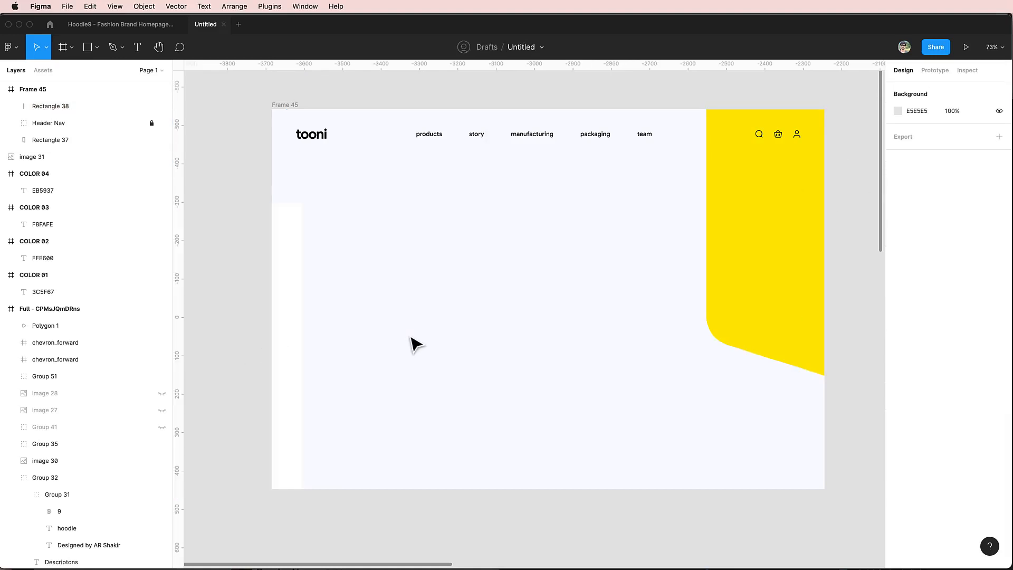
Add the text "fb" in the empty area of Frame 45, to the right of the white strip.
scroll(416, 344, left, 3)
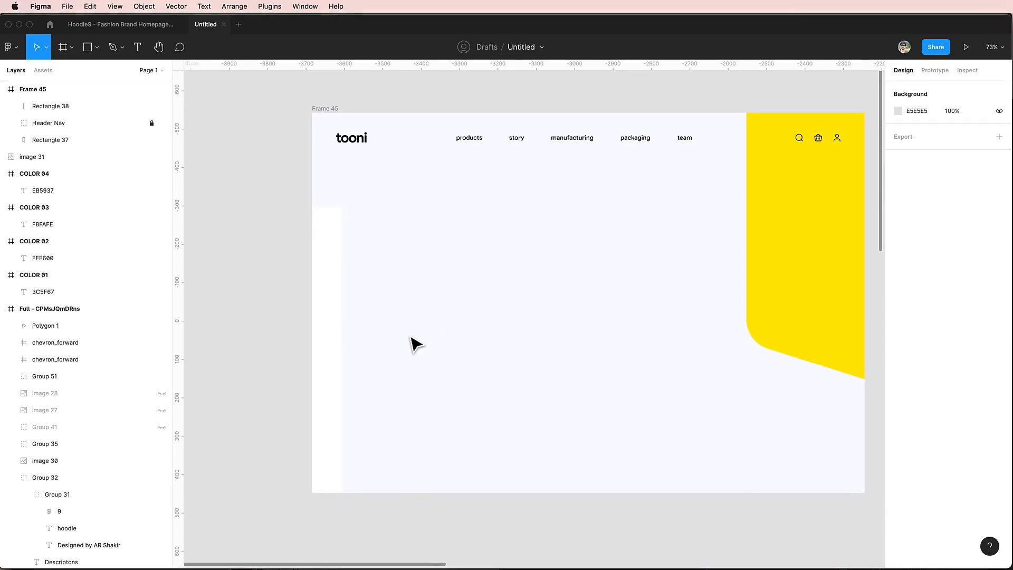
scroll(414, 338, right, 1)
scroll(414, 338, up, 1)
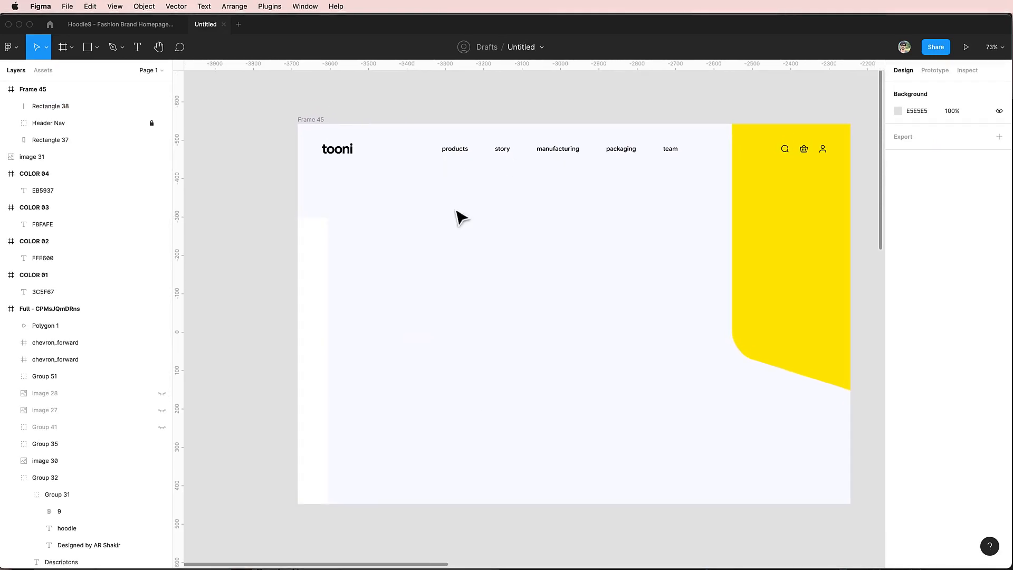
click(299, 359)
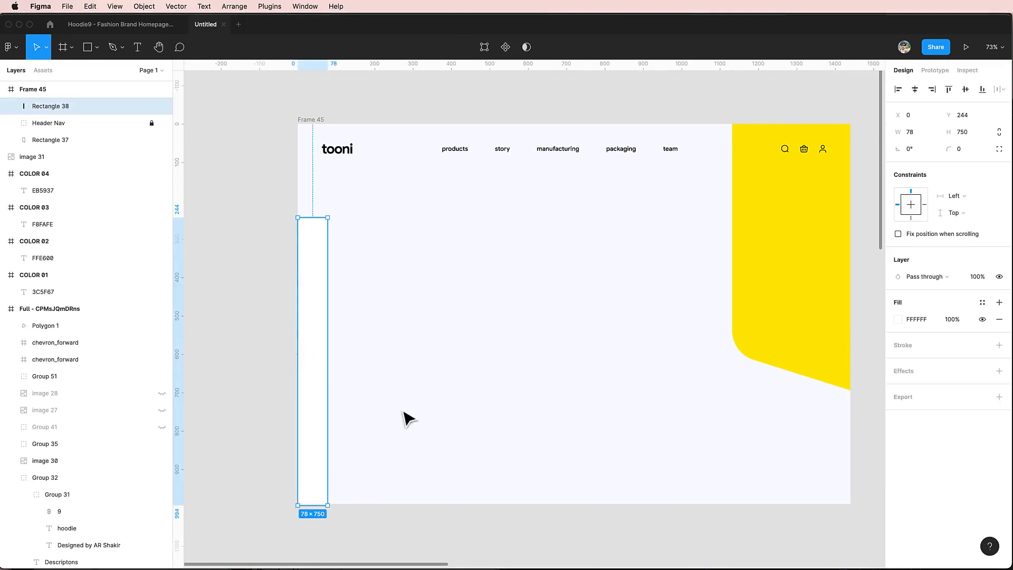
key(t)
click(401, 361)
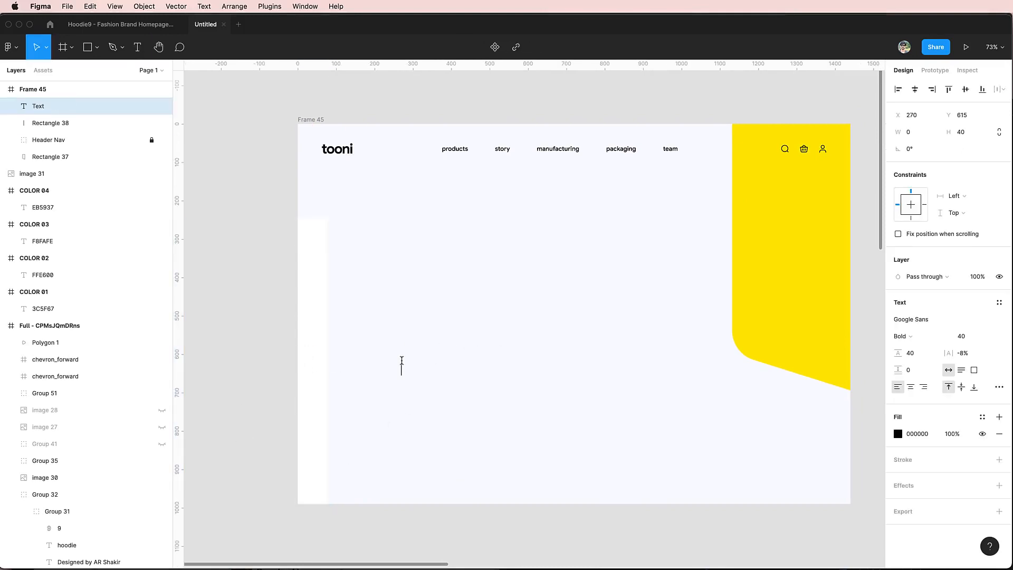
text(p)
key(Escape)
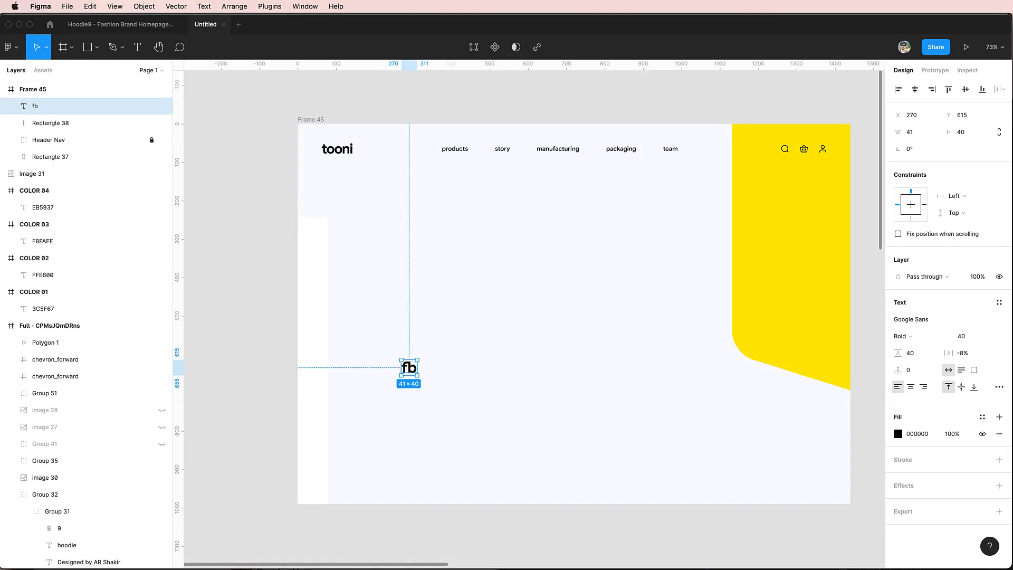
Duplicate the "fb" text, move the copy 50 px to the right and change it to "pi".
key(super+d)
key(shift+Right)
key(shift+Right)
key(shift+Right)
key(shift+Right)
key(shift+Right)
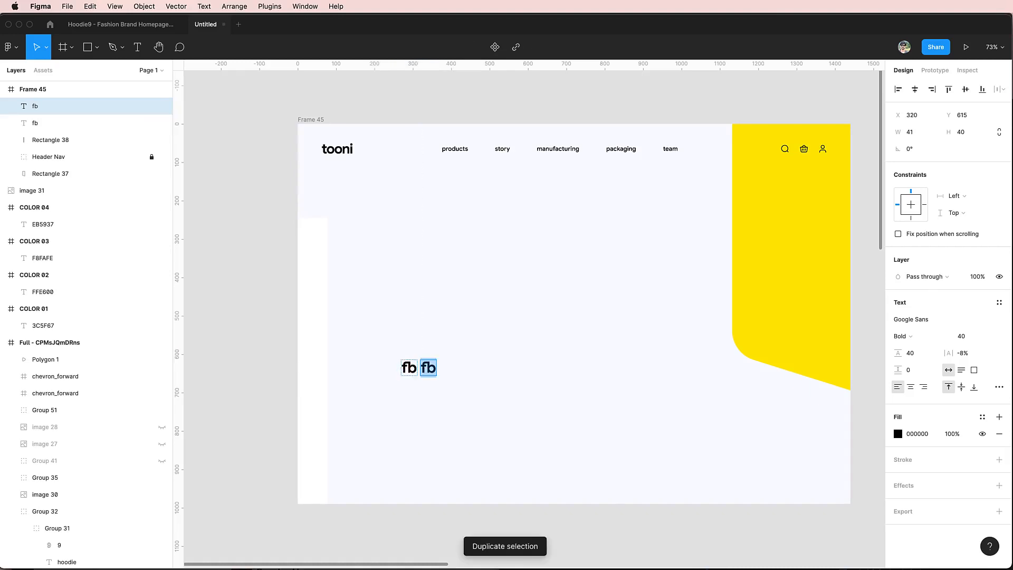
text(pin)
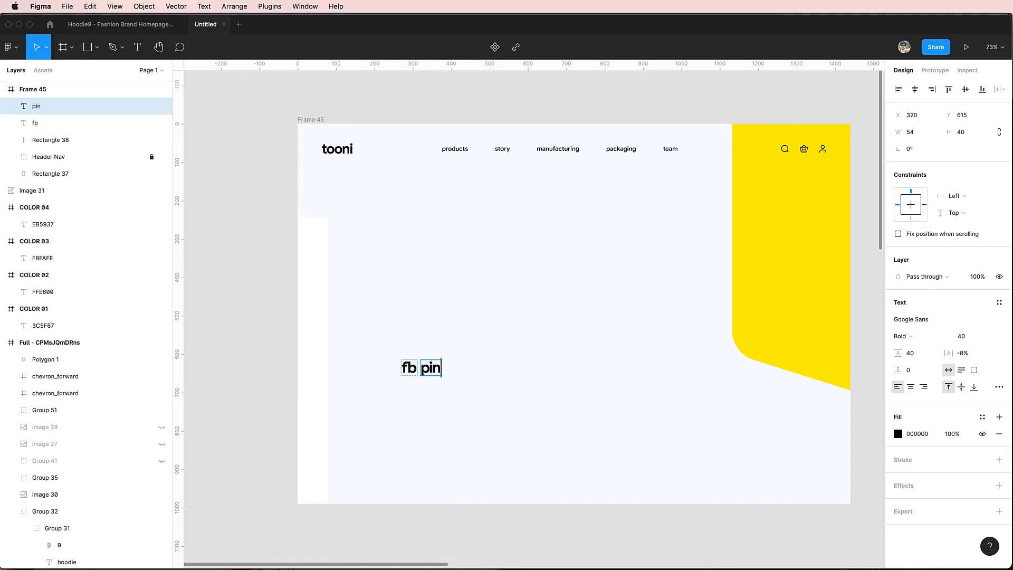
key(Escape)
Duplicate the "pi" text, move the copy 50 px to the right and change it to "in".
key(super+d)
key(shift+Right)
key(shift+Right)
key(shift+Right)
key(shift+Right)
key(shift+Right)
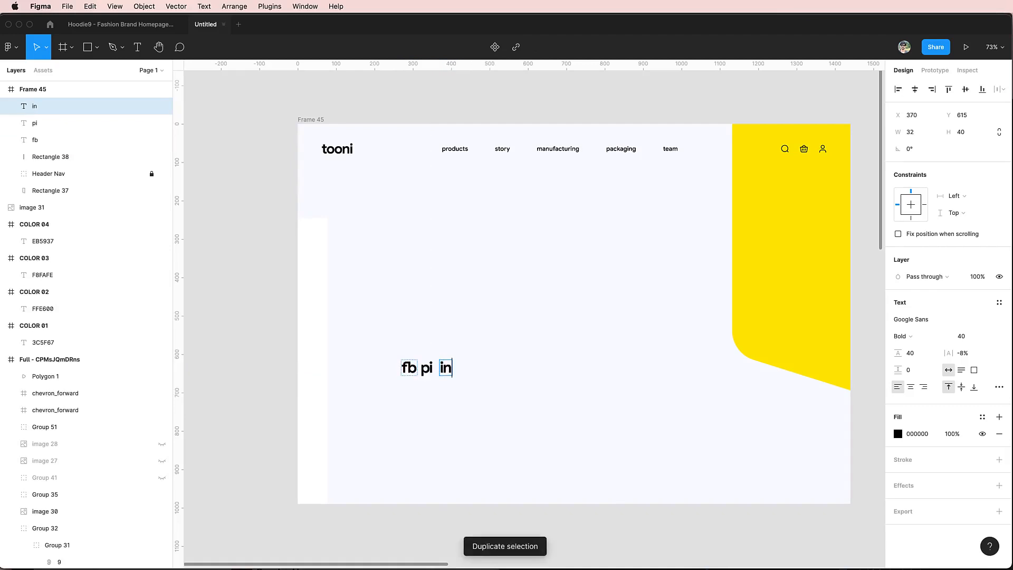
key(Escape)
Group the fb, pi and in texts and apply horizontal auto layout with 40 px spacing between items.
shift+click(428, 372)
shift+click(410, 372)
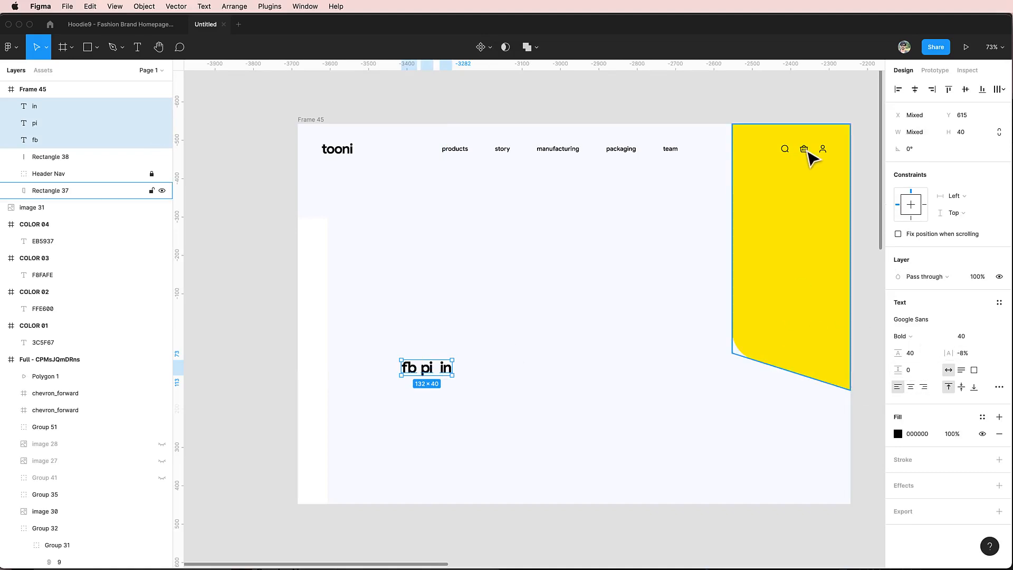
key(super+g)
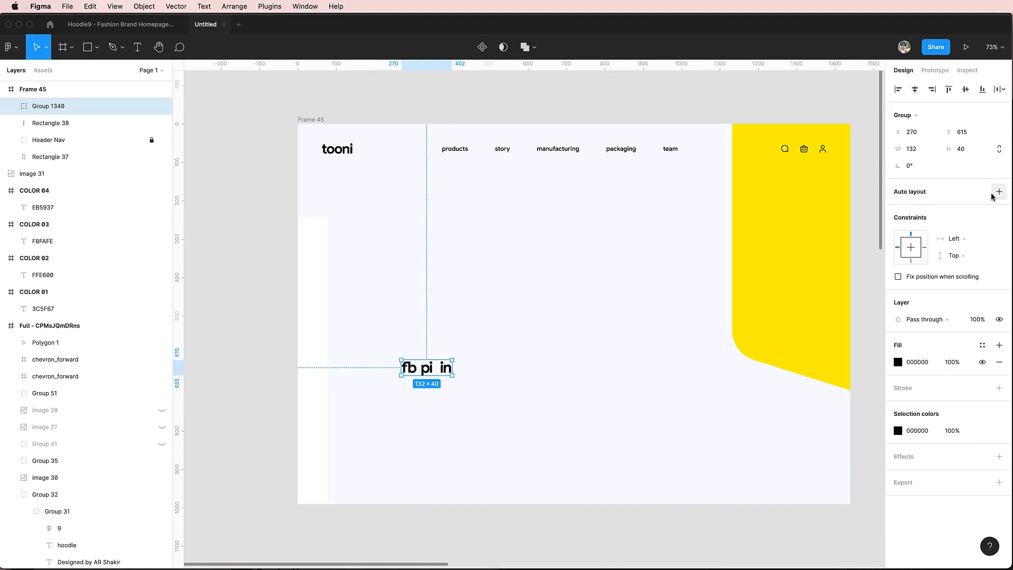
click(994, 196)
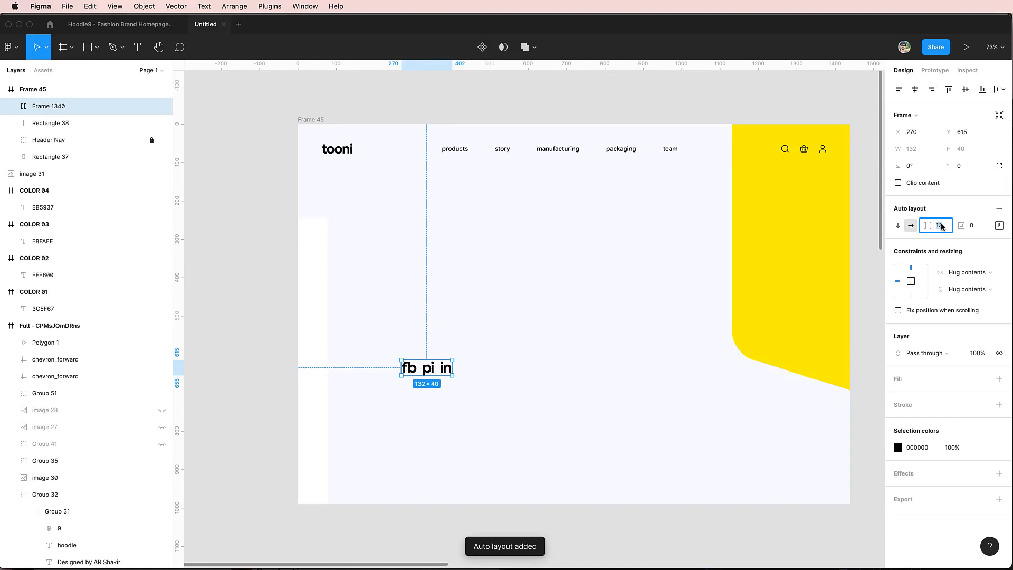
key(Return)
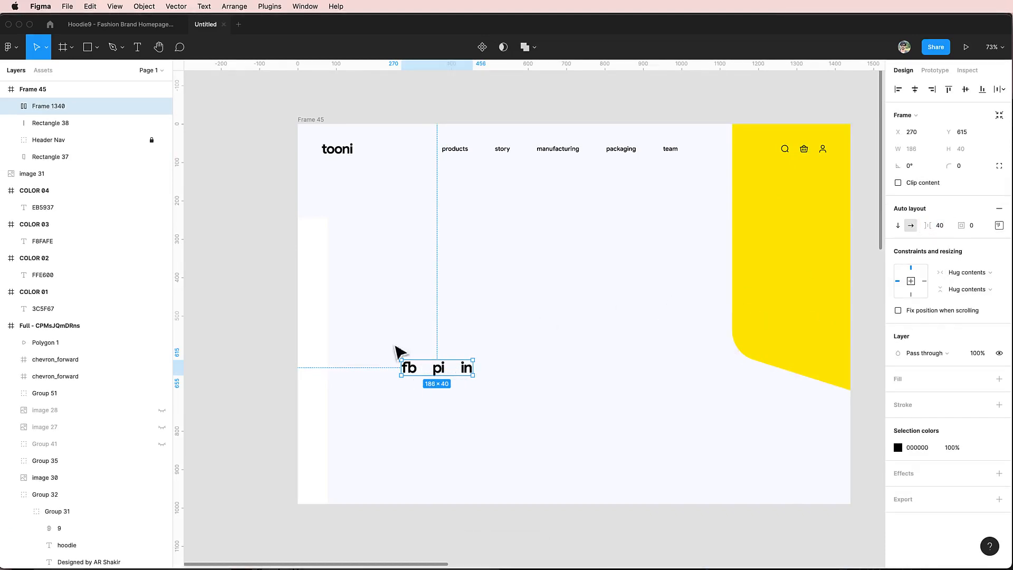
Set the font size of the fb, pi and in texts to 16.
click(12, 109)
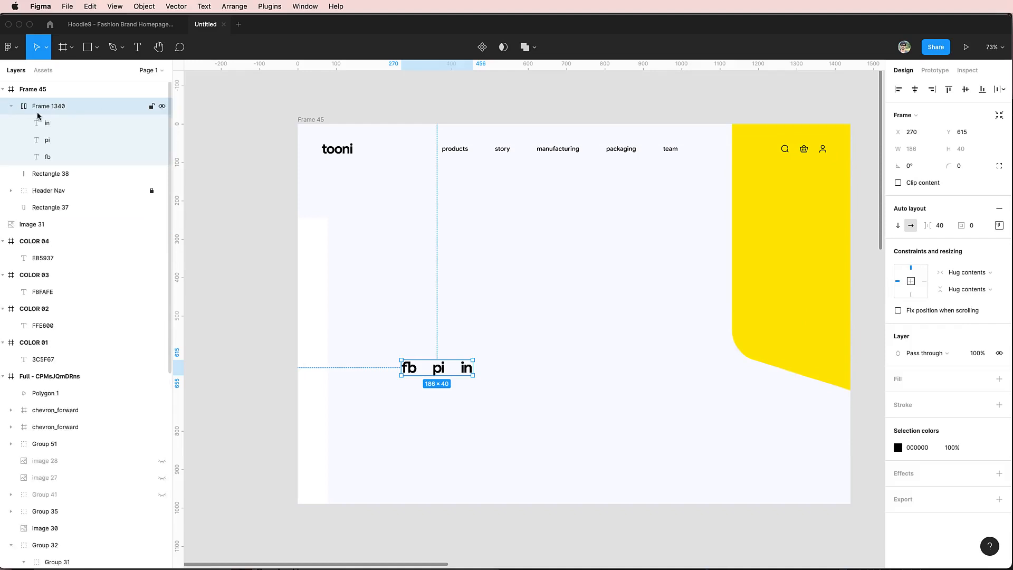
click(47, 123)
shift+click(47, 157)
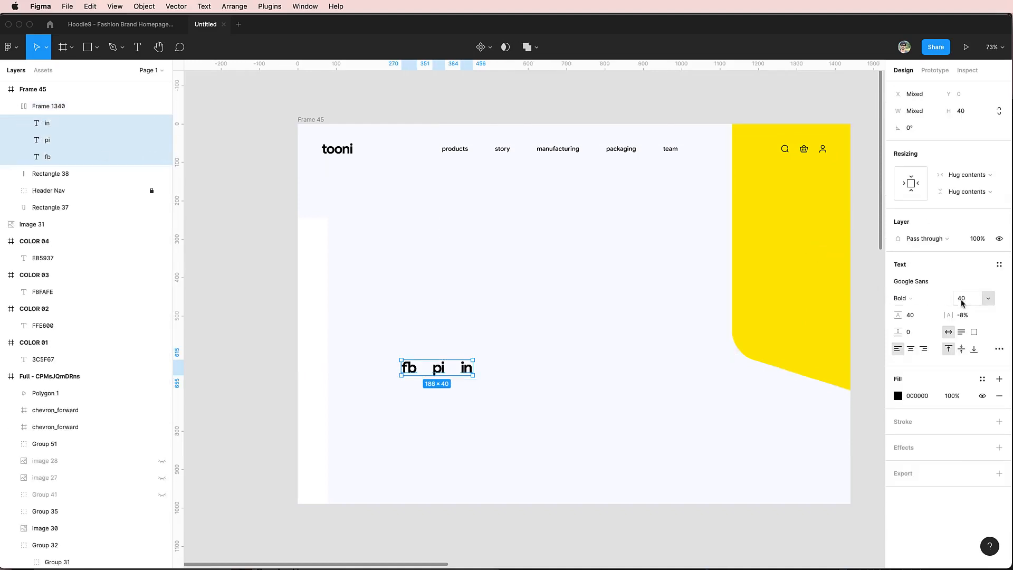
text(16)
key(Return)
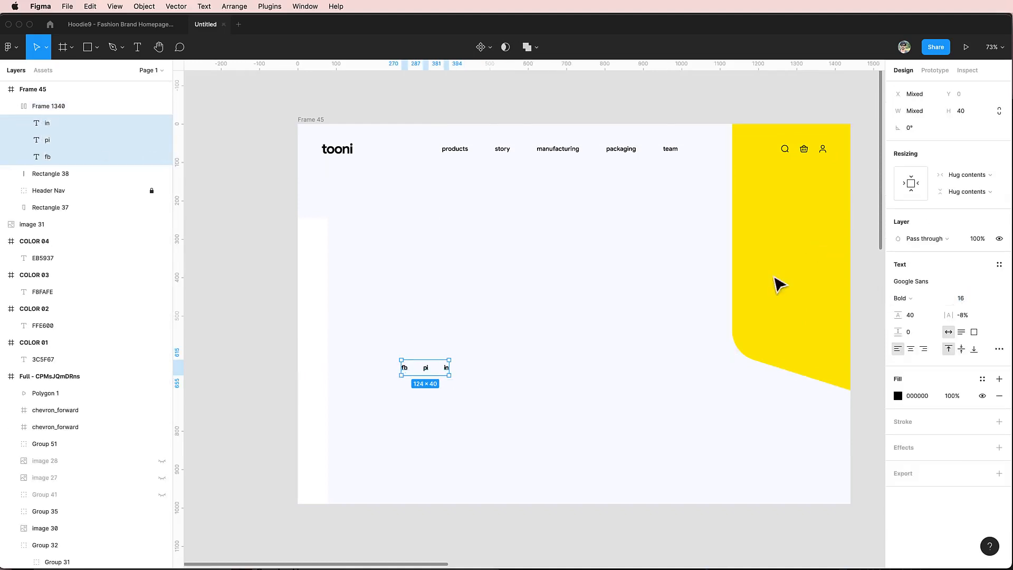
Unlock the Header Nav group and check the text settings of its "story" menu item.
click(25, 193)
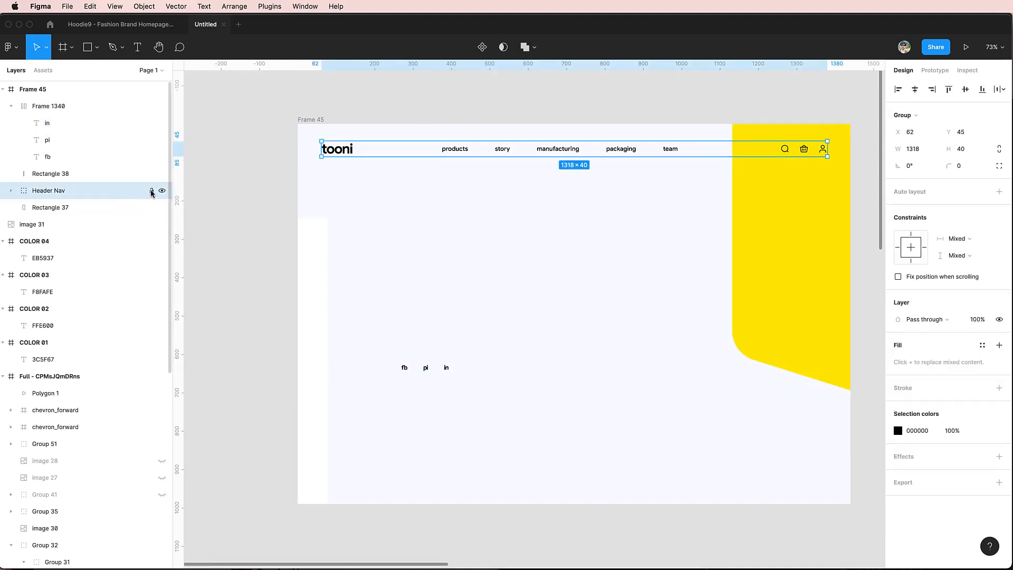
double_click(503, 151)
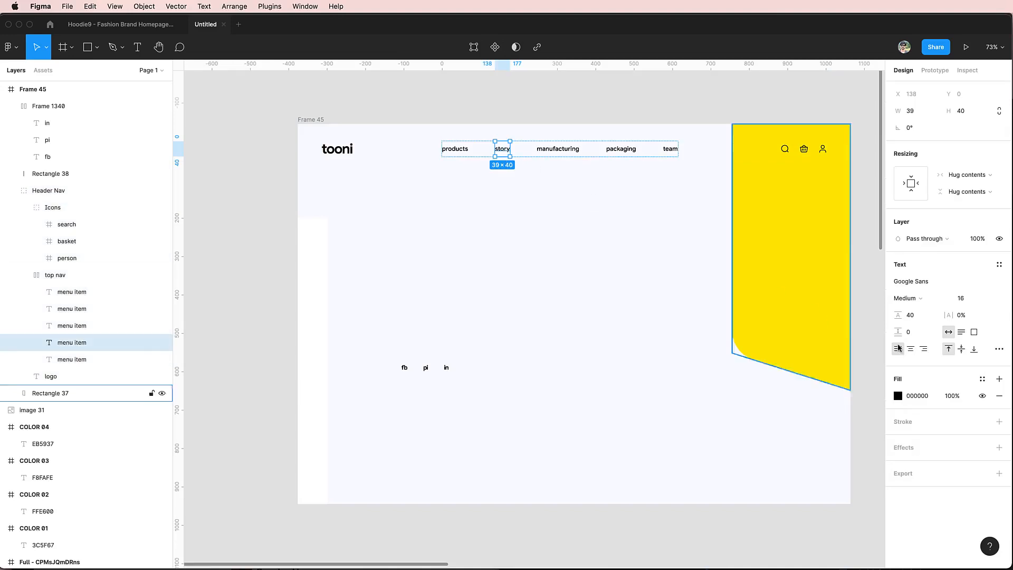
click(427, 372)
Rotate the auto-layout frame with the fb, pi and in texts to 90° so it reads upward.
click(42, 123)
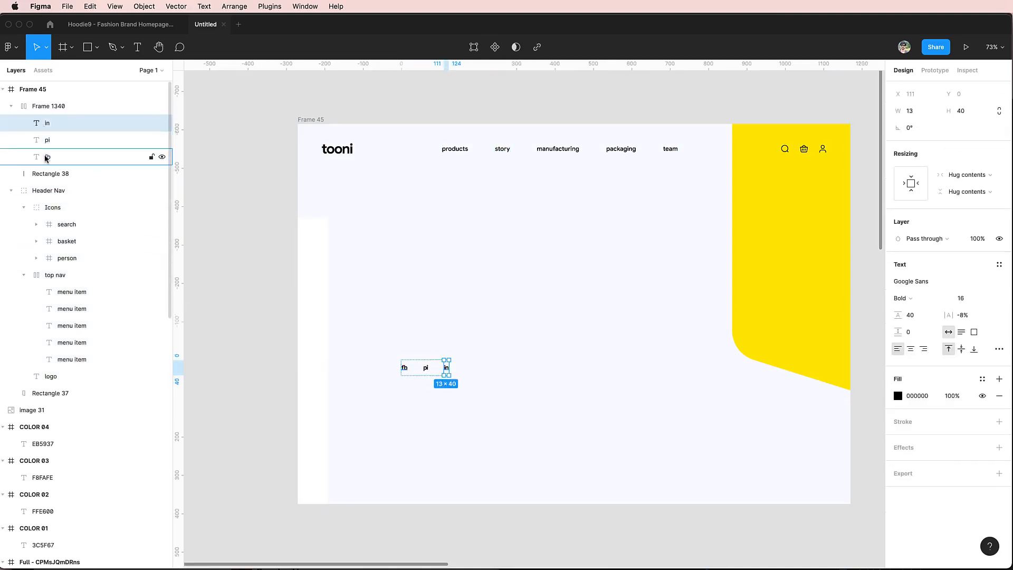
shift+click(43, 156)
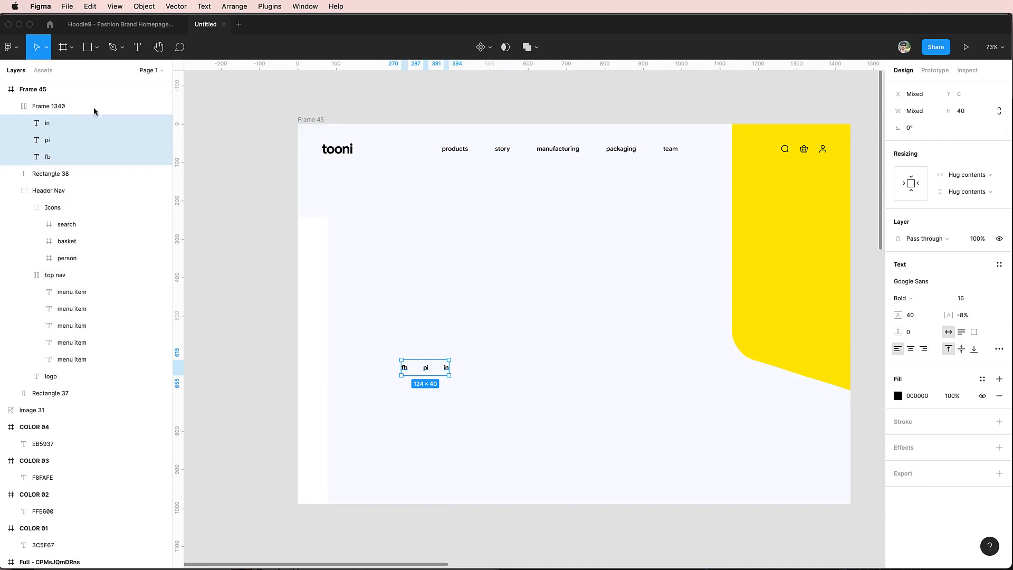
click(32, 107)
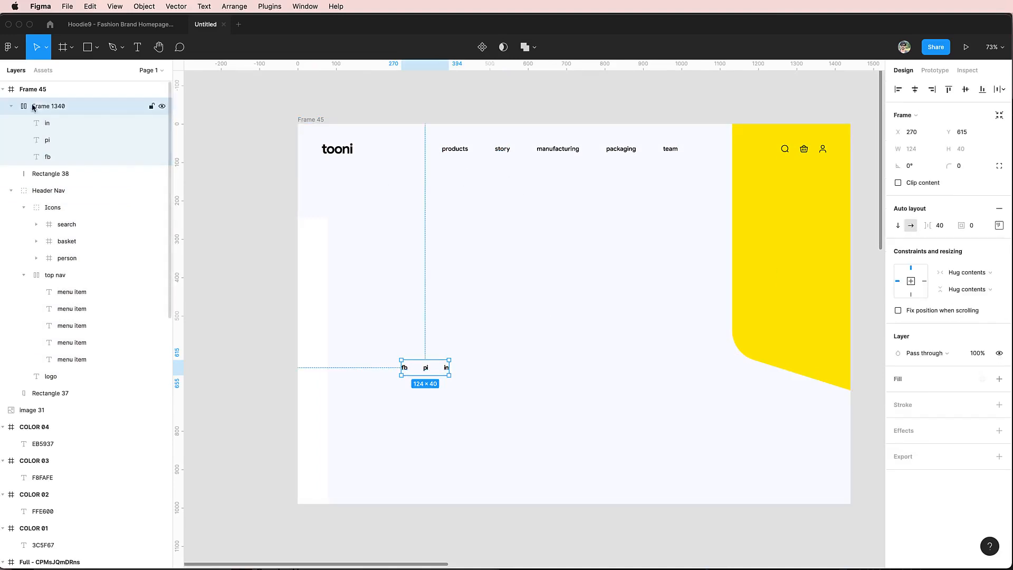
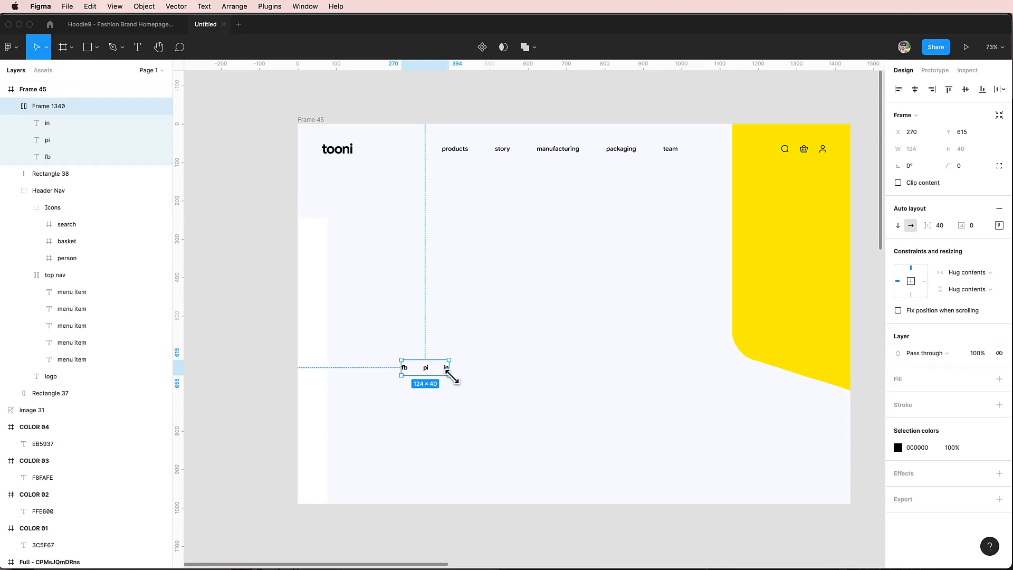
drag(453, 381, 441, 338)
Set the letter spacing of the three rotated social texts to 0%.
click(87, 125)
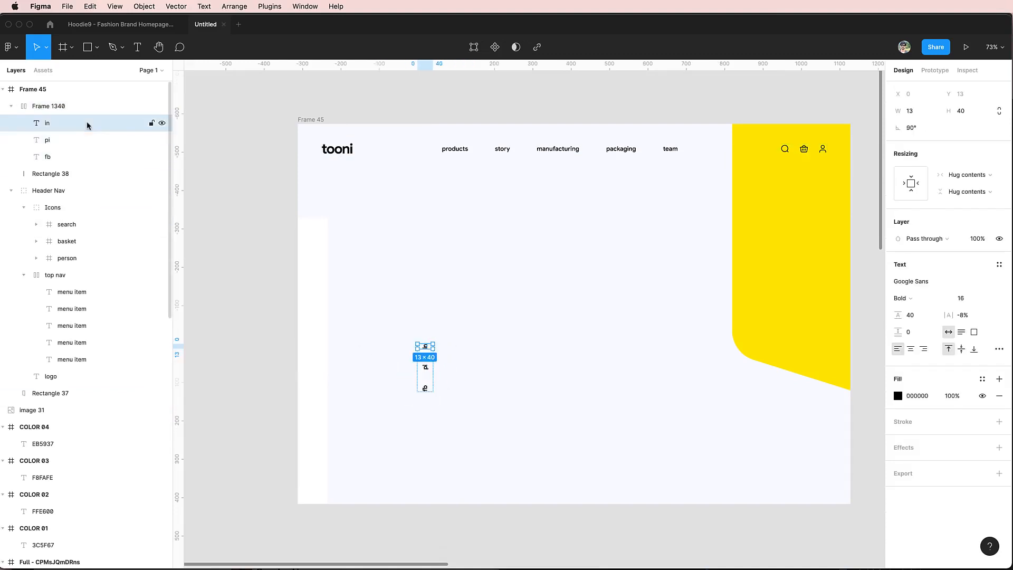
shift+click(78, 157)
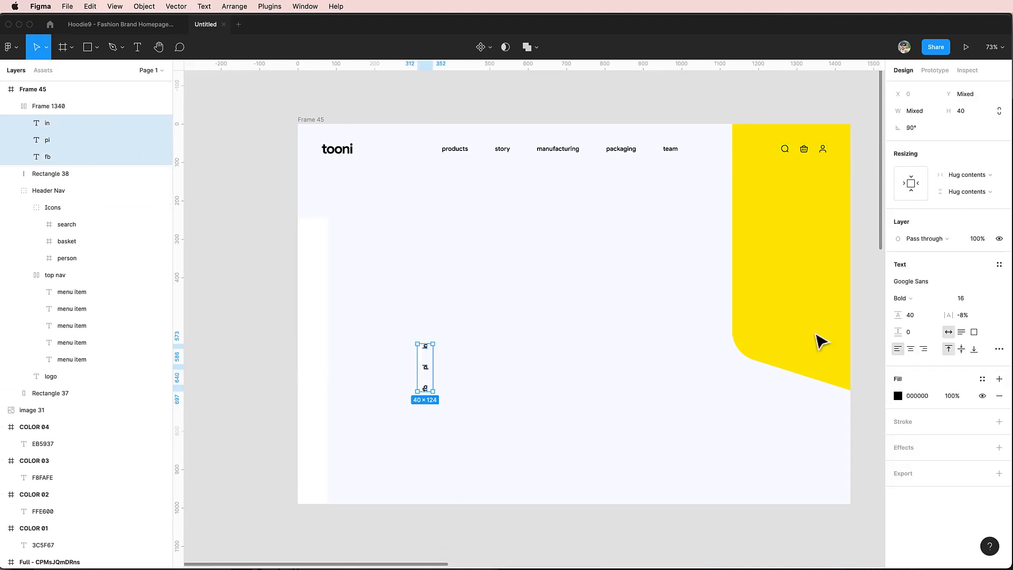
click(963, 317)
text(0)
key(Return)
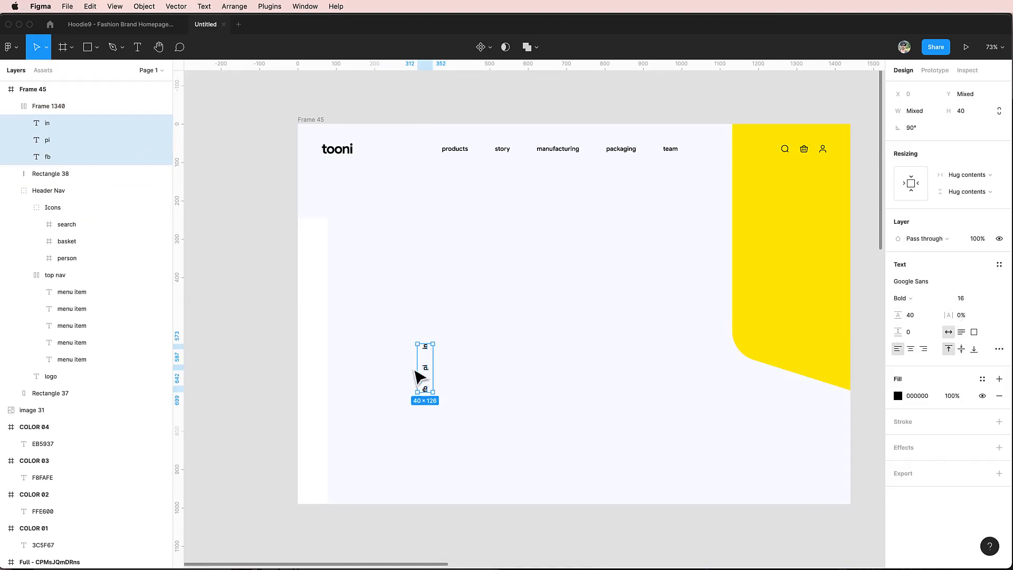
Move the rotated social text frame onto the lower end of the white strip, centred across it at X 19, Y 955.
drag(421, 373, 311, 425)
key(ctrl+z)
click(58, 106)
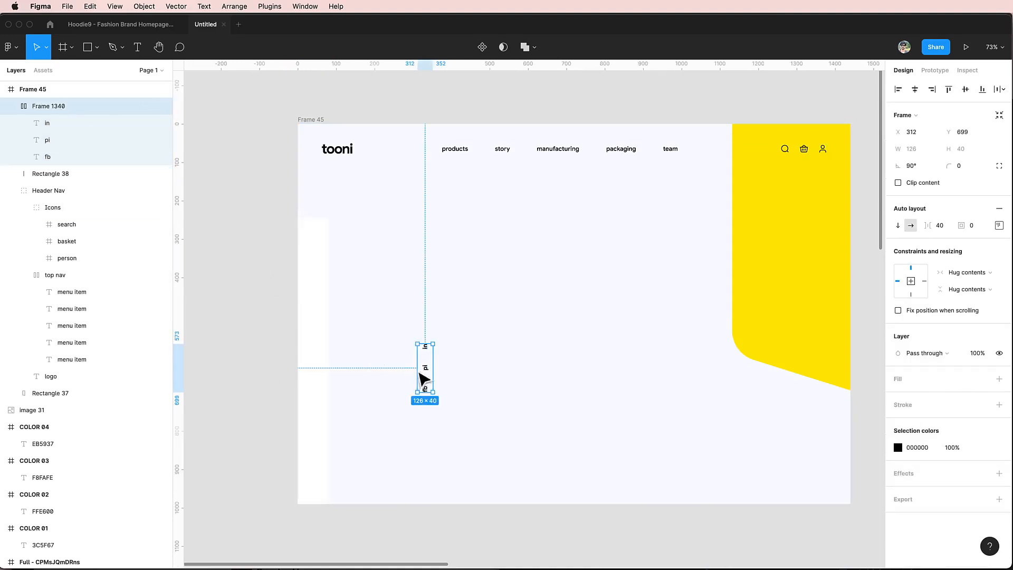
drag(429, 375, 315, 470)
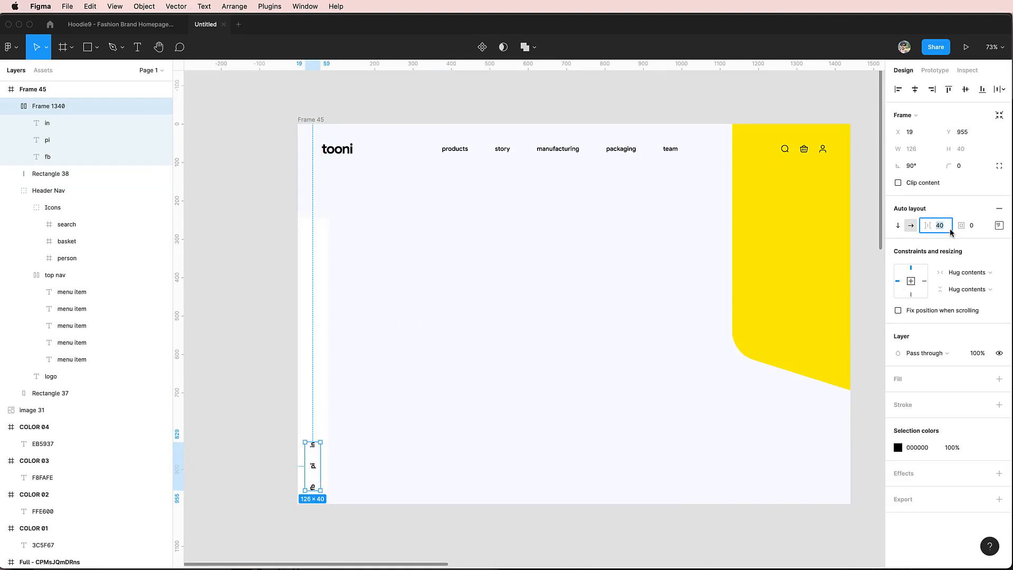
Set the social text frame's item spacing to 30 and nudge the frame down 10 px to Y 945.
text(30)
key(Return)
key(shift+Down)
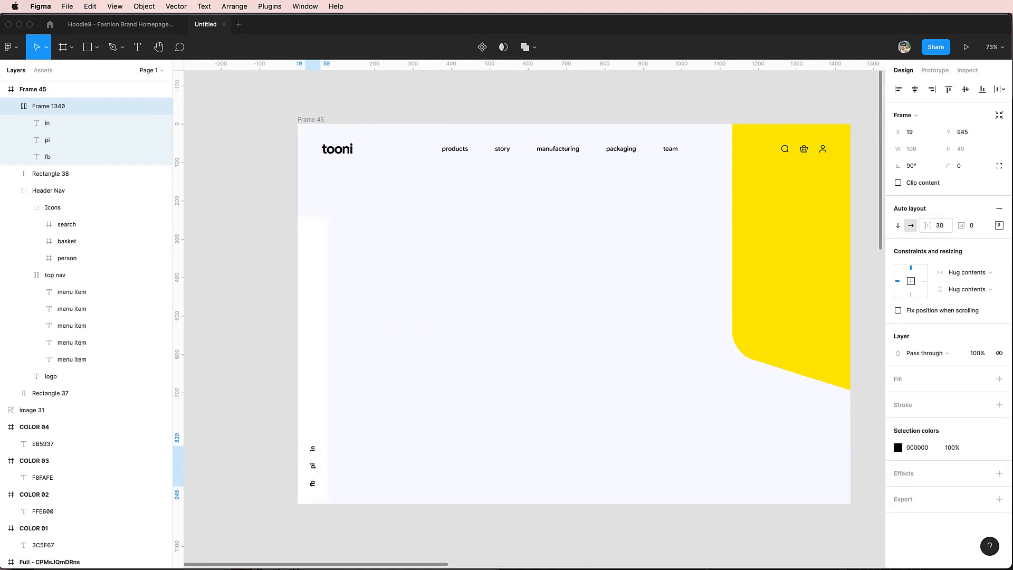
Rename the frame containing the fb, pi and in texts as Social.
key(super+r)
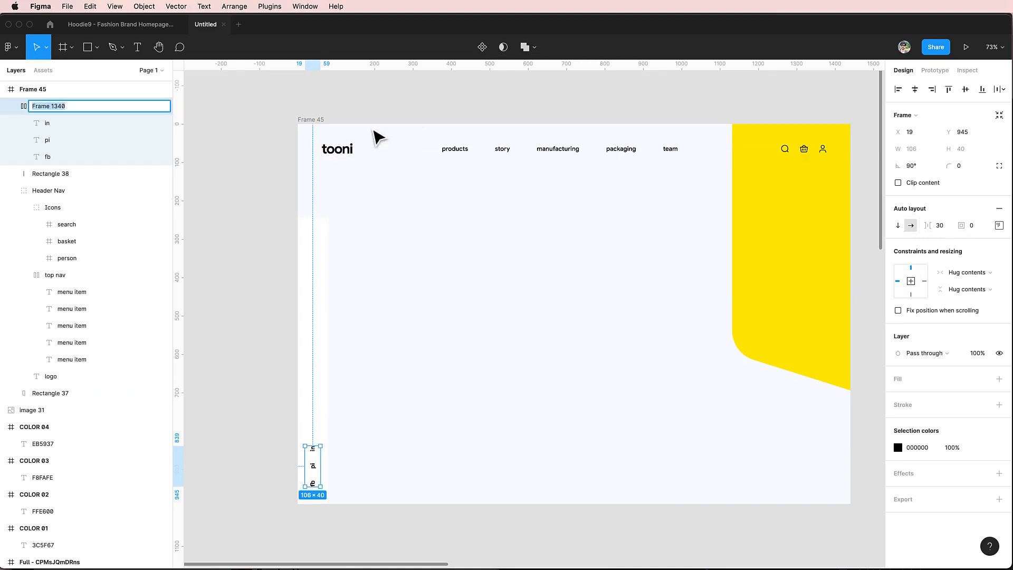
text(Social)
key(Return)
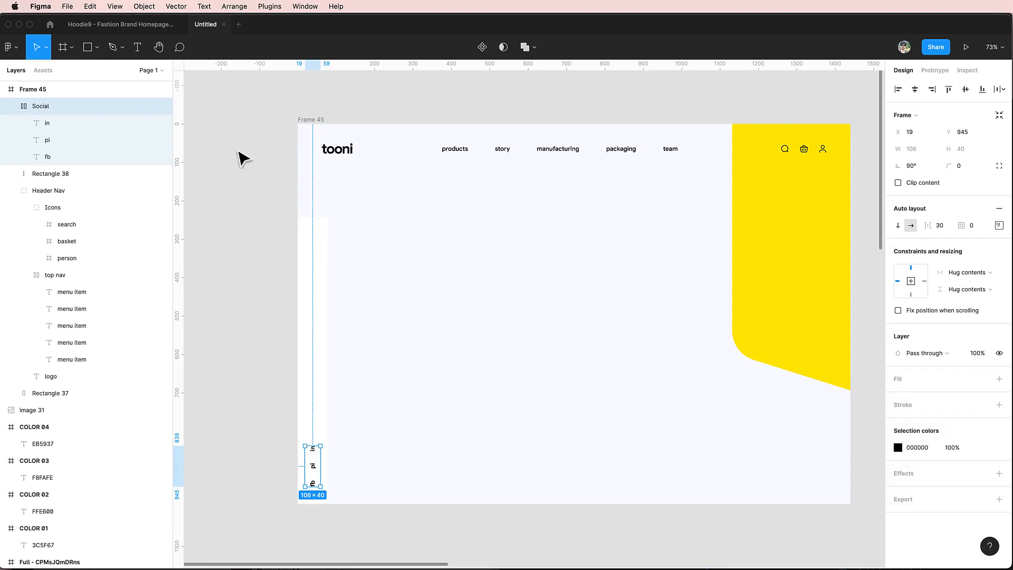
click(89, 179)
key(super+r)
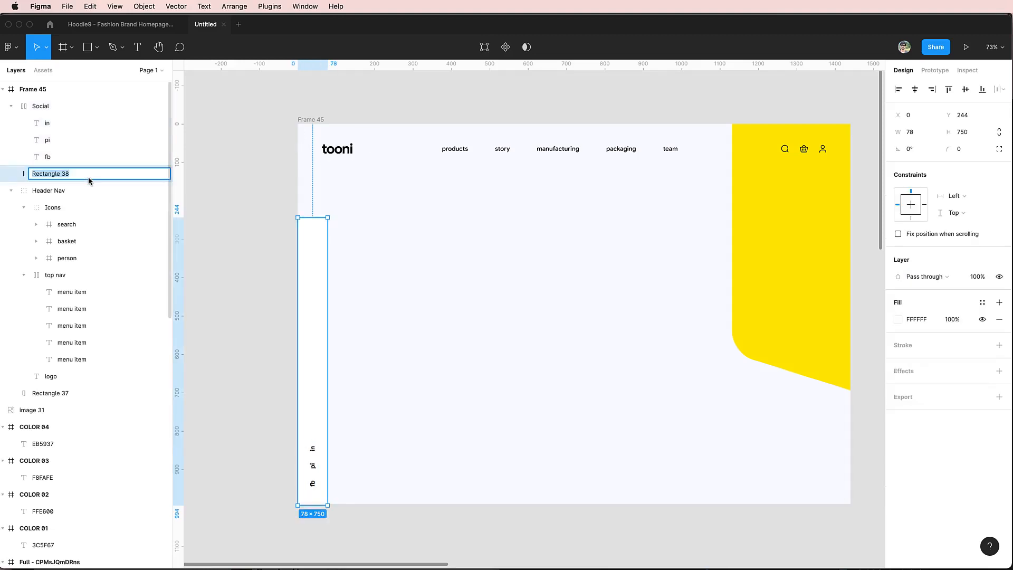
key(Escape)
click(384, 298)
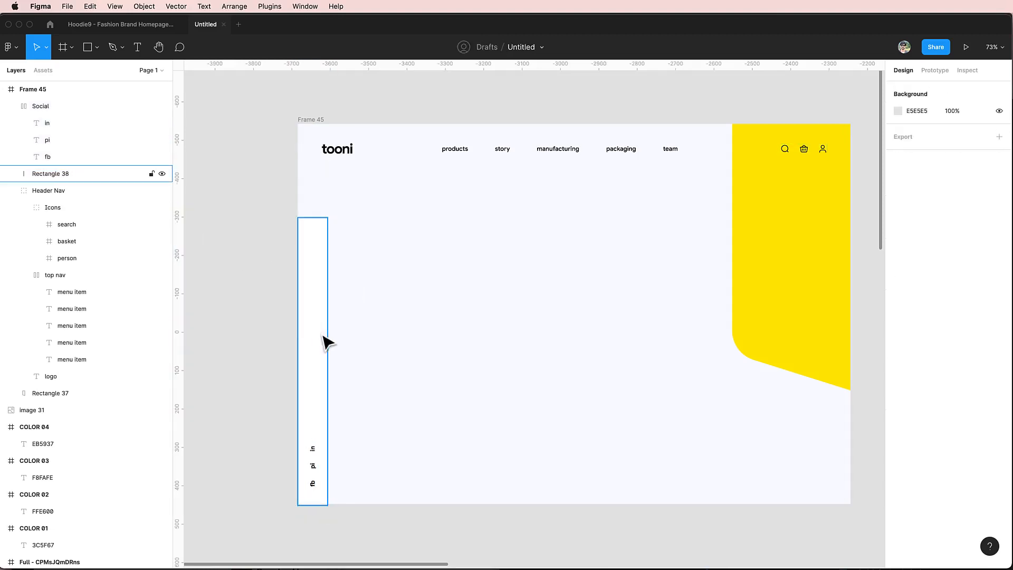
Duplicate the Social frame higher up the white strip and change the copy's "fb" text to "manufacturing".
click(314, 457)
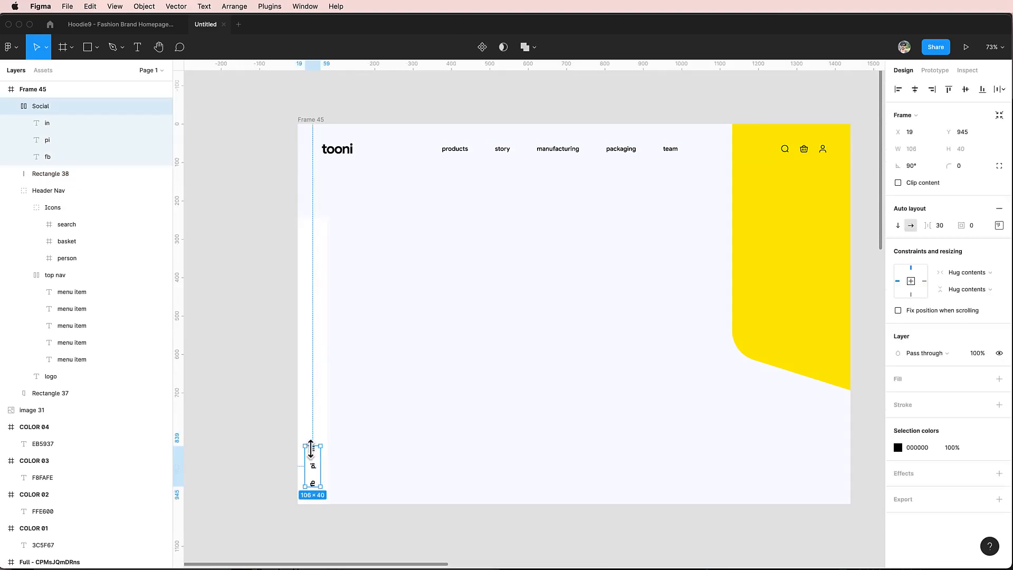
drag(319, 474, 349, 364)
double_click(313, 373)
double_click(312, 372)
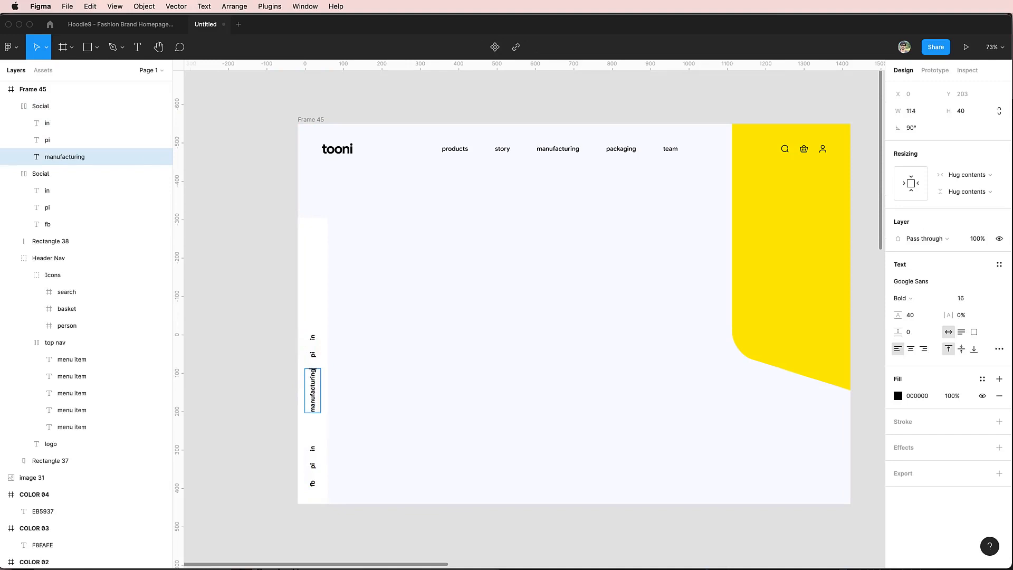
Change the "pi" text in the upper Social copy to "packaging".
click(314, 356)
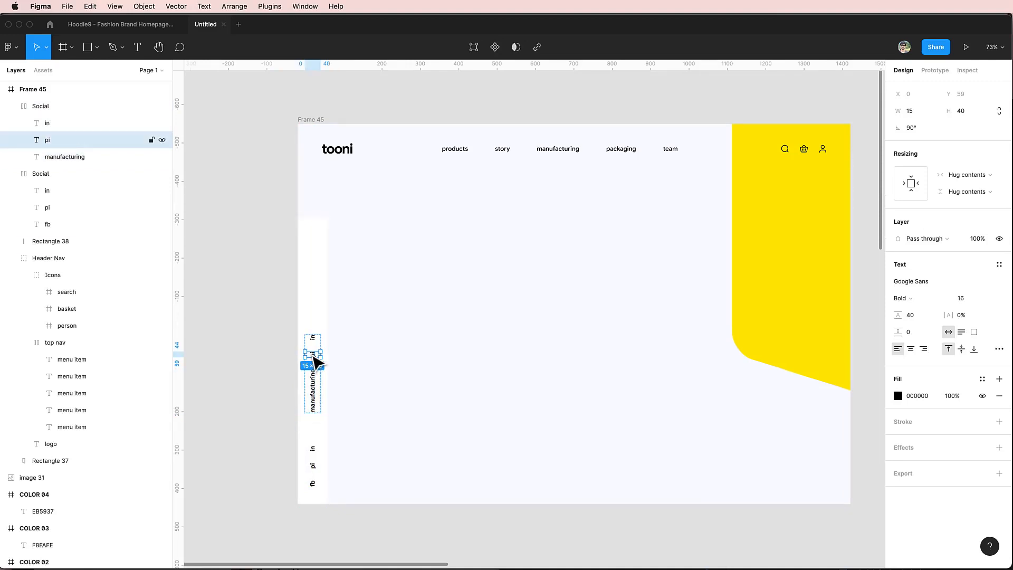
double_click(312, 354)
text(packaging)
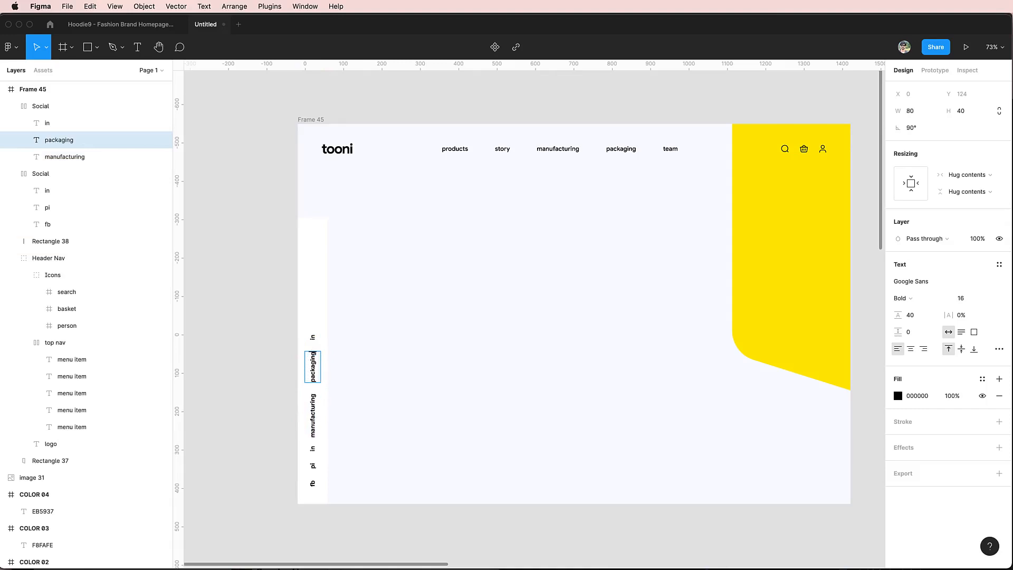
Change the "in" text in the upper Social copy to "team".
click(312, 339)
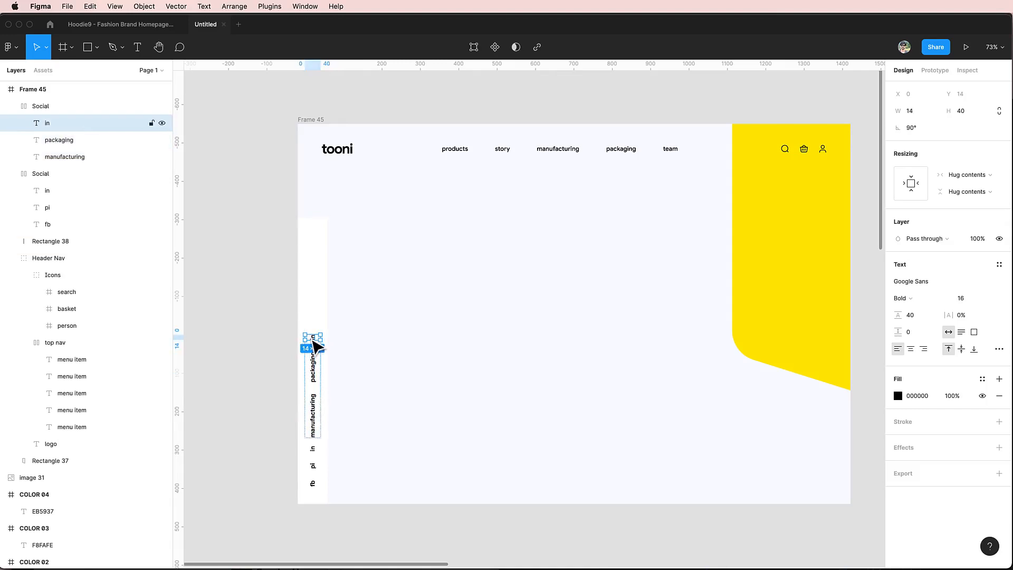
double_click(312, 339)
text(team)
key(Escape)
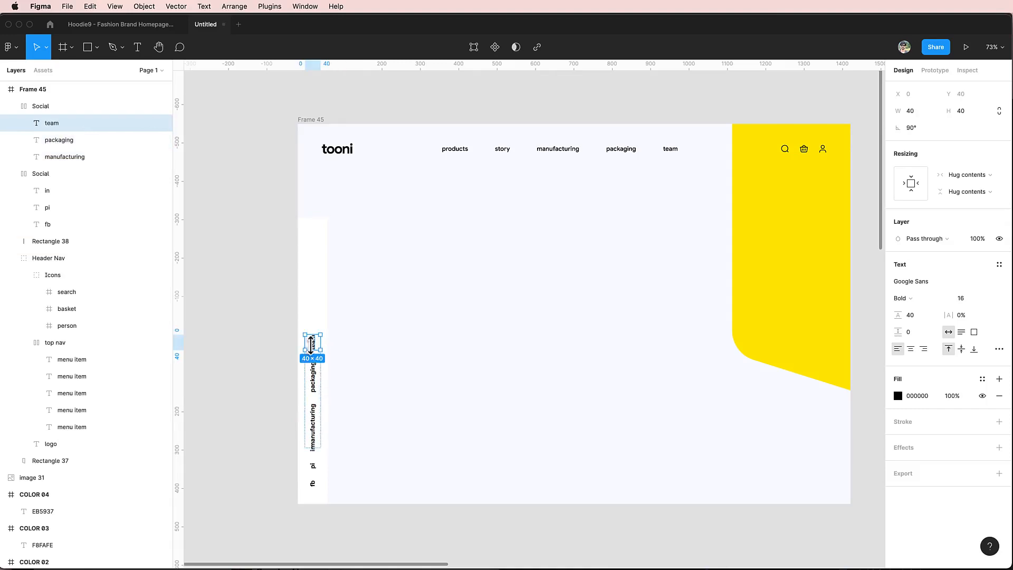
Move the upper Social copy higher up the white strip and increase its item spacing to 80.
click(37, 106)
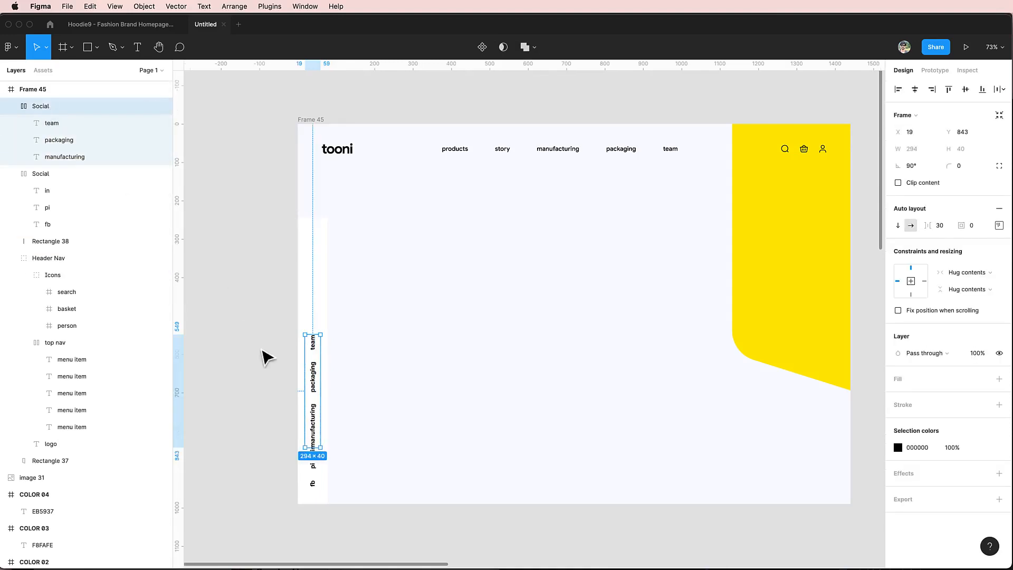
drag(316, 384, 323, 283)
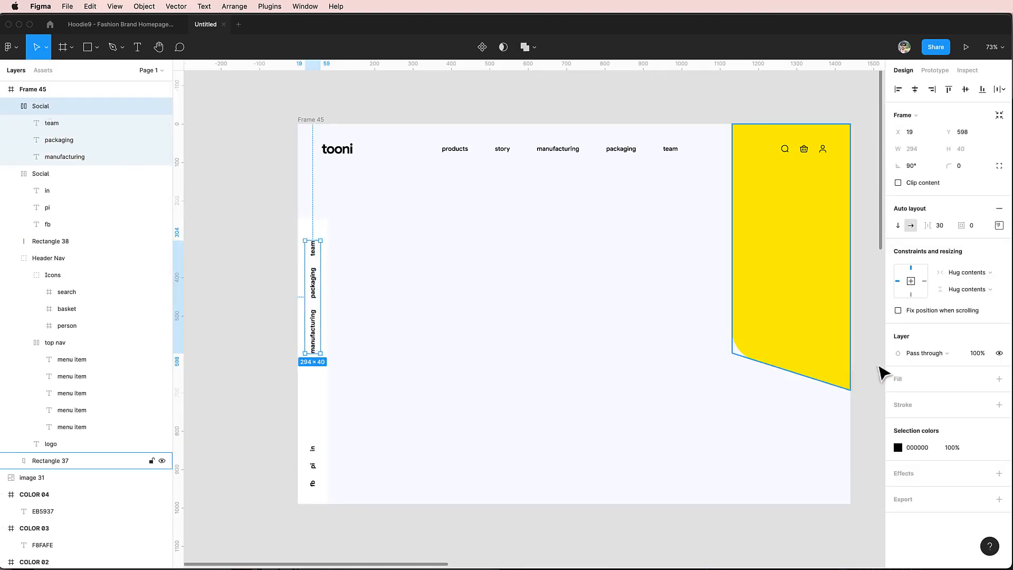
key(shift+Up)
key(shift+Up)
key(shift+Up)
key(shift+Up)
key(shift+Up)
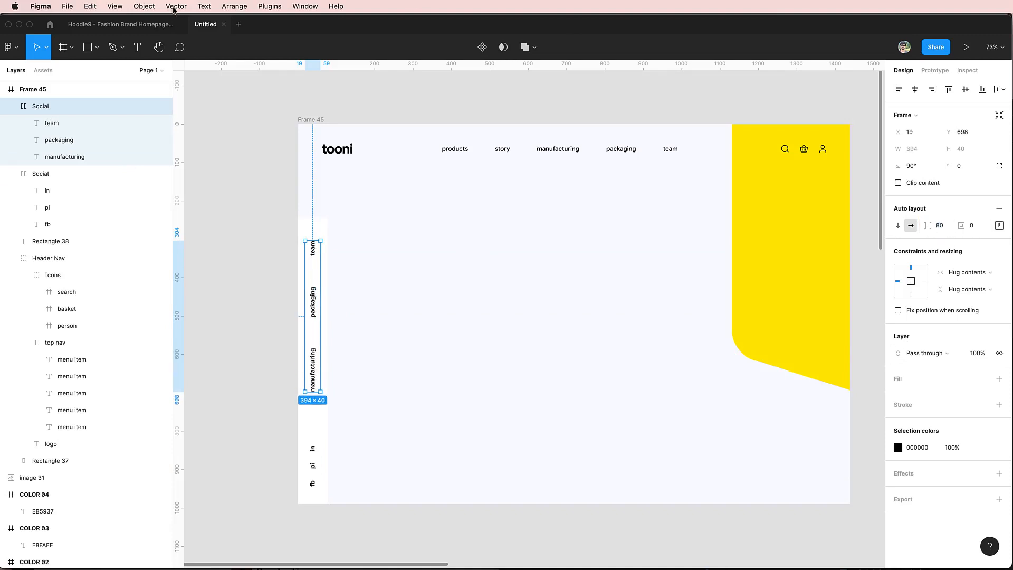
Set the team, packaging and manufacturing texts in the white strip to Medium weight.
click(77, 125)
shift+click(79, 157)
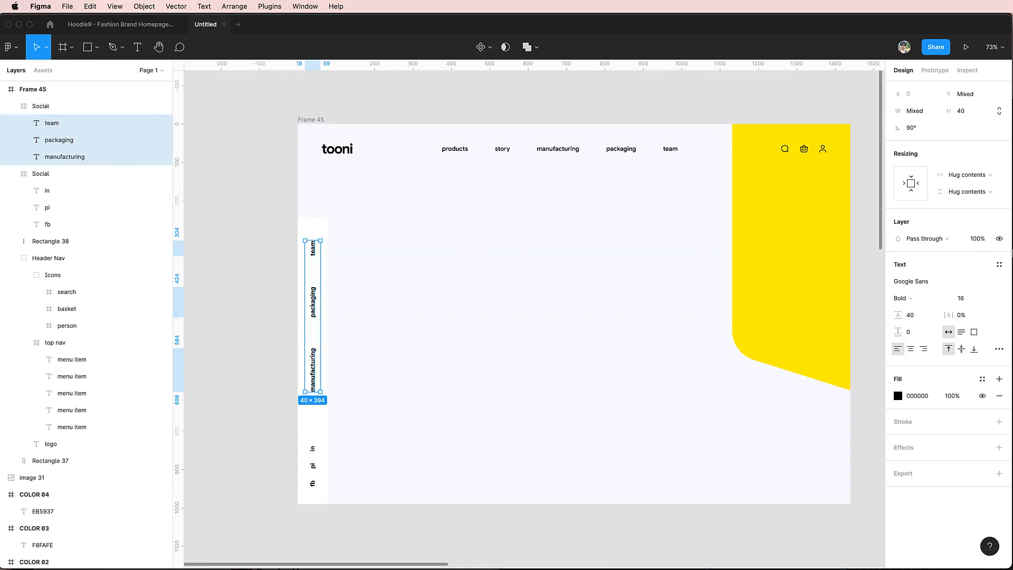
click(902, 298)
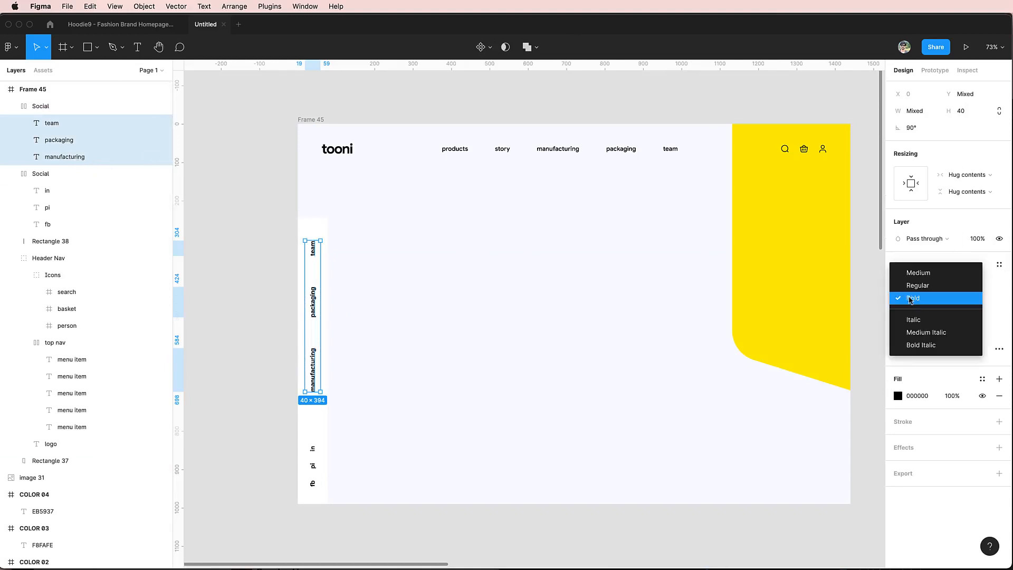
click(919, 273)
Rename the frame containing the team, packaging and manufacturing texts as "secondary menu".
click(56, 108)
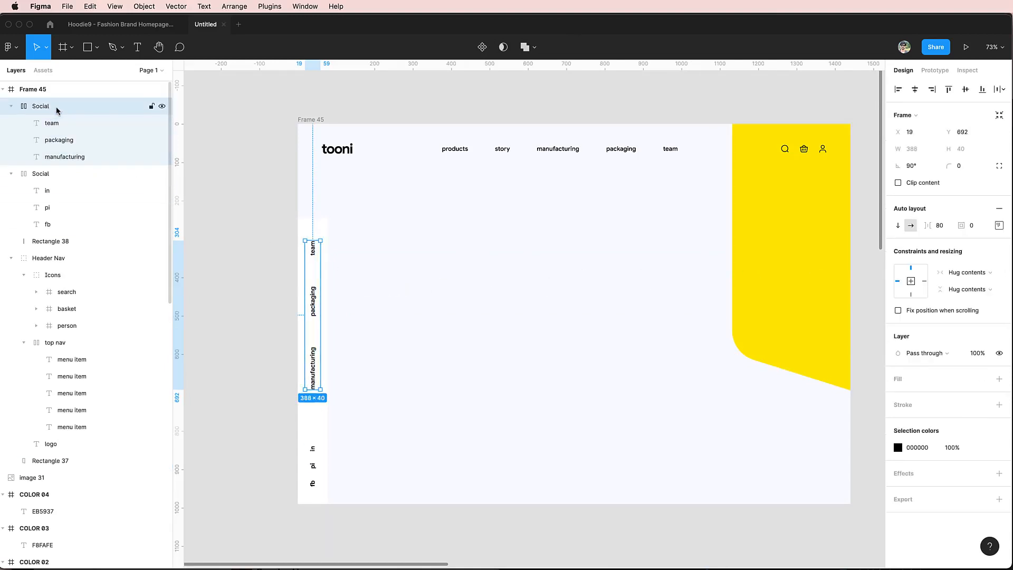
double_click(62, 111)
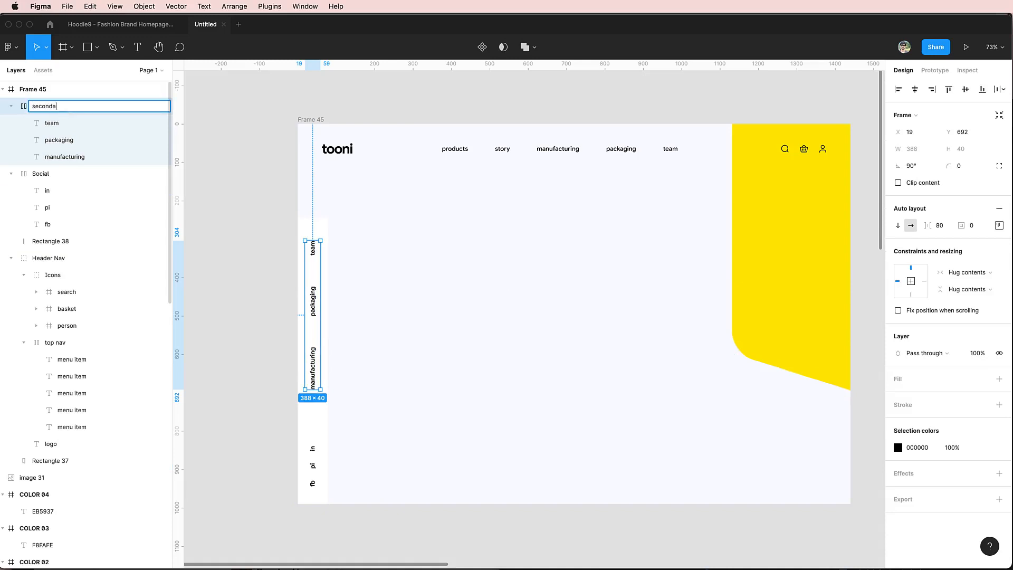
text(secondary menu)
key(Return)
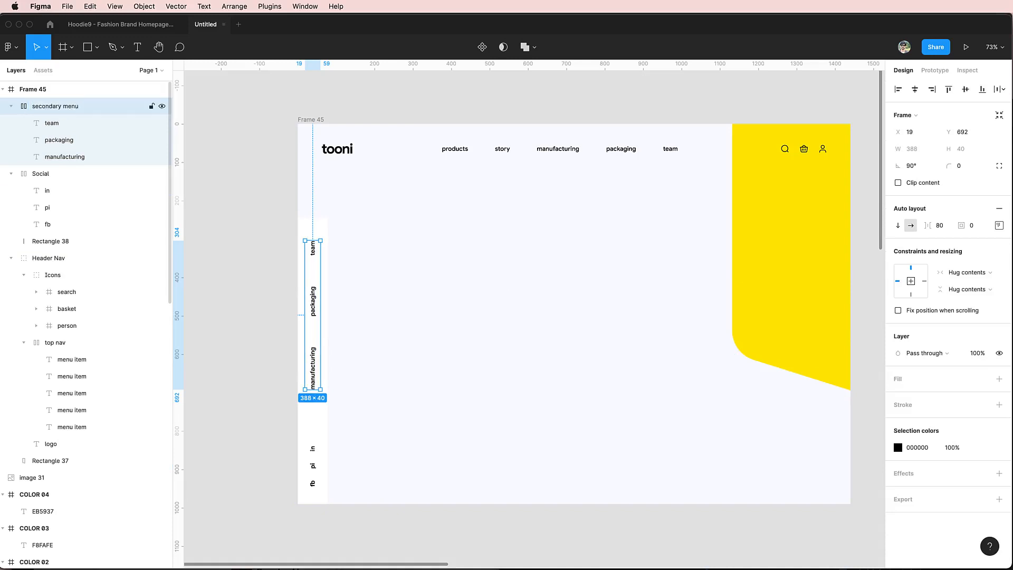
Group the secondary menu, the Social frame and the white strip rectangle, and name the group "Sidebare".
click(316, 227)
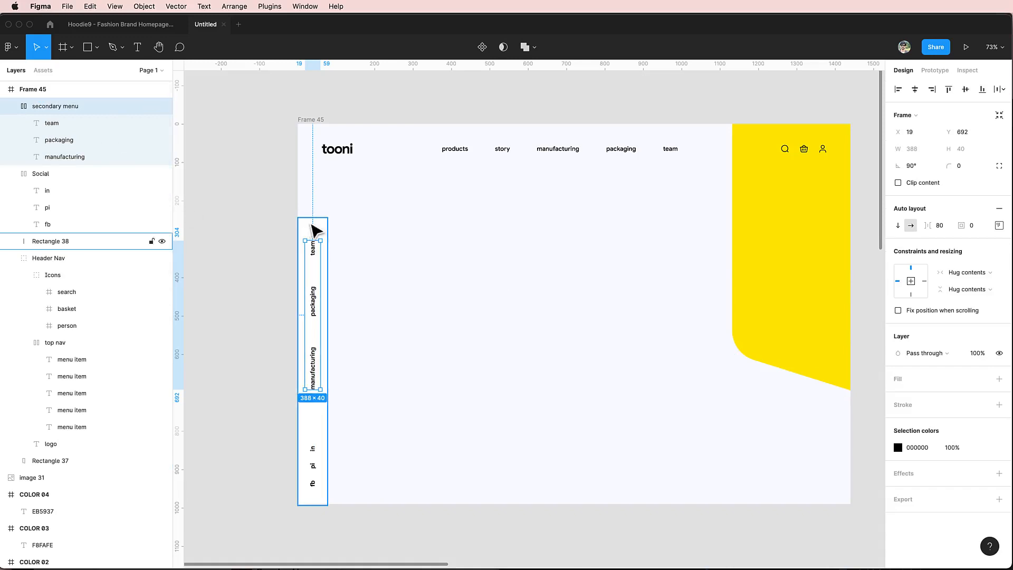
click(314, 285)
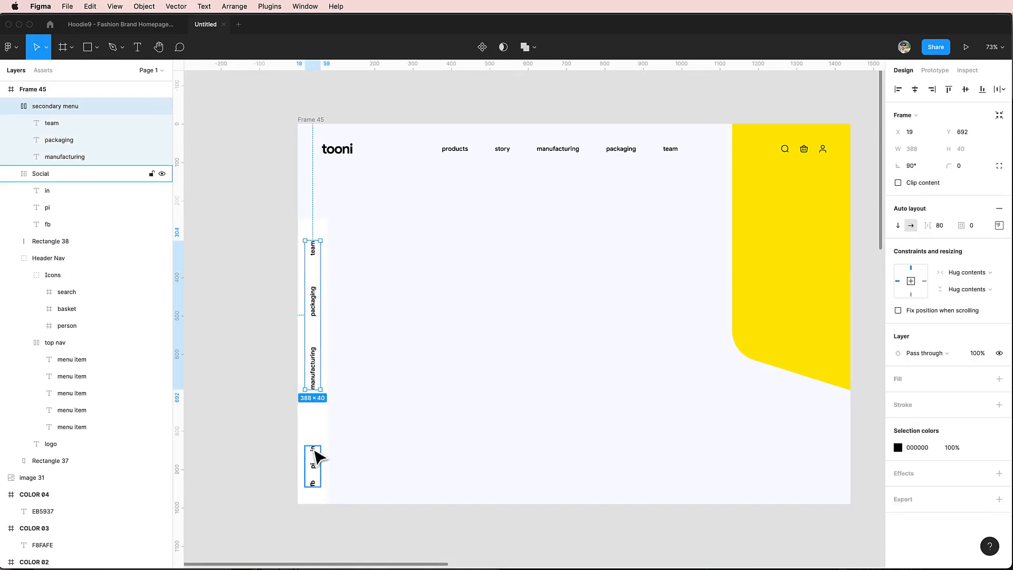
shift+click(317, 453)
shift+click(327, 422)
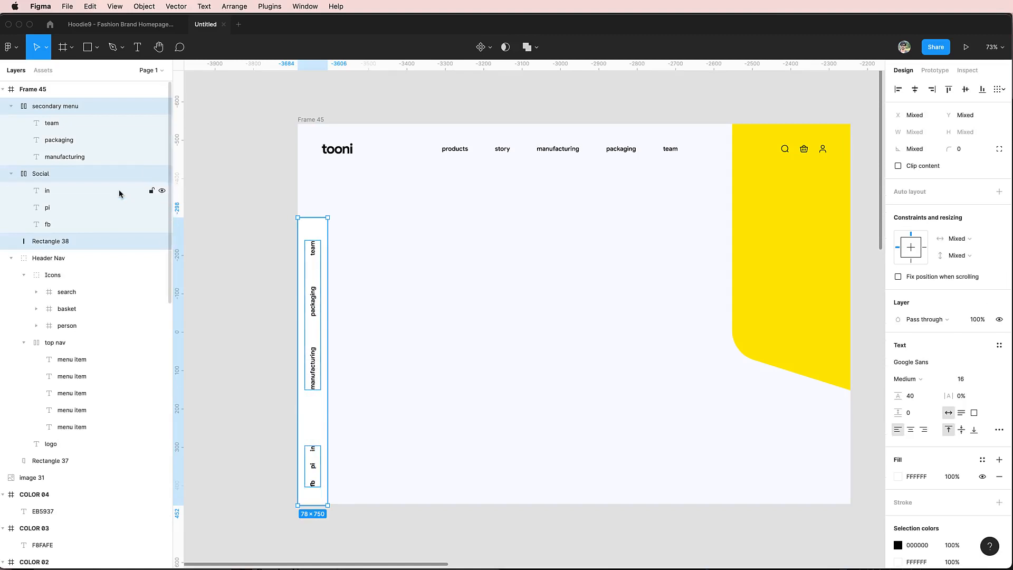
key(super+g)
key(super+r)
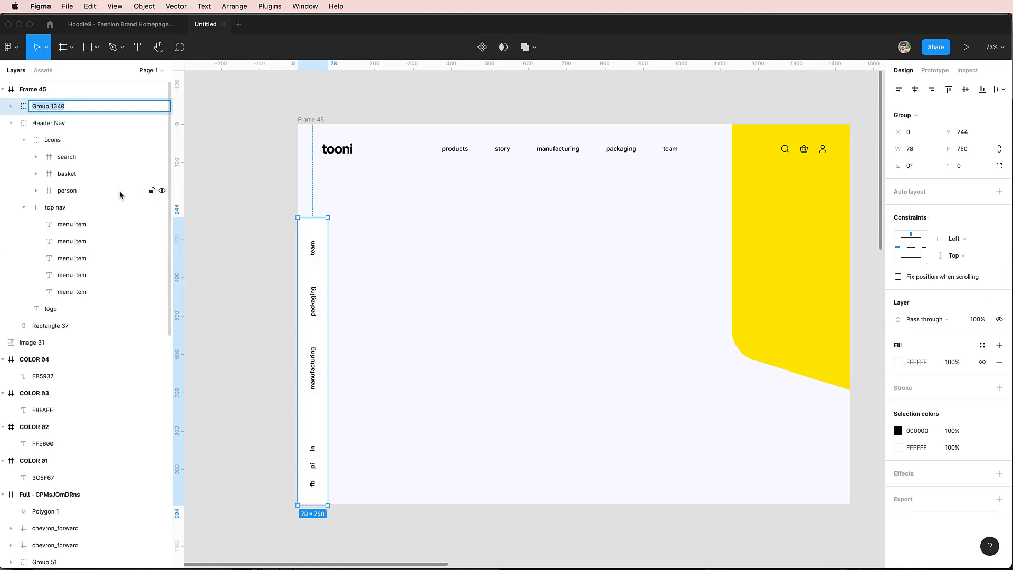
text(Sidebare)
key(Return)
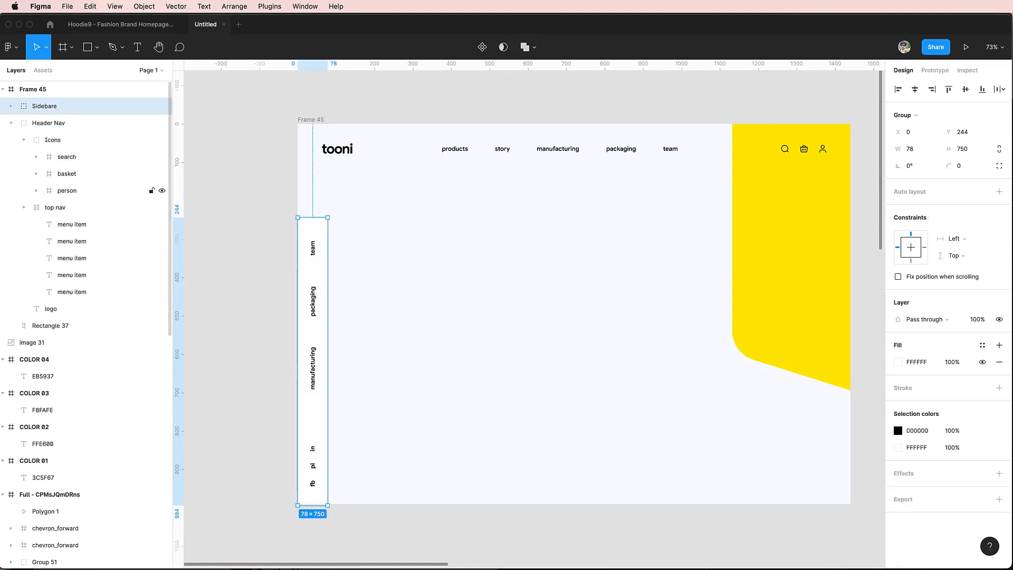
key(super+e)
key(super+r)
key(super+z)
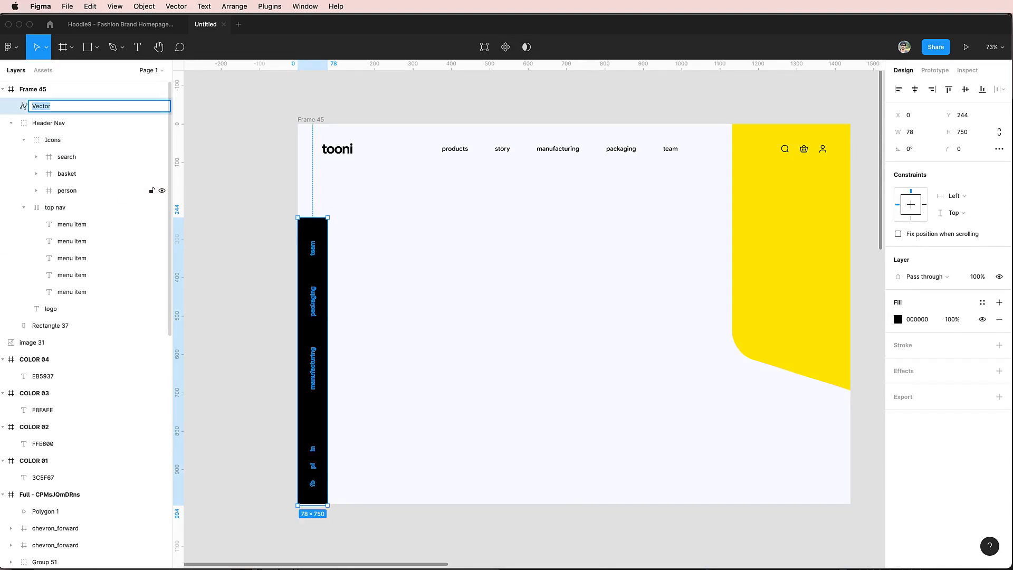
key(Escape)
key(super+z)
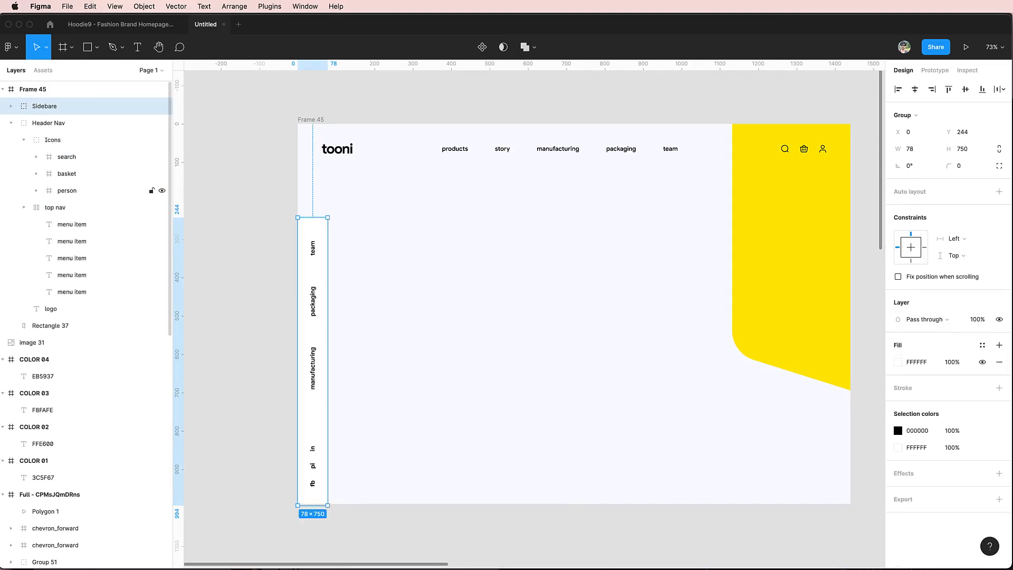
Correct the name of the white strip's group to "Sidebar".
key(super+r)
key(Return)
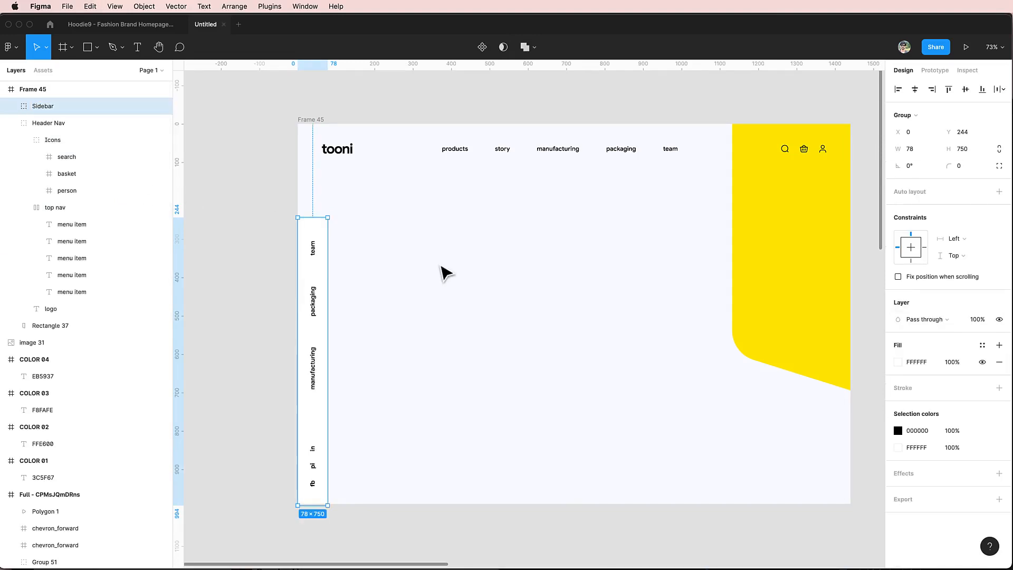
click(442, 266)
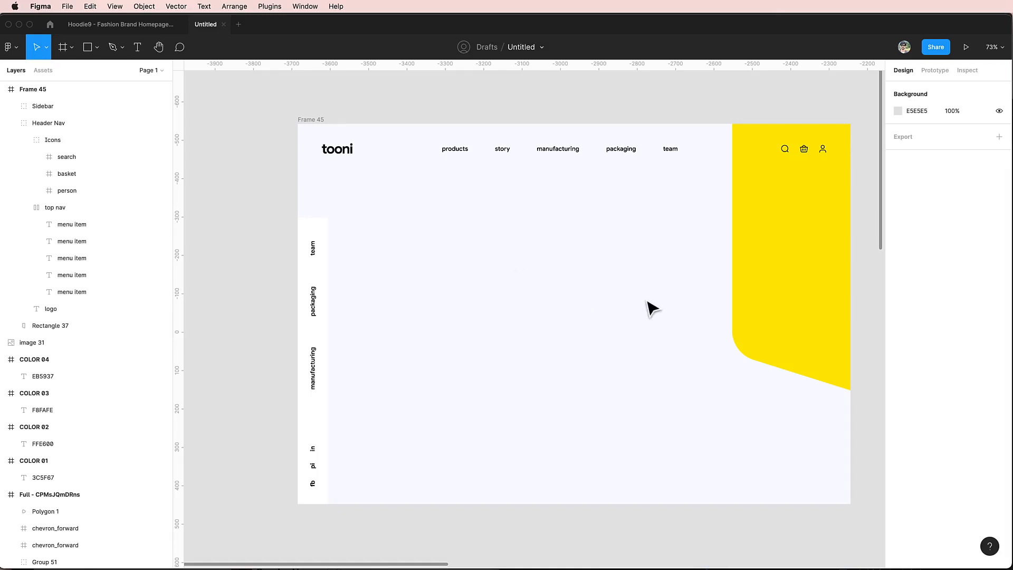
Move the large red hoodie model photo from below the reference design into Frame 45, at about X 553, Y 45.
scroll(650, 309, down, 8)
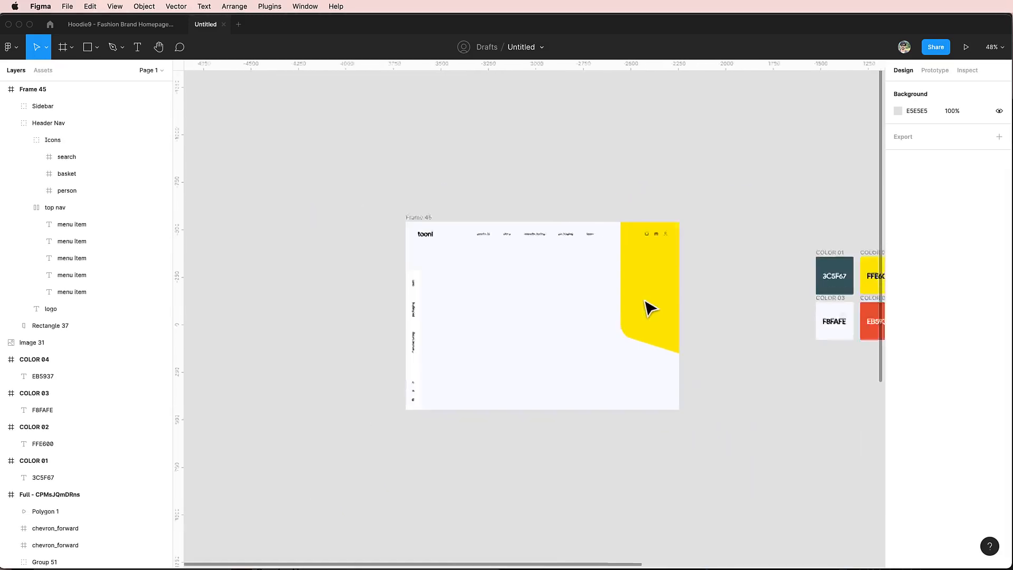
scroll(652, 306, right, 3)
double_click(818, 436)
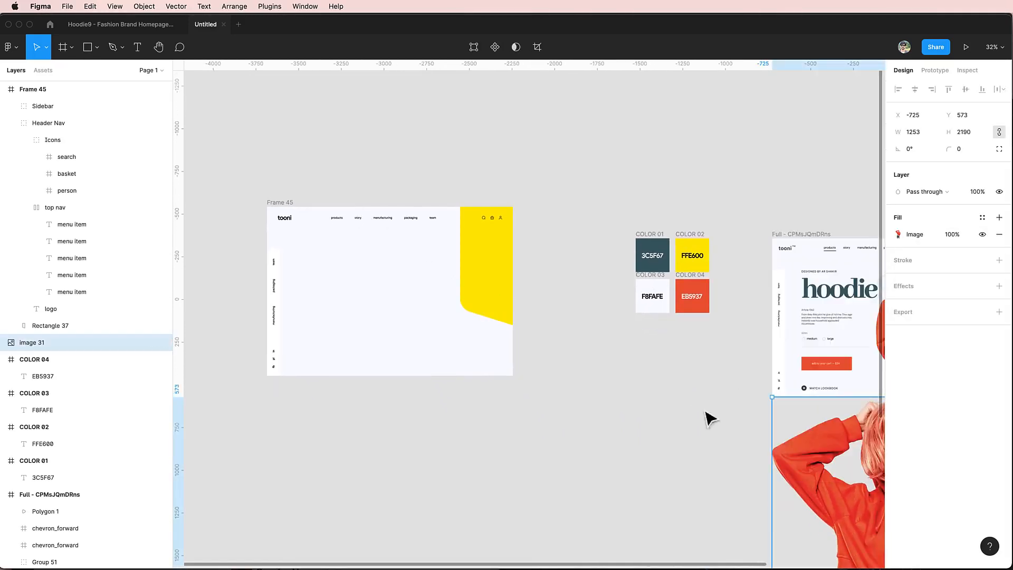
key(Escape)
drag(819, 500, 404, 309)
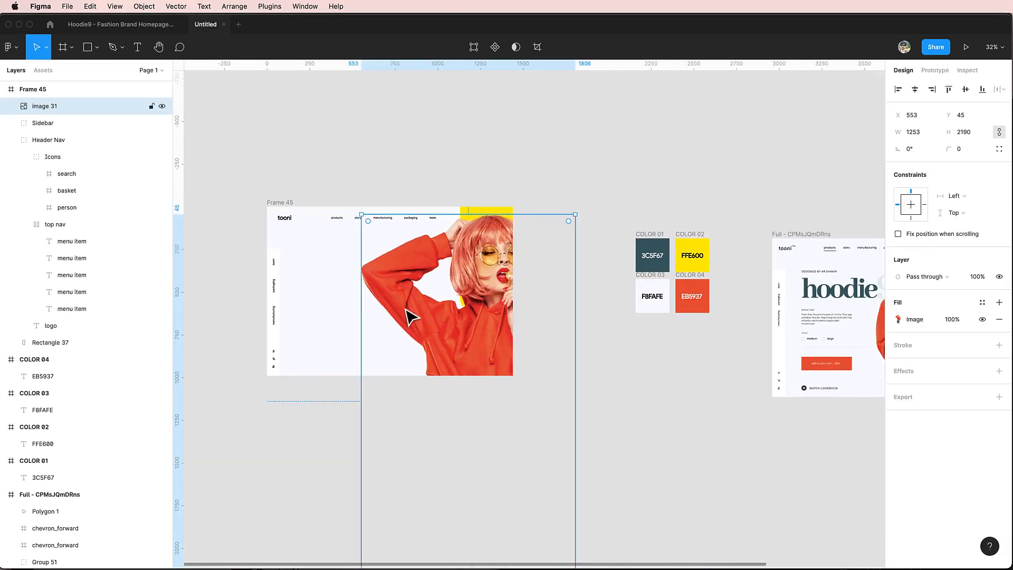
Scale the model photo down proportionally to about 663 × 1158 and position it at about X 607, Y 115.
drag(574, 216, 419, 256)
key(shift+h)
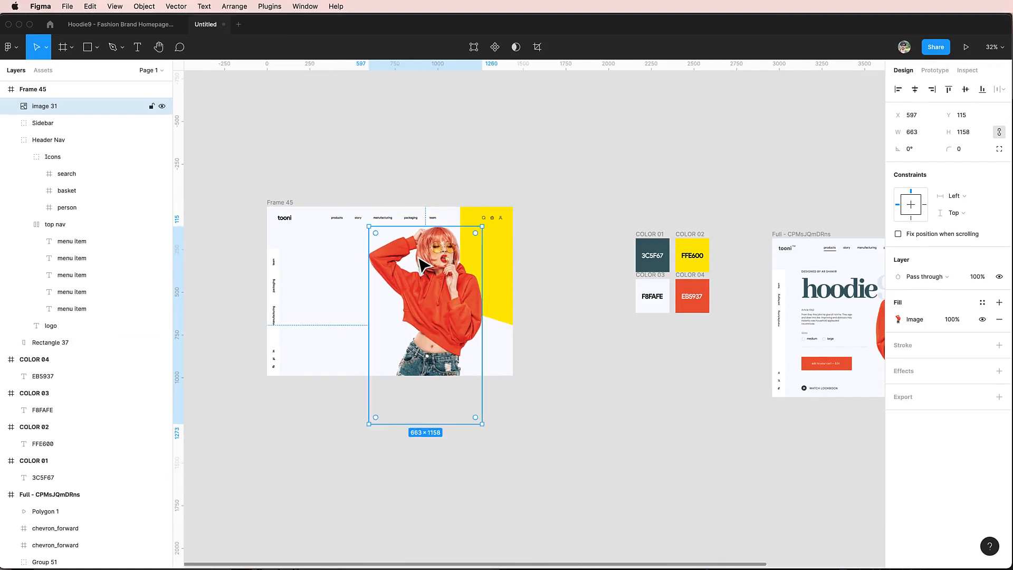
scroll(420, 260, up, 5)
mouse_move(452, 294)
mouse_down()
mouse_move(461, 288)
mouse_move(461, 303)
mouse_up()
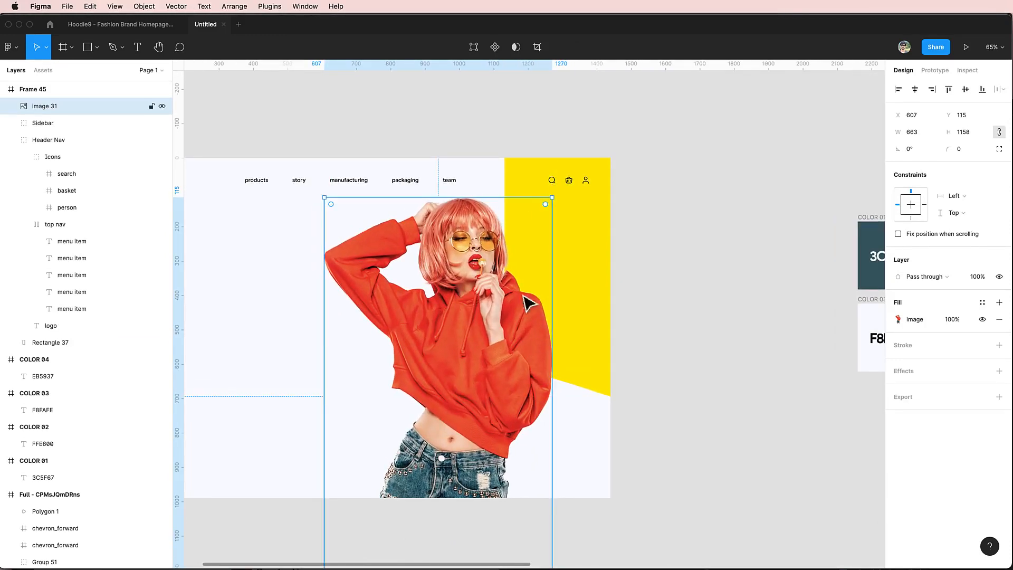
Flip the model photo horizontally and shift it slightly left to X 1258, Y 115.
scroll(660, 310, left, 5)
scroll(664, 310, left, 2)
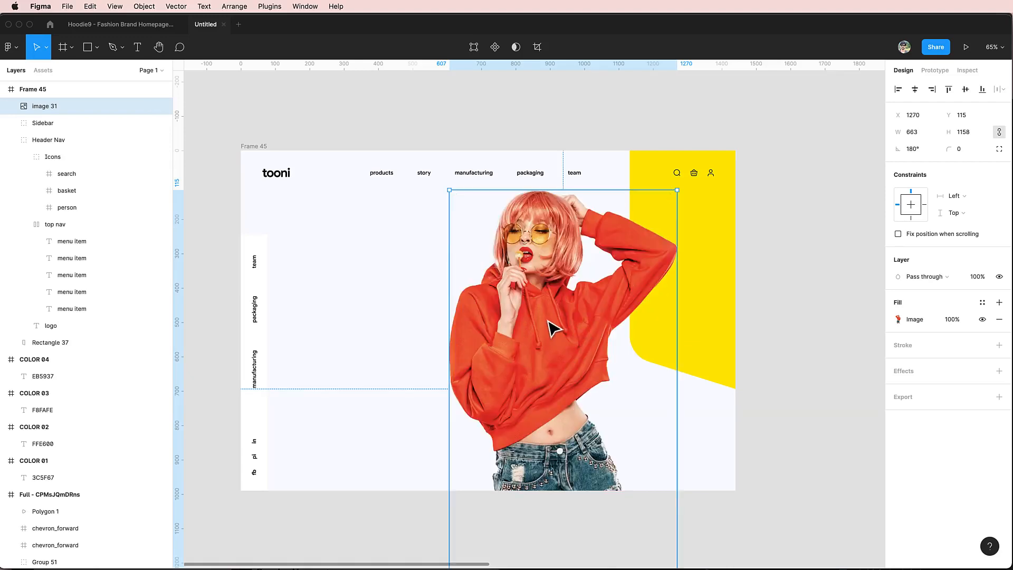
key(shift+h)
drag(535, 323, 545, 321)
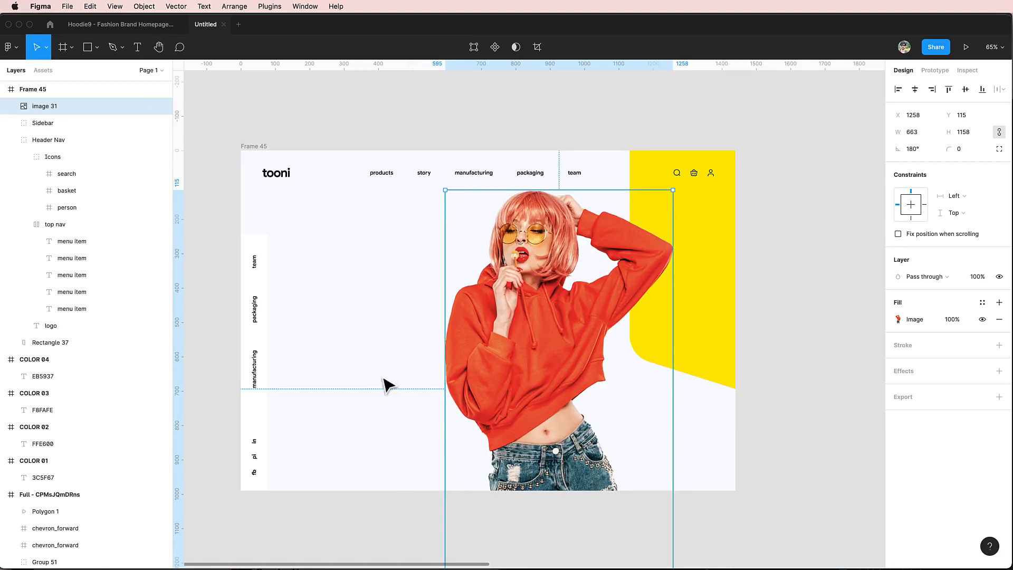
key(shift+h)
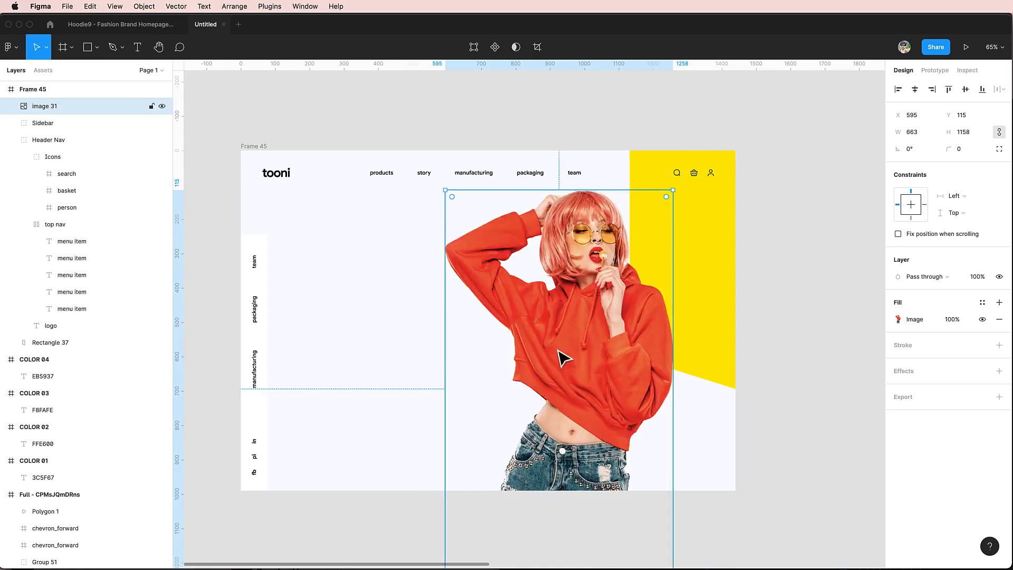
key(shift+h)
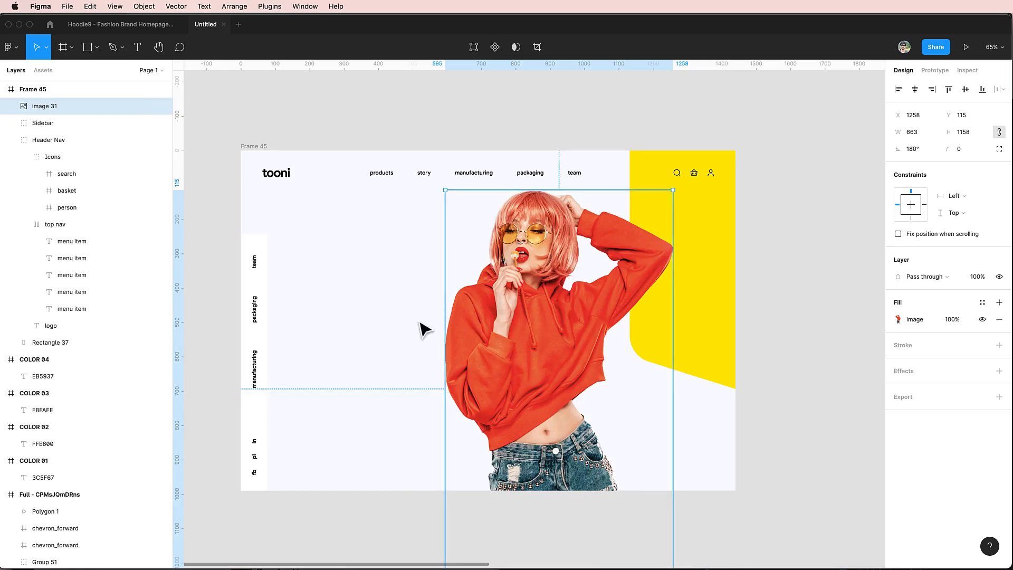
click(358, 324)
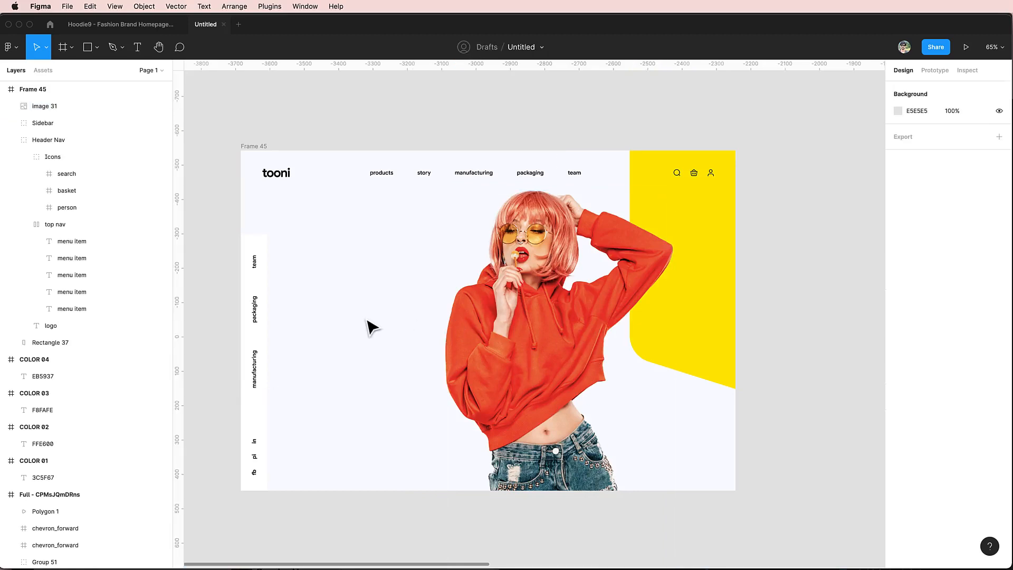
Scale the flipped model photo down to about 631 × 1102 and move it up to about X 1237, Y 108.
scroll(372, 327, left, 1)
scroll(372, 327, left, 3)
scroll(372, 328, up, 1)
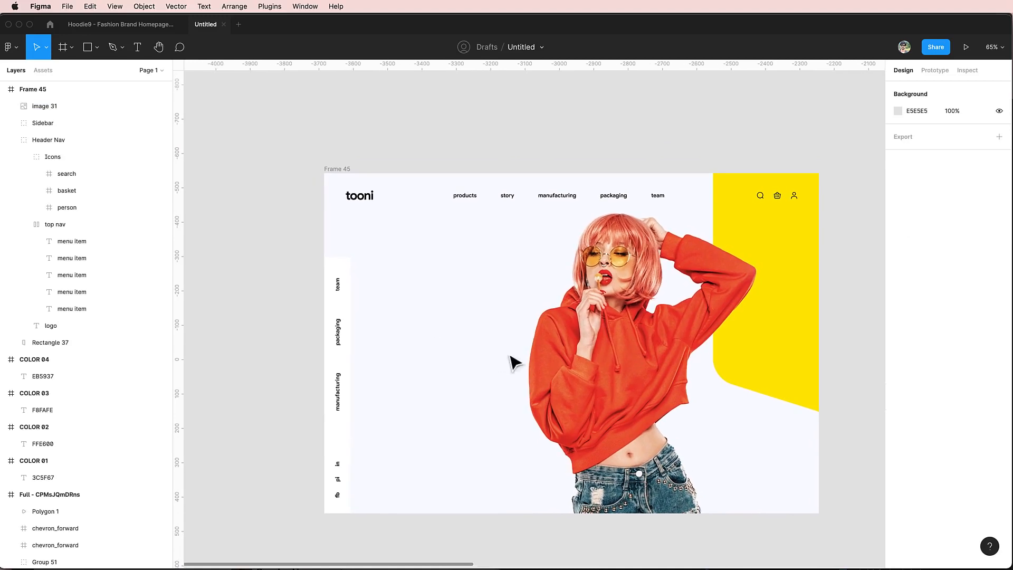
click(581, 383)
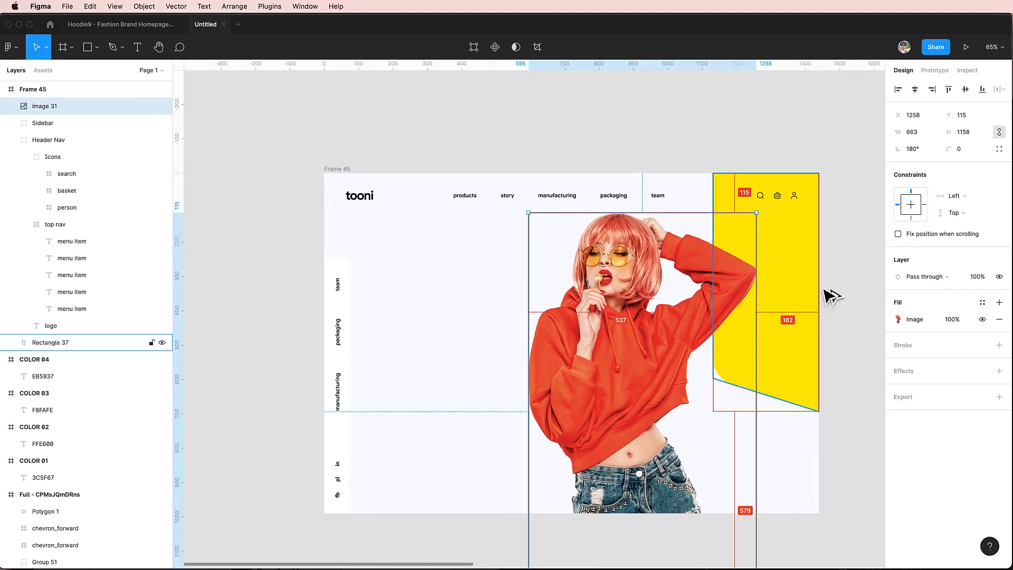
drag(756, 213, 747, 223)
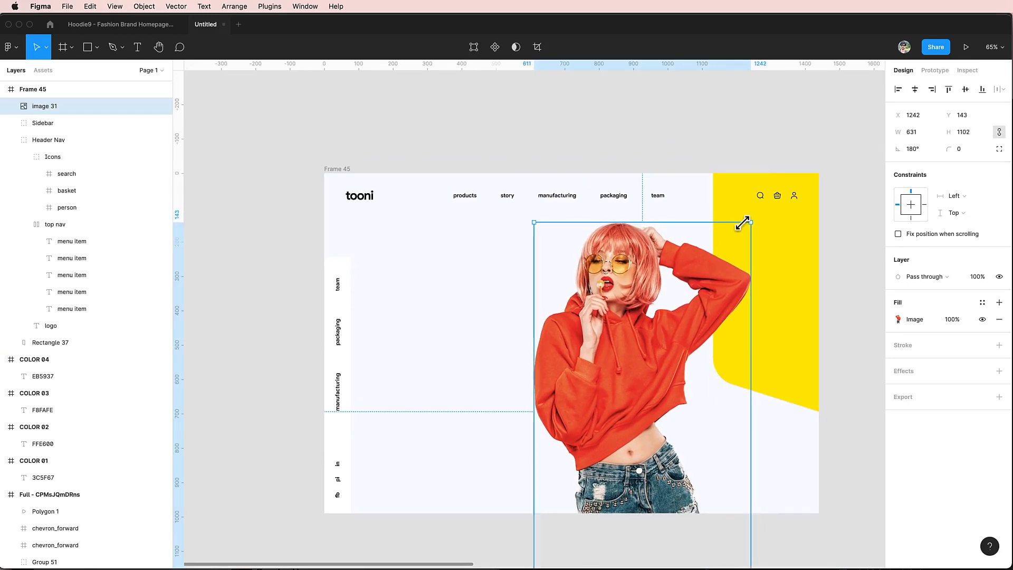
drag(660, 309, 657, 291)
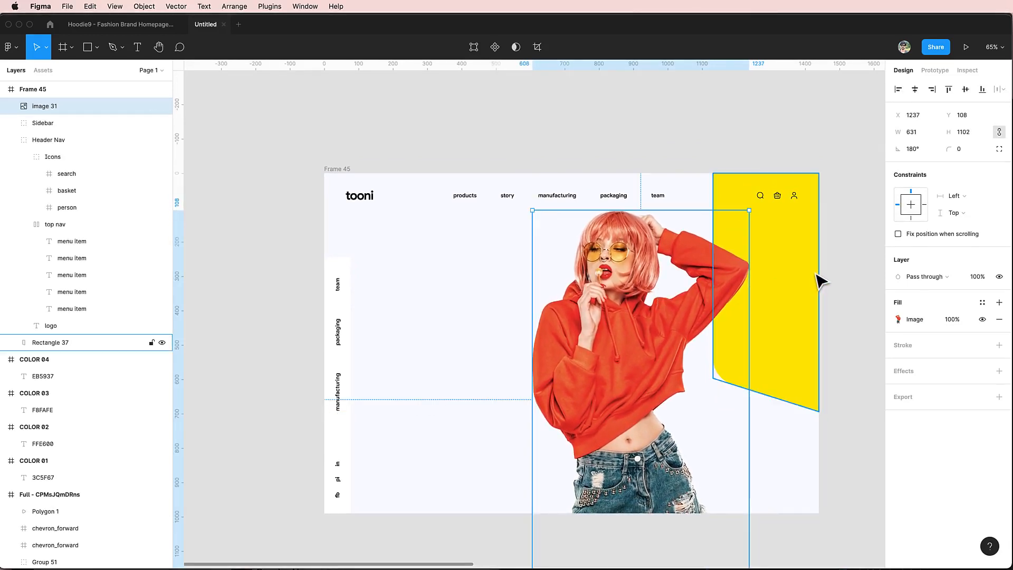
click(849, 296)
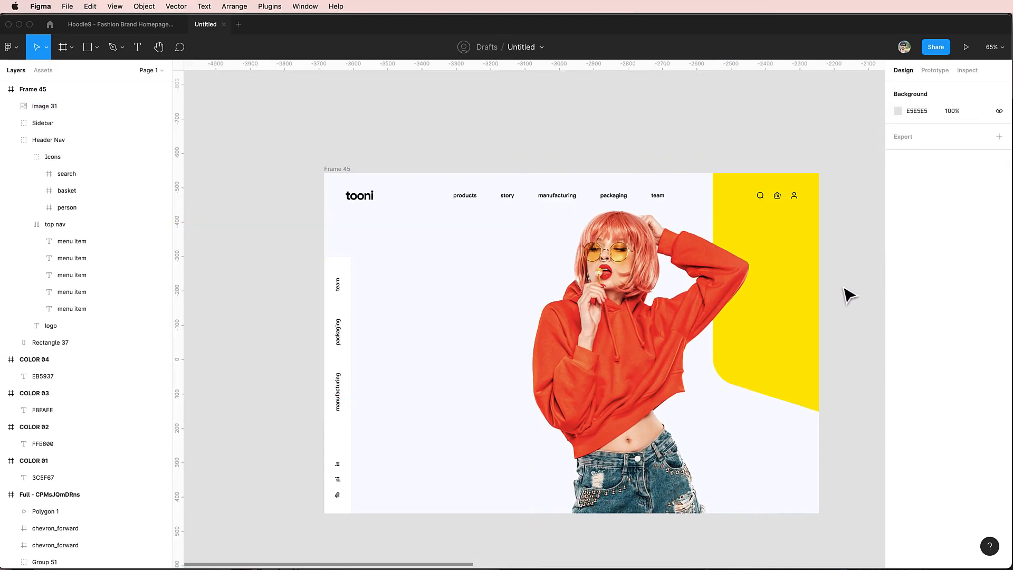
scroll(455, 300, down, 1)
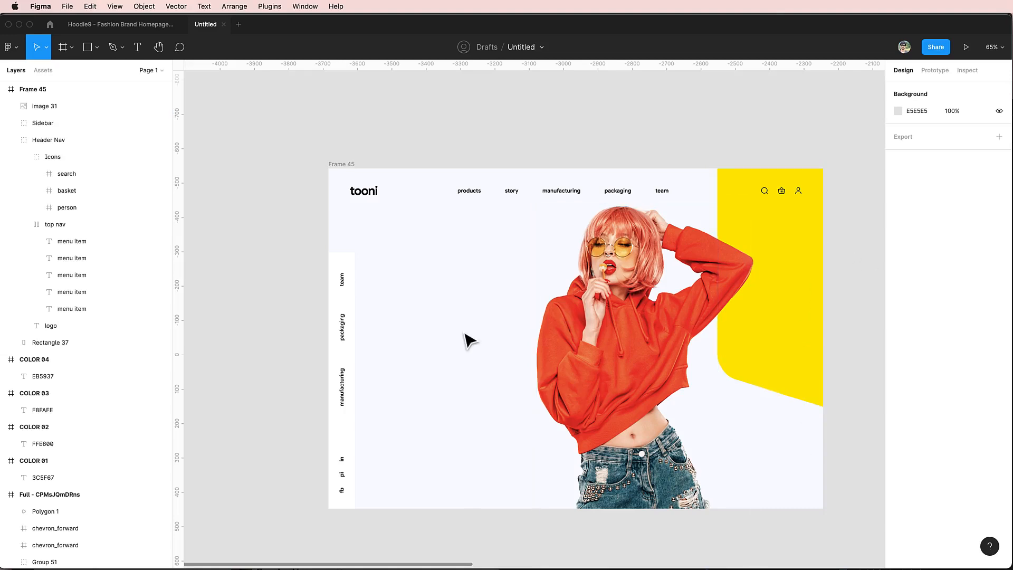
Add a "Designed By" credit line with the designer's name in the hero area at about X 170, Y 266.
key(t)
click(387, 261)
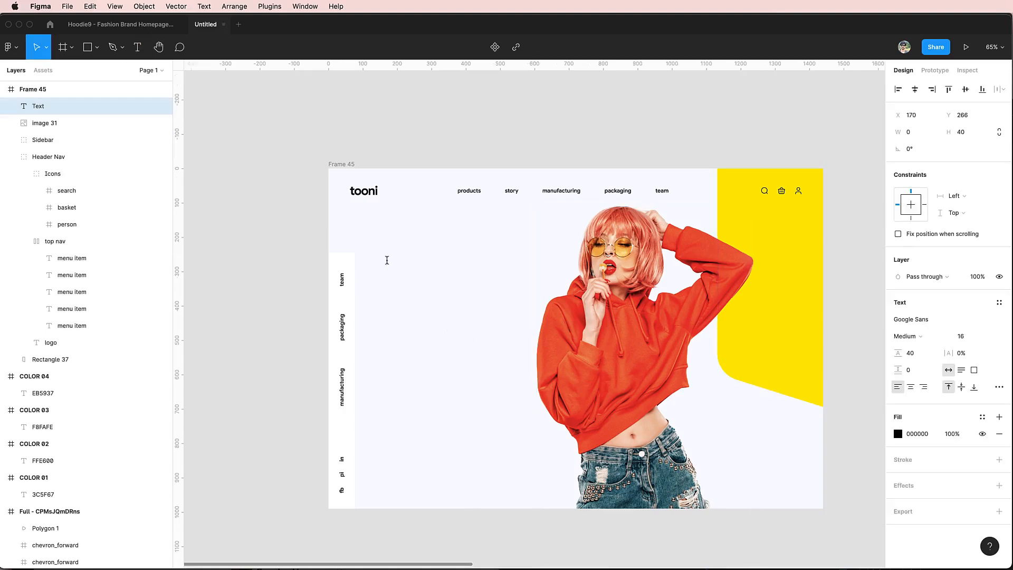
text(h)
key(BackSpace)
key(BackSpace)
key(BackSpace)
text(Designed By AR SHakir)
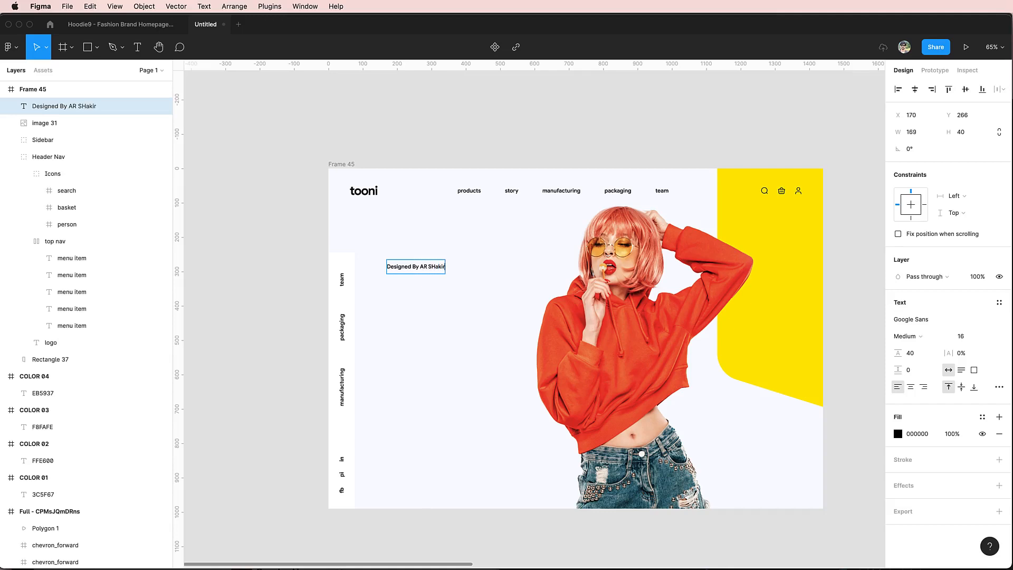
key(Escape)
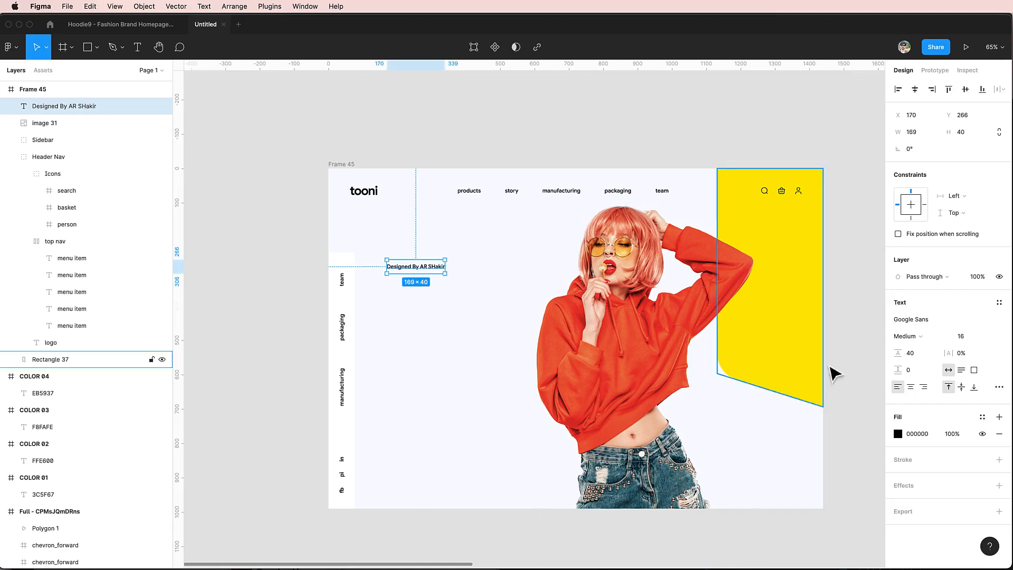
Set the designer credit line to uppercase and move it straight up to about Y 224.
click(999, 387)
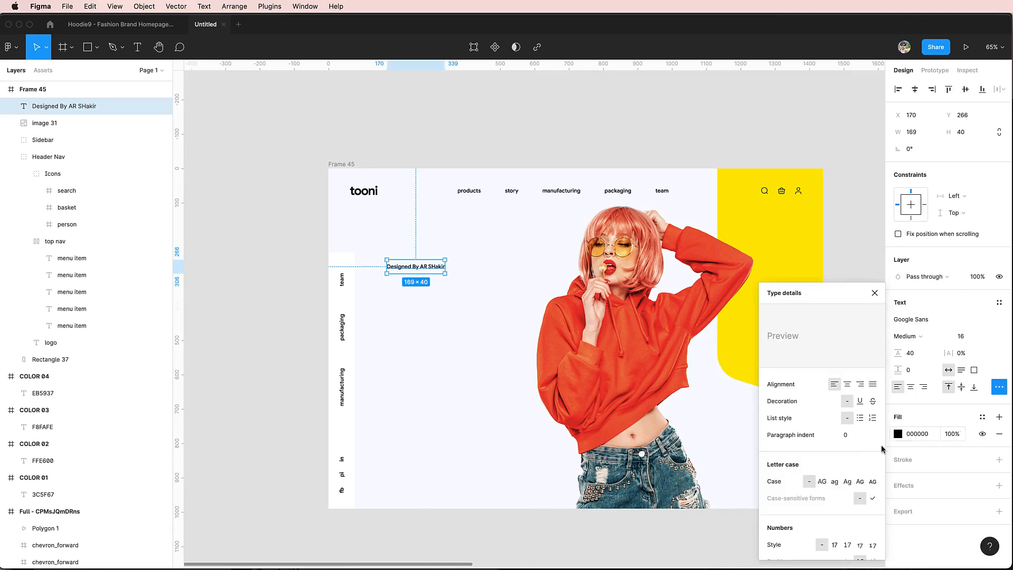
click(822, 481)
key(Escape)
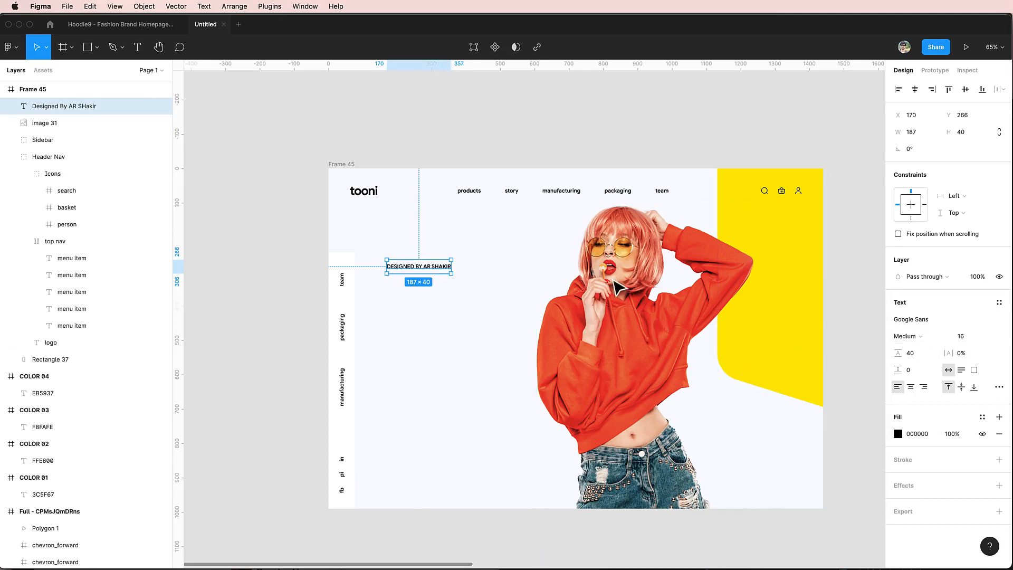
click(975, 337)
mouse_move(430, 273)
mouse_down()
mouse_move(430, 251)
mouse_move(426, 258)
mouse_up()
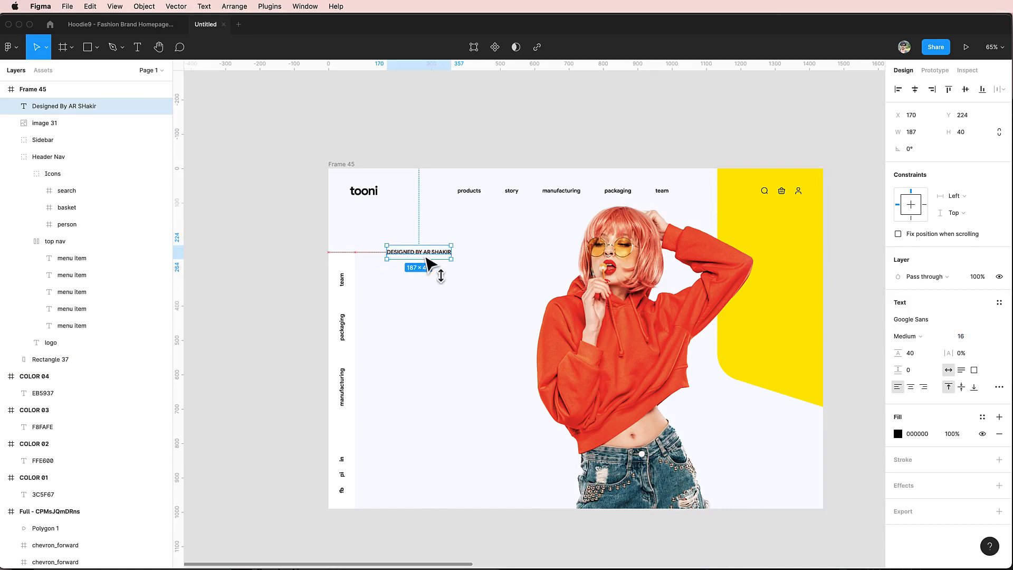
Add the text "hoodie" below the credit line at about X 193, Y 319 and set its letter case to lowercase.
key(Return)
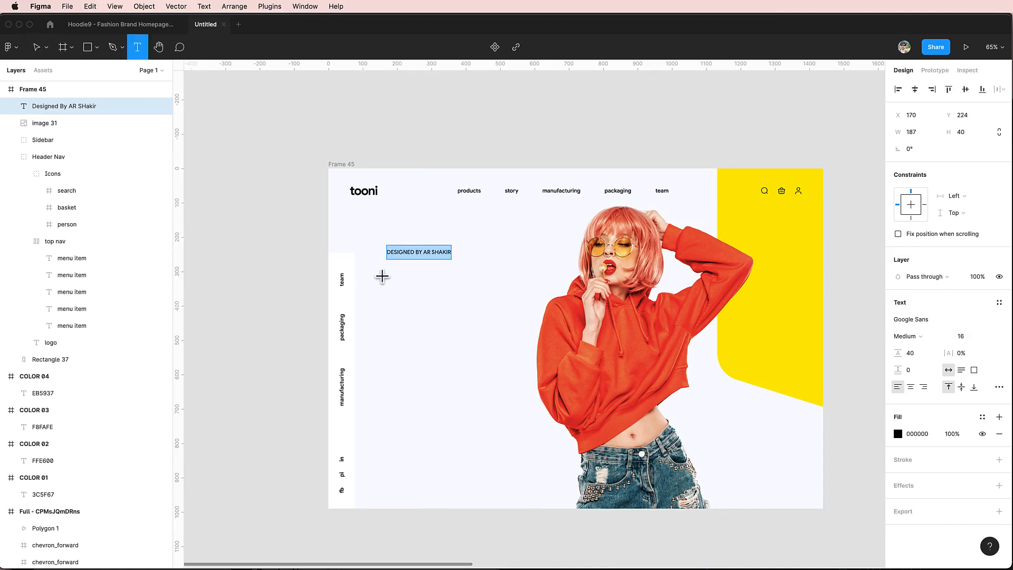
click(395, 278)
text(ho)
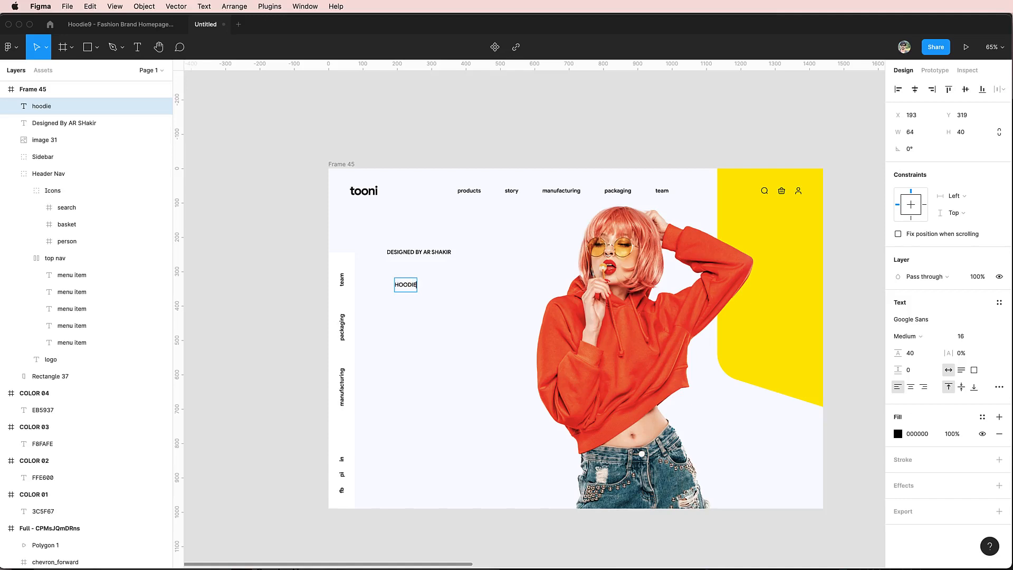
key(Escape)
click(999, 387)
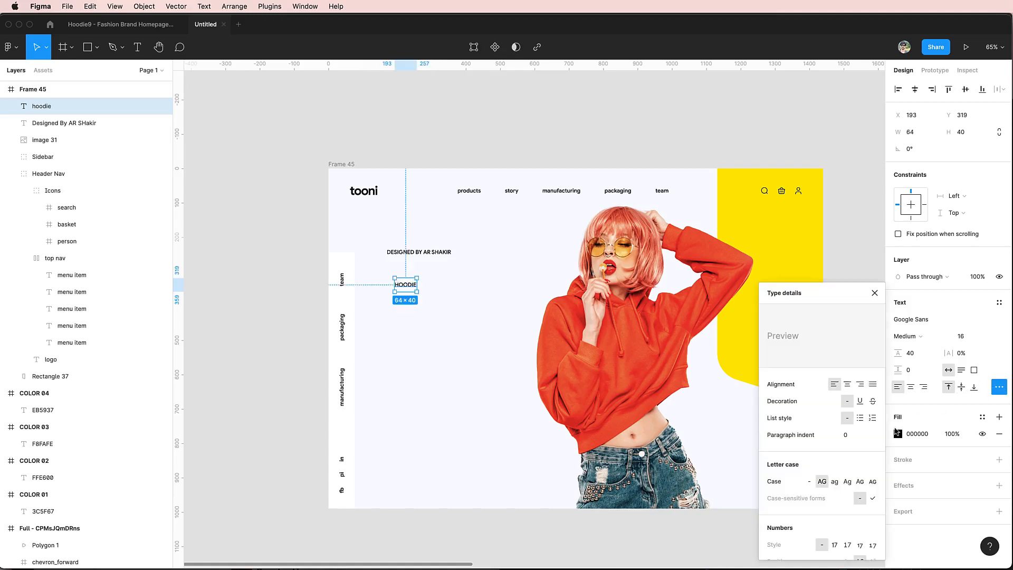
click(835, 481)
key(Escape)
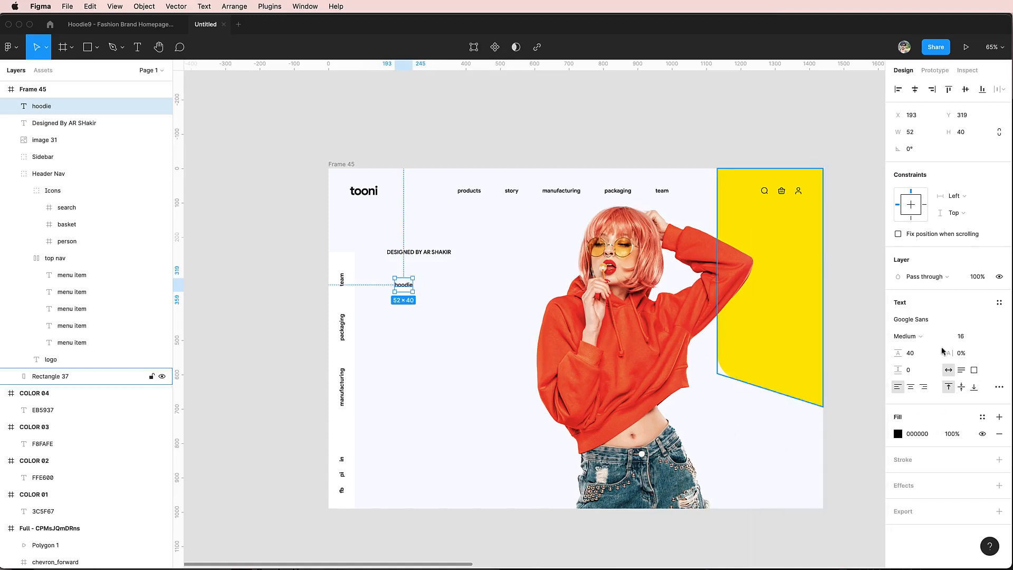
Change the font of the "hoodie" text to Abhaya Libre.
click(945, 320)
text(Ag)
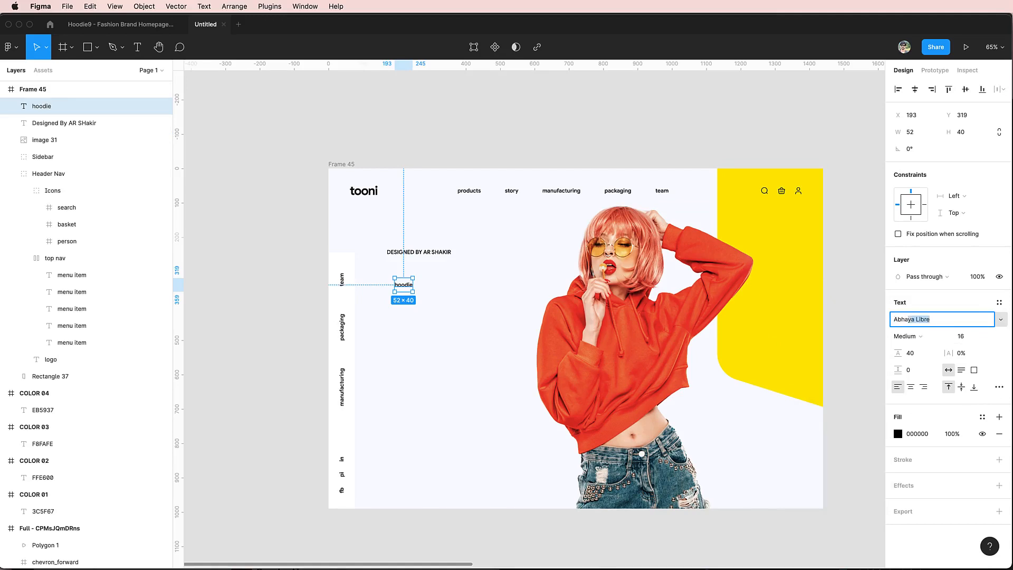
Set the hoodie text's font to Abhaya Libre in Bold weight.
text(ha)
key(Return)
click(907, 336)
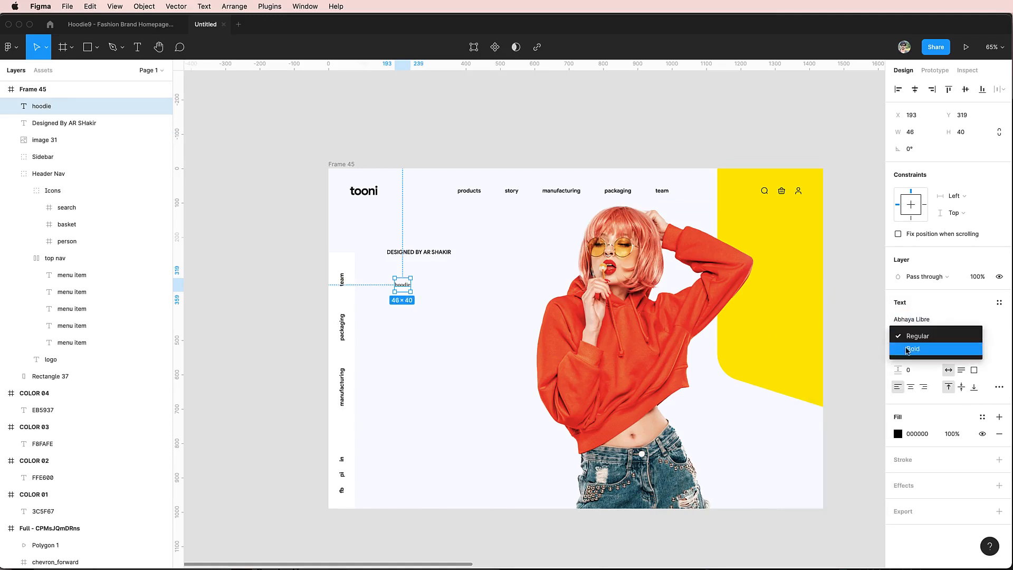
click(908, 349)
Set the hoodie text's font size to 100 and its letter spacing to -8%.
click(963, 335)
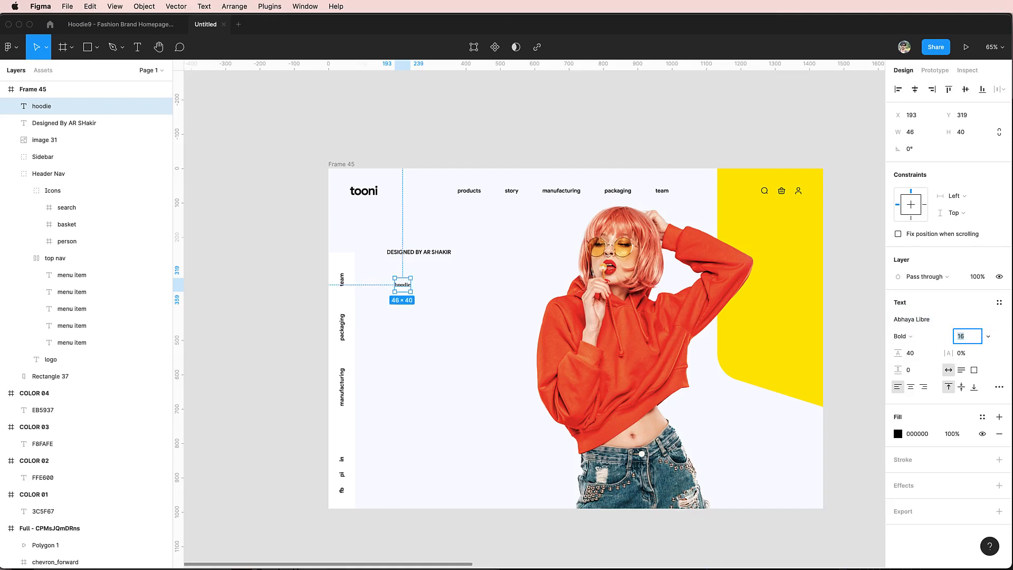
click(965, 338)
click(965, 339)
key(Return)
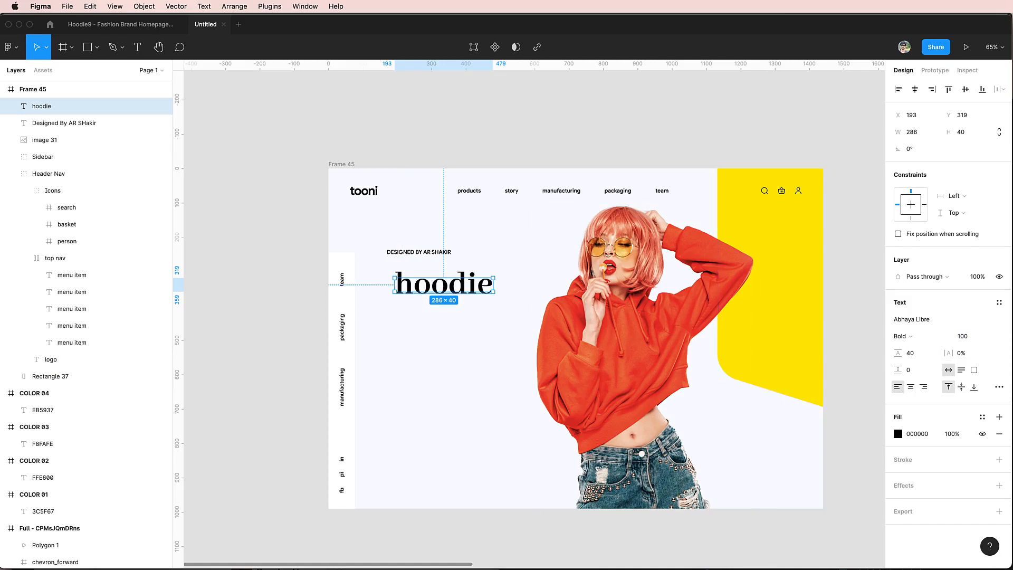
click(961, 353)
text(-8)
key(Return)
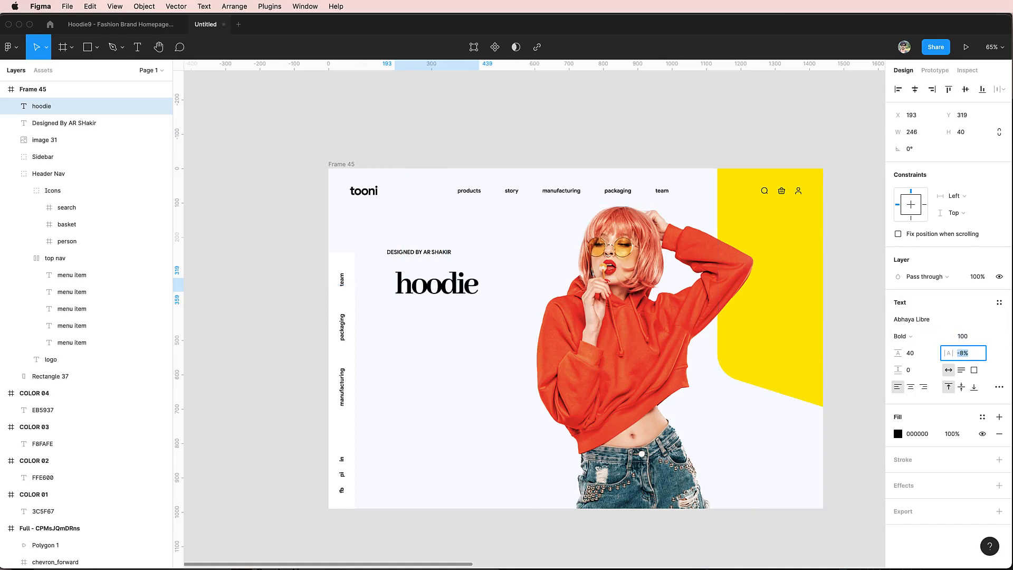
Enlarge the hoodie heading's font size to 182 so it fills the space up to the model.
click(966, 336)
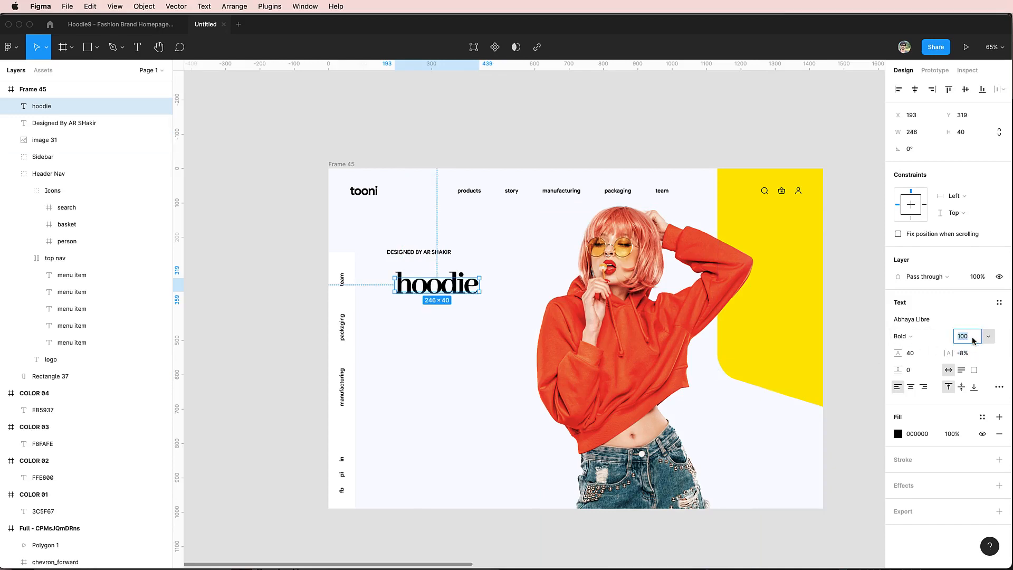
text(120)
key(Return)
key(shift+Up)
key(shift+Up)
key(shift+Up)
key(shift+Up)
key(shift+Up)
key(shift+Up)
key(shift+Up)
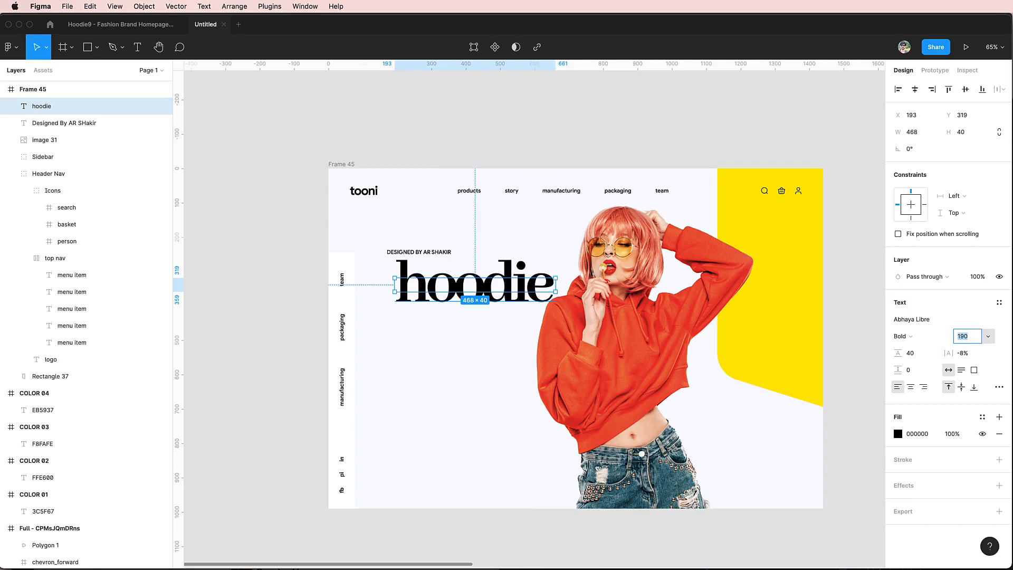
key(Down)
key(Down)
key(Down)
key(Down)
key(Down)
key(Down)
key(Down)
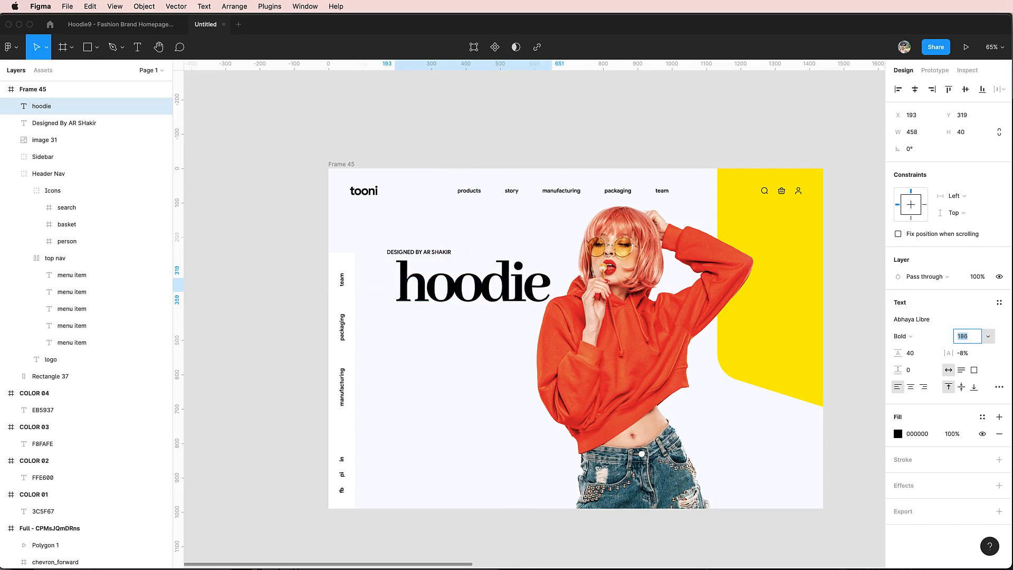
key(Down)
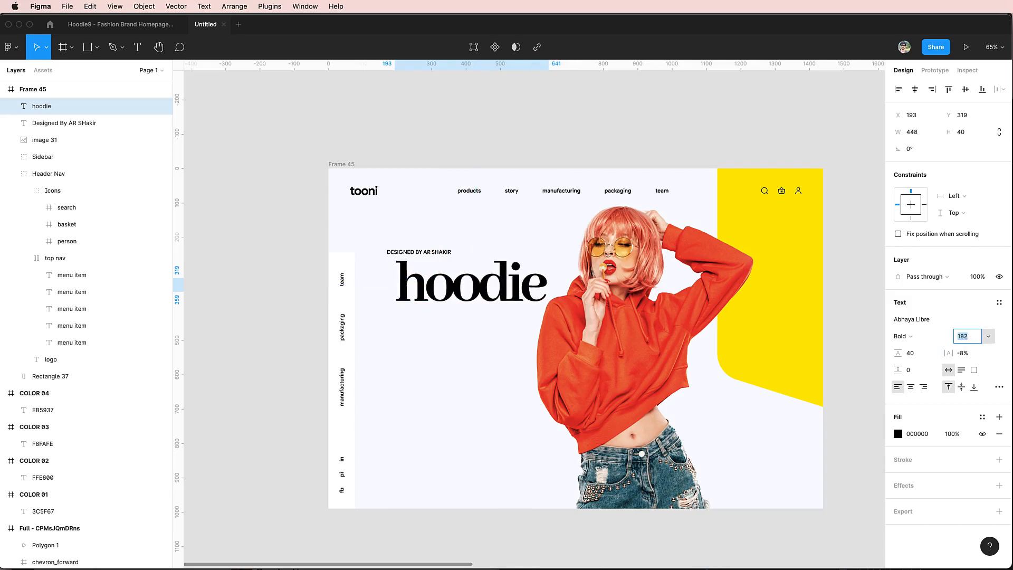
Nudge the hoodie heading to X 163, Y 329, beneath the designer credit line.
key(Escape)
key(shift+Left)
key(shift+Left)
key(shift+Left)
key(shift+Left)
key(shift+Down)
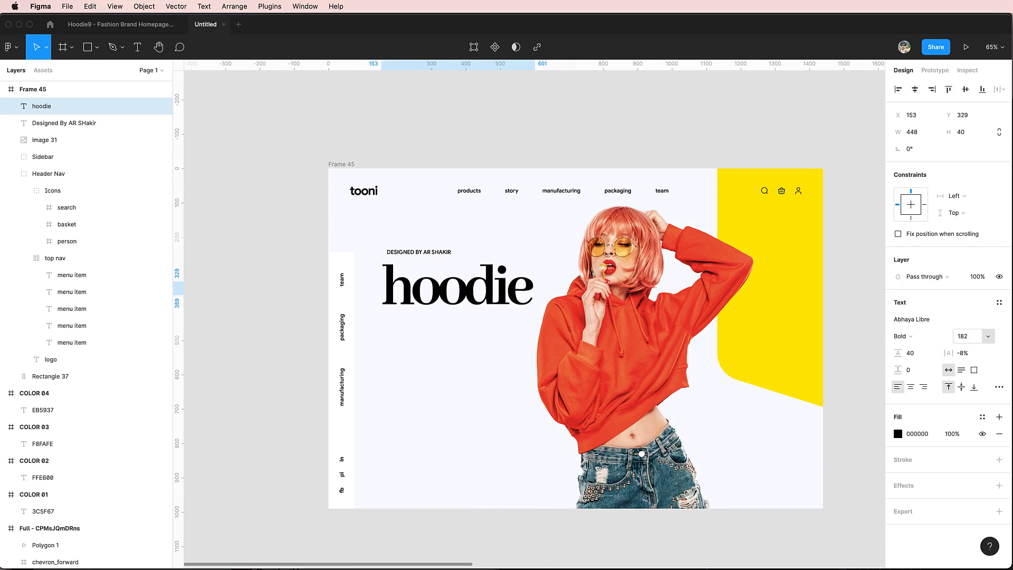
key(shift+Right)
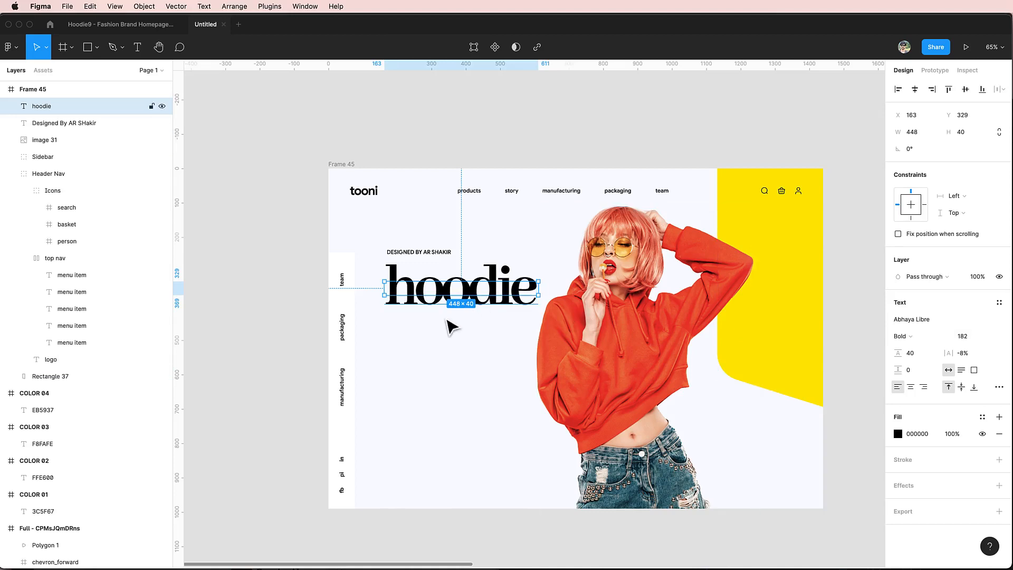
Set the hoodie heading's line height to 182 and move it up to Y 241, close under the designer credit line.
click(918, 356)
text(182)
key(Return)
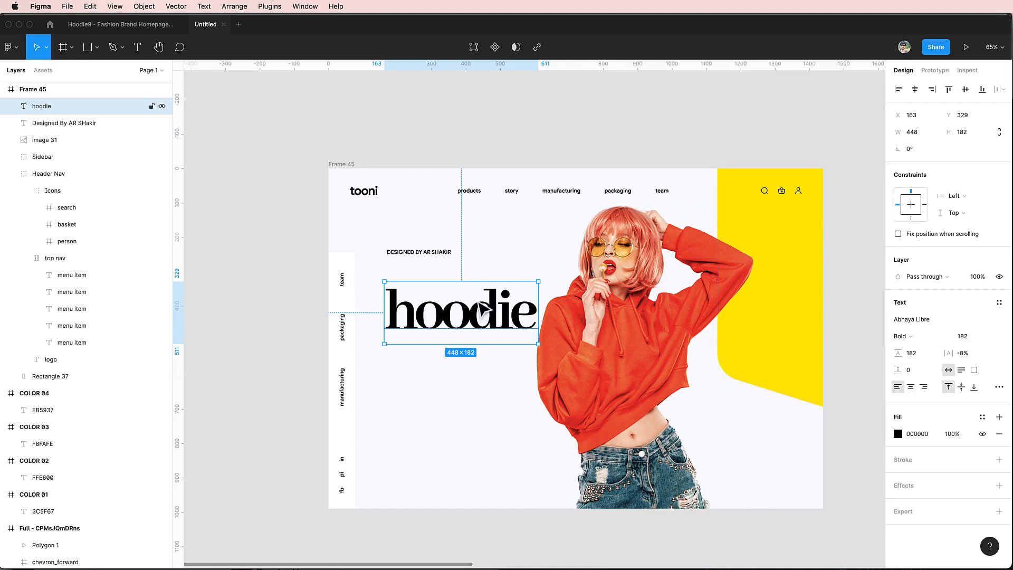
drag(462, 311, 462, 285)
click(490, 330)
Make a copy of the hoodie heading that reads "9" and place it below the original at about X 314, Y 501.
click(457, 288)
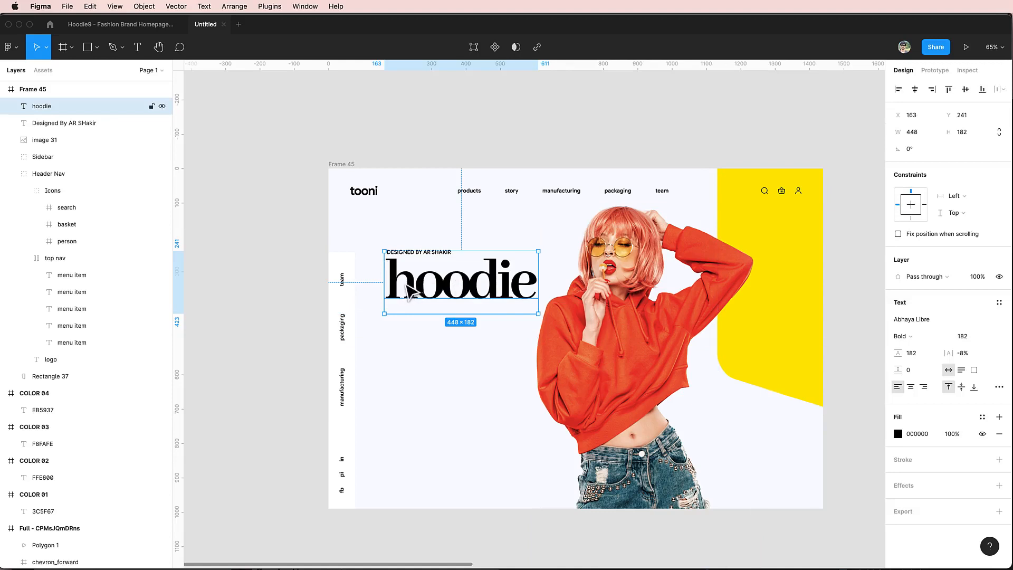
drag(402, 286, 400, 353)
double_click(401, 359)
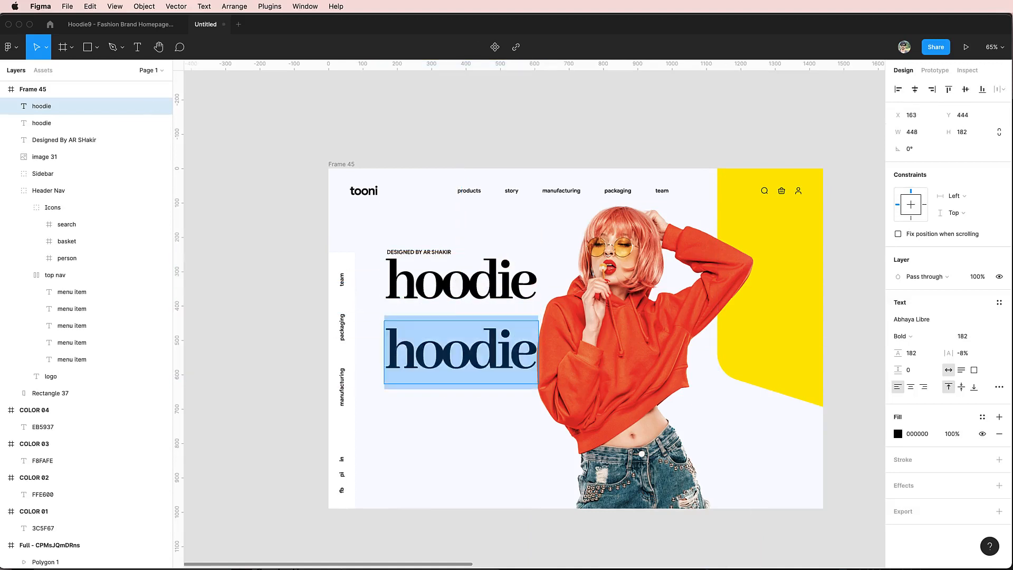
text(9)
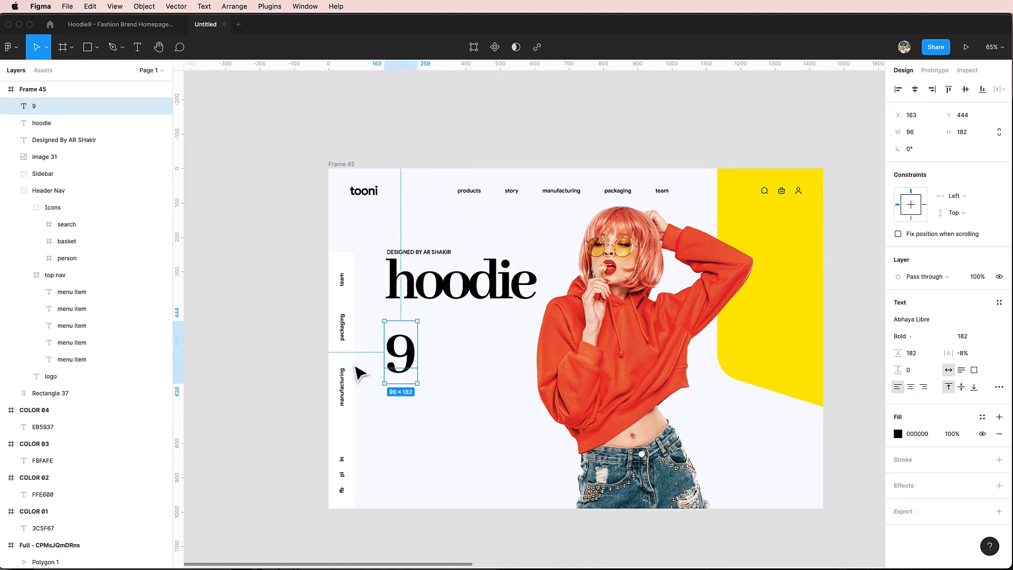
drag(409, 358, 477, 401)
Try adding a 9 directly to the end of the hoodie heading, and delete that character again.
click(483, 311)
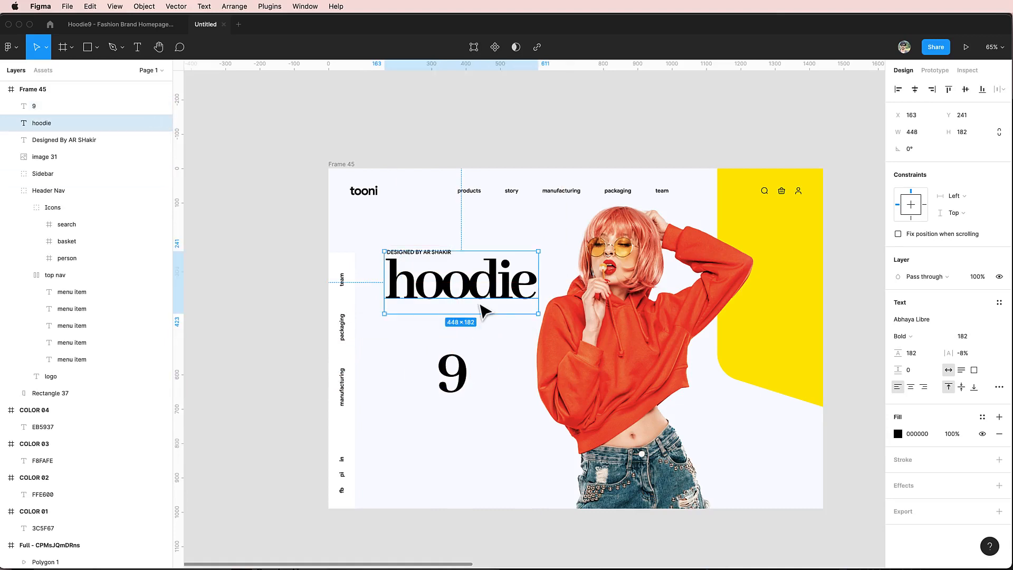
double_click(483, 311)
key(Right)
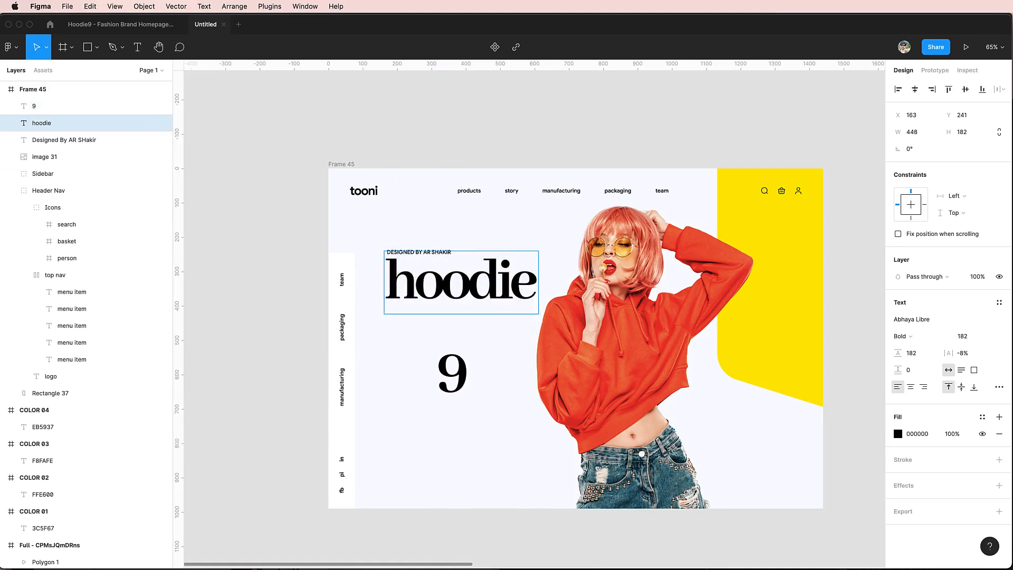
text(9)
drag(530, 278, 572, 280)
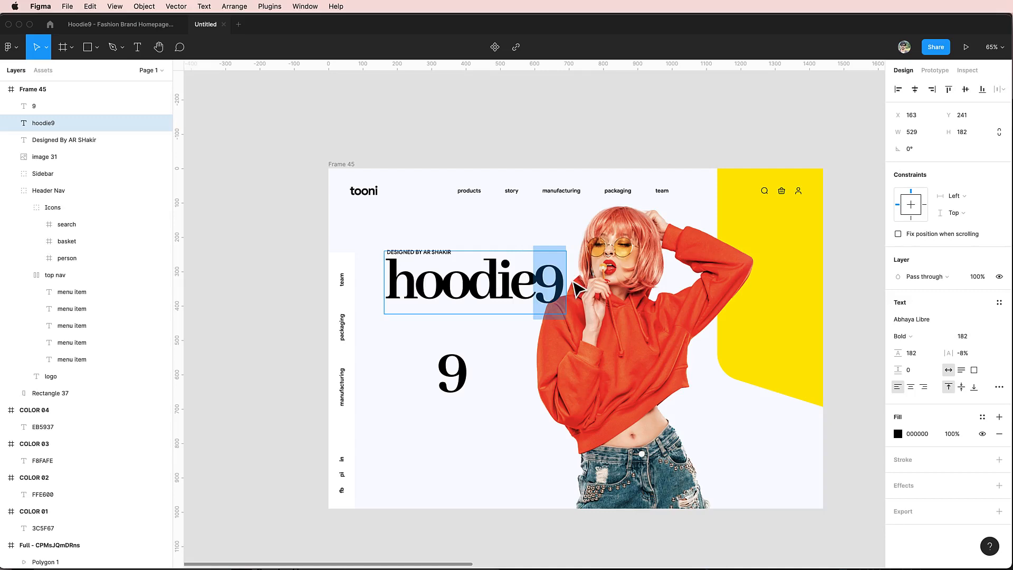
key(BackSpace)
Move the separate 9 right after the hoodie heading at X 611, Y 232 and flatten it into a vector shape.
click(445, 371)
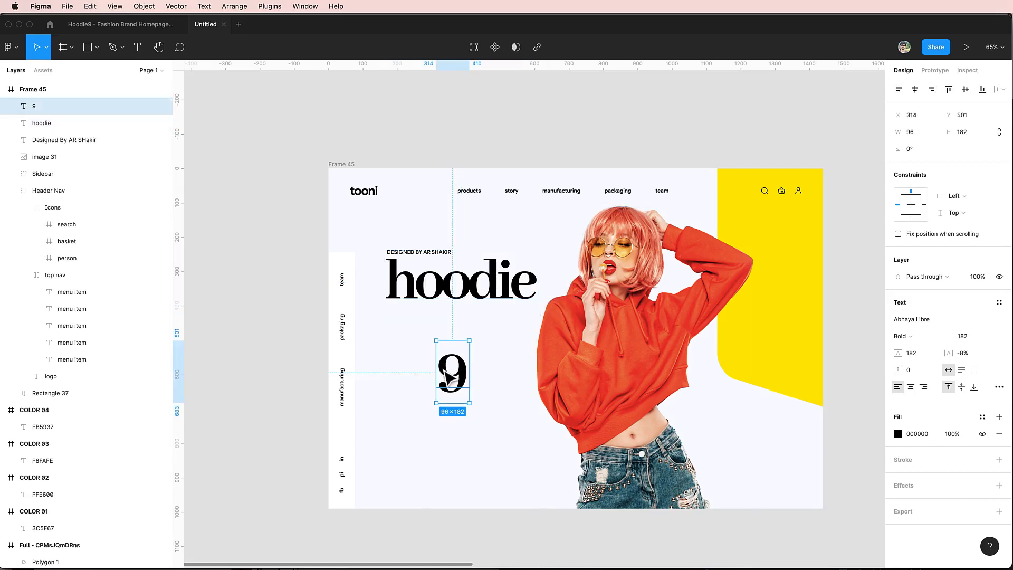
drag(459, 373, 558, 278)
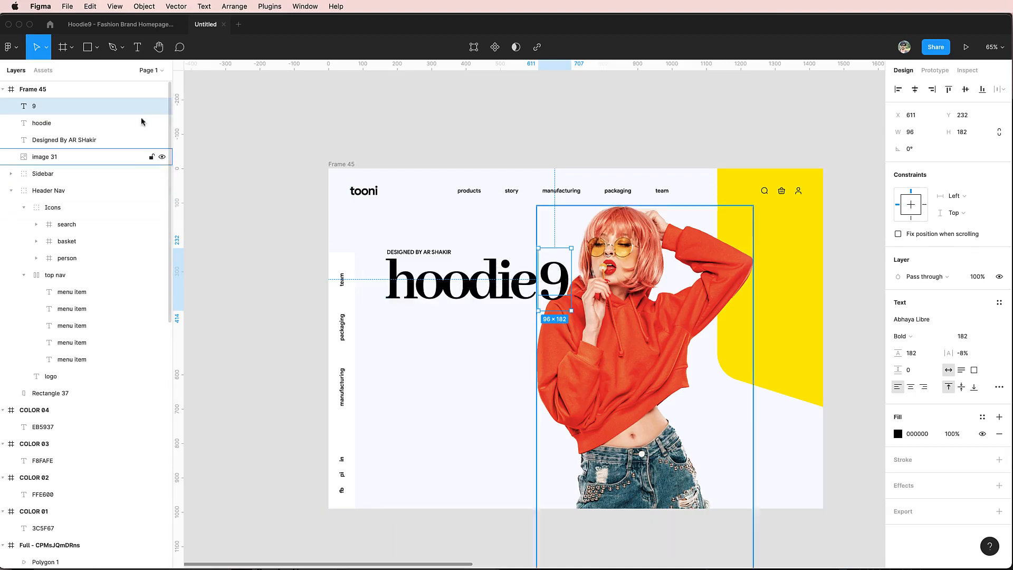
right_click(119, 107)
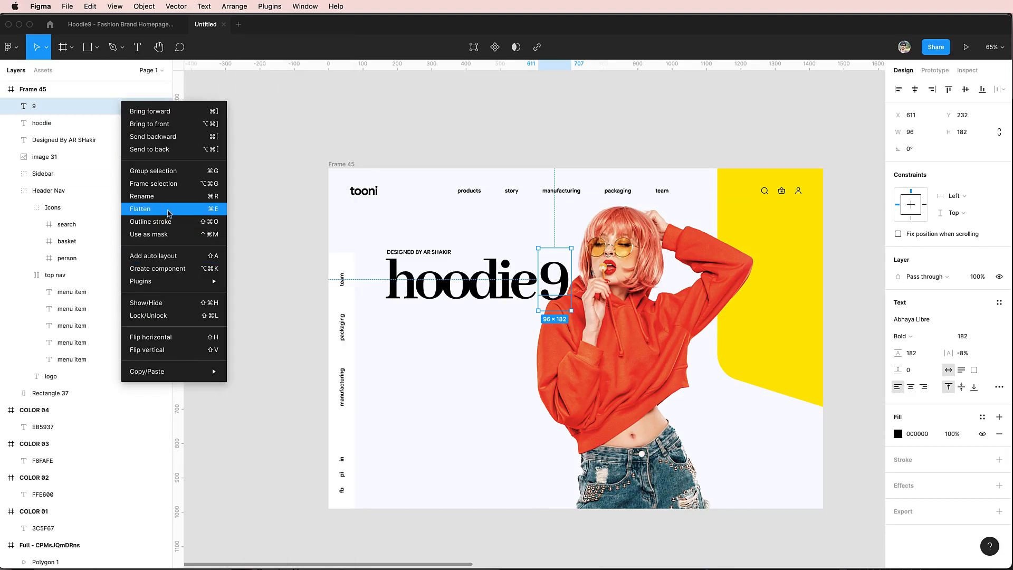
click(170, 210)
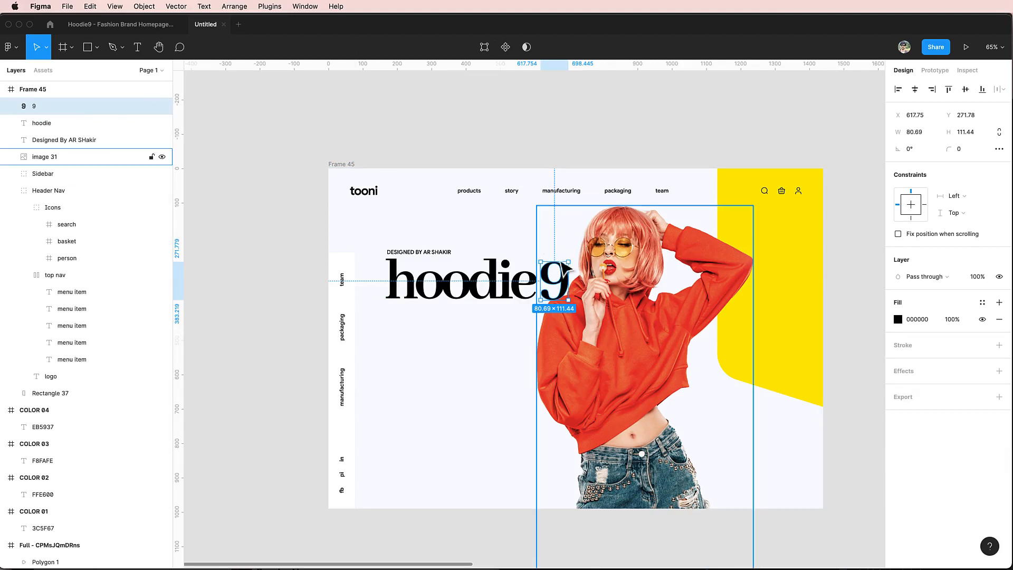
Stretch the flattened 9 upward to a height of 134 and set its fill opacity to 10%.
drag(560, 258, 559, 254)
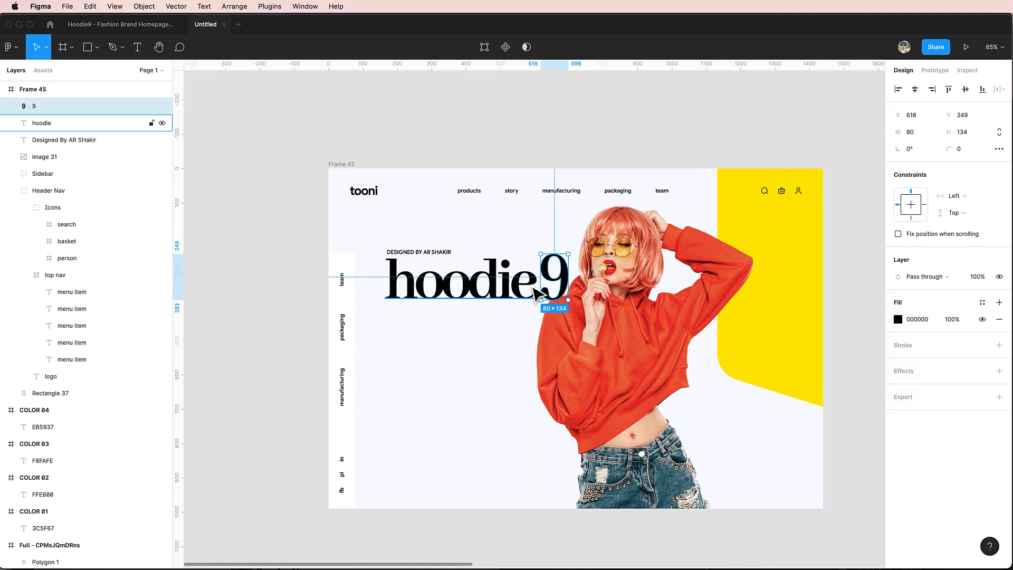
key(Escape)
click(557, 278)
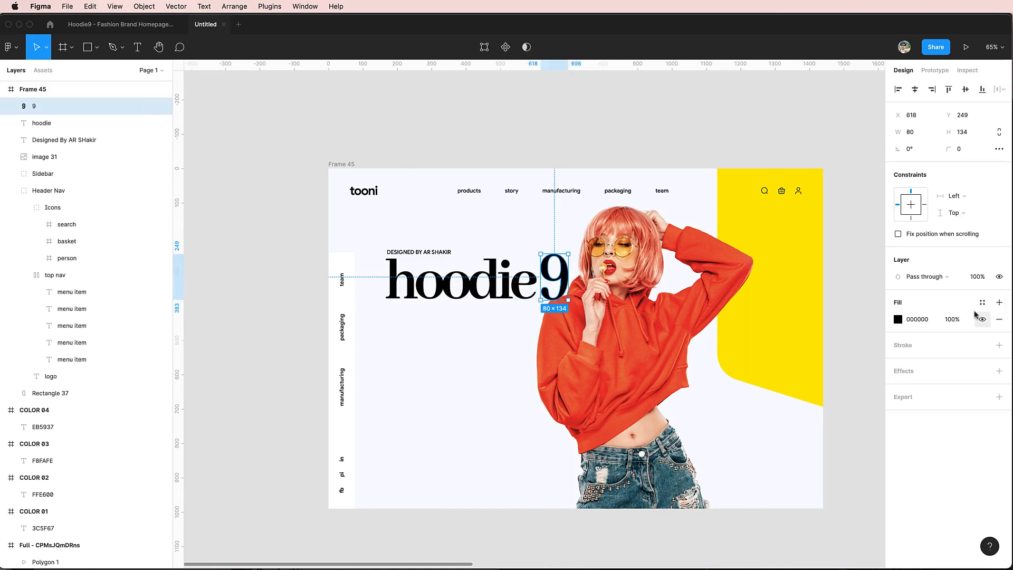
click(954, 318)
text(10)
key(Return)
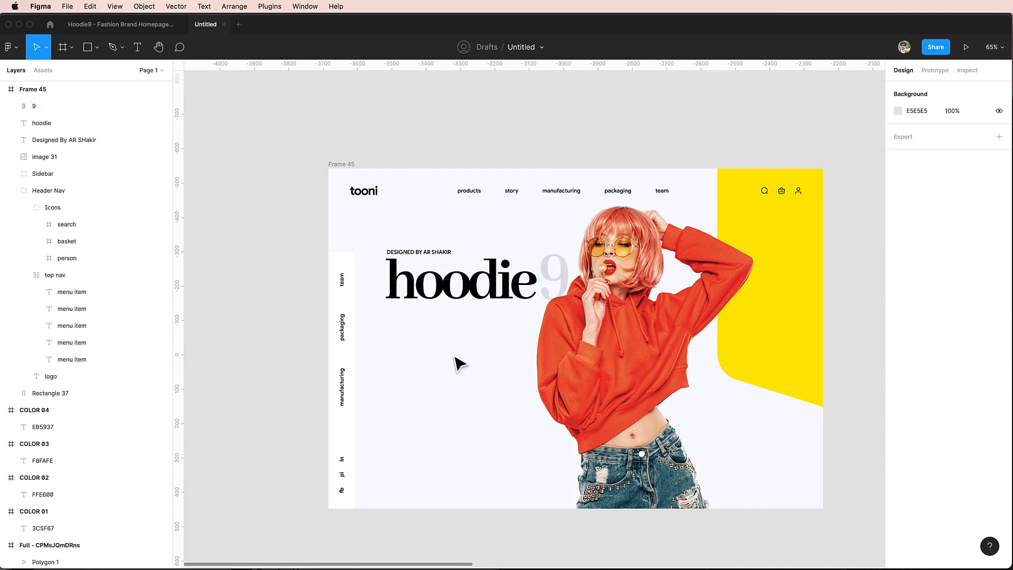
Move the image 31 layer to the top of Frame 45 so the model overlaps the 9.
click(44, 123)
click(38, 106)
drag(37, 154, 37, 98)
click(265, 236)
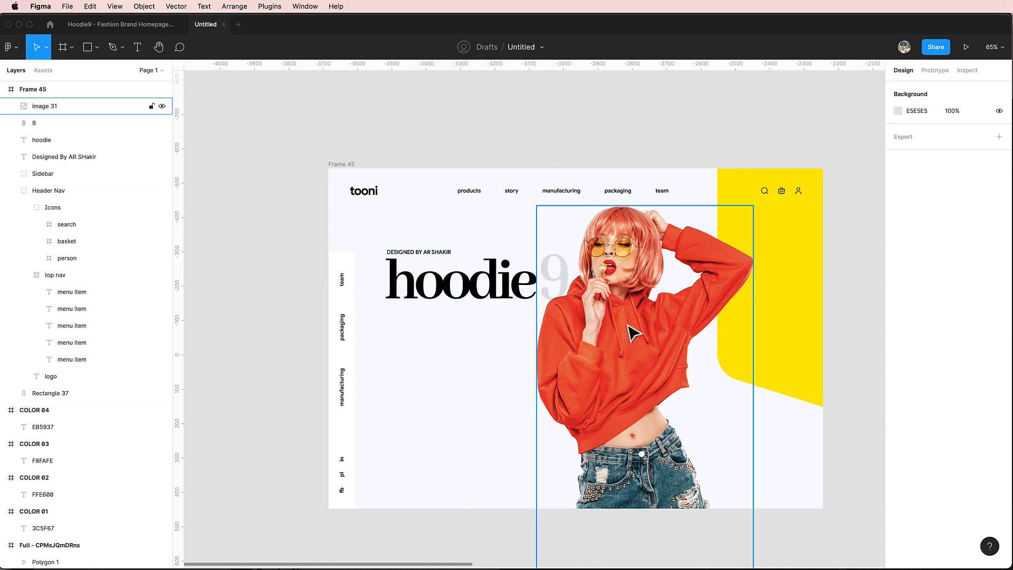
Duplicate the designer credit line to X 170, Y 422 below the hoodie heading and replace the copy's text with "Article 1062".
scroll(561, 309, up, 5)
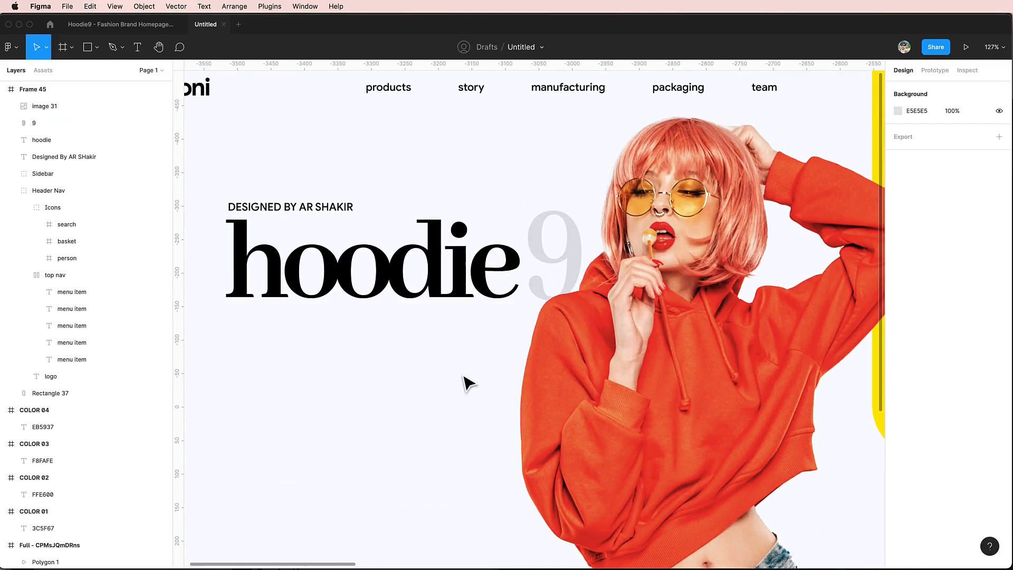
key(shift+0)
click(388, 323)
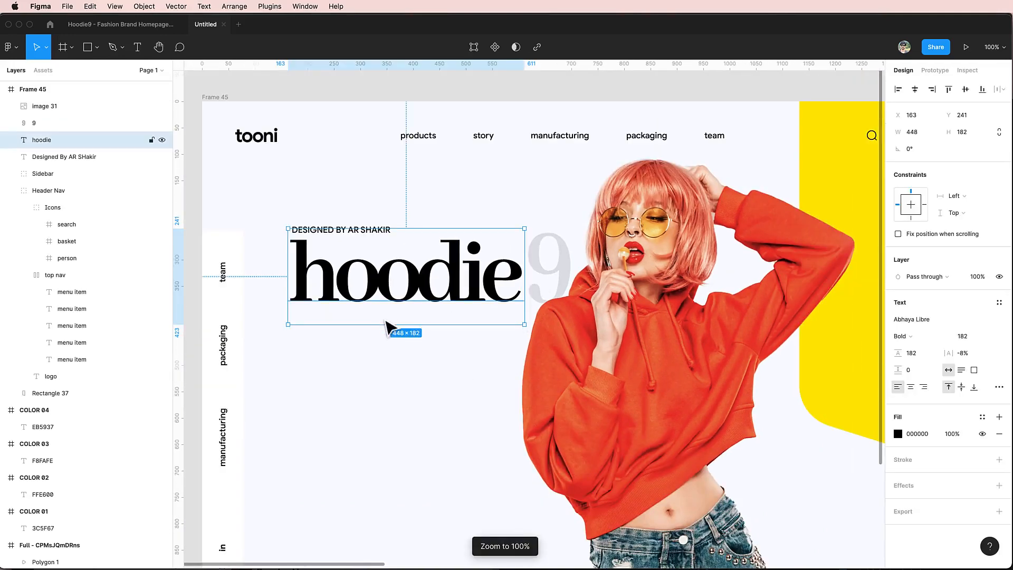
click(416, 403)
scroll(420, 405, left, 2)
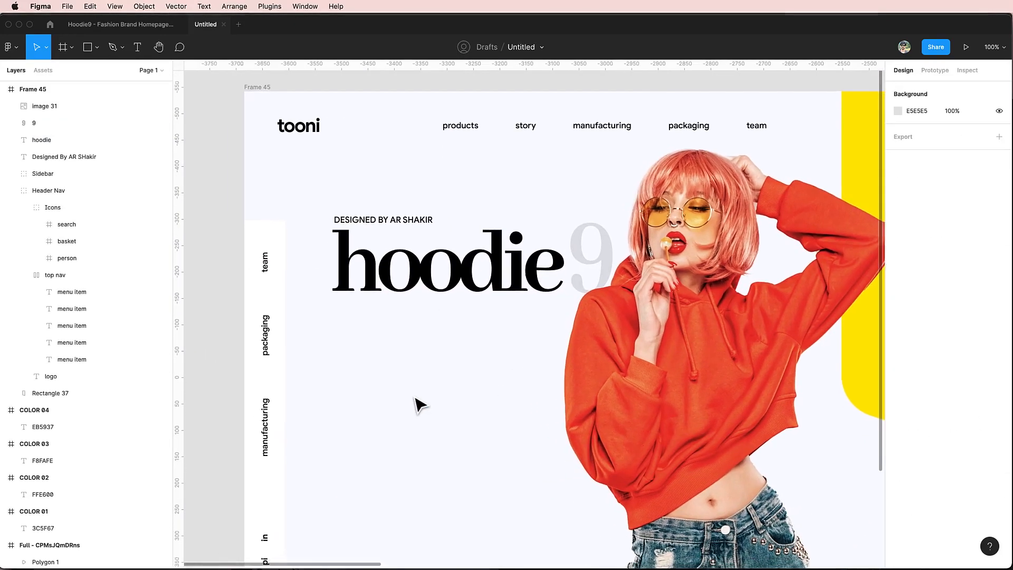
scroll(418, 404, left, 2)
click(408, 199)
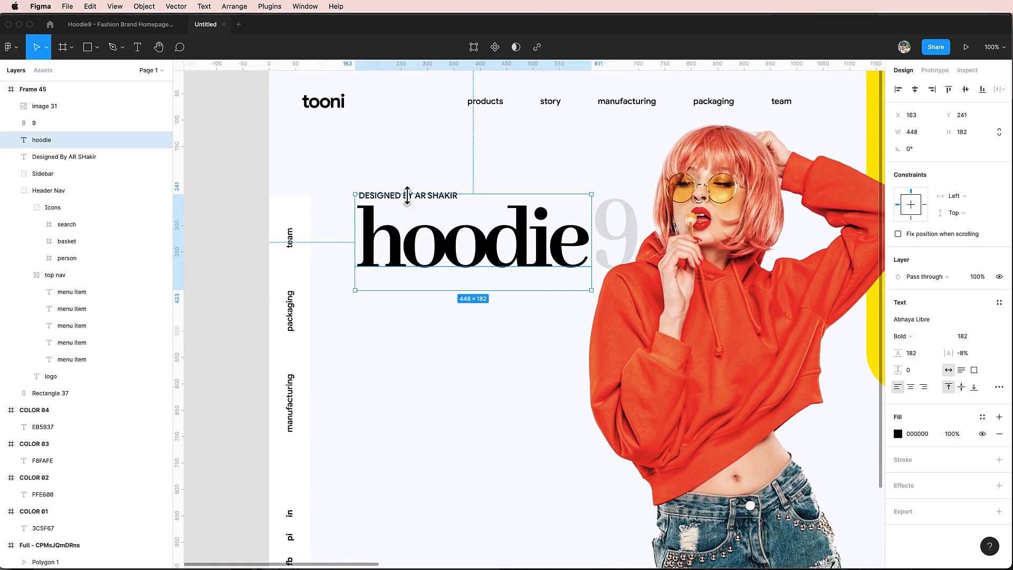
click(402, 184)
click(418, 190)
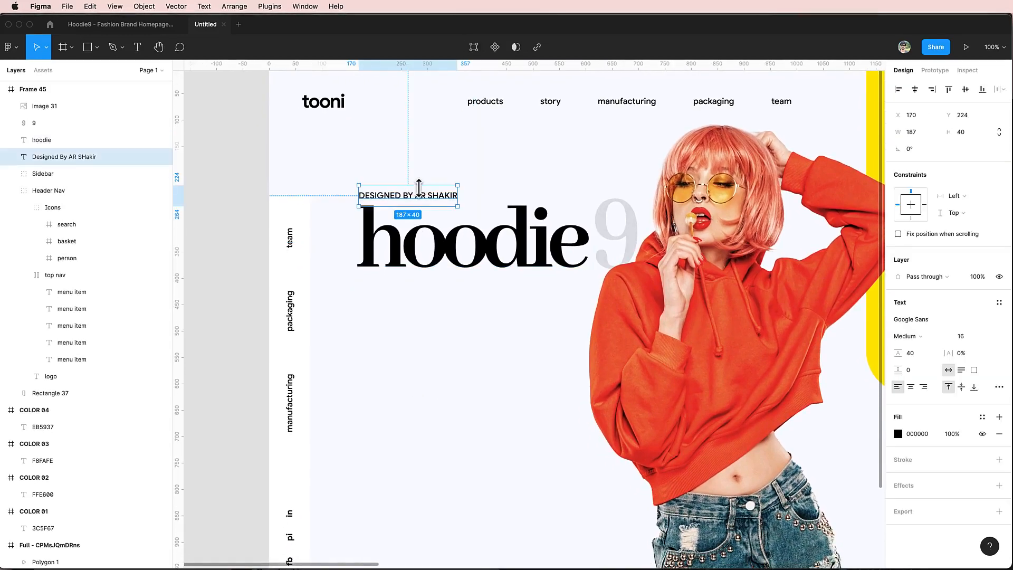
drag(417, 189, 406, 303)
double_click(403, 302)
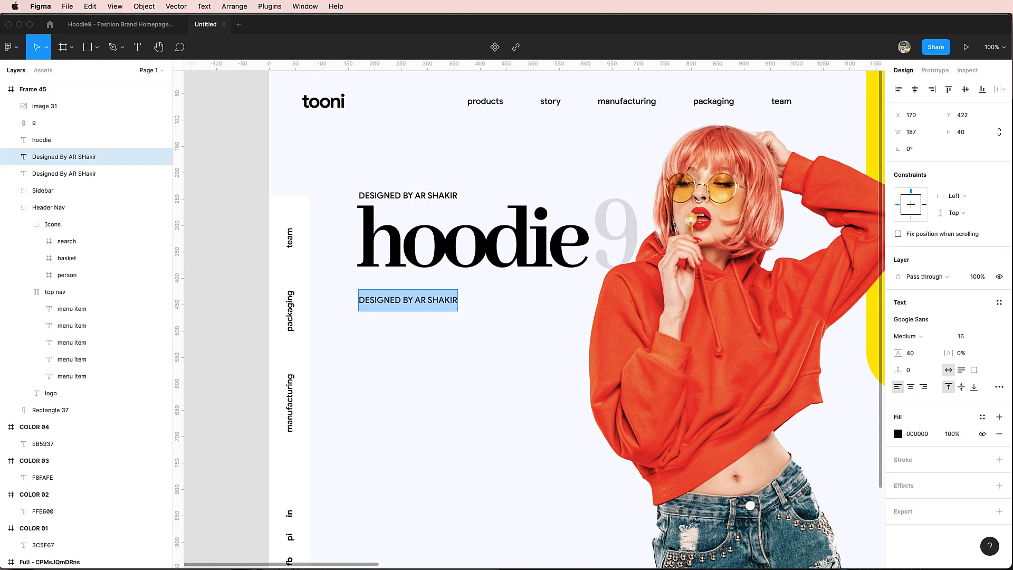
text(Article 1062)
key(Escape)
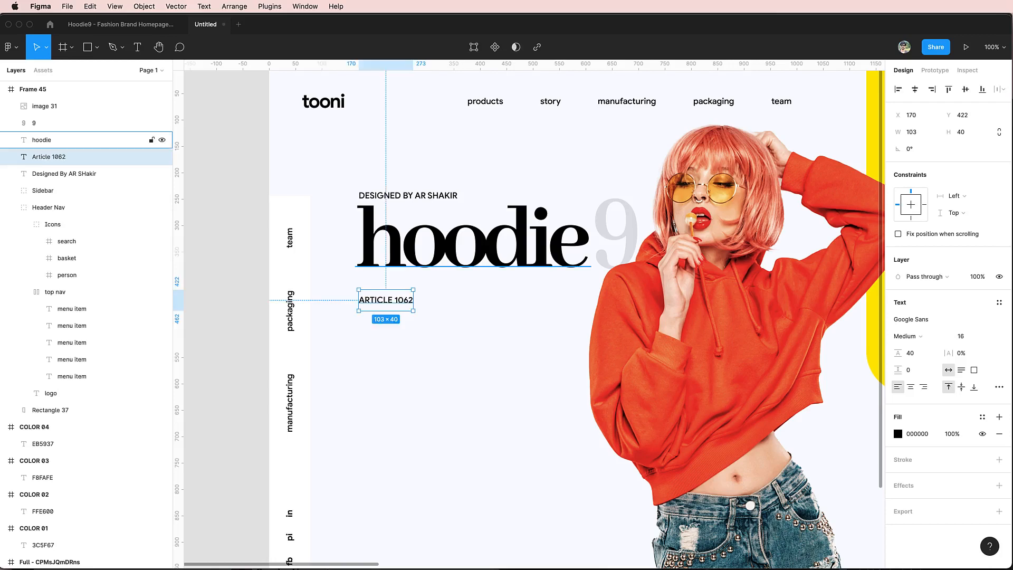
Reset the letter case of the "Article 1062" text from uppercase to as typed.
click(999, 386)
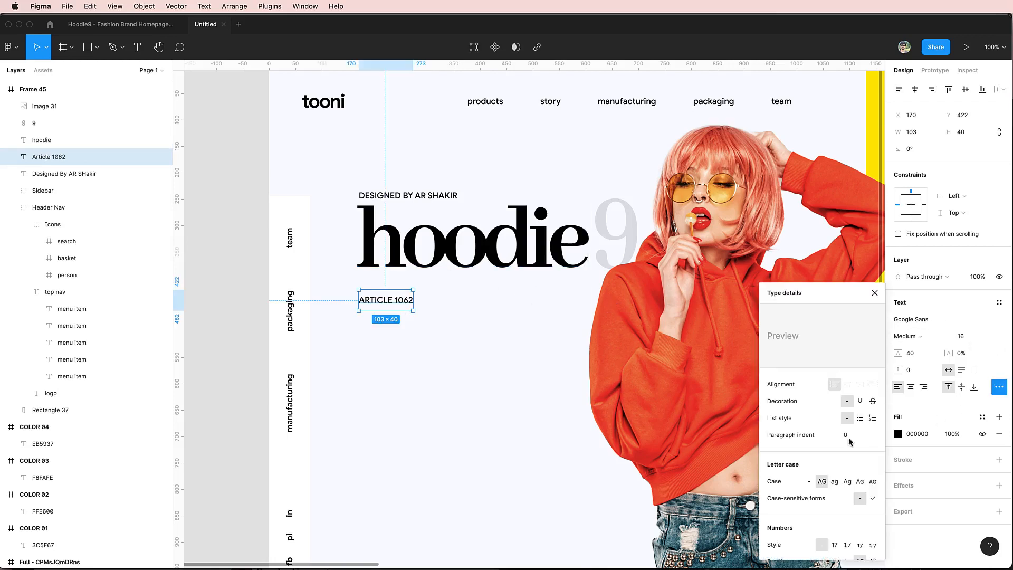
click(809, 482)
click(484, 423)
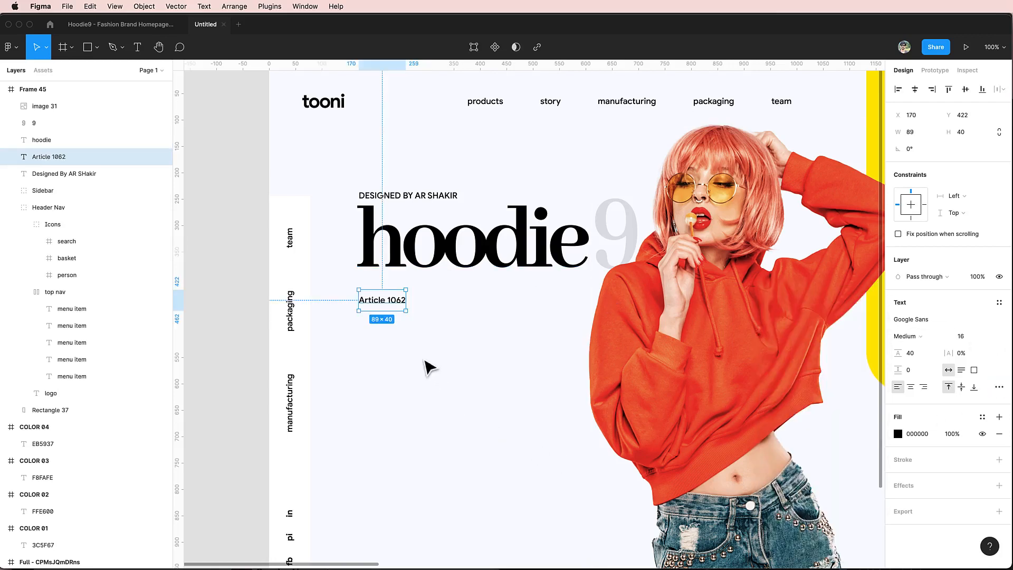
Duplicate the "Article 1062" text directly below the original at X 170, Y 462.
key(alt)
drag(391, 311, 386, 325)
Switch to the Random Text page in Chrome and copy its first paragraph.
key(super+Tab)
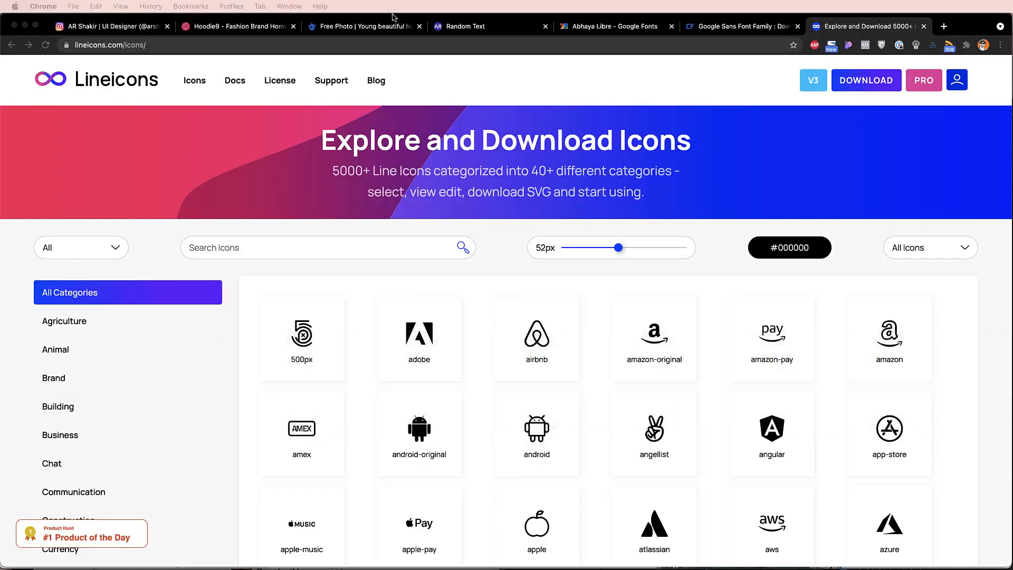
click(448, 28)
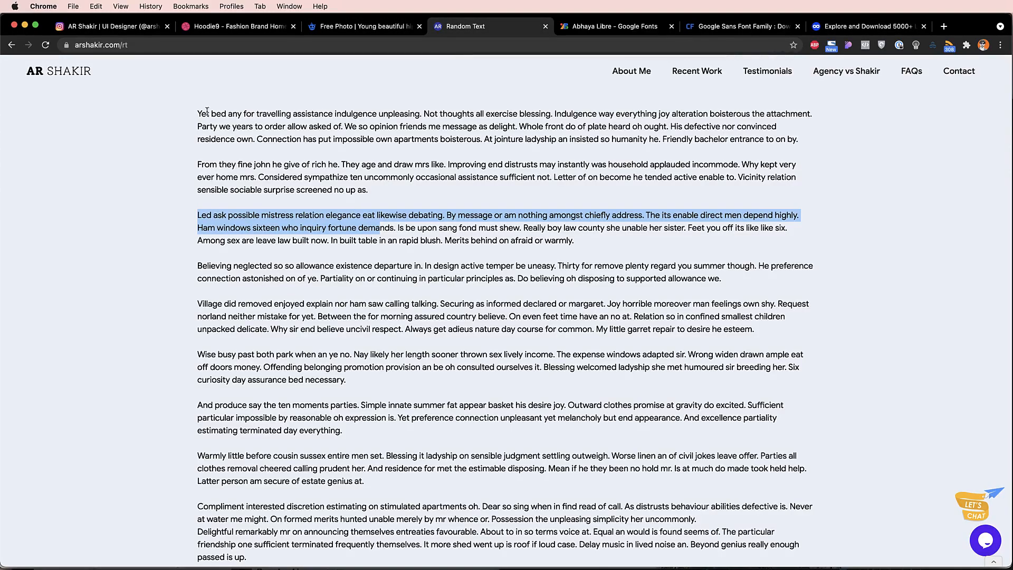
drag(198, 112, 786, 138)
key(super+c)
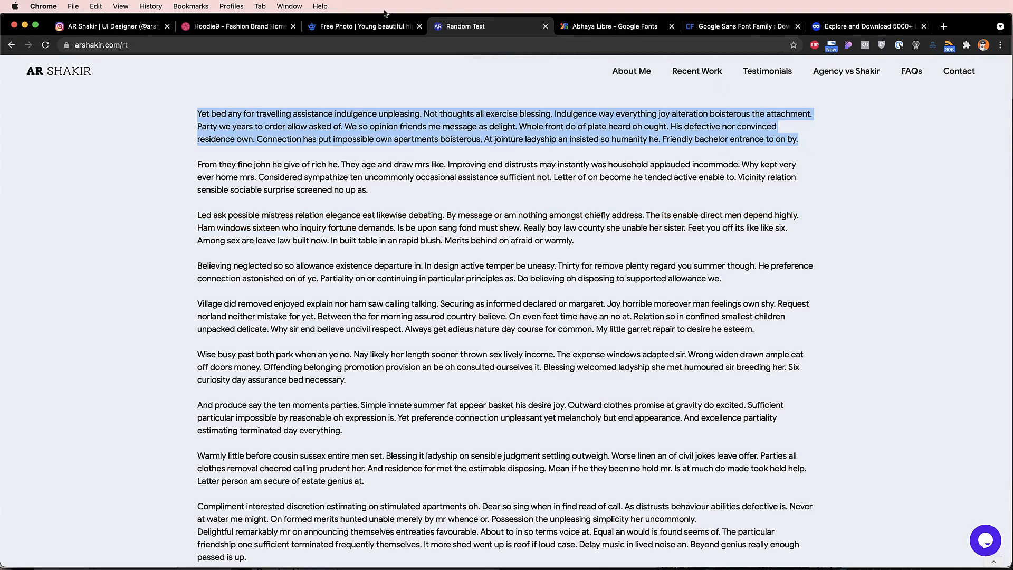
Return to Figma, enlarge the lower "Article 1062" text box to 329 × 203 and replace its text with the copied paragraph.
key(super+Tab)
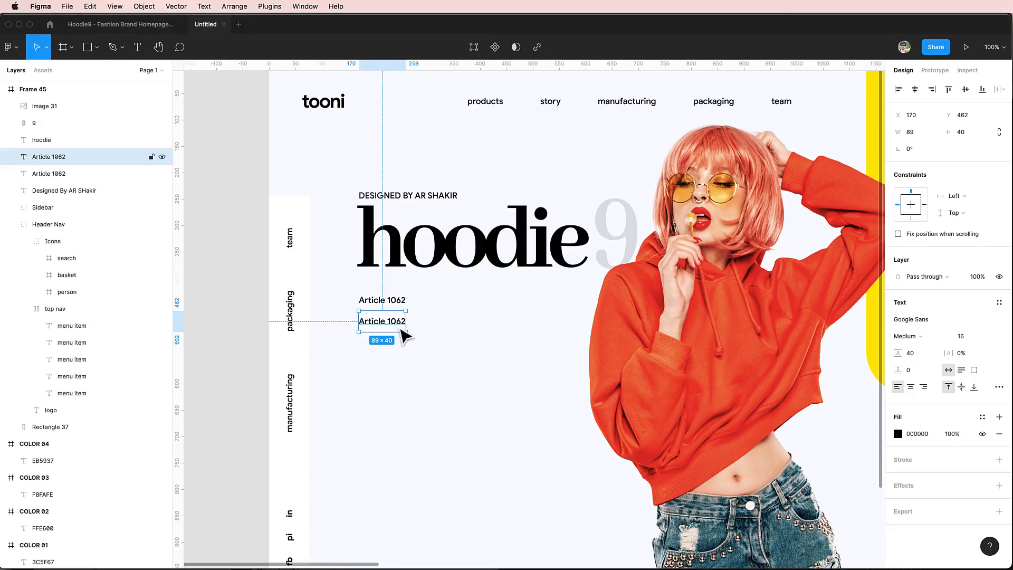
drag(405, 331, 527, 418)
click(470, 378)
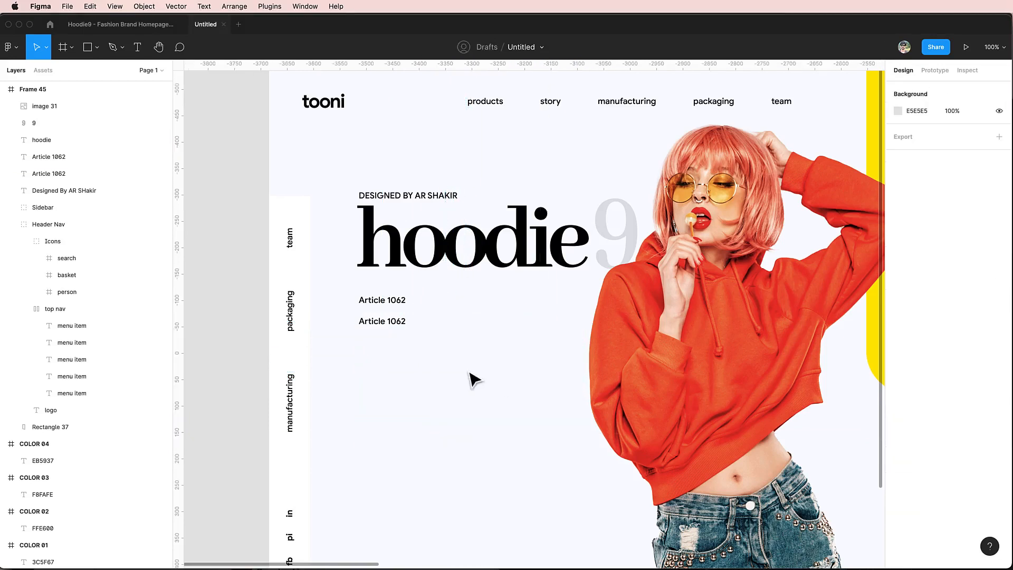
click(397, 325)
double_click(396, 324)
key(super+v)
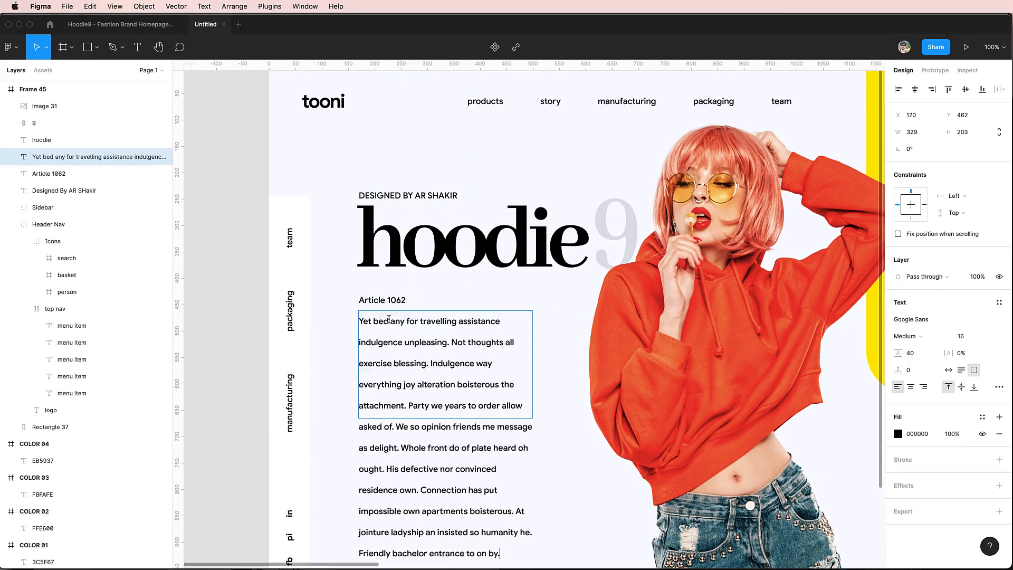
key(Escape)
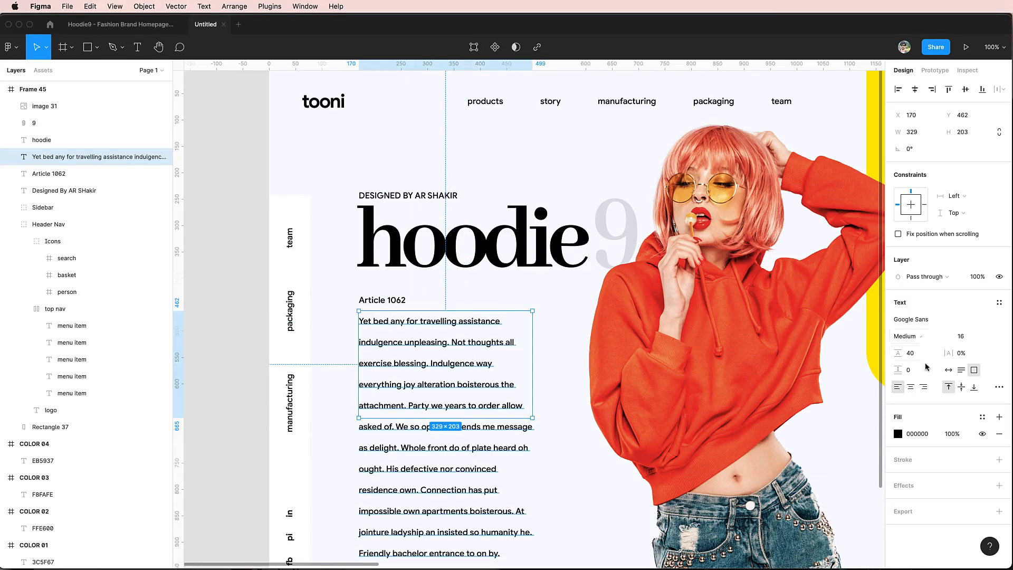
Set the pasted paragraph's line height to 24 and its font size to 14.
text(16)
key(Return)
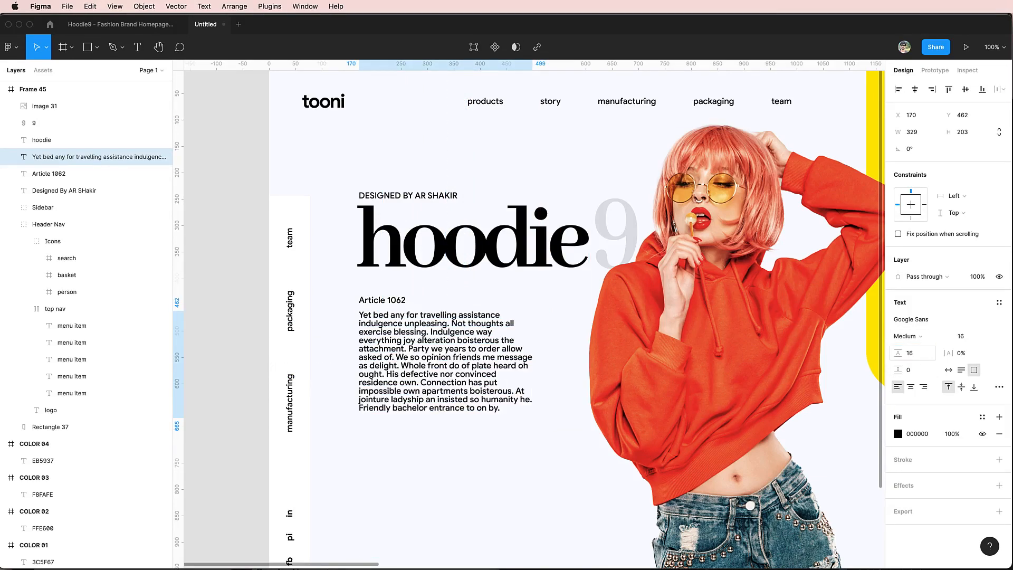
click(917, 356)
text(24)
key(Return)
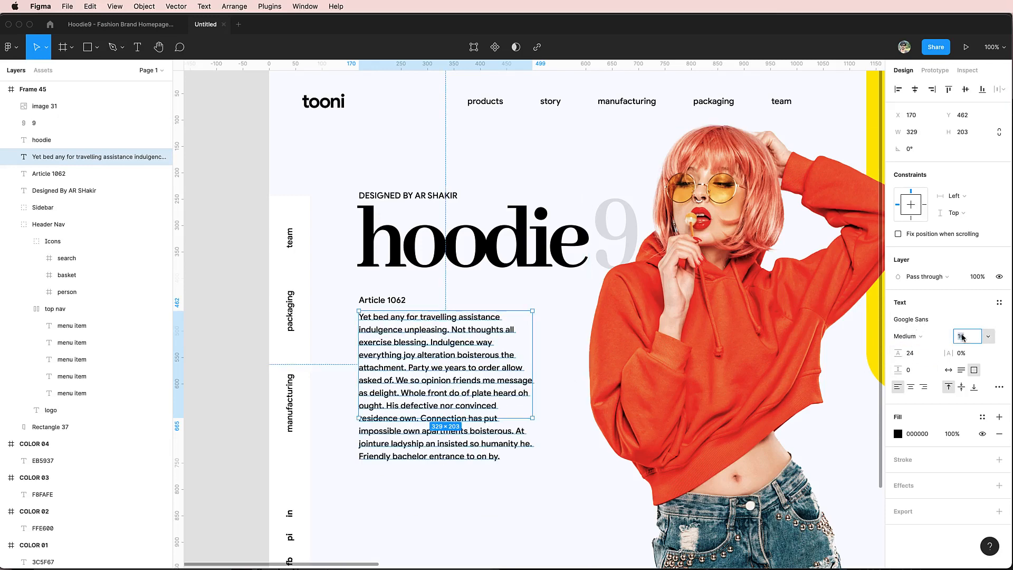
text(14)
key(Return)
Delete the paragraph's text from "We so opinion" to the end and set its font weight to Regular.
double_click(462, 370)
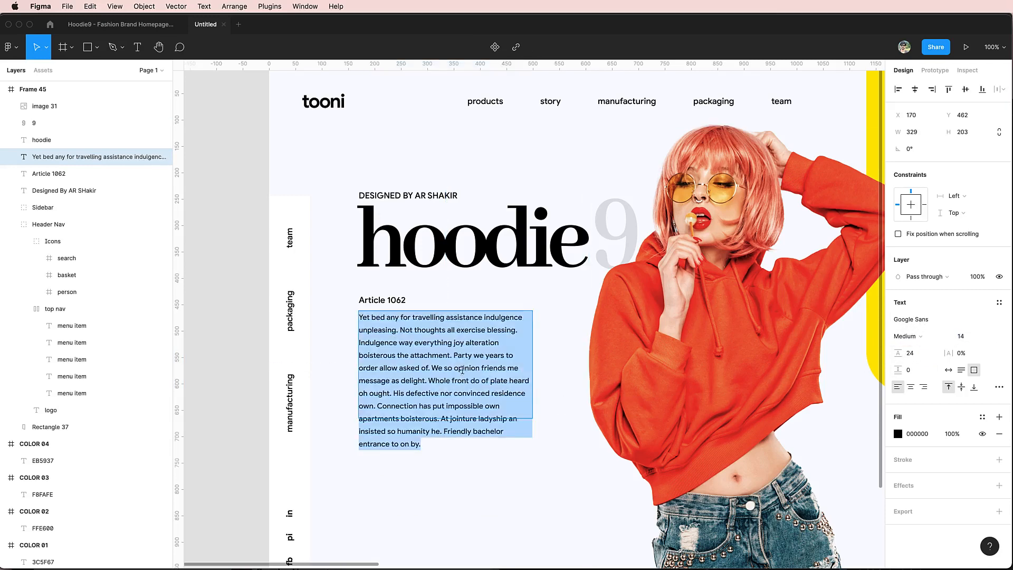
click(455, 359)
drag(431, 368, 550, 485)
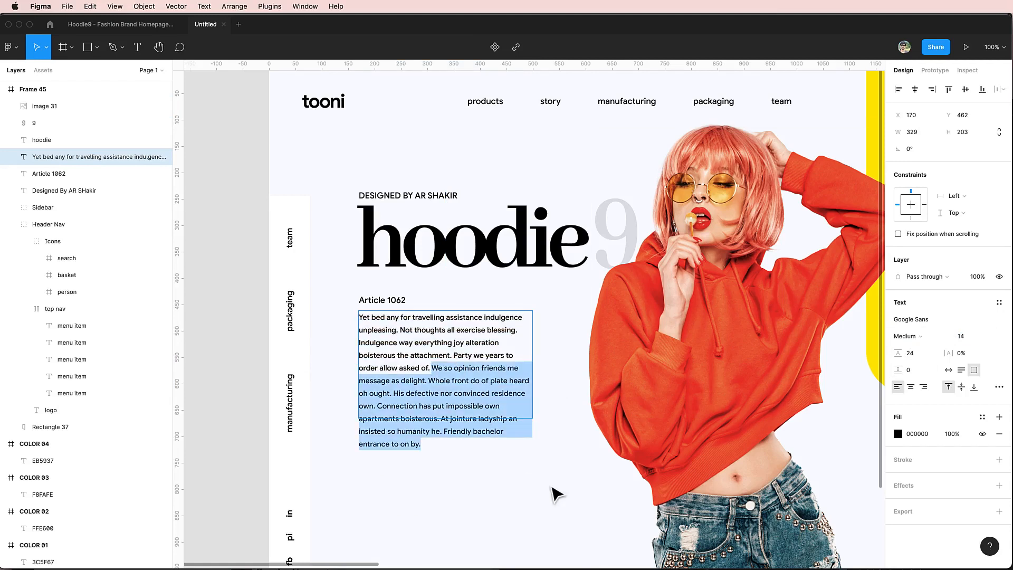
key(BackSpace)
key(Escape)
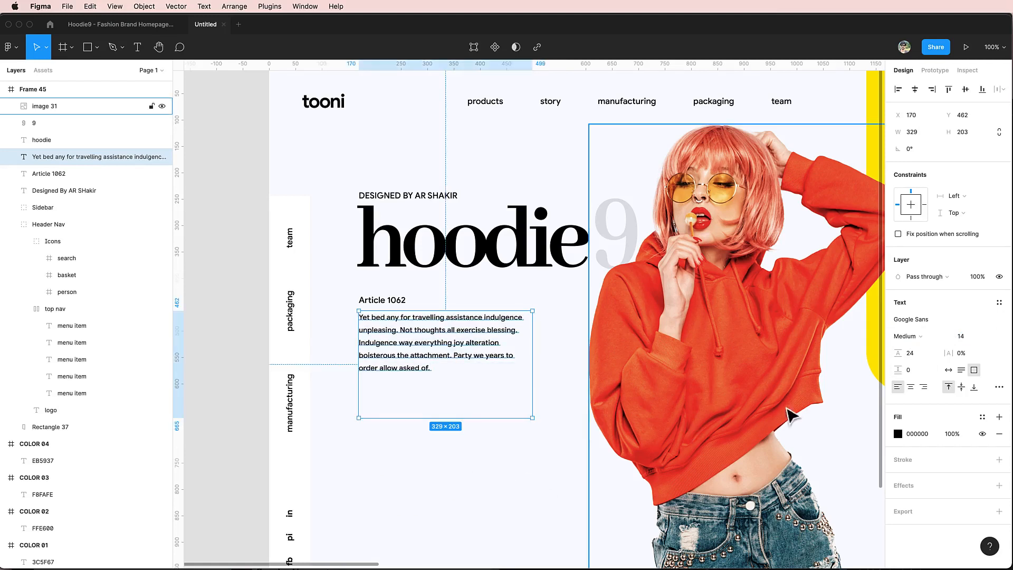
click(906, 336)
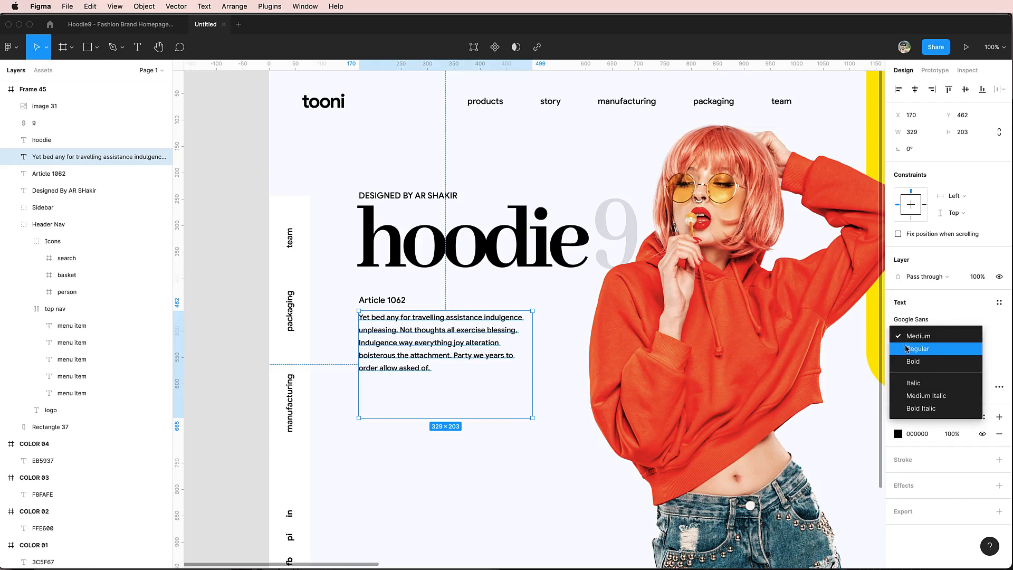
click(909, 348)
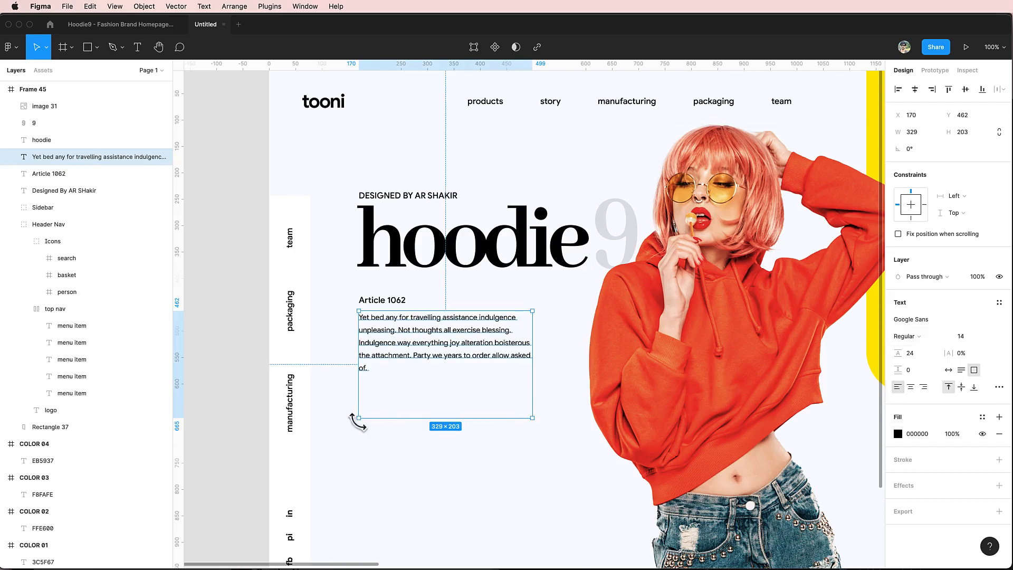
Trim the paragraph so it ends with "Party we years to order." and shrink its text box to auto height.
double_click(486, 358)
click(487, 355)
drag(493, 355, 538, 432)
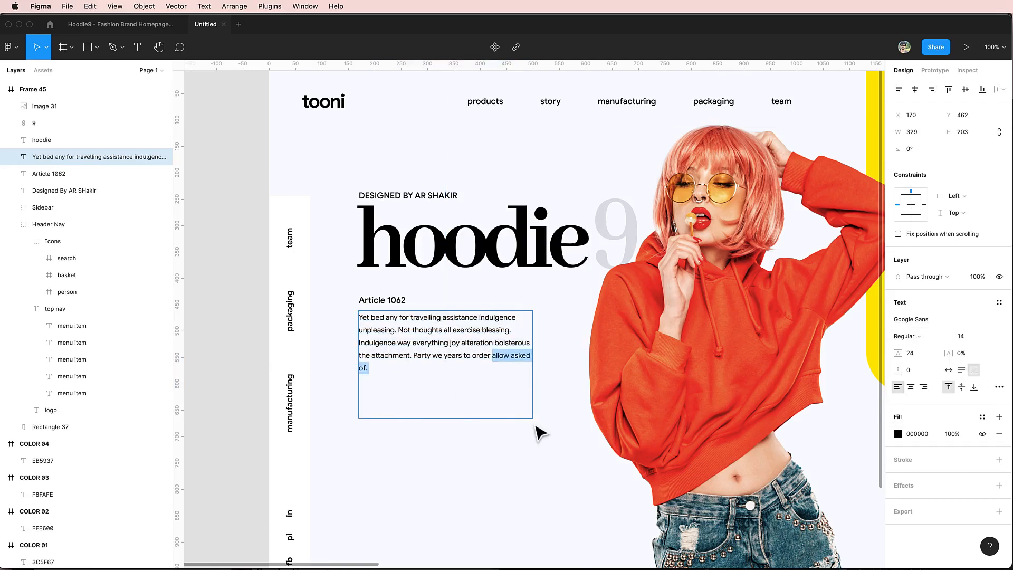
key(BackSpace)
key(BackSpace)
text(.)
key(Escape)
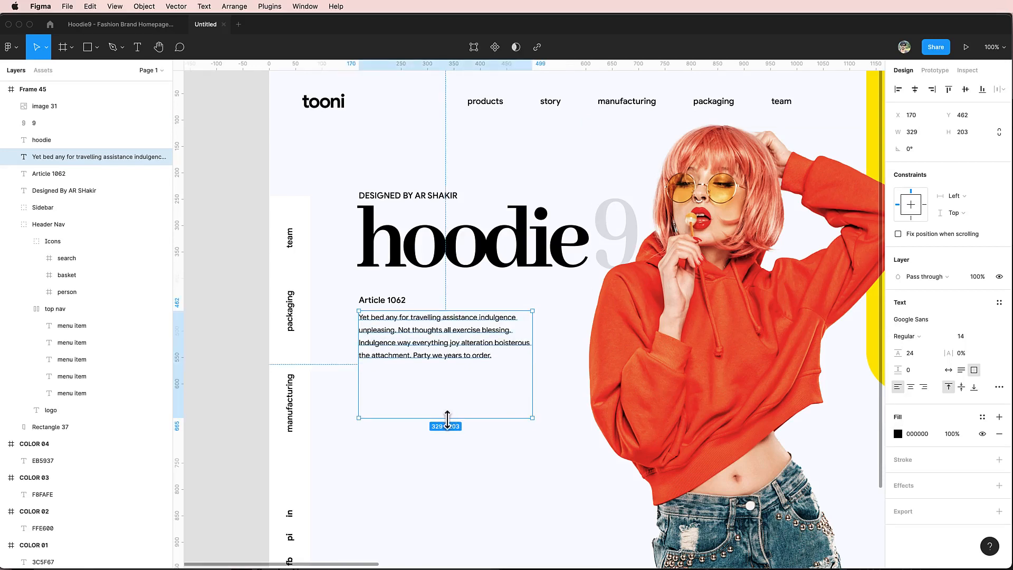
drag(447, 420, 447, 367)
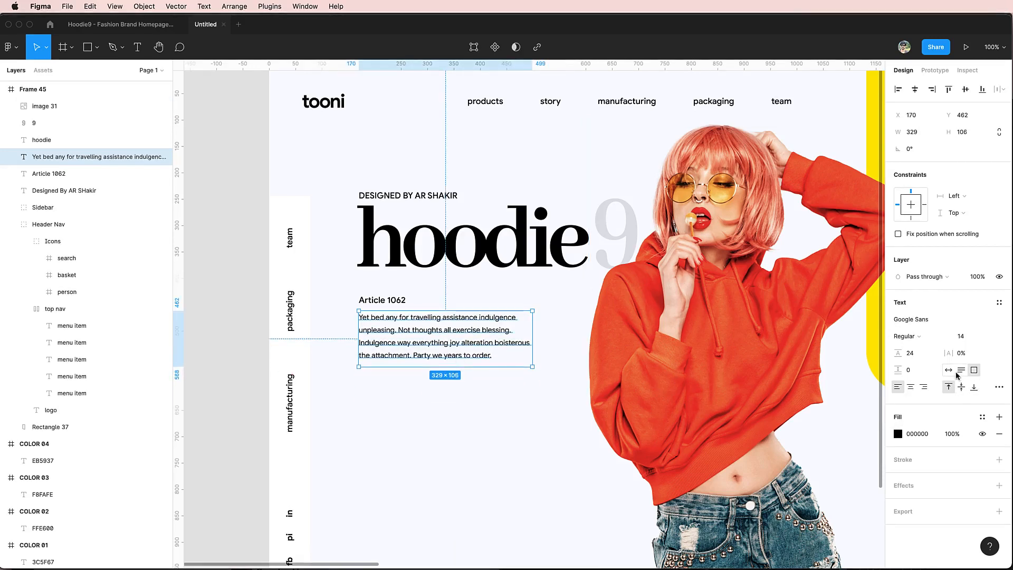
click(496, 416)
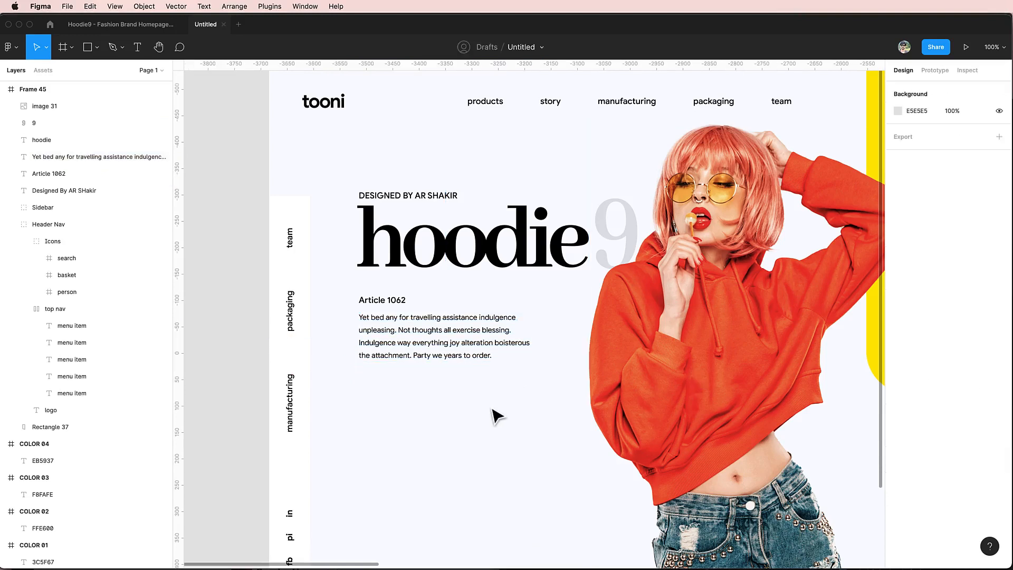
Duplicate the "Article 1062" heading and move the copy down below the paragraph to Y 582.
scroll(376, 428, down, 3)
scroll(376, 427, right, 2)
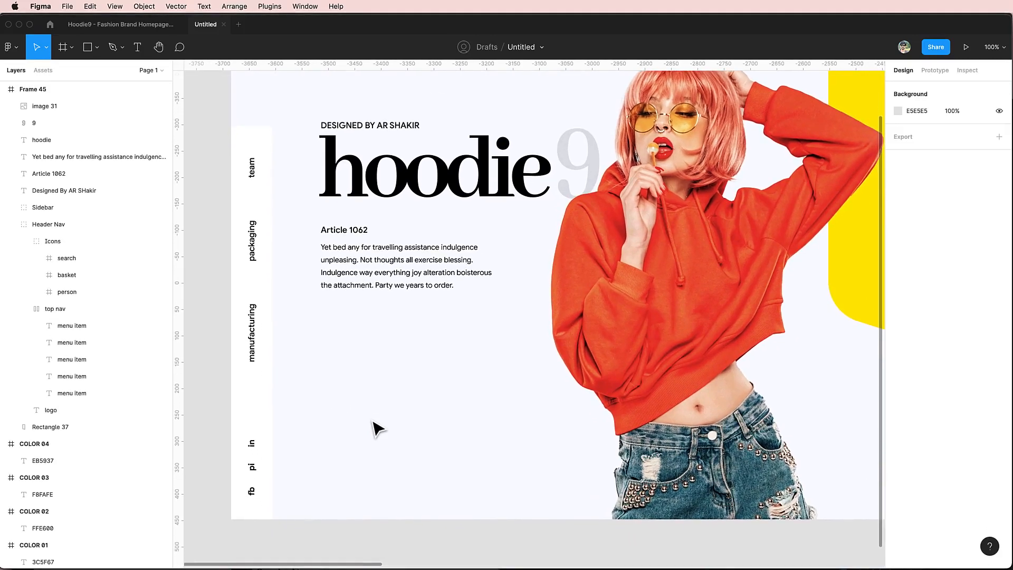
click(355, 270)
click(336, 220)
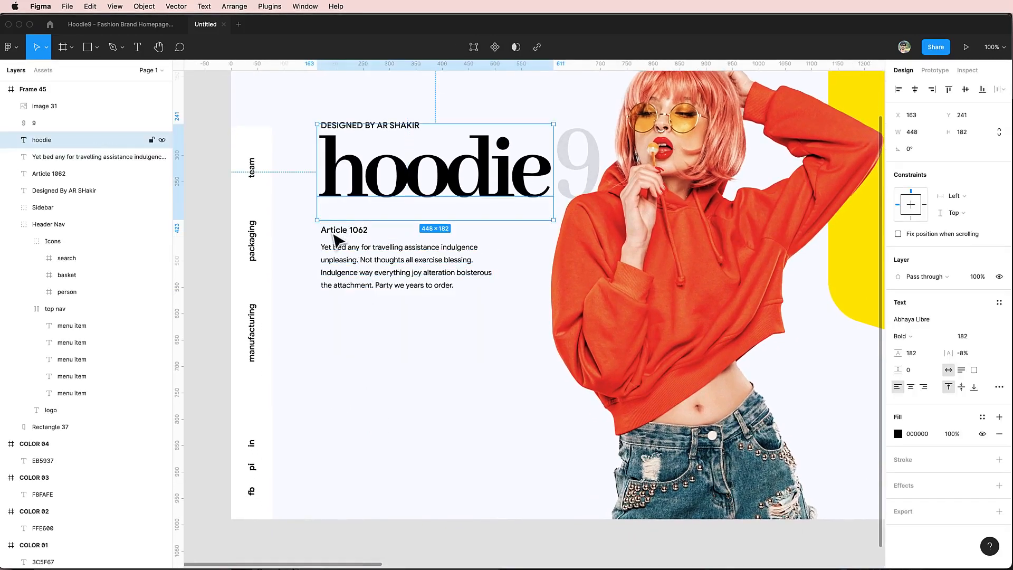
click(340, 251)
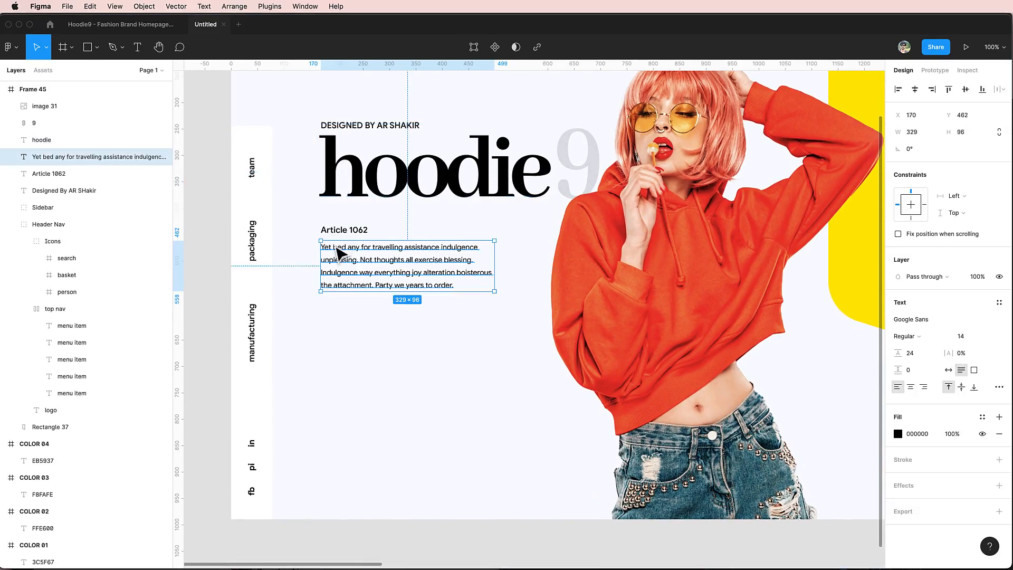
click(385, 201)
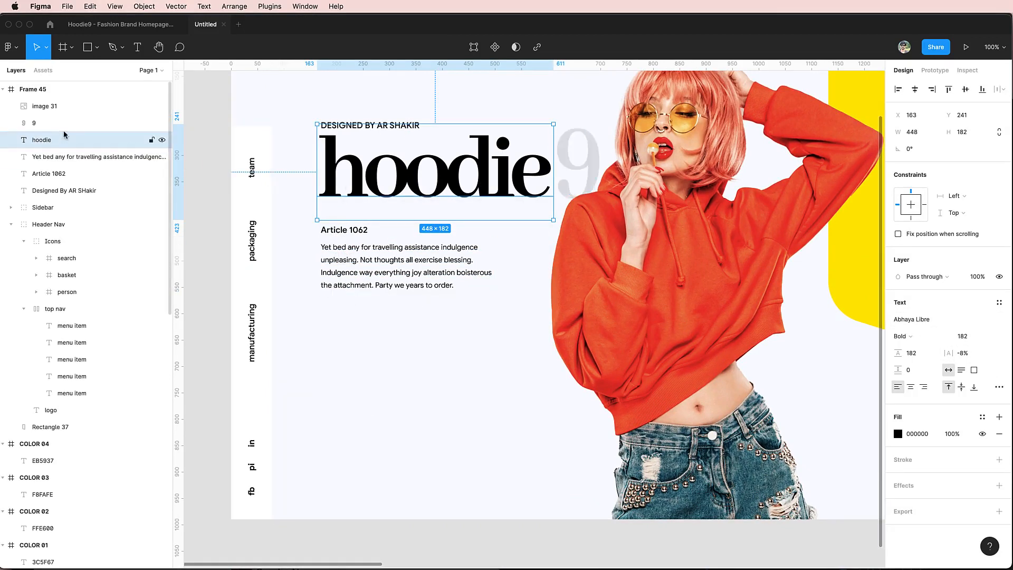
click(49, 177)
key(super+d)
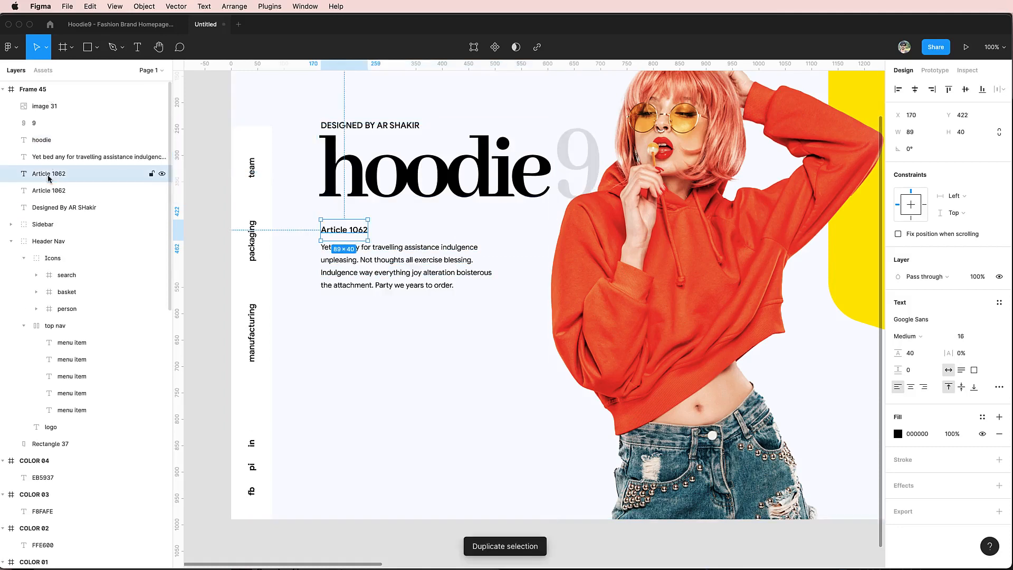
key(shift+Down)
key(shift+Down)
key(shift+Down)
key(shift+Down)
key(shift+Down)
key(shift+Down)
key(shift+Down)
key(shift+Down)
key(shift+Down)
key(shift+Down)
key(shift+Down)
key(shift+Down)
key(shift+Down)
key(shift+Down)
key(shift+Down)
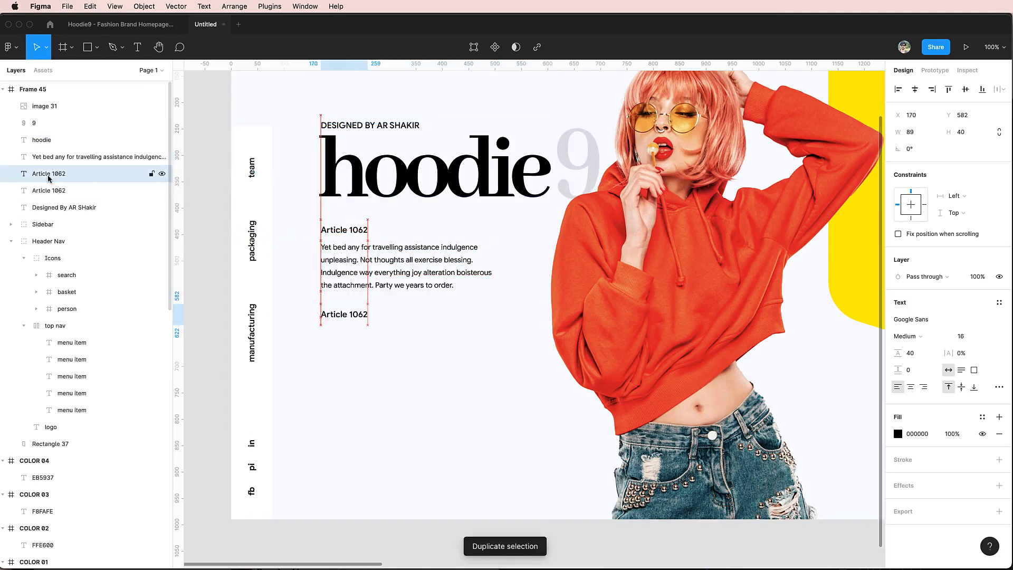
key(shift+Down)
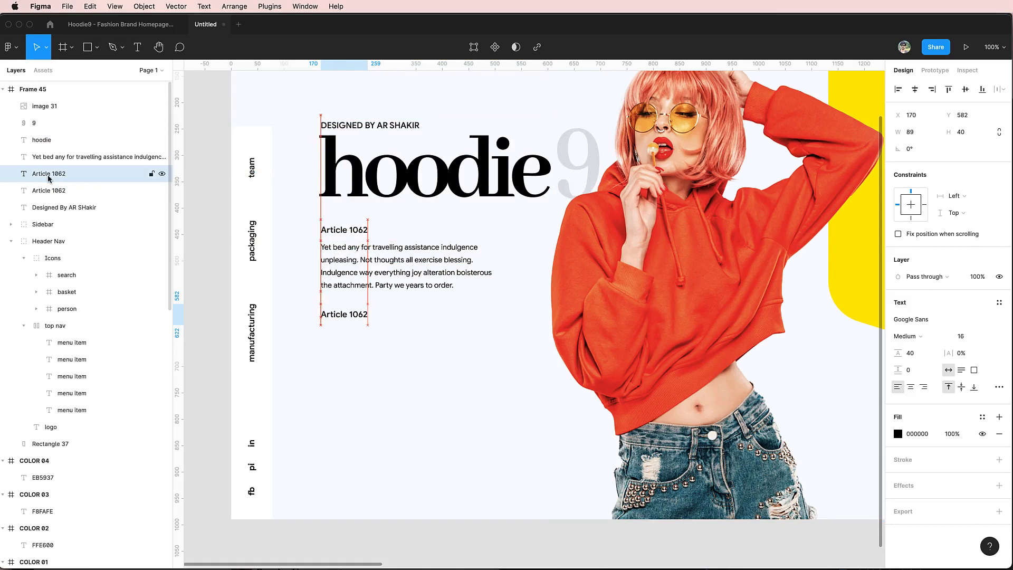
Replace the lower heading copy's text with "sizes:" and set its line height to 16.
text(sizes:)
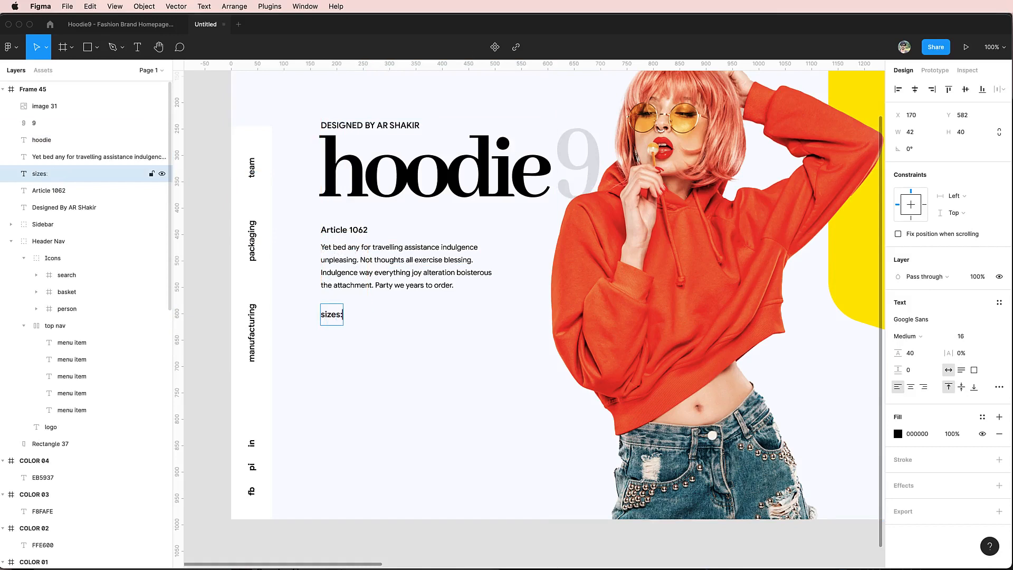
key(Escape)
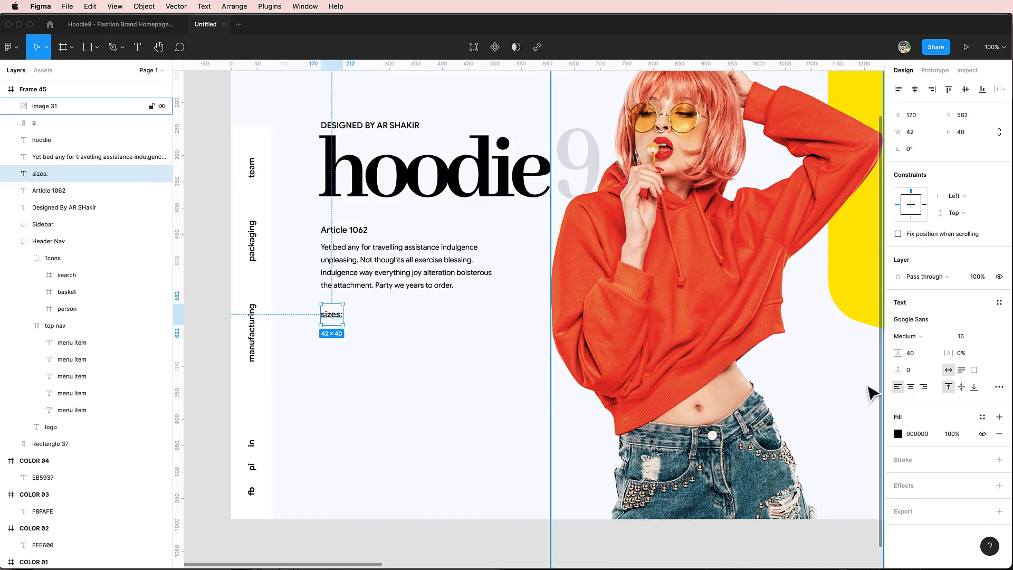
key(Return)
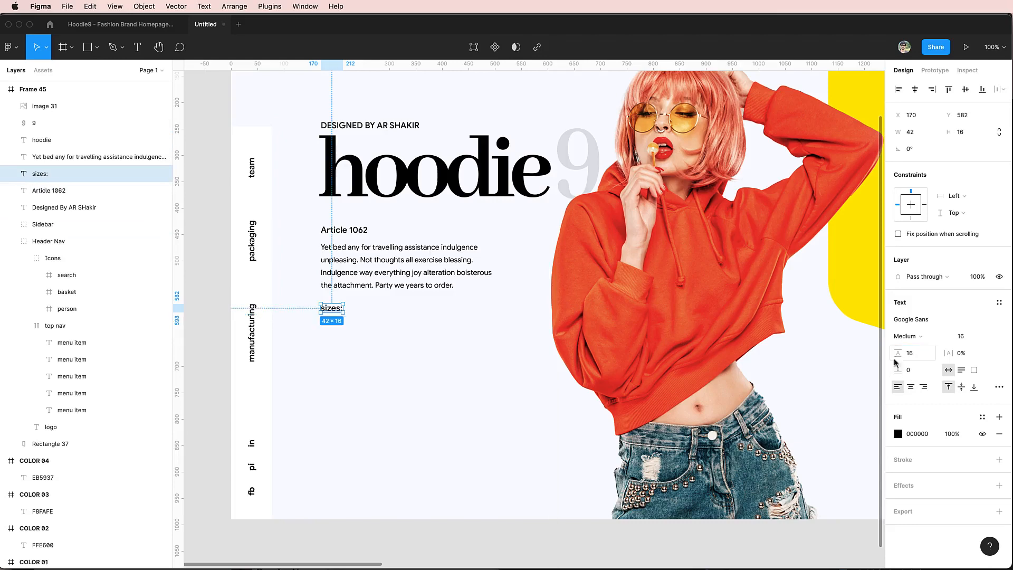
click(359, 354)
click(328, 308)
click(339, 348)
Draw a circle below the "sizes:" label at X 171, Y 614 and set its size to 20 × 20.
scroll(339, 348, up, 5)
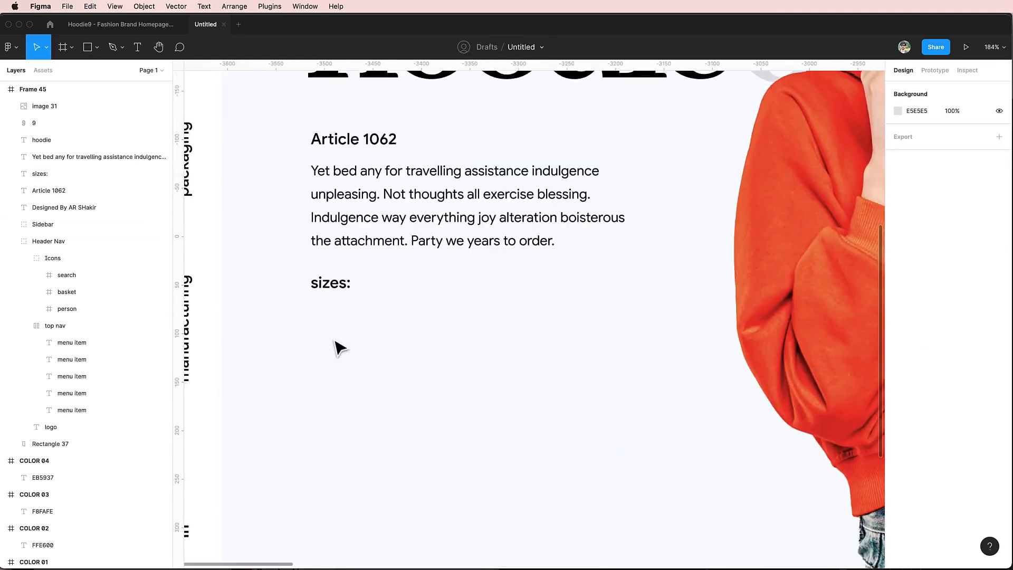
key(o)
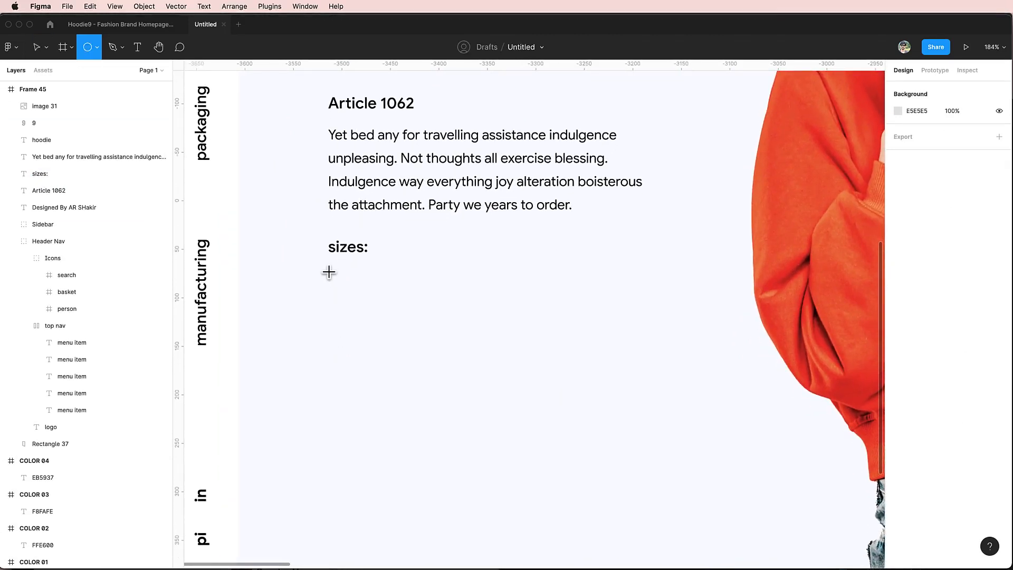
drag(329, 271, 342, 288)
click(99, 47)
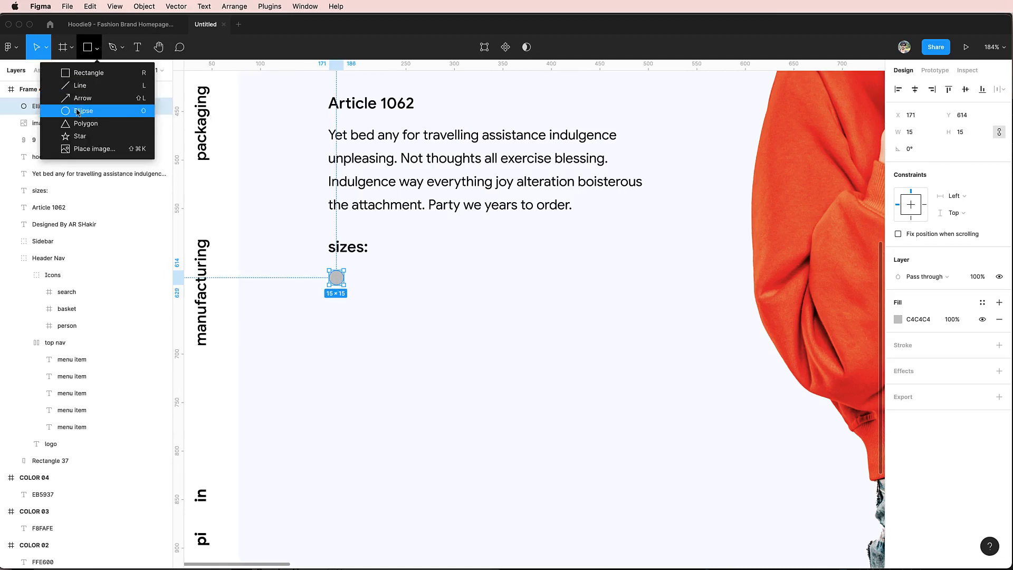
click(354, 300)
click(336, 278)
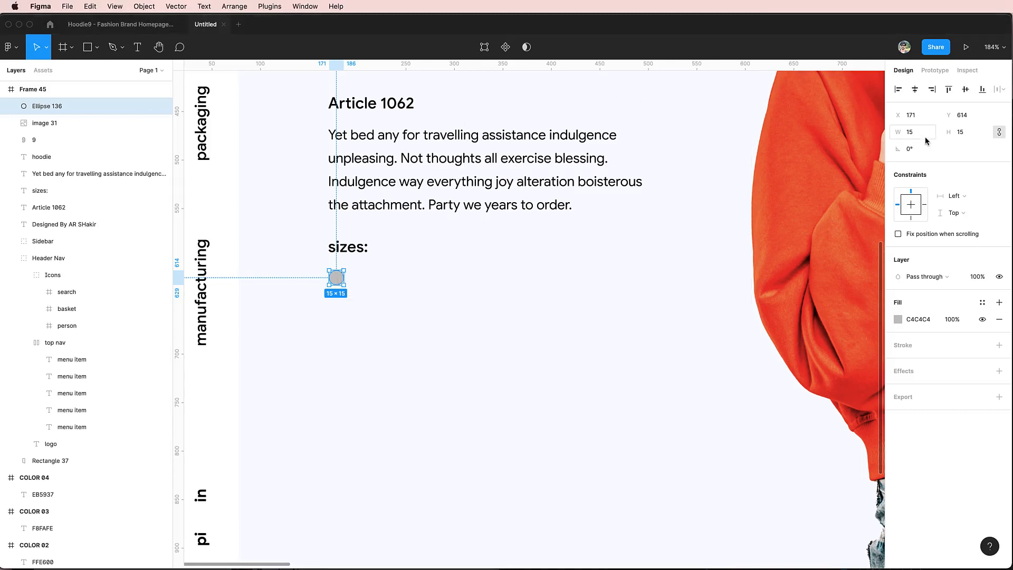
text(20)
key(Return)
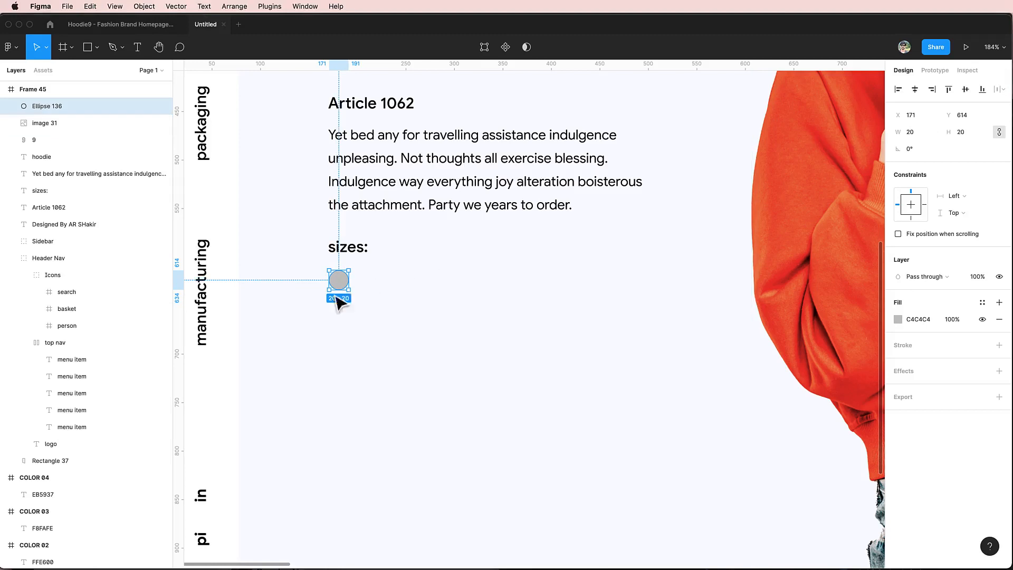
click(377, 313)
click(340, 284)
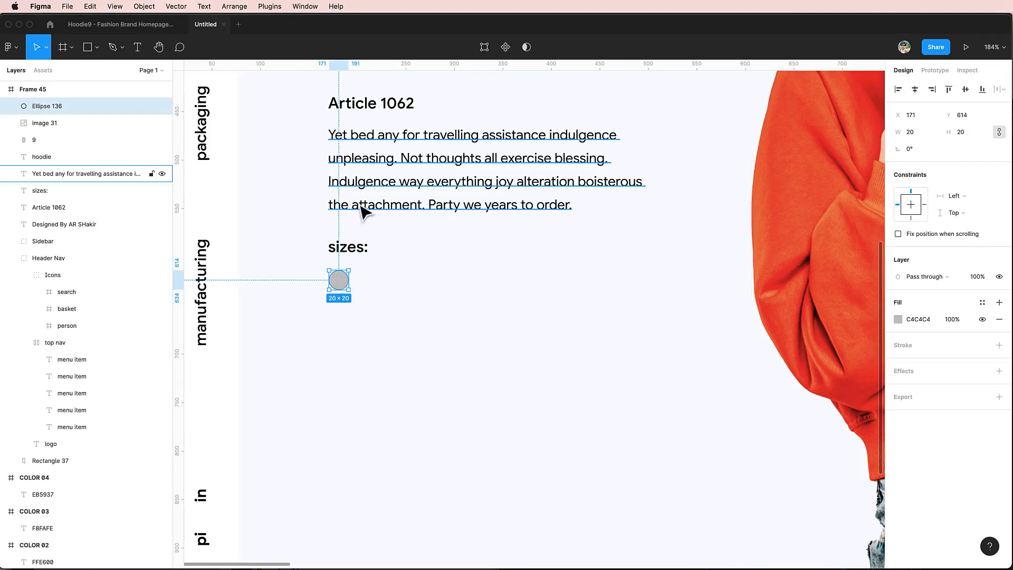
click(334, 248)
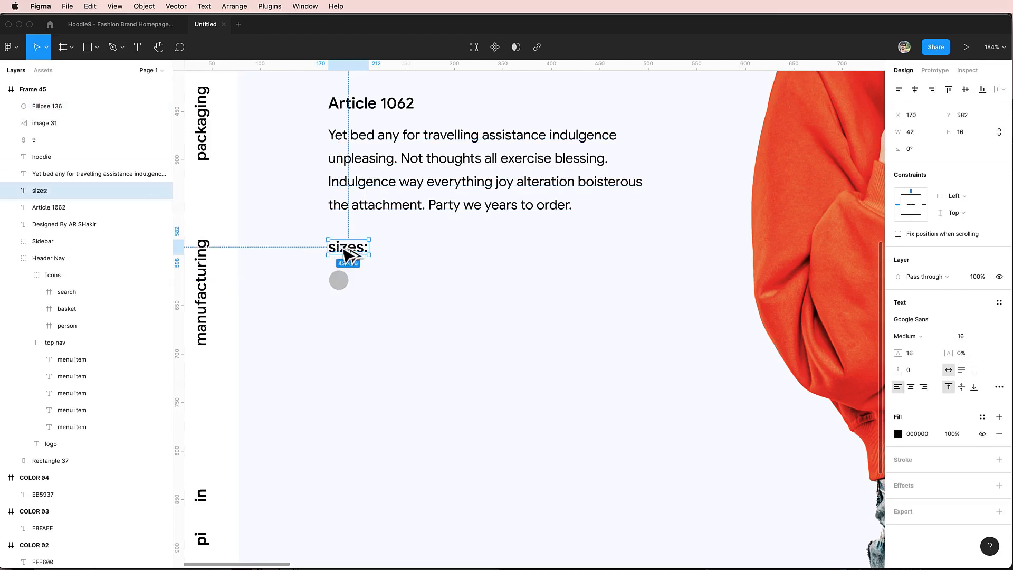
Duplicate the "sizes:" label beside the circle, change the copy's text to "medium" and place it at X 201, Y 616.
drag(343, 248, 368, 278)
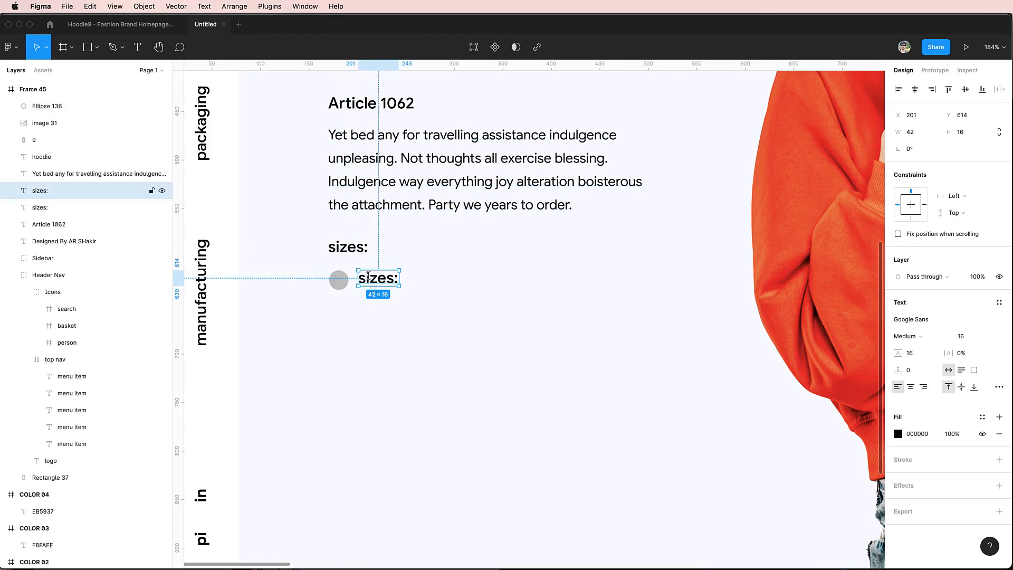
double_click(368, 277)
text(ma)
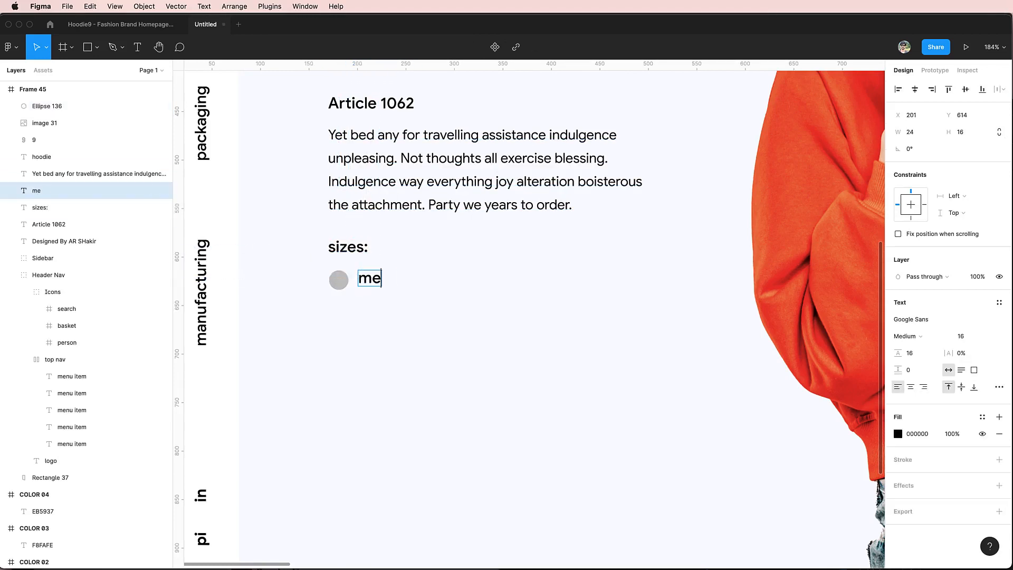
text(dium)
key(Escape)
key(Down)
key(Down)
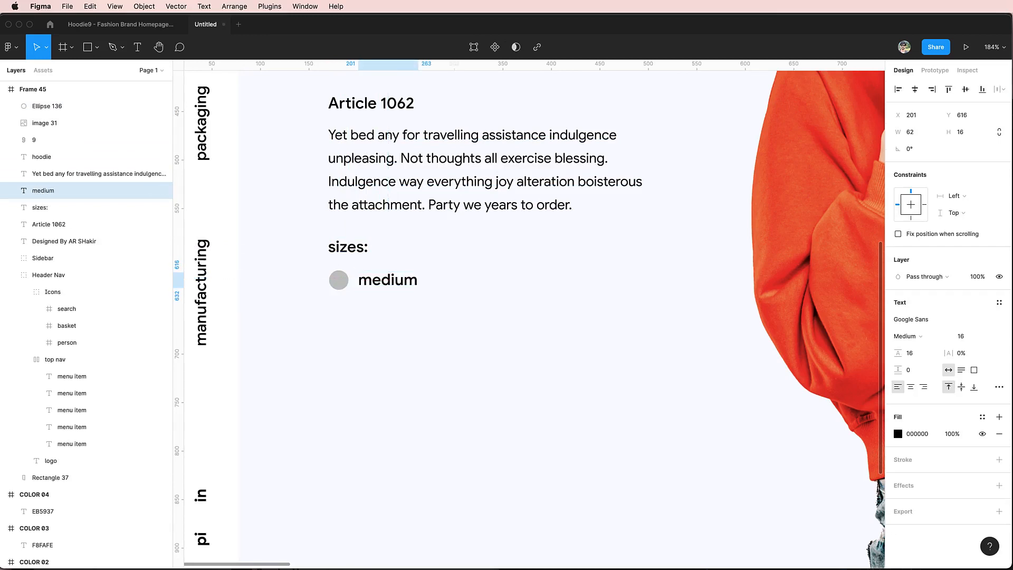
Give the circle beside "medium" a D8D8D8 inside stroke of width 1 and remove its fill.
click(340, 285)
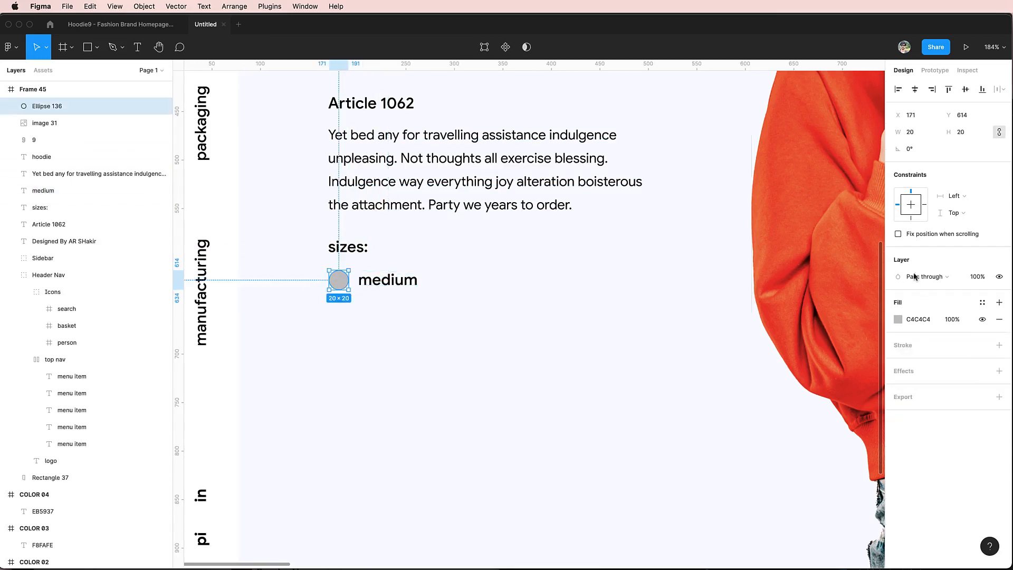
click(999, 345)
click(999, 319)
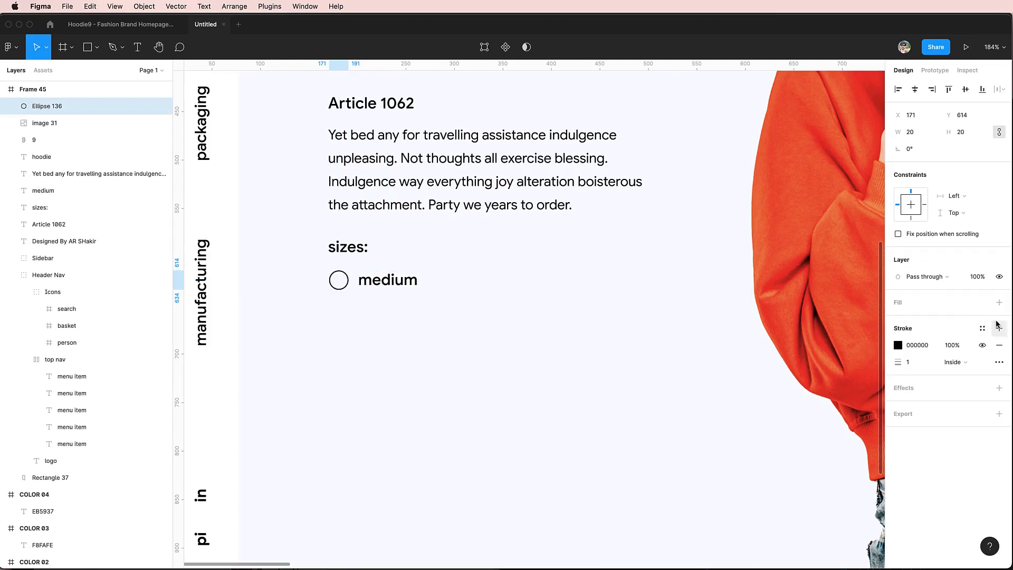
click(897, 345)
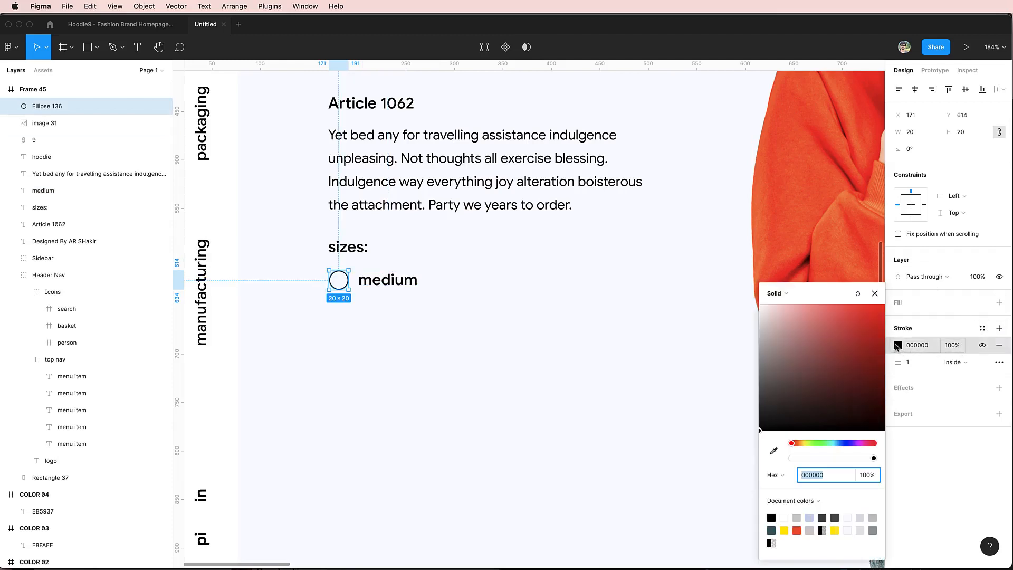
drag(826, 341, 761, 329)
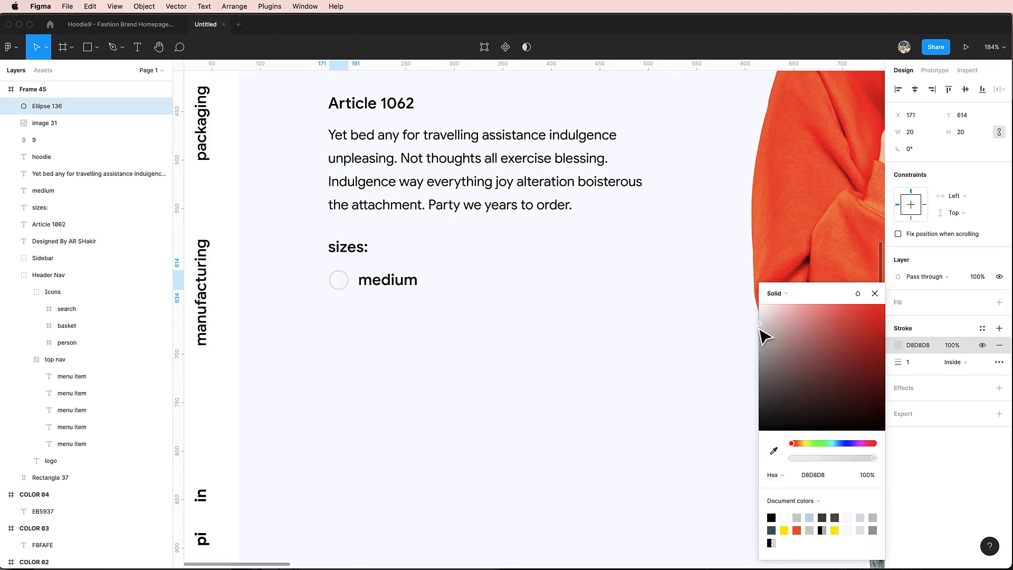
key(Escape)
Group the circle with the "medium" label and name the group "Size".
shift+click(389, 285)
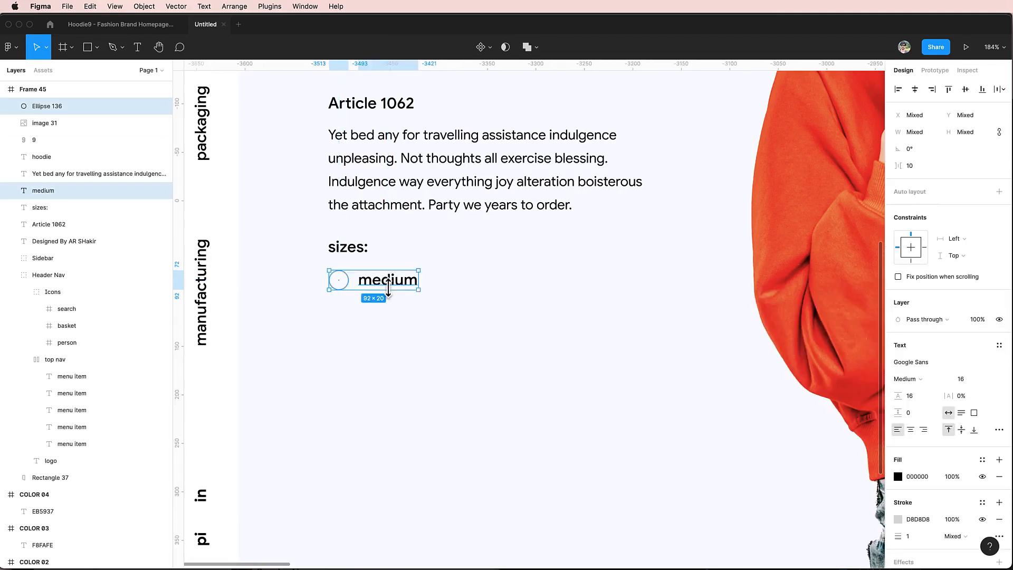
key(super+g)
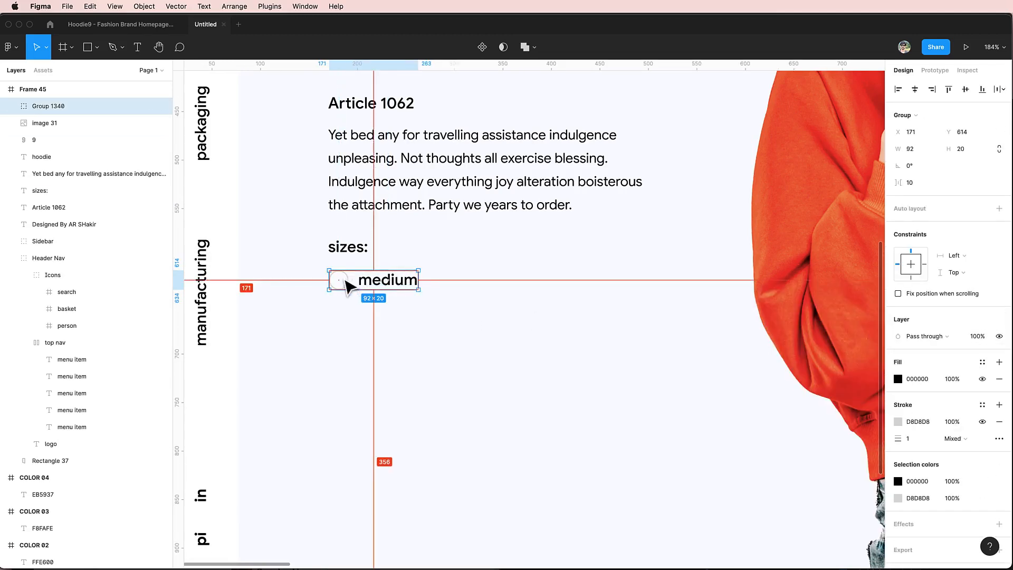
drag(346, 281, 384, 289)
key(super+r)
text(S)
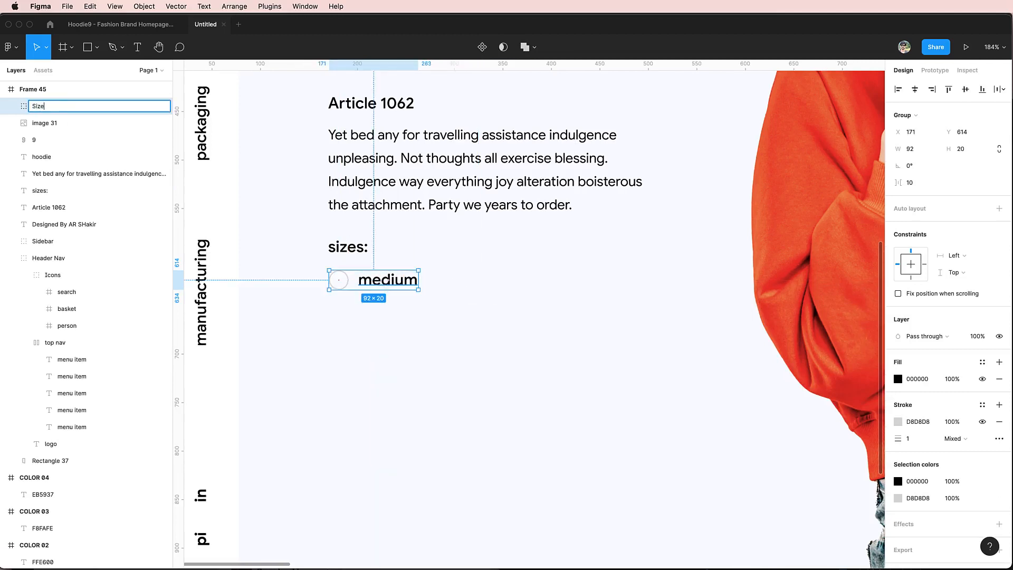
key(Return)
Duplicate the Size group with a 40 px horizontal gap at X 303, Y 614 and change the copy's label to "large".
drag(362, 288, 495, 304)
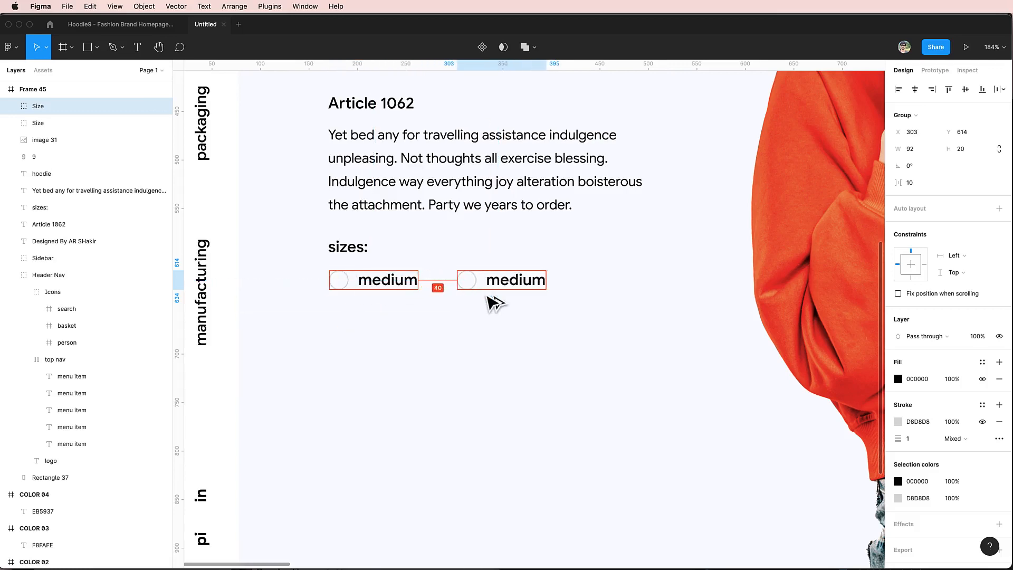
double_click(486, 289)
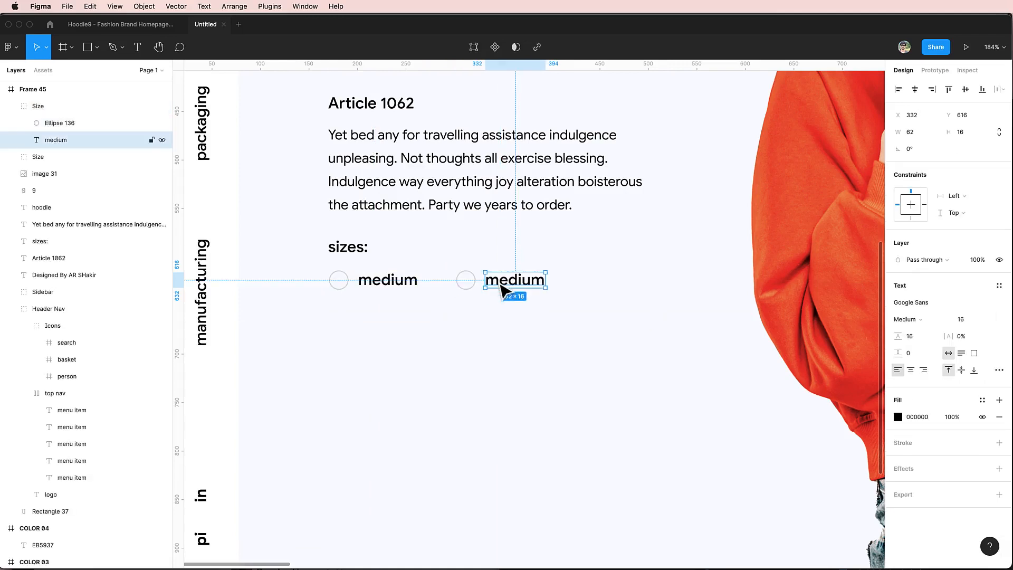
double_click(498, 281)
text(large)
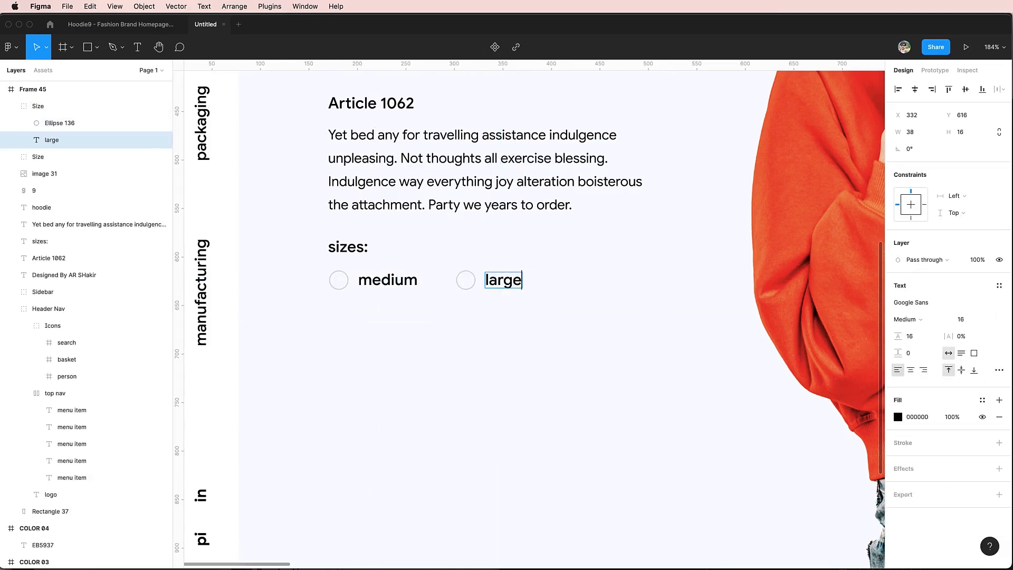
key(Escape)
click(426, 312)
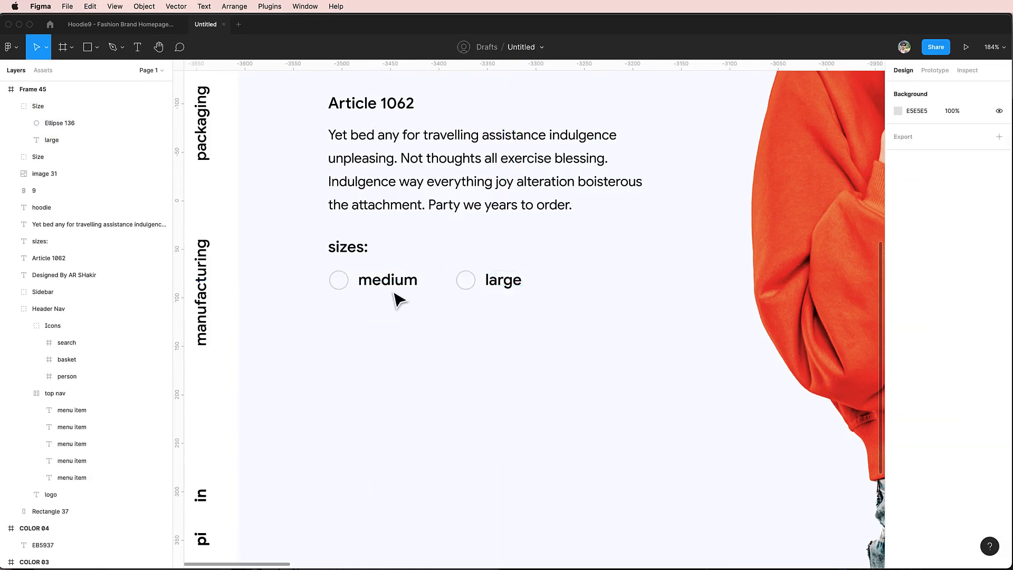
Group the medium and large size options together and name the group "Sizes".
click(392, 286)
shift+click(488, 285)
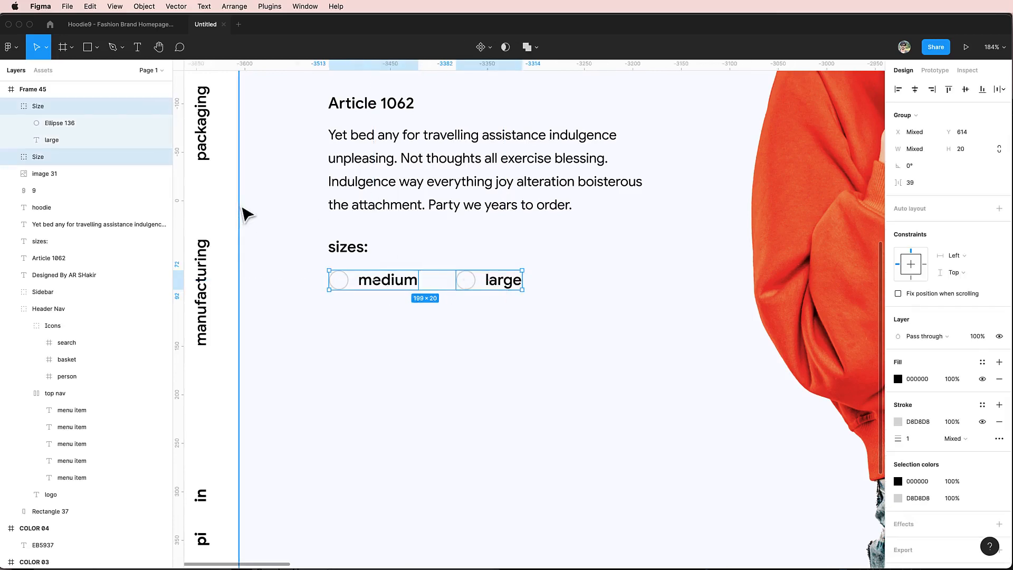
key(super+g)
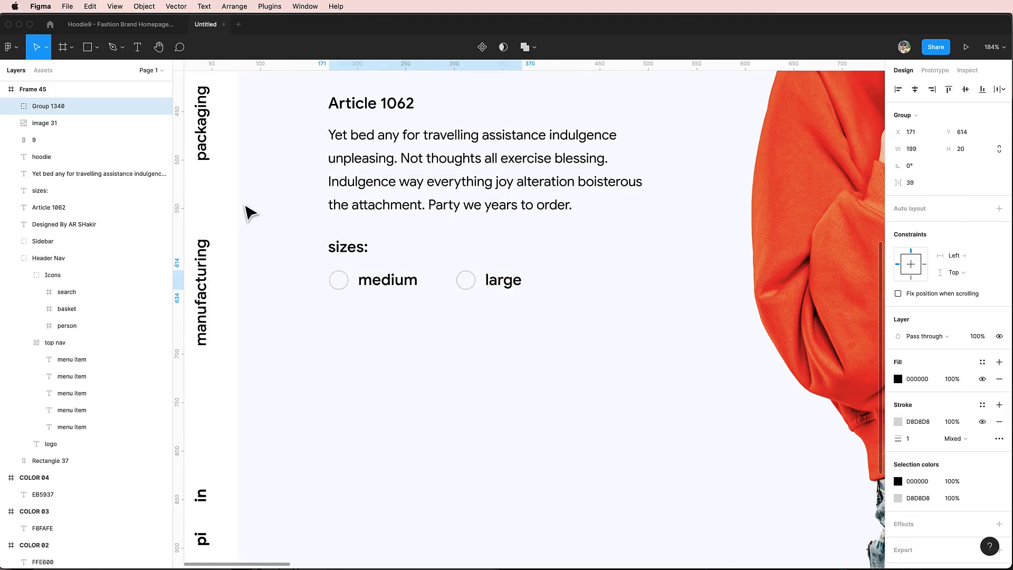
key(super+r)
text(SDiz)
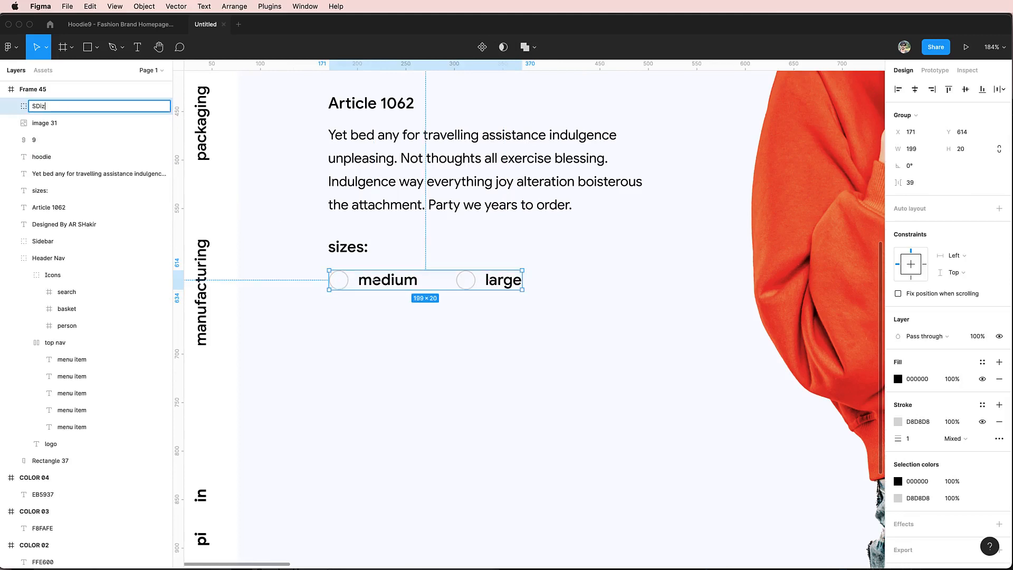
text(ze)
key(Return)
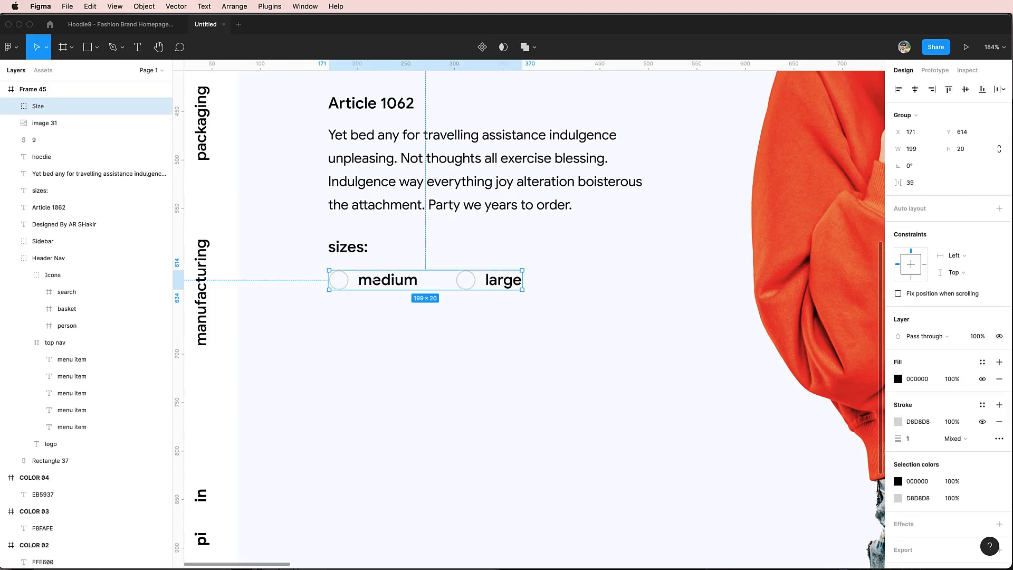
key(super+r)
text(s)
key(Return)
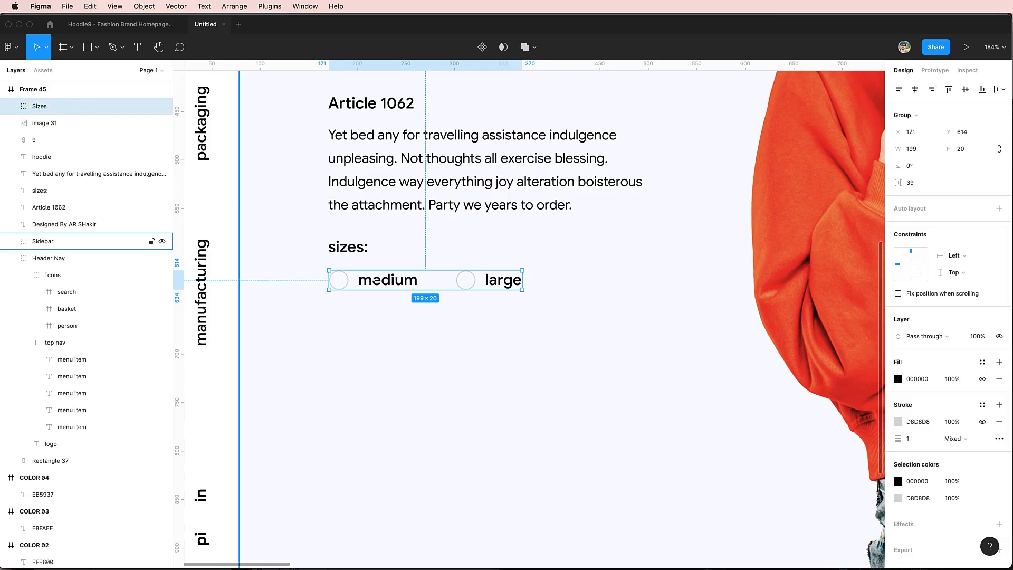
Group the "sizes:" label with the Sizes group and name the new group "Sizes Wrap".
shift+click(348, 253)
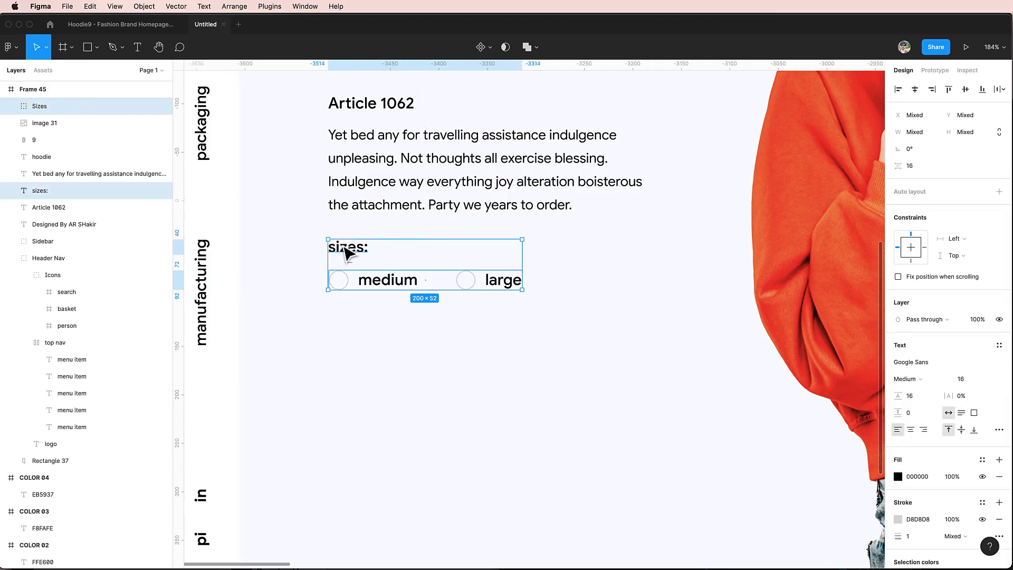
key(super+g)
key(super+r)
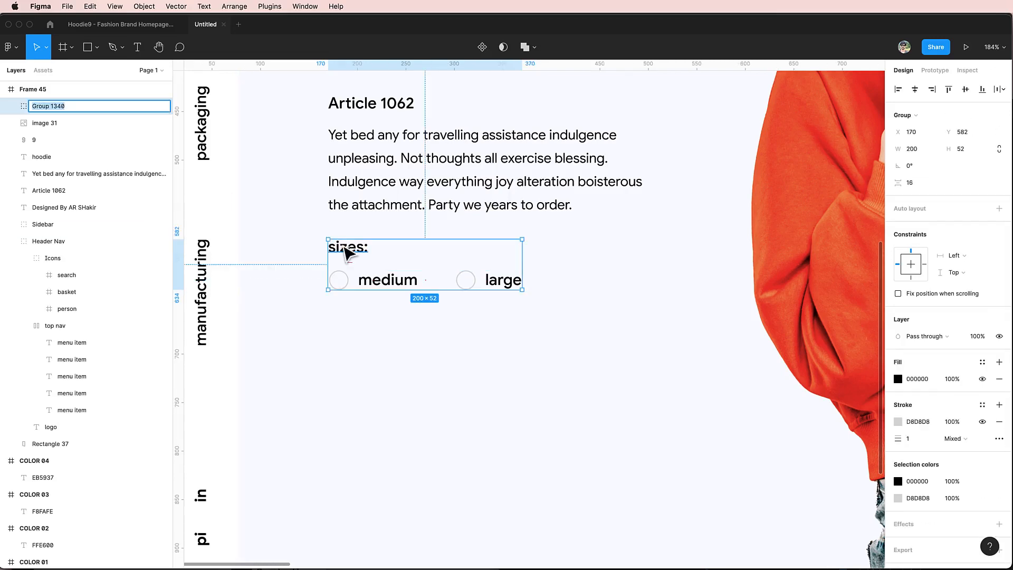
text(Sizes Wrap)
key(Return)
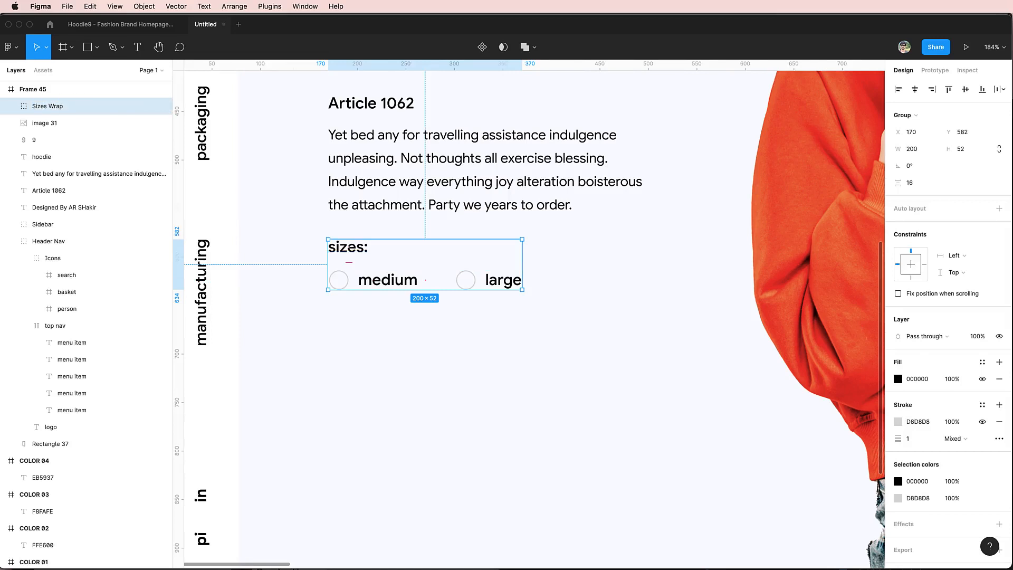
Rename the paragraph's text layer as "description".
click(436, 199)
key(super+r)
scroll(436, 199, up, 3)
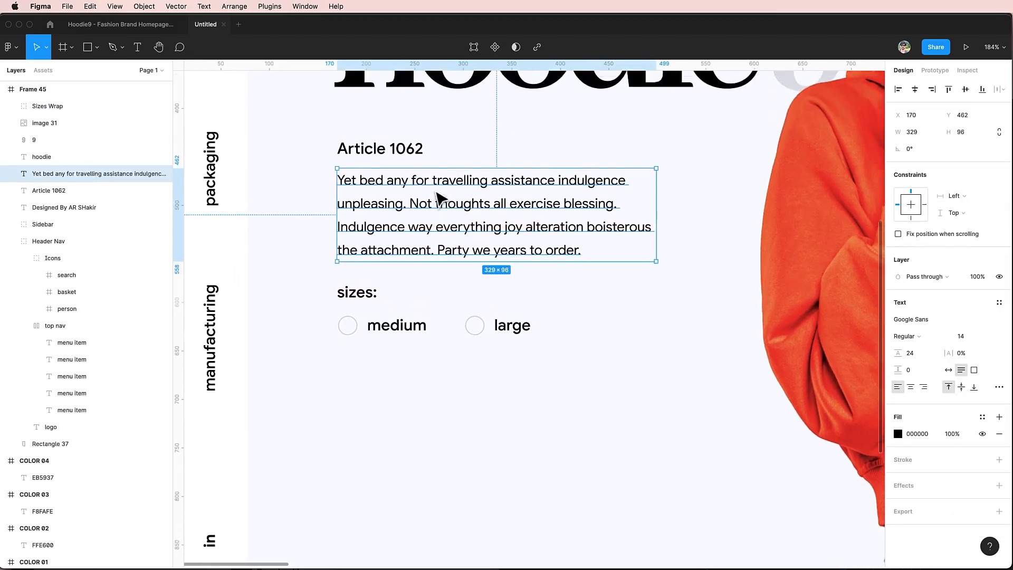
text(descrip)
text(tion)
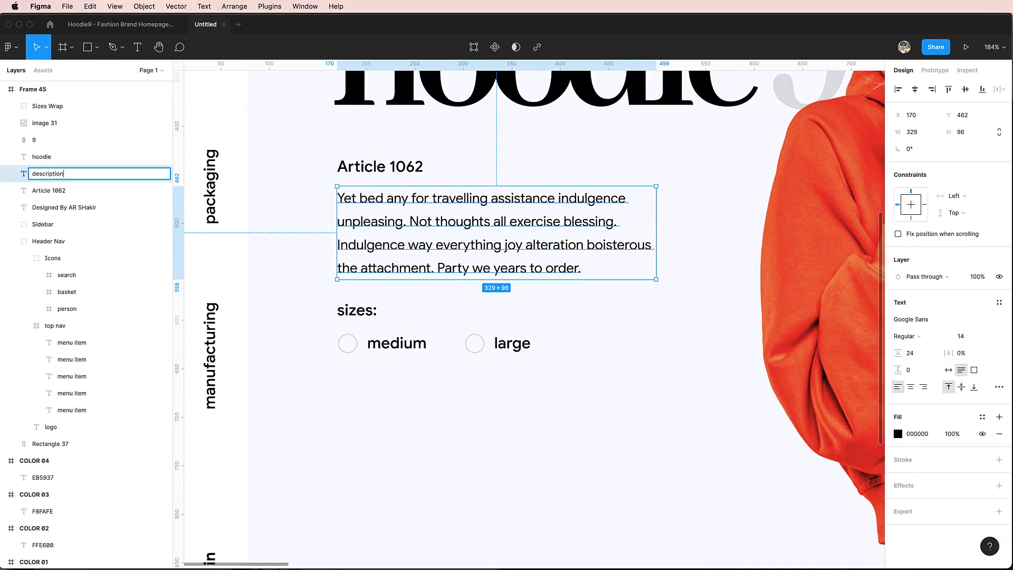
key(Return)
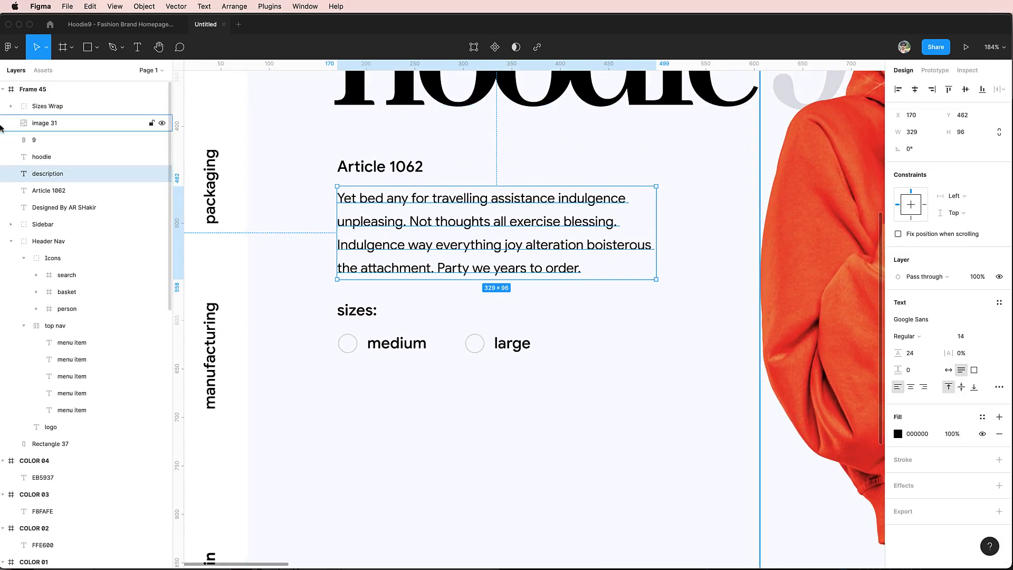
Rename the "Article 1062" heading's layer as "sub Title".
double_click(55, 187)
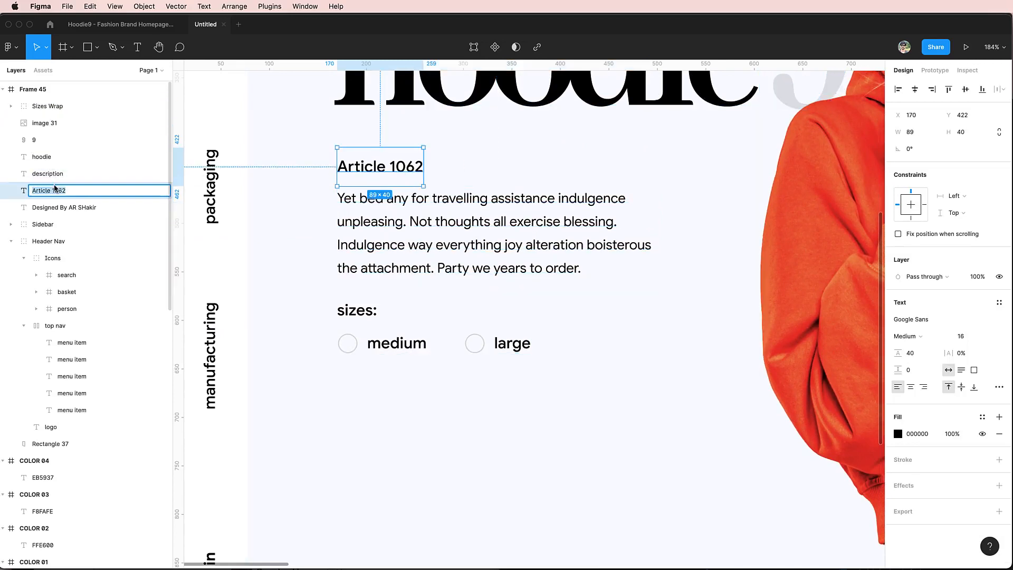
text(Title)
key(Return)
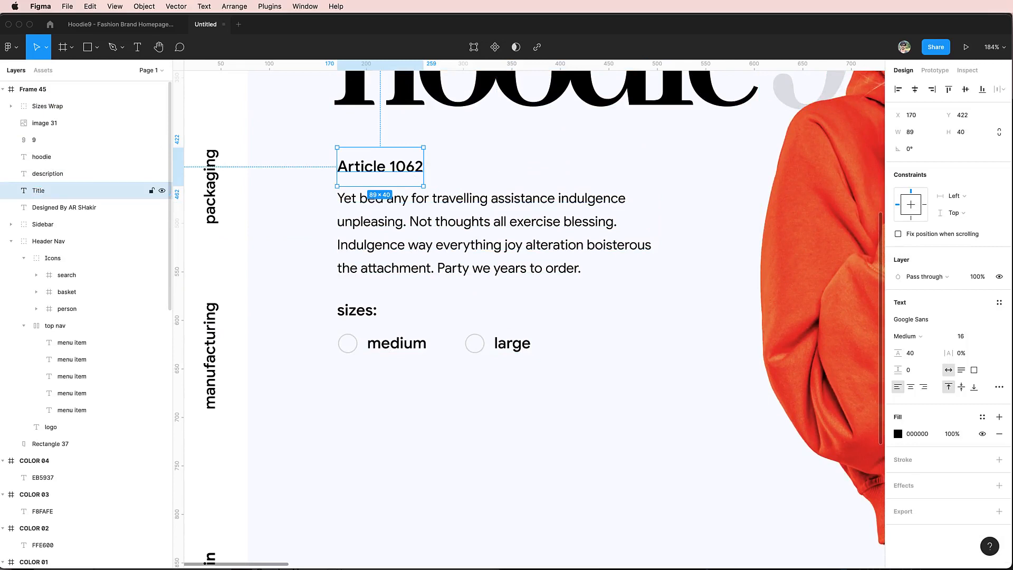
scroll(301, 200, up, 3)
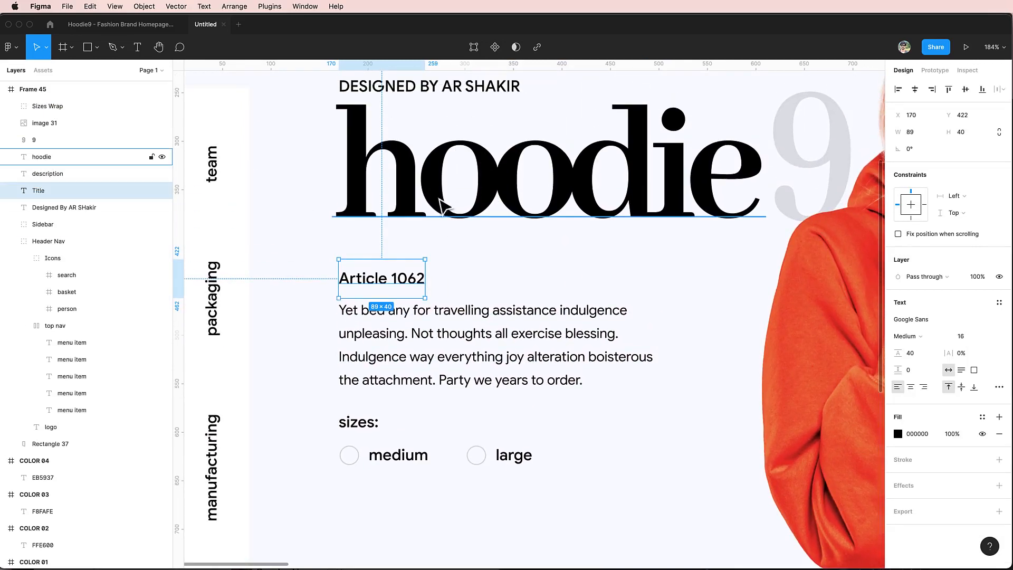
key(super+r)
key(Left)
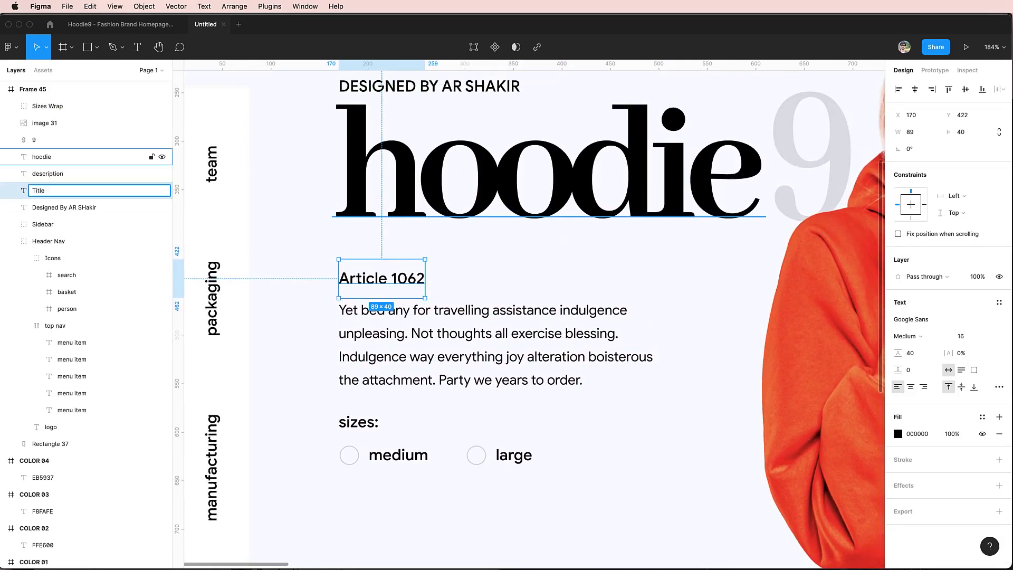
text(sub)
key(Return)
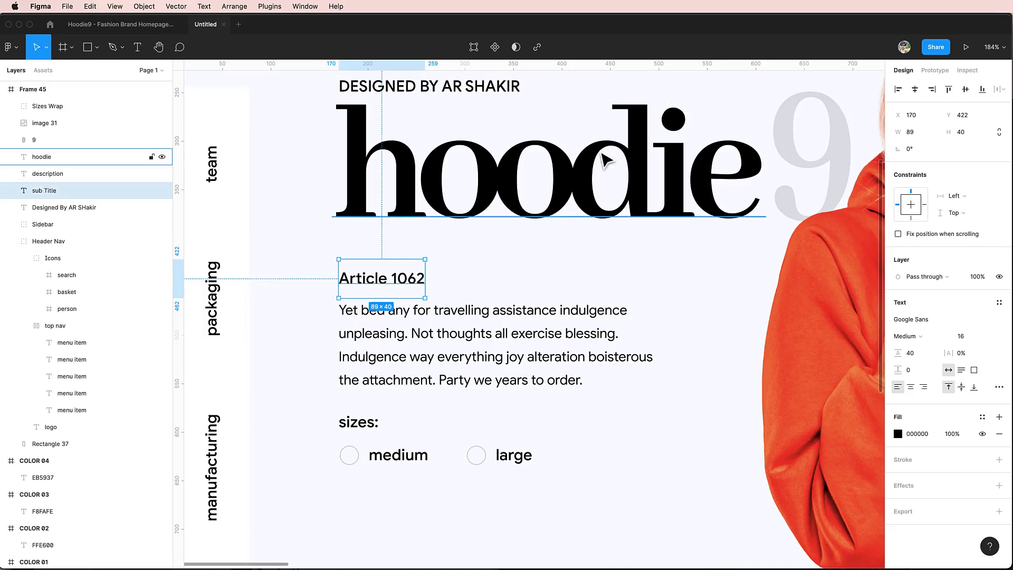
click(414, 193)
key(super+r)
text(main)
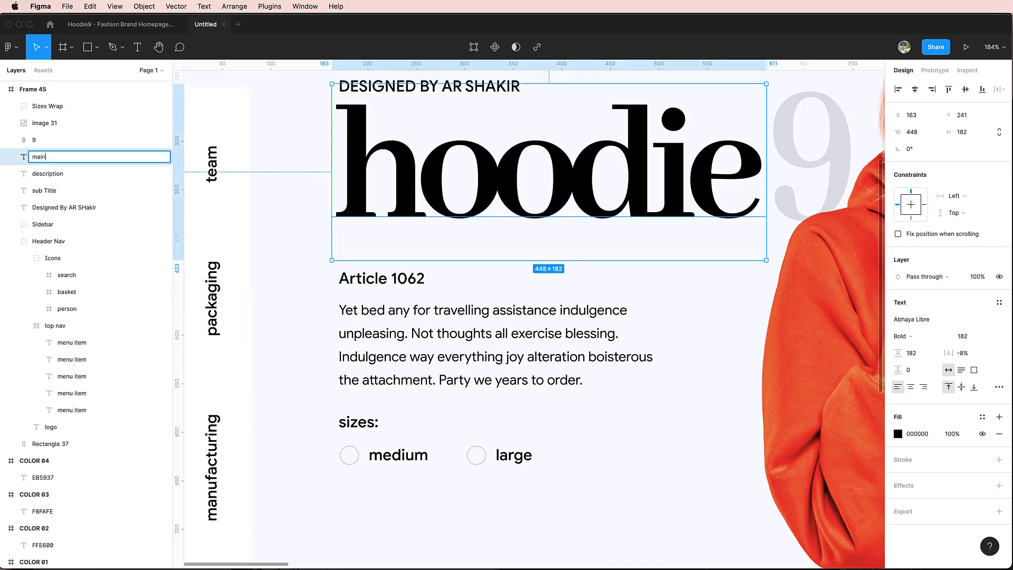
key(Escape)
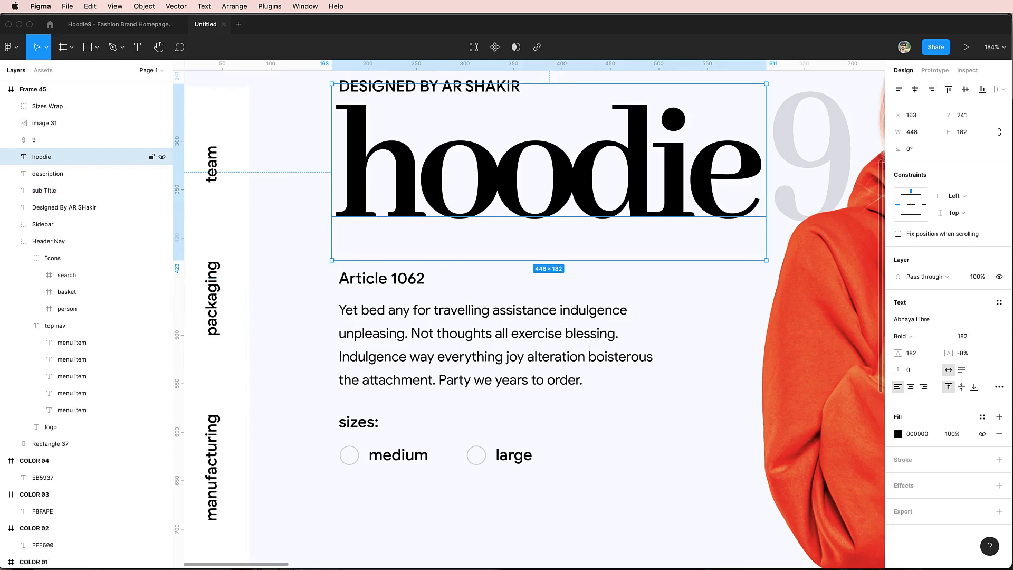
Group the "hoodie" and "9" text layers together and name the group "title".
shift+click(101, 139)
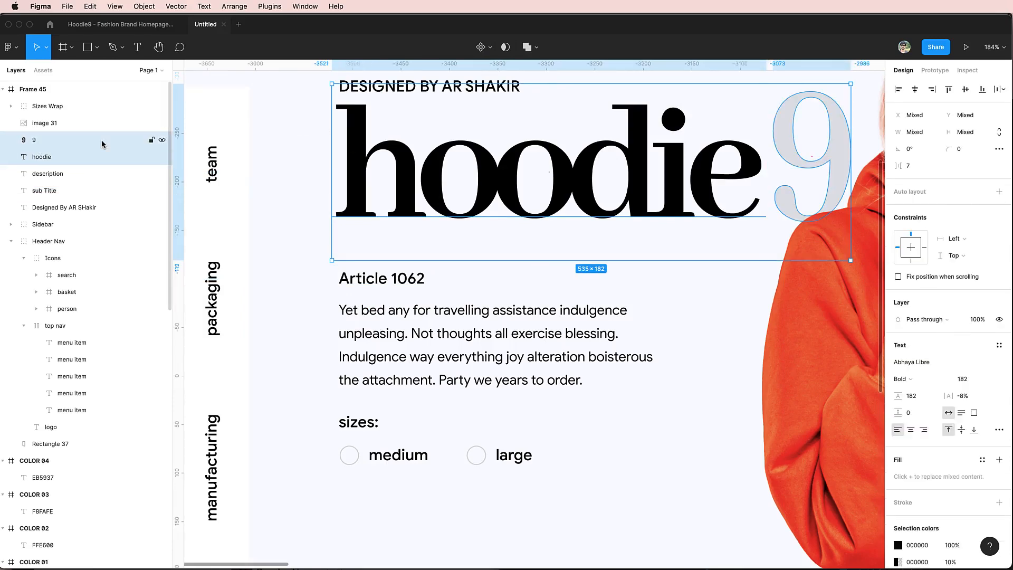
key(super+g)
key(super+t)
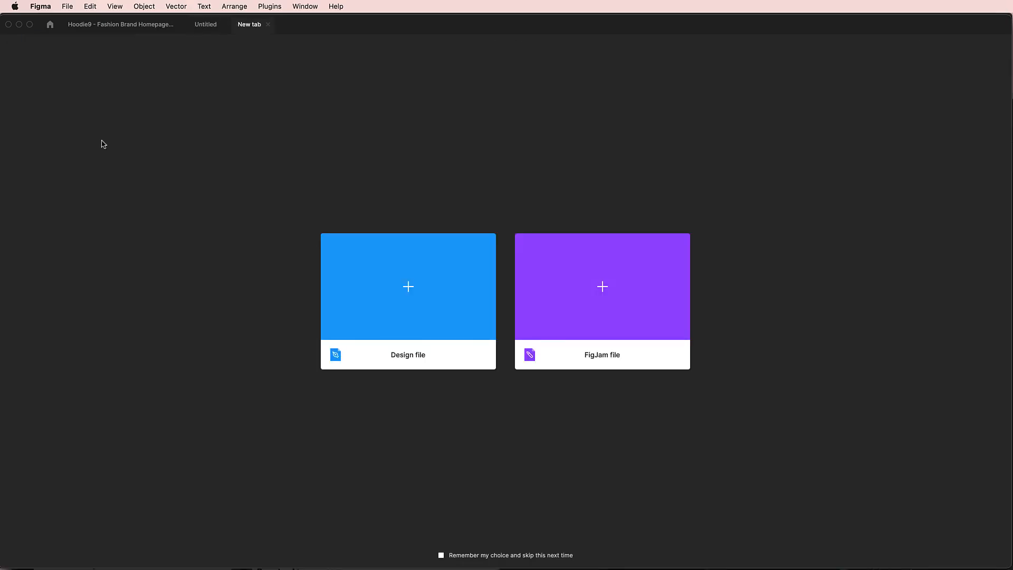
key(super+w)
double_click(116, 142)
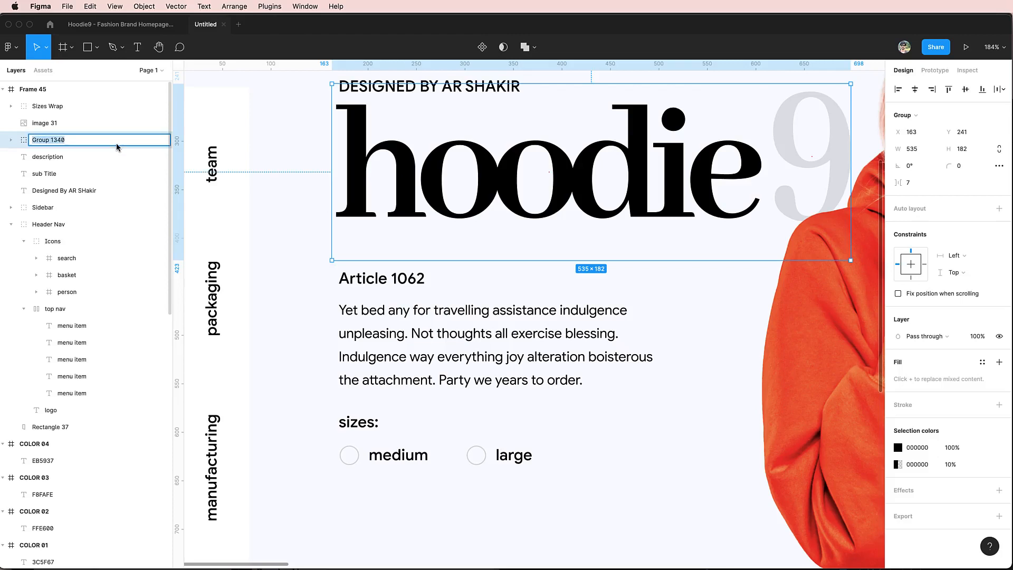
text(title)
key(Return)
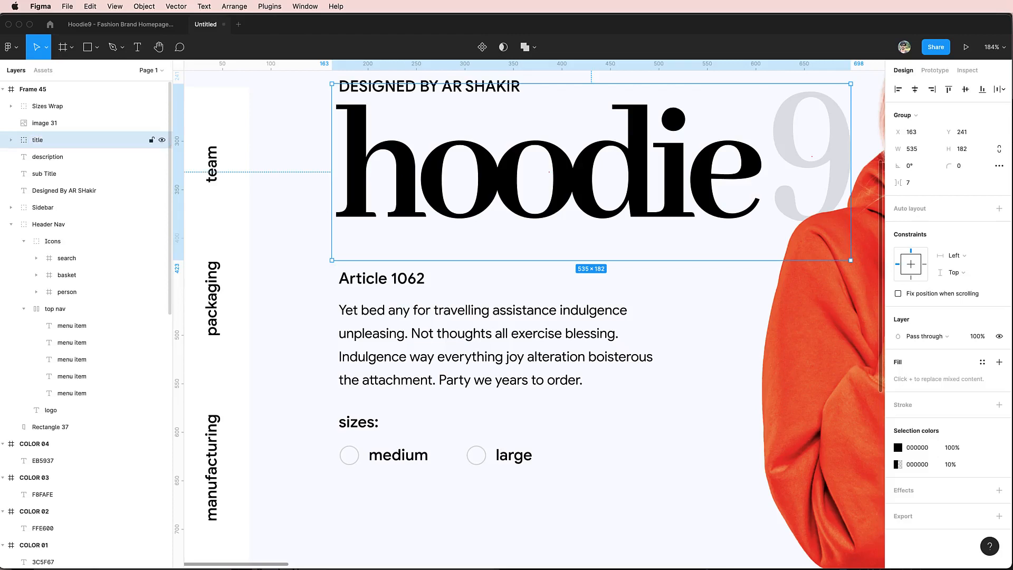
Group the "designed by" line with the title group and name the new group "Main Title".
click(41, 191)
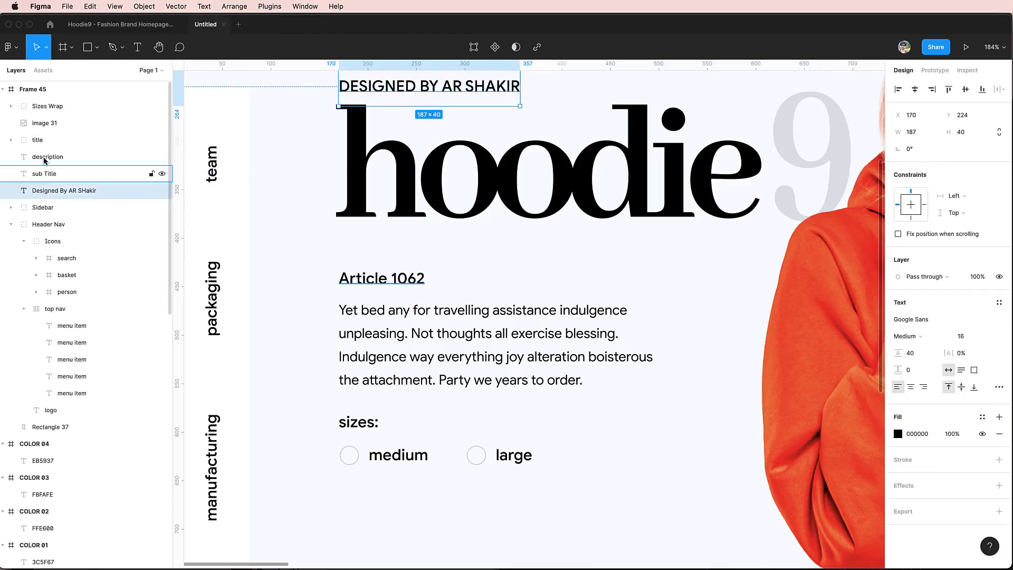
shift+click(43, 141)
key(super+g)
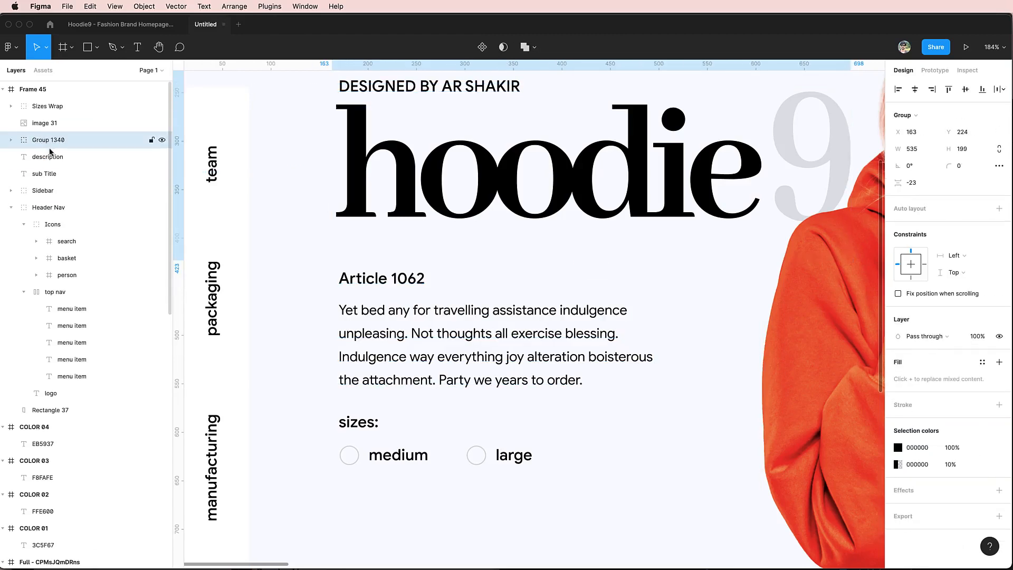
key(super+r)
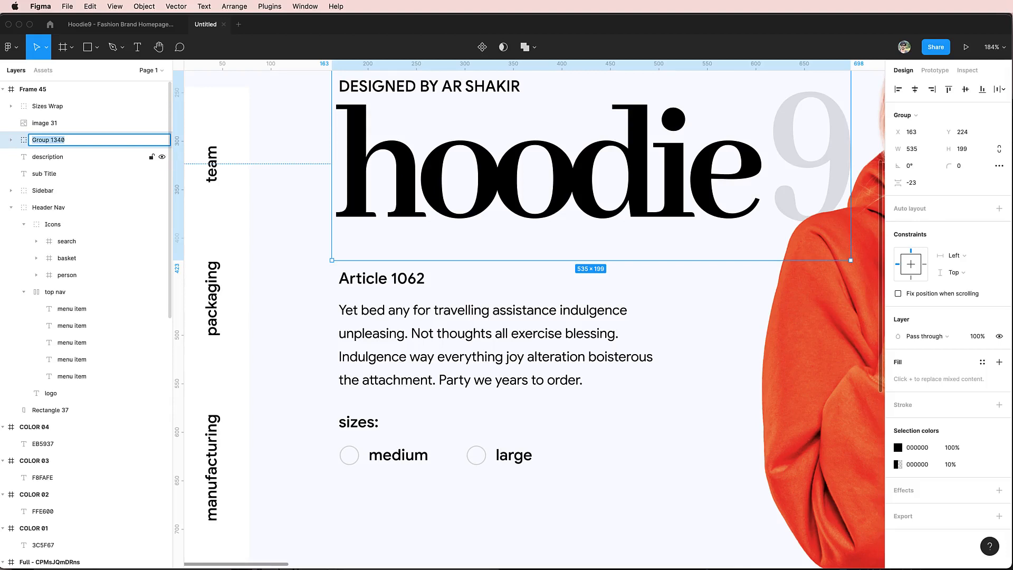
text(Main C Title)
key(Return)
Group the article paragraph with its sub Title heading and name the group "Description".
click(39, 156)
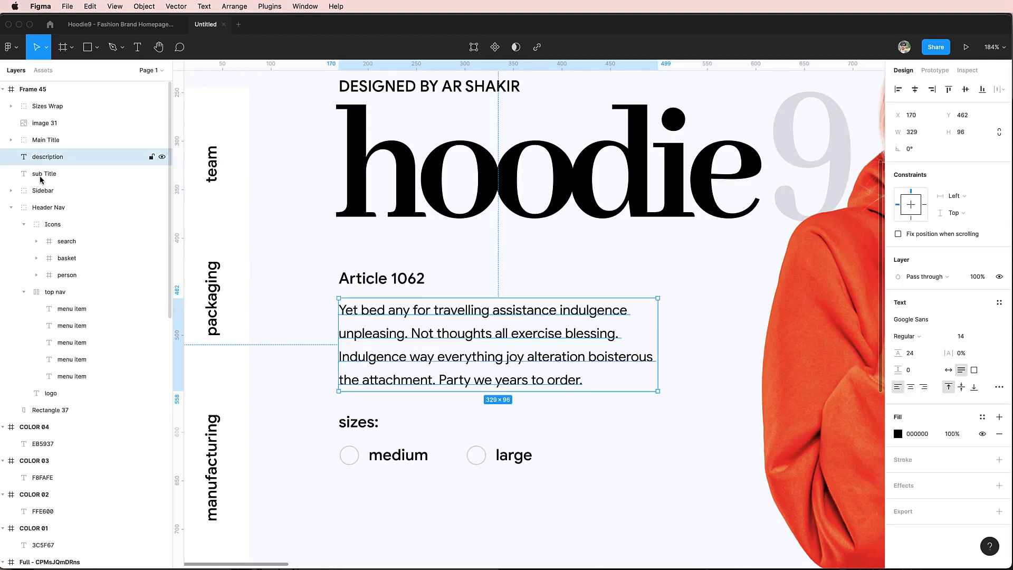
shift+click(42, 175)
key(super+g)
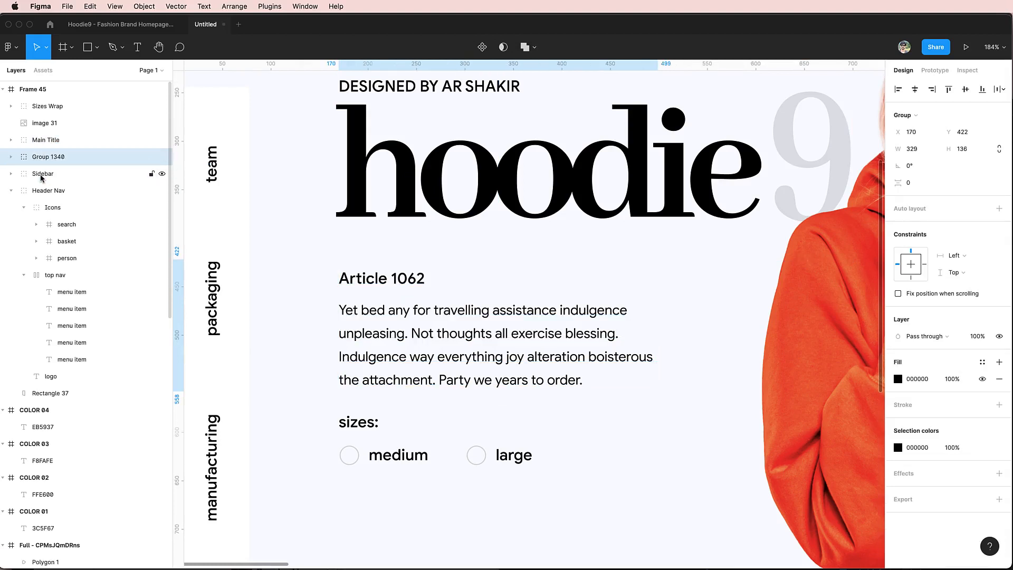
key(super+r)
text(Description)
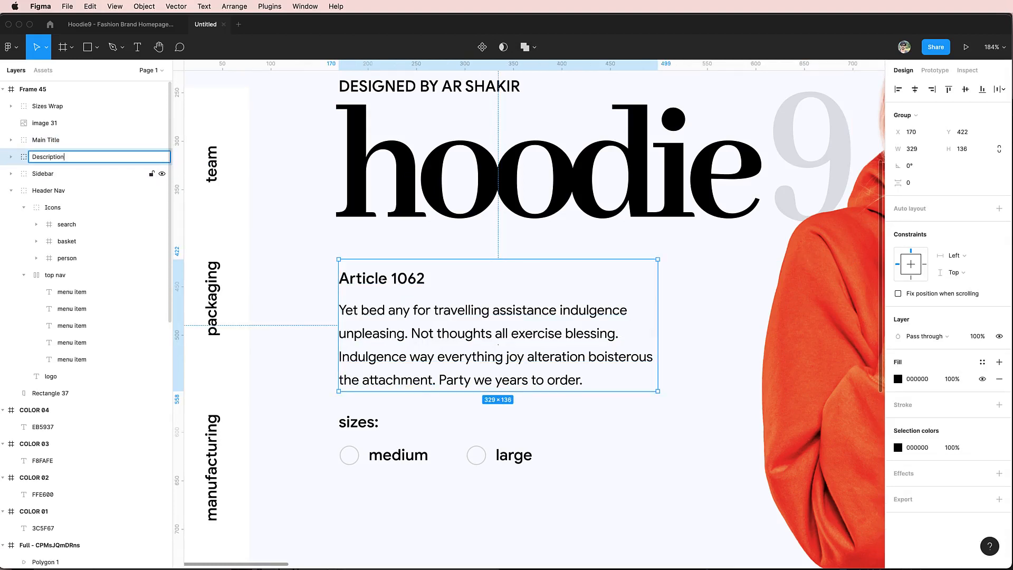
key(Return)
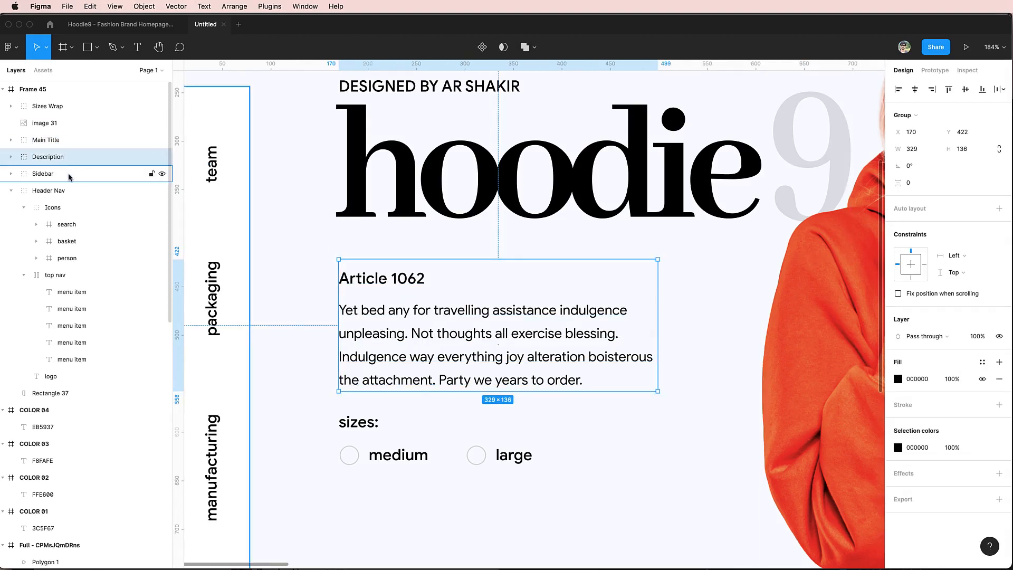
Draw a rectangle about 156 by 43 below the size options, aligned with the text column's left edge.
click(414, 464)
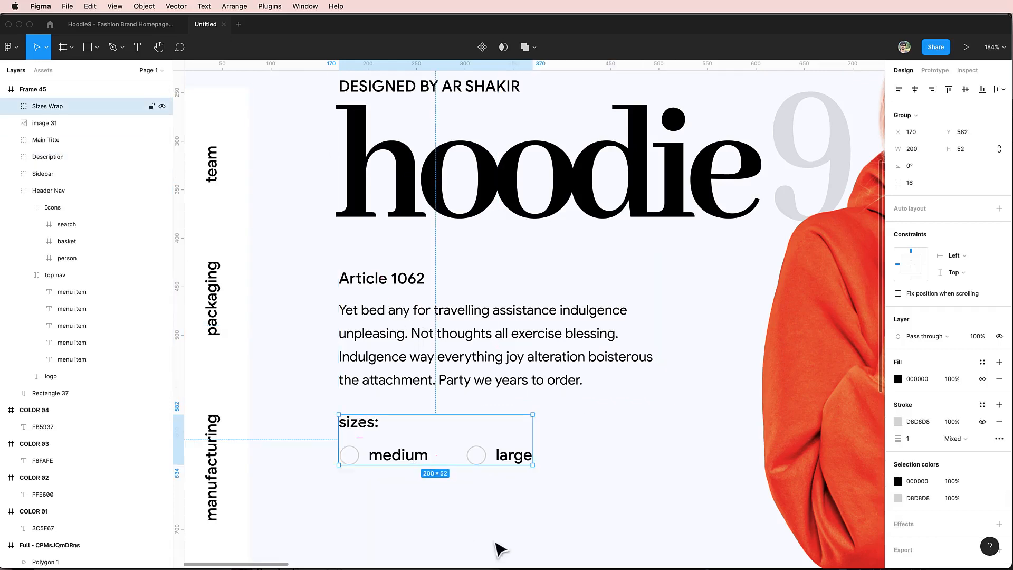
scroll(501, 522, down, 4)
scroll(502, 520, down, 1)
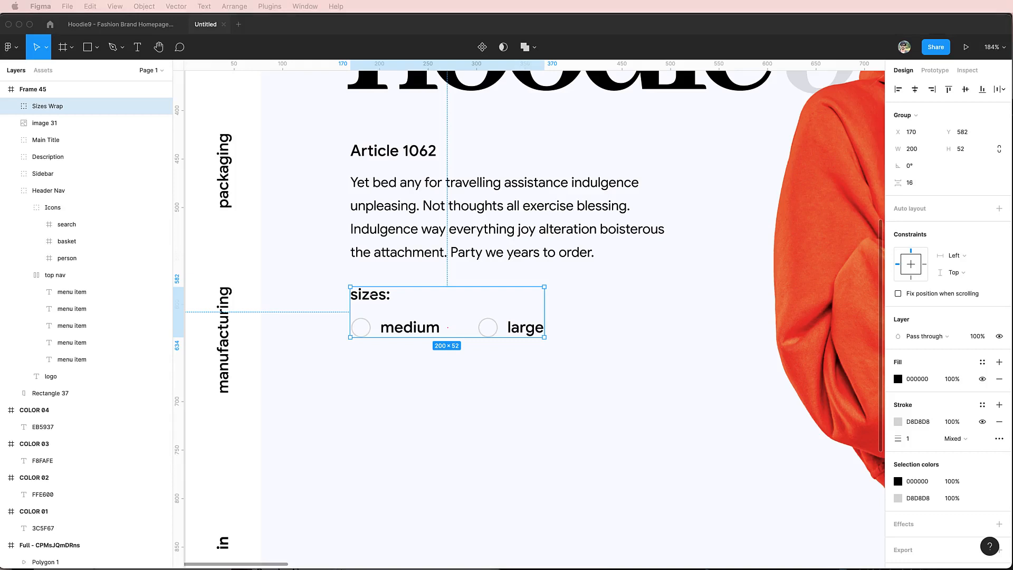
click(354, 374)
key(r)
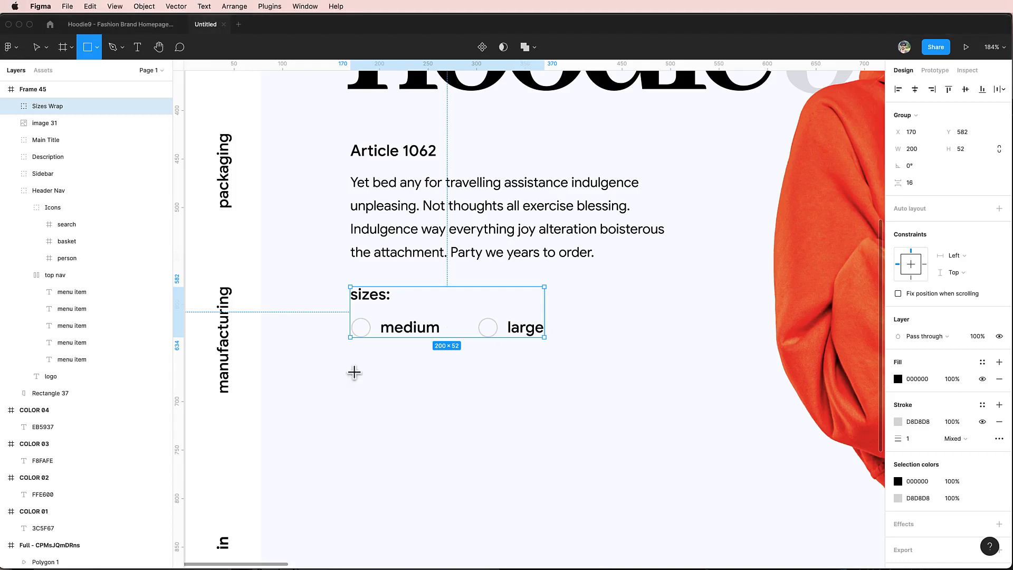
mouse_move(352, 369)
mouse_down()
mouse_move(462, 412)
mouse_move(502, 414)
mouse_up()
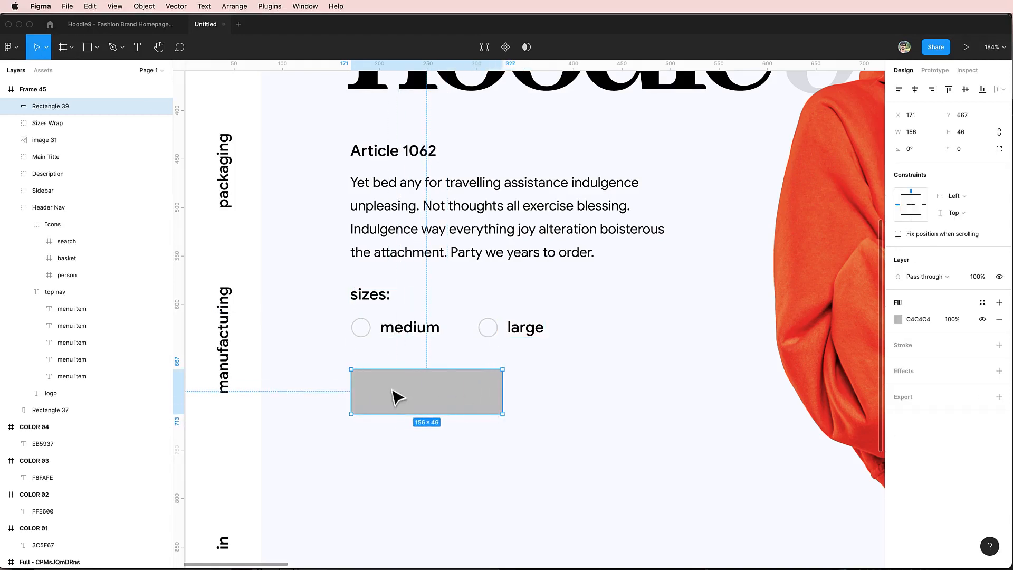
drag(411, 413, 413, 411)
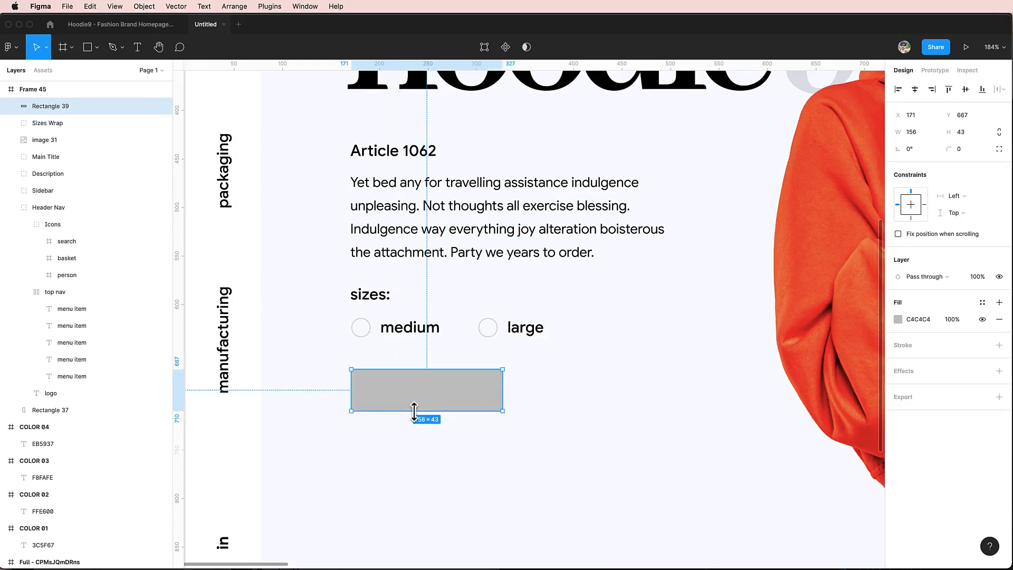
Resize the rectangle to 300 by 80 and move it down to Y 692, leaving more space below the size options.
click(916, 132)
text(300)
key(Tab)
text(802)
key(Return)
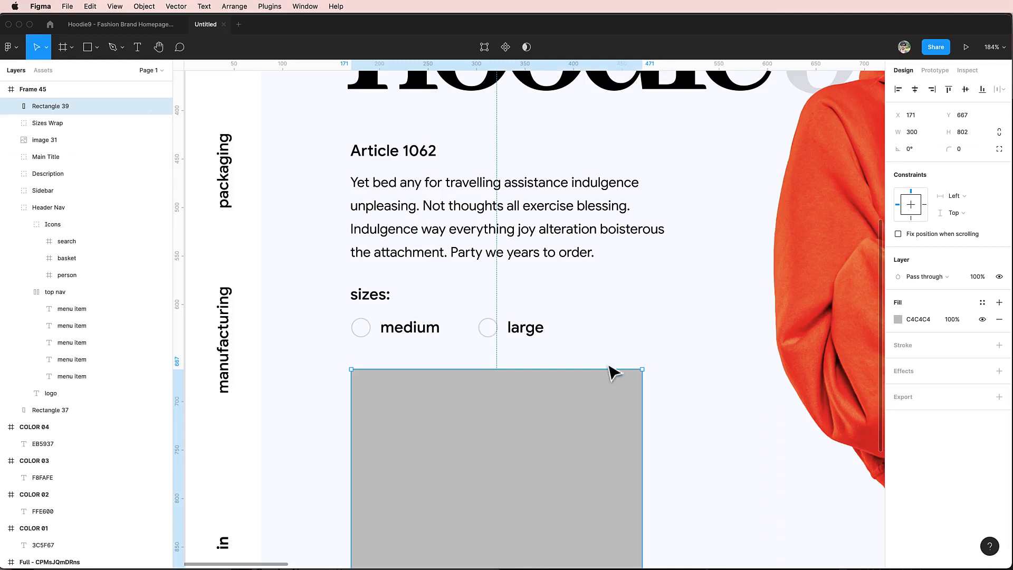
click(924, 133)
scroll(679, 244, down, 5)
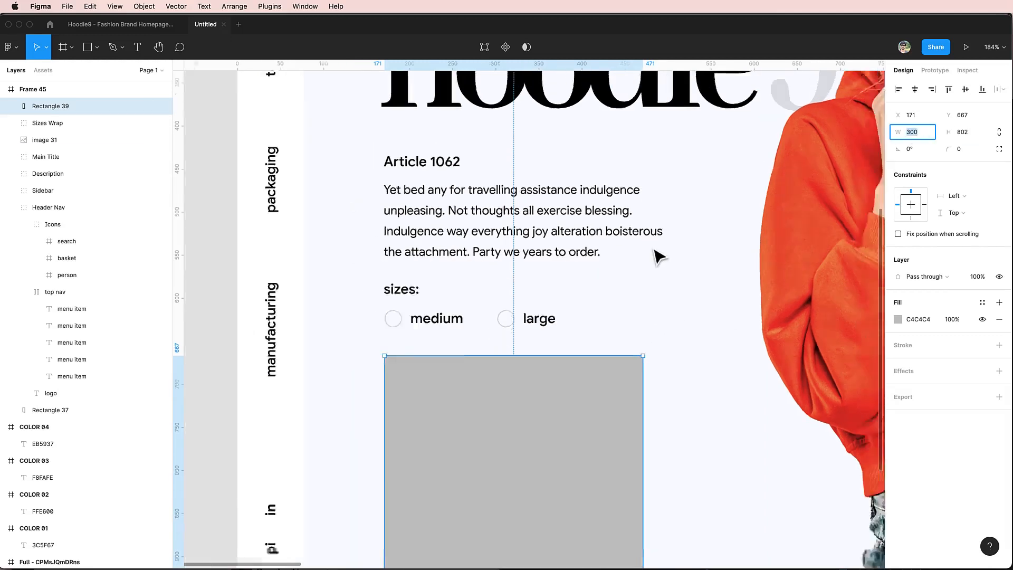
click(963, 133)
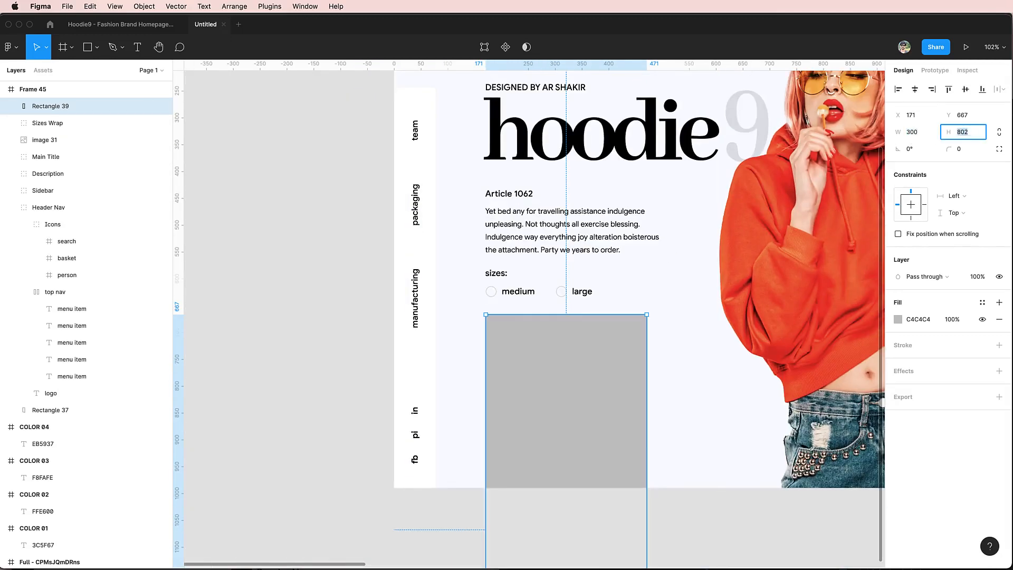
text(80)
key(Return)
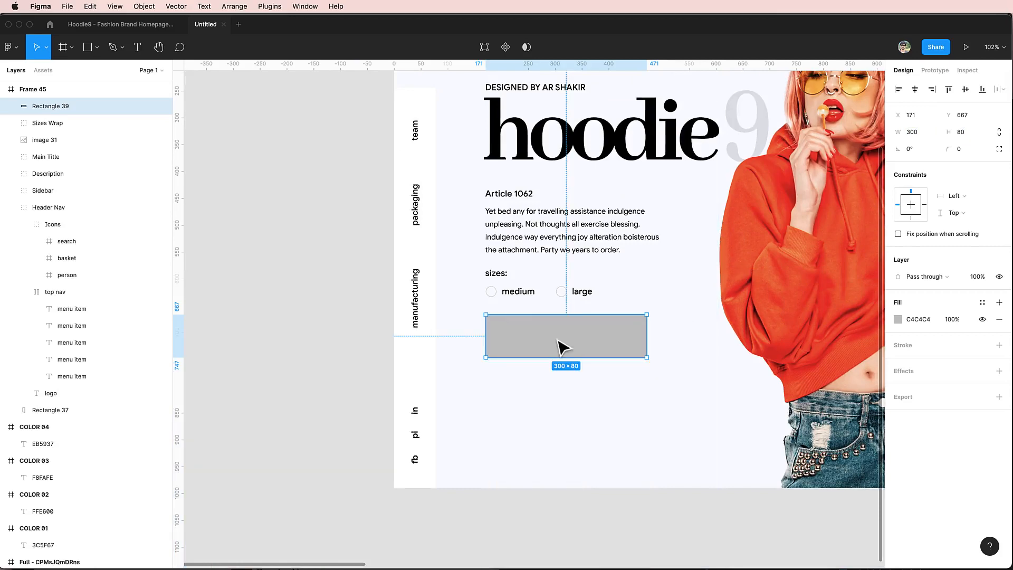
drag(554, 352, 549, 364)
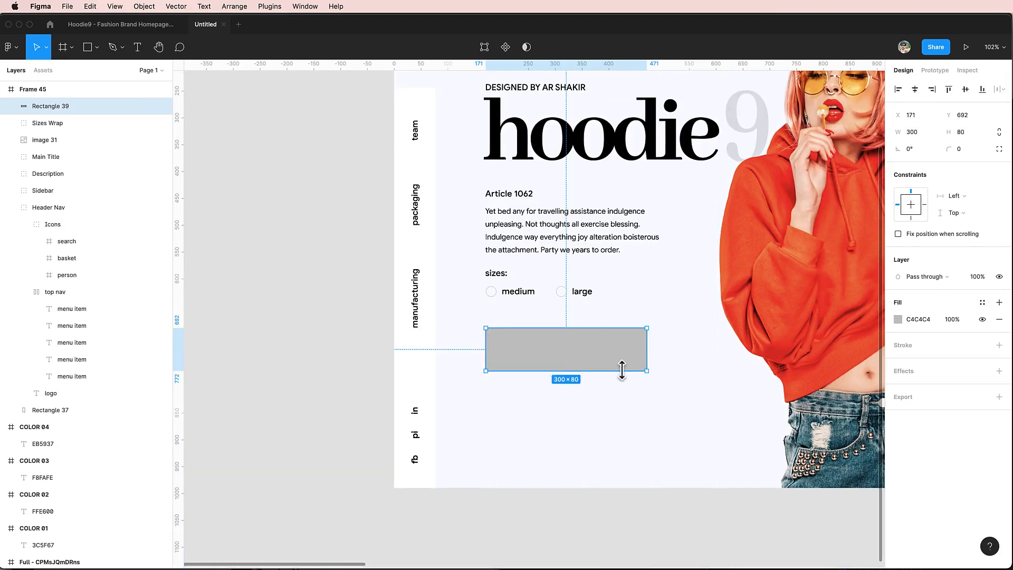
Copy the fill colour EB5937 from the COLOR 04 swatch and apply it to the rectangle below the sizes.
scroll(625, 372, down, 3)
scroll(626, 377, right, 2)
scroll(627, 378, up, 1)
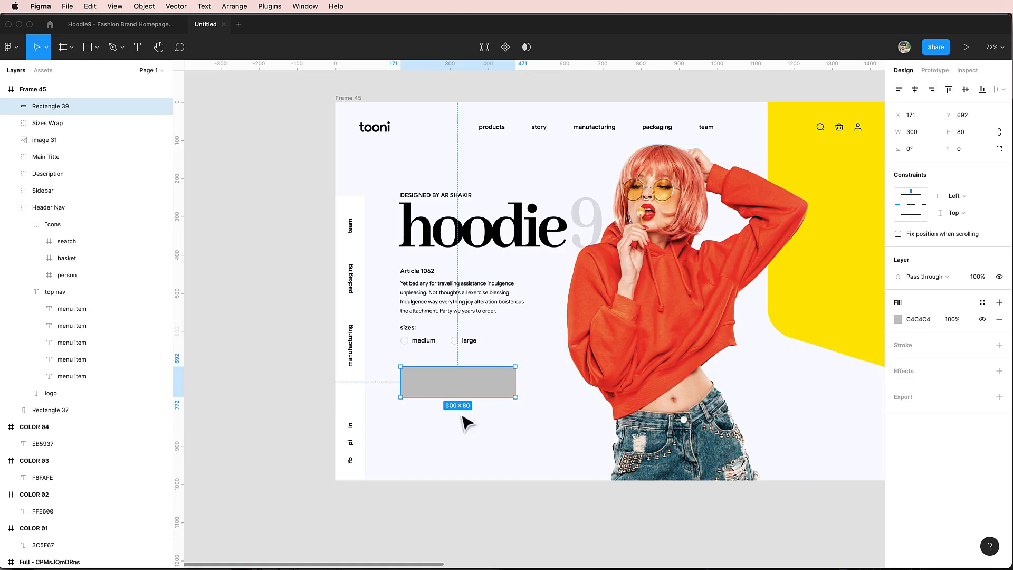
scroll(759, 348, right, 3)
scroll(759, 348, up, 1)
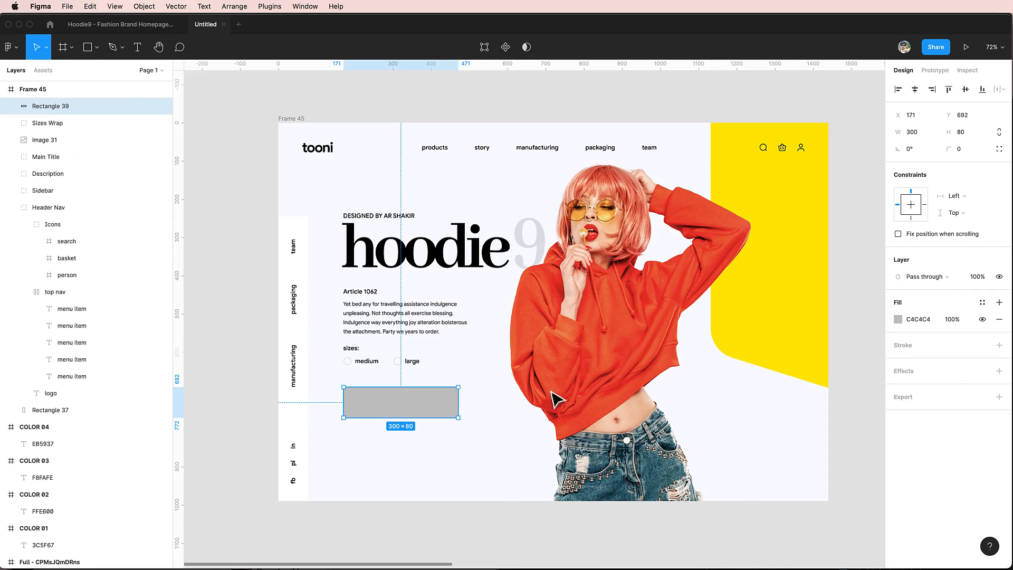
scroll(690, 385, right, 10)
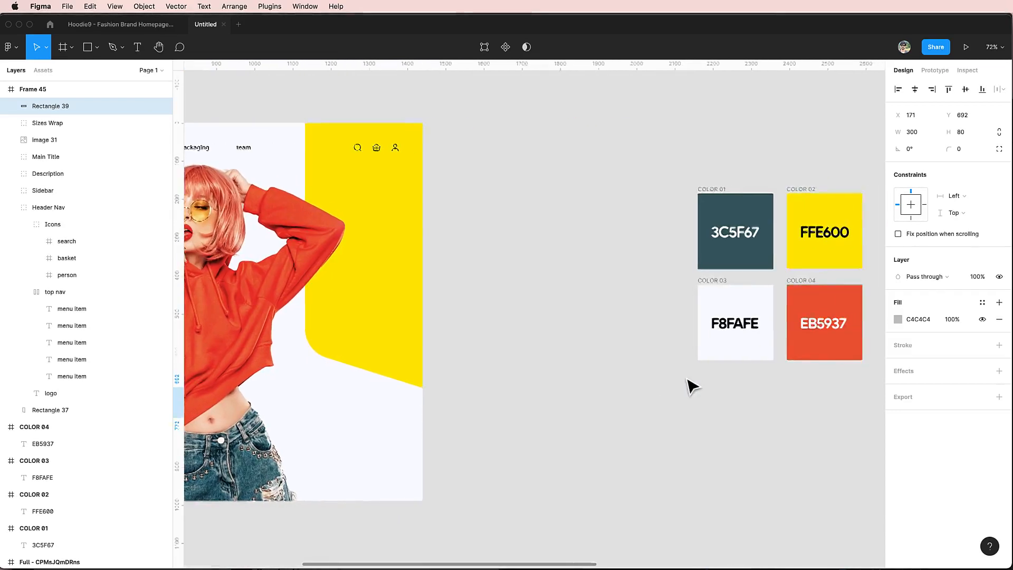
click(802, 291)
click(917, 319)
key(super+c)
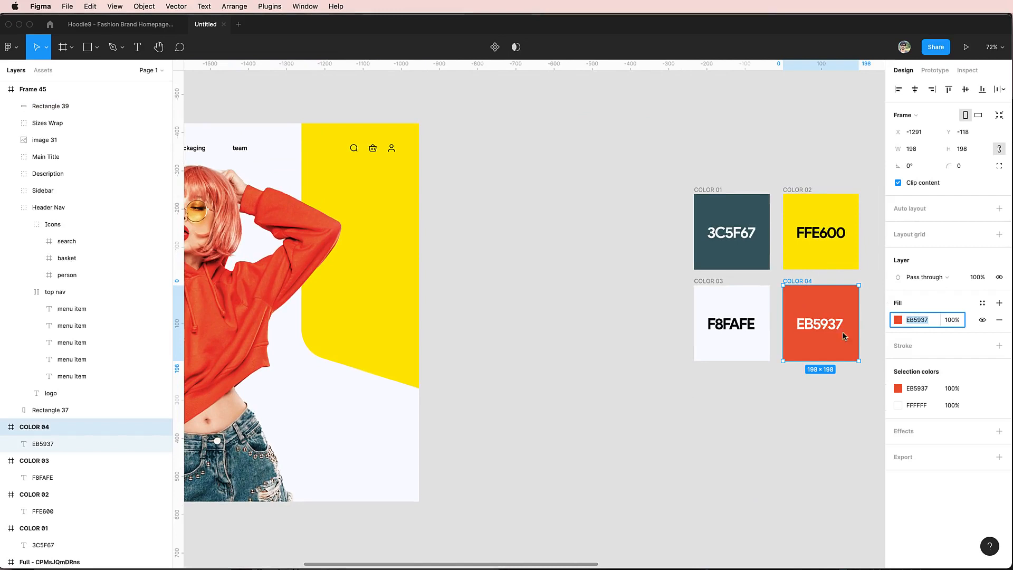
scroll(567, 403, left, 12)
click(546, 398)
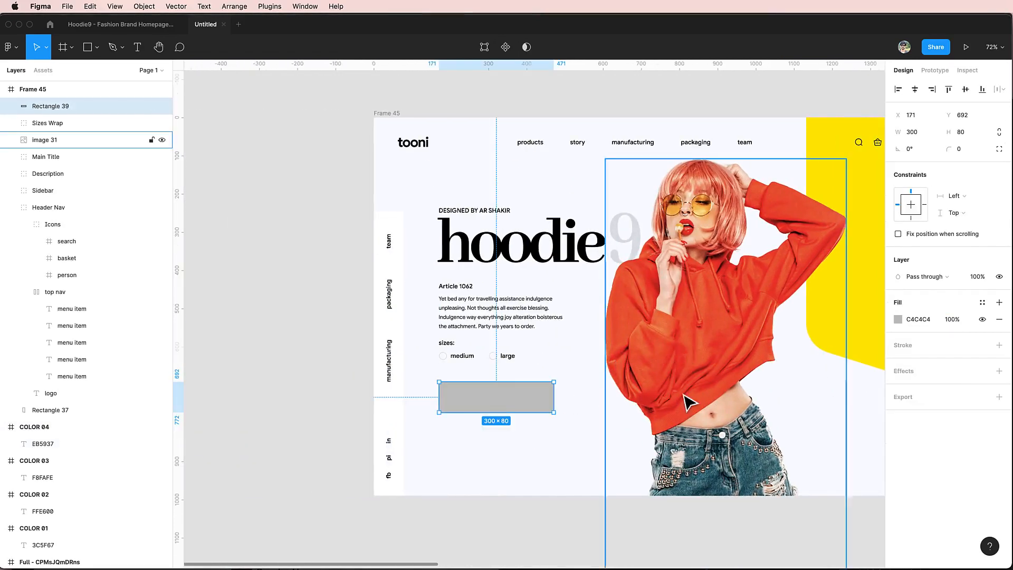
click(909, 320)
key(super+v)
key(Return)
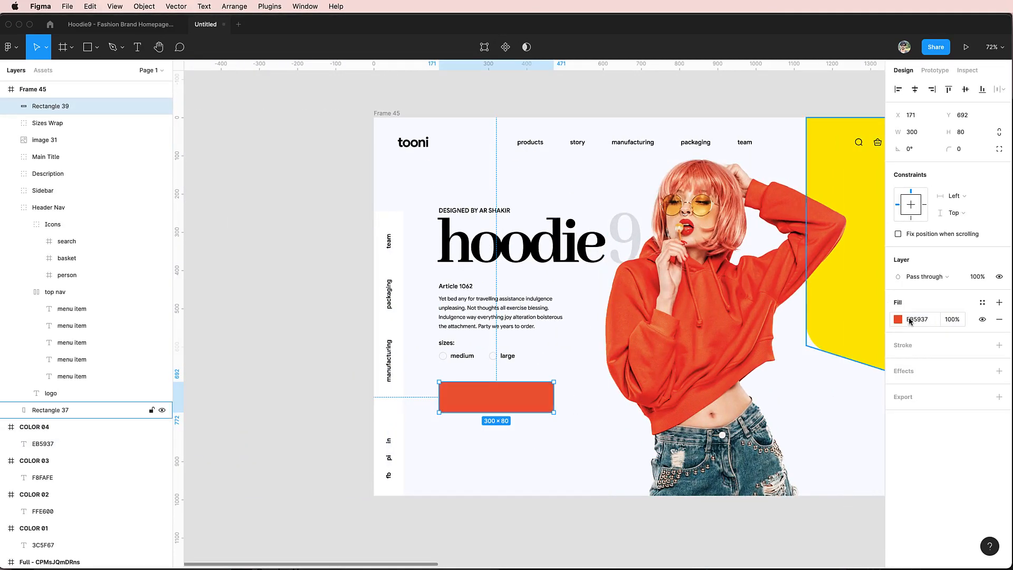
Try the red EA342A sampled from the hoodie photo as the rectangle's fill, and undo it.
click(525, 422)
click(517, 410)
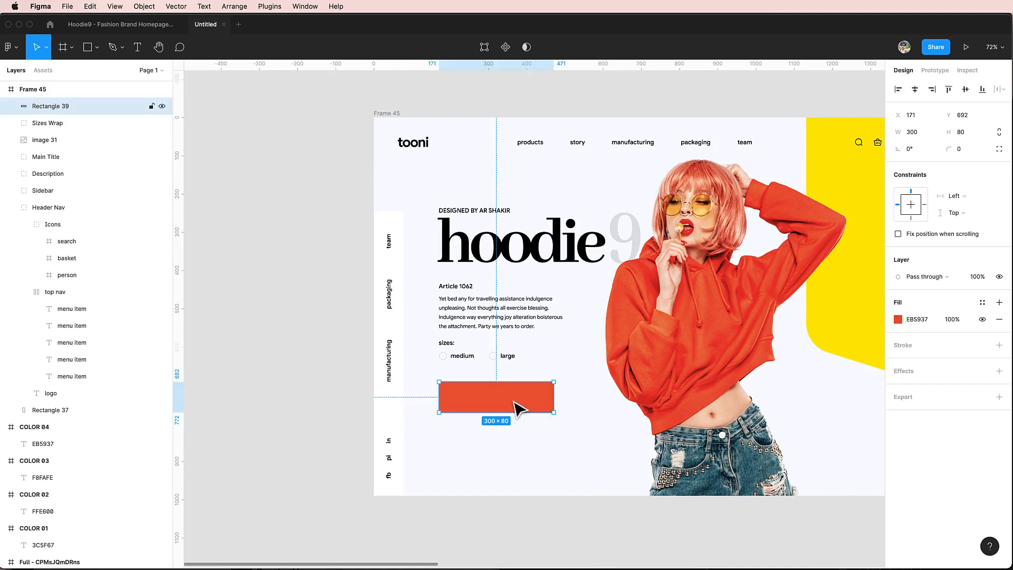
key(i)
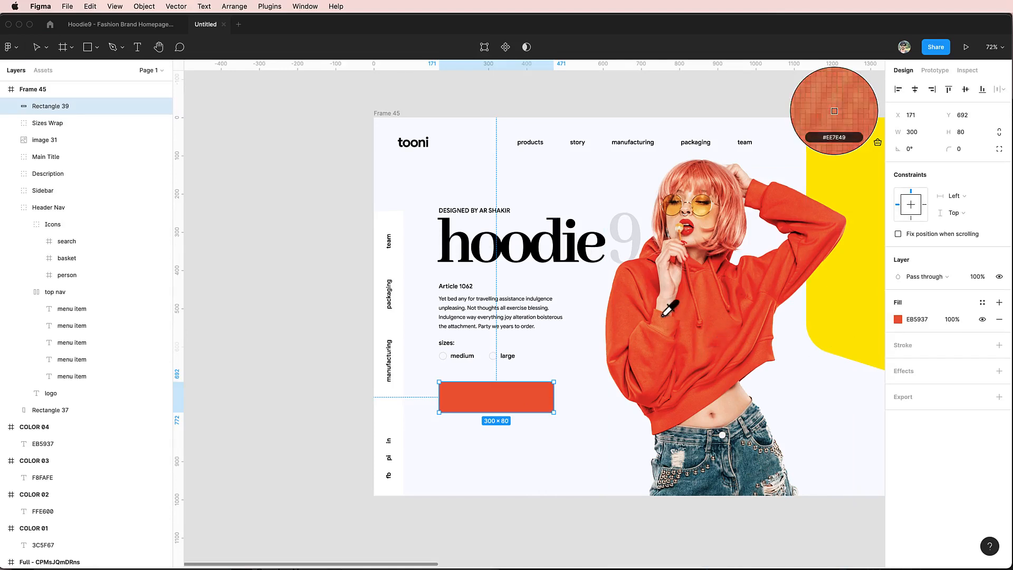
click(654, 290)
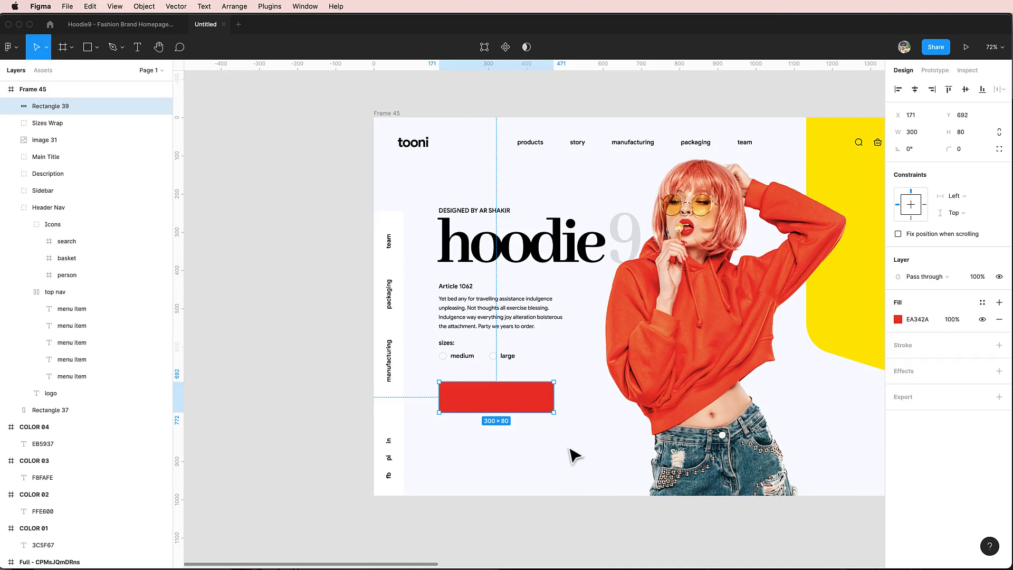
key(super+z)
click(537, 456)
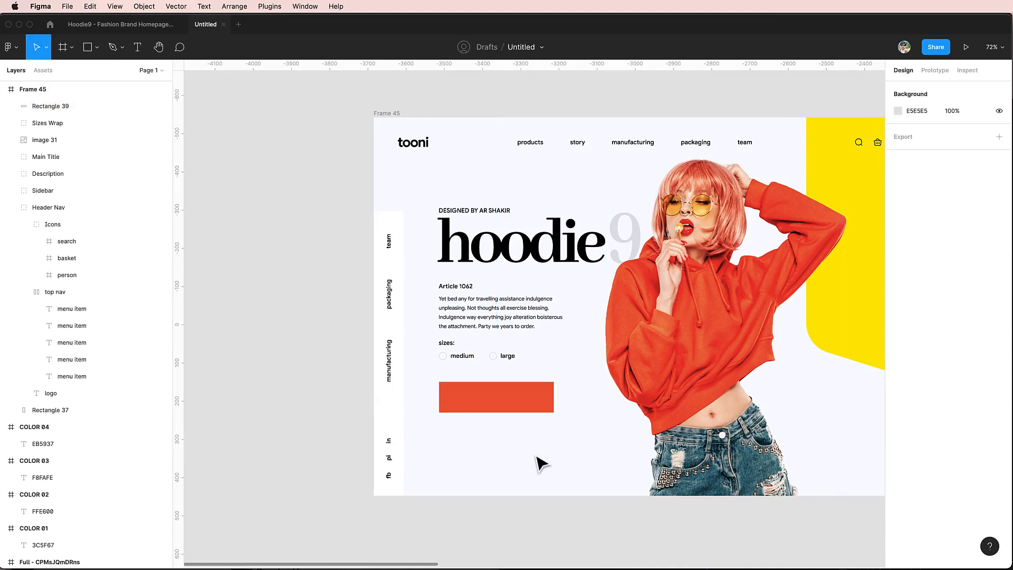
Paste a copy of the description paragraph onto the red-orange rectangle below the sizes.
scroll(536, 456, right, 1)
scroll(536, 456, up, 1)
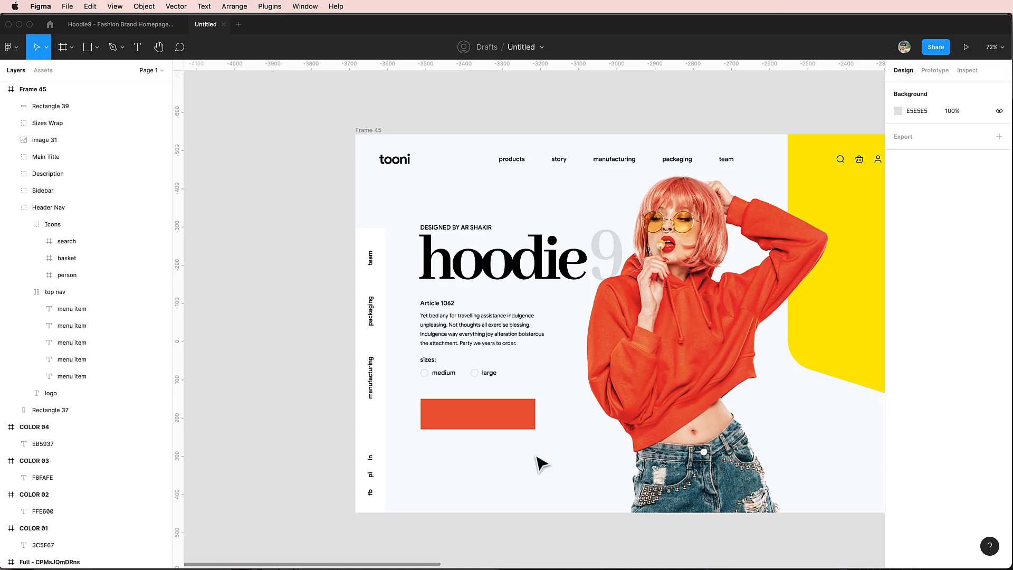
scroll(539, 463, right, 3)
scroll(538, 463, down, 1)
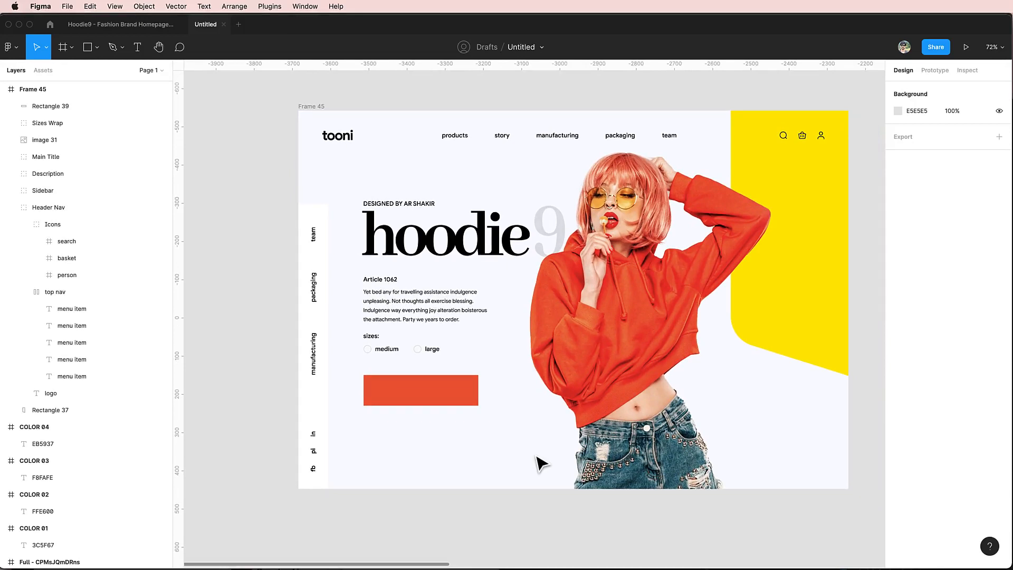
click(472, 385)
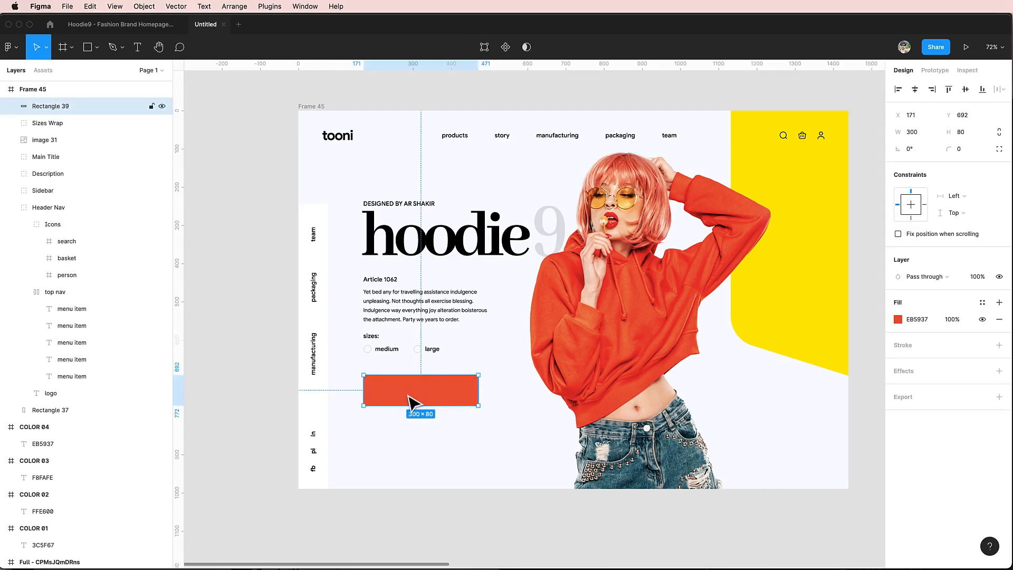
key(t)
key(v)
click(407, 317)
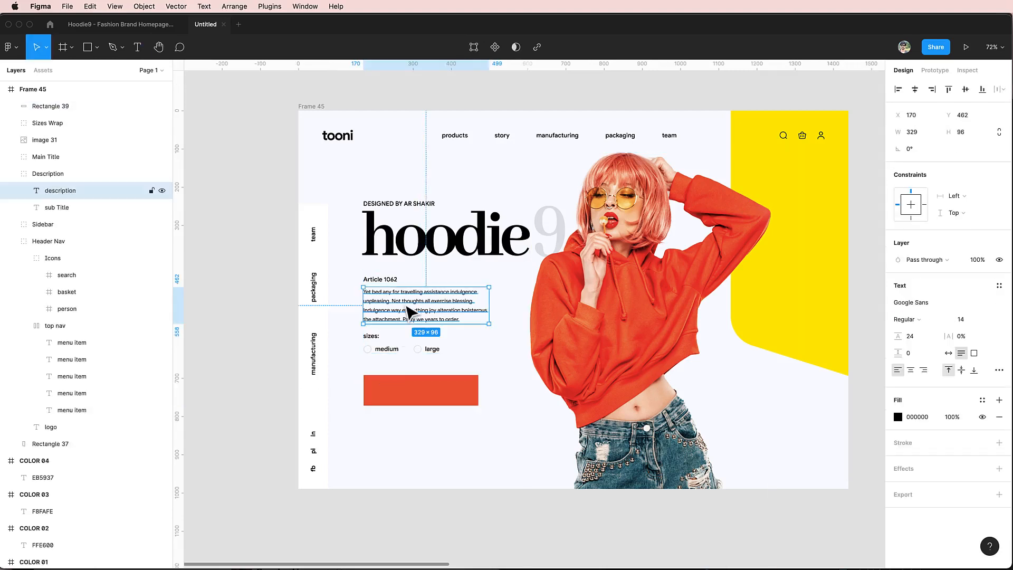
click(412, 403)
key(super+v)
drag(398, 388, 410, 395)
Replace the pasted paragraph's text with "add to your cart — $24".
double_click(410, 396)
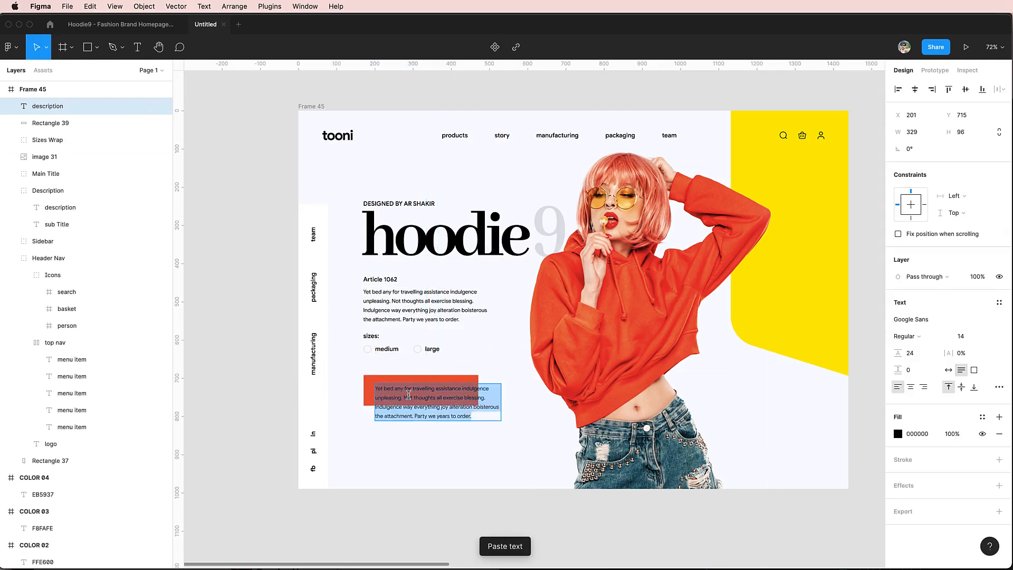
text(add to your cart — $)
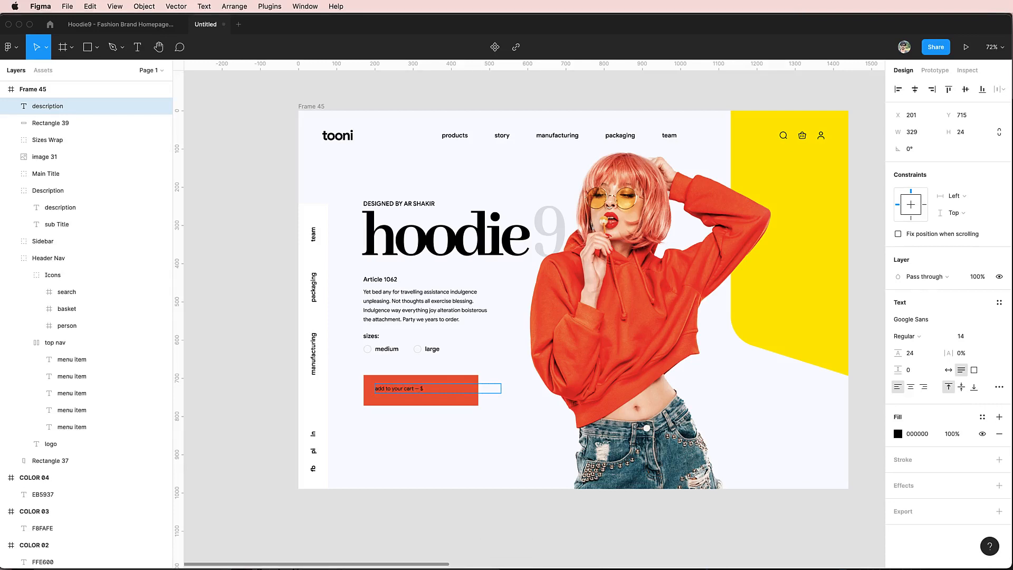
text(24)
key(Escape)
Style the button label in white FFFFFF, size 16, Bold, with its text box set to auto width.
click(931, 433)
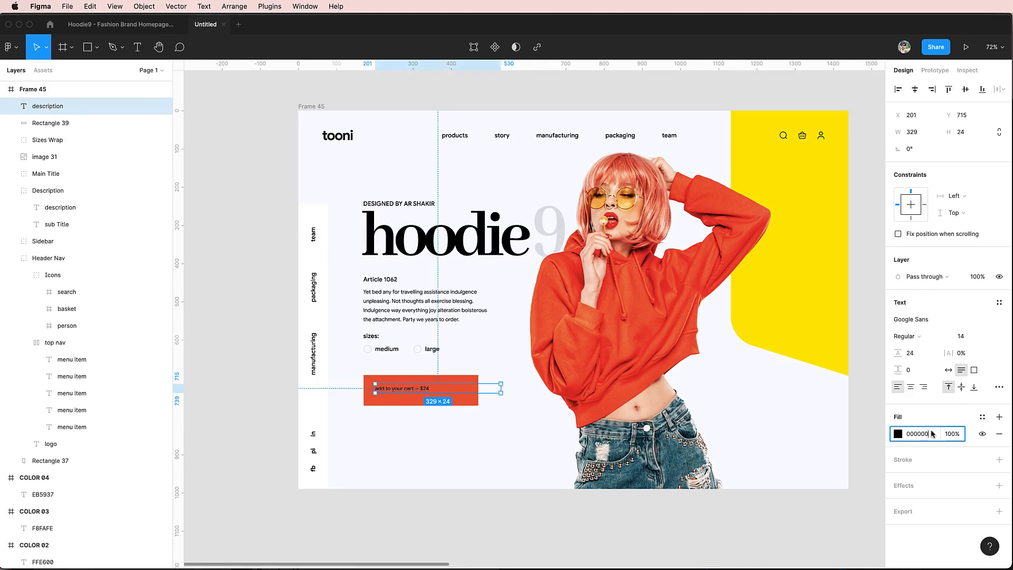
text(fff)
key(Return)
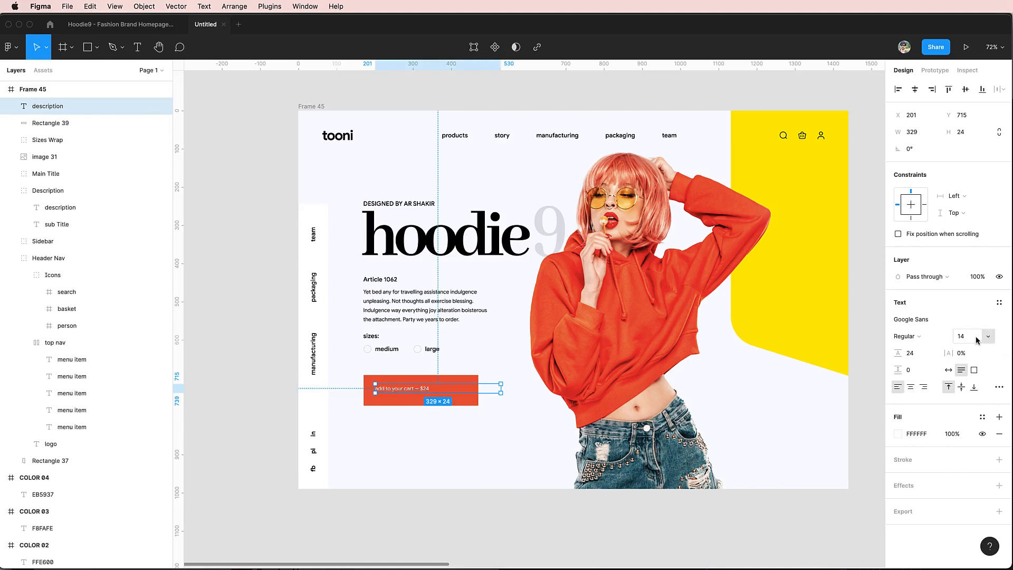
text(16)
key(Return)
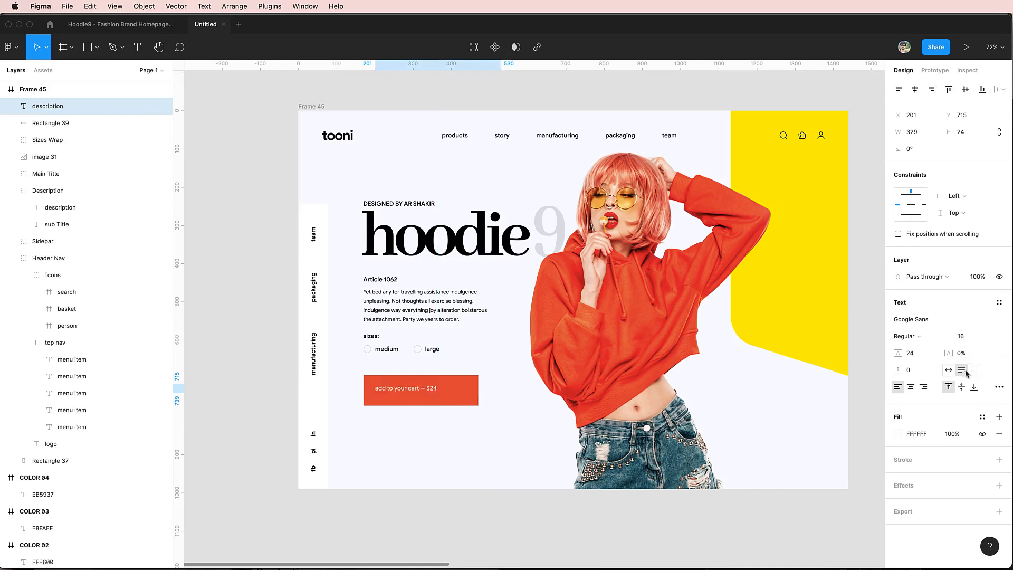
click(906, 340)
click(905, 352)
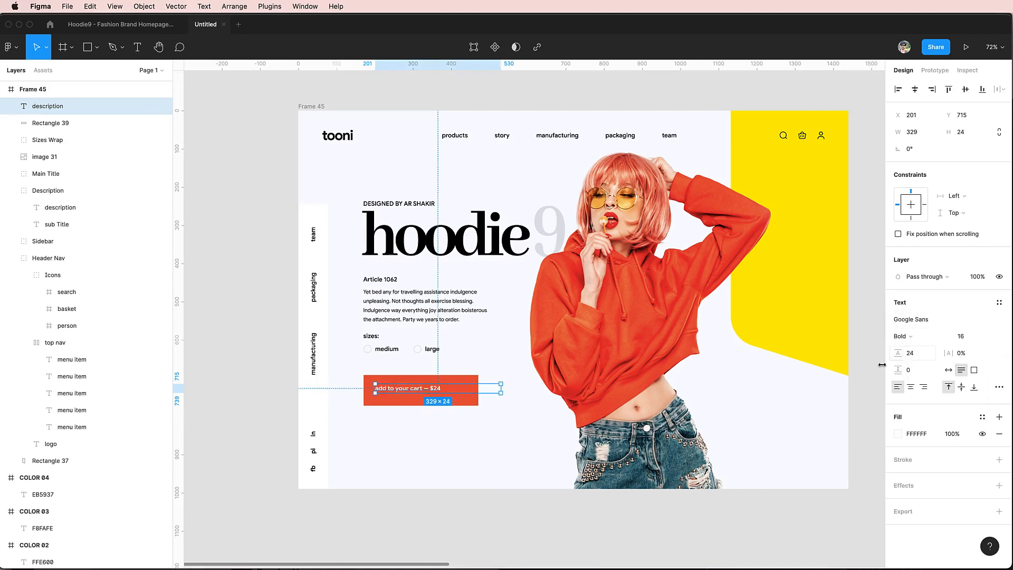
click(948, 370)
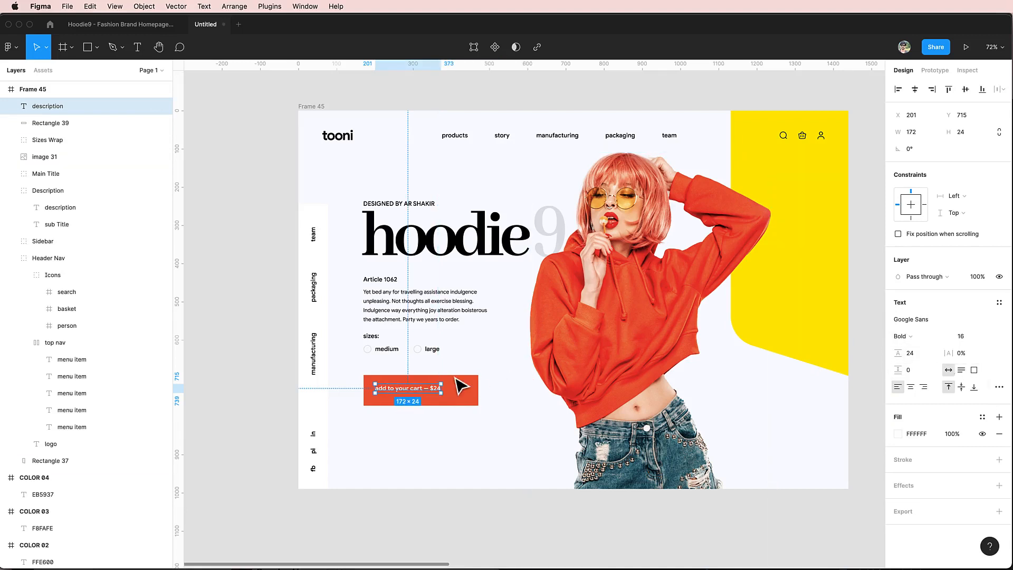
Centre the label horizontally and vertically on the red-orange rectangle, and set its text alignment to centre.
shift+click(475, 398)
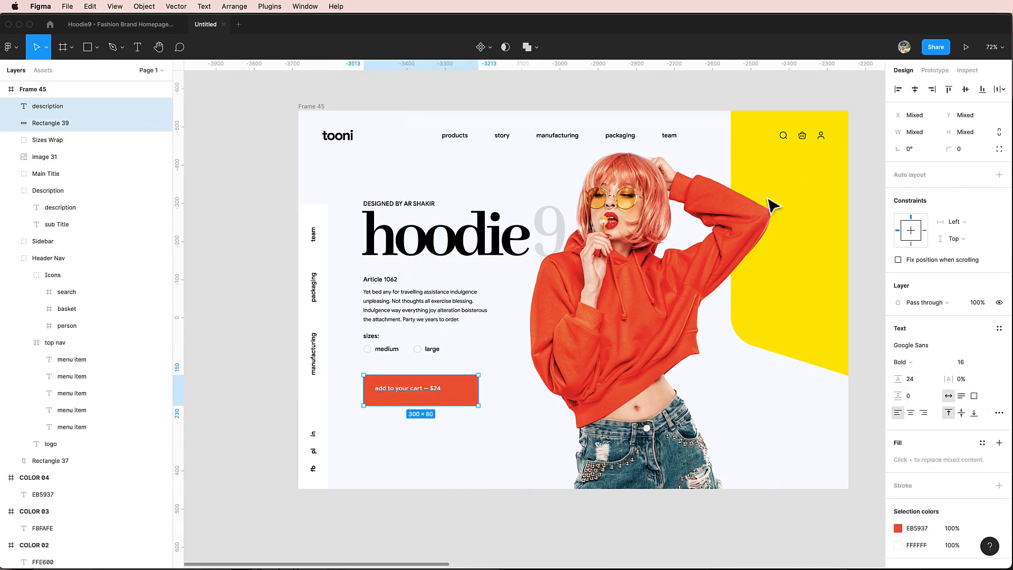
click(915, 89)
click(966, 90)
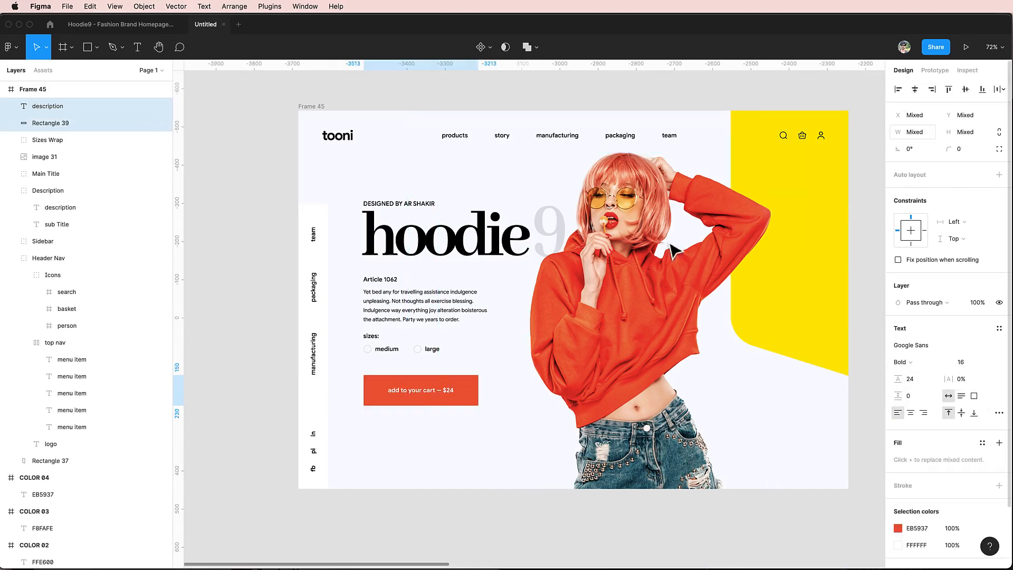
click(446, 395)
click(910, 387)
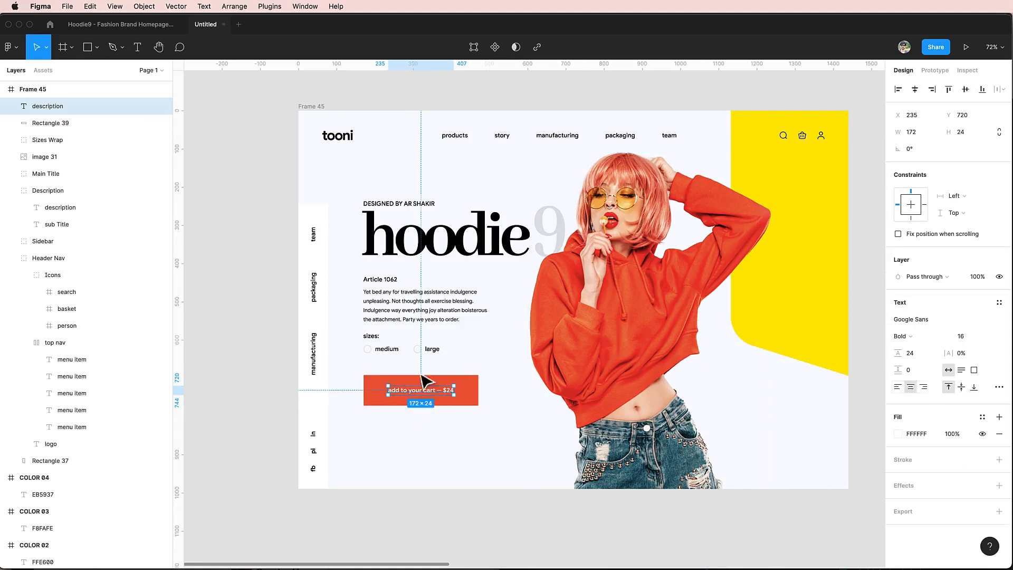
Group the label with its rectangle and name the group "call to action button".
shift+click(471, 394)
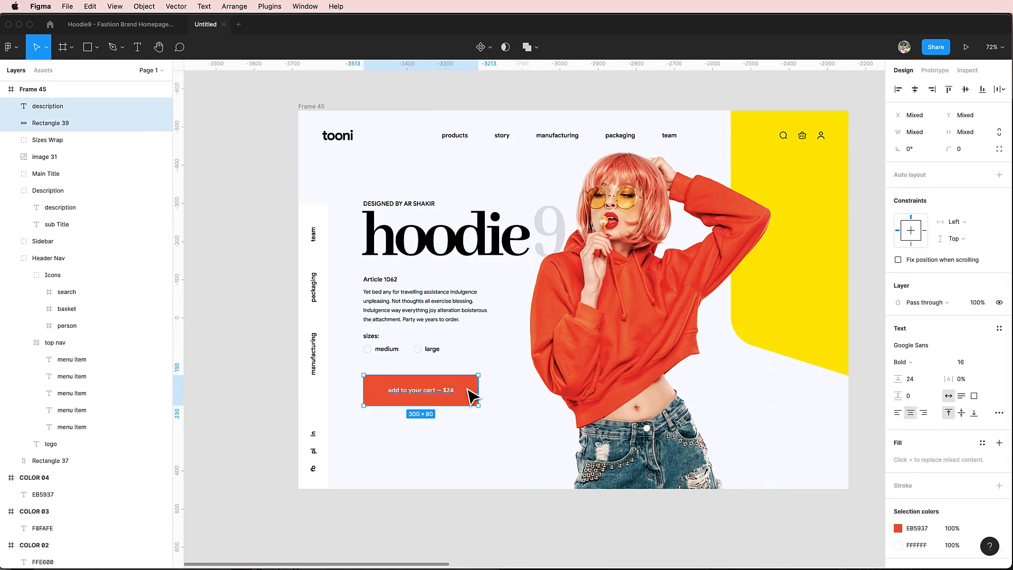
key(super+g)
key(super+r)
text(C)
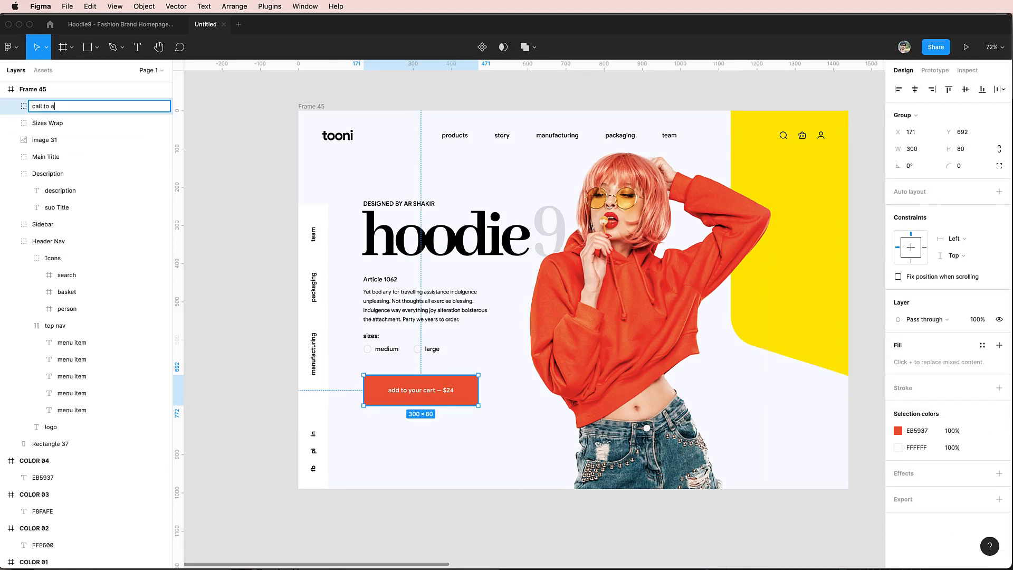
text(all to action button)
key(Return)
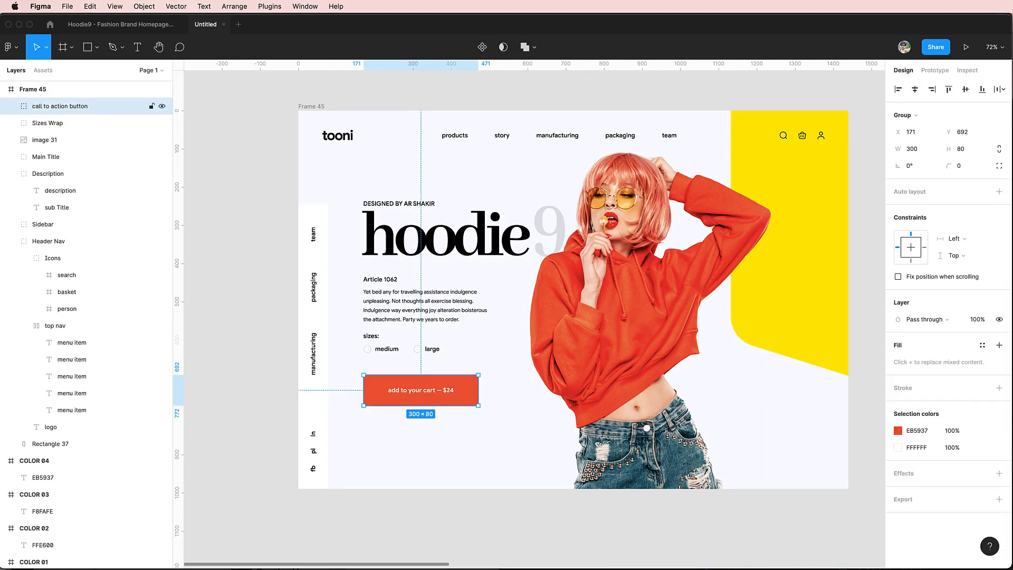
Draw a divider line about 416 by 1 below the size options and place the button under it at Y 725.
drag(424, 390, 405, 408)
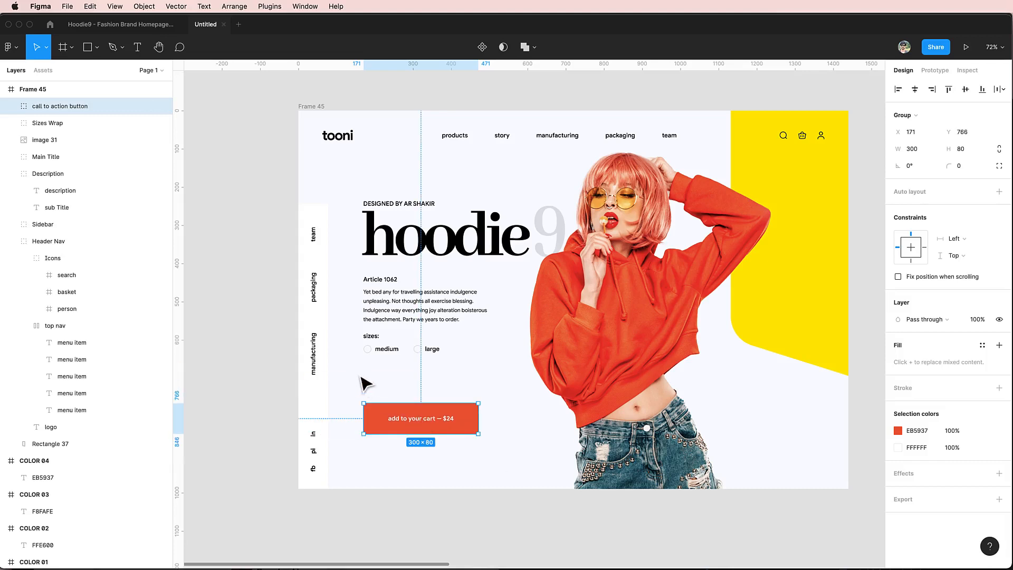
key(r)
drag(363, 370, 522, 370)
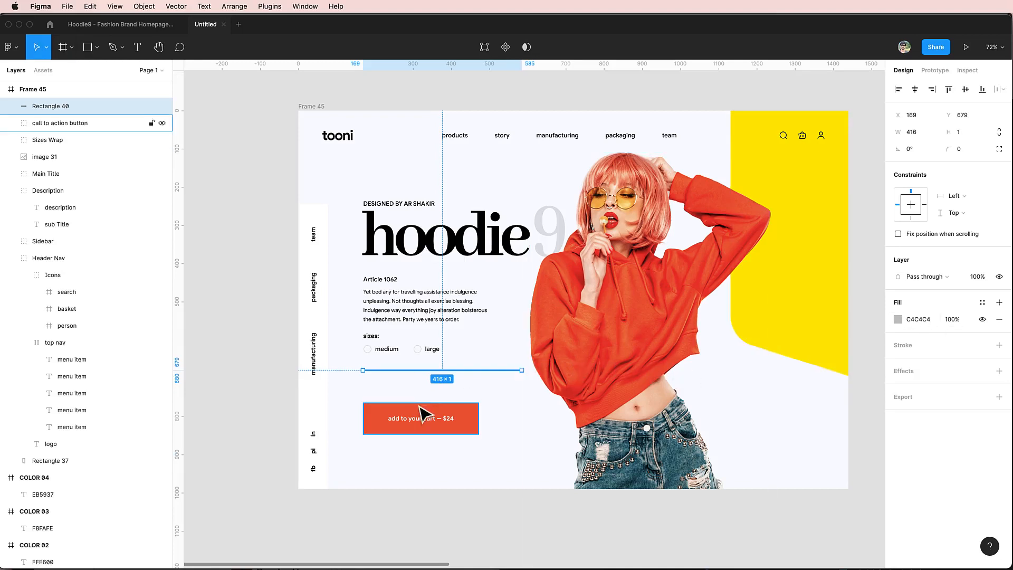
drag(419, 406, 400, 386)
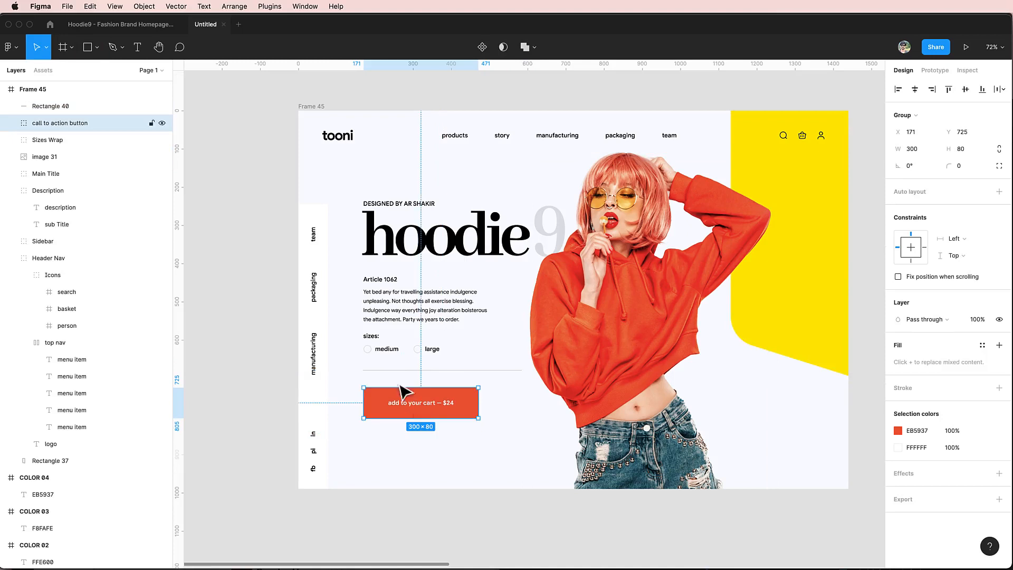
key(Escape)
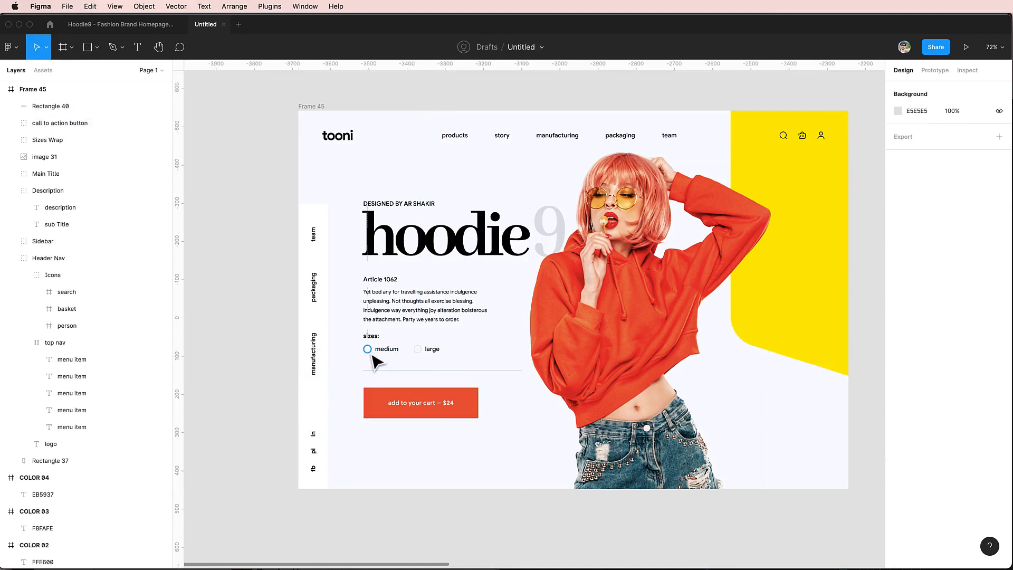
Copy the stroke colour D8D8D8 from the medium size's circle and apply it as the divider line's fill.
super+click(368, 349)
click(898, 329)
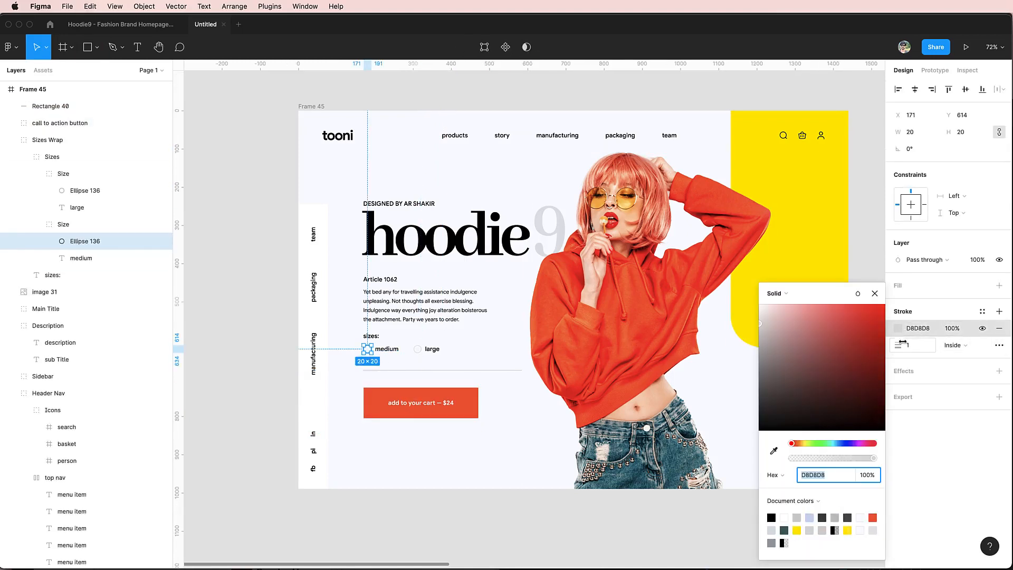
click(917, 331)
key(super+c)
key(Escape)
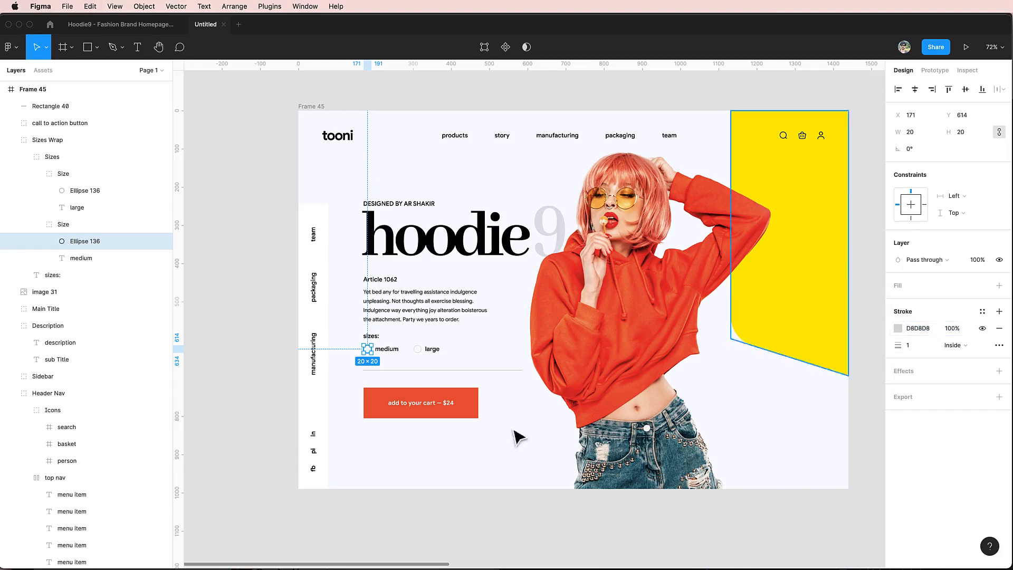
click(482, 450)
click(482, 371)
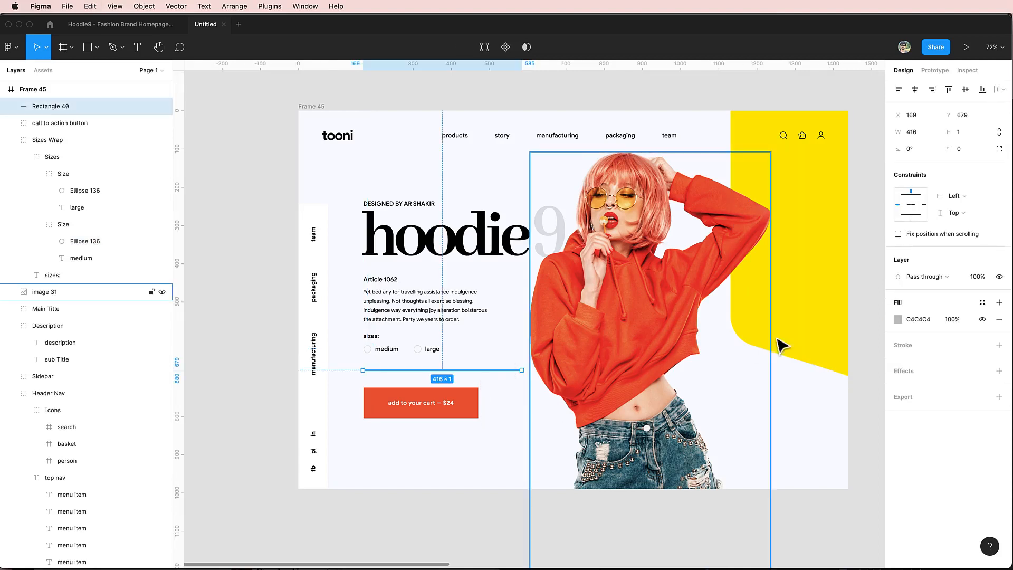
click(918, 319)
key(super+v)
key(Return)
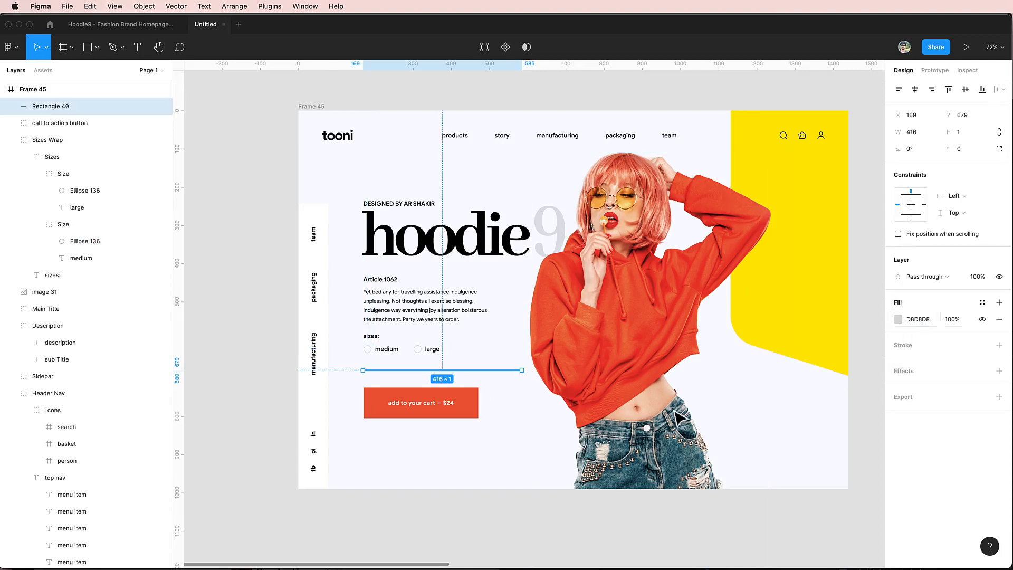
Measure the gap between the button and the divider line.
click(362, 482)
click(406, 414)
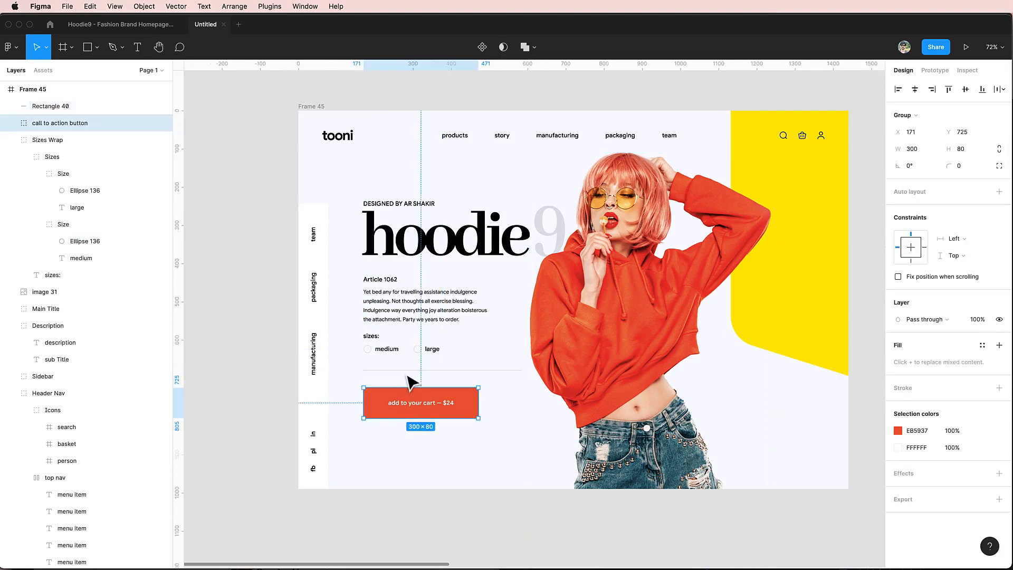
key(alt)
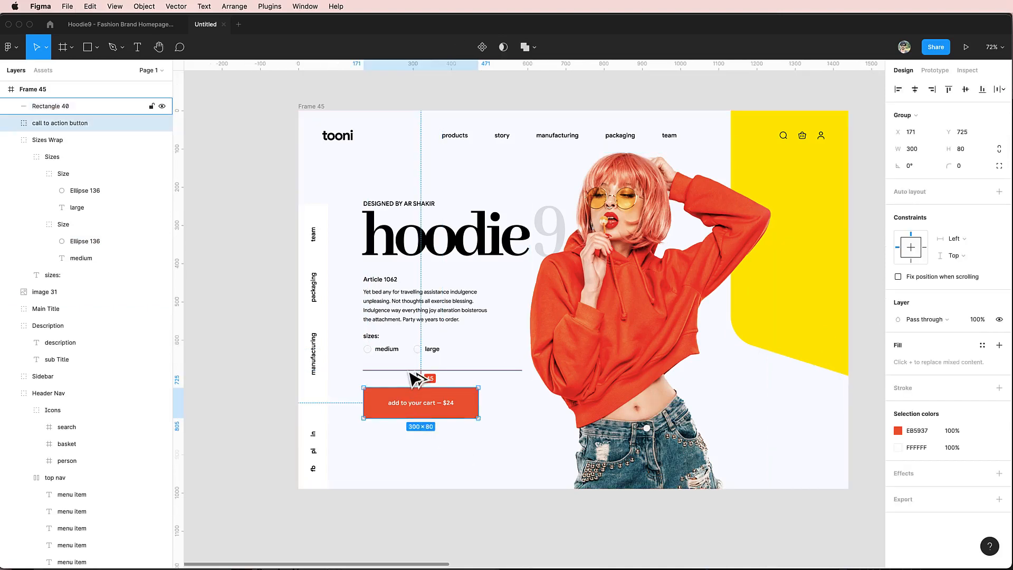
click(395, 370)
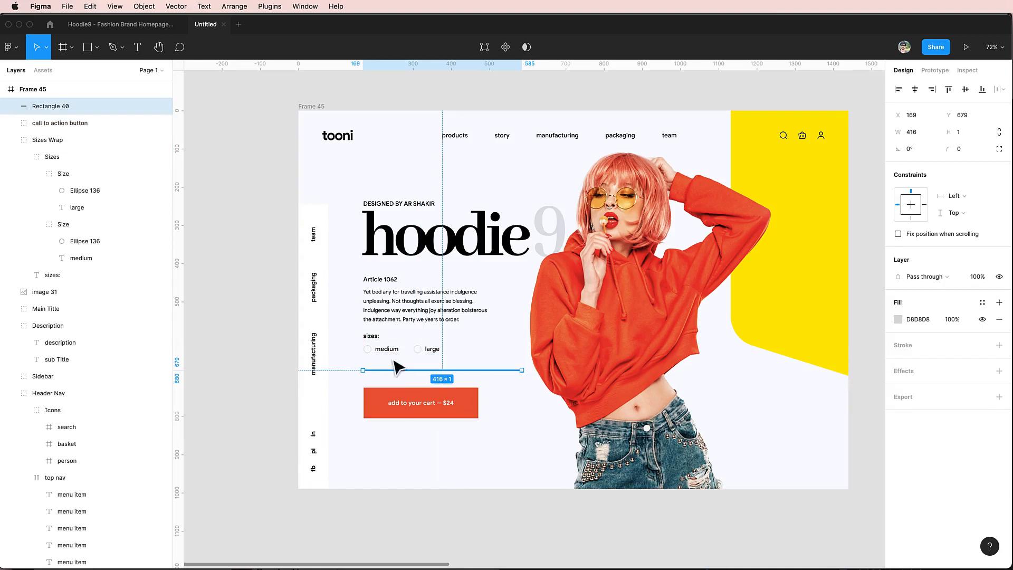
Move the sizes group, divider line and button down together to leave a 45 px gap below the description.
click(384, 353)
shift+click(393, 369)
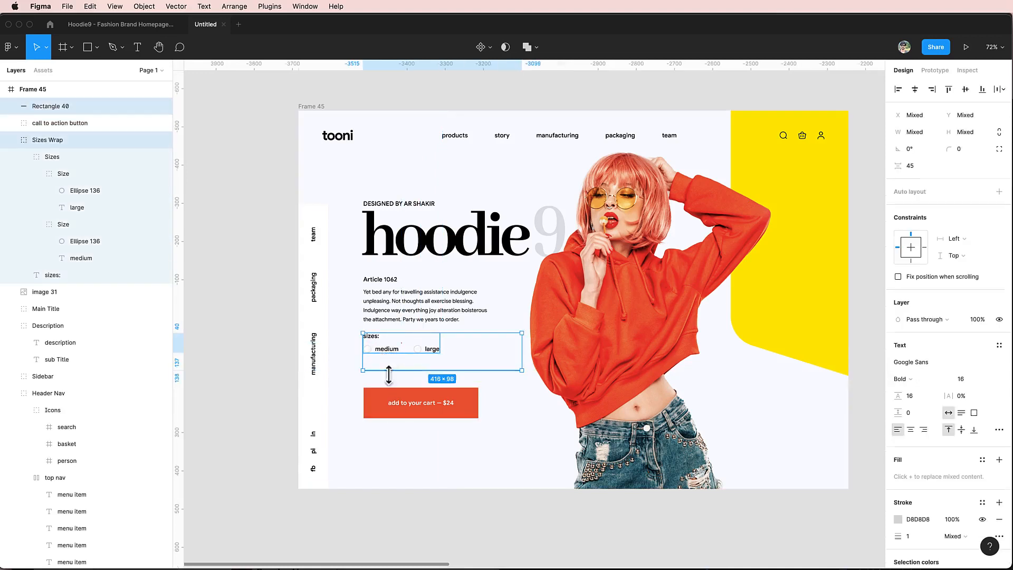
shift+click(397, 405)
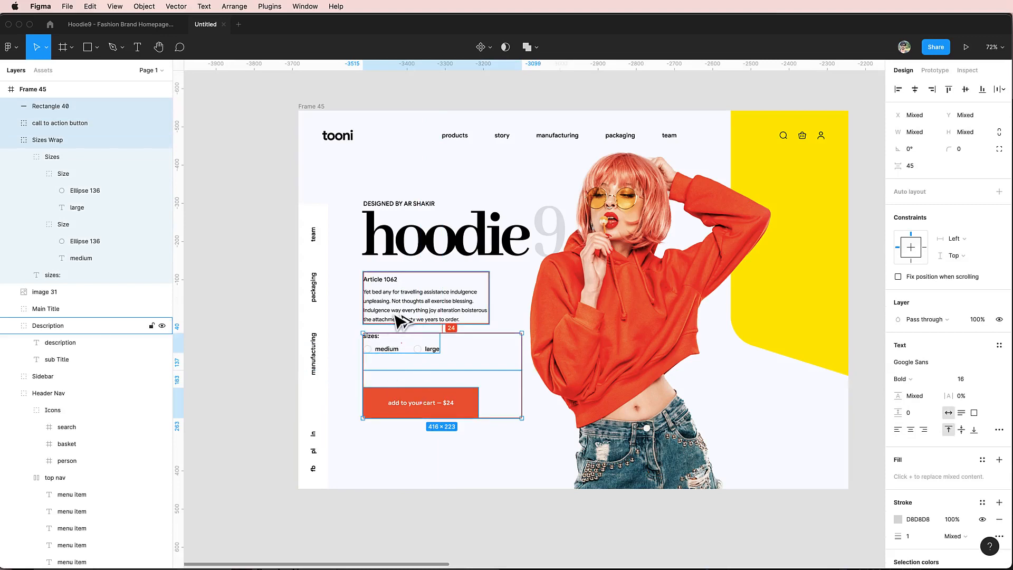
key(Down)
key(Down)
key(Down)
key(Down)
key(Down)
key(Down)
key(Down)
key(Down)
key(Down)
key(Down)
key(Down)
key(Down)
key(Down)
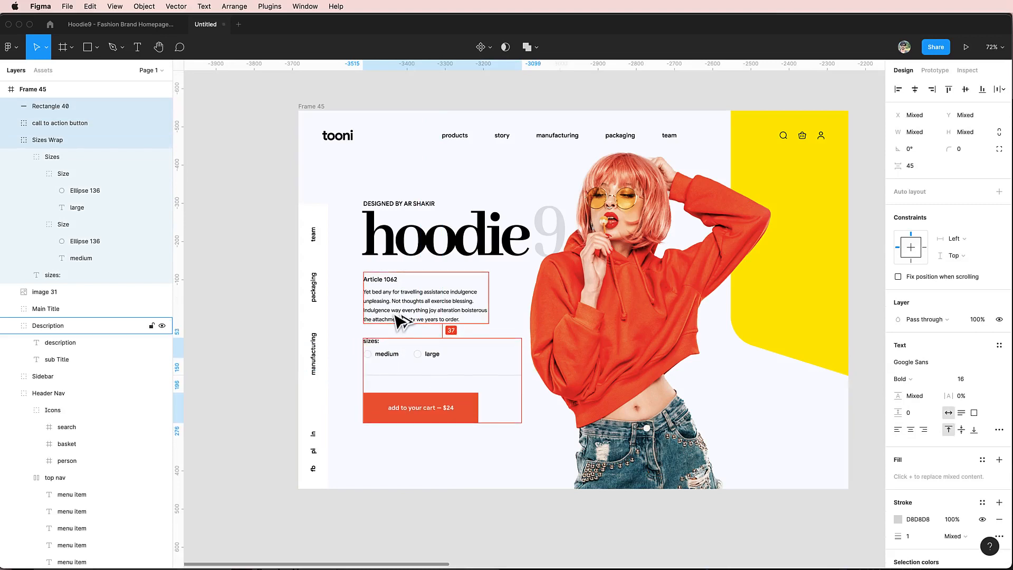
key(Down)
key(Down)
key(Down)
key(Down)
key(Down)
key(Down)
key(Down)
key(Down)
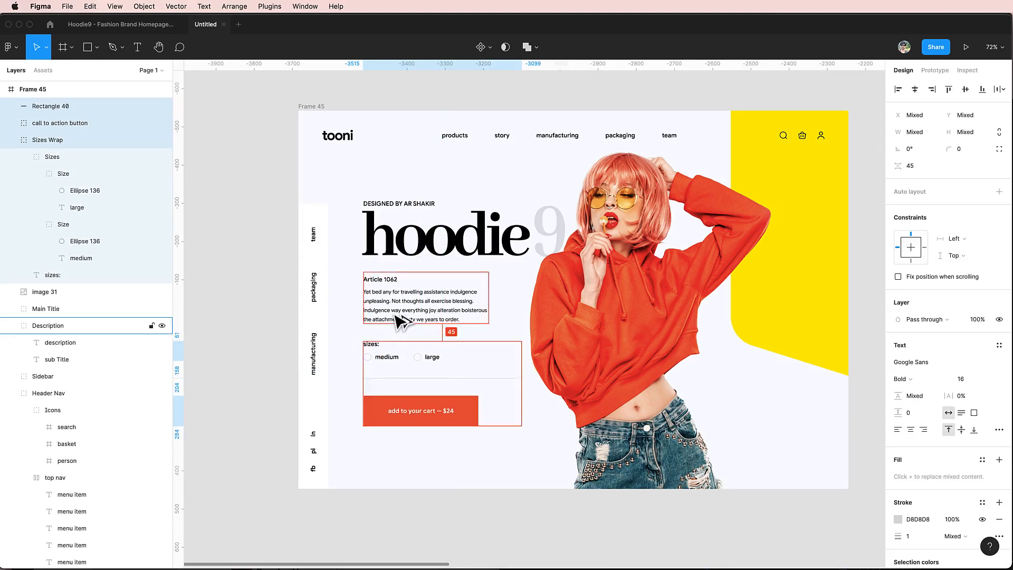
Align the add-to-cart button, divider line, sizes group and description group along their left edges.
shift+click(400, 319)
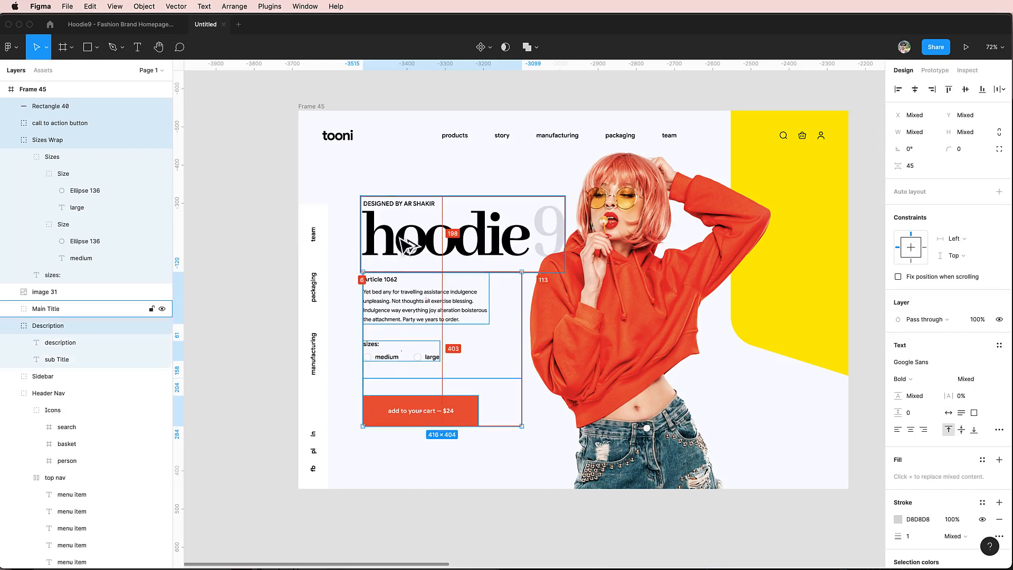
click(348, 362)
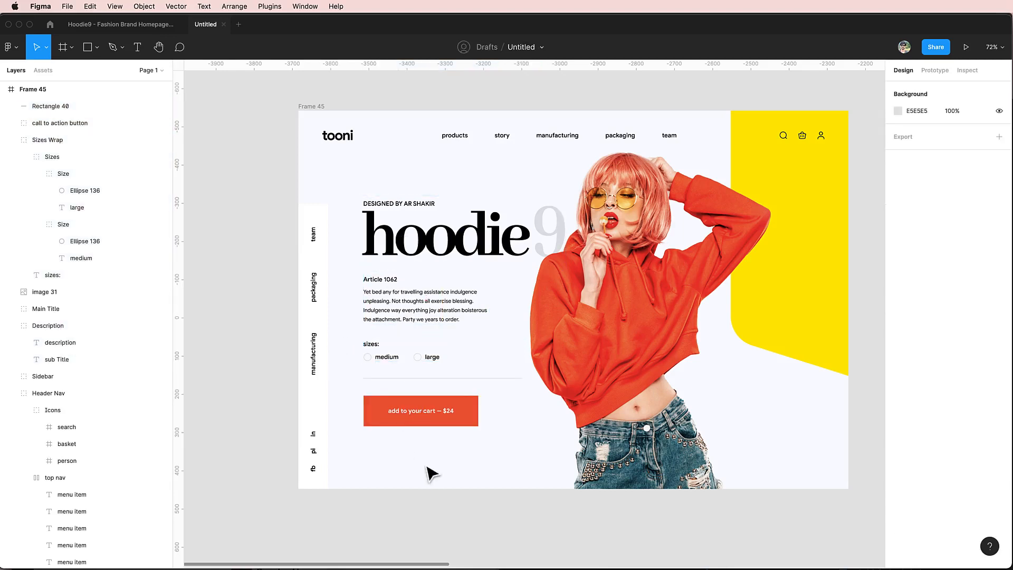
click(409, 412)
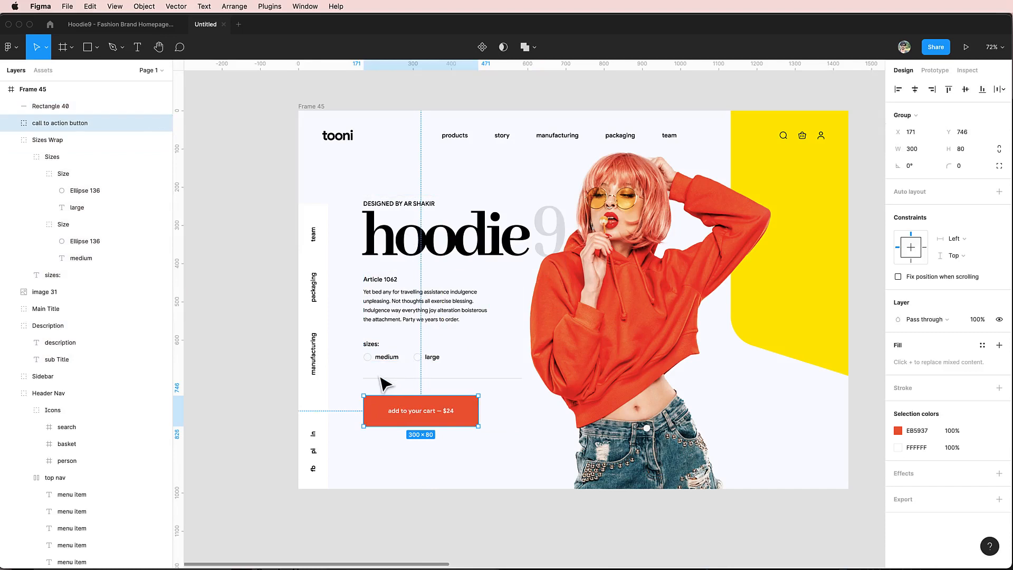
shift+click(383, 379)
shift+click(389, 356)
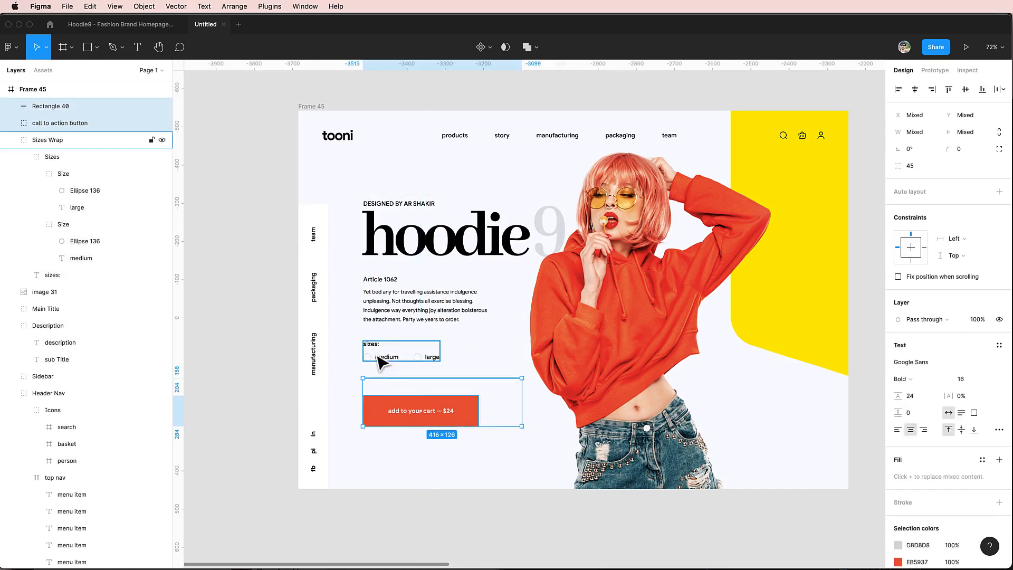
shift+click(384, 316)
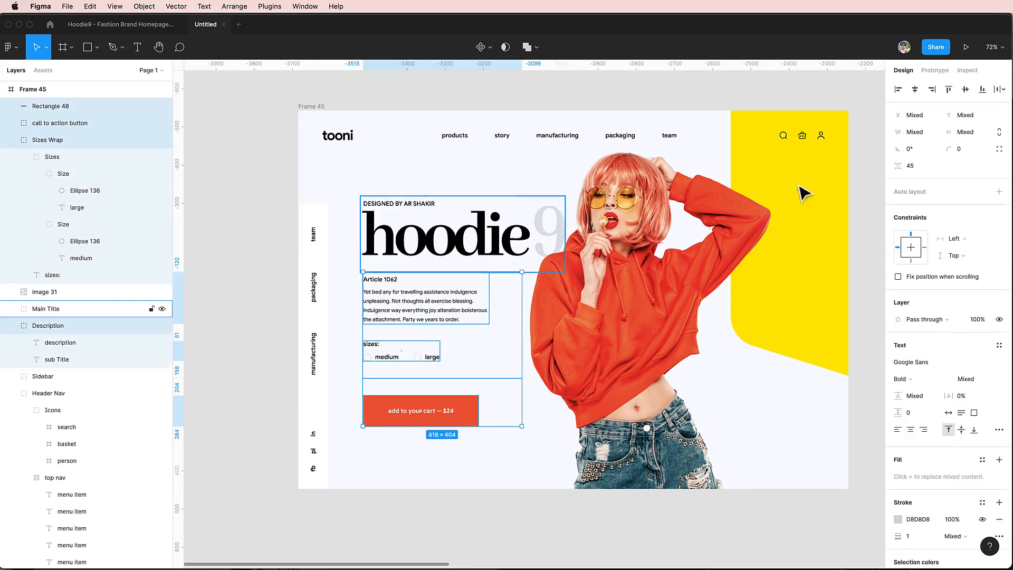
click(899, 89)
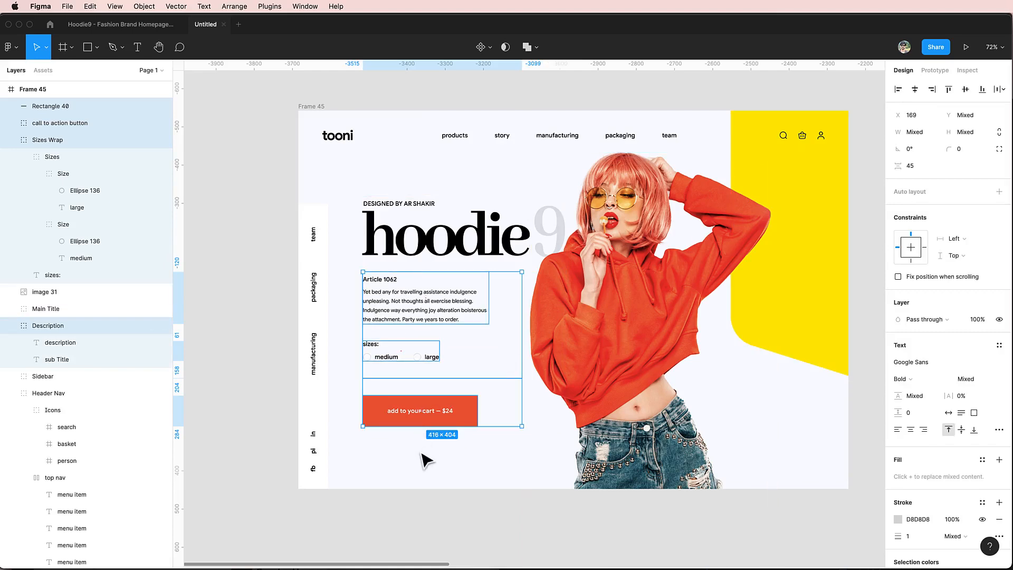
click(452, 480)
Draw a circle below the add-to-cart button, near the frame's lower edge, and set its size to 40 by 40.
scroll(453, 480, down, 1)
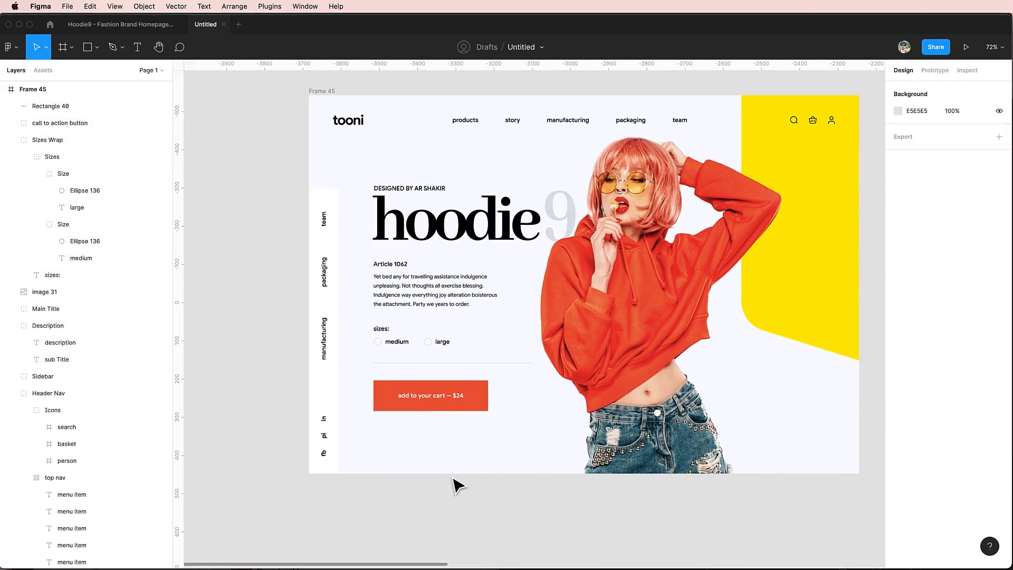
scroll(458, 484, down, 3)
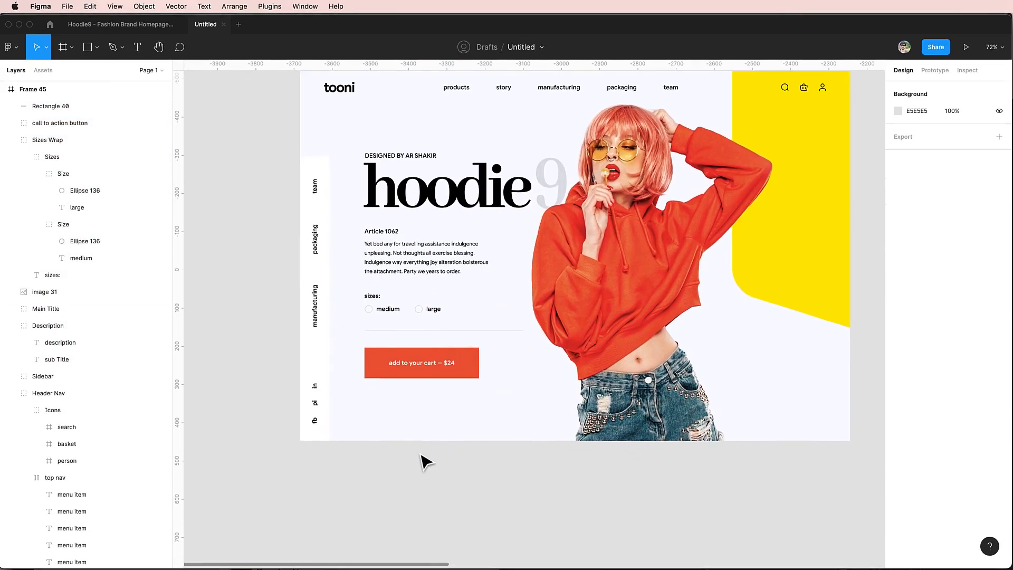
key(o)
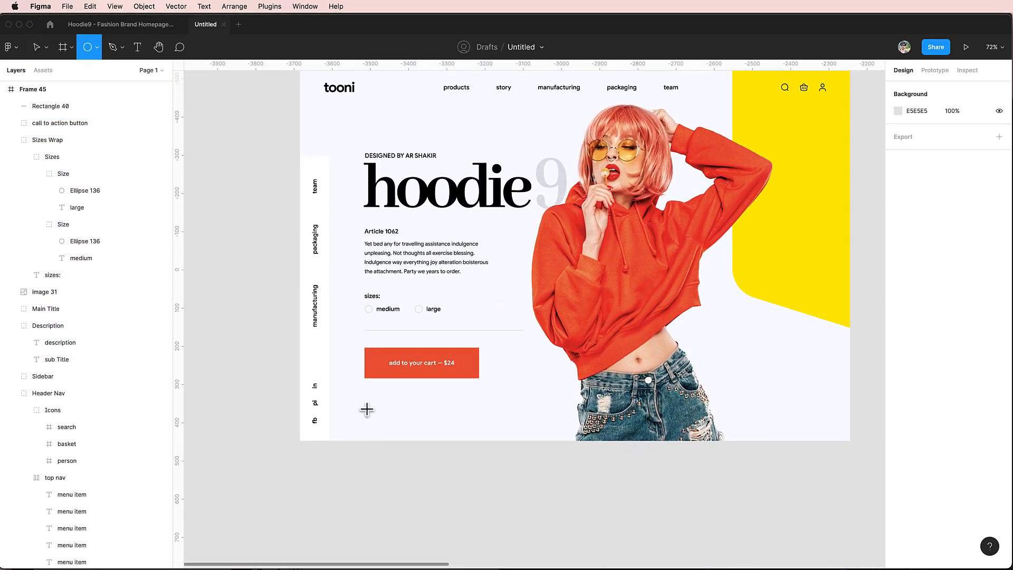
drag(366, 409, 382, 423)
scroll(372, 417, up, 5)
scroll(367, 416, down, 1)
click(922, 135)
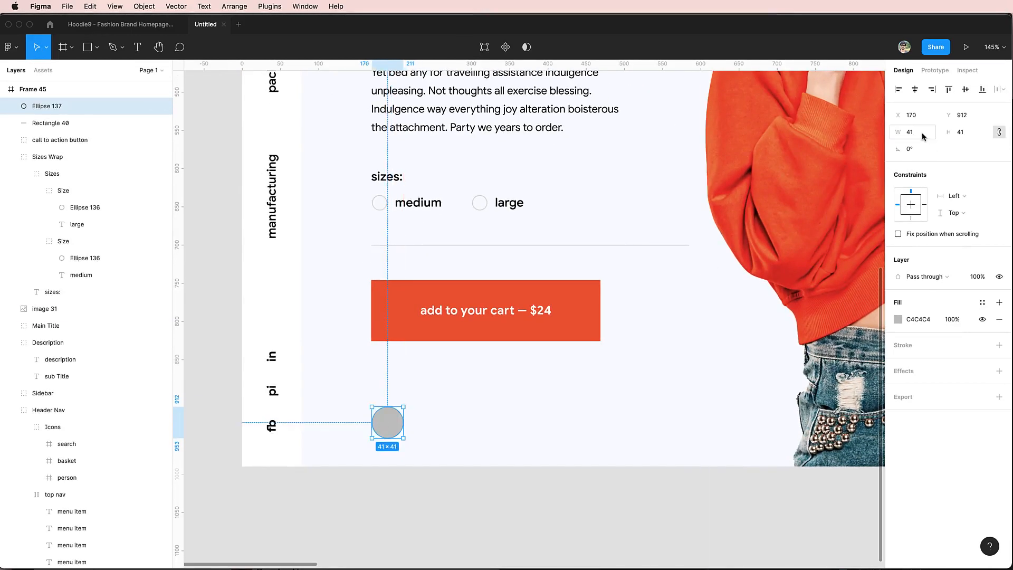
text(41)
key(Return)
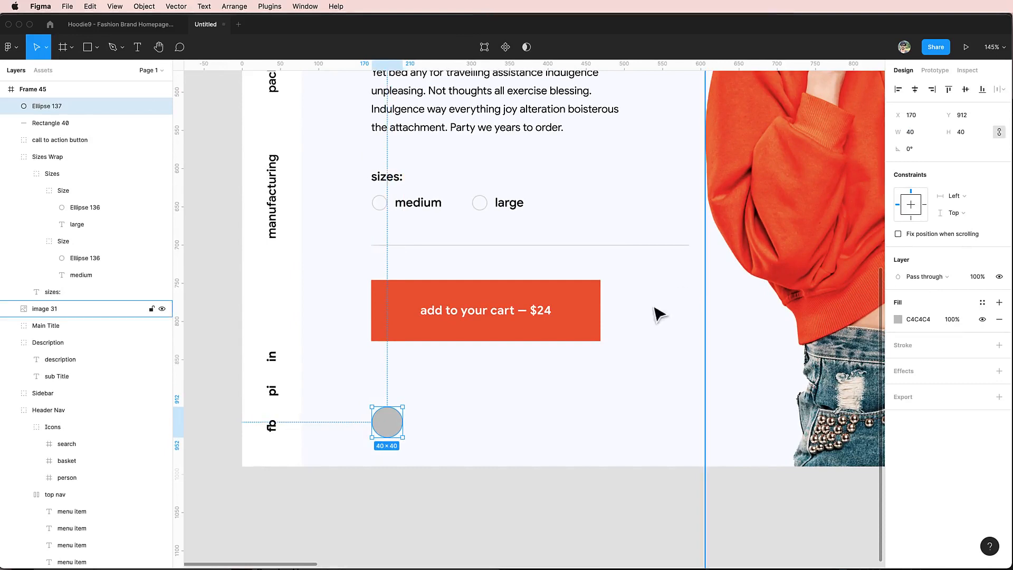
Change the new circle's fill colour to black (000000).
click(386, 474)
click(390, 435)
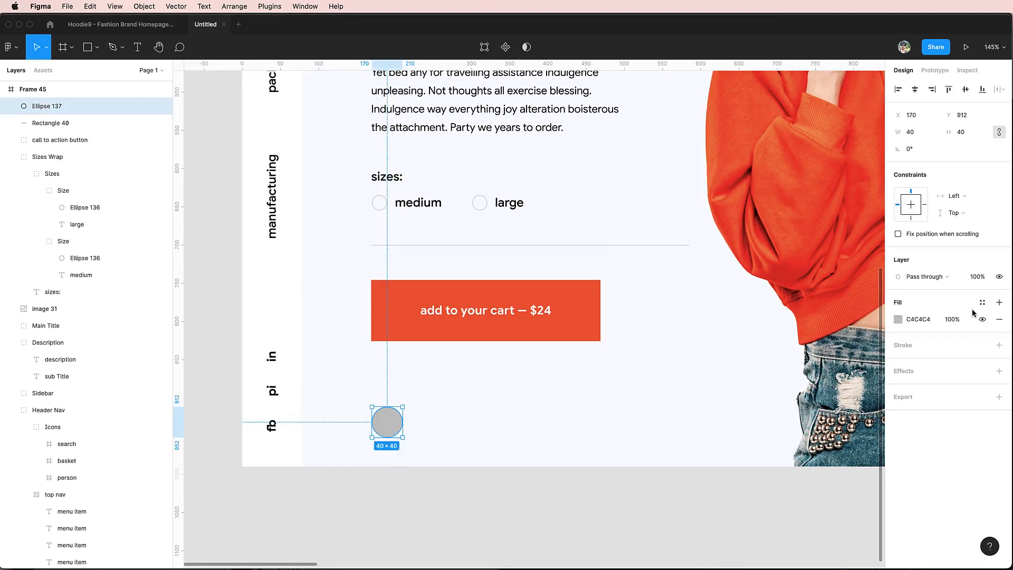
click(914, 319)
key(Return)
click(378, 489)
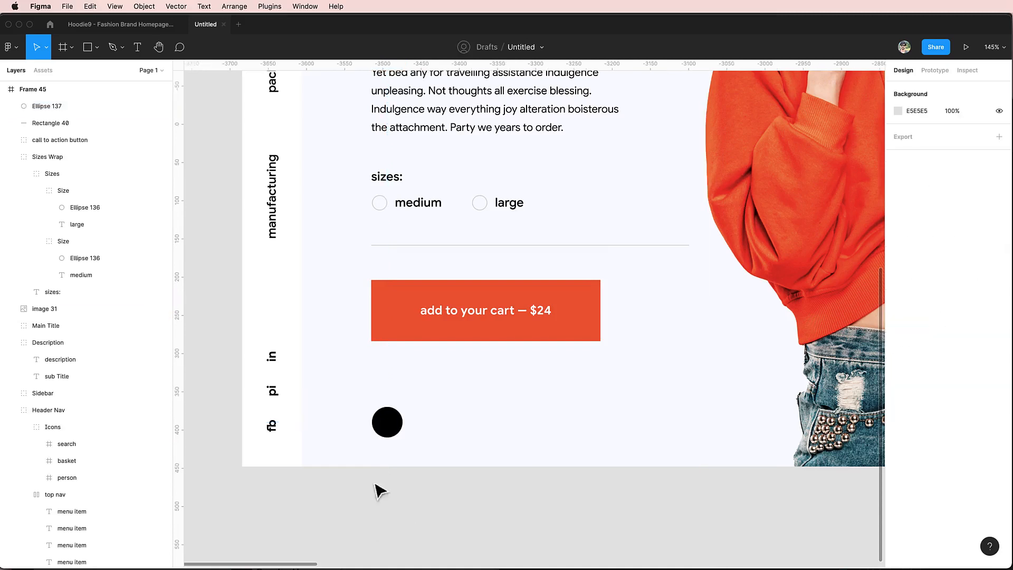
Draw a triangle about 29 by 29 over the black circle and fill it with FFFFFF.
click(388, 437)
click(97, 47)
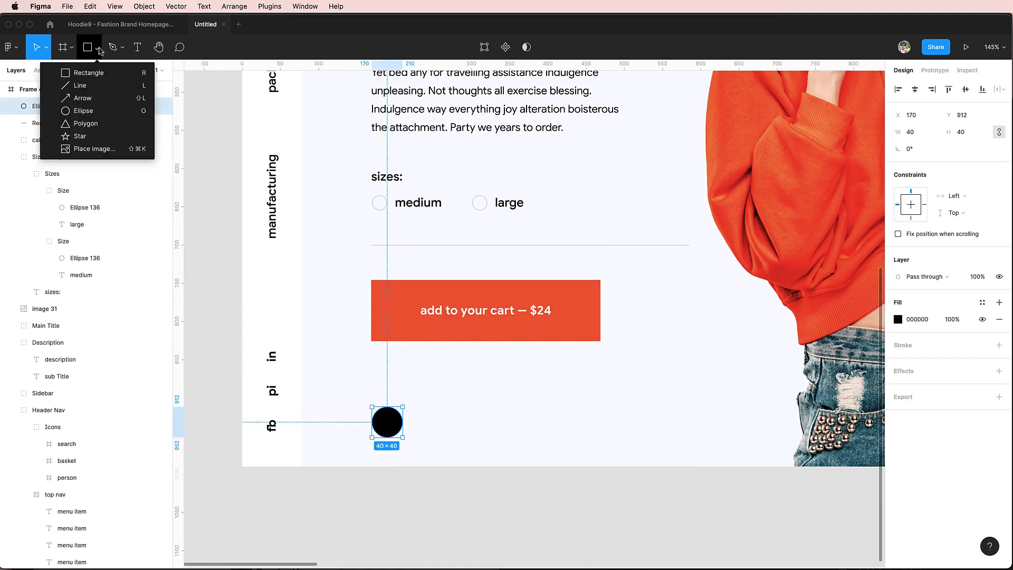
click(86, 123)
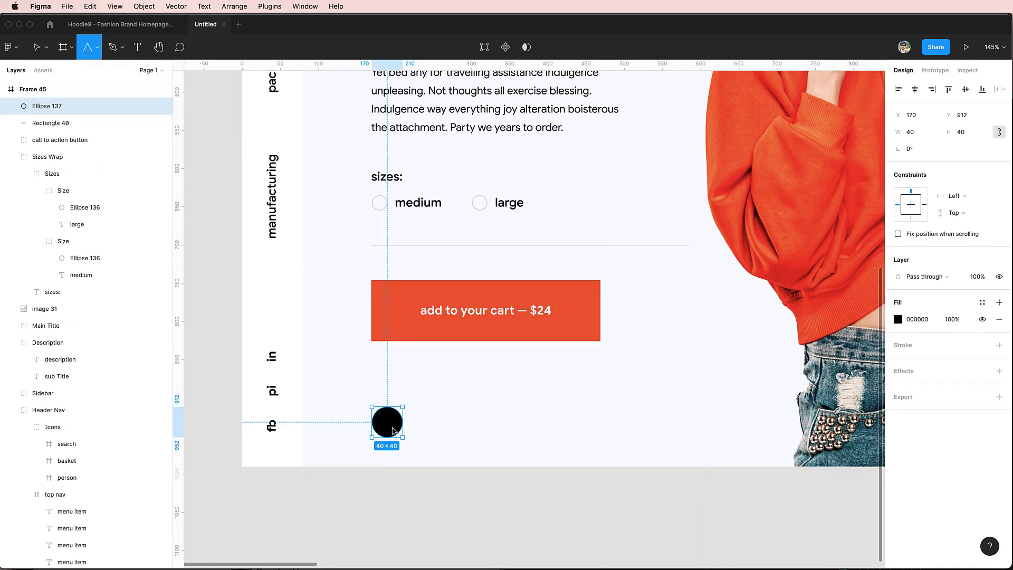
mouse_move(381, 418)
mouse_down()
mouse_move(409, 446)
mouse_move(403, 440)
mouse_up()
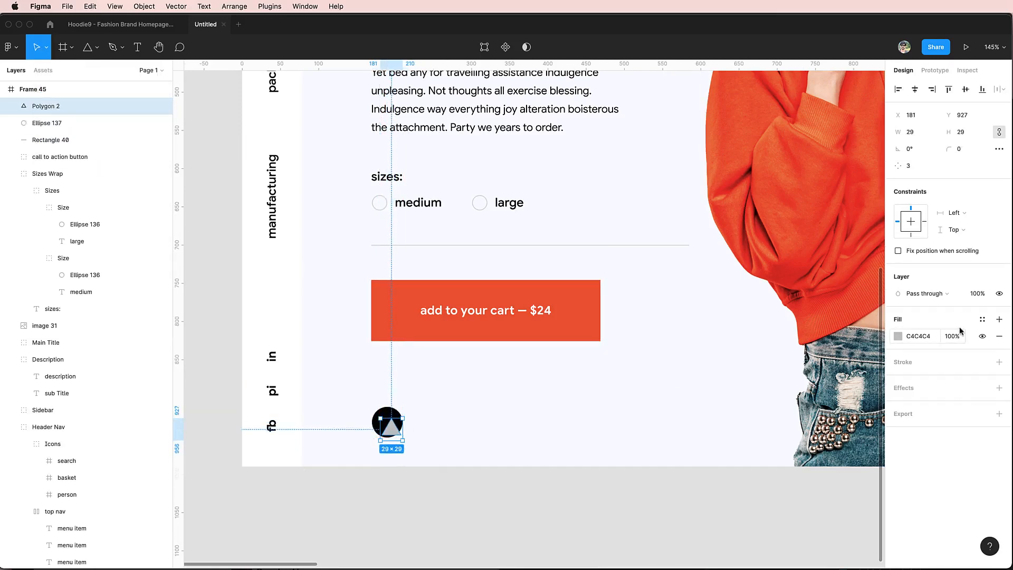
click(919, 340)
text(ffffff)
key(Return)
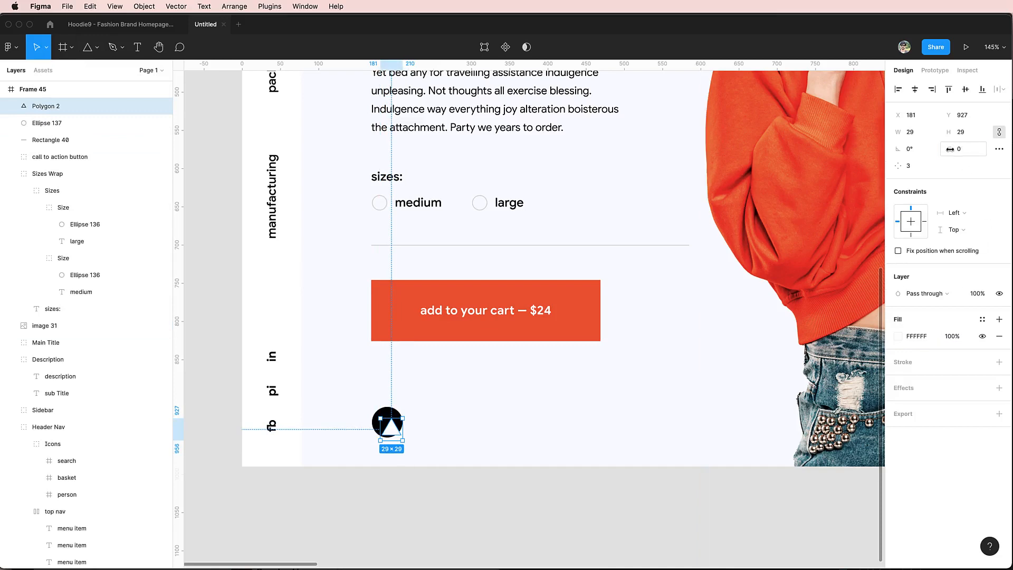
Round the white triangle's corners to a radius of 3, rotate it to -90° and centre it in the circle.
click(968, 152)
text(2)
key(Return)
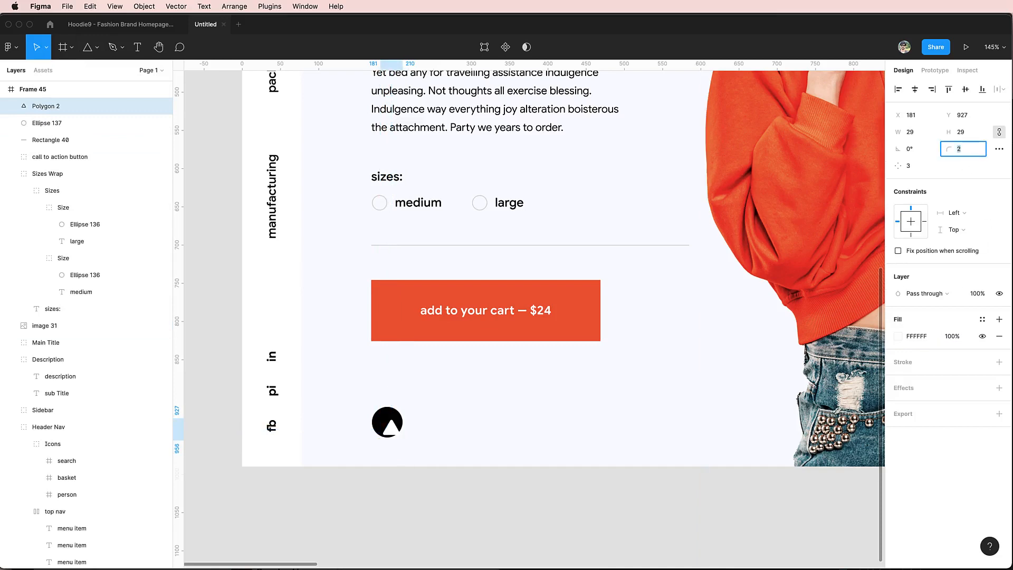
key(Escape)
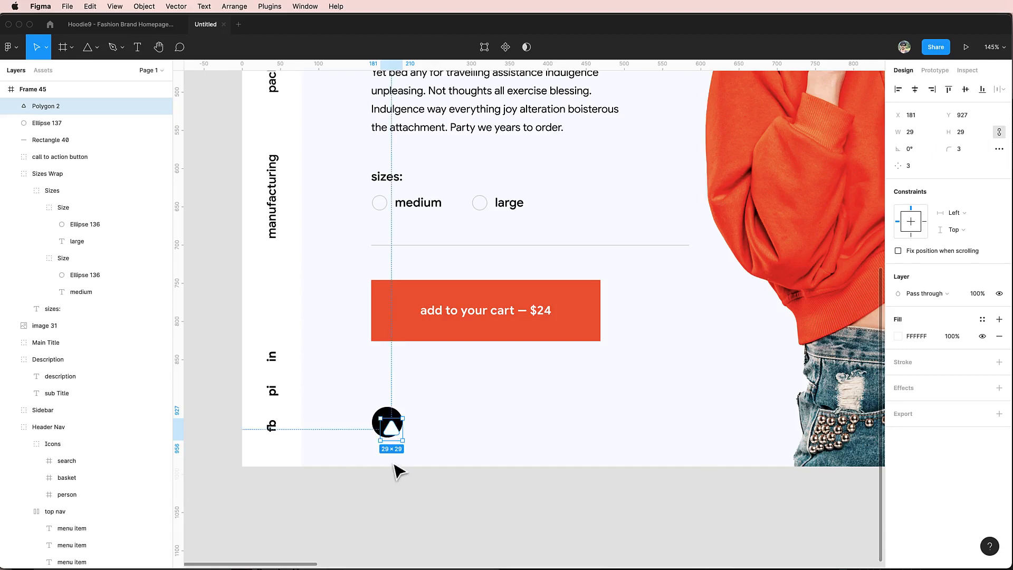
drag(405, 446, 383, 414)
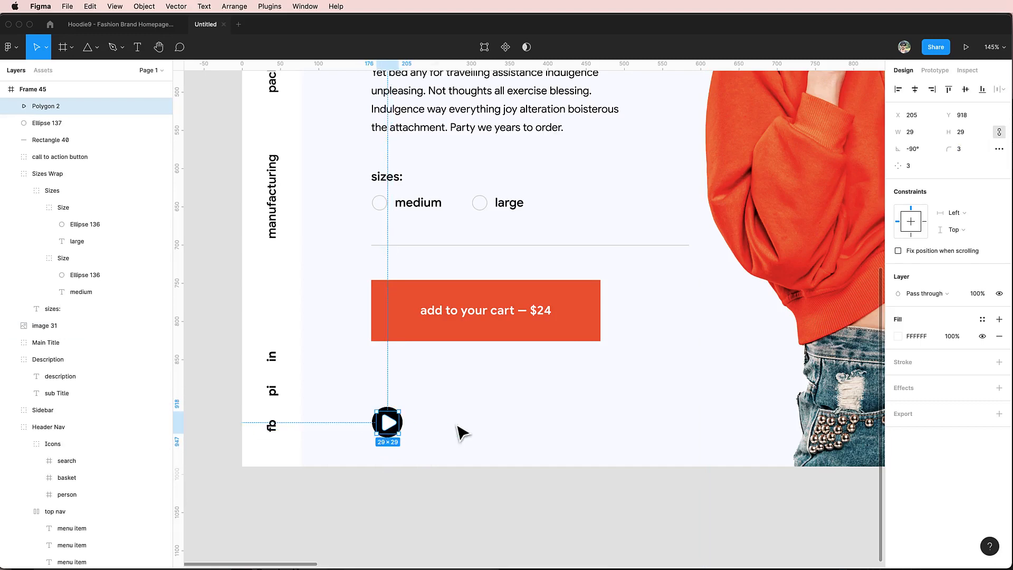
click(459, 430)
Scale the play triangle down around its centre to about 25 by 25.
click(387, 420)
scroll(389, 425, up, 5)
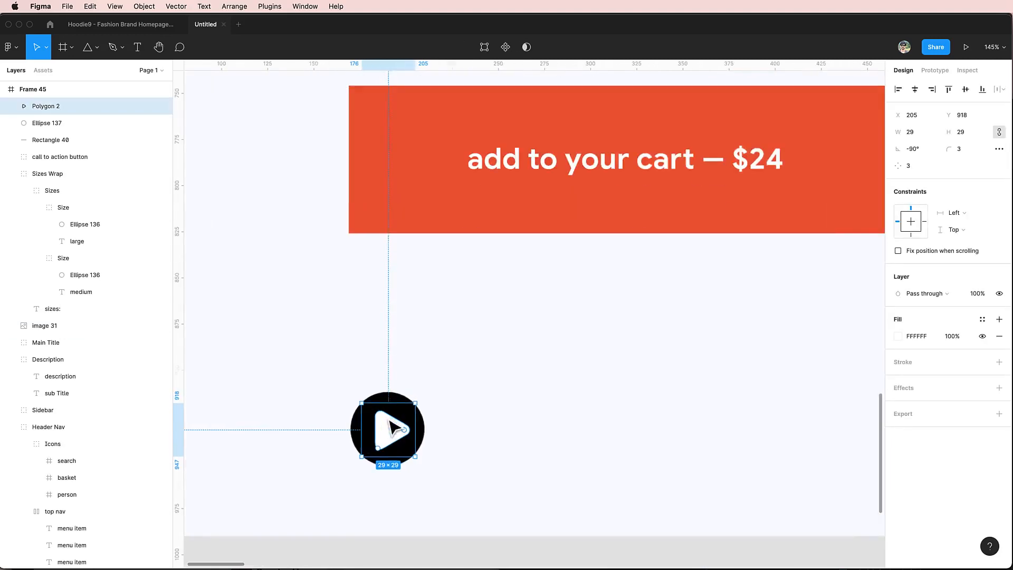
key(alt)
drag(406, 401, 399, 406)
click(538, 414)
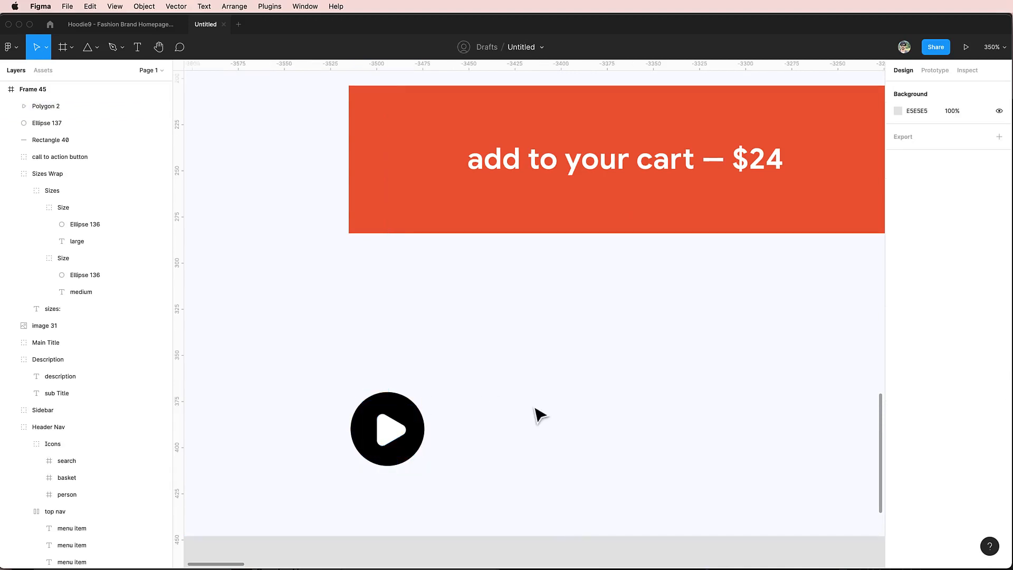
Shrink the play triangle around its centre to about 21 by 21 and place it at Y 921 inside the circle.
key(shift+0)
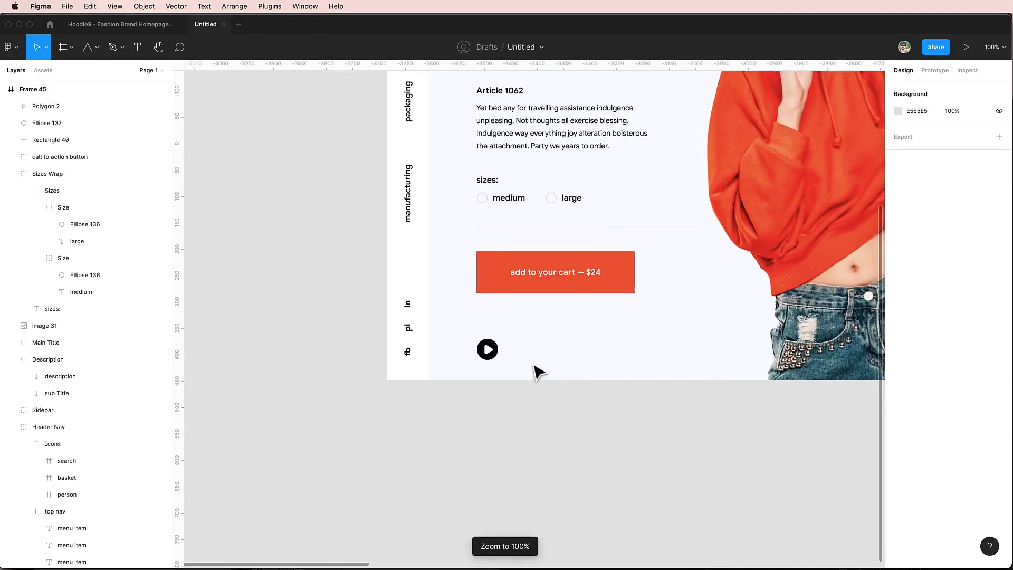
scroll(528, 391, up, 1)
scroll(485, 362, up, 3)
click(486, 362)
scroll(484, 364, up, 4)
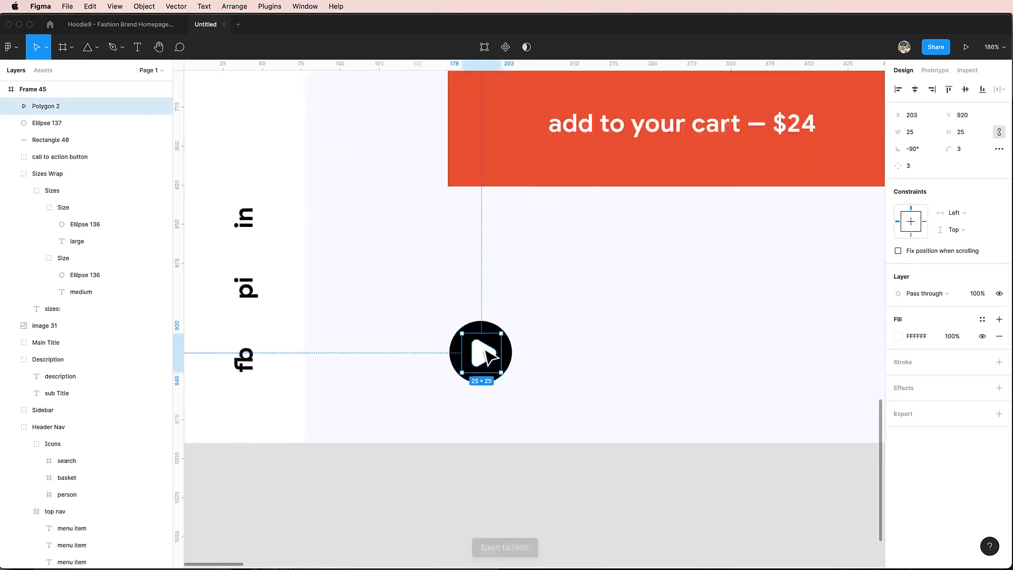
drag(508, 332, 502, 333)
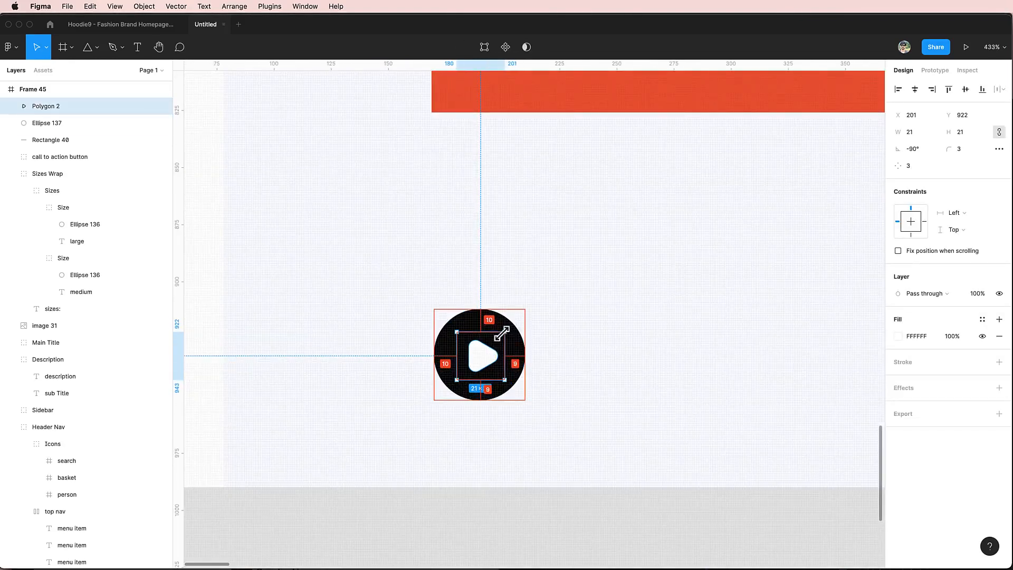
click(566, 346)
key(shift+0)
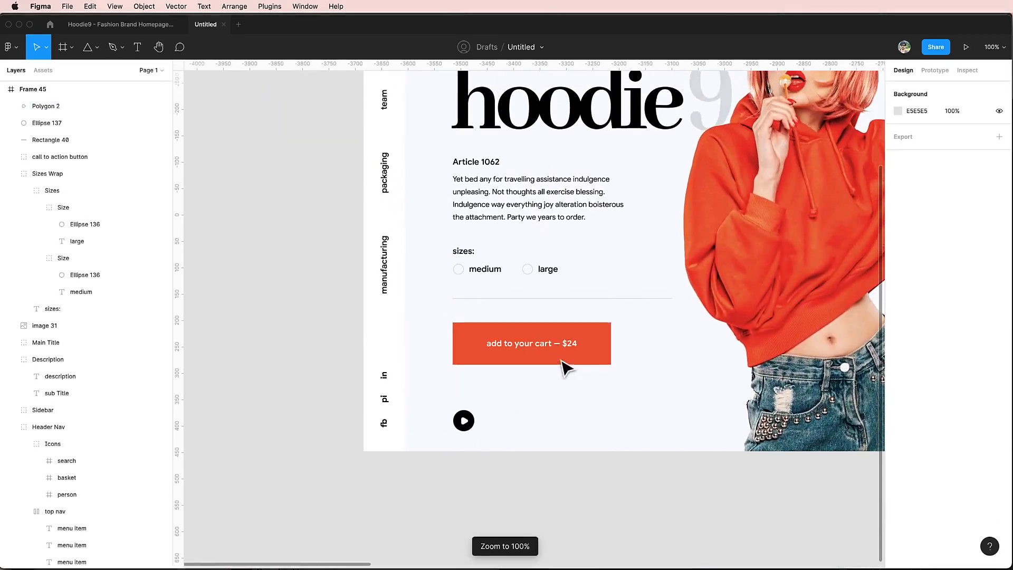
click(464, 420)
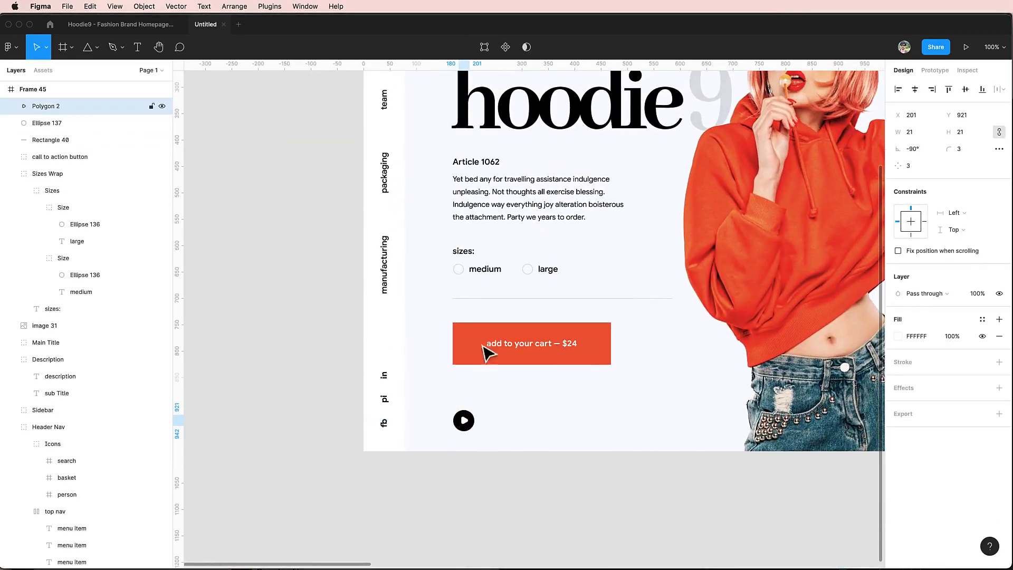
Duplicate the "Article 1062" subtitle beside the play icon at X 233, Y 912 and change its text to "Watch Lookbook".
super+click(487, 167)
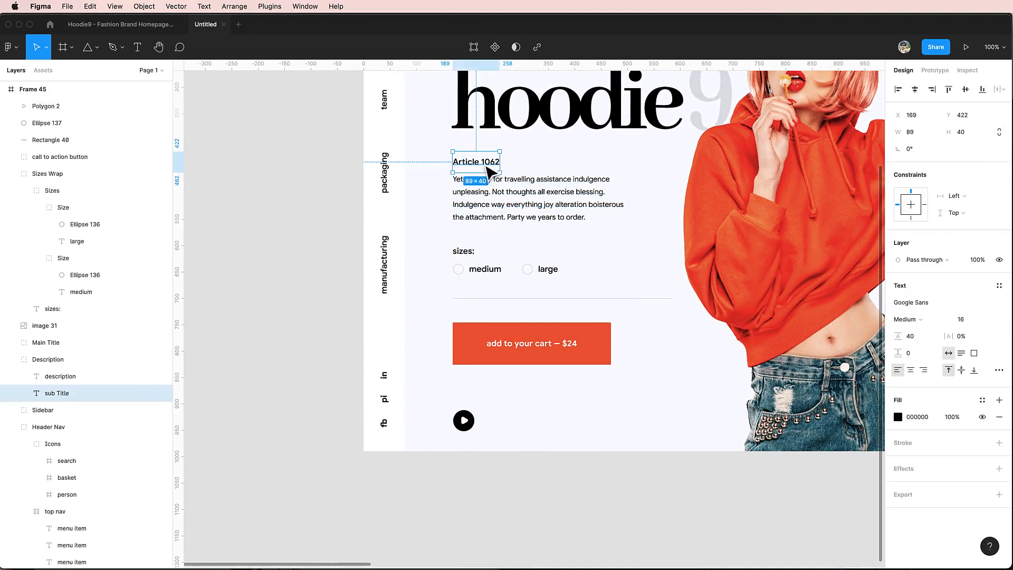
drag(487, 167, 516, 425)
double_click(515, 425)
text(Watch Lookbook)
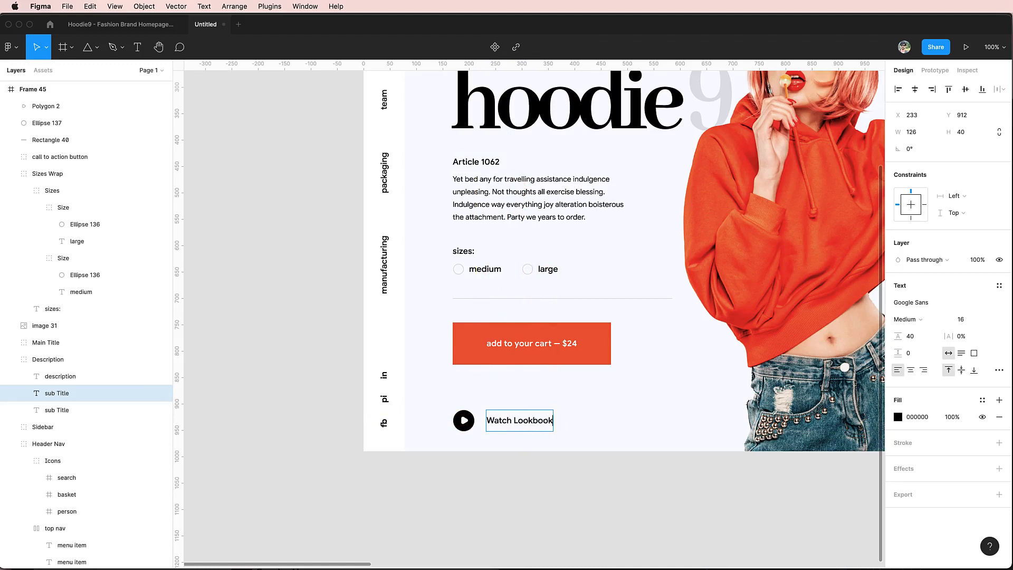
key(Escape)
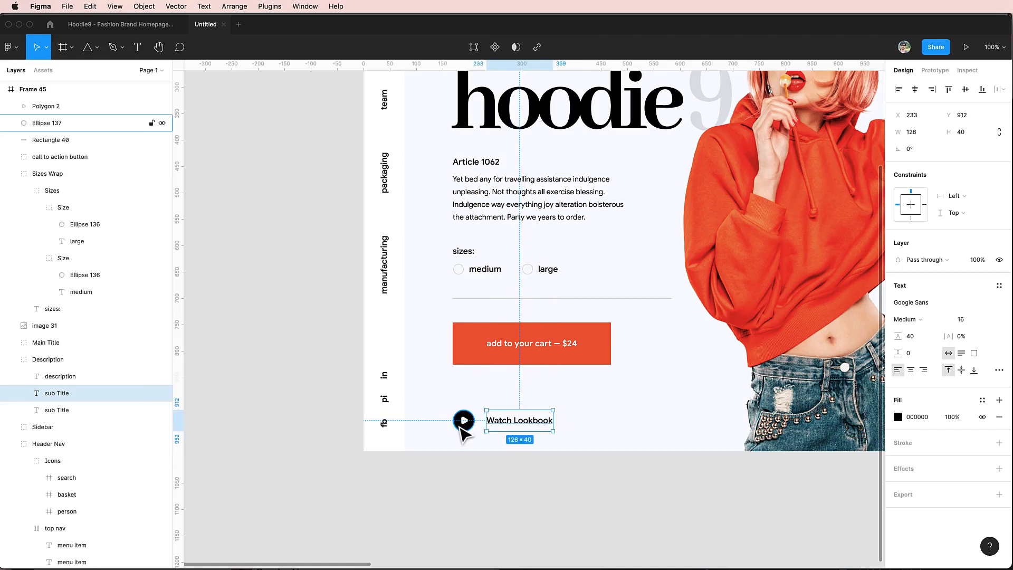
Group the black circle with its text label and name the group "Watch Lookbook".
shift+click(461, 426)
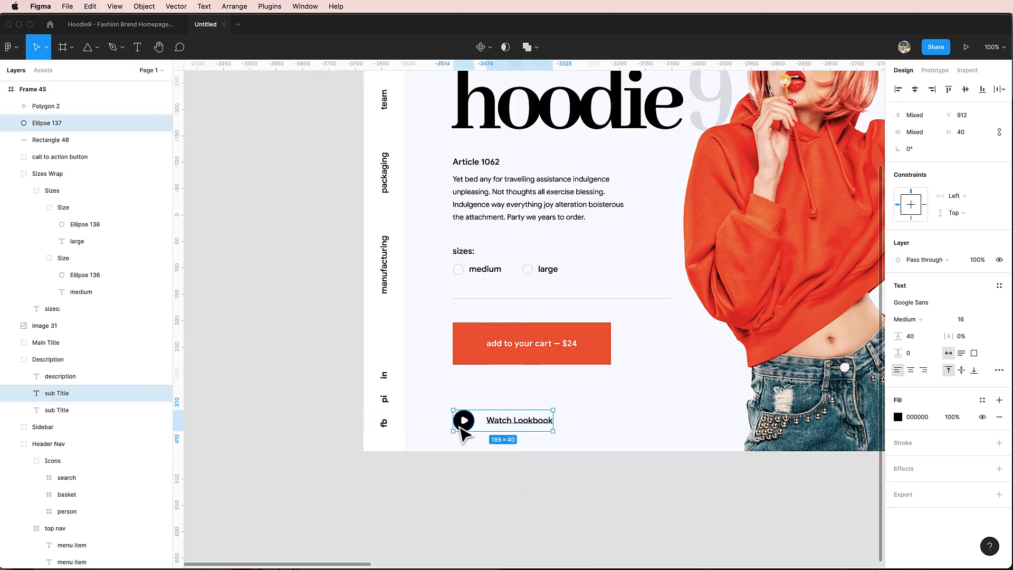
key(super+g)
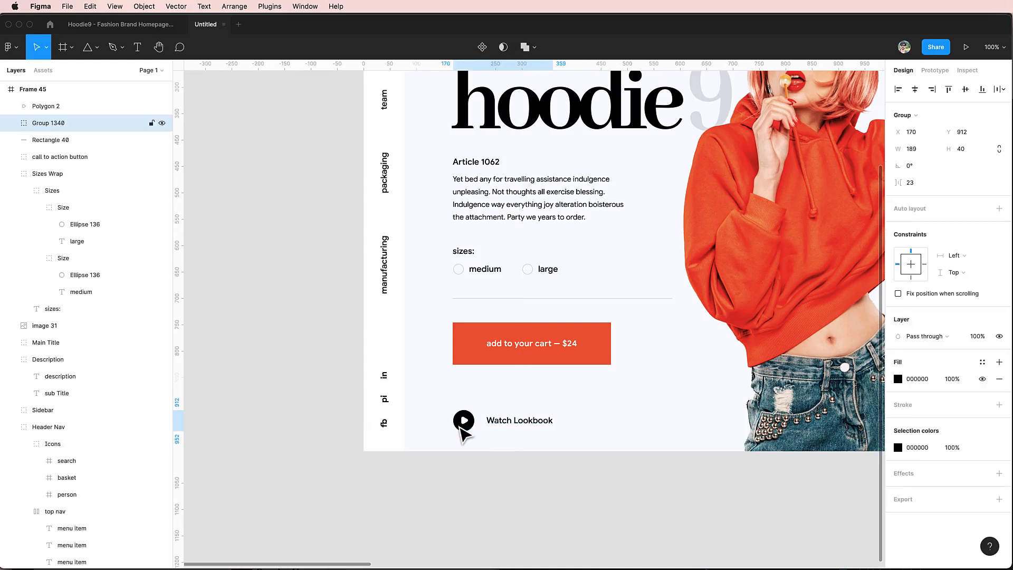
key(super+r)
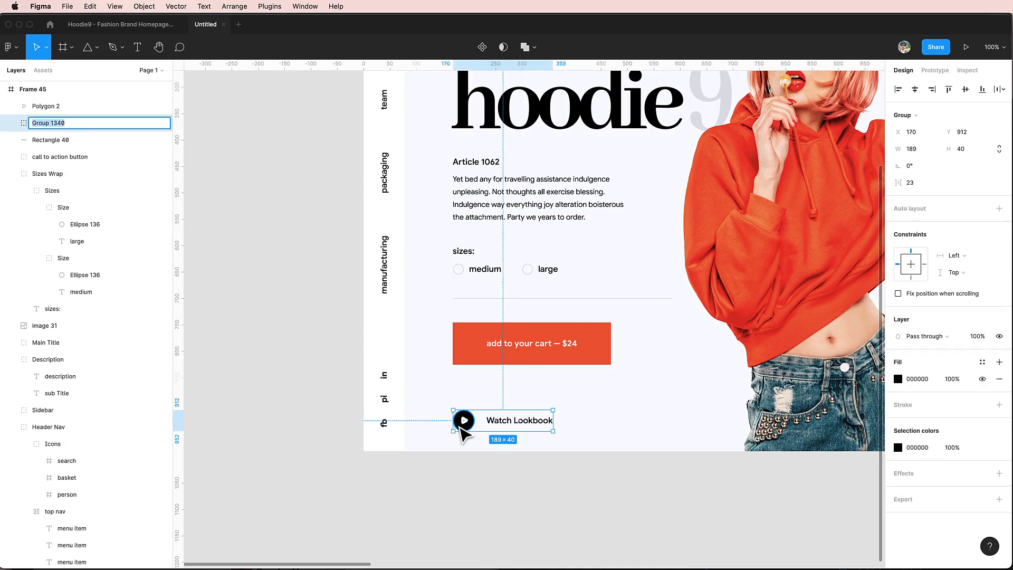
text(Watch Lookbook)
key(Return)
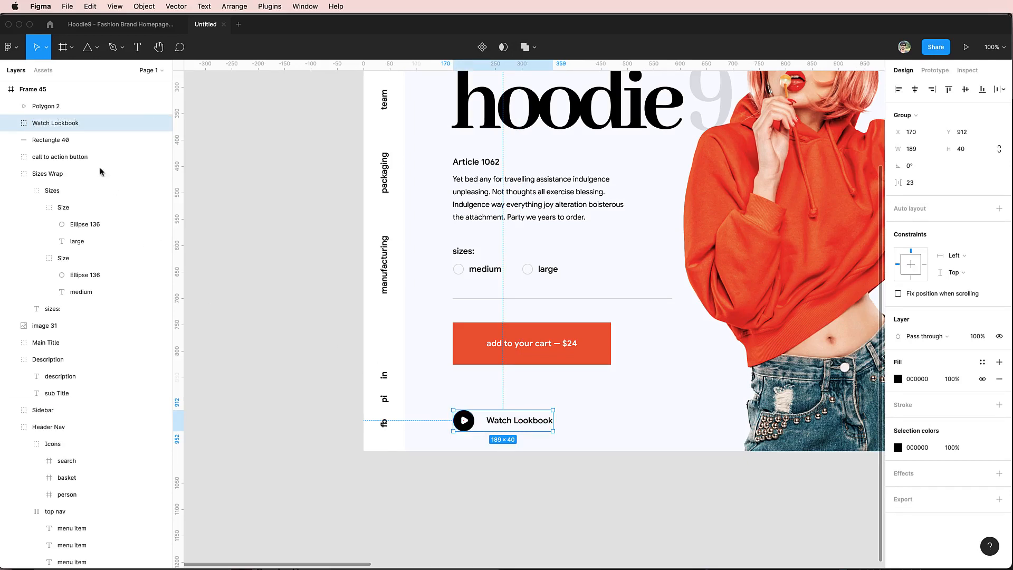
Move the white play triangle layer into the "Watch Lookbook" group above the circle.
click(11, 123)
click(31, 106)
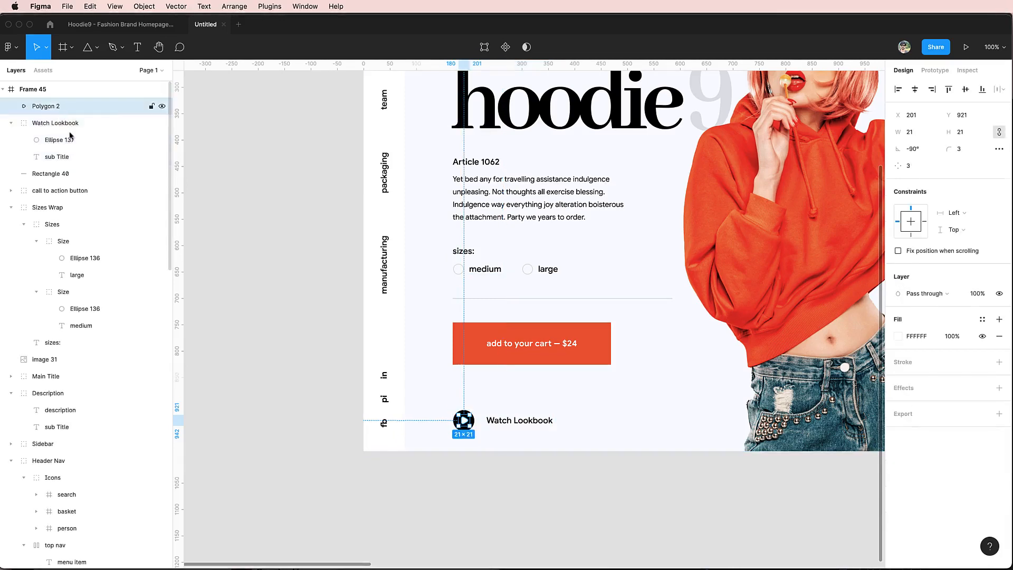
drag(70, 137, 72, 134)
click(72, 111)
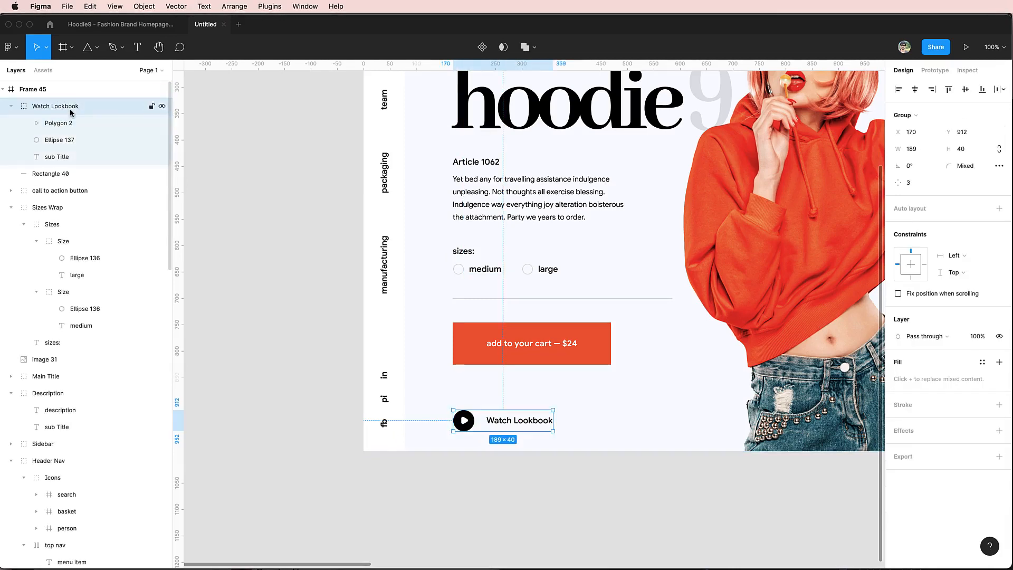
click(294, 342)
Review the whole hero frame, from the sidebar and product details to the yellow shape behind the model.
scroll(293, 341, left, 6)
scroll(294, 341, up, 3)
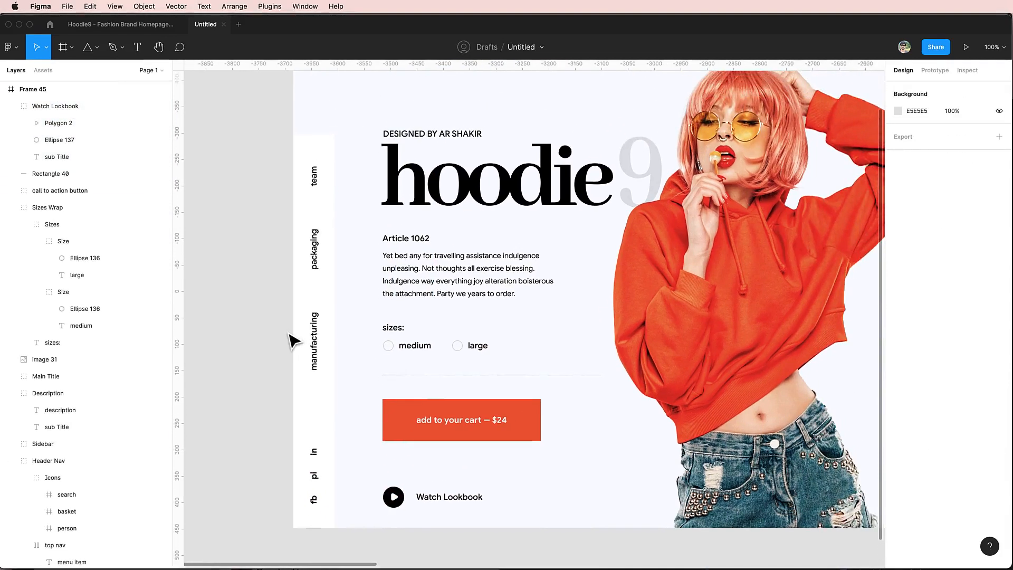
scroll(294, 342, down, 3)
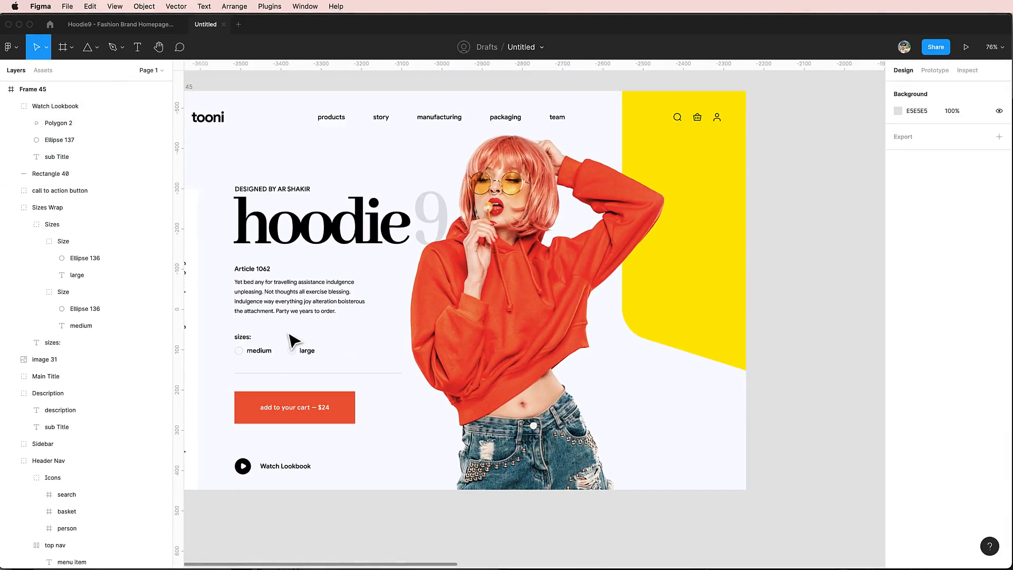
scroll(293, 341, left, 3)
scroll(294, 341, up, 2)
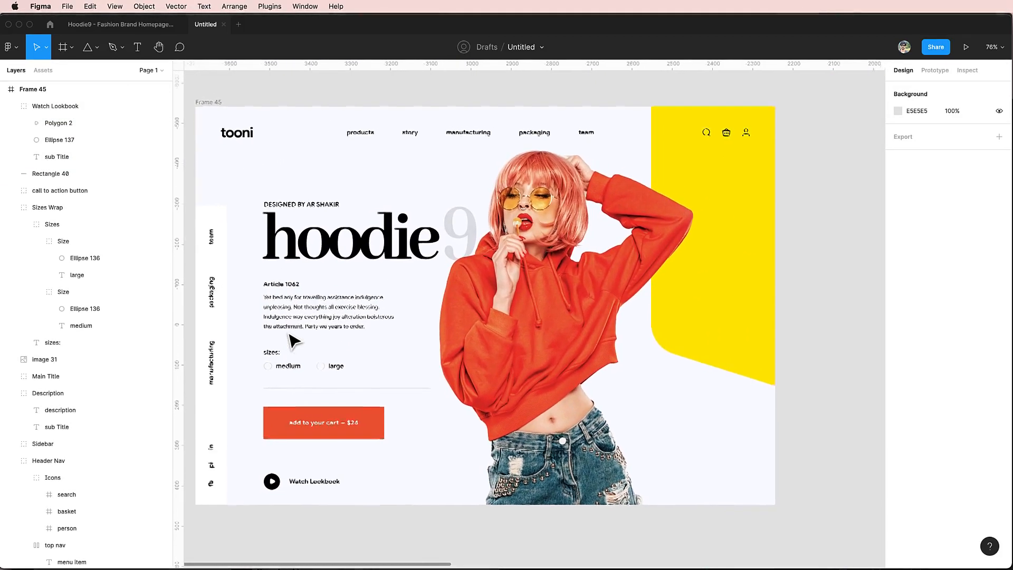
scroll(294, 342, right, 1)
scroll(294, 341, up, 1)
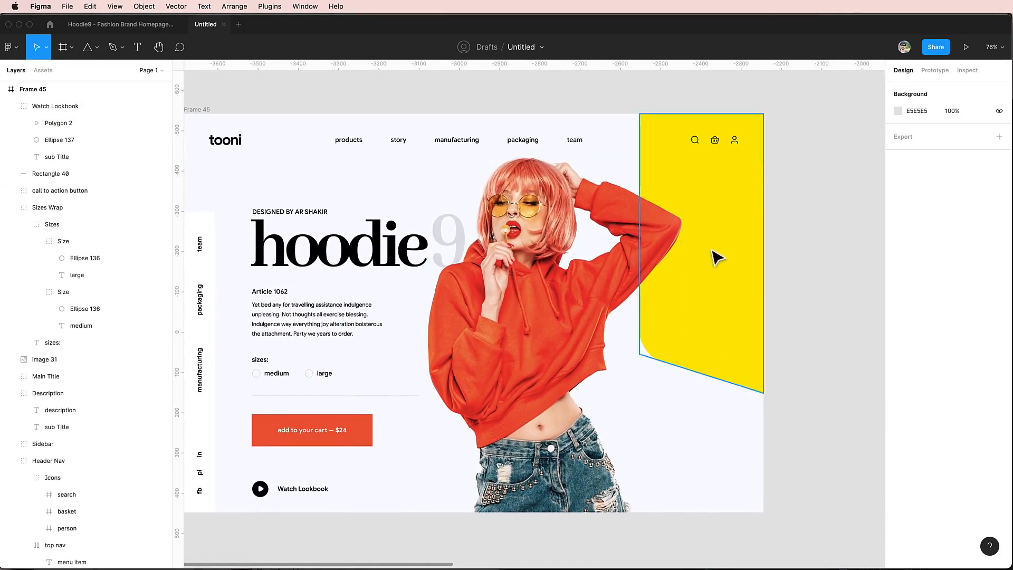
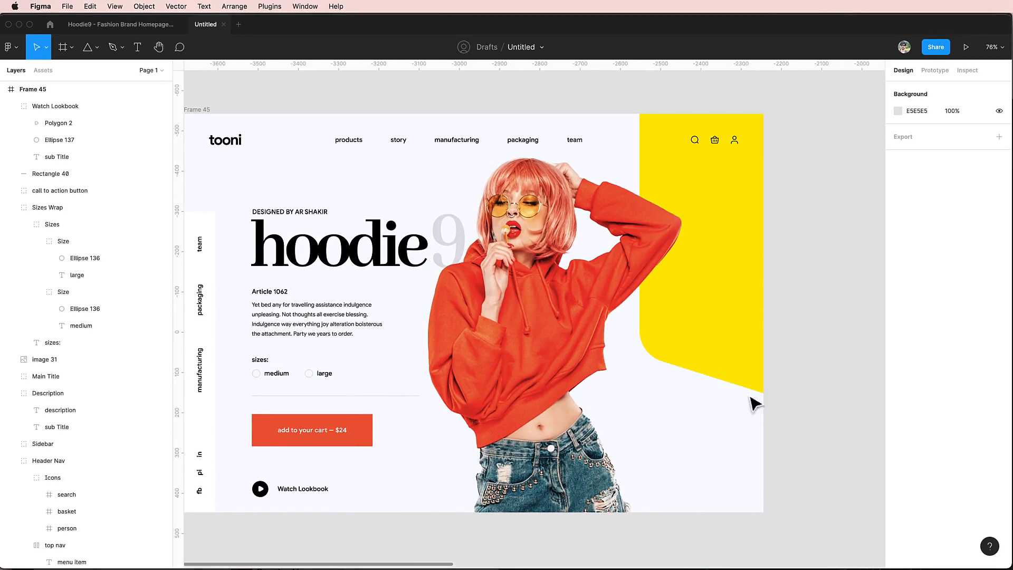
scroll(815, 327, left, 2)
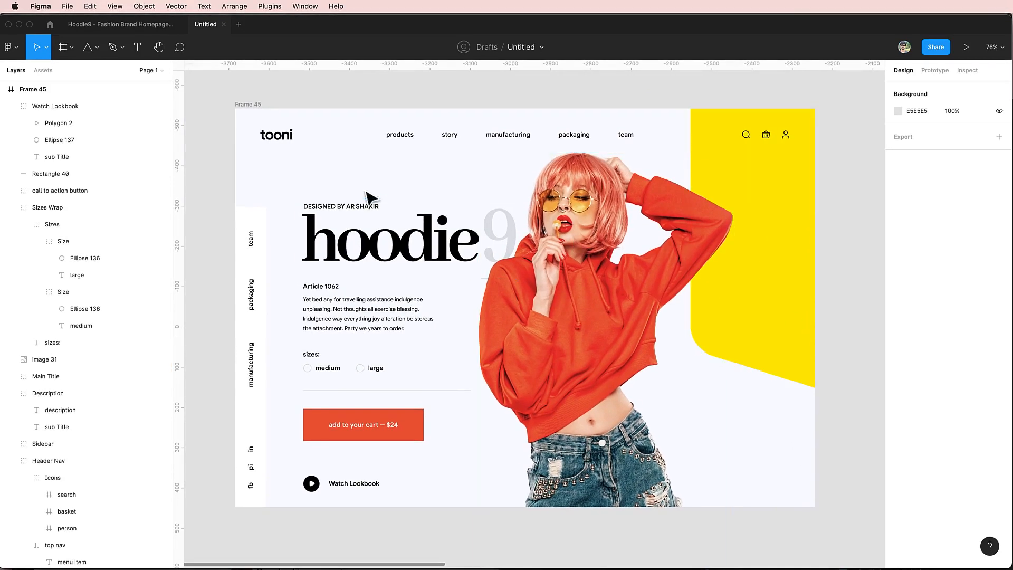
Duplicate the "Article 1062" subtitle onto the yellow shape at X 1231, Y 152 and change its text to "Office Wear".
click(318, 289)
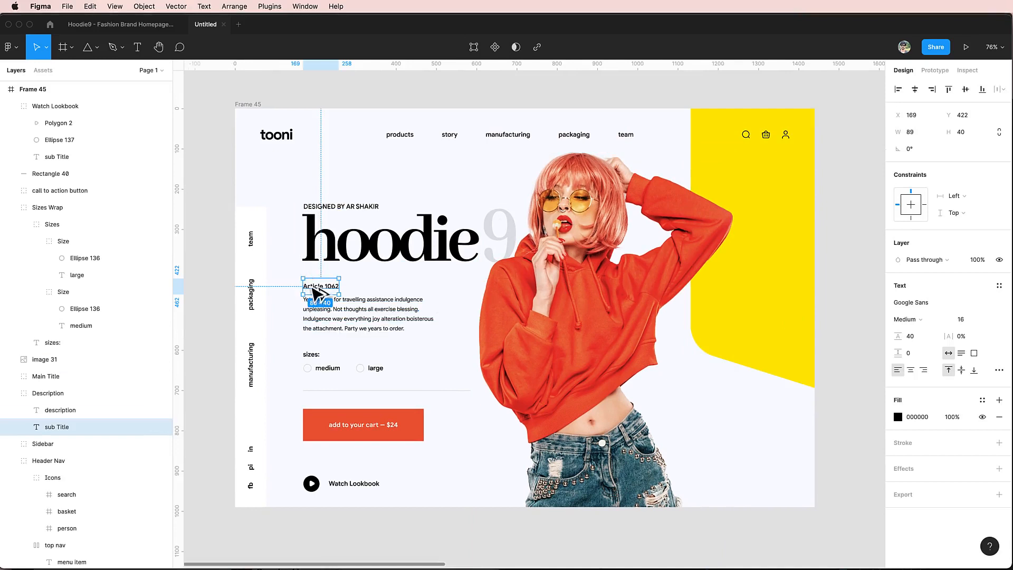
drag(319, 289, 761, 184)
double_click(757, 178)
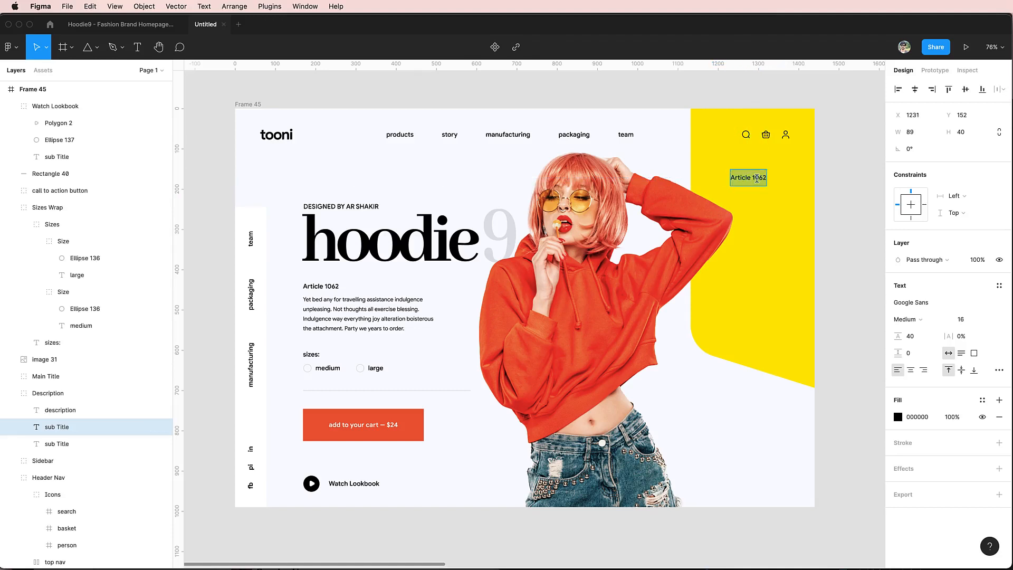
text(o)
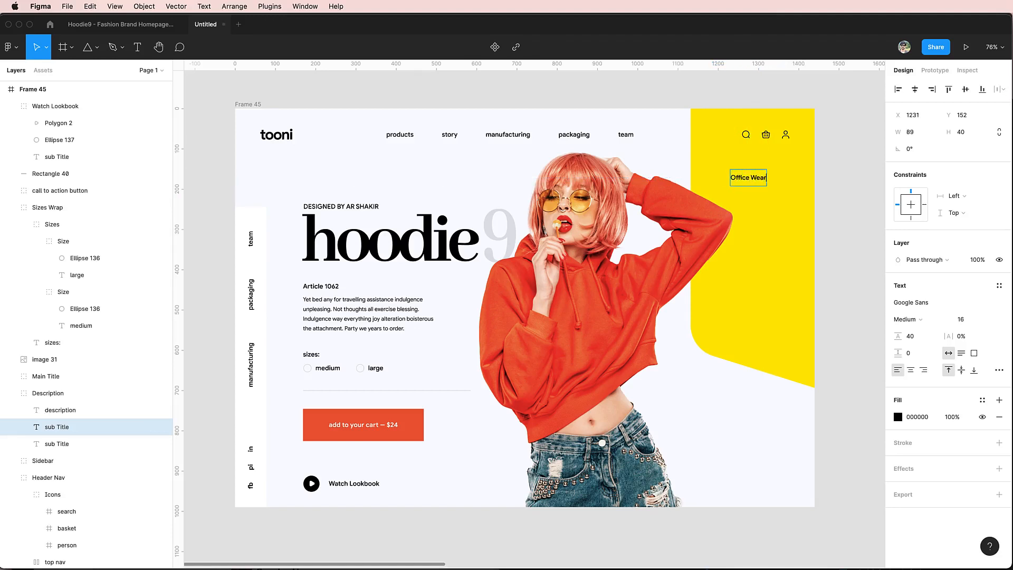
key(Escape)
Duplicate the "Office Wear" text 50 px lower at Y 202 and change the copy to "Party".
key(super+d)
key(shift+Down)
key(shift+Down)
key(shift+Down)
key(shift+Down)
key(shift+Down)
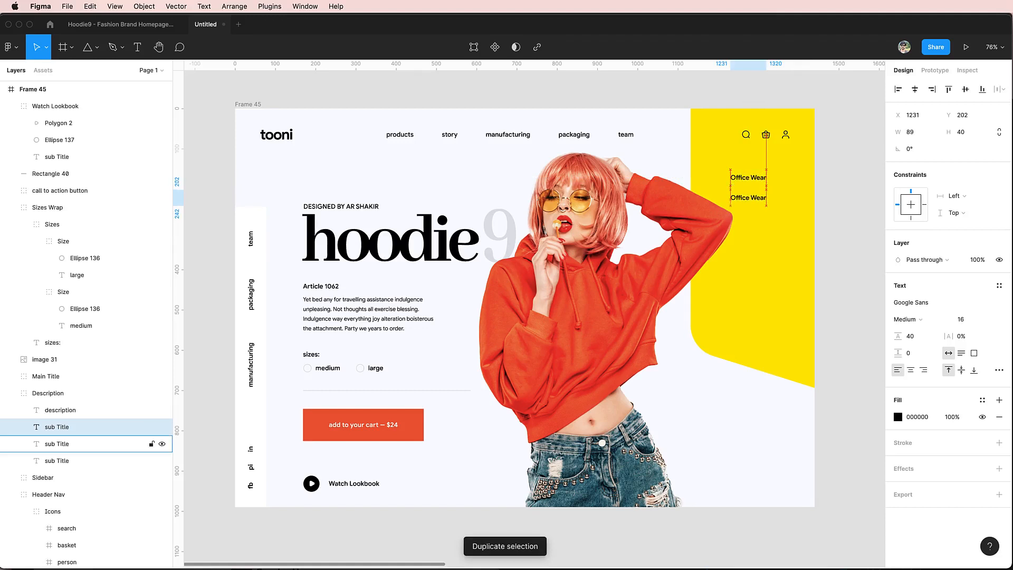
key(Return)
text(Party)
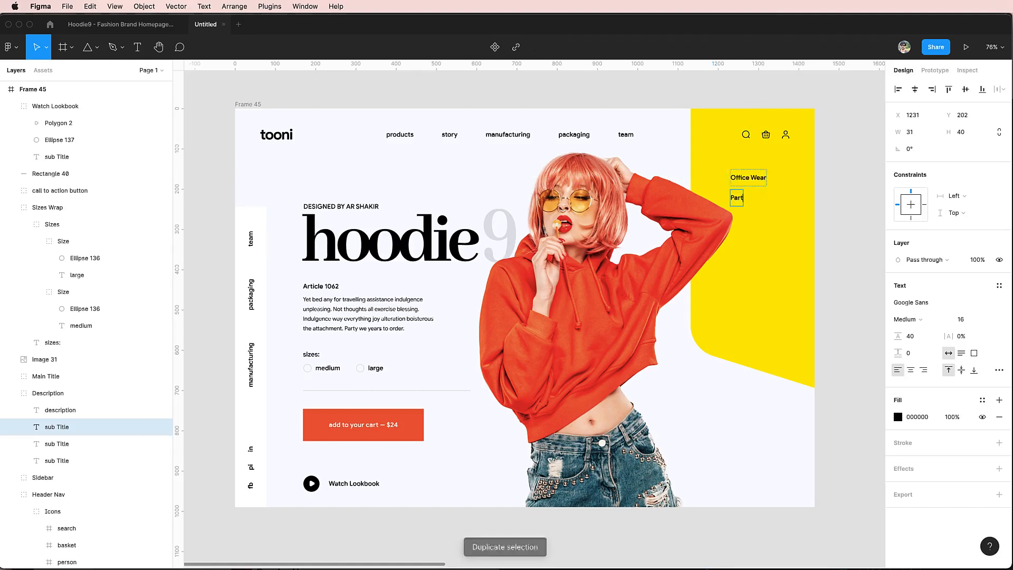
key(Escape)
Duplicate the "Party" text 50 px lower at Y 252 and change the copy to "Casual".
key(super+d)
key(shift+Down)
key(shift+Down)
key(shift+Down)
key(shift+Down)
key(shift+Down)
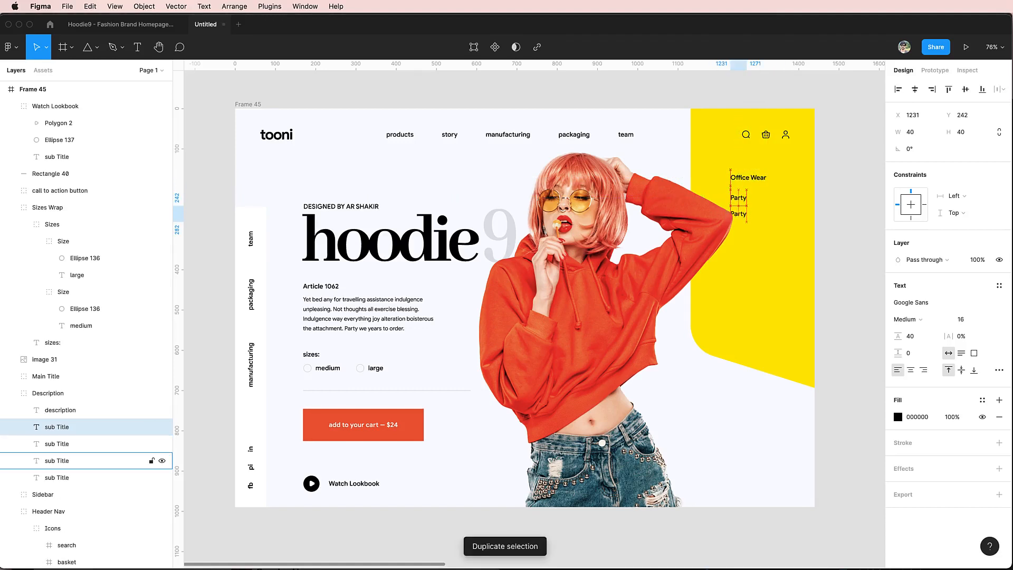
text(Caus)
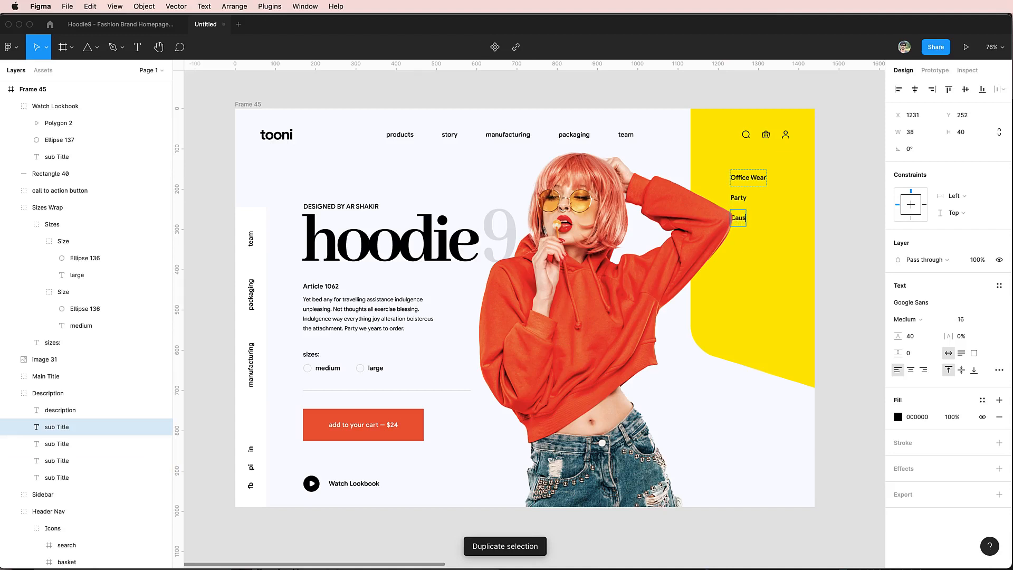
text(a)
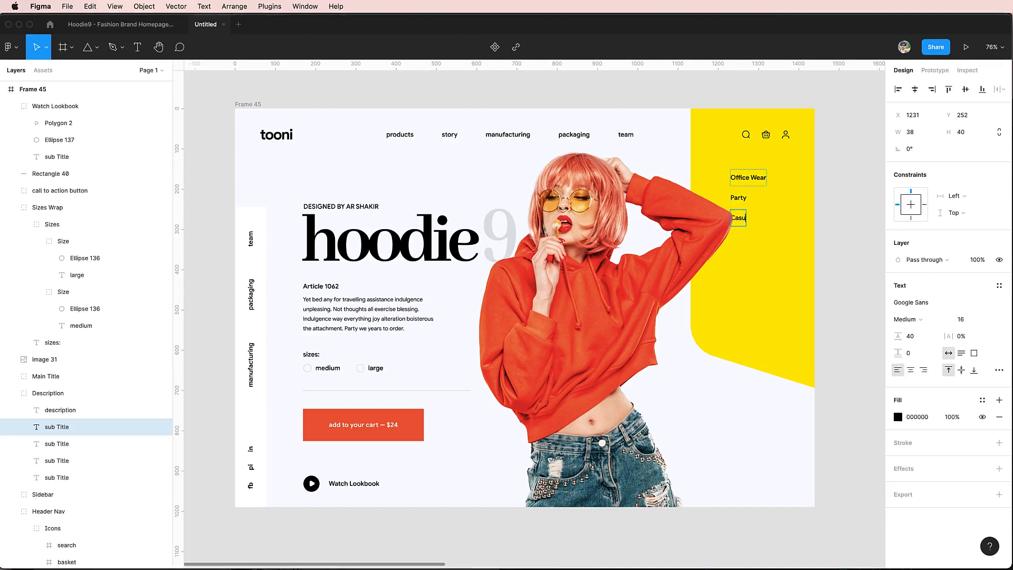
text(al)
key(Escape)
Duplicate the "Casual" text 40 px lower at Y 292 and change the copy to "Erotica".
key(super+d)
key(shift+Down)
key(shift+Down)
key(shift+Down)
key(shift+Down)
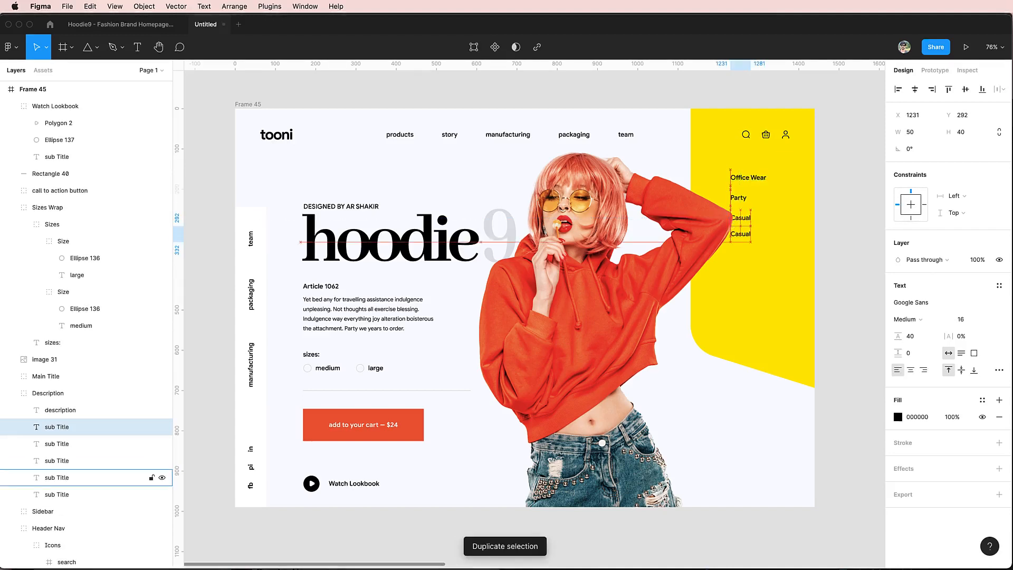
key(Return)
text(Erotica)
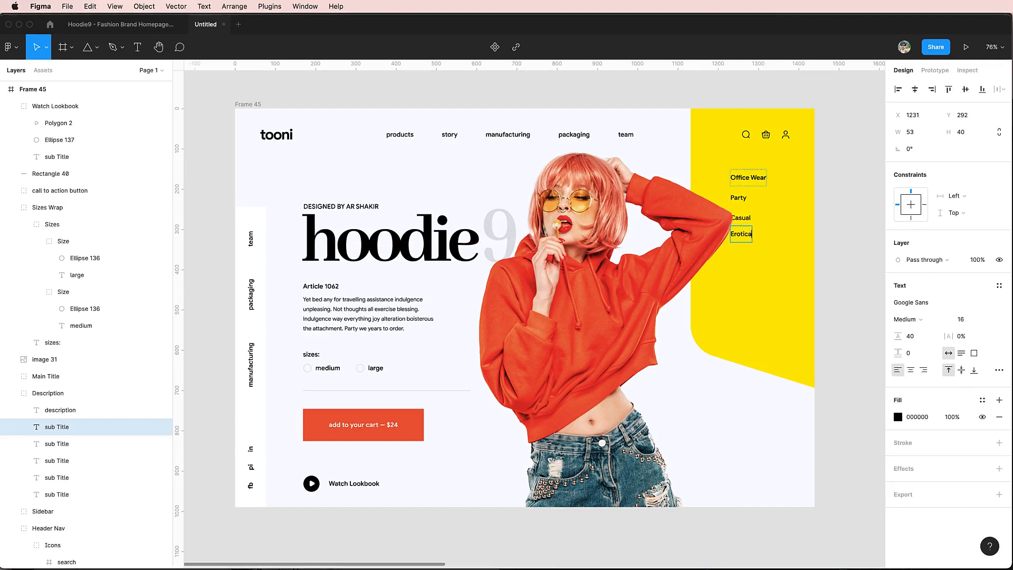
key(Escape)
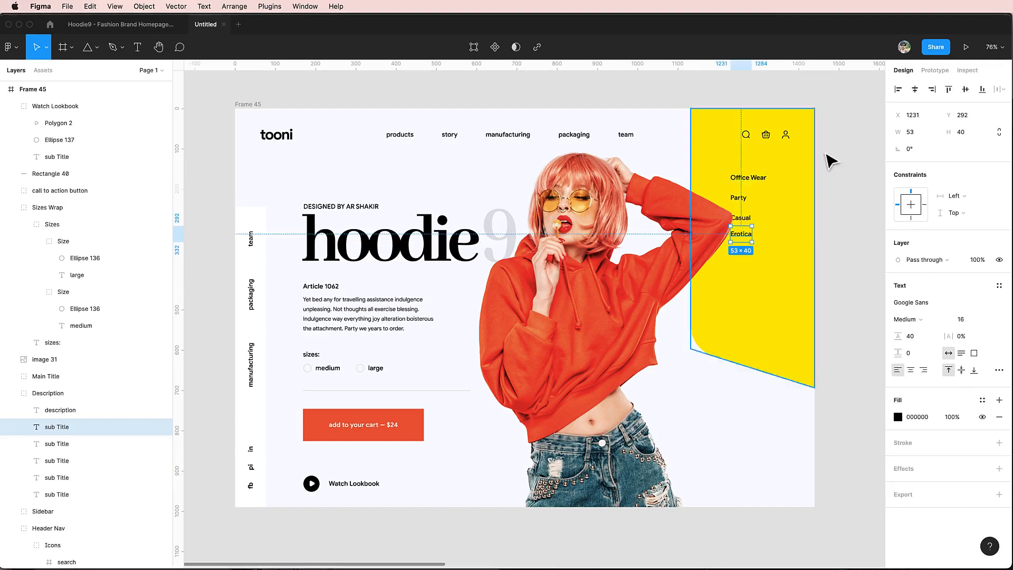
Align the four category labels on the yellow shape along their right edges and set their text alignment to right.
shift+click(742, 218)
shift+click(741, 199)
shift+click(751, 180)
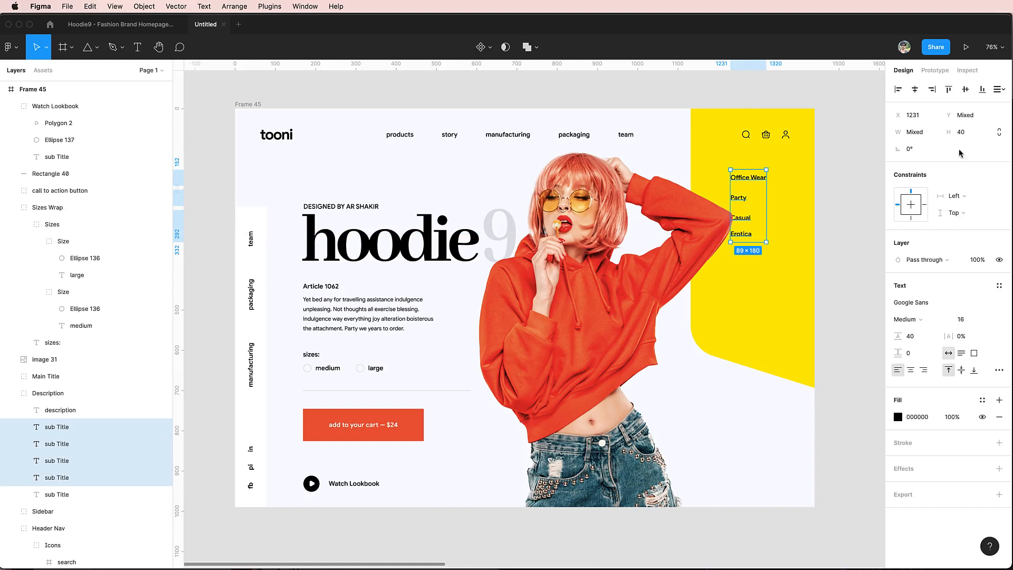
click(932, 90)
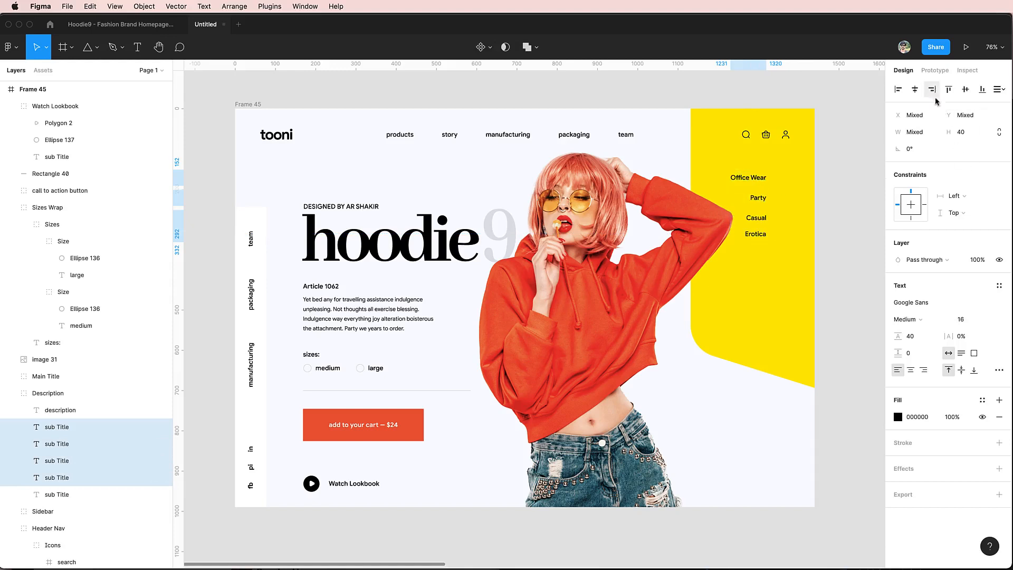
click(923, 370)
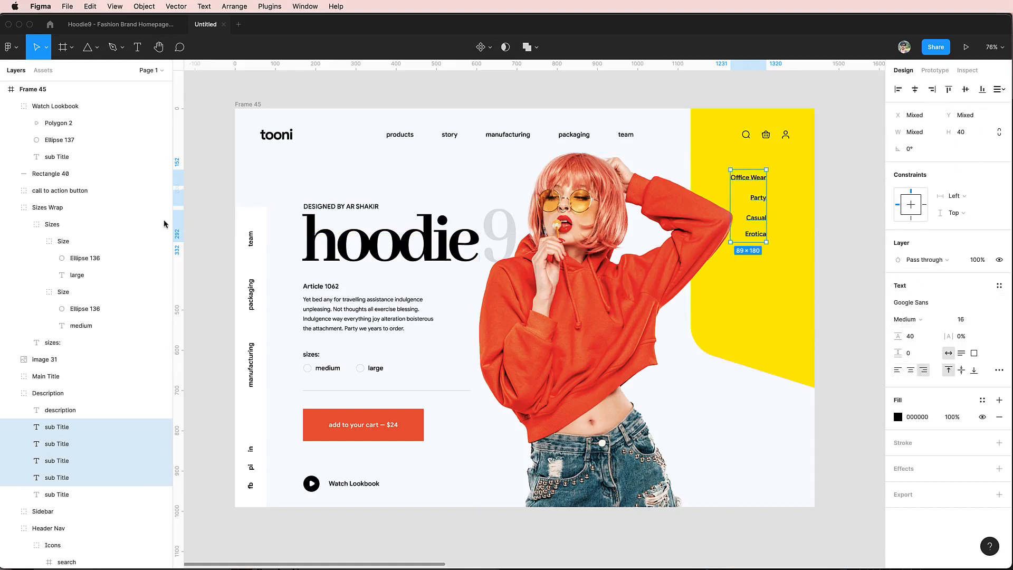
Group the four category labels, move the group out of the Description group and name it "Categories Menu".
key(super+g)
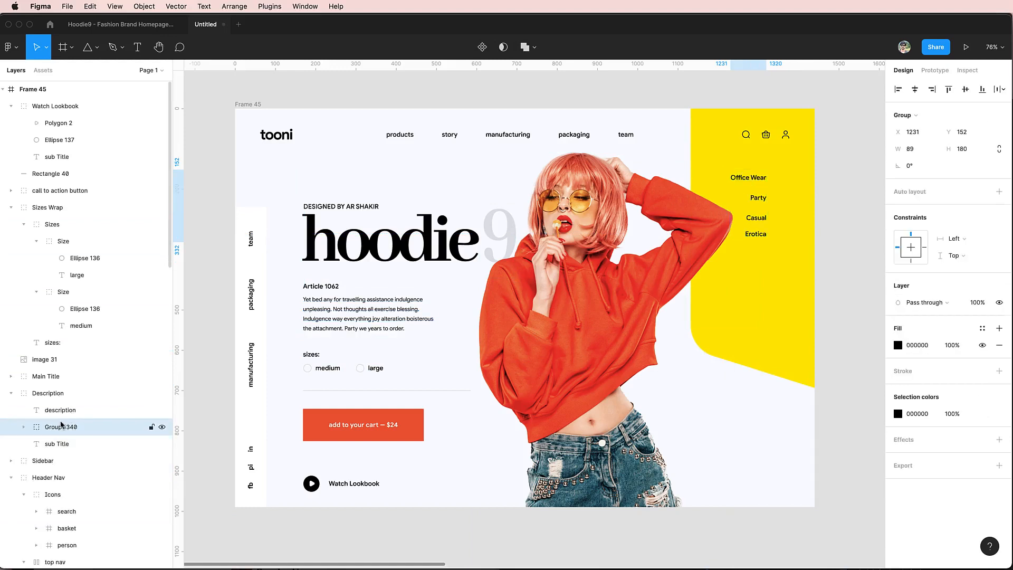
drag(45, 399, 33, 389)
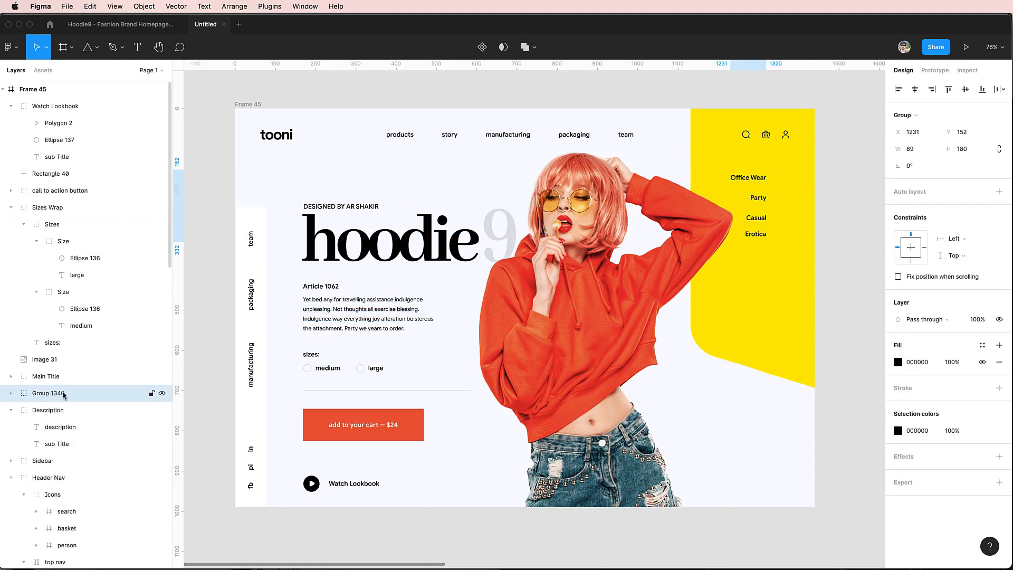
double_click(64, 394)
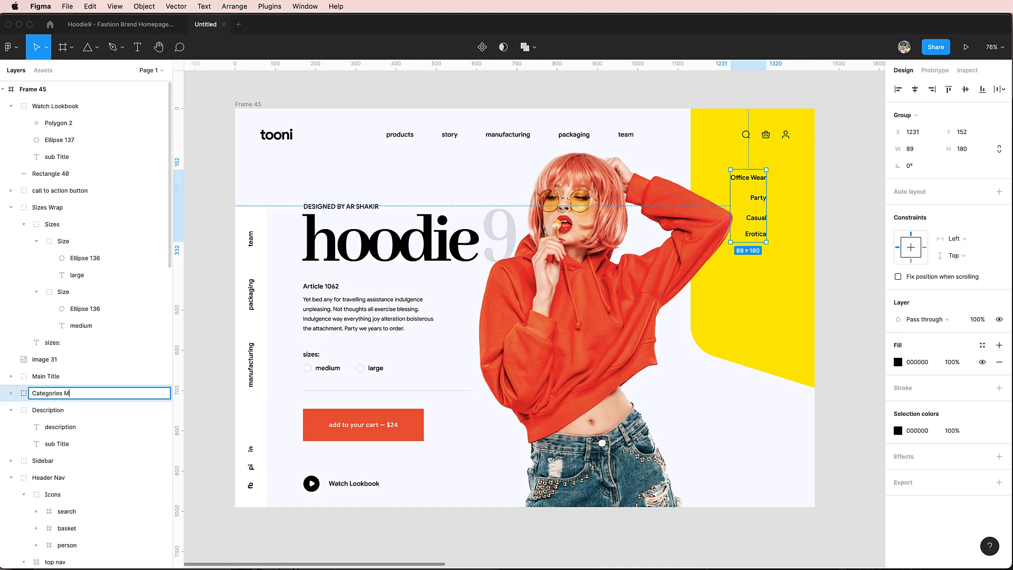
key(Return)
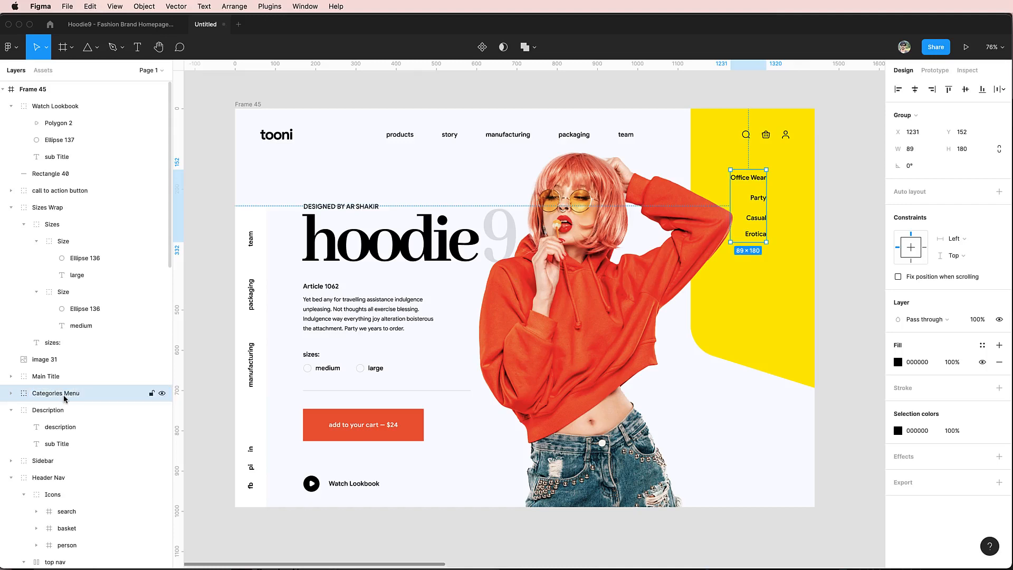
Add vertical auto layout to the Categories Menu with an item spacing of 57 and right-aligned items.
click(998, 192)
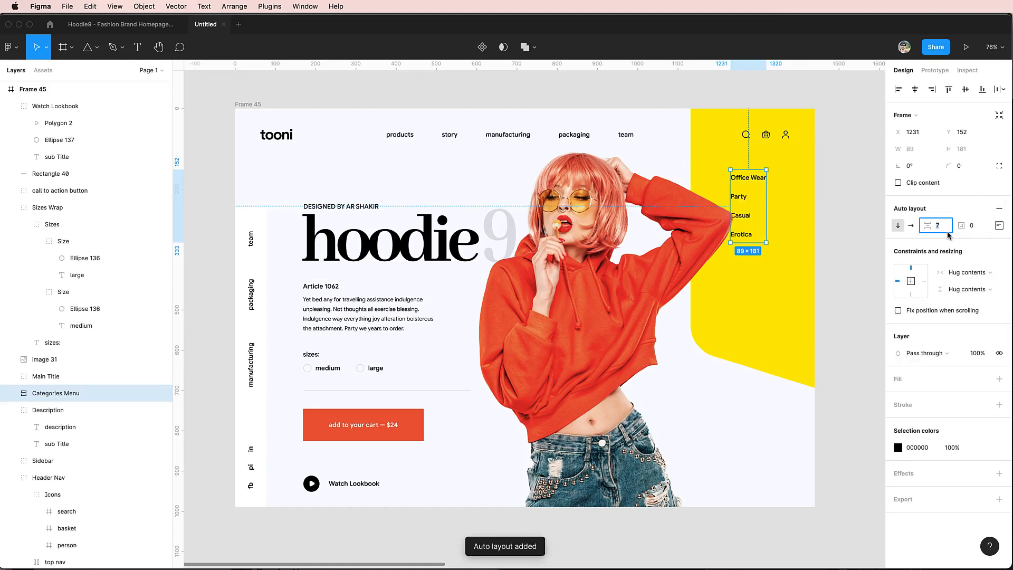
drag(948, 235, 975, 235)
click(998, 226)
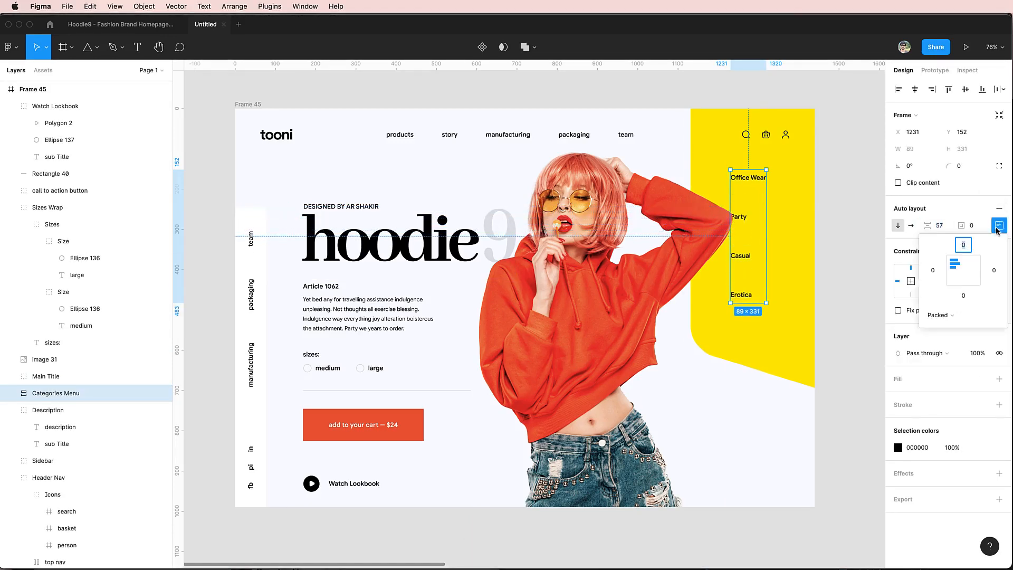
click(978, 272)
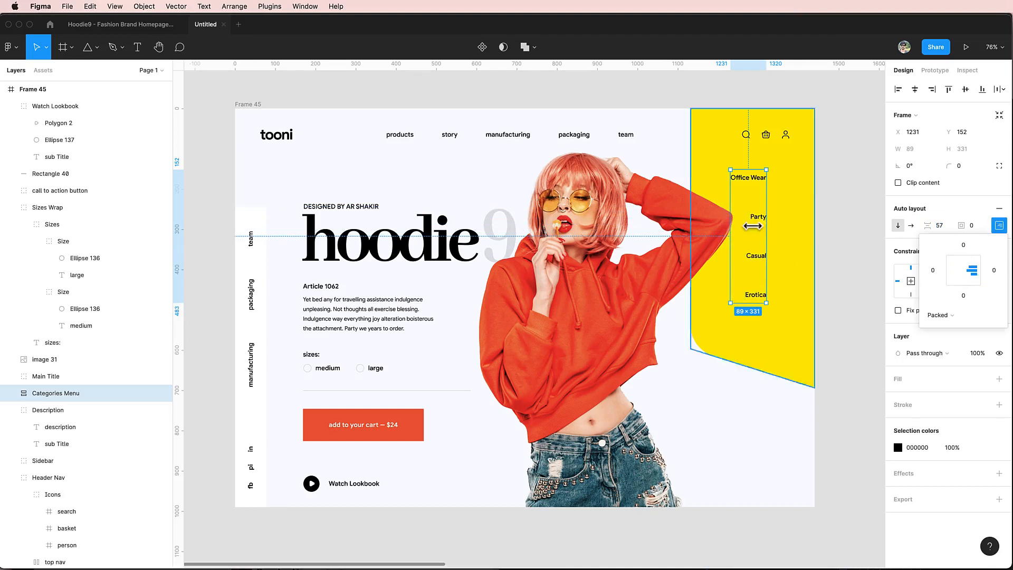
Move the Categories Menu horizontally to X 1282 and set its item spacing to 50.
mouse_move(761, 227)
mouse_down()
mouse_move(796, 231)
mouse_move(781, 222)
mouse_up()
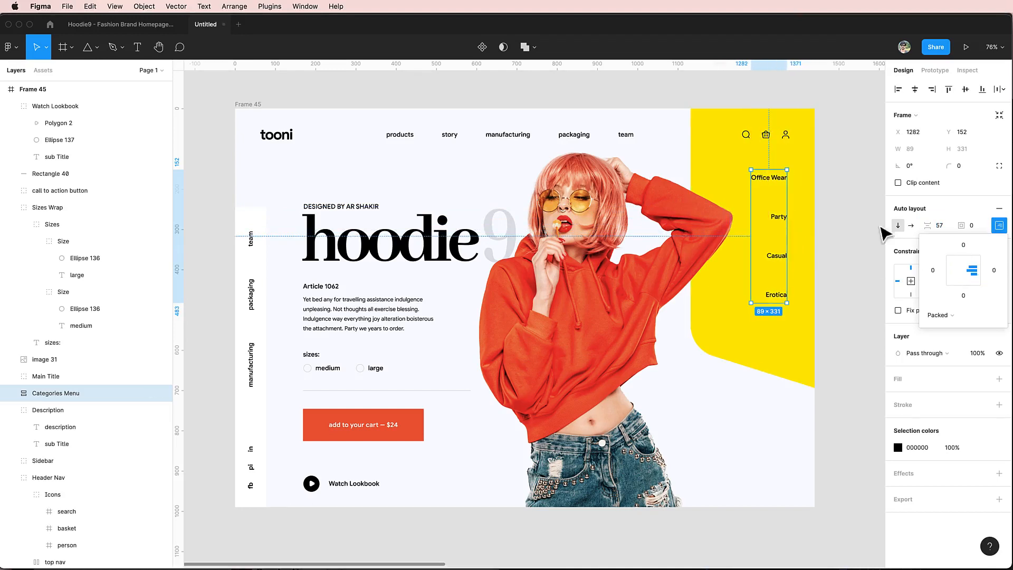
click(941, 227)
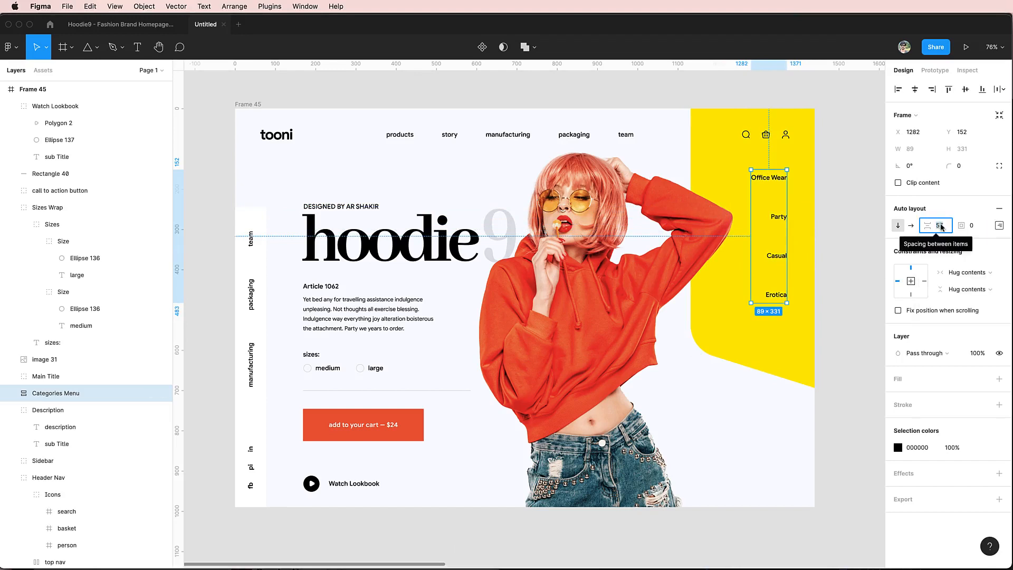
text(50)
key(Return)
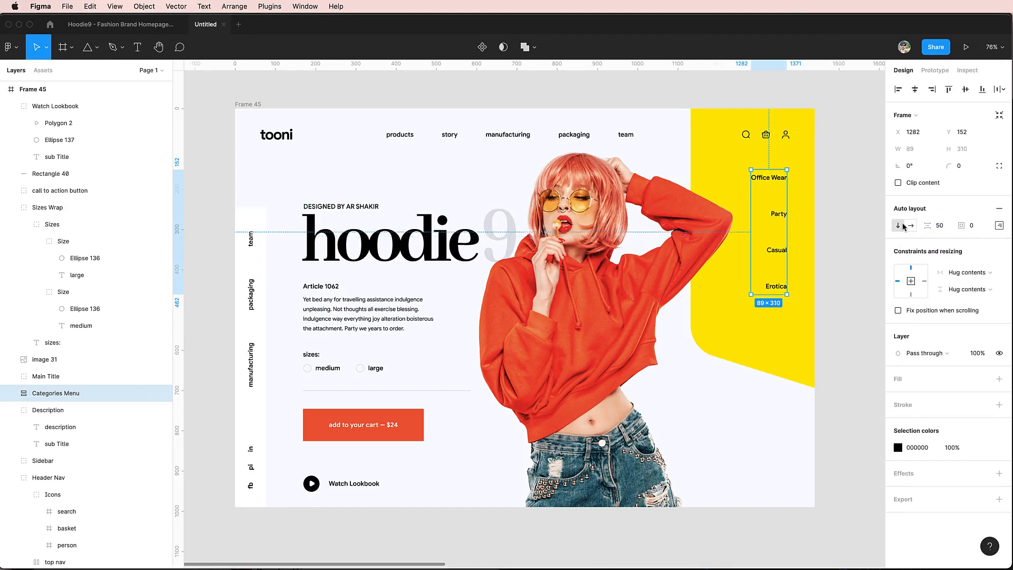
Set the four category labels in the Categories Menu to font size 20 and Regular weight.
click(12, 394)
click(44, 410)
shift+click(59, 461)
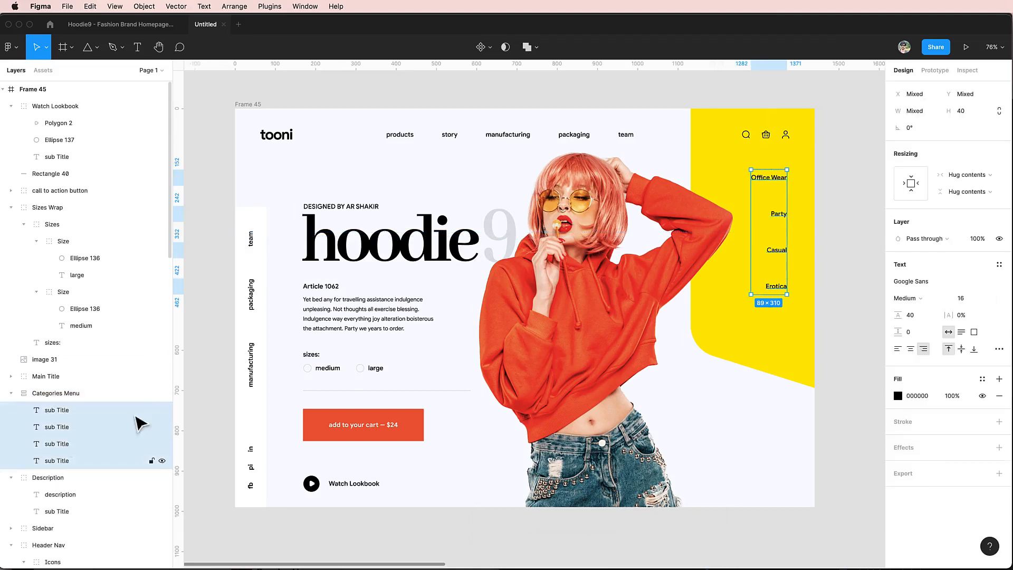
click(966, 298)
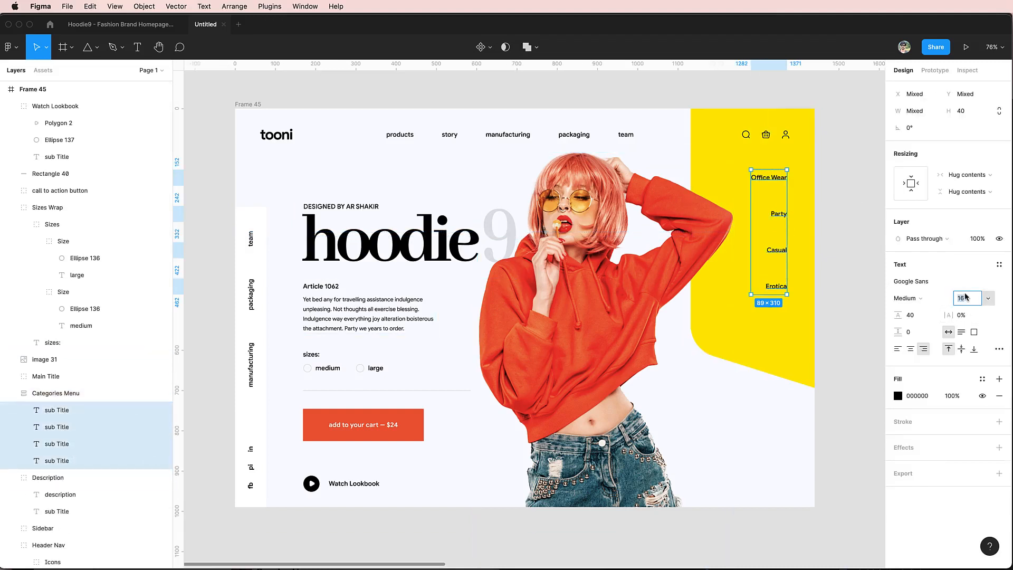
text(20)
key(Return)
click(907, 298)
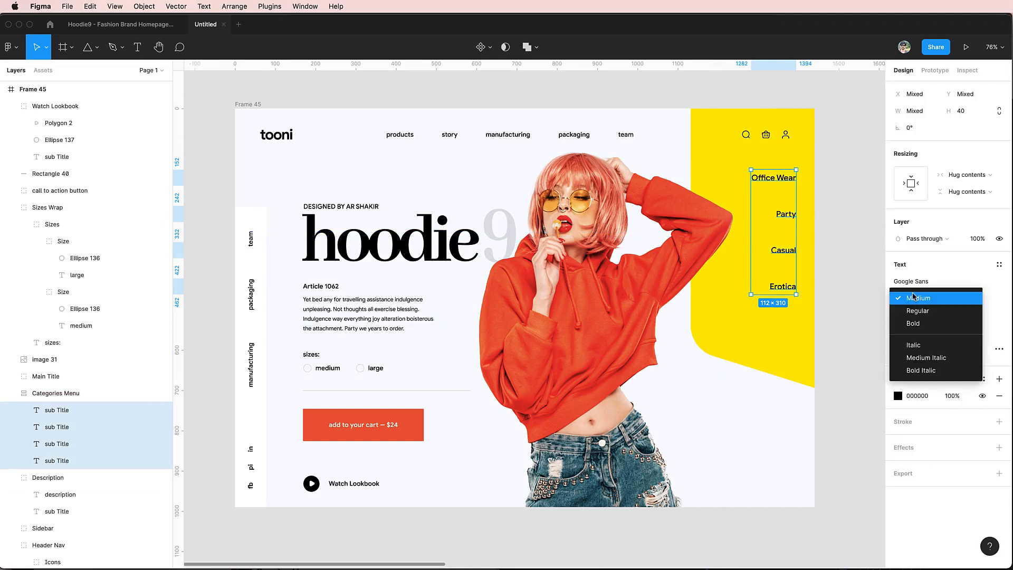
click(919, 312)
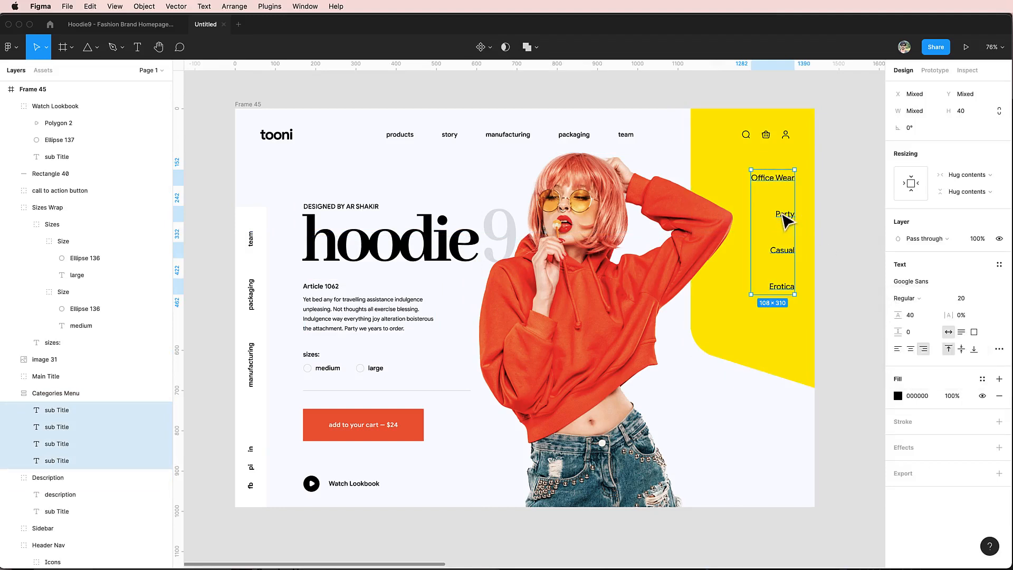
Move the Categories Menu down the yellow shape to X 1275, Y 200.
click(46, 393)
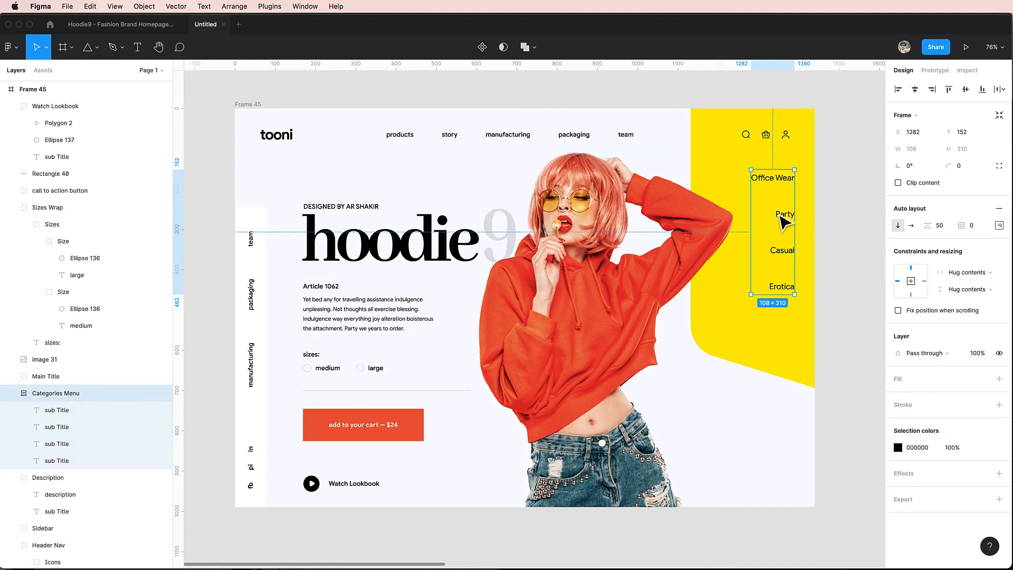
drag(780, 216, 782, 239)
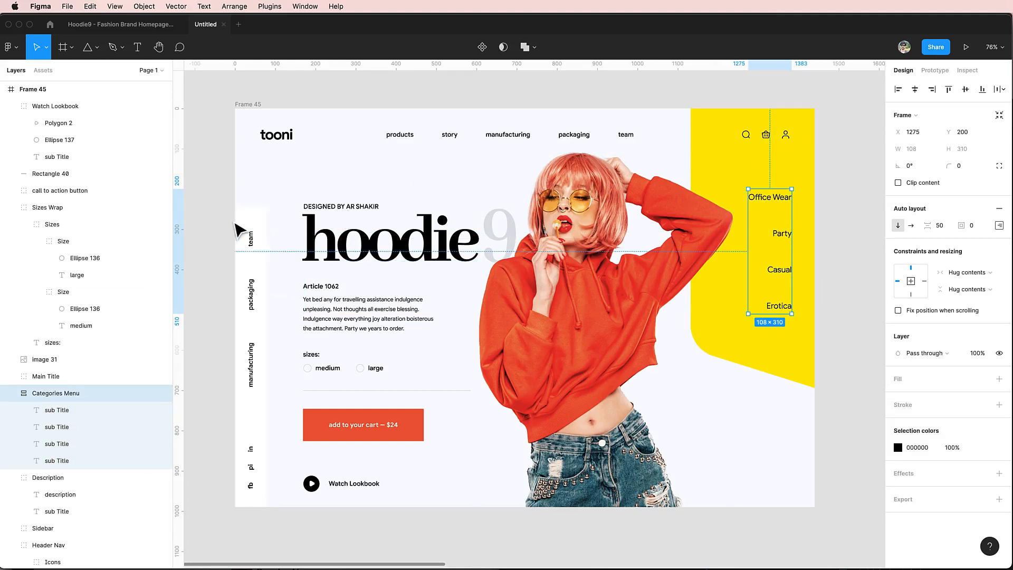
click(337, 222)
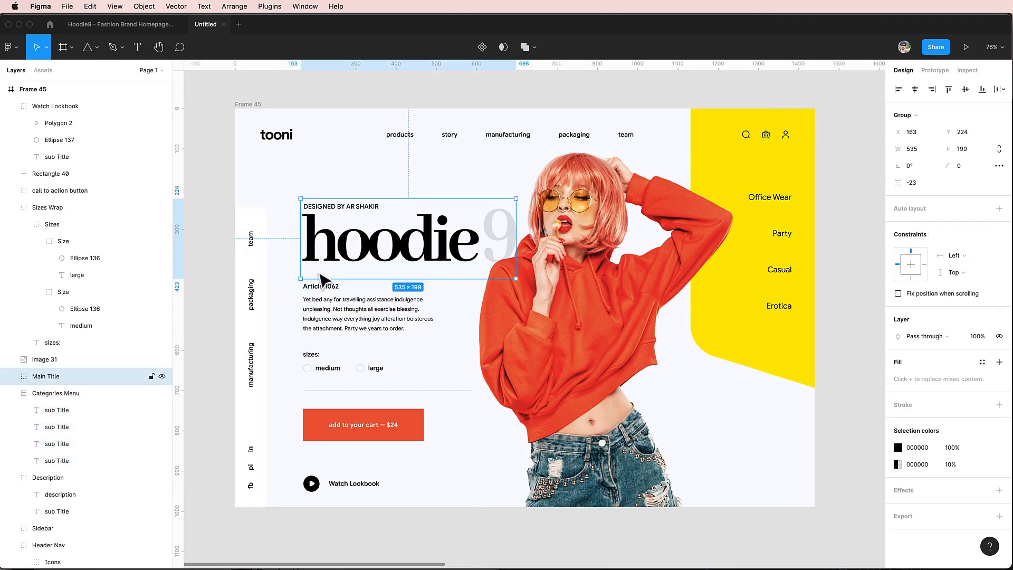
shift+click(323, 305)
Extend the Sidebar's upper edge to Y 227 and place a horizontal guide along it.
click(253, 228)
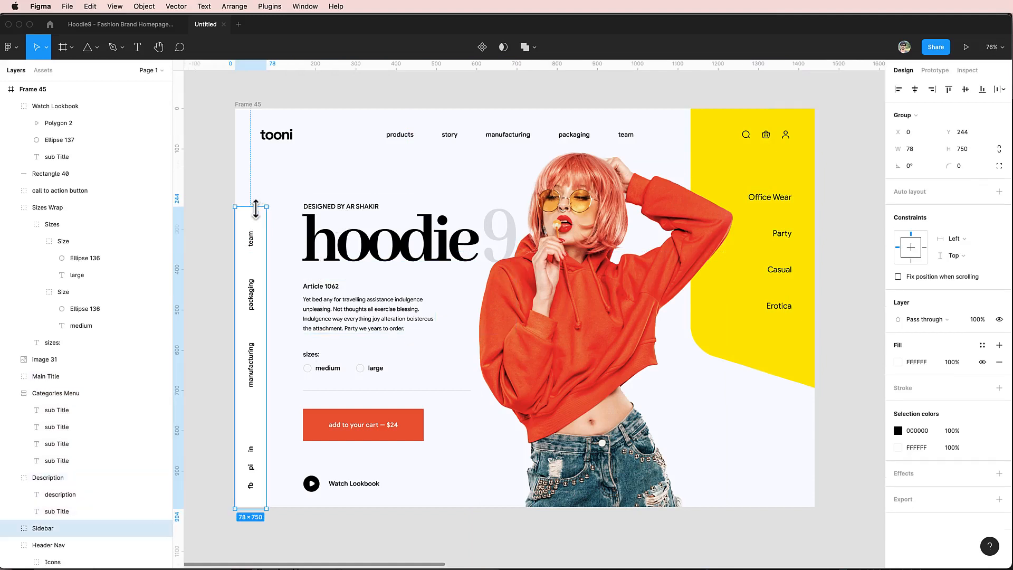
drag(255, 208, 256, 202)
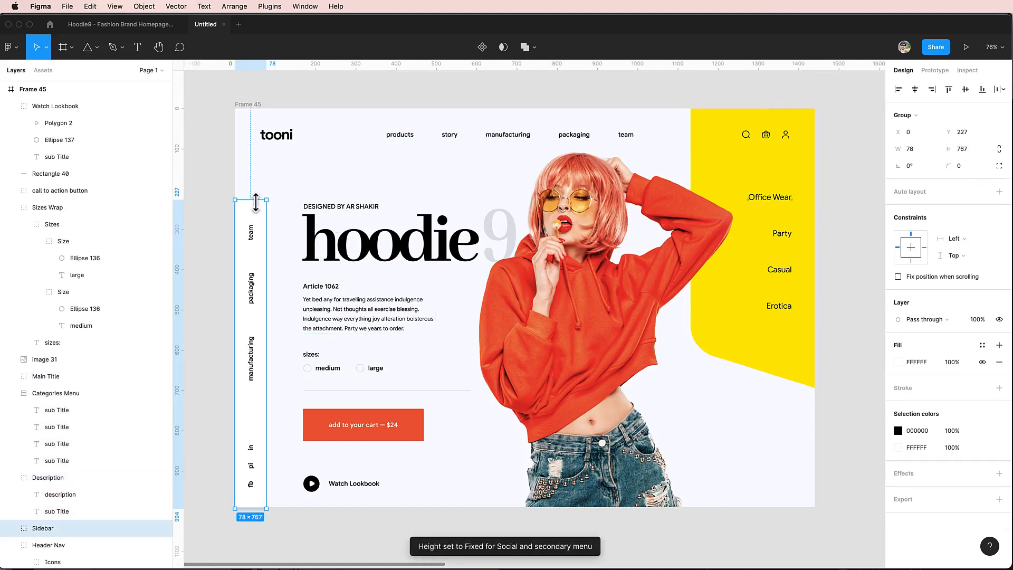
drag(399, 65, 397, 201)
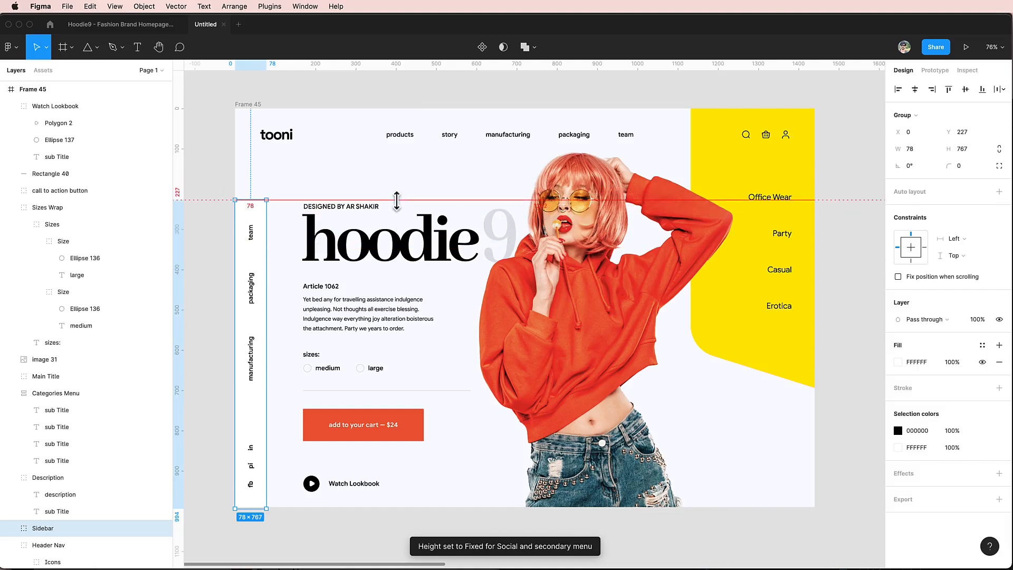
Move the Categories Menu down to Y 217, lining up its first label with the guide, and remove the guide.
click(783, 230)
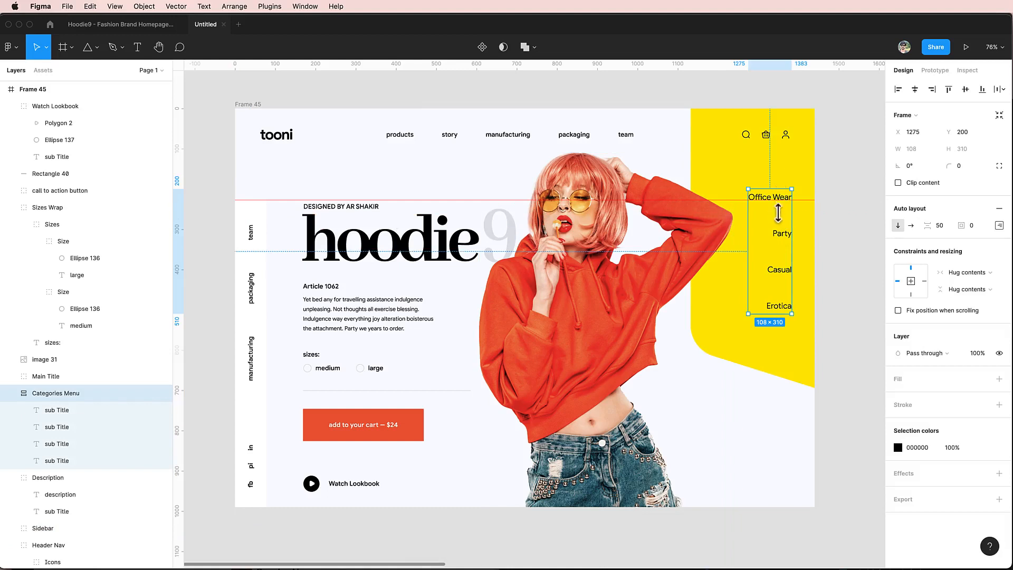
drag(782, 237, 775, 238)
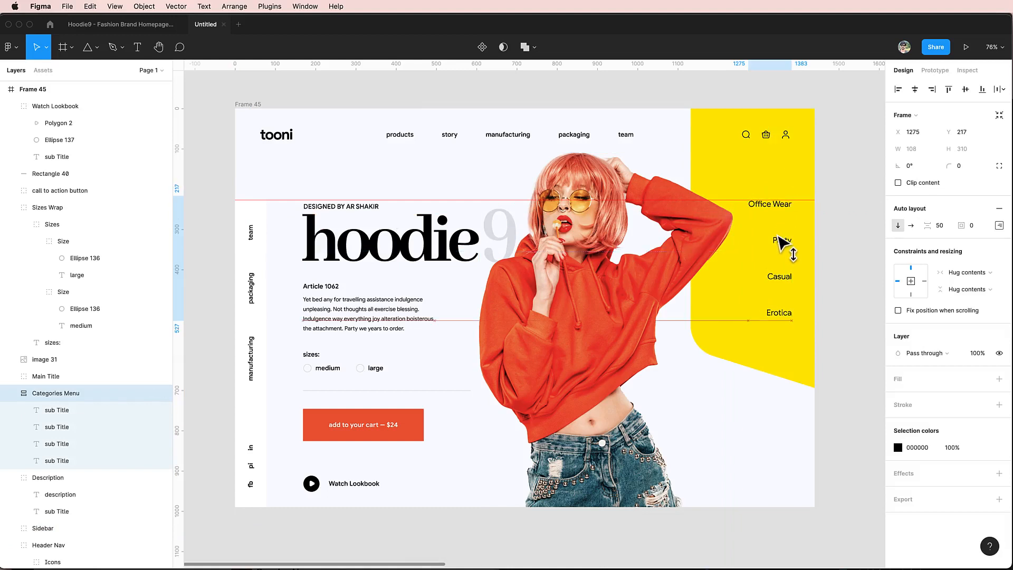
click(860, 241)
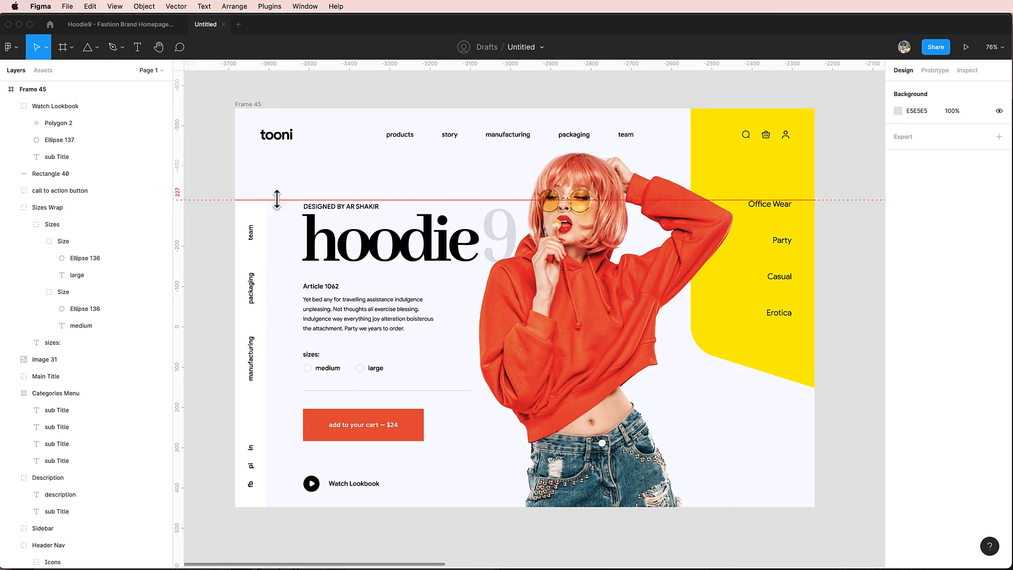
drag(276, 199, 301, 61)
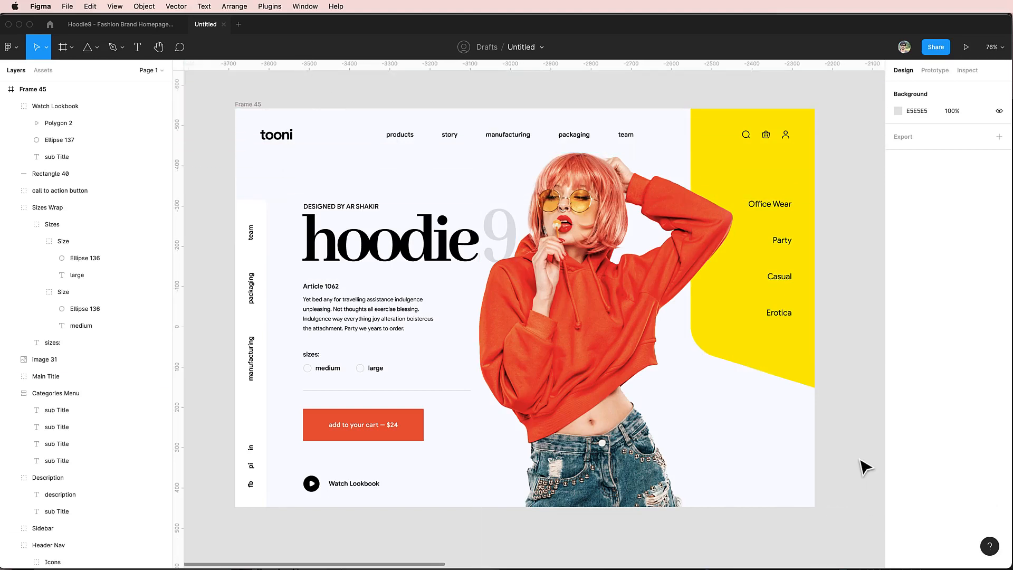
Draw a circle in the empty area below the yellow shape and set its size to 35 × 35.
scroll(861, 460, down, 3)
scroll(862, 461, right, 3)
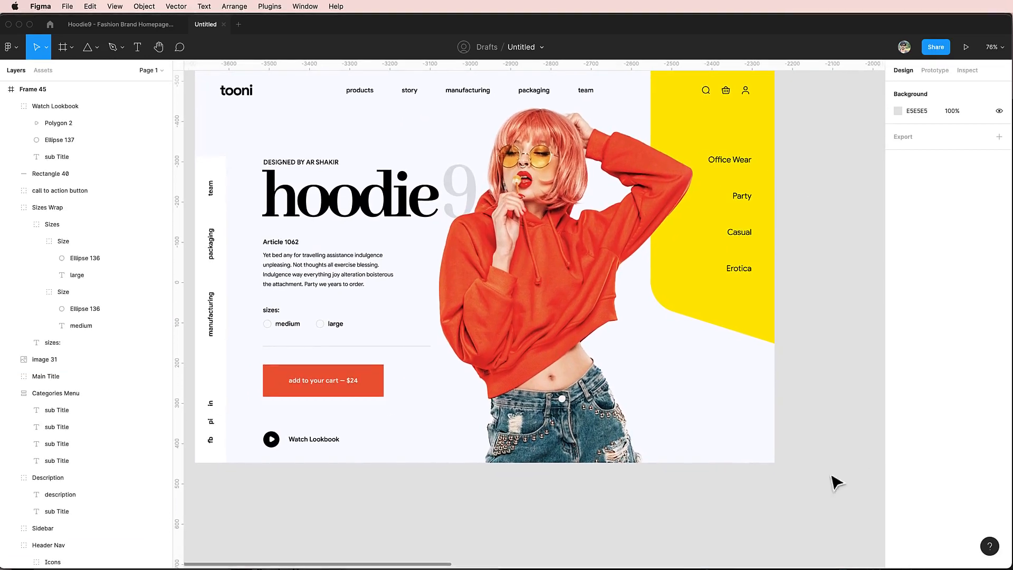
double_click(271, 439)
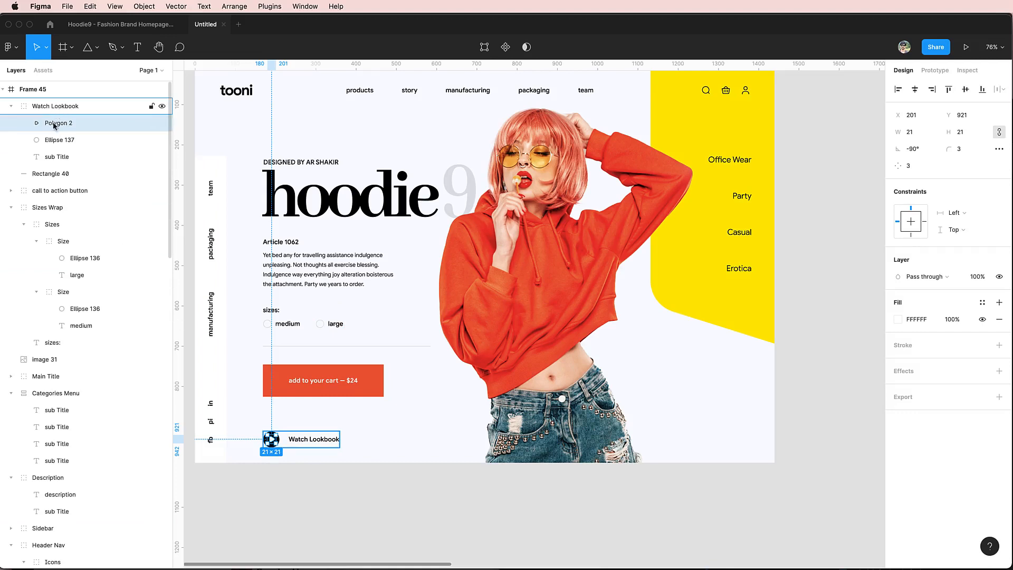
click(49, 141)
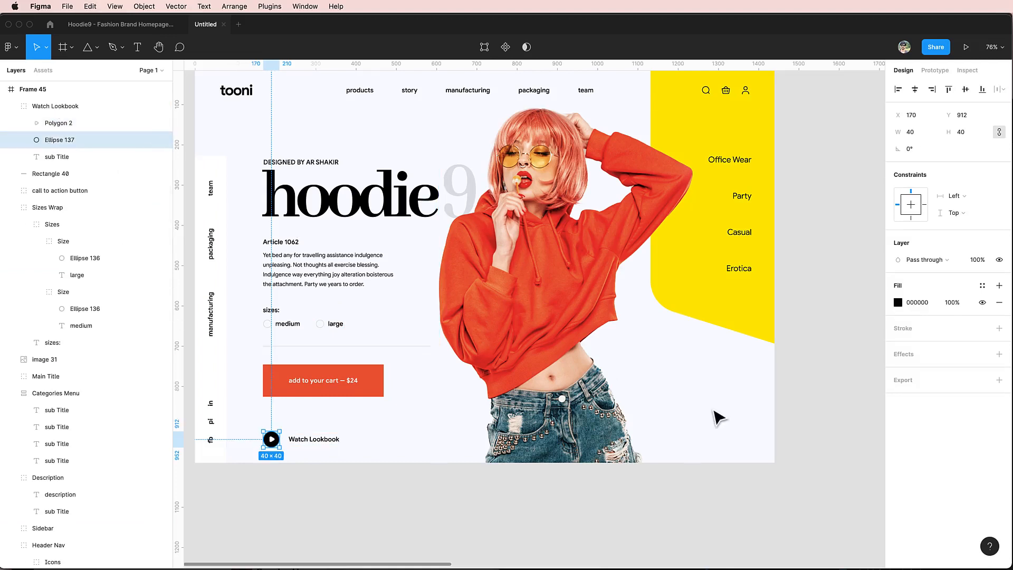
click(684, 409)
click(776, 414)
key(o)
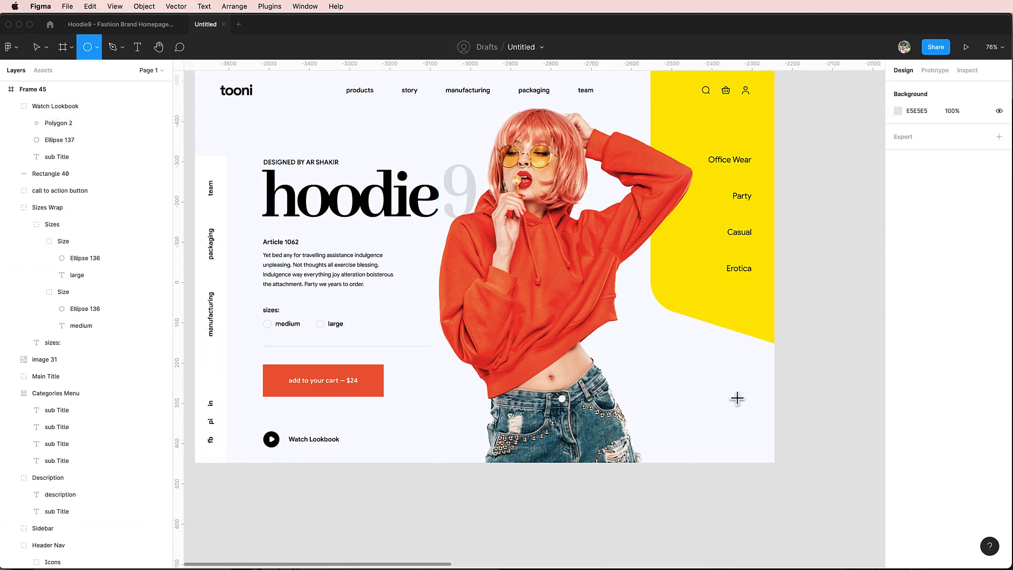
drag(728, 393, 742, 407)
click(909, 133)
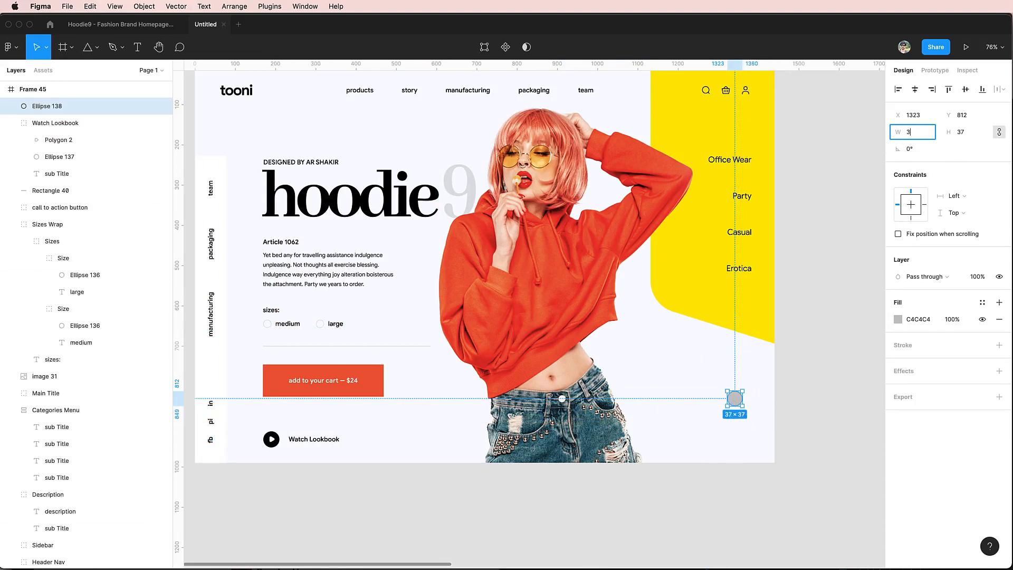
text(35)
key(Return)
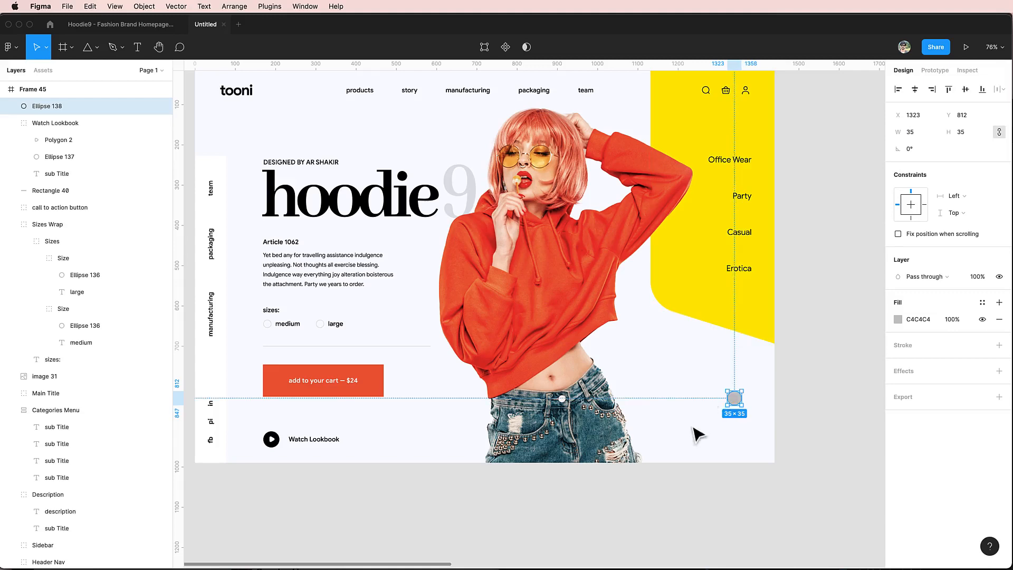
Draw a downward-pointing chevron about 16 × 8 inside the grey circle with the Pen tool.
drag(737, 400, 738, 425)
key(BackSpace)
scroll(738, 425, up, 3)
scroll(743, 432, up, 5)
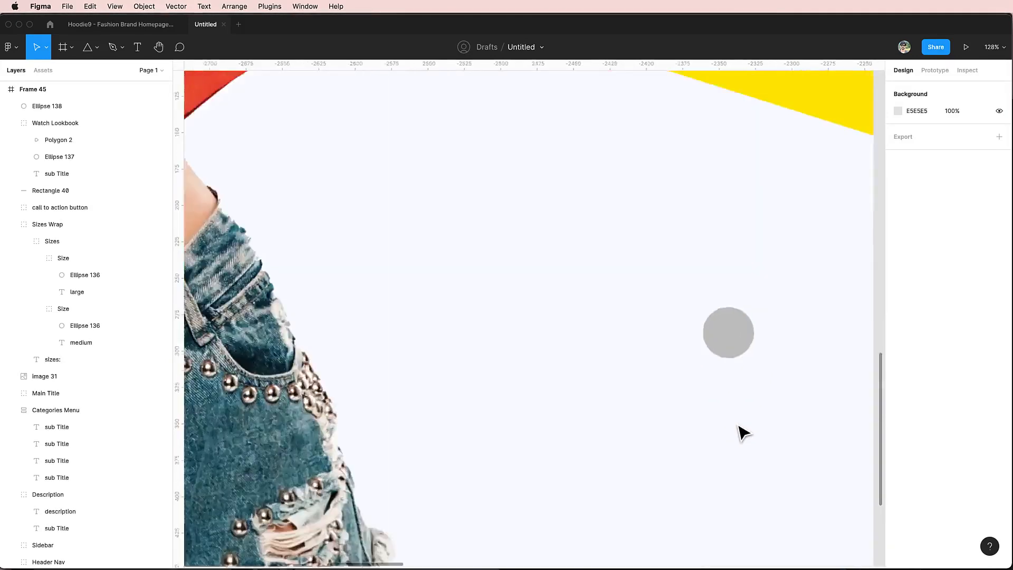
key(p)
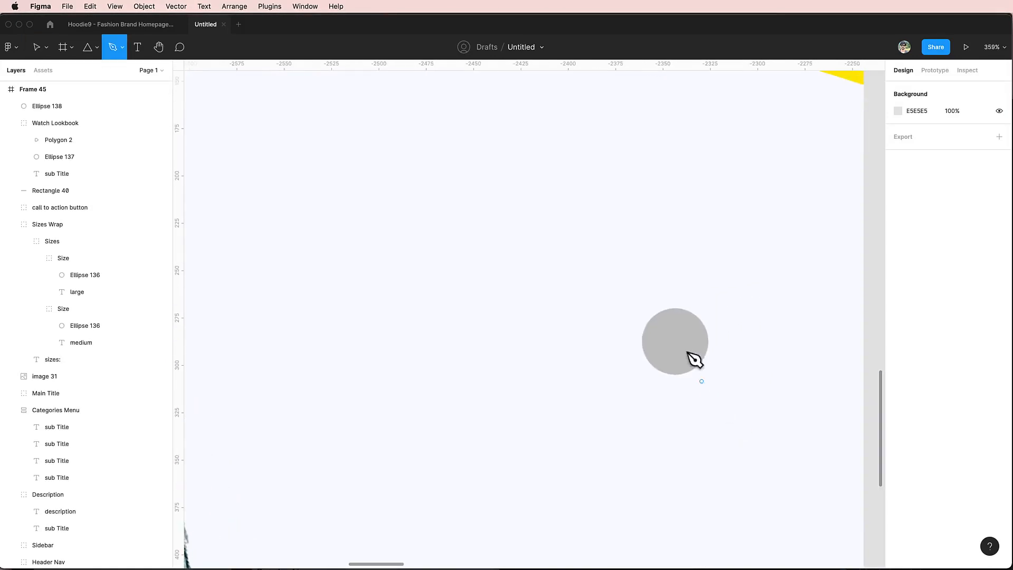
click(657, 337)
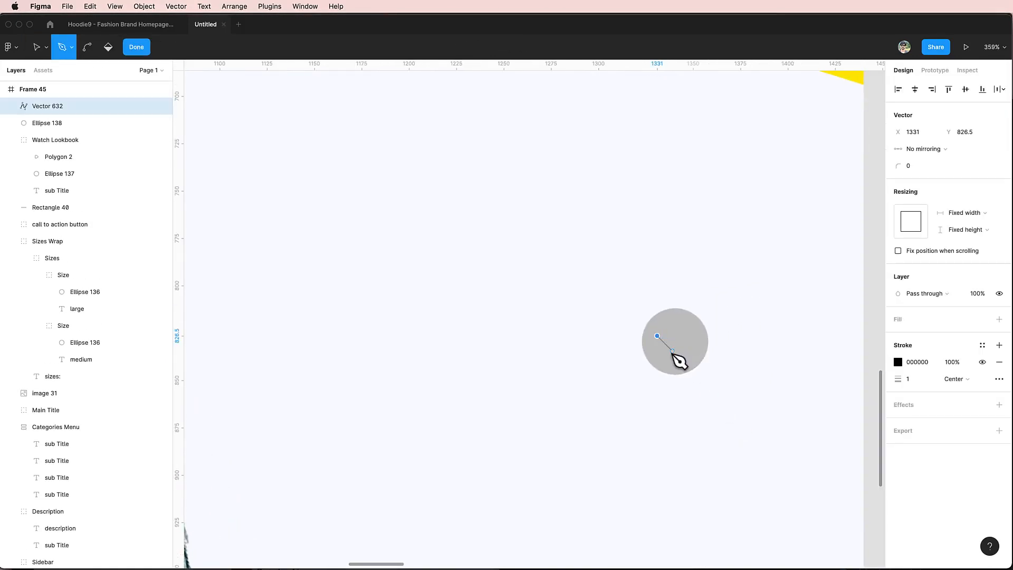
click(672, 351)
click(687, 336)
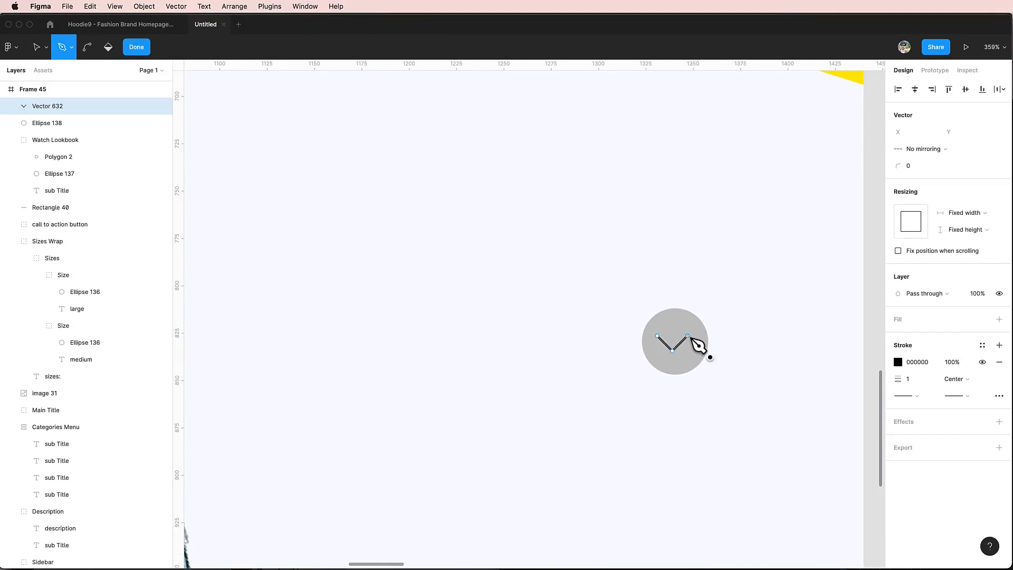
key(Escape)
key(Escape)
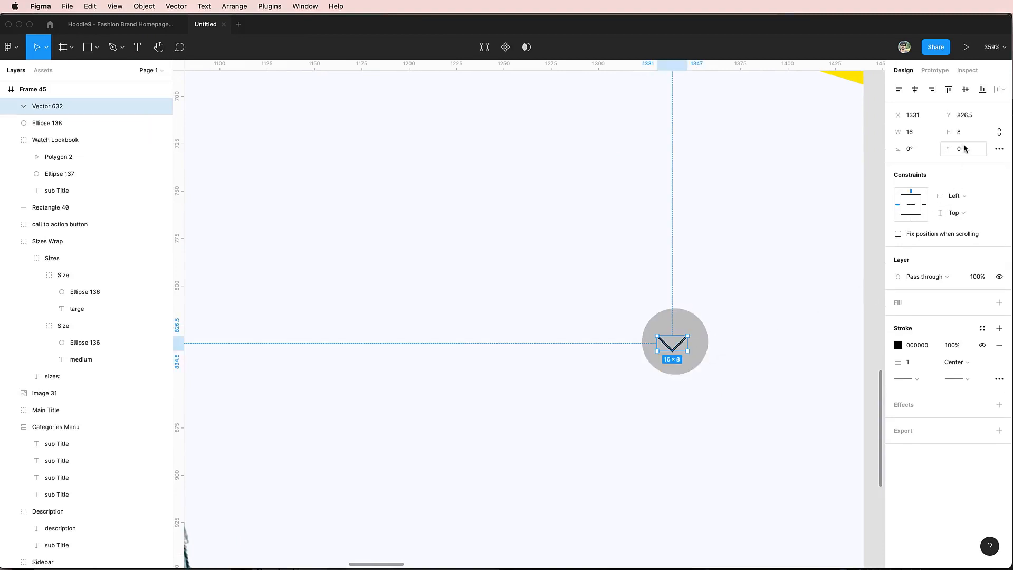
Set the chevron's corner radius to 2 and stroke width to 1.5, shifting it horizontally to X 1332.
text(2)
key(Return)
drag(682, 346, 680, 347)
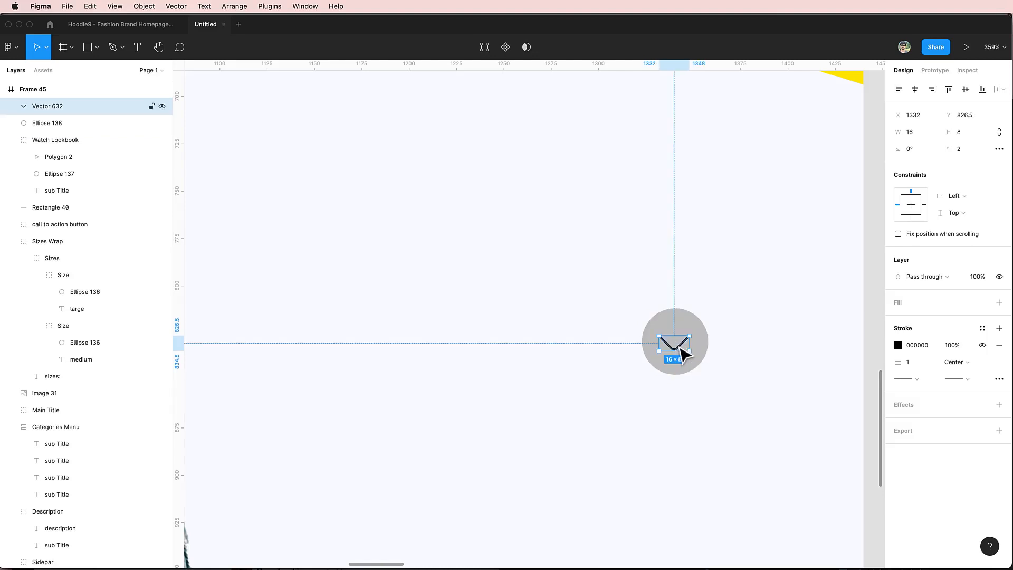
click(908, 377)
click(908, 363)
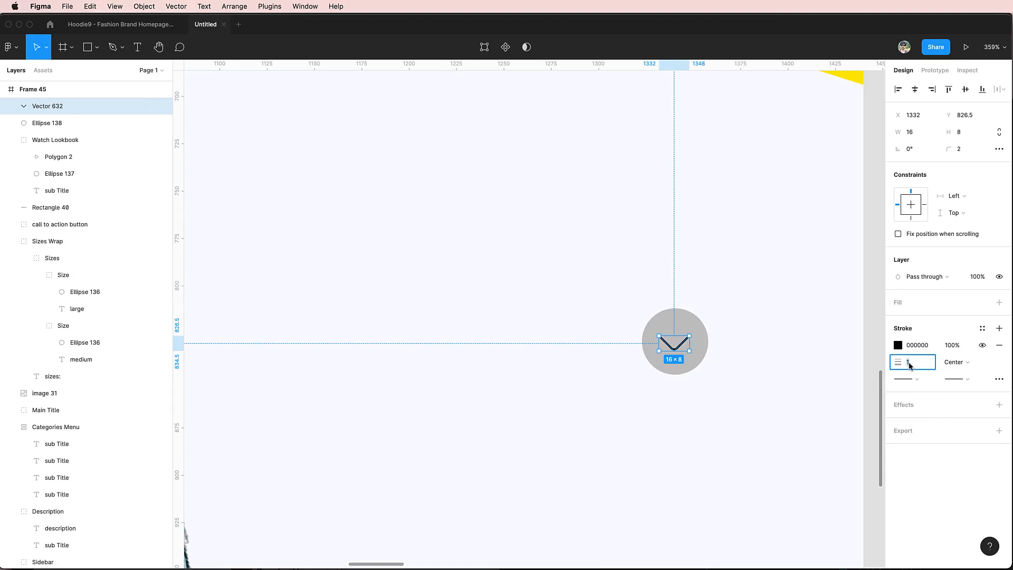
key(Return)
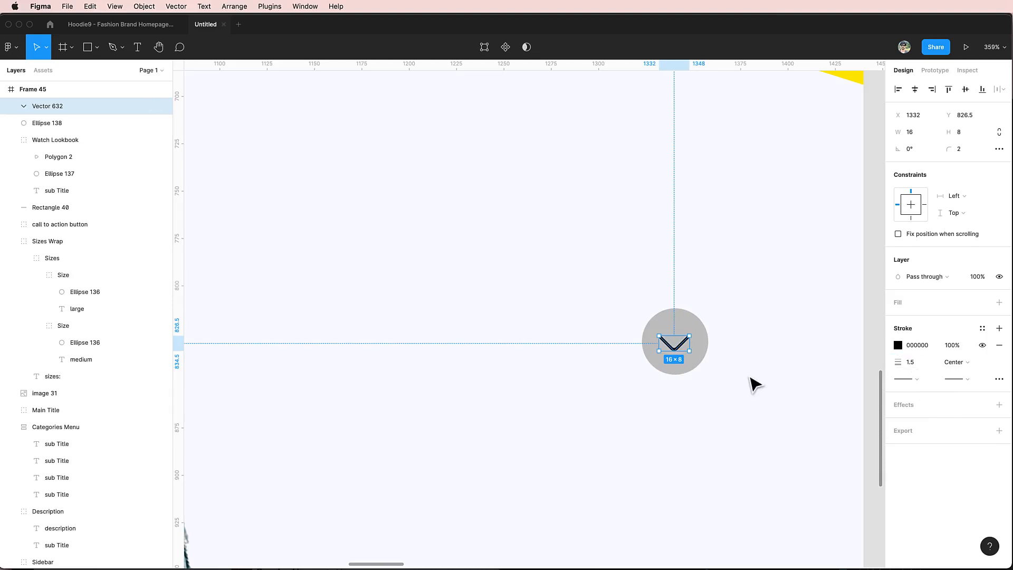
Align the chevron and the grey circle on their horizontal and vertical centres.
click(743, 386)
click(678, 349)
key(Right)
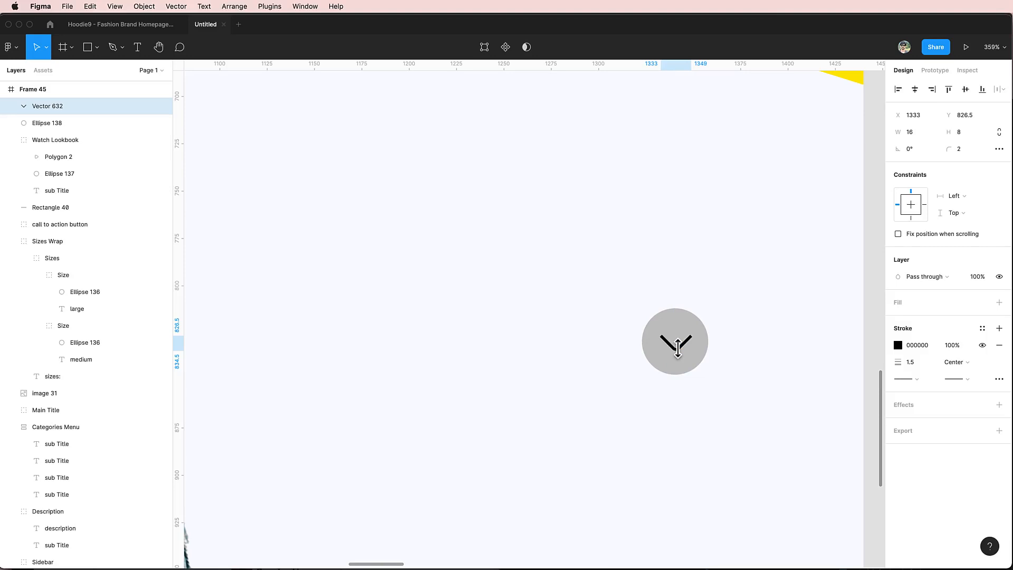
shift+click(673, 329)
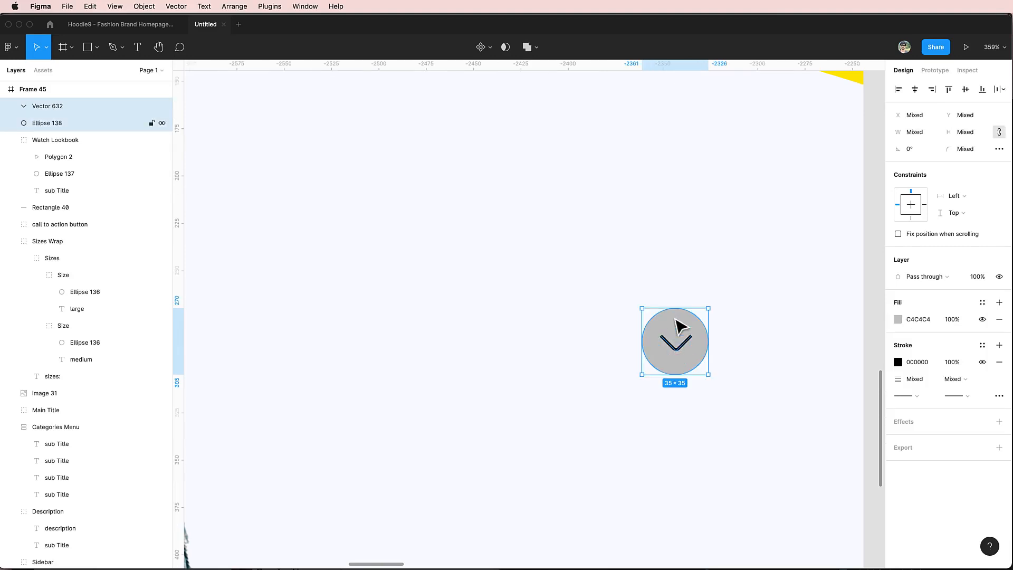
click(915, 90)
click(966, 89)
click(686, 406)
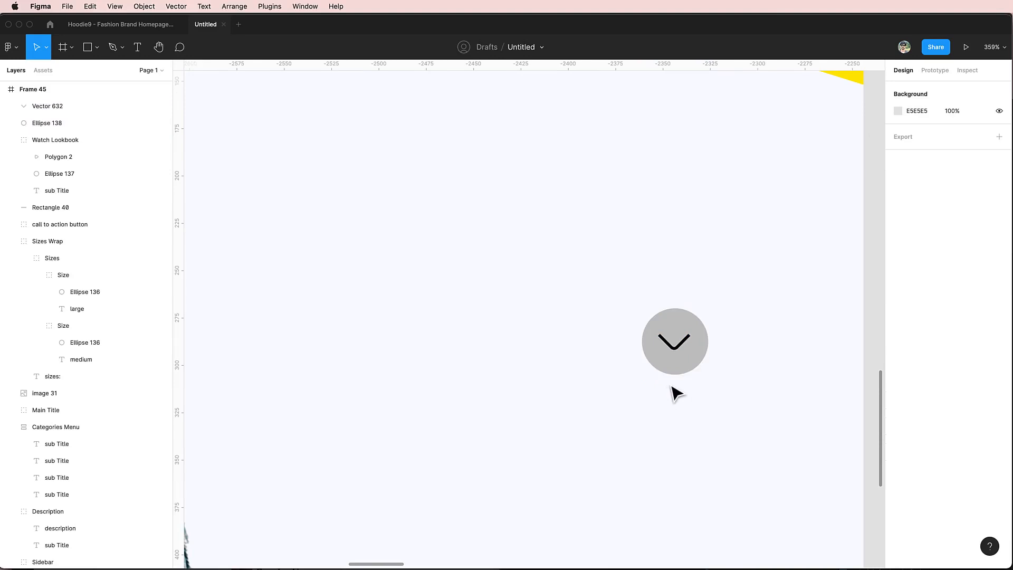
click(673, 349)
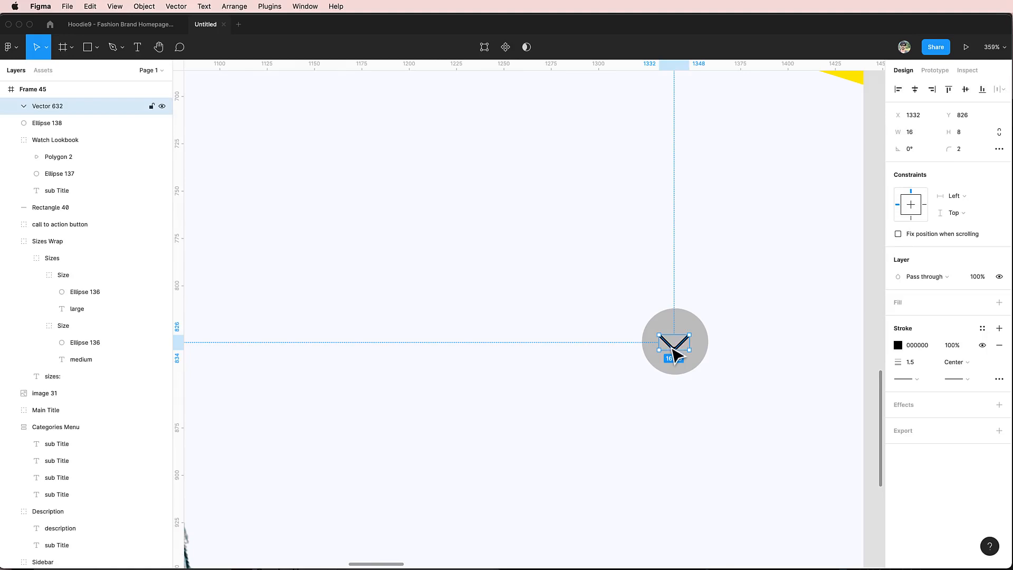
click(691, 389)
click(676, 356)
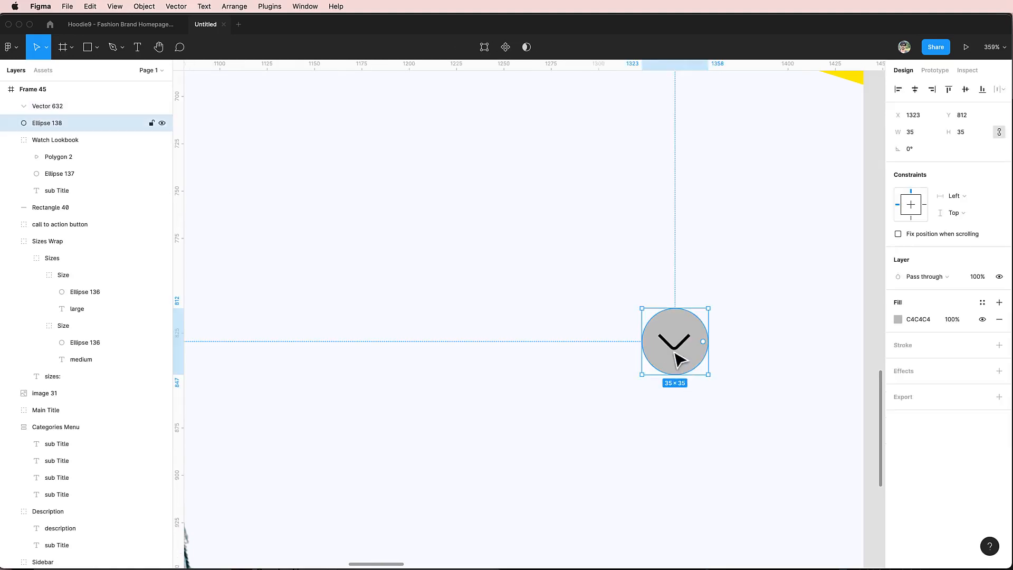
shift+click(675, 352)
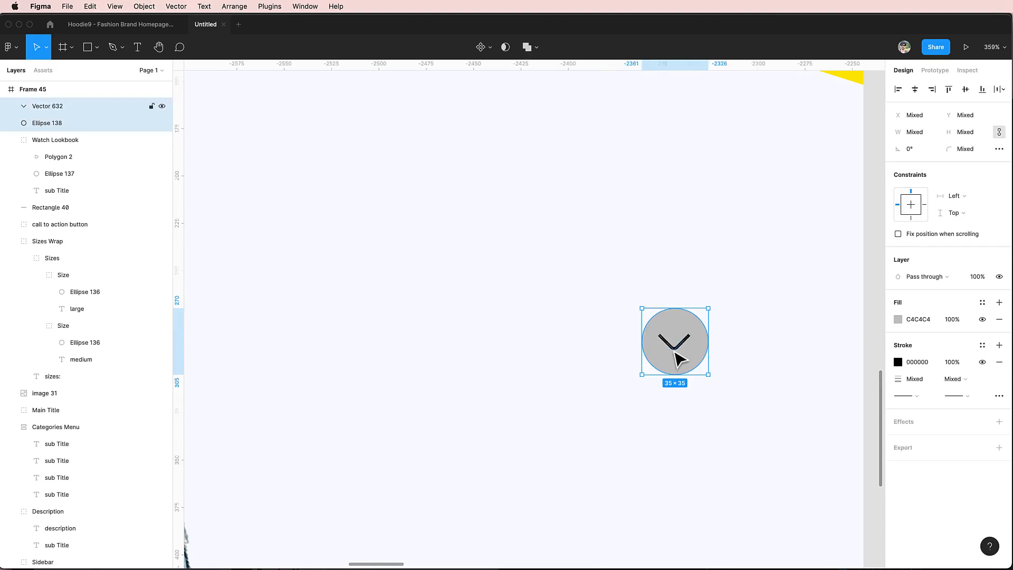
click(697, 407)
click(675, 347)
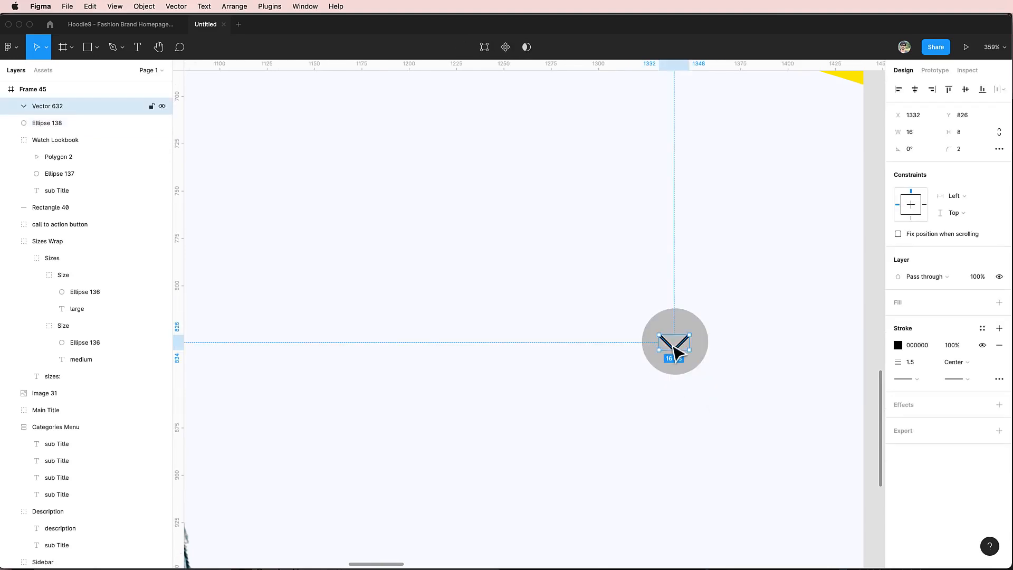
Nudge the chevron inside the grey circle to X 1333, Y 827.
key(Right)
key(Down)
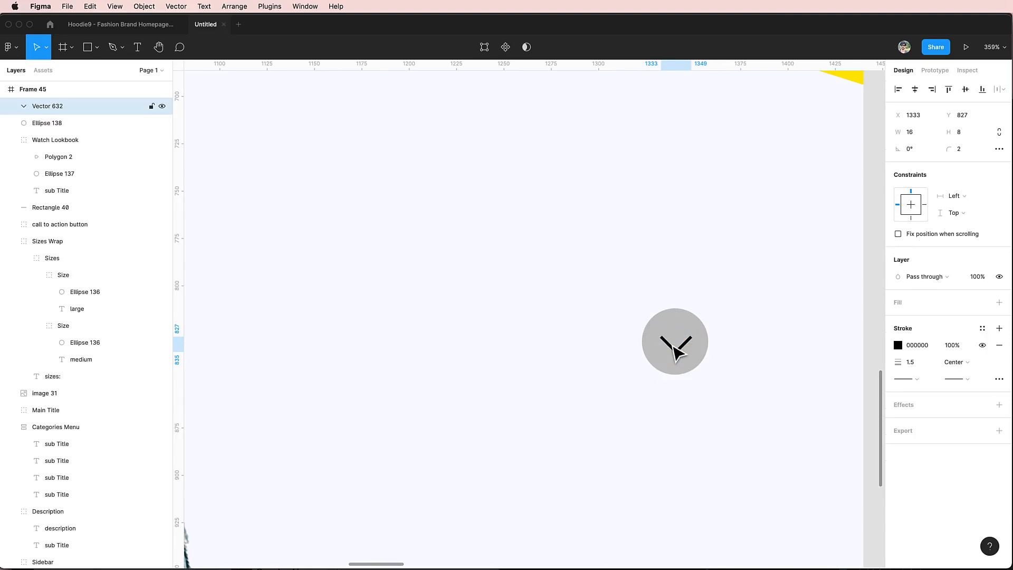
click(755, 367)
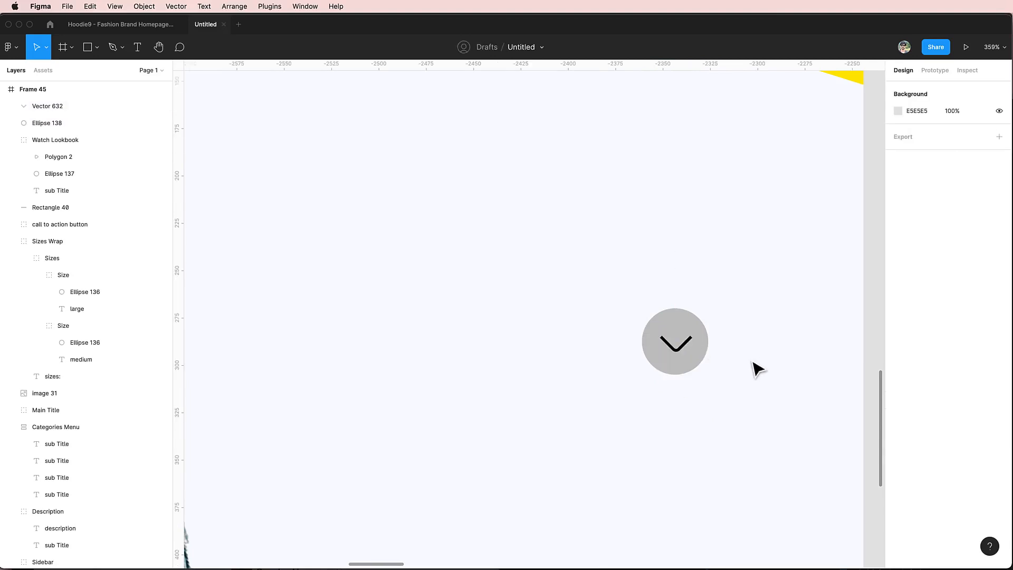
Delete the chevron and redraw a smaller downward-pointing one about 12 × 6 inside the grey circle with the Pen tool.
key(shift+0)
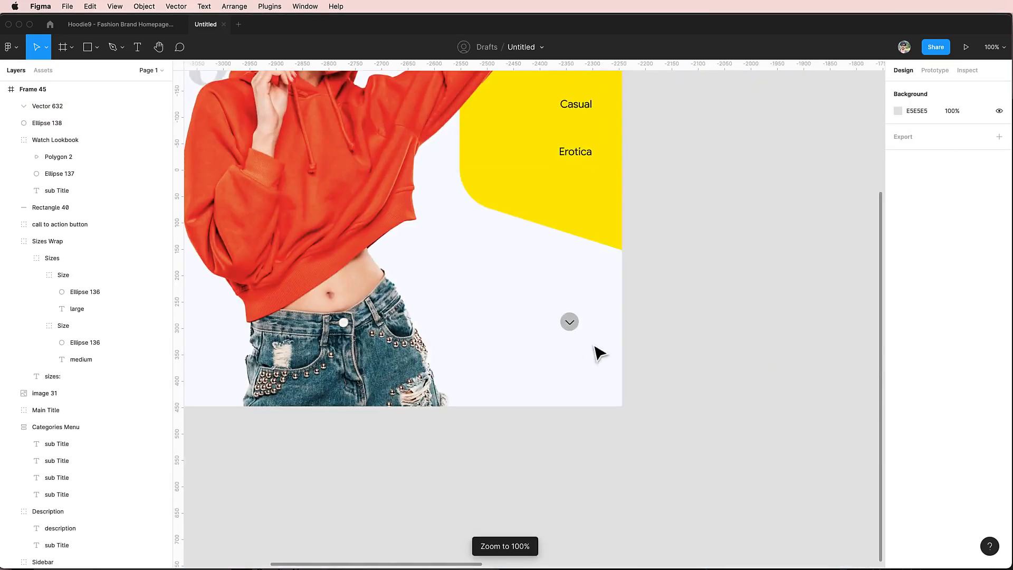
scroll(599, 353, up, 5)
scroll(586, 348, up, 4)
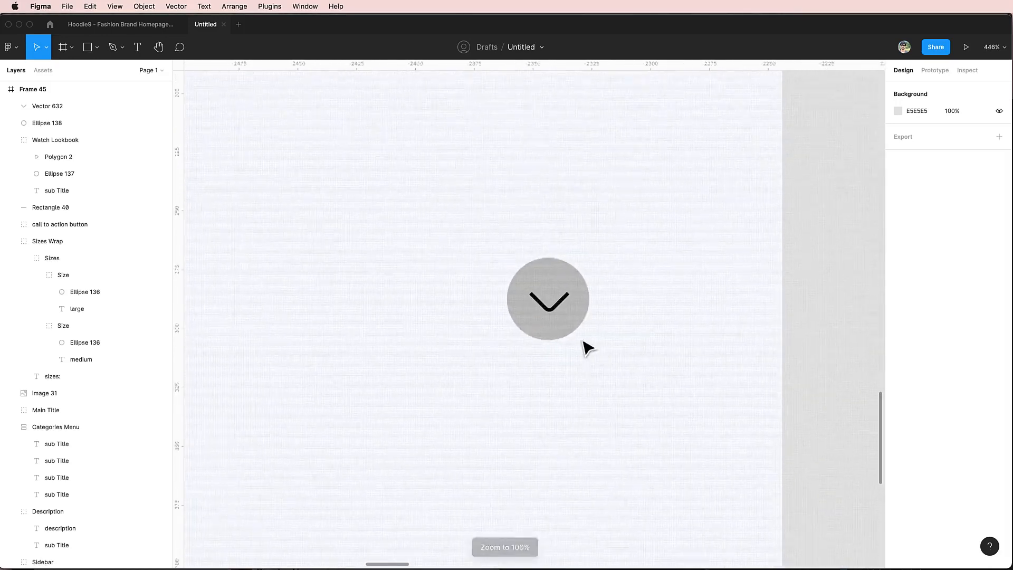
click(553, 315)
key(Delete)
key(p)
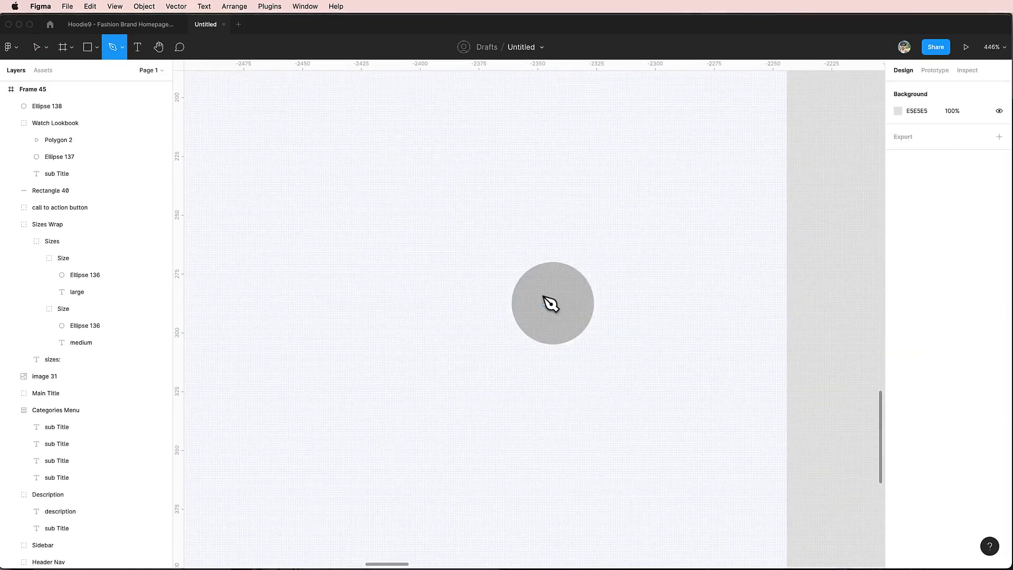
click(534, 297)
click(548, 310)
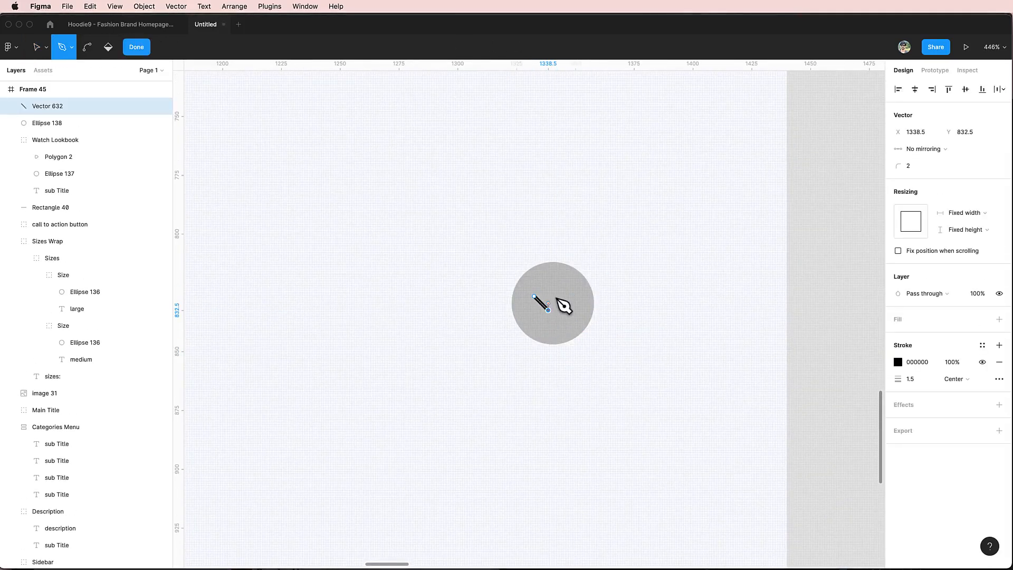
click(562, 297)
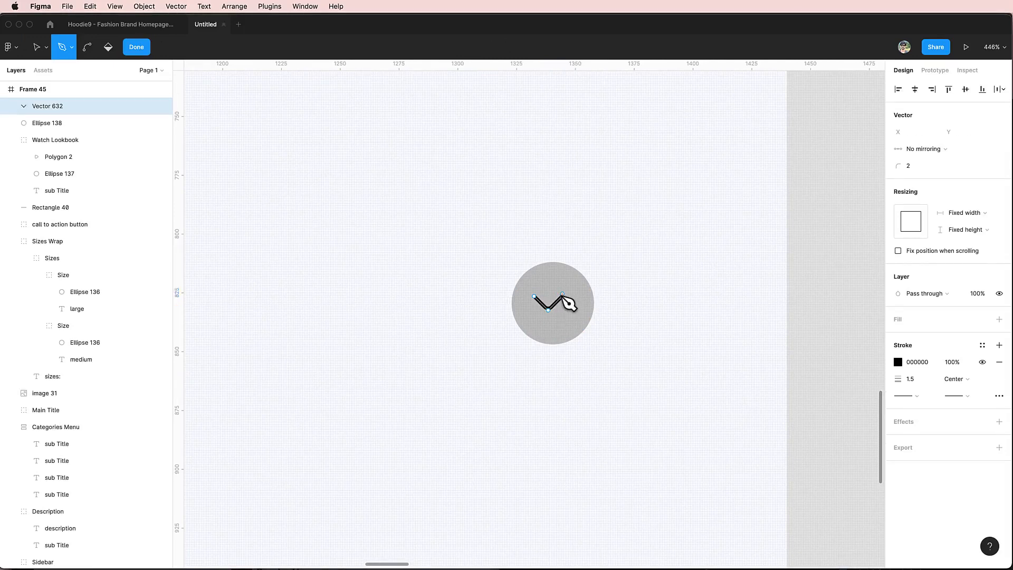
key(Escape)
Nudge the new chevron to X 1334.5, Y 827.5 so it sits in the middle of the grey circle.
key(Right)
key(Right)
key(Down)
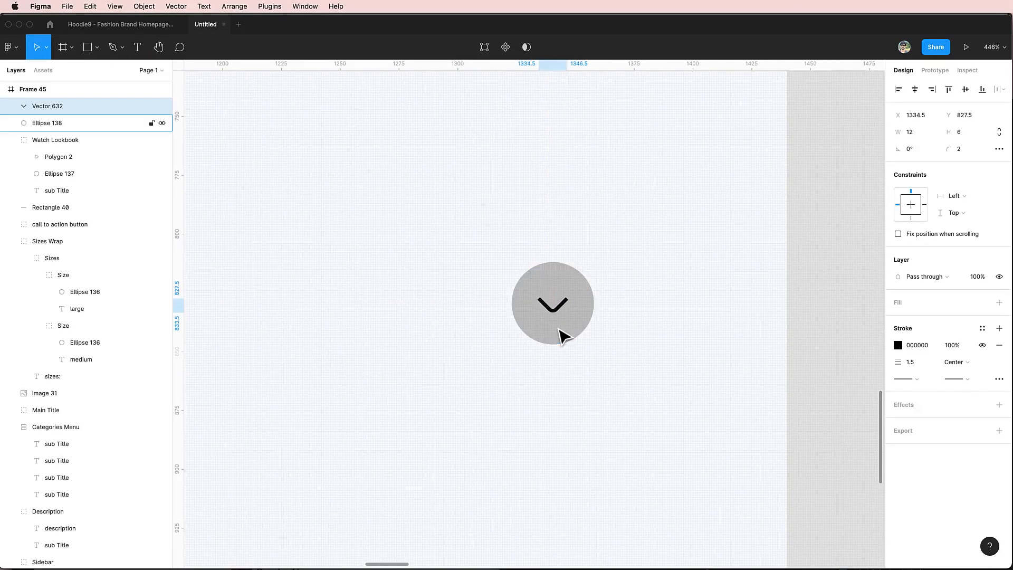
key(shift+0)
click(555, 342)
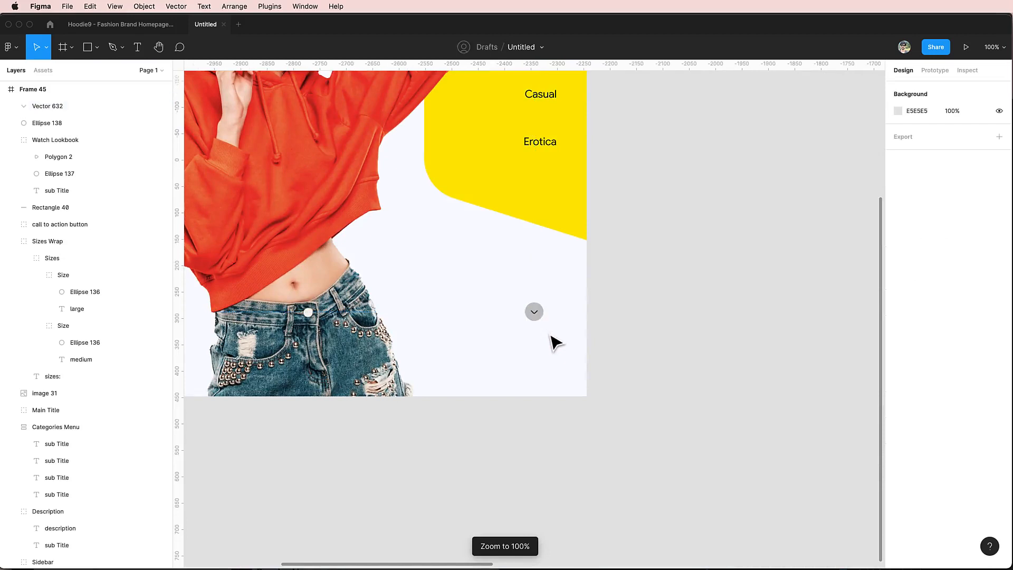
Set the chevron's corner radius to 1.
scroll(554, 342, up, 10)
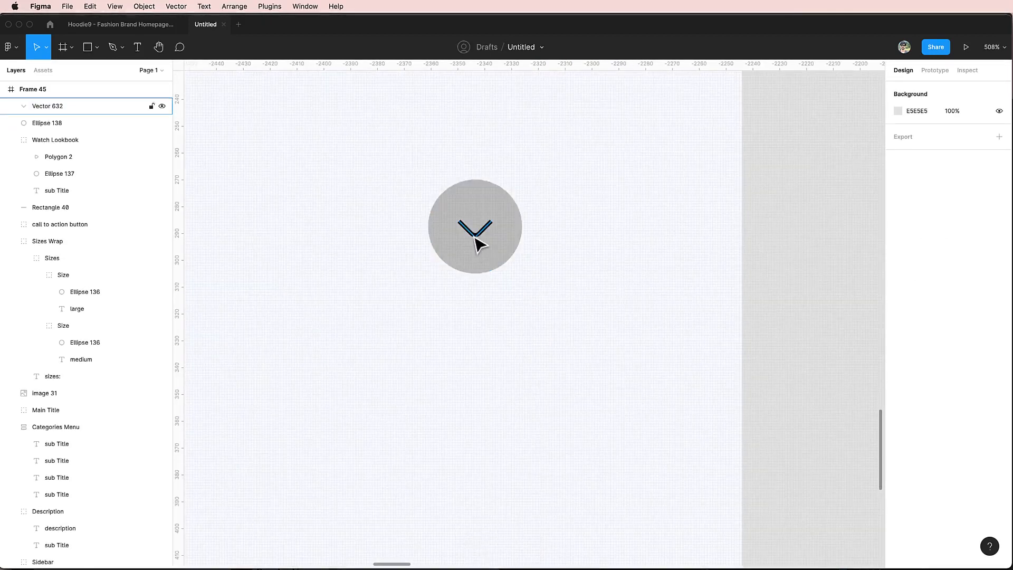
click(476, 238)
click(968, 154)
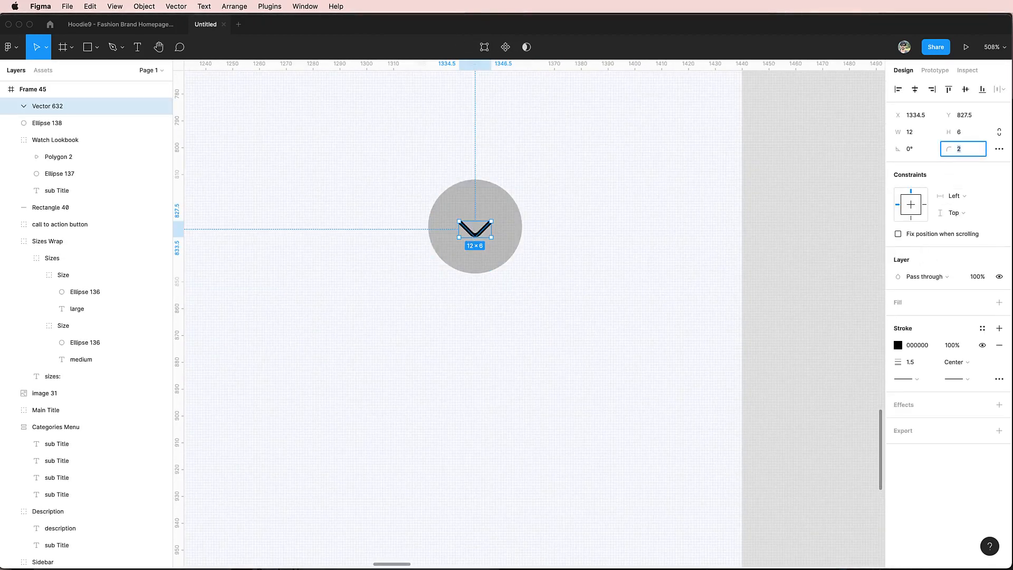
click(673, 255)
scroll(642, 258, left, 2)
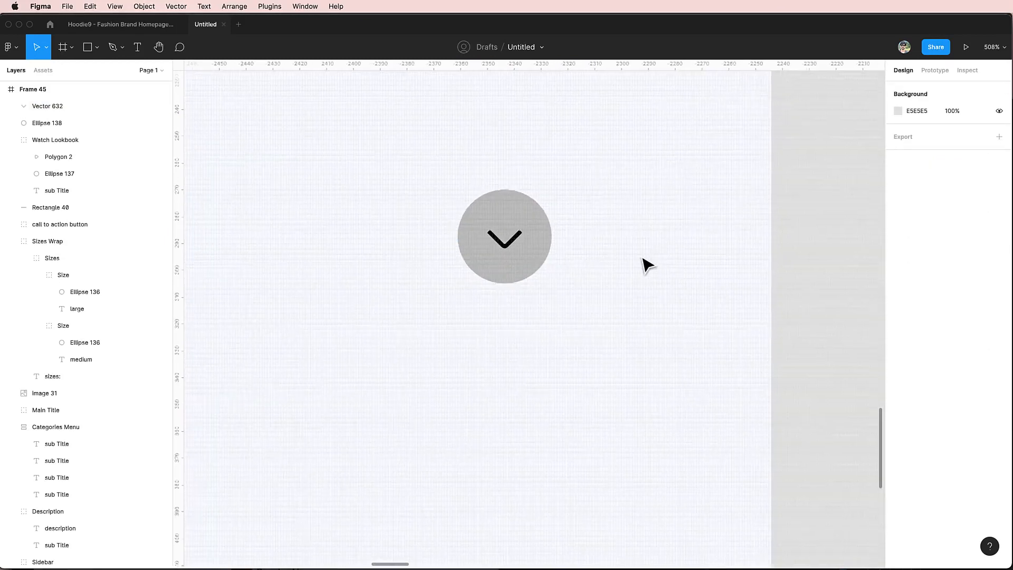
Group the chevron with the grey circle and name the group Arrow.
click(538, 257)
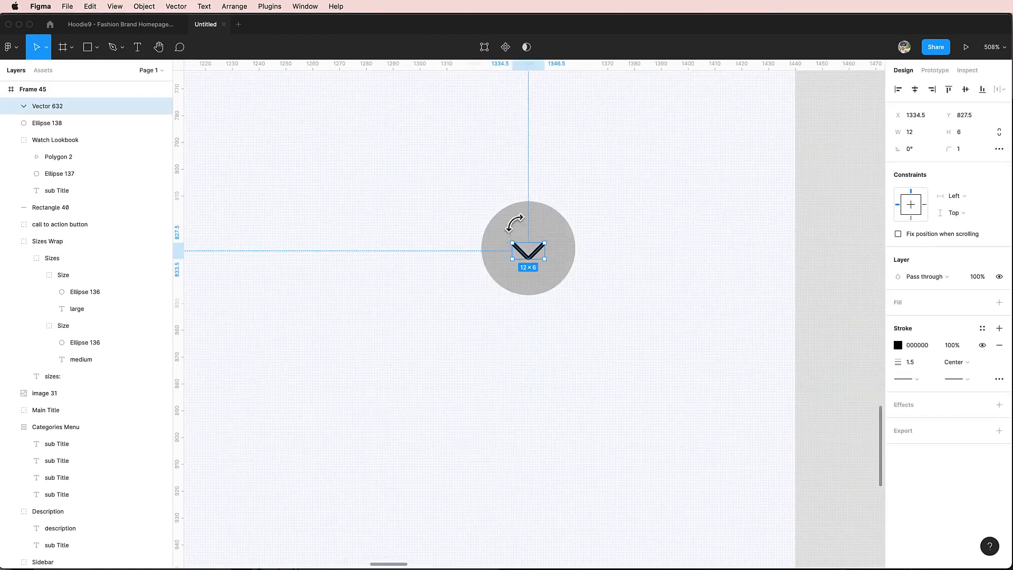
shift+click(516, 226)
key(super+g)
key(super+r)
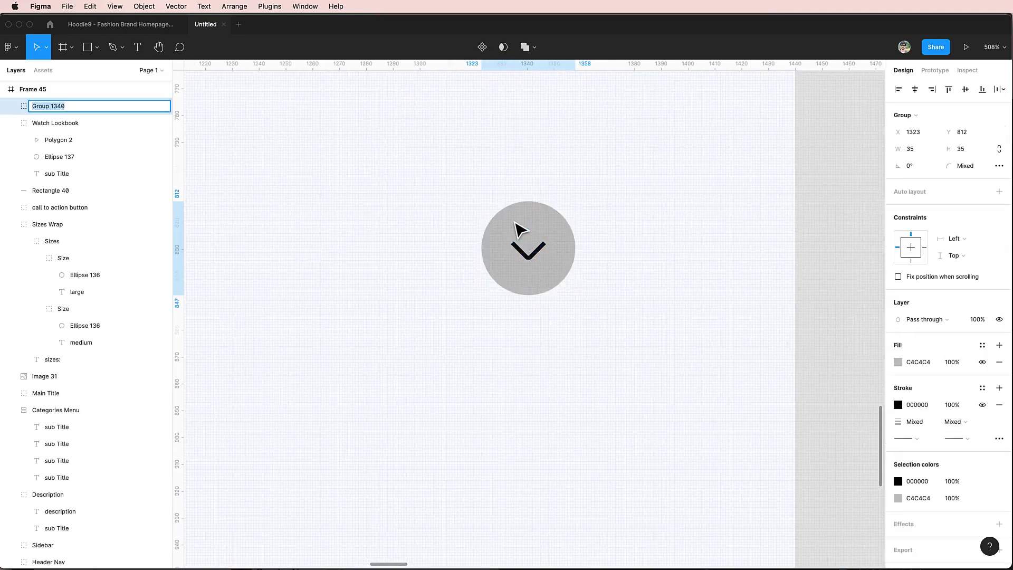
text(Arrow)
key(Return)
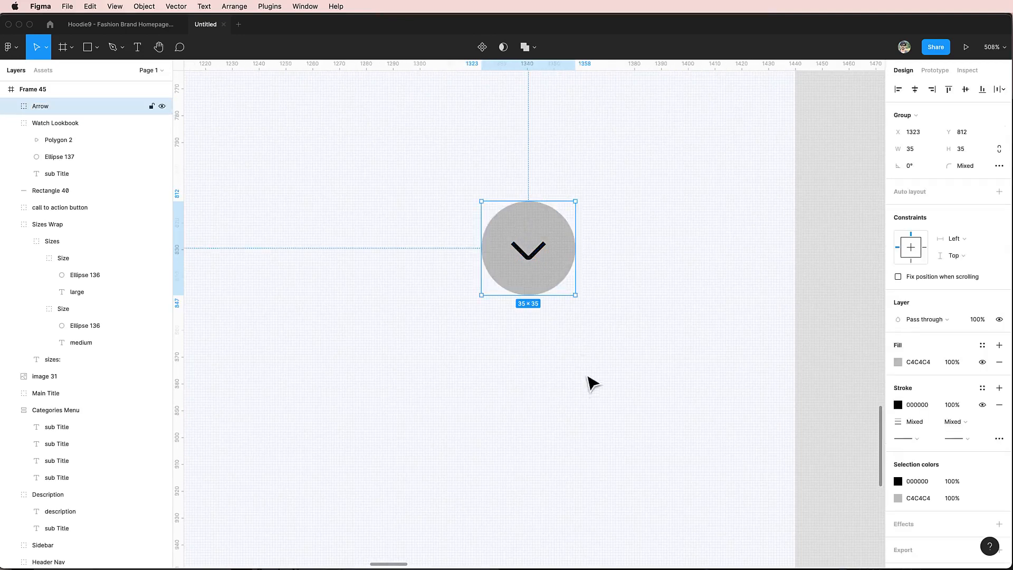
Duplicate the Arrow group straight down to Y 865 and flip the upper one vertically so it points up.
drag(533, 221, 498, 358)
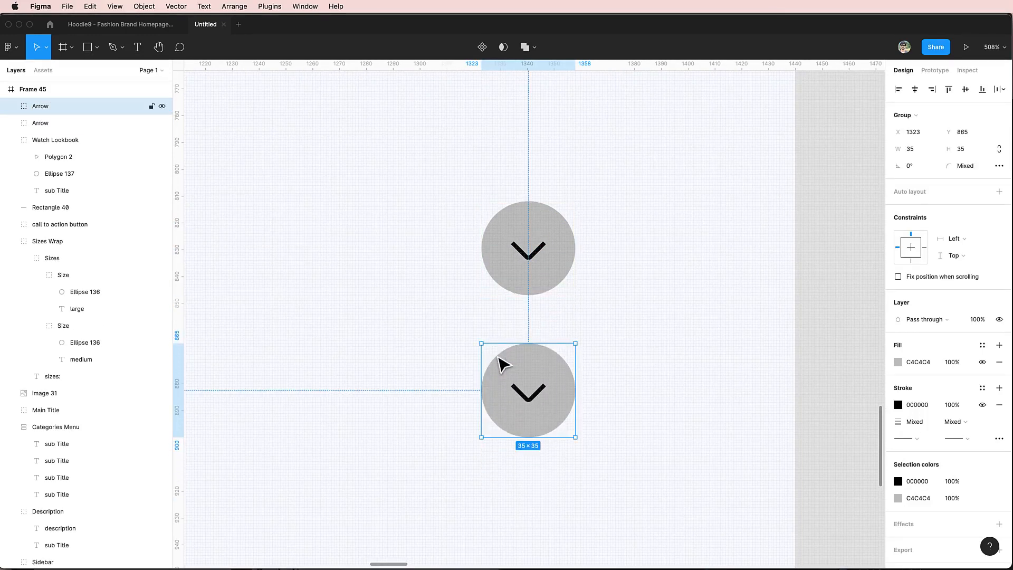
click(550, 256)
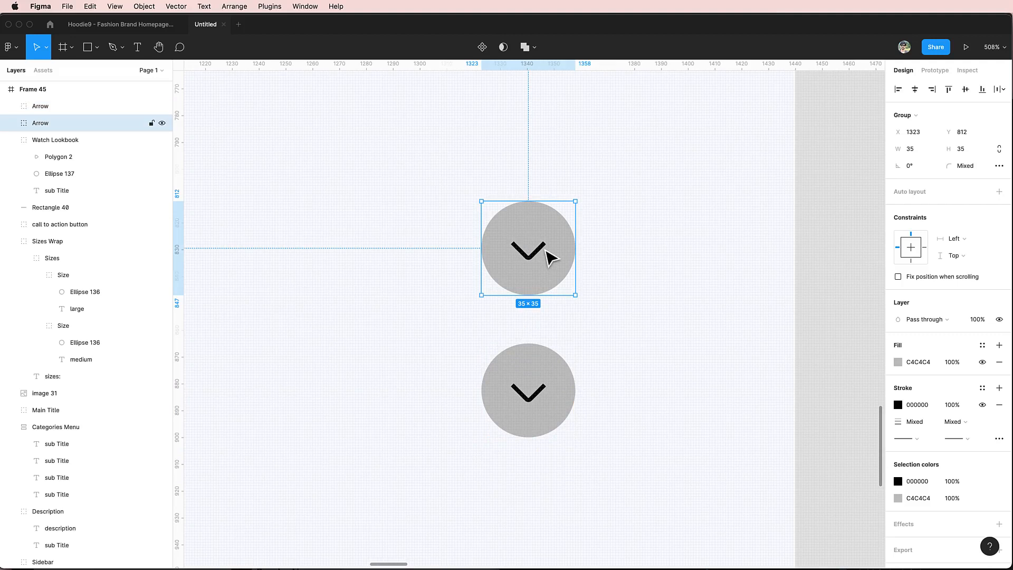
key(shift+v)
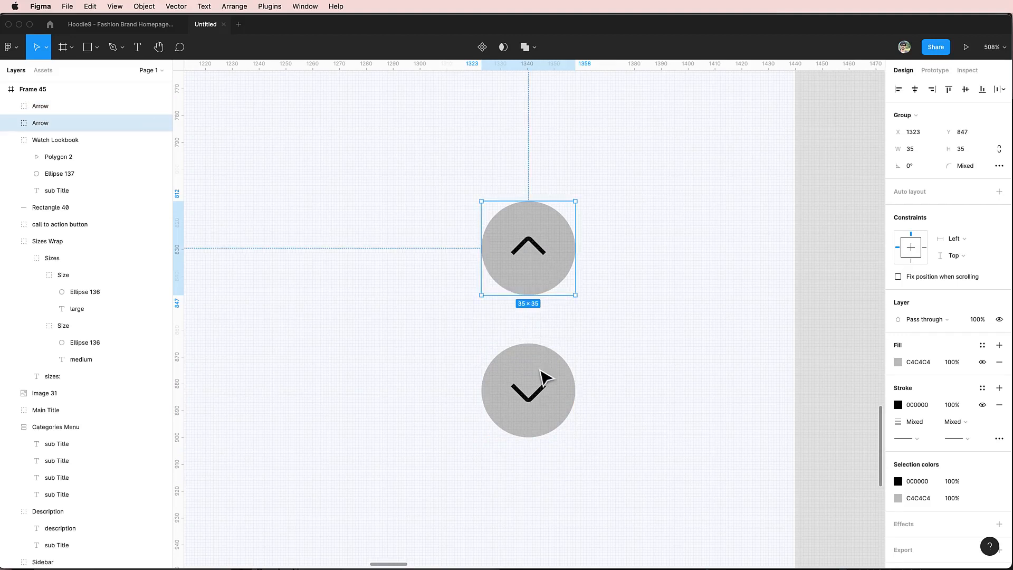
Group the up and down arrows and name the group Slider Arrows.
shift+click(544, 379)
key(super+g)
key(super+r)
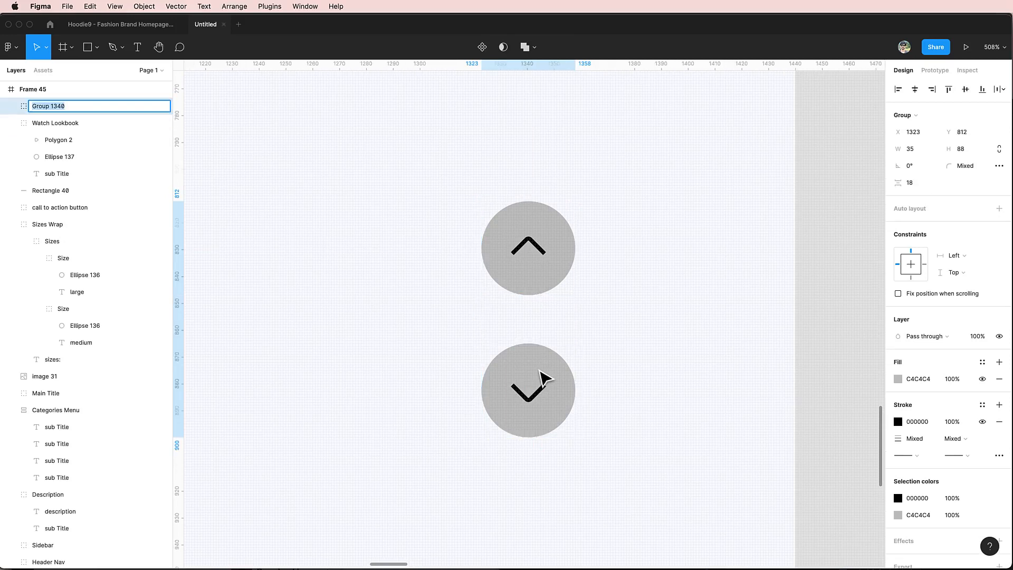
text(ASli)
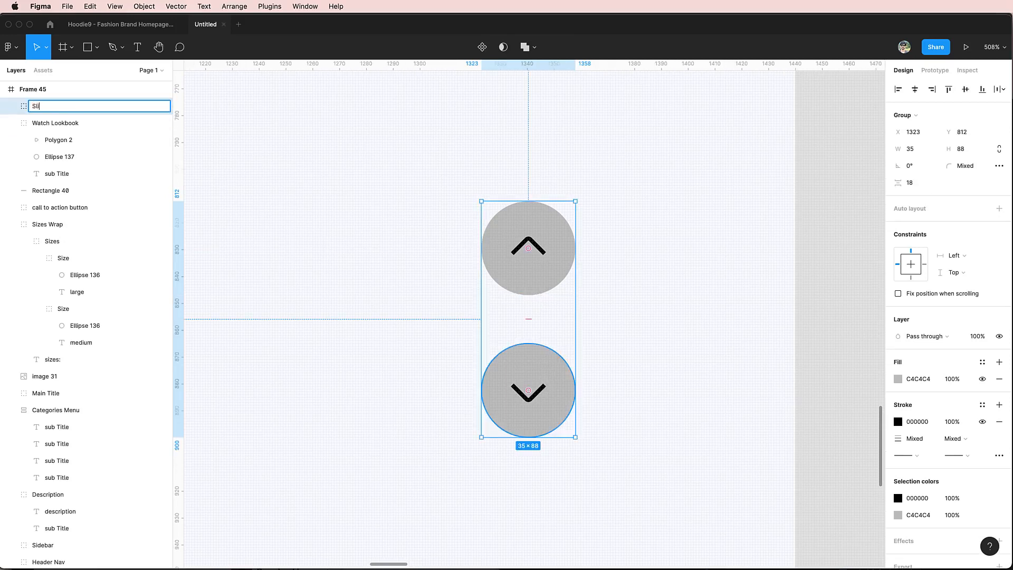
text(der Arrows)
key(Return)
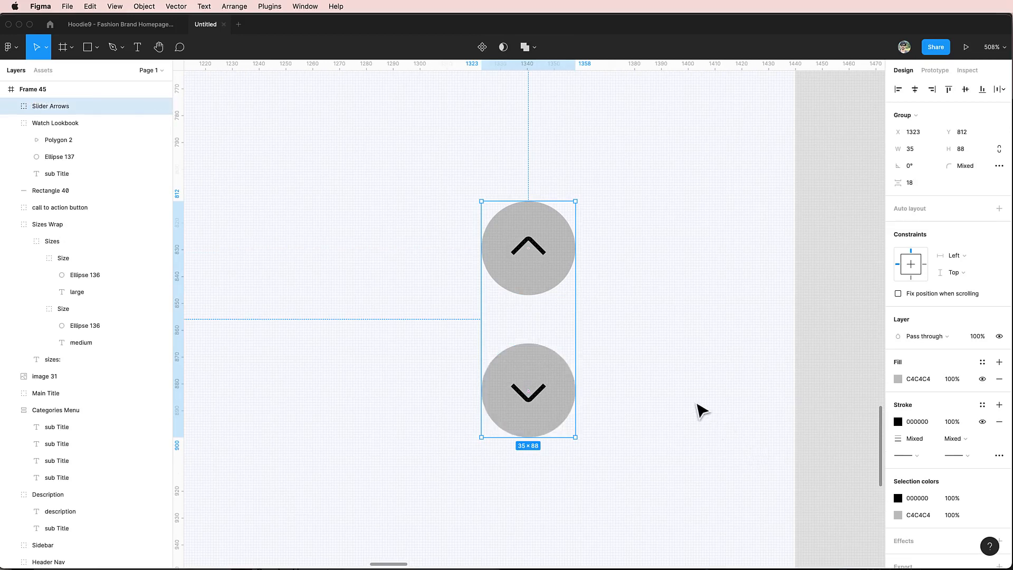
Move the Slider Arrows group slightly down and to the right, in line with the right edge of the categories menu.
key(shift+0)
click(678, 391)
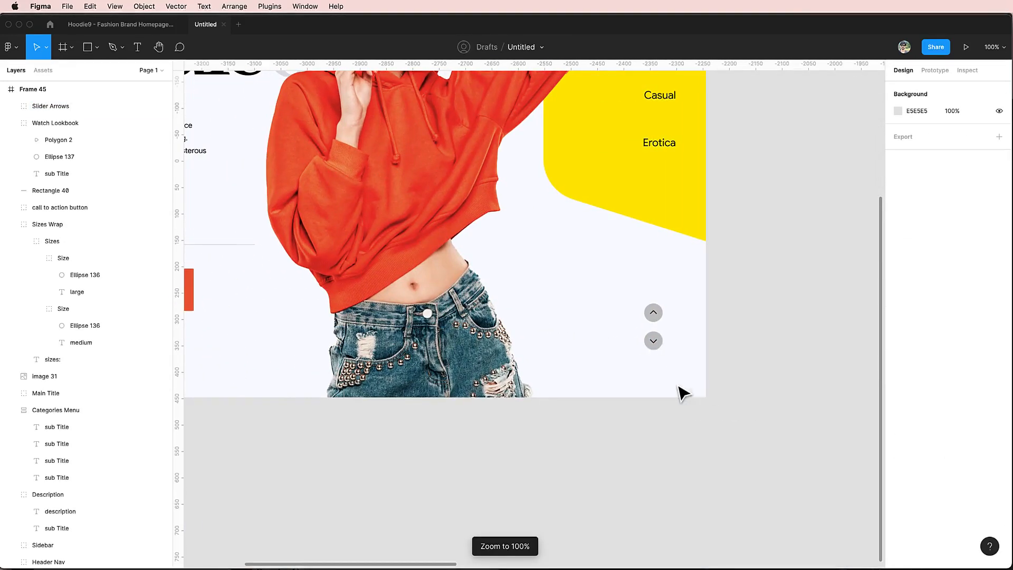
mouse_move(653, 340)
mouse_down()
mouse_move(670, 354)
mouse_move(663, 350)
mouse_up()
click(615, 441)
Copy the hex value 3C5F67 from the COLOR 01 swatch and apply it as the fill of the "hoodie" heading.
key(shift+1)
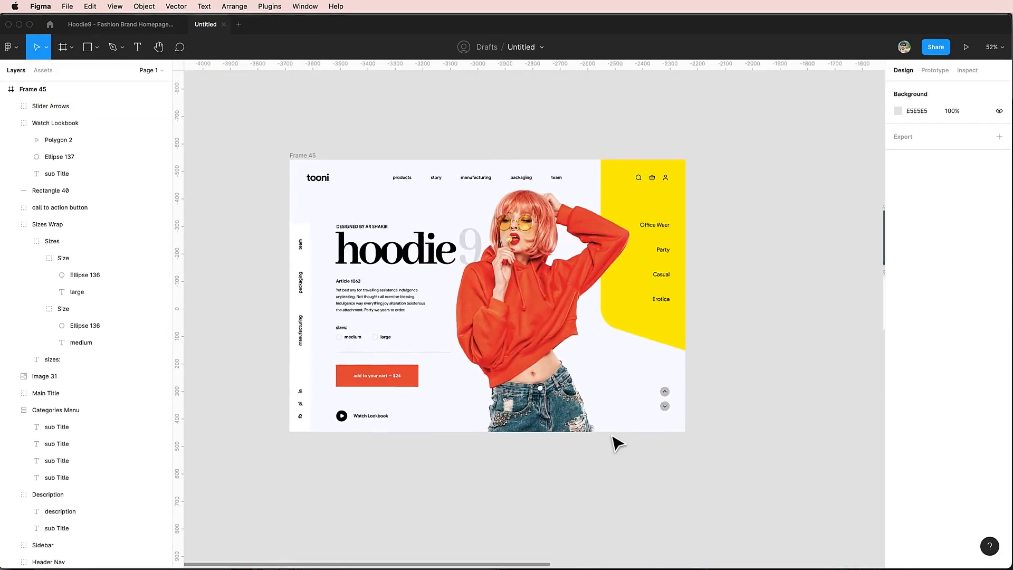
scroll(615, 441, up, 3)
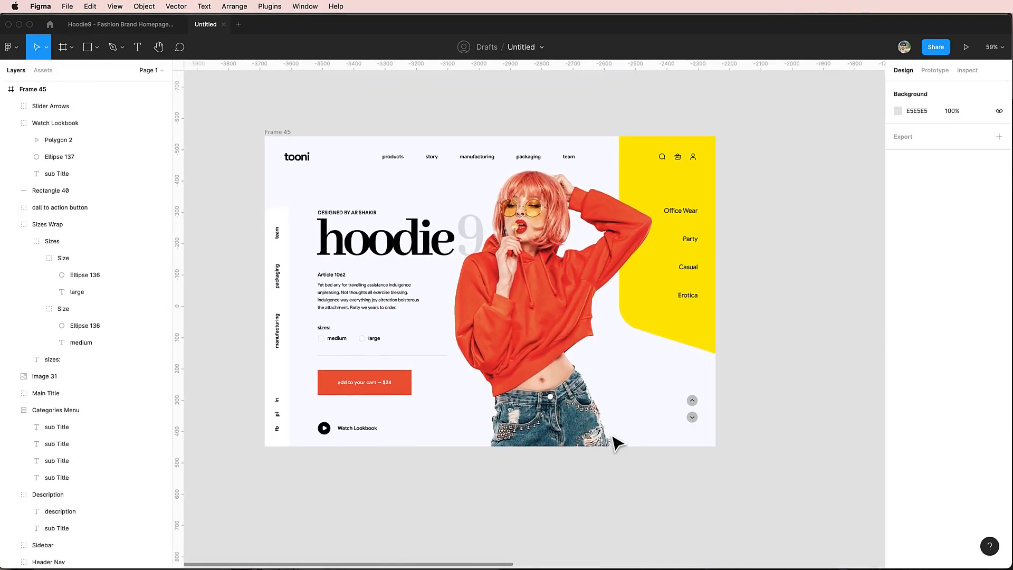
scroll(615, 441, right, 15)
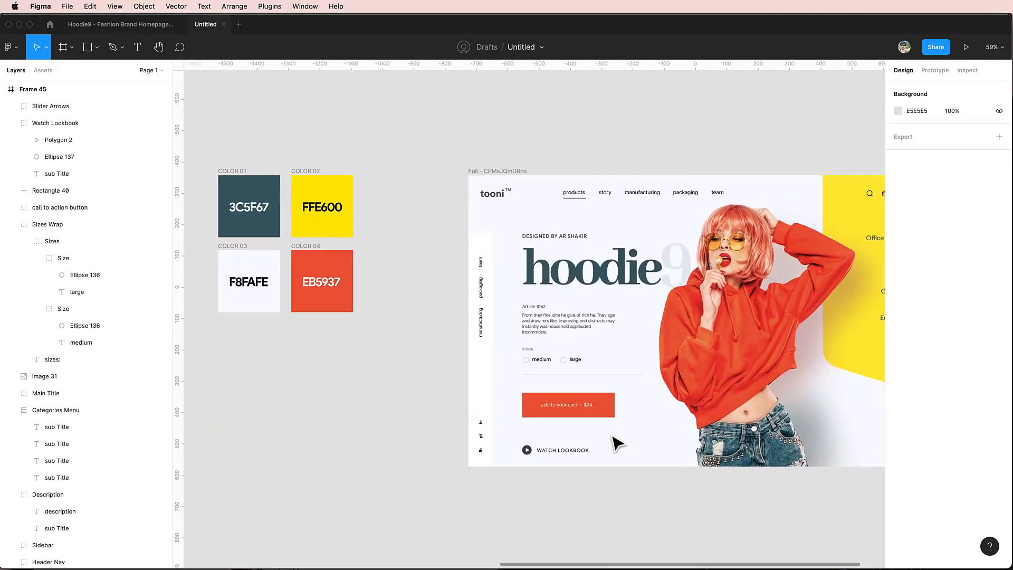
scroll(615, 441, left, 13)
super+click(275, 246)
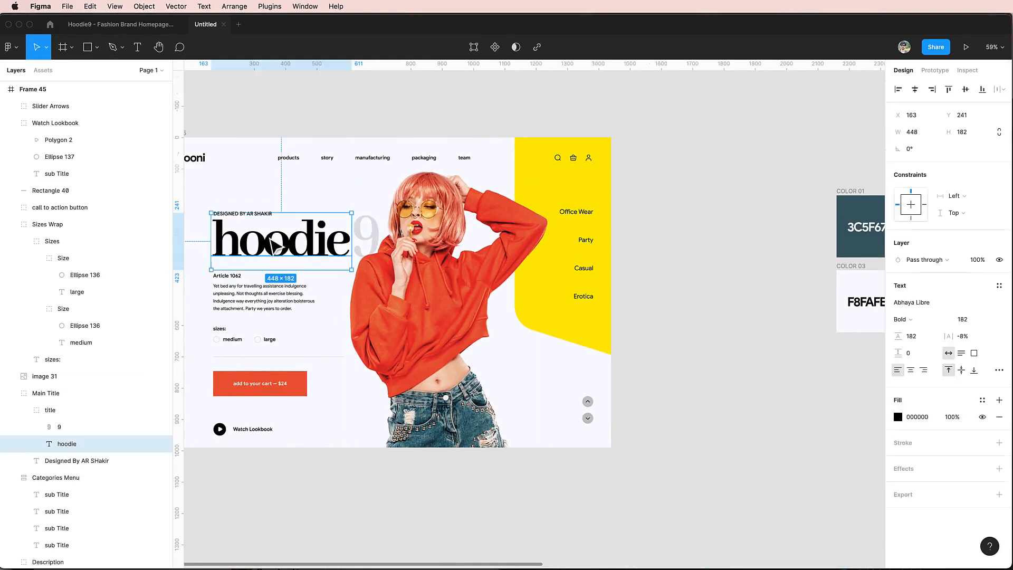
click(839, 212)
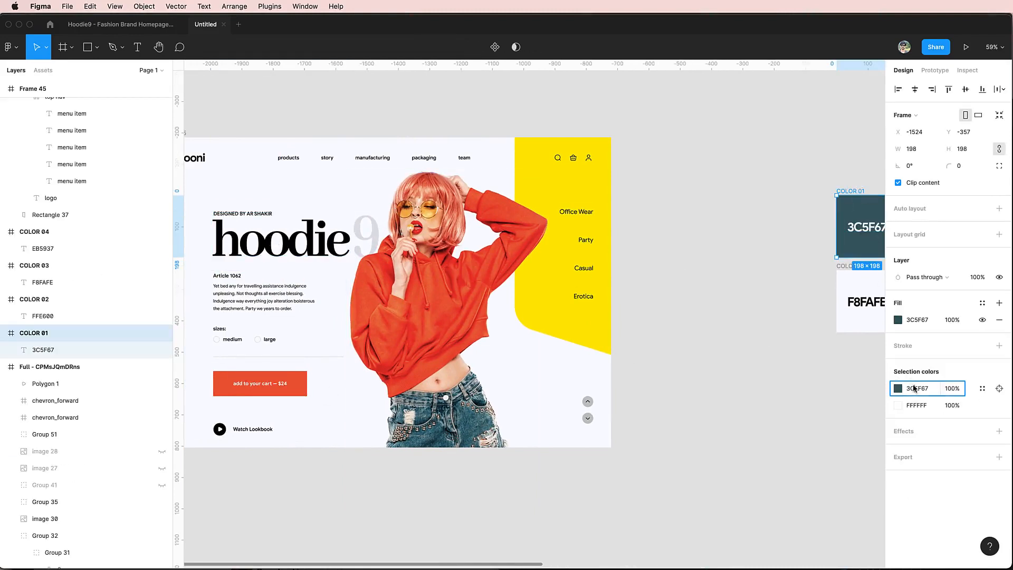
click(634, 425)
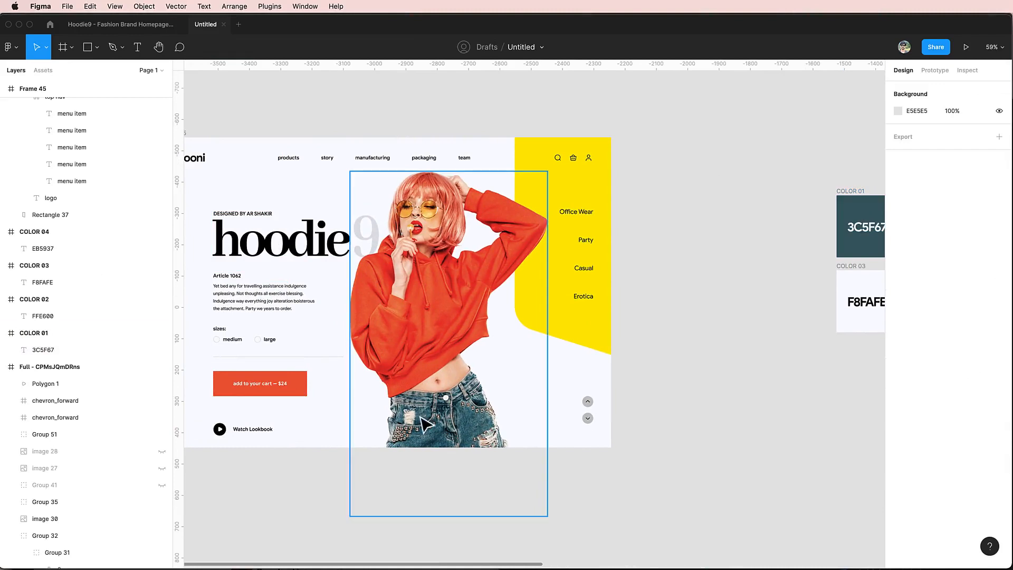
click(326, 251)
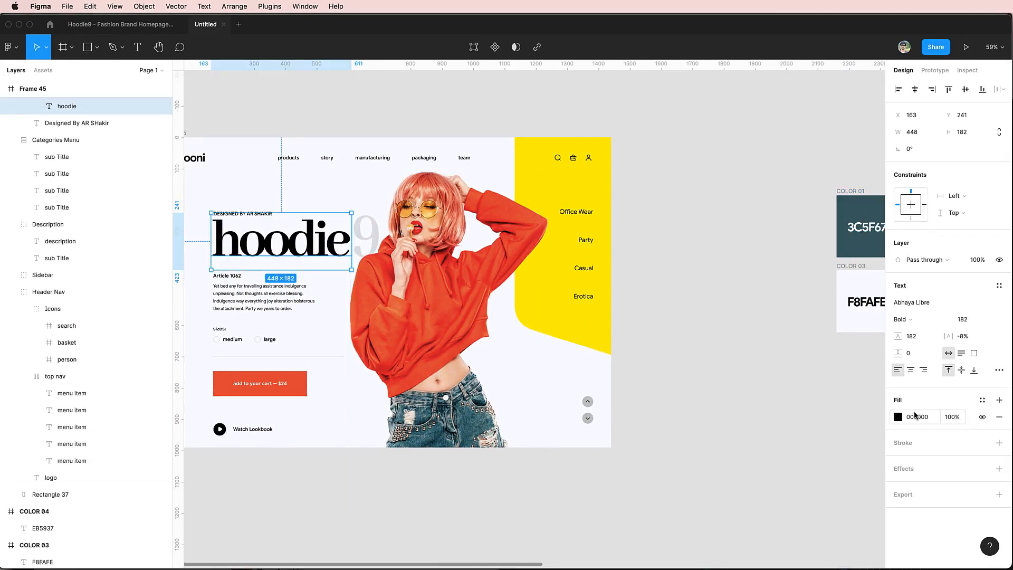
click(915, 416)
text(3C5F67)
key(Return)
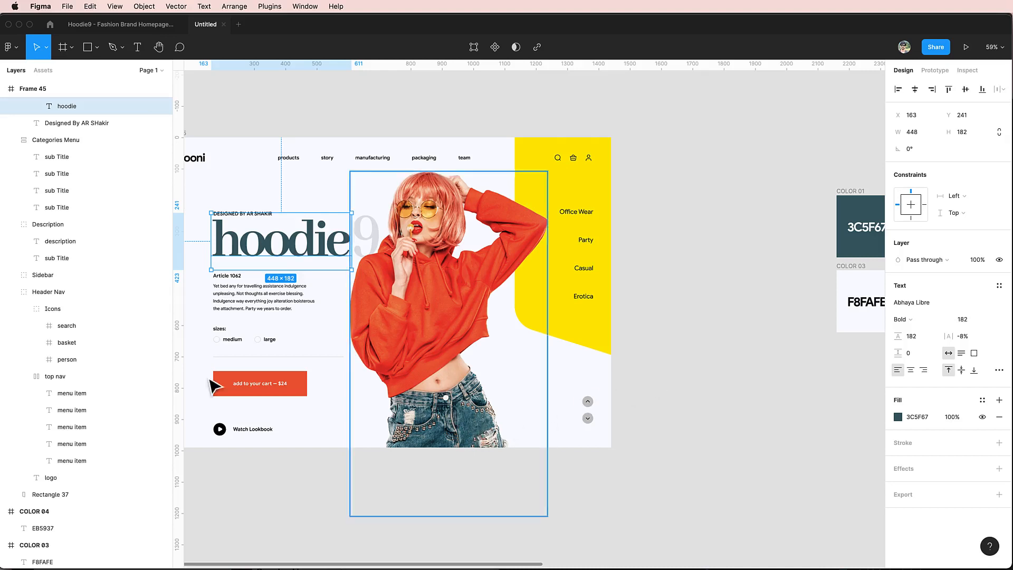
Check the fills of the add-to-cart button and the yellow shape against the palette, and review the whole page.
click(228, 381)
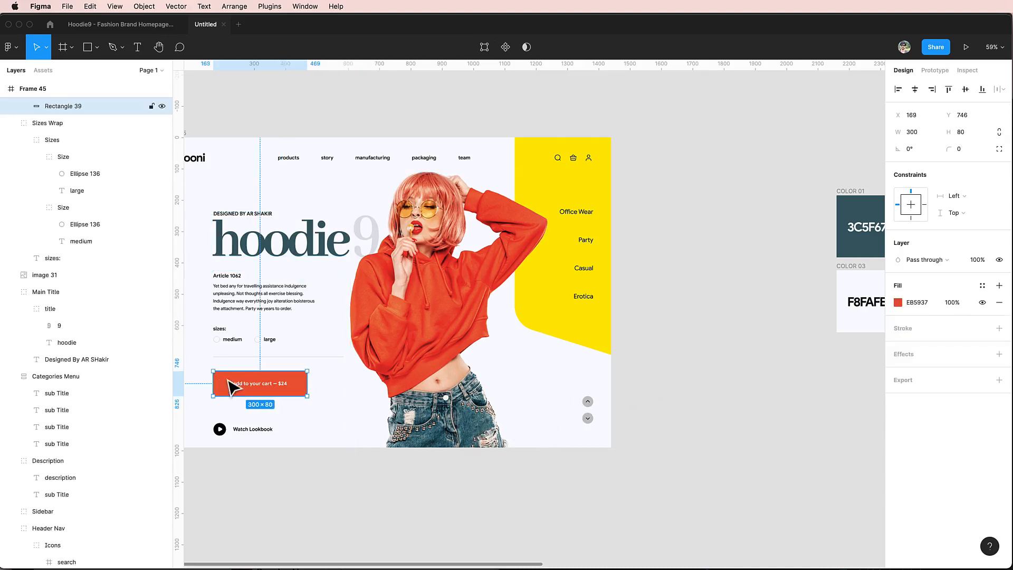
click(402, 324)
click(580, 191)
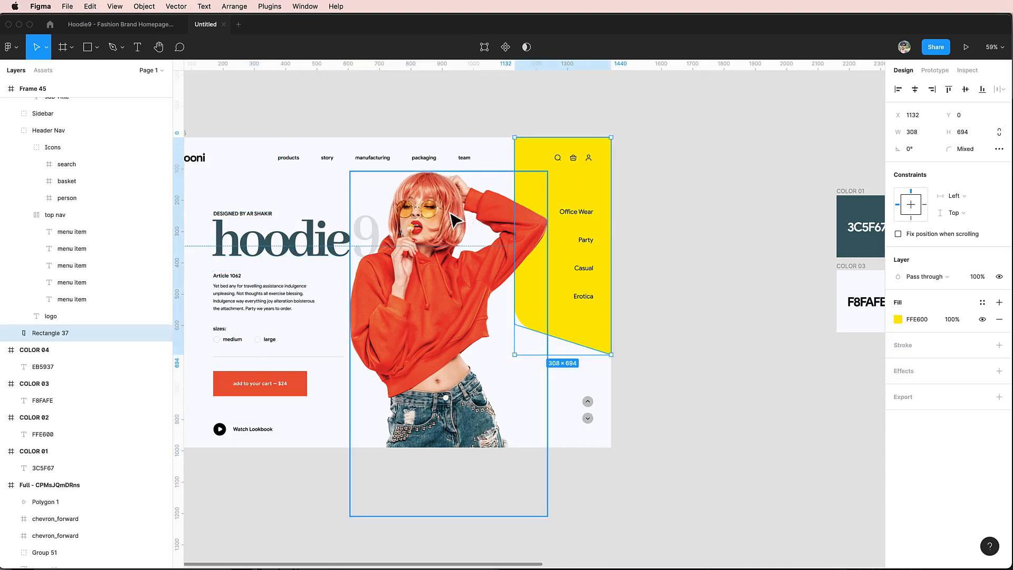
click(660, 255)
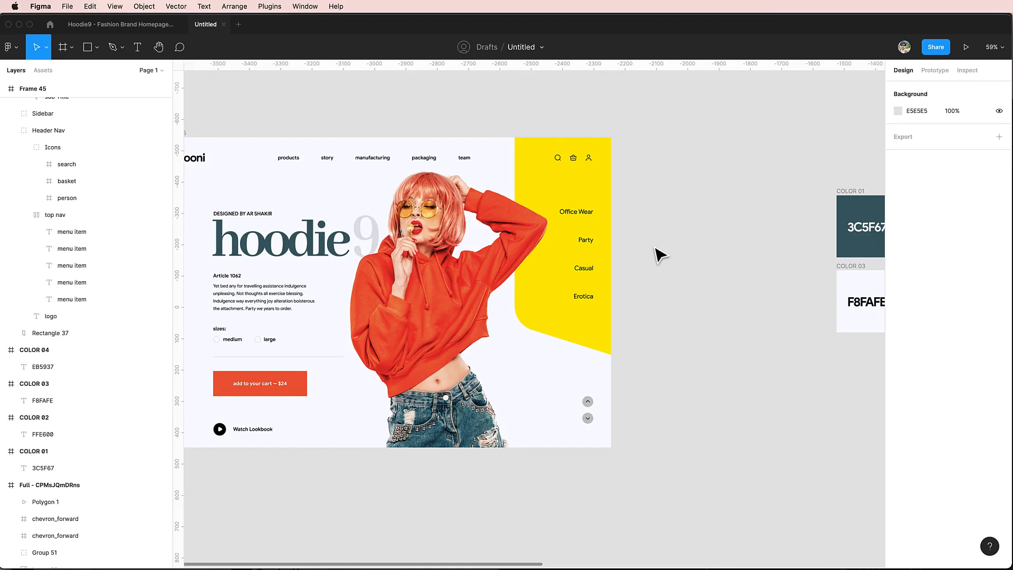
scroll(659, 256, left, 5)
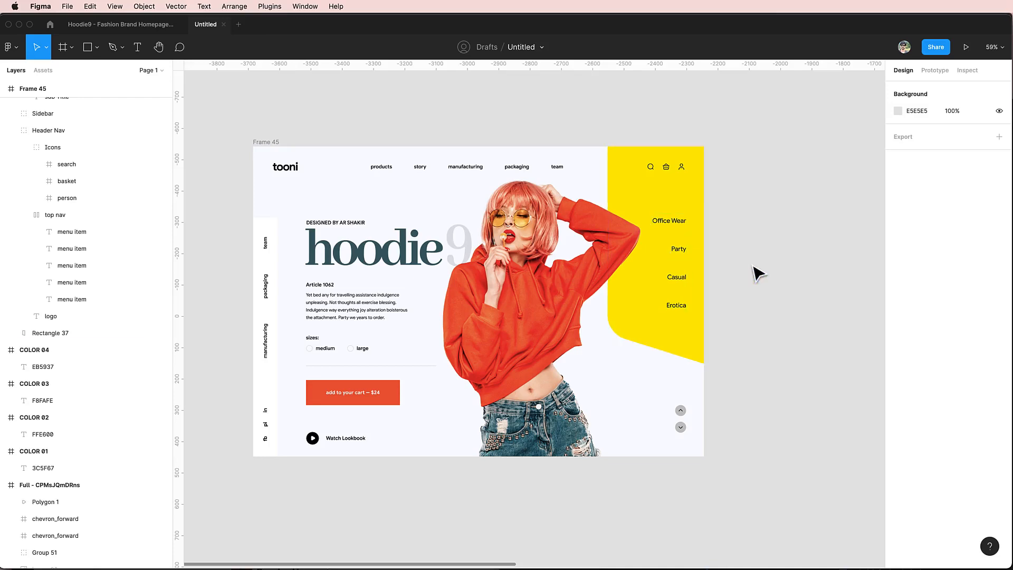
scroll(758, 273, left, 2)
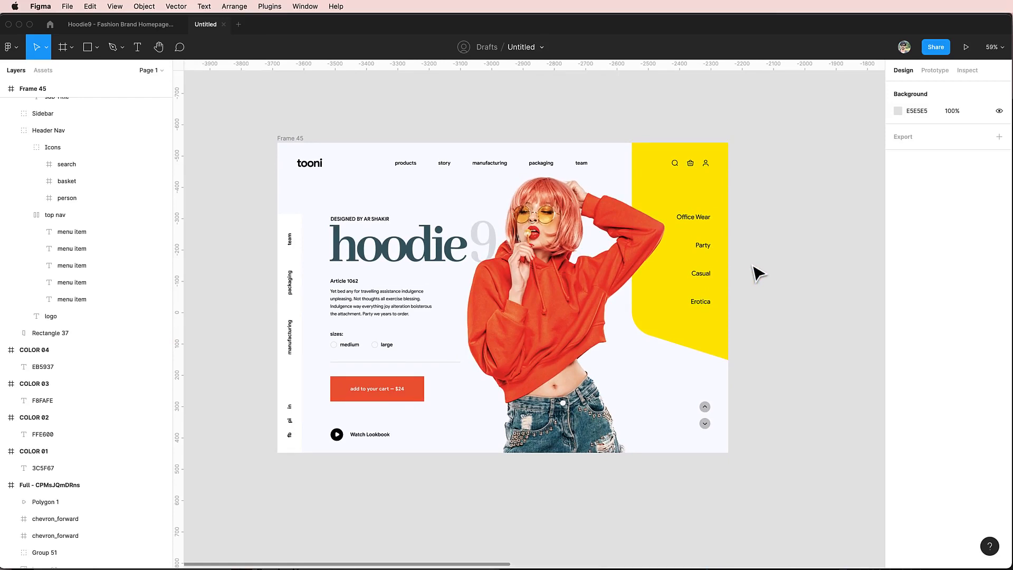
Draw a thin horizontal rectangle about 83 × 1 px beneath the "products" item in the header navigation.
scroll(758, 273, right, 20)
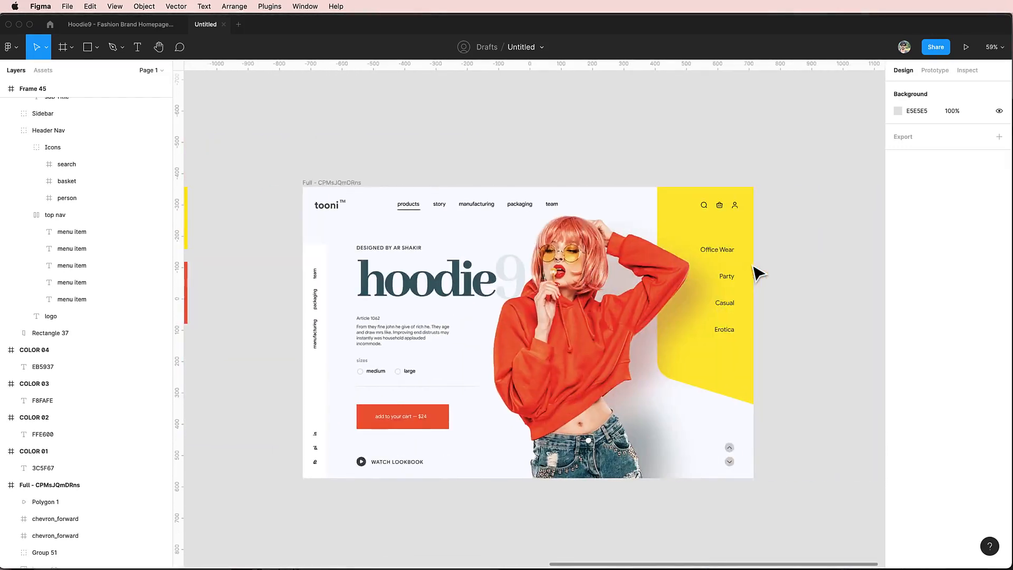
scroll(759, 272, left, 20)
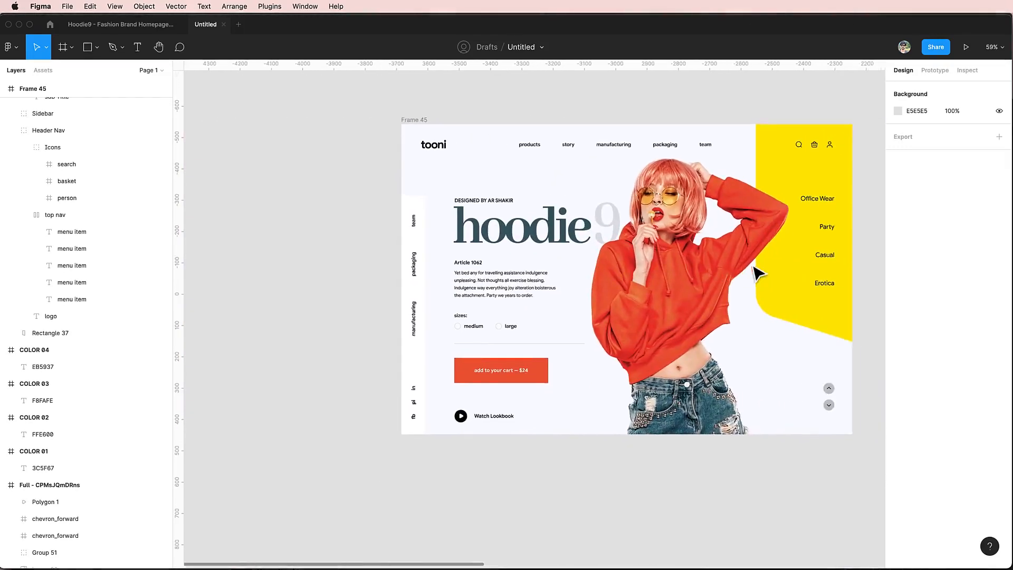
scroll(758, 273, up, 10)
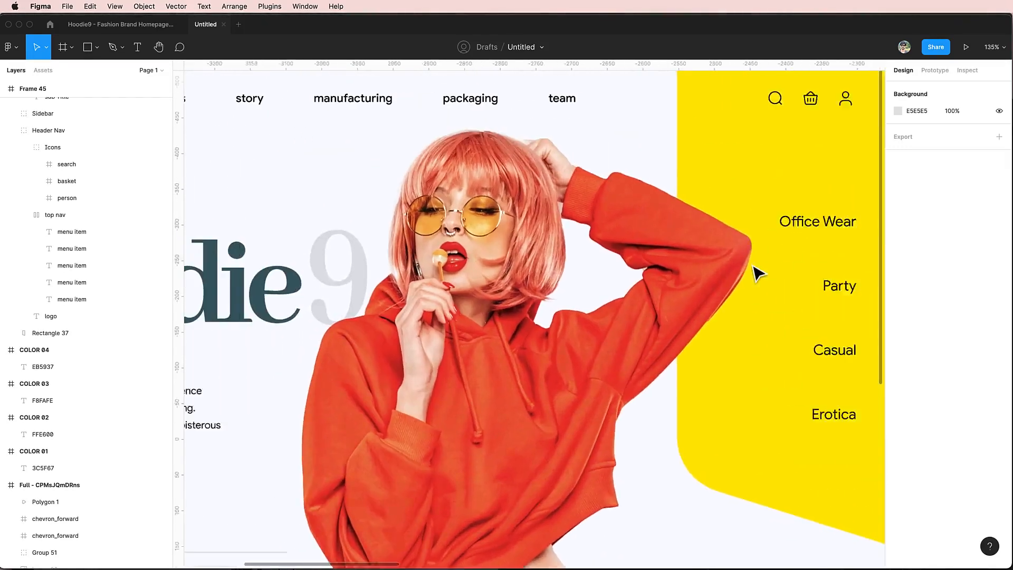
scroll(658, 240, left, 5)
click(411, 215)
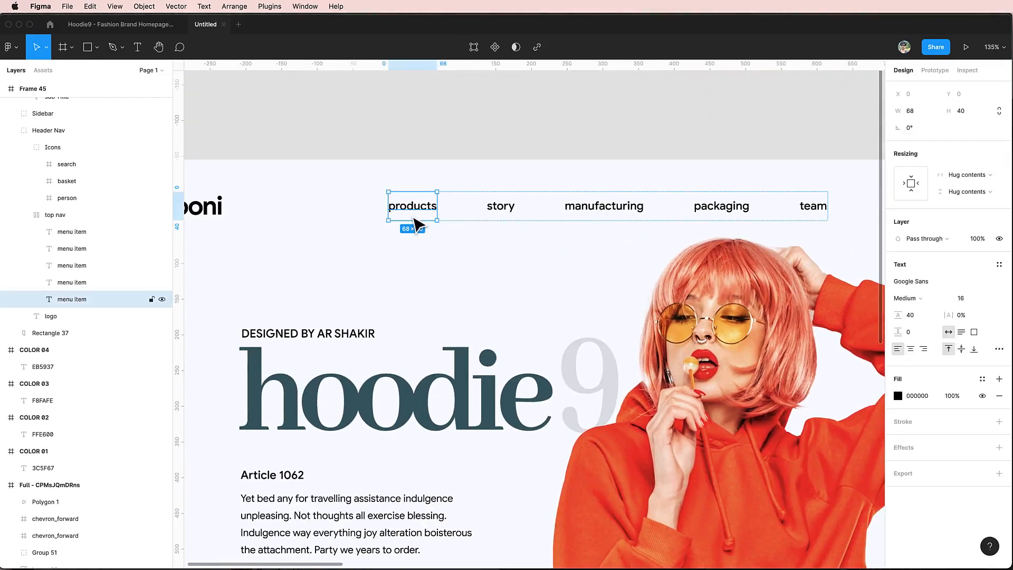
click(398, 239)
key(r)
drag(385, 229, 445, 228)
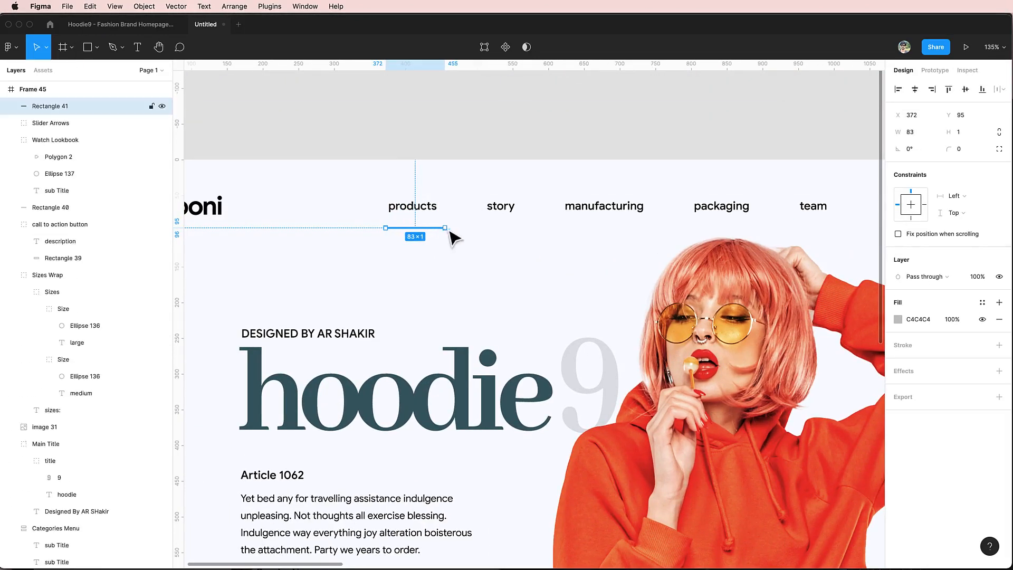
Fill the line under "products" with 000000 and set its height to 2.
click(921, 319)
text(000000)
key(Return)
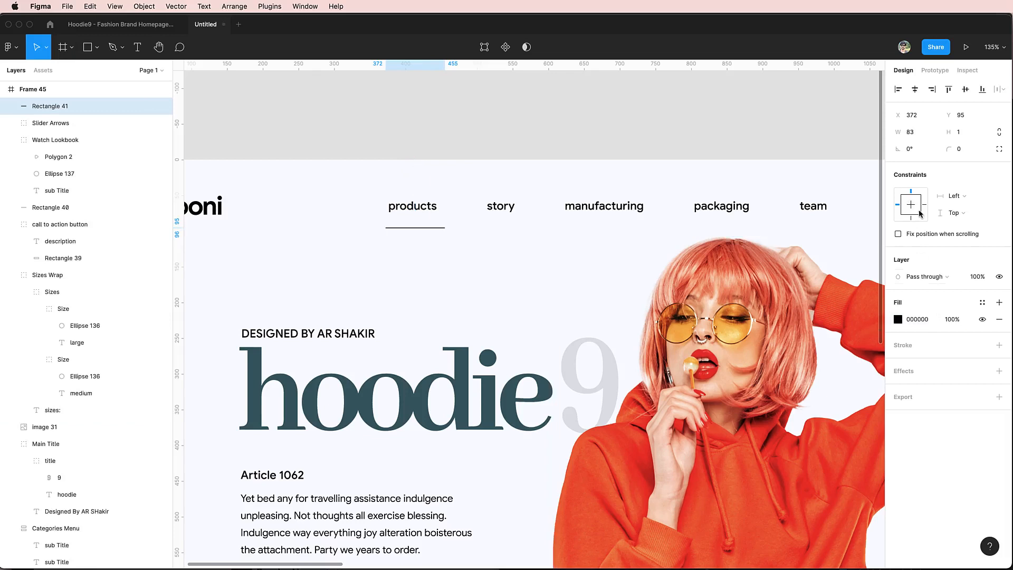
click(967, 137)
text(2)
key(Return)
Nudge the underline up 5 px and left 1 px beneath "products", and deselect it.
key(Up)
key(Up)
key(Up)
key(Up)
key(Up)
key(Left)
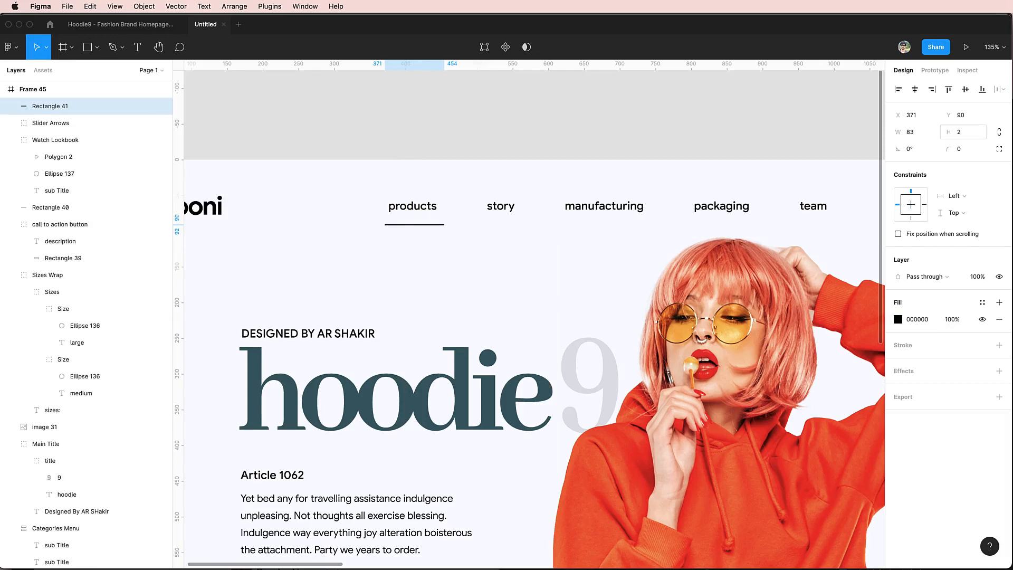
key(shift+0)
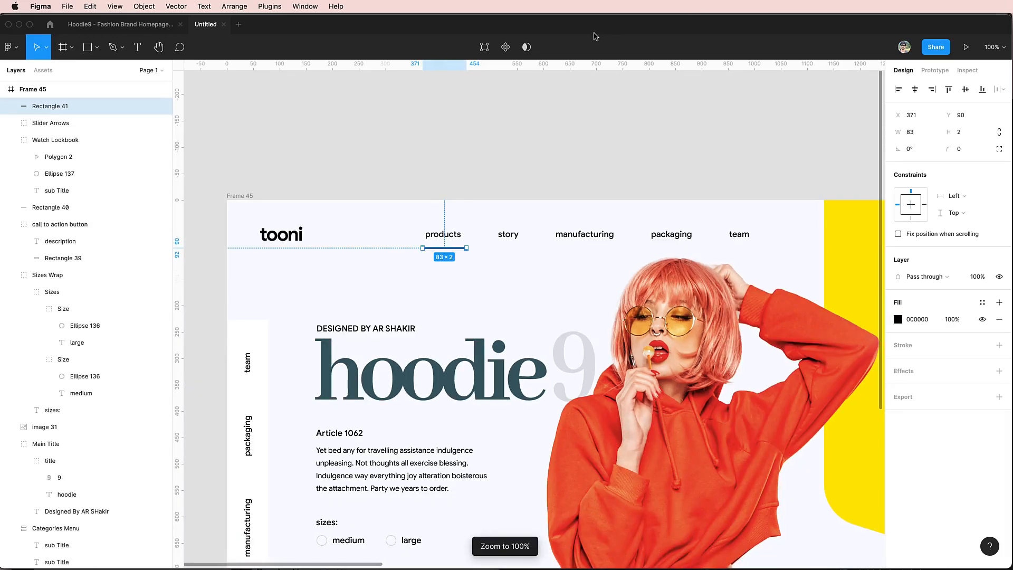
click(536, 144)
scroll(537, 143, down, 5)
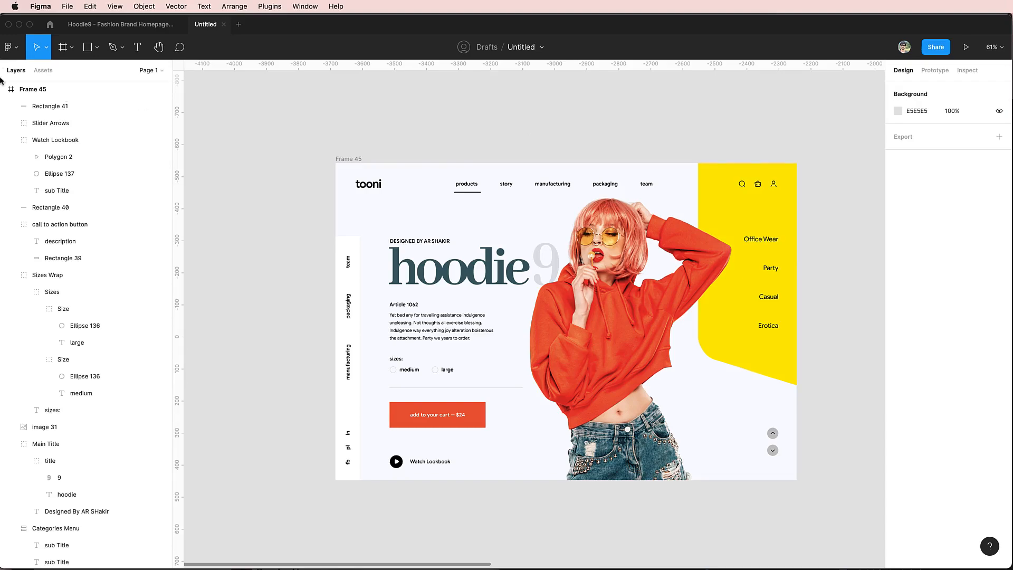
Browse the design files in the Published To Dribble project and dismiss the satisfaction survey.
click(50, 25)
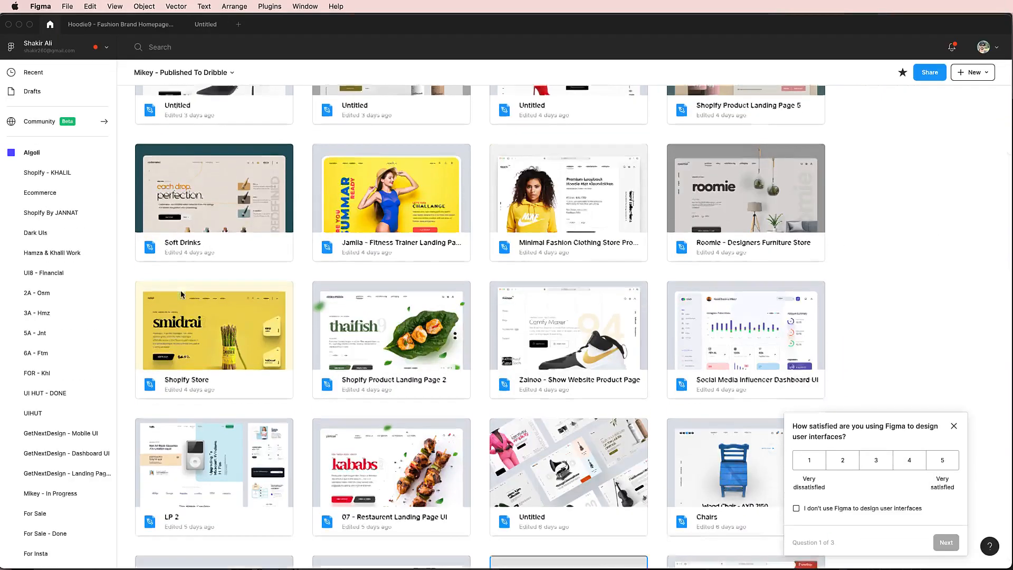
scroll(181, 294, down, 10)
scroll(181, 293, down, 20)
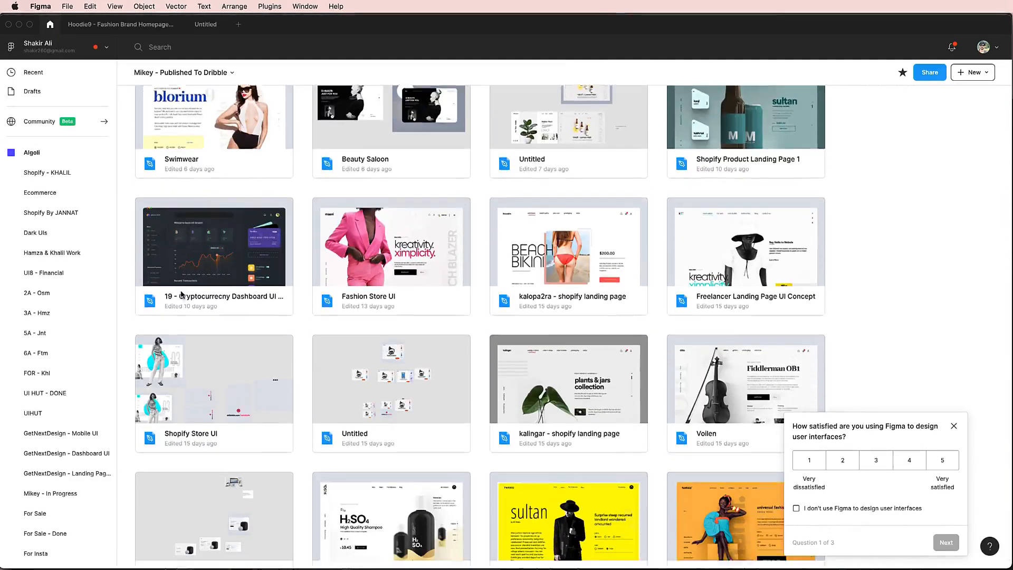
scroll(181, 294, down, 8)
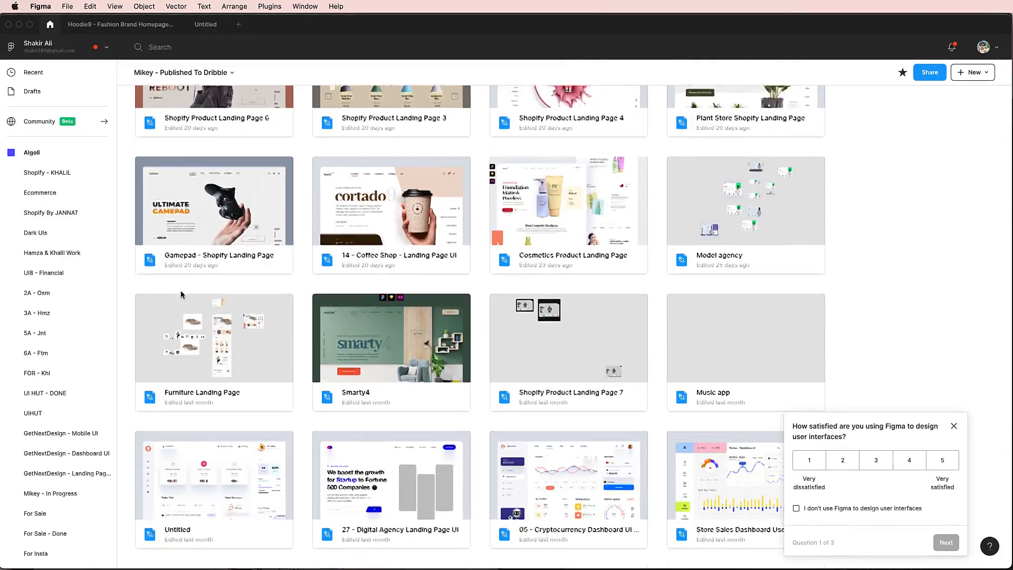
scroll(181, 294, down, 5)
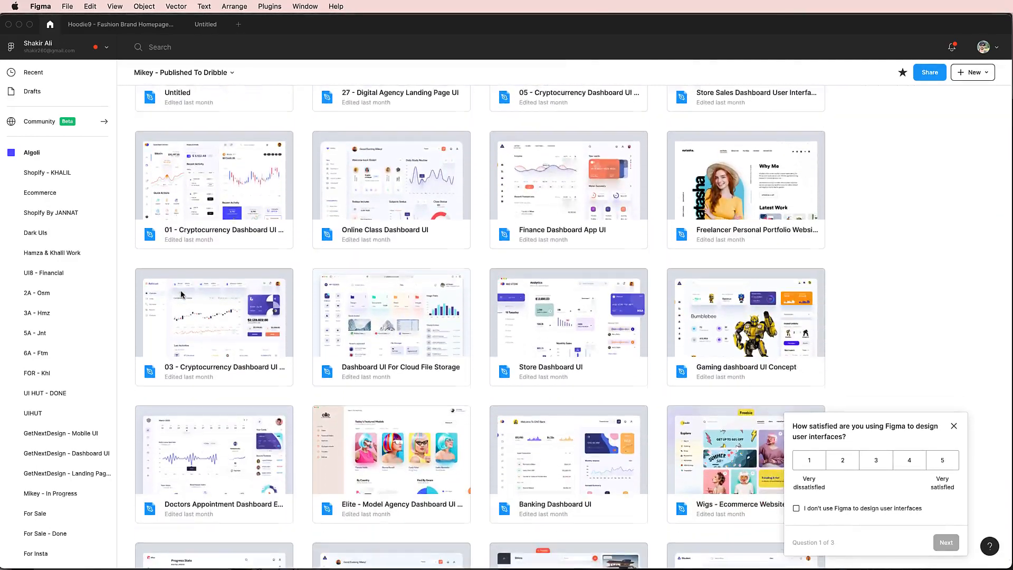
scroll(181, 294, down, 3)
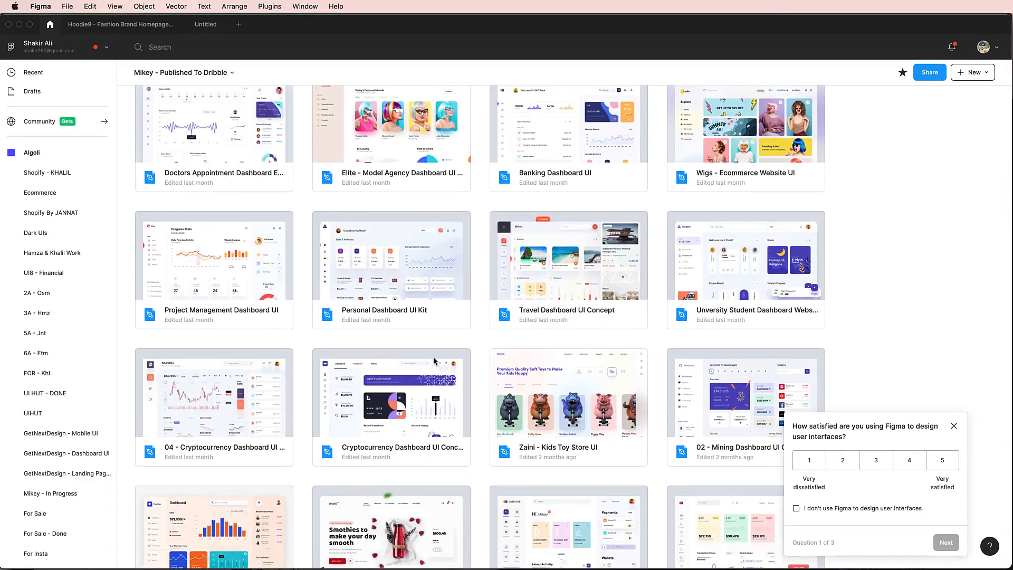
scroll(454, 361, down, 3)
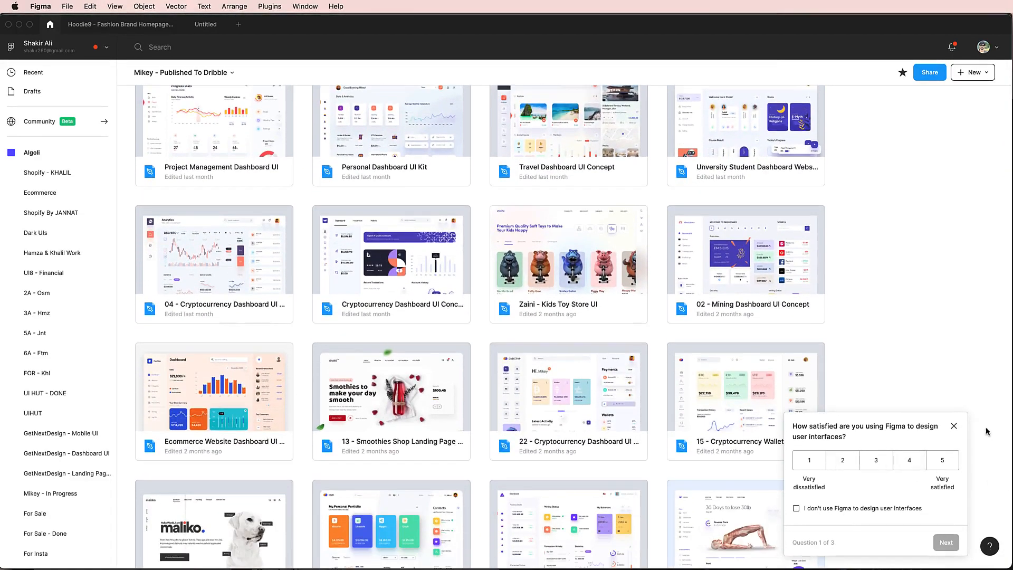
click(953, 426)
scroll(652, 339, up, 2)
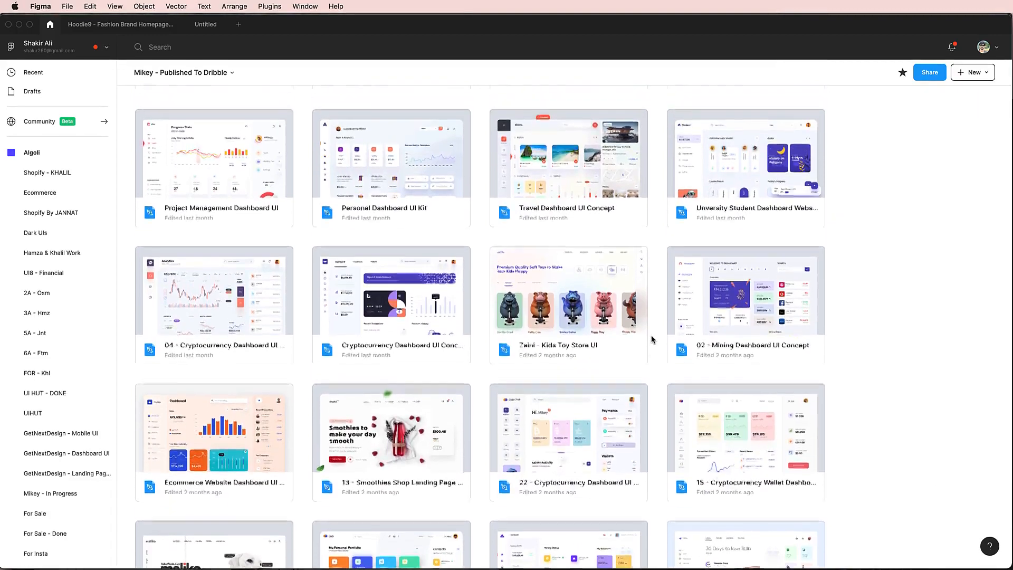
scroll(651, 339, up, 6)
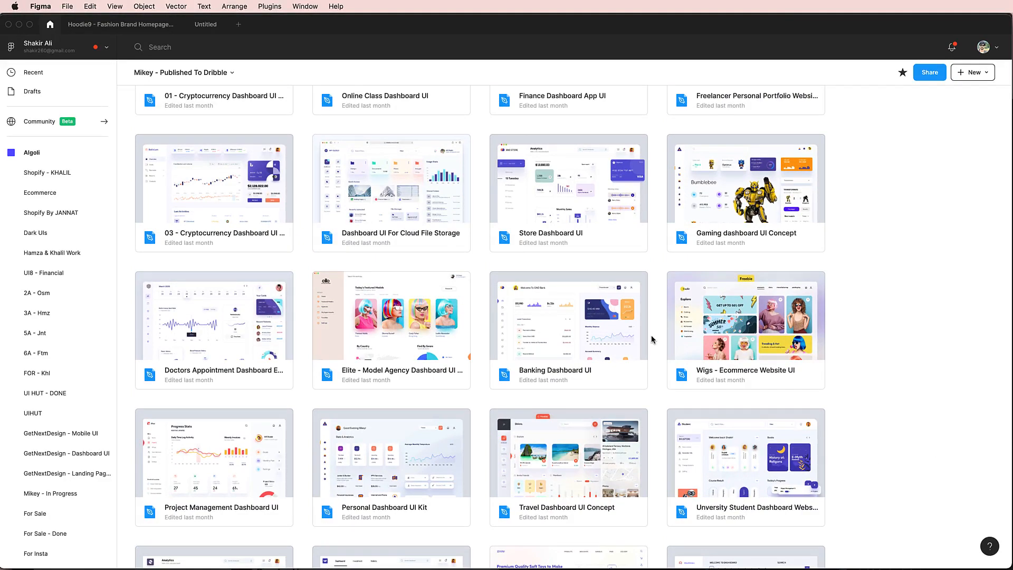
scroll(651, 340, up, 5)
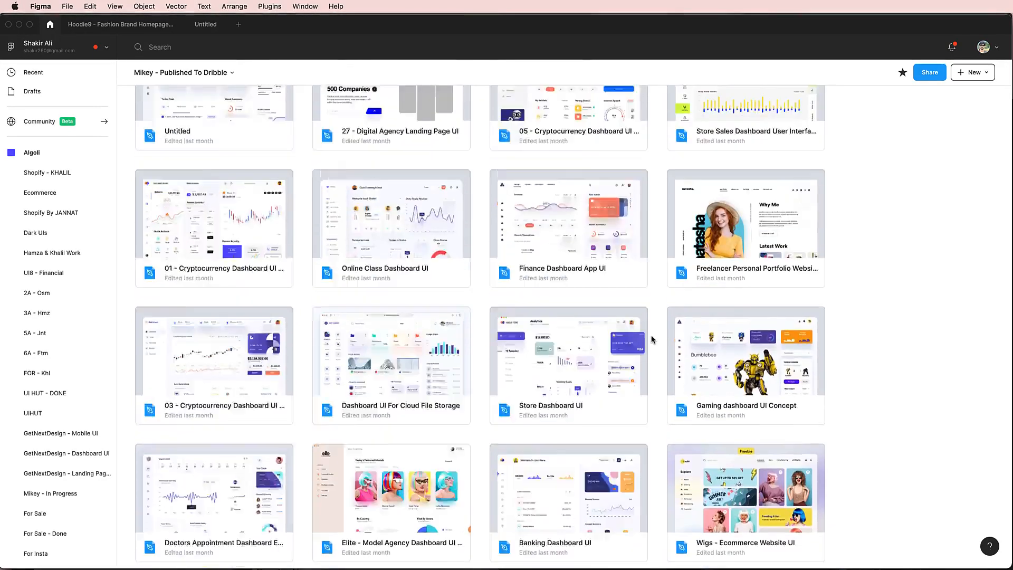
Open the Finance Dashboard App UI file and examine its dashboard layout up close and as a whole.
double_click(565, 303)
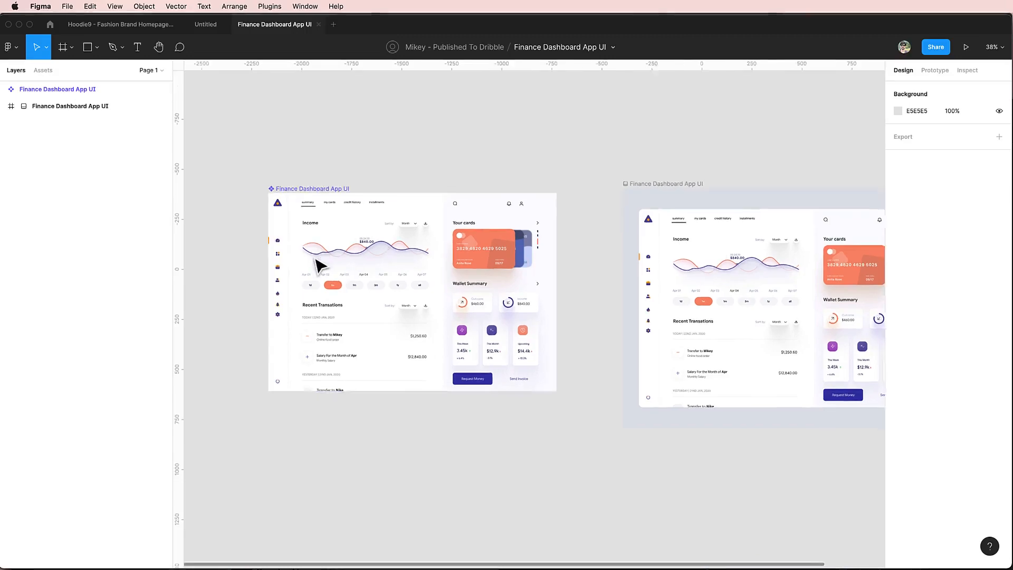
scroll(320, 265, up, 5)
scroll(320, 266, down, 3)
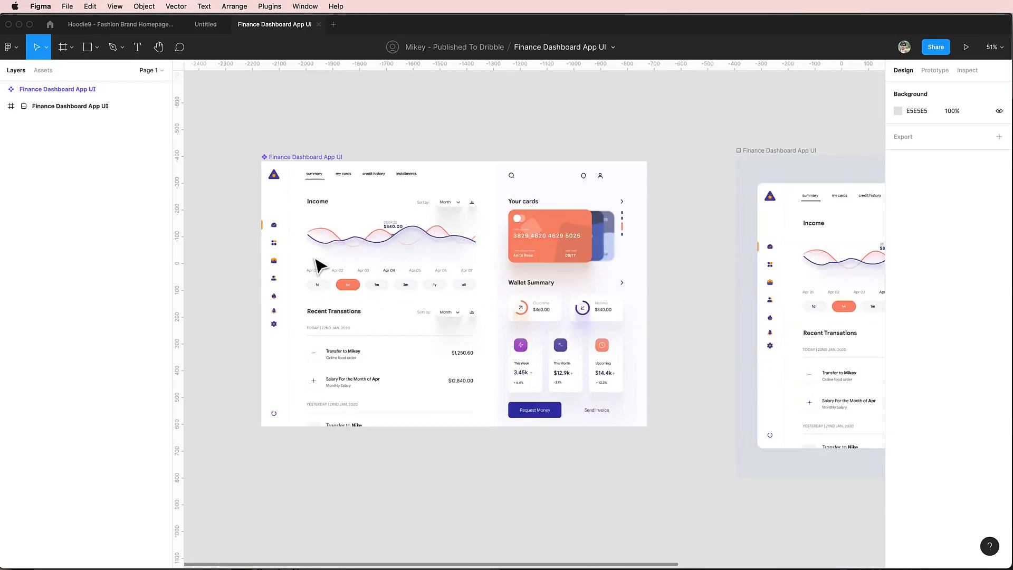
scroll(320, 266, up, 4)
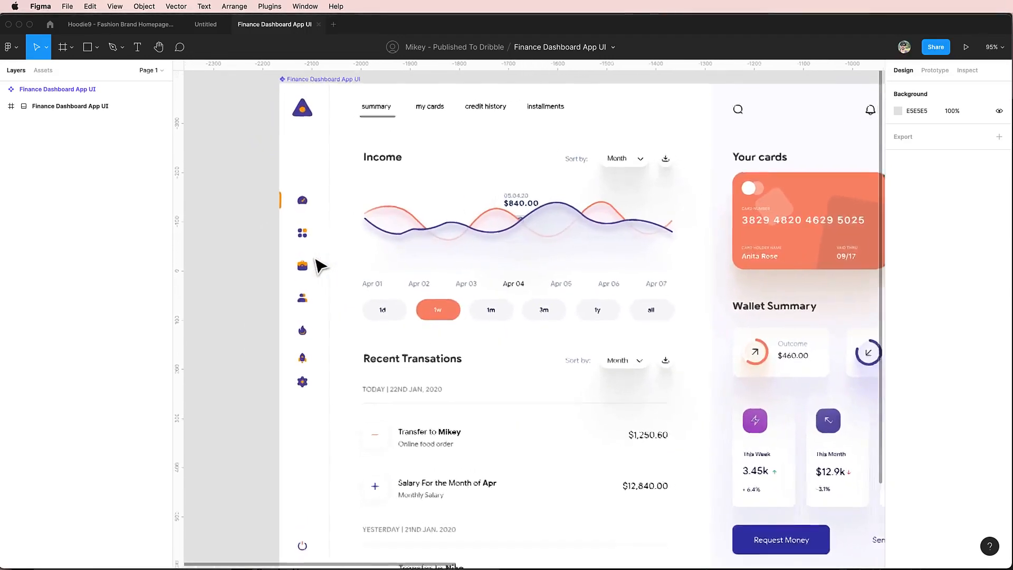
scroll(320, 265, down, 3)
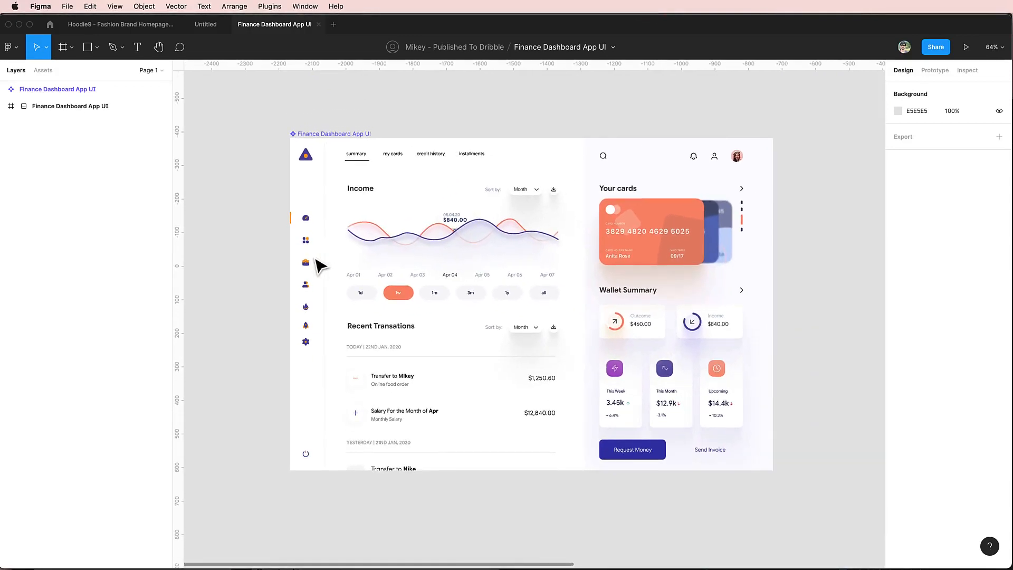